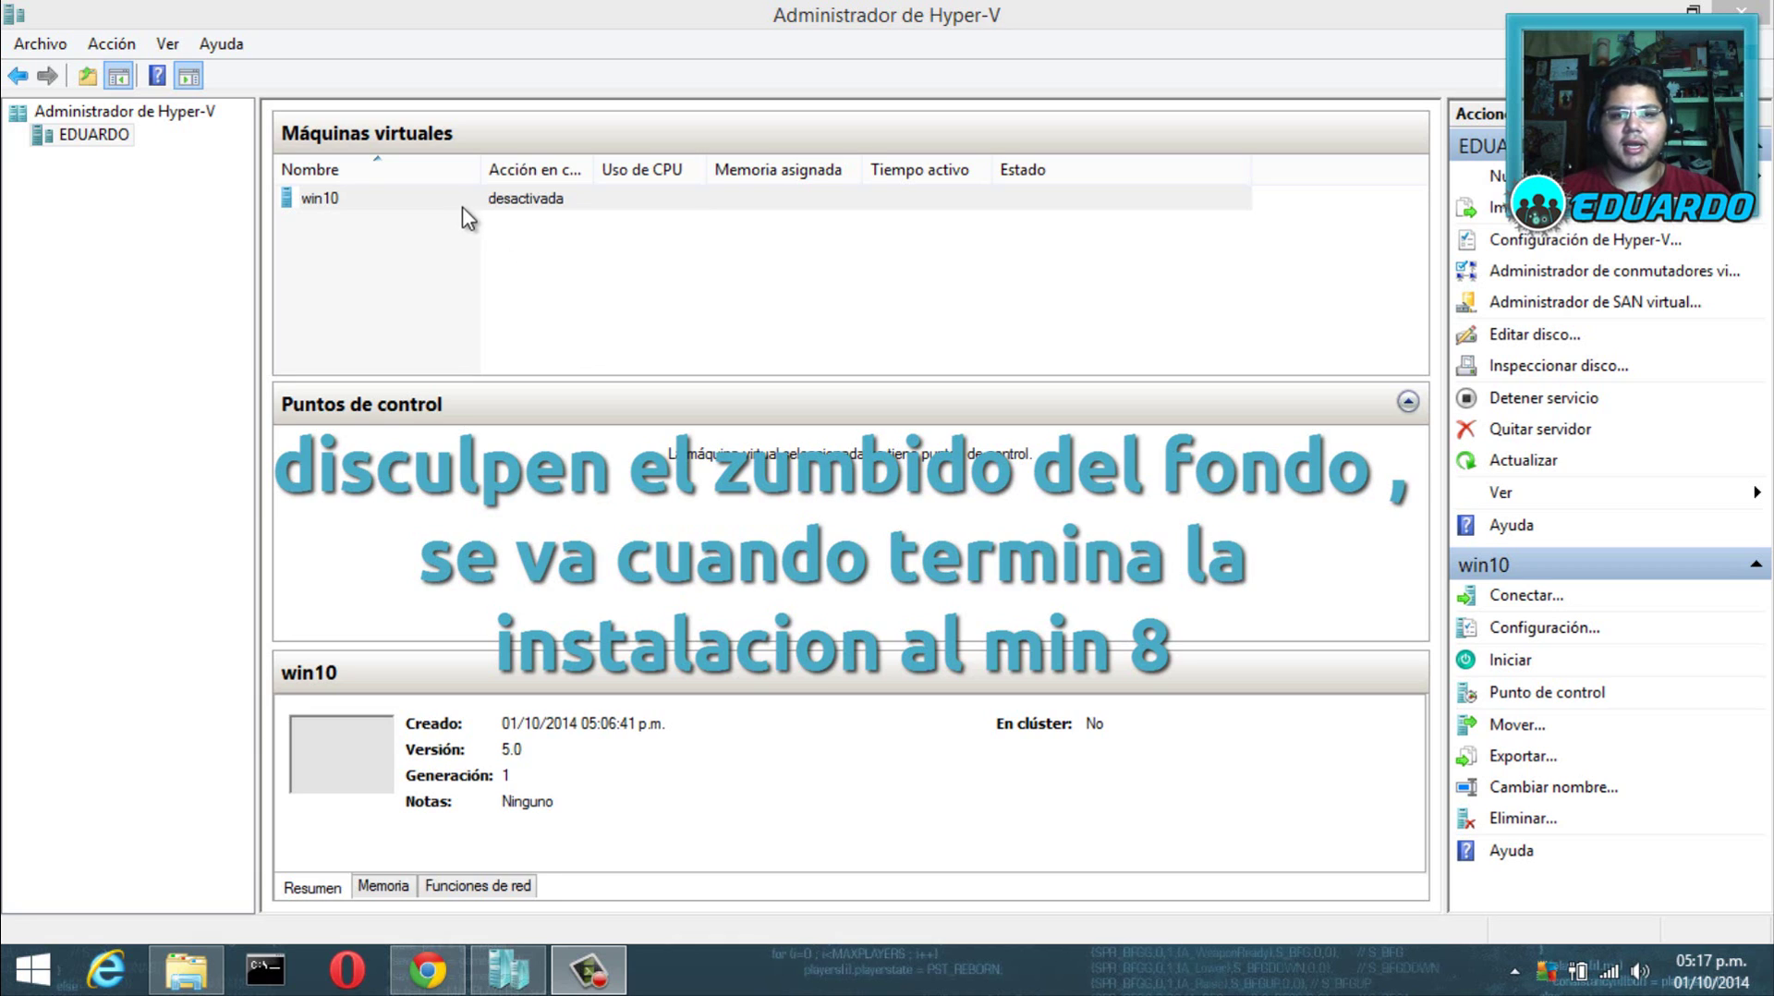
- Select the turned-off win10 virtual machine in the Virtual Machines list
{"action": "left_click", "coordinate": [522, 202]}
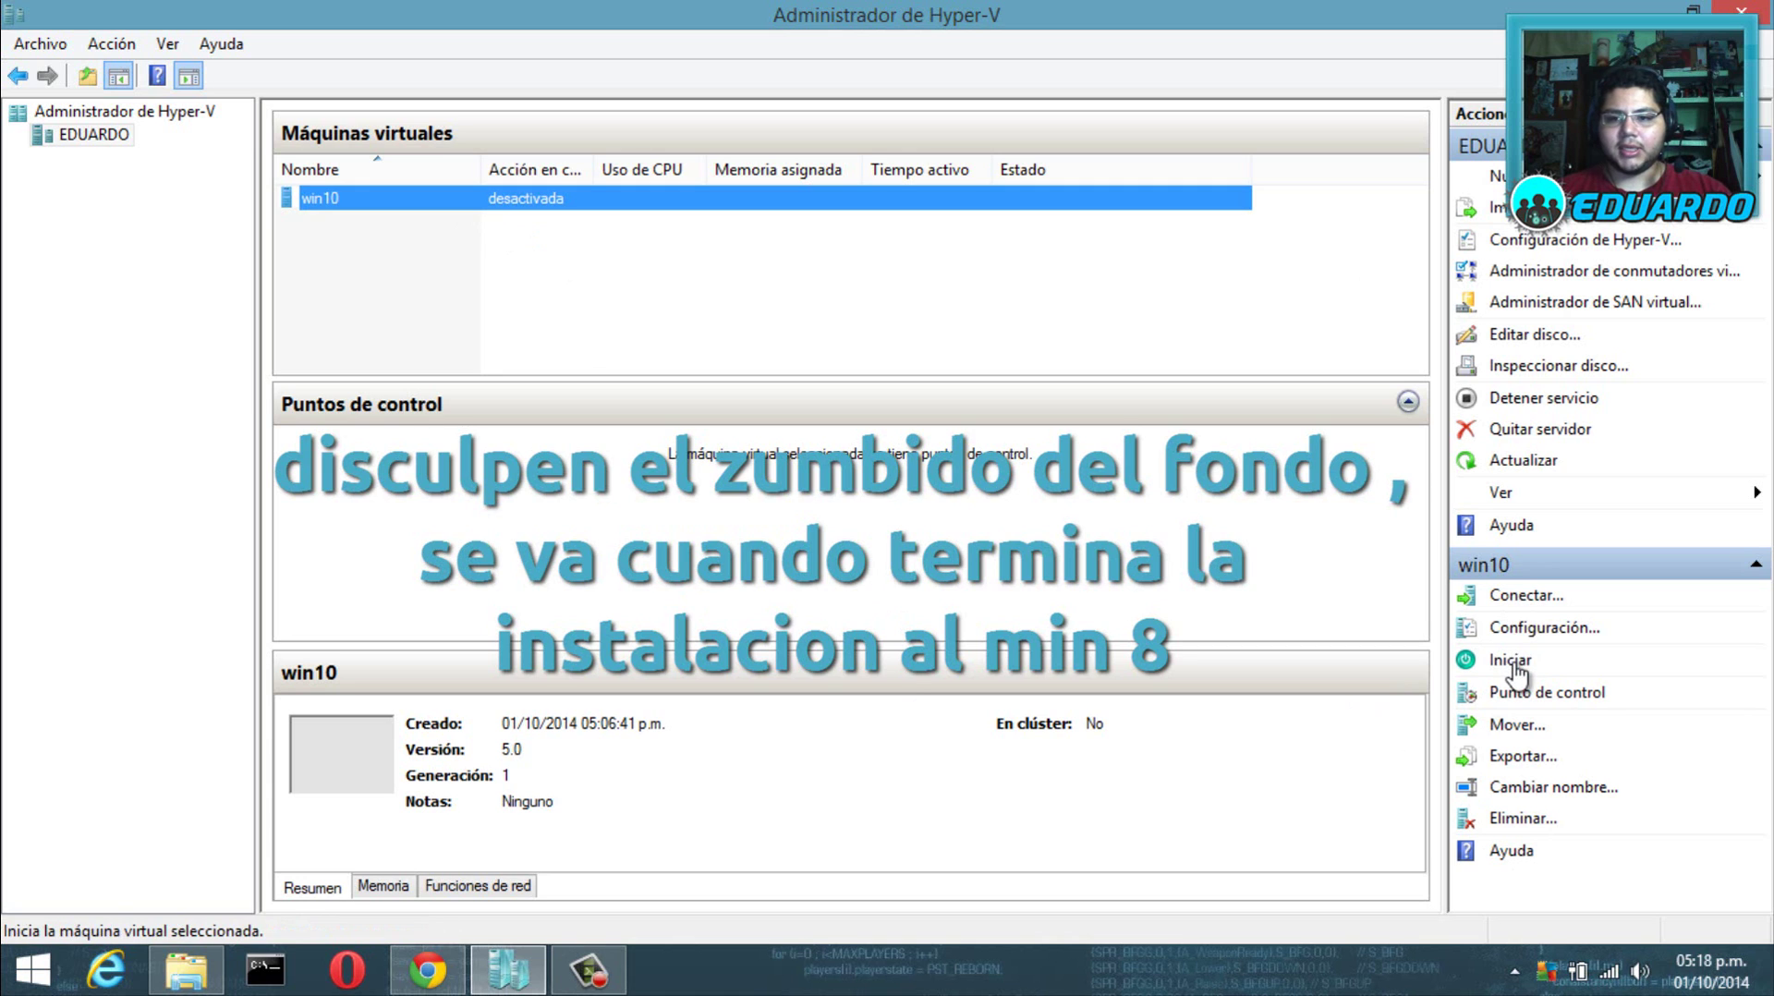
- Connect to win10, start it, and after the boot error restart it from the installation DVD
{"action": "left_click", "coordinate": [1525, 595]}
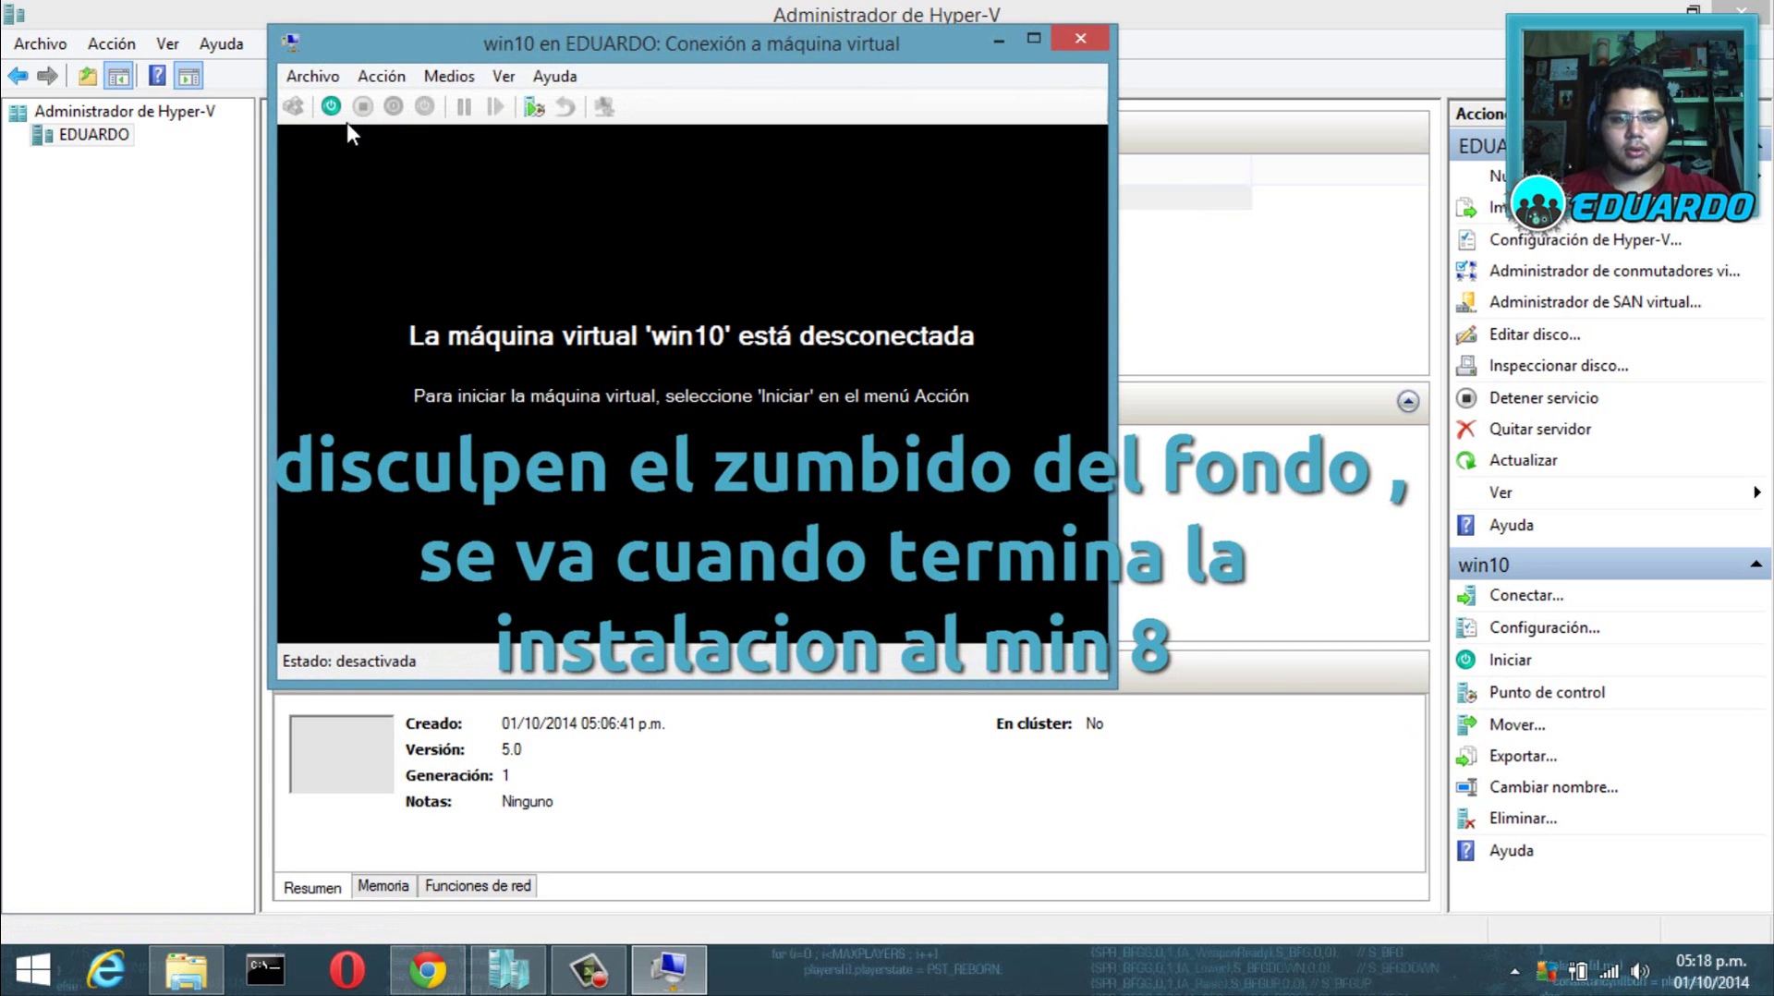
{"action": "left_click_drag", "start_coordinate": [516, 39], "coordinate": [515, 104]}
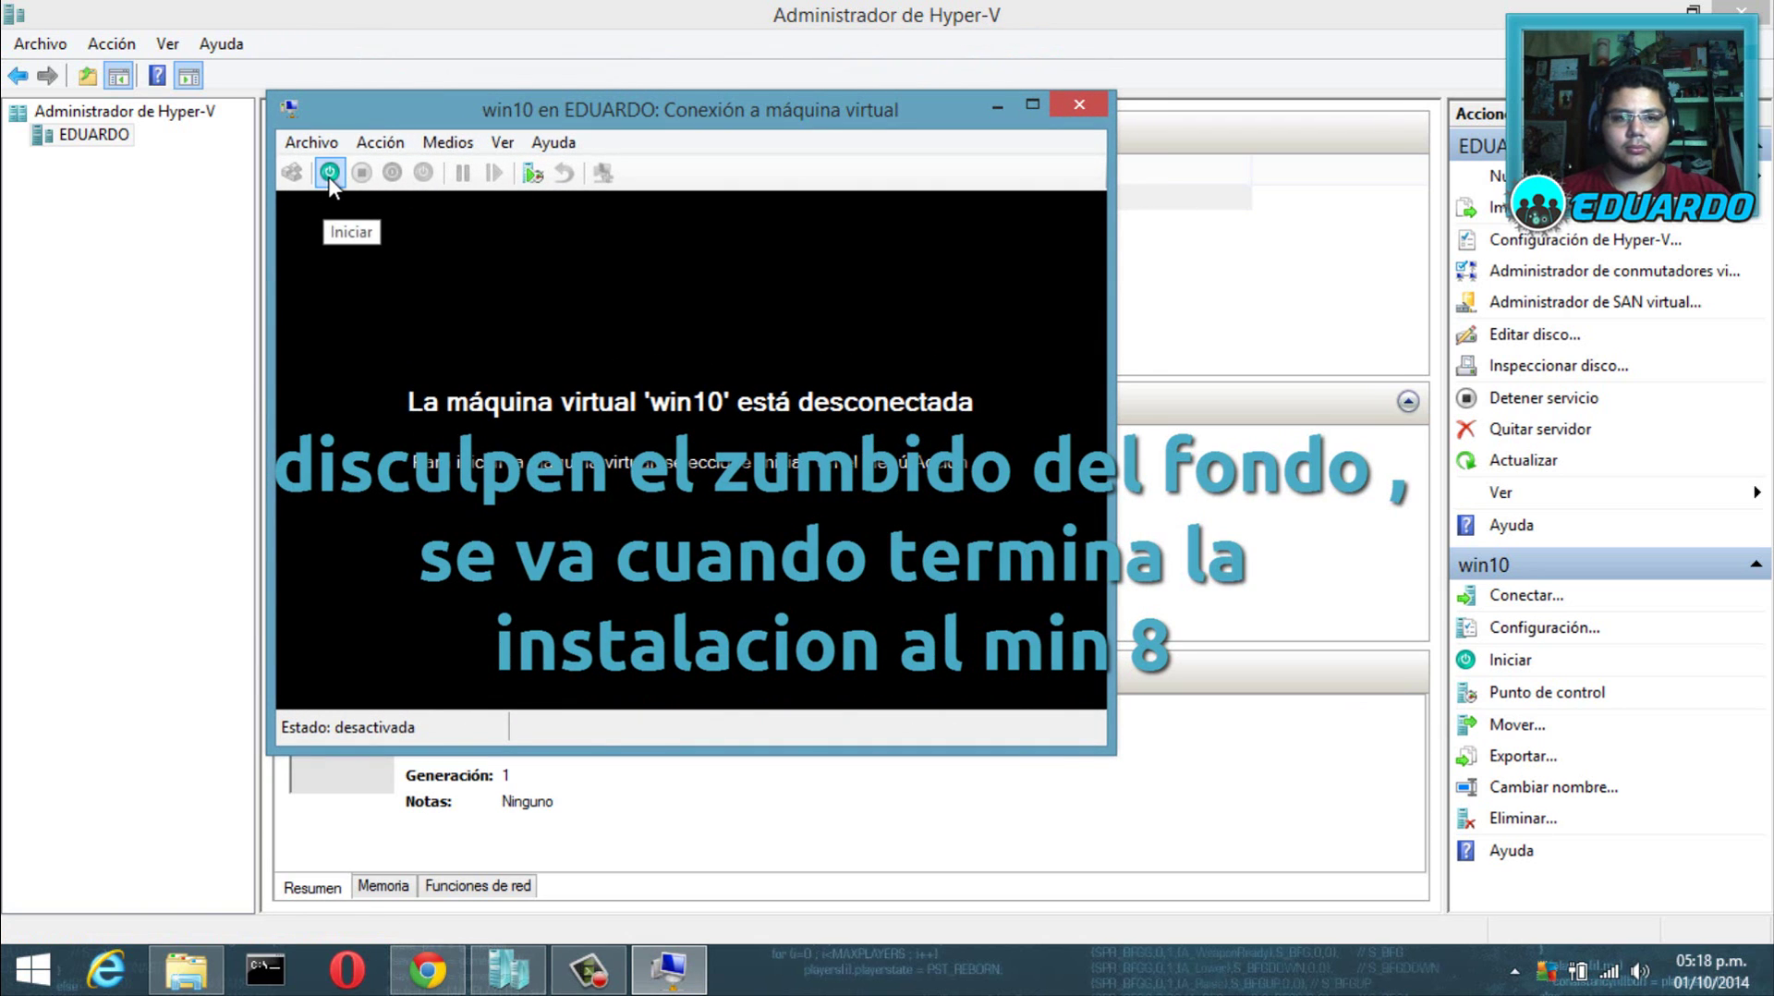
{"action": "left_click", "coordinate": [329, 173]}
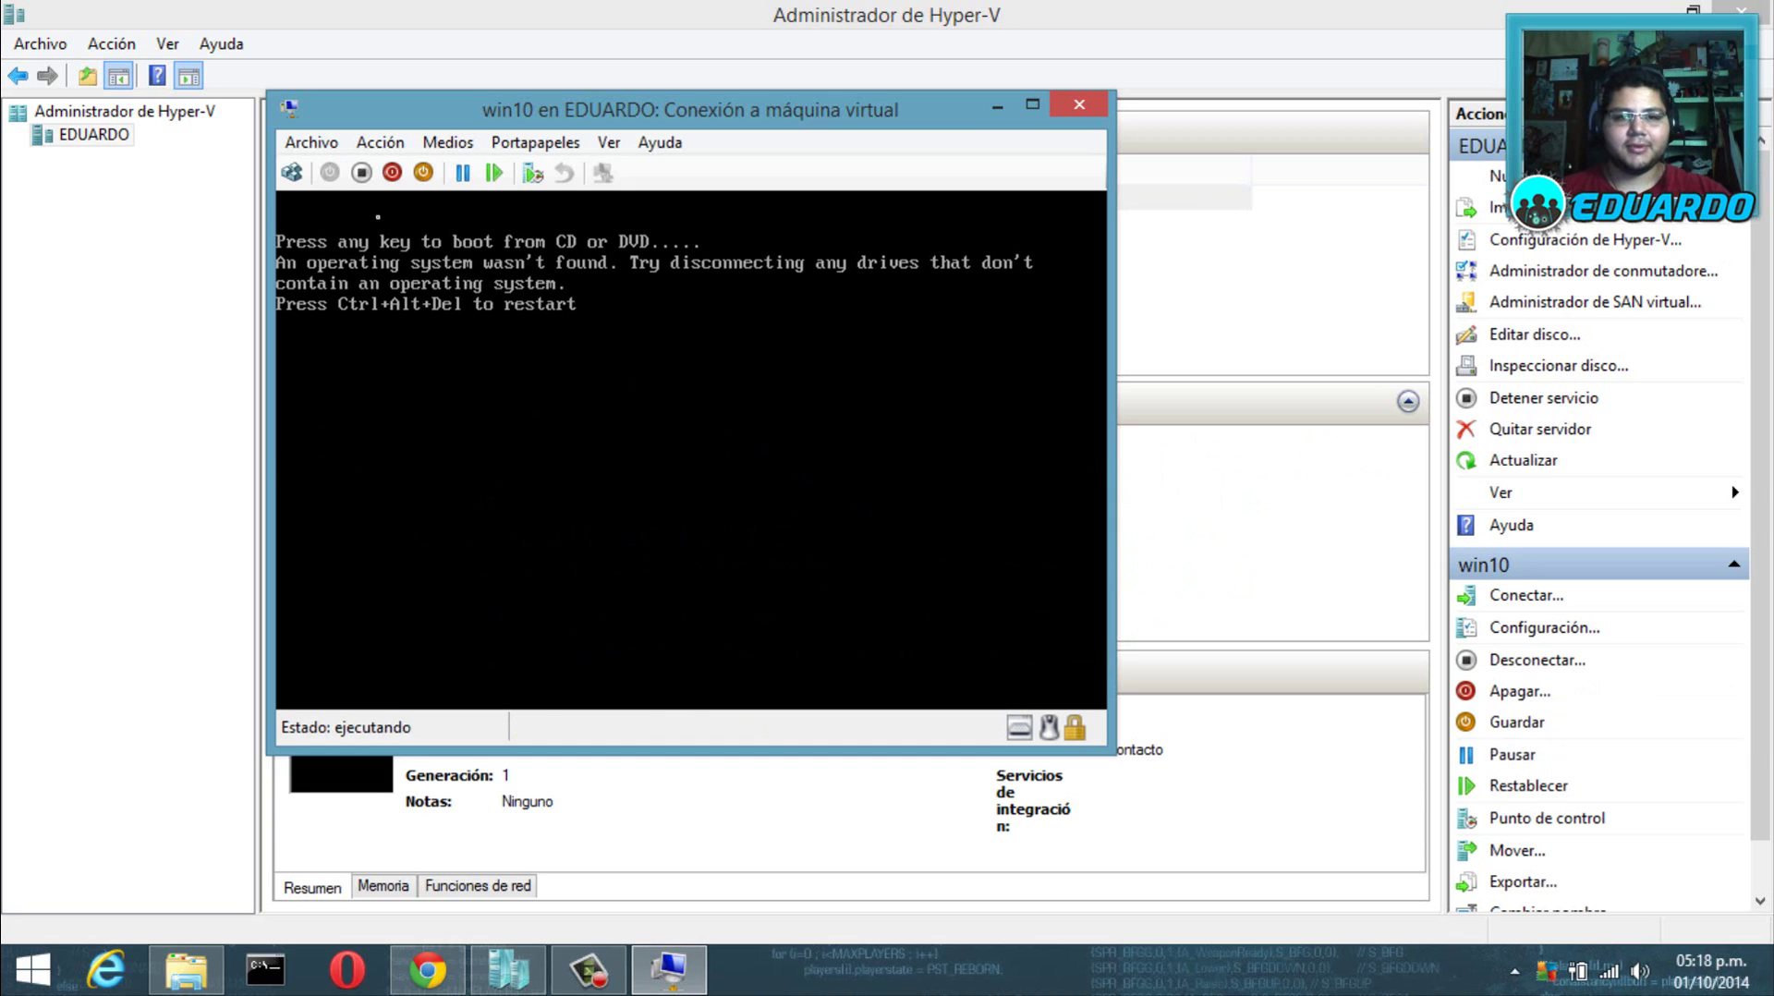
{"action": "left_click", "coordinate": [292, 172]}
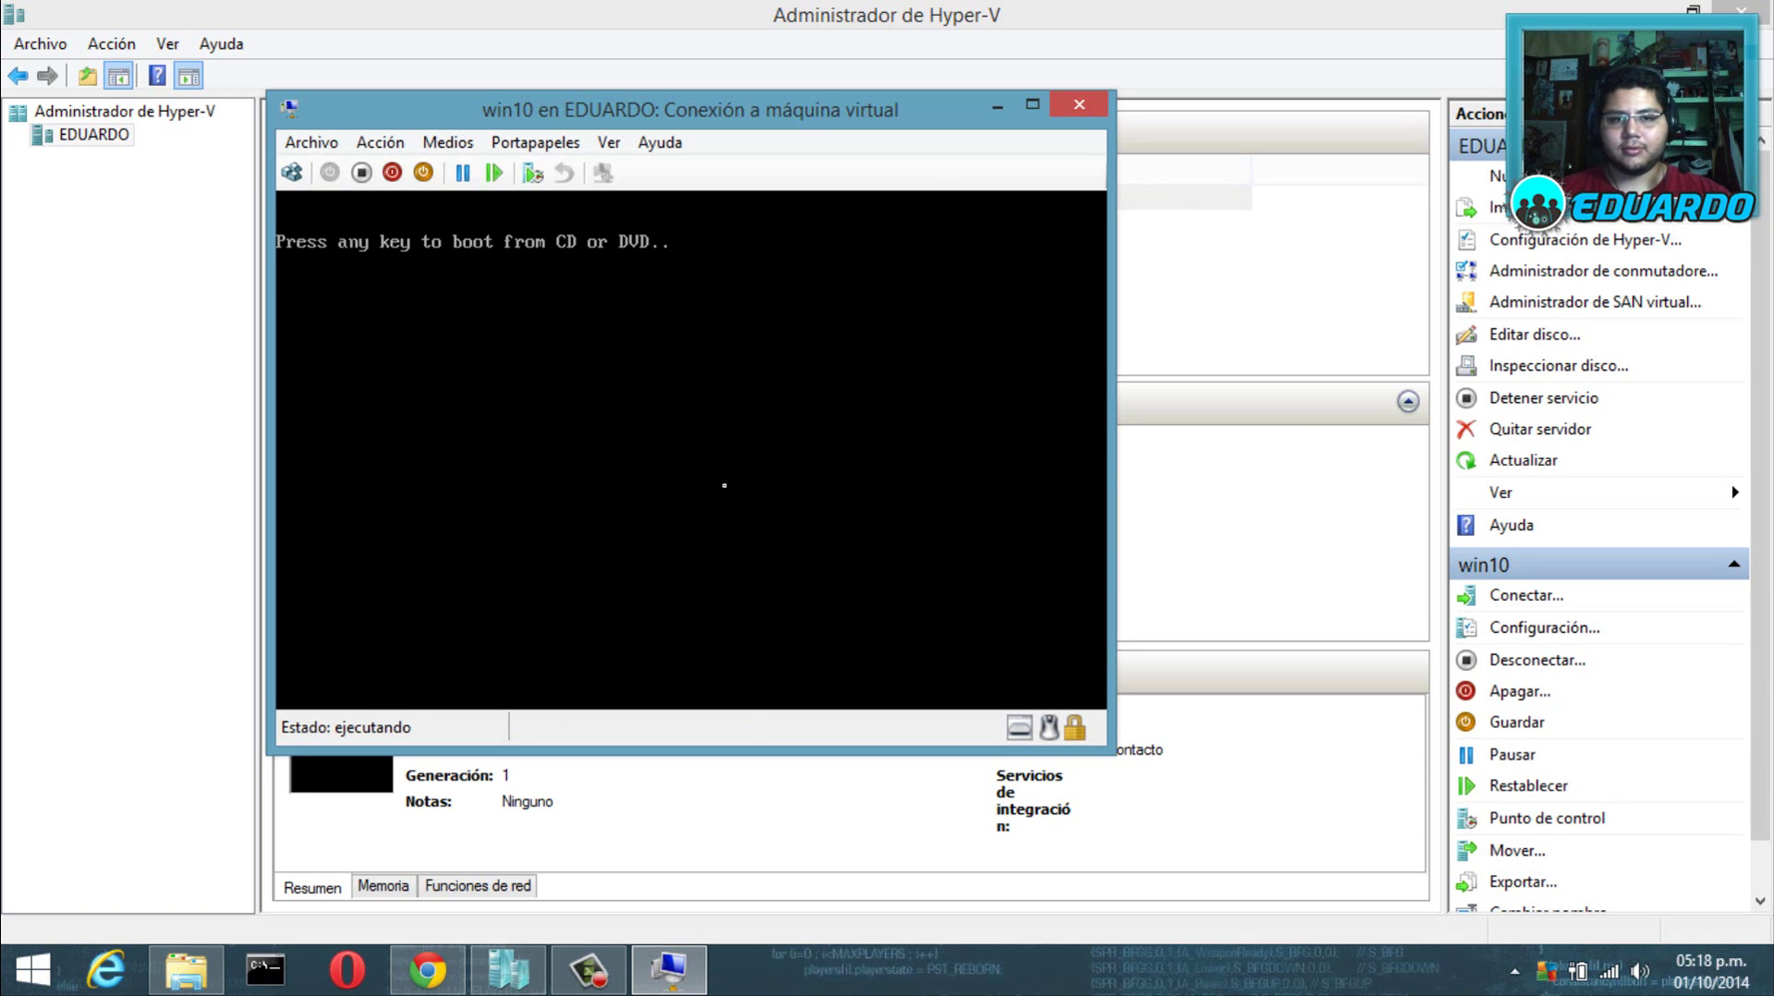
{"action": "key", "text": "Return"}
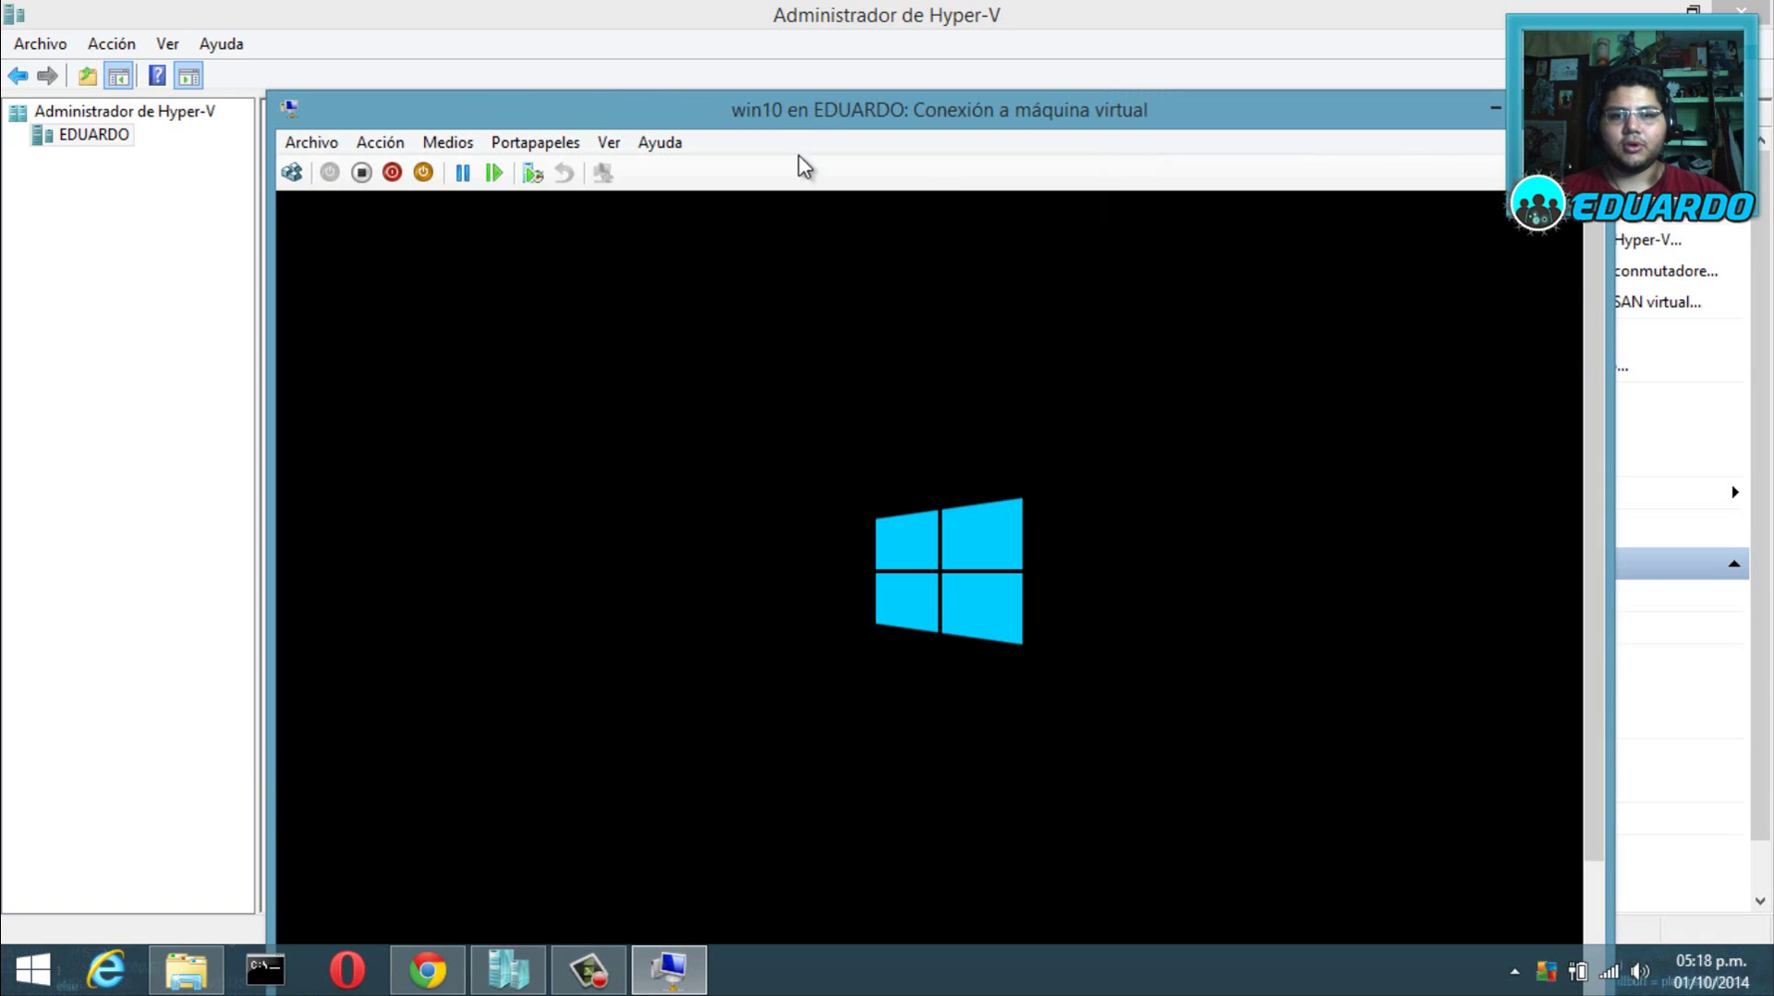
- Enlarge the win10 console window and switch it to full-screen mode from the View menu
{"action": "left_click_drag", "start_coordinate": [811, 118], "coordinate": [746, 33]}
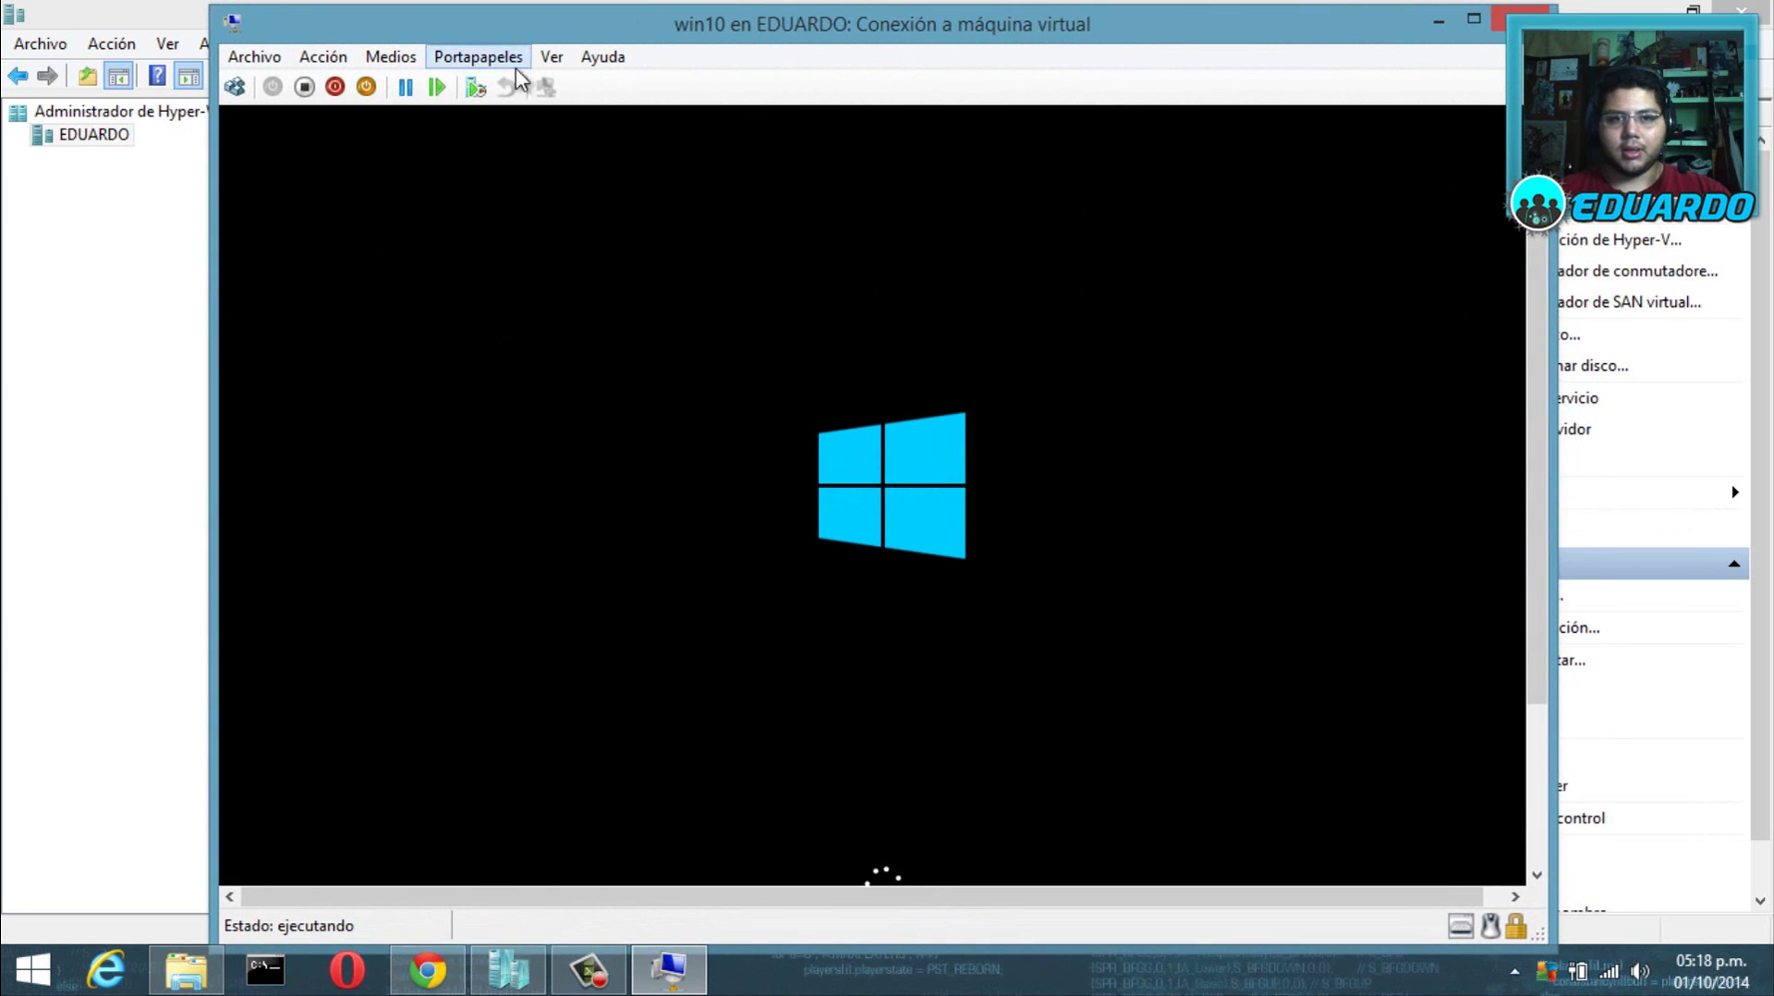
{"action": "left_click", "coordinate": [473, 57]}
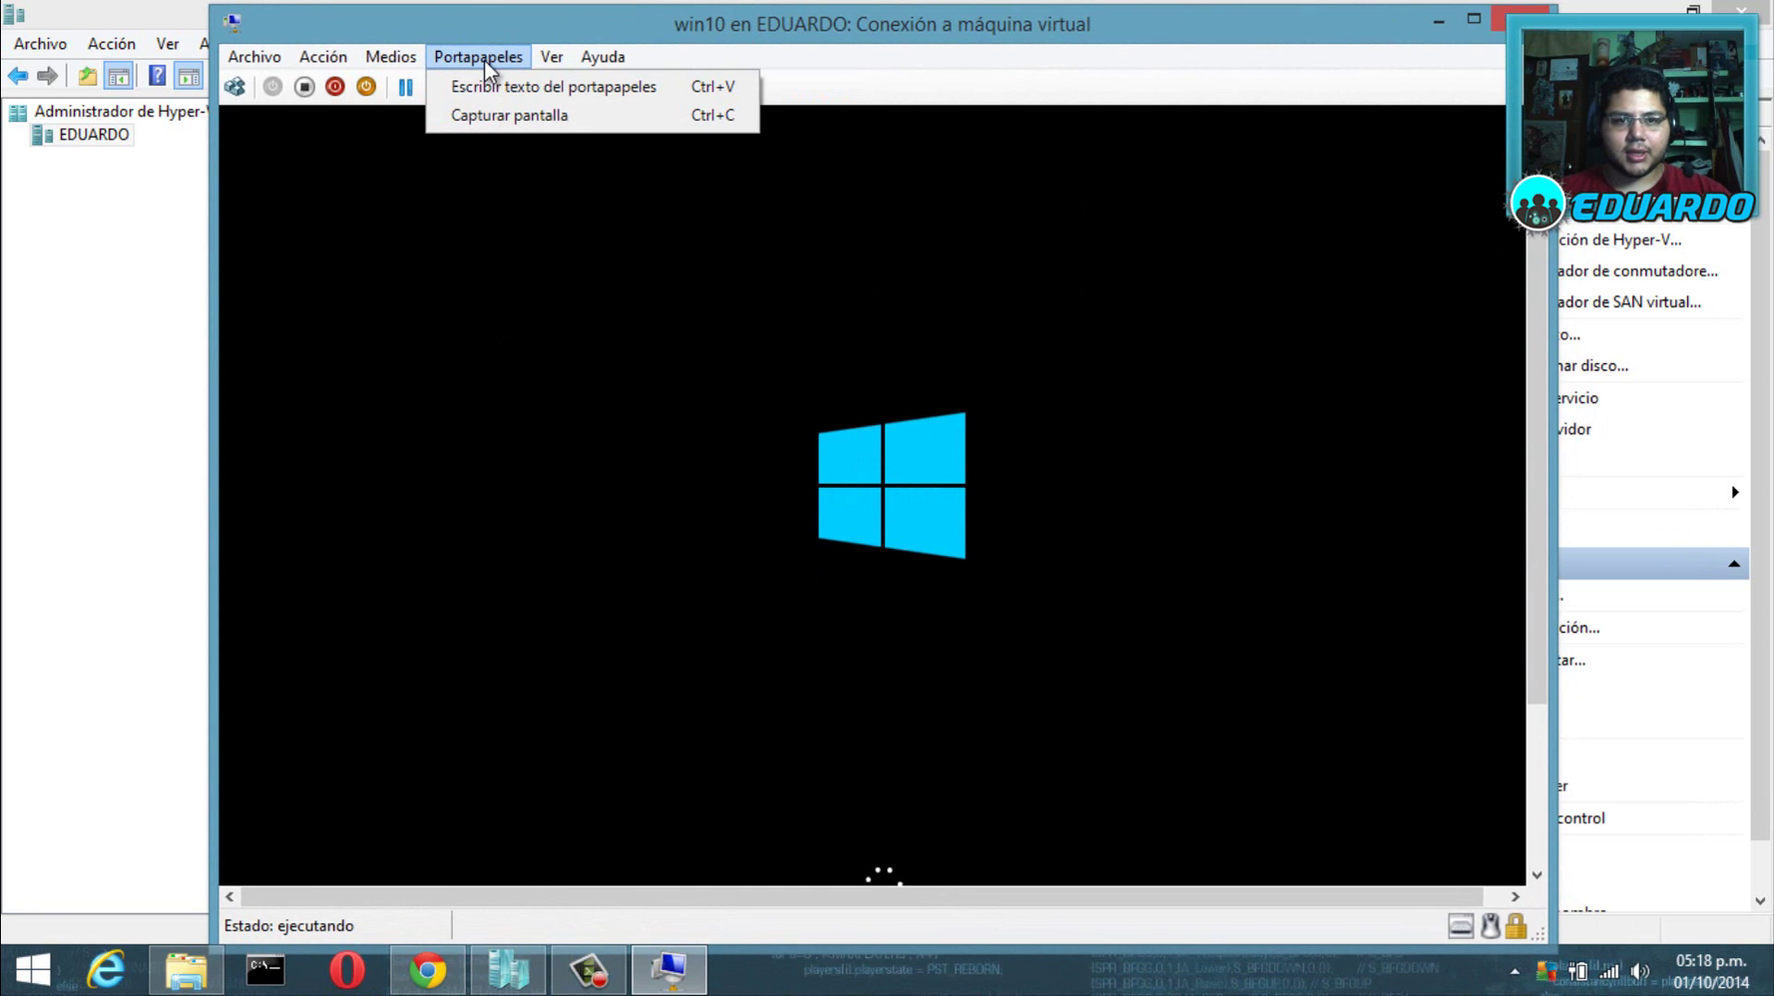
{"action": "mouse_move", "coordinate": [304, 59]}
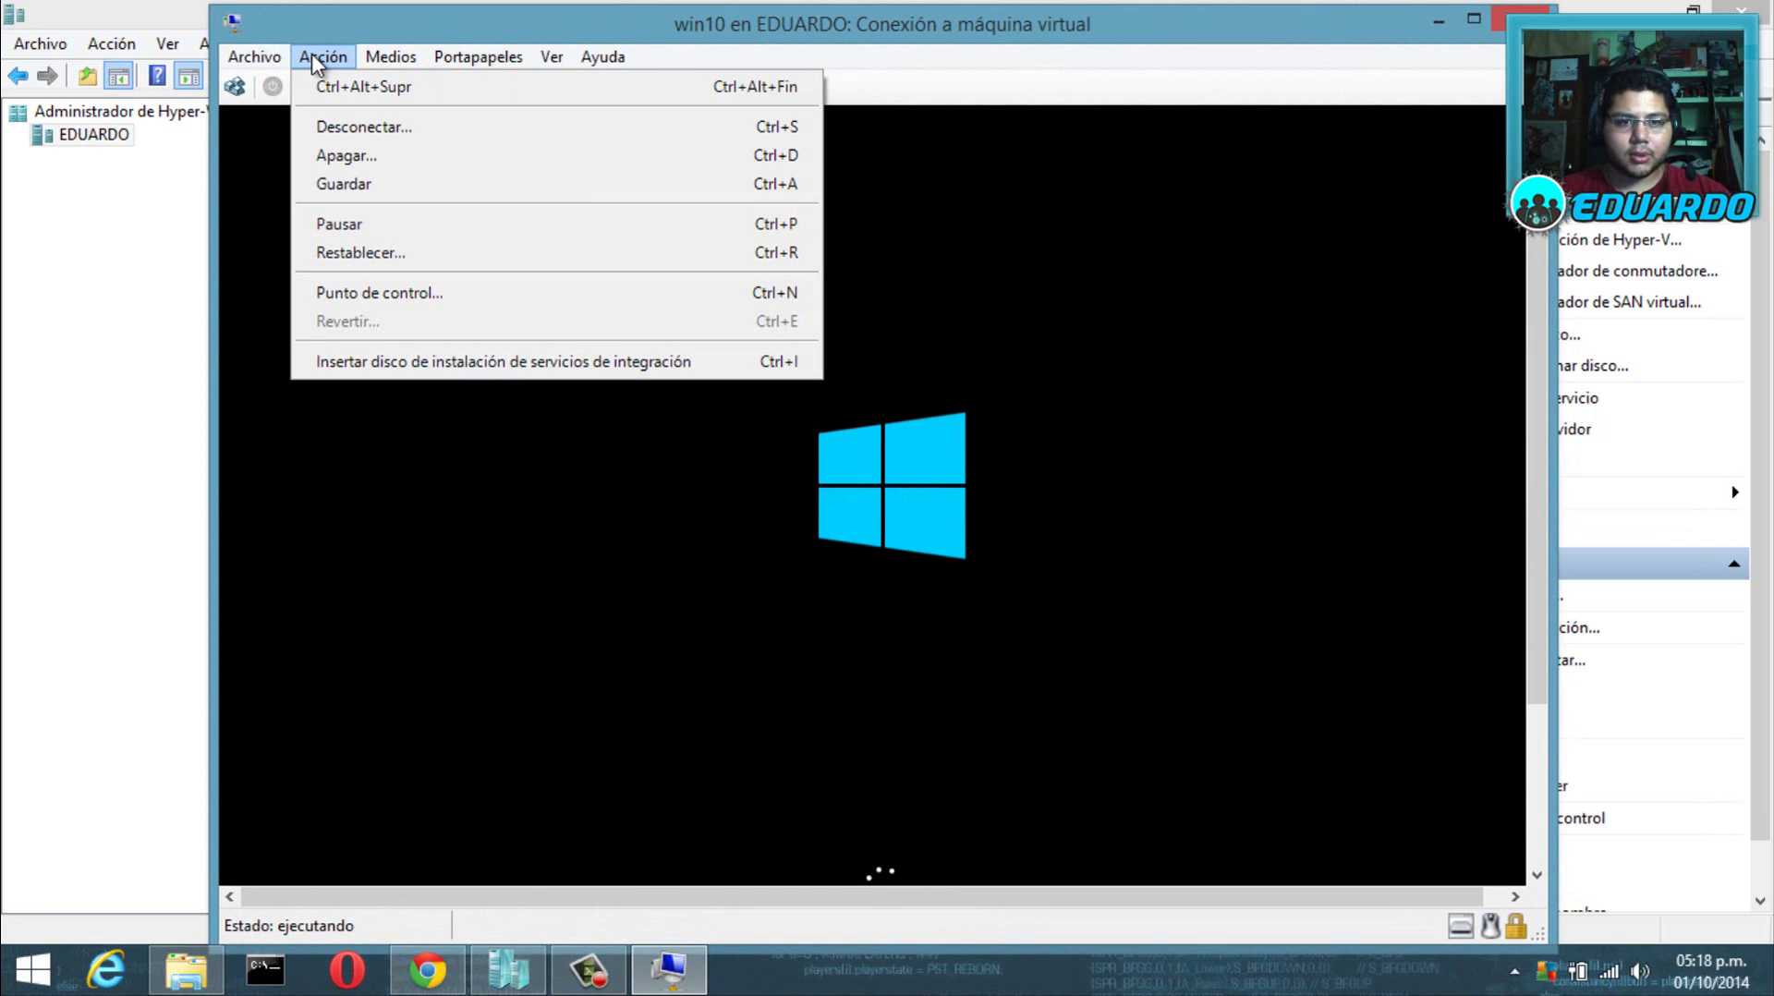
{"action": "left_click", "coordinate": [552, 59]}
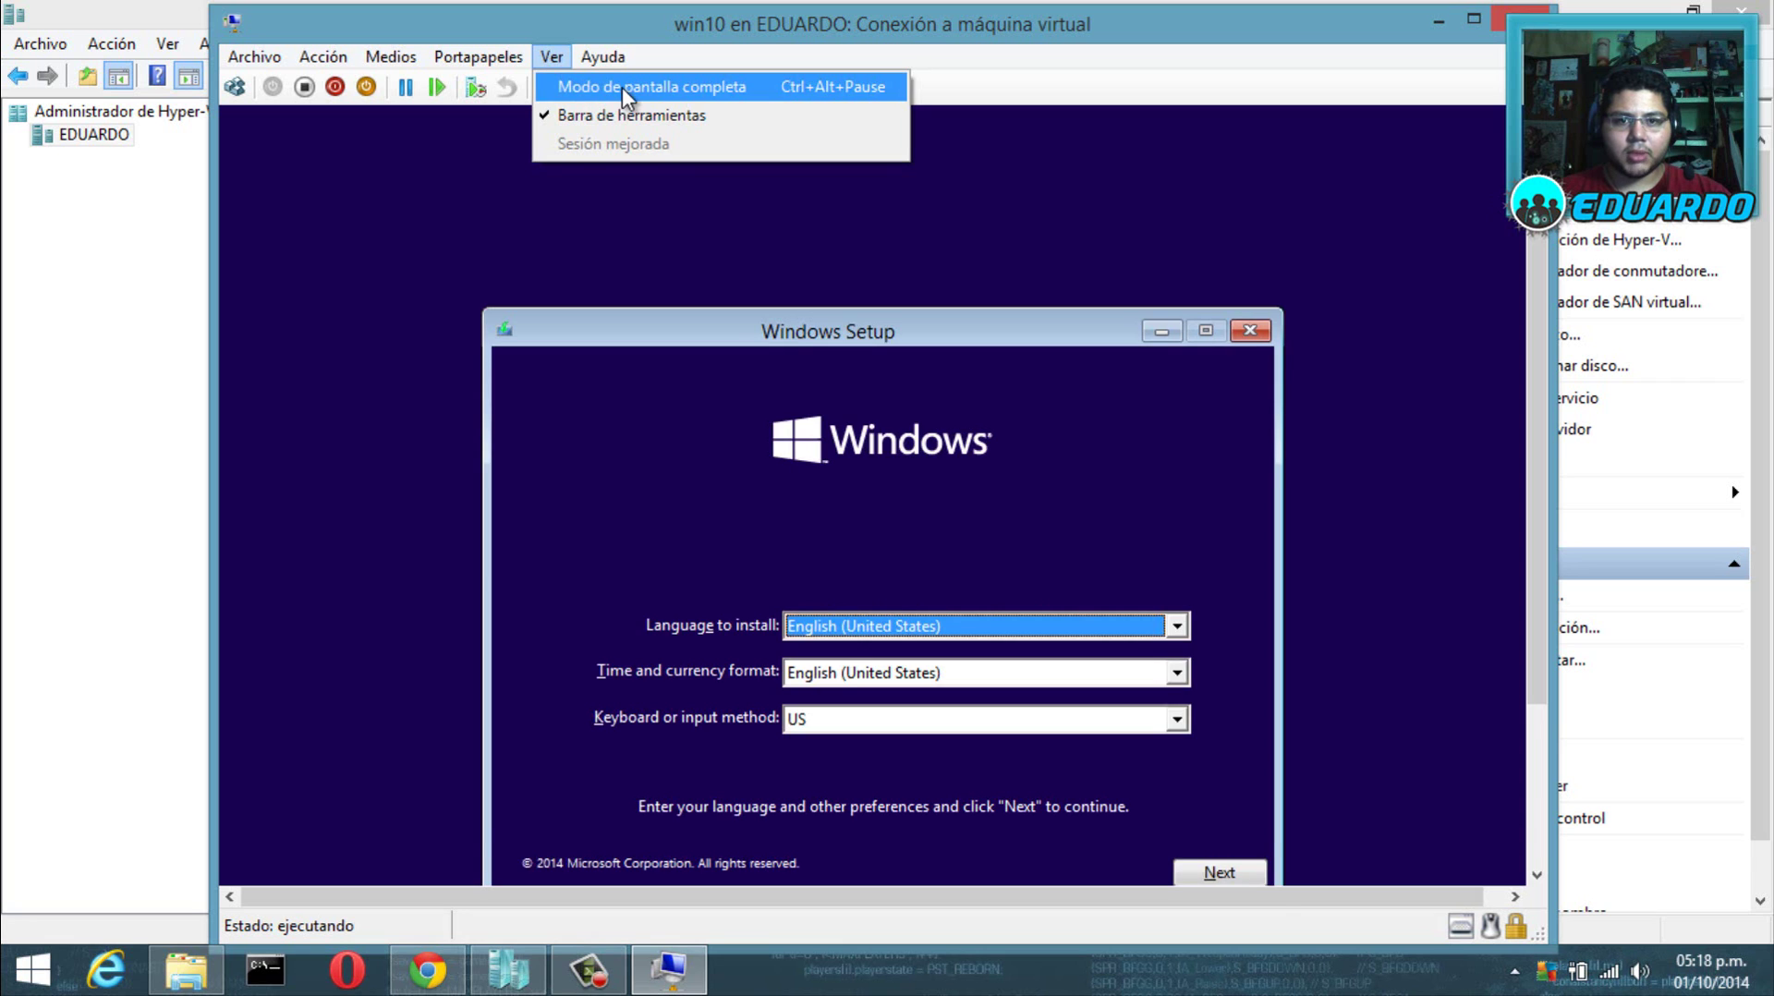
{"action": "left_click", "coordinate": [623, 87]}
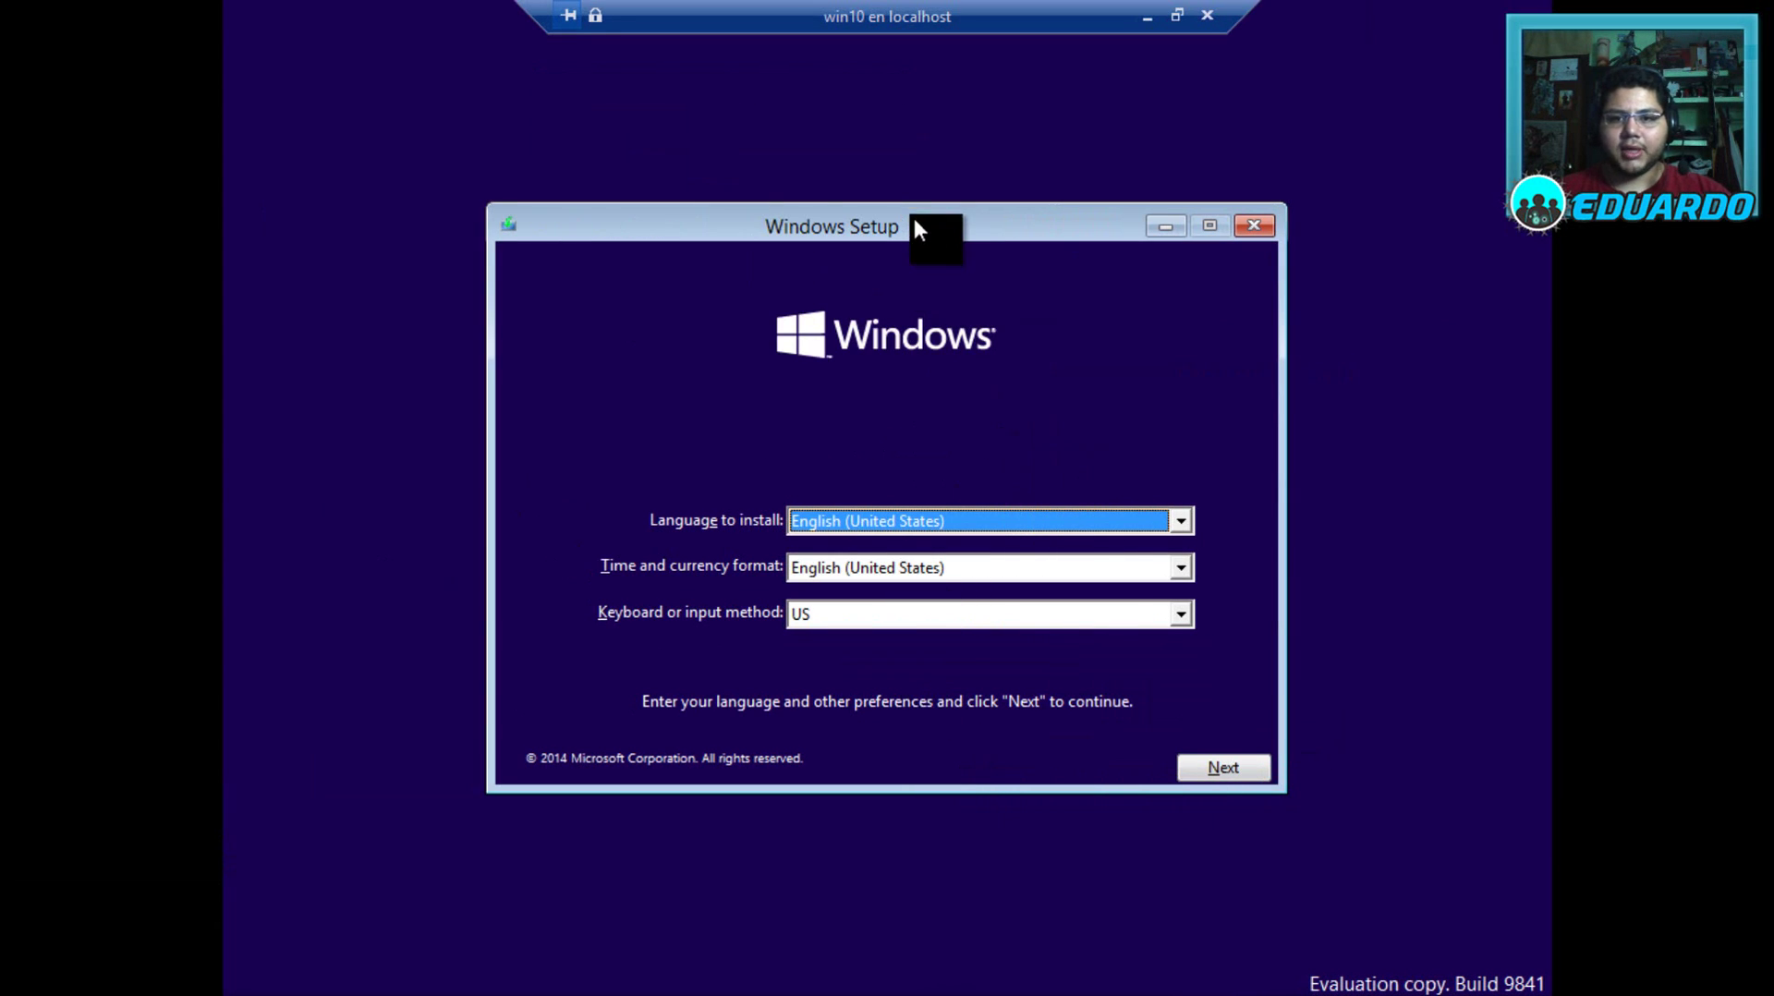
- Check the installation language and time and currency format lists, leaving the defaults
{"action": "left_click_drag", "start_coordinate": [913, 222], "coordinate": [915, 169]}
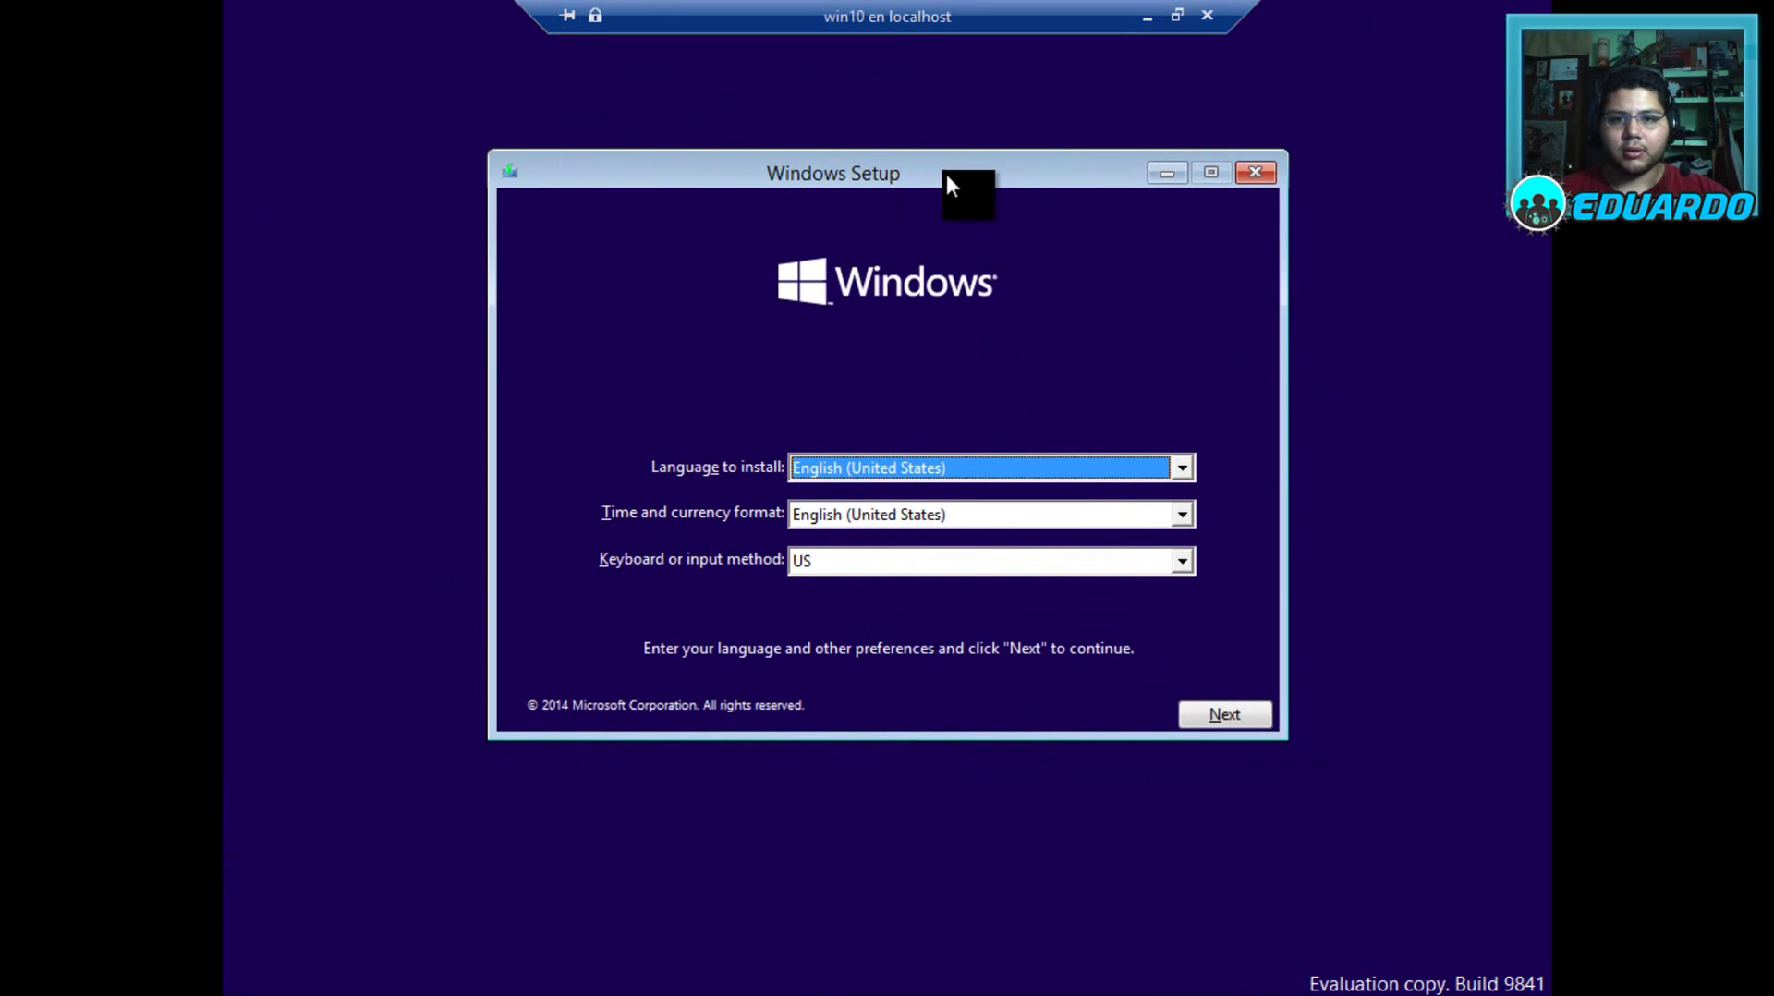
{"action": "mouse_move", "coordinate": [946, 176]}
{"action": "left_mouse_down"}
{"action": "mouse_move", "coordinate": [985, 170]}
{"action": "mouse_move", "coordinate": [931, 170]}
{"action": "left_mouse_up"}
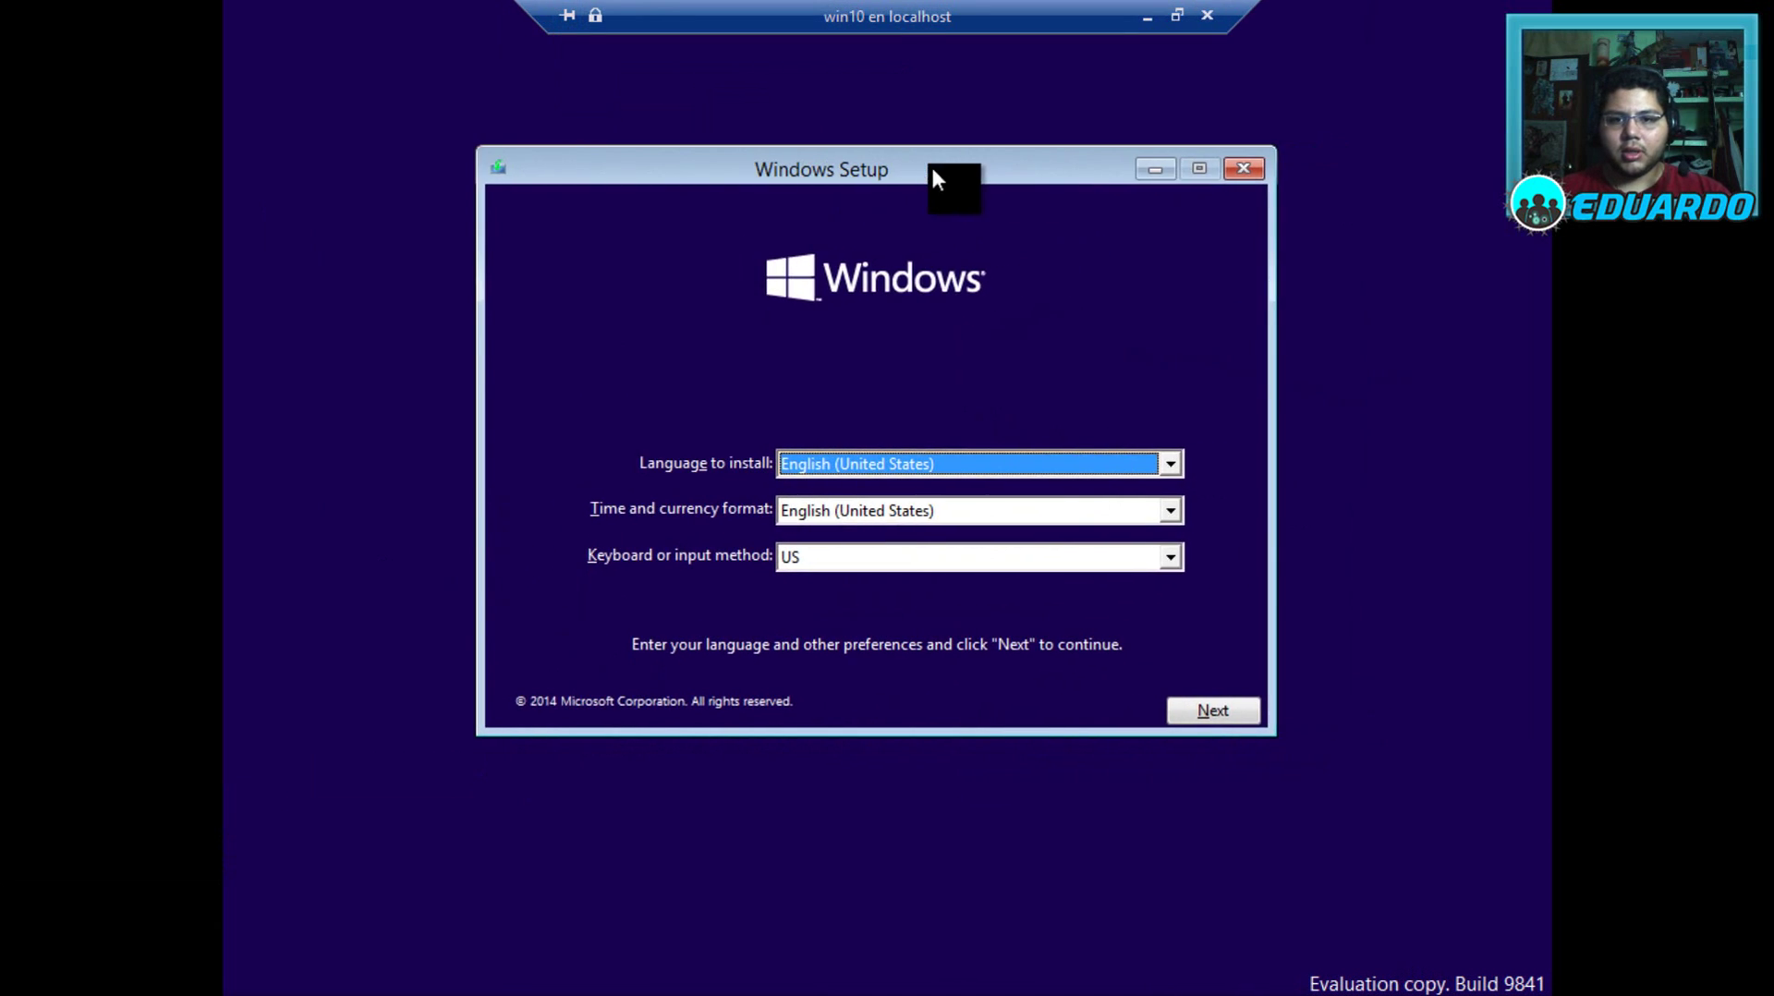
{"action": "left_click", "coordinate": [1169, 462]}
{"action": "left_click", "coordinate": [1169, 462]}
{"action": "left_click", "coordinate": [1169, 500]}
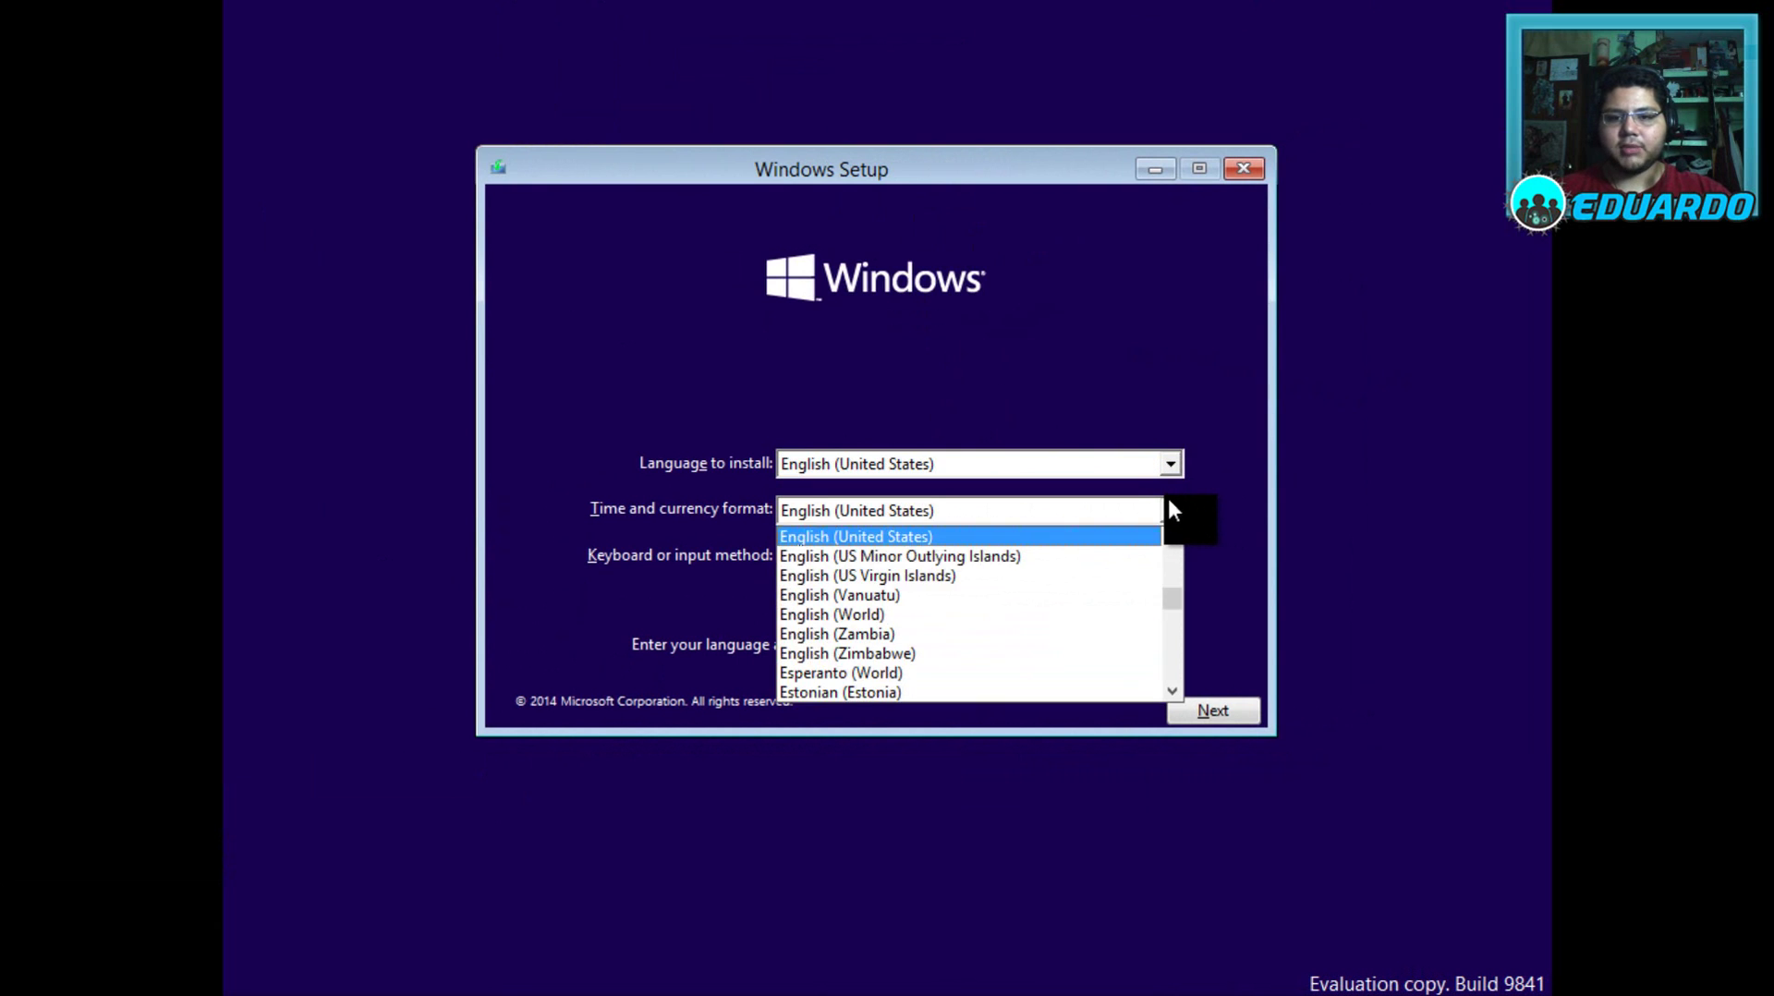
{"action": "left_click", "coordinate": [1169, 500]}
{"action": "left_click", "coordinate": [1169, 500]}
{"action": "left_click", "coordinate": [1169, 500]}
- Keep English (United States) as the format, continue, and choose Install now
{"action": "left_click", "coordinate": [1170, 507]}
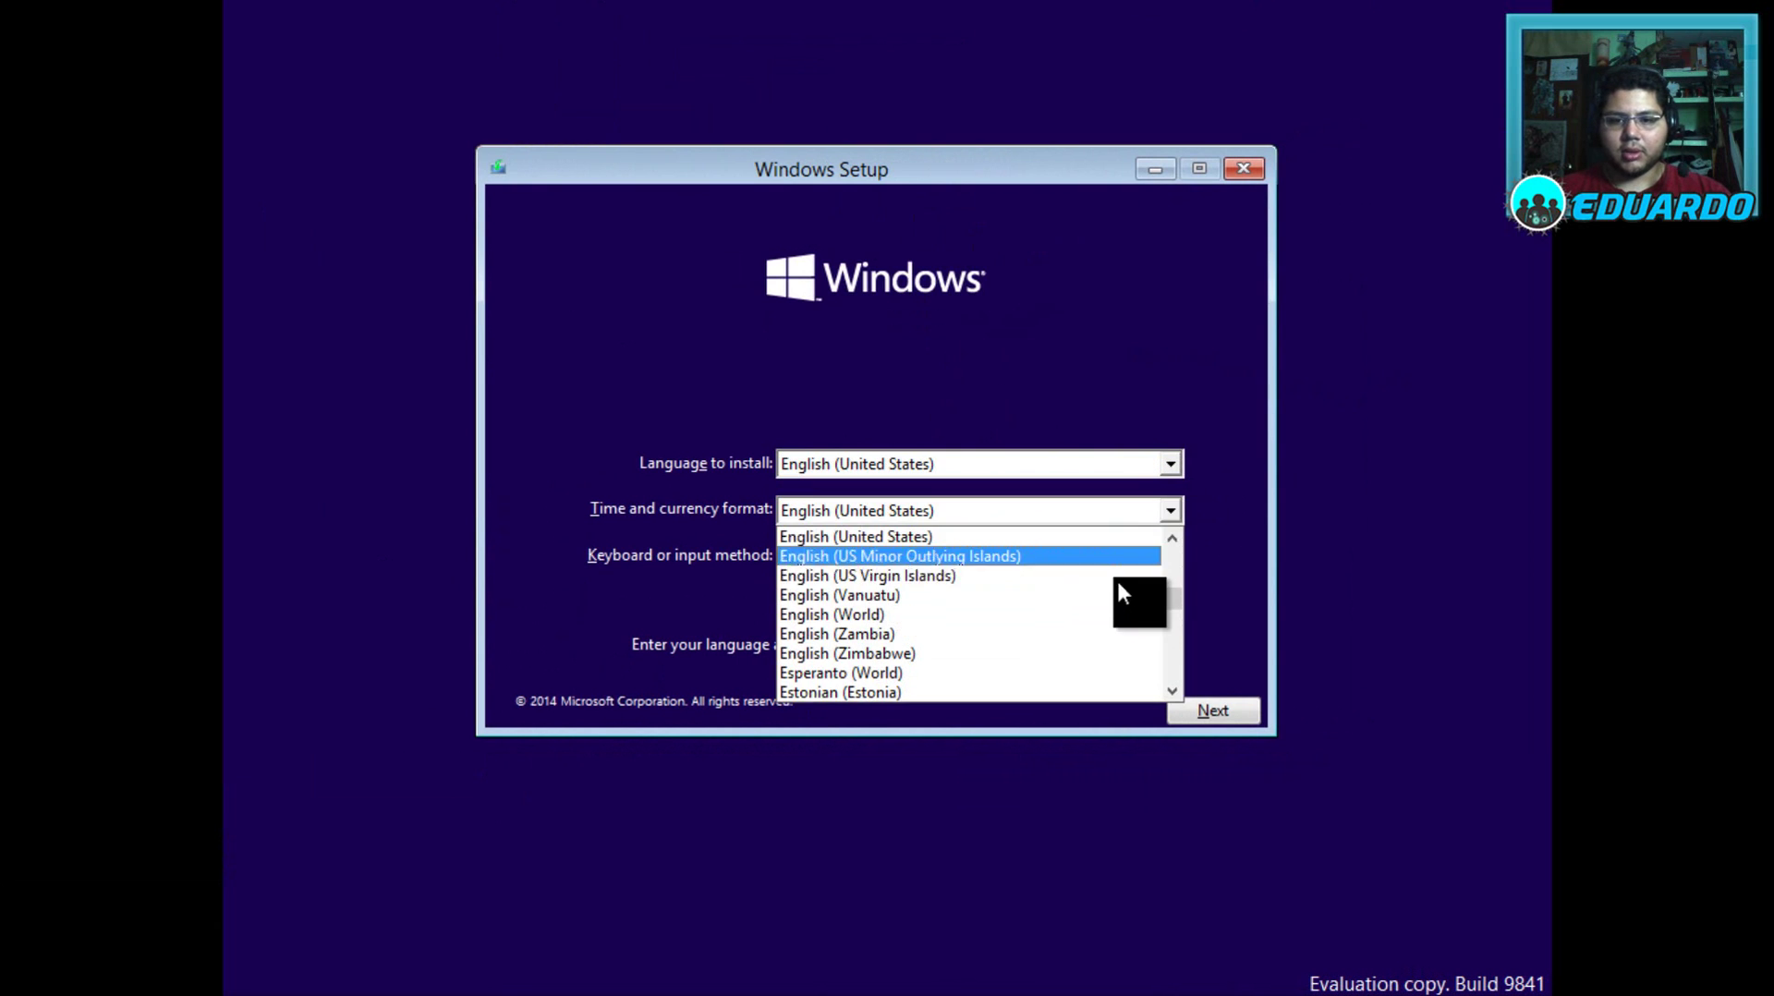
{"action": "scroll", "coordinate": [1116, 590], "scroll_direction": "down", "scroll_amount": 7}
{"action": "scroll", "coordinate": [1116, 593], "scroll_direction": "down", "scroll_amount": 2}
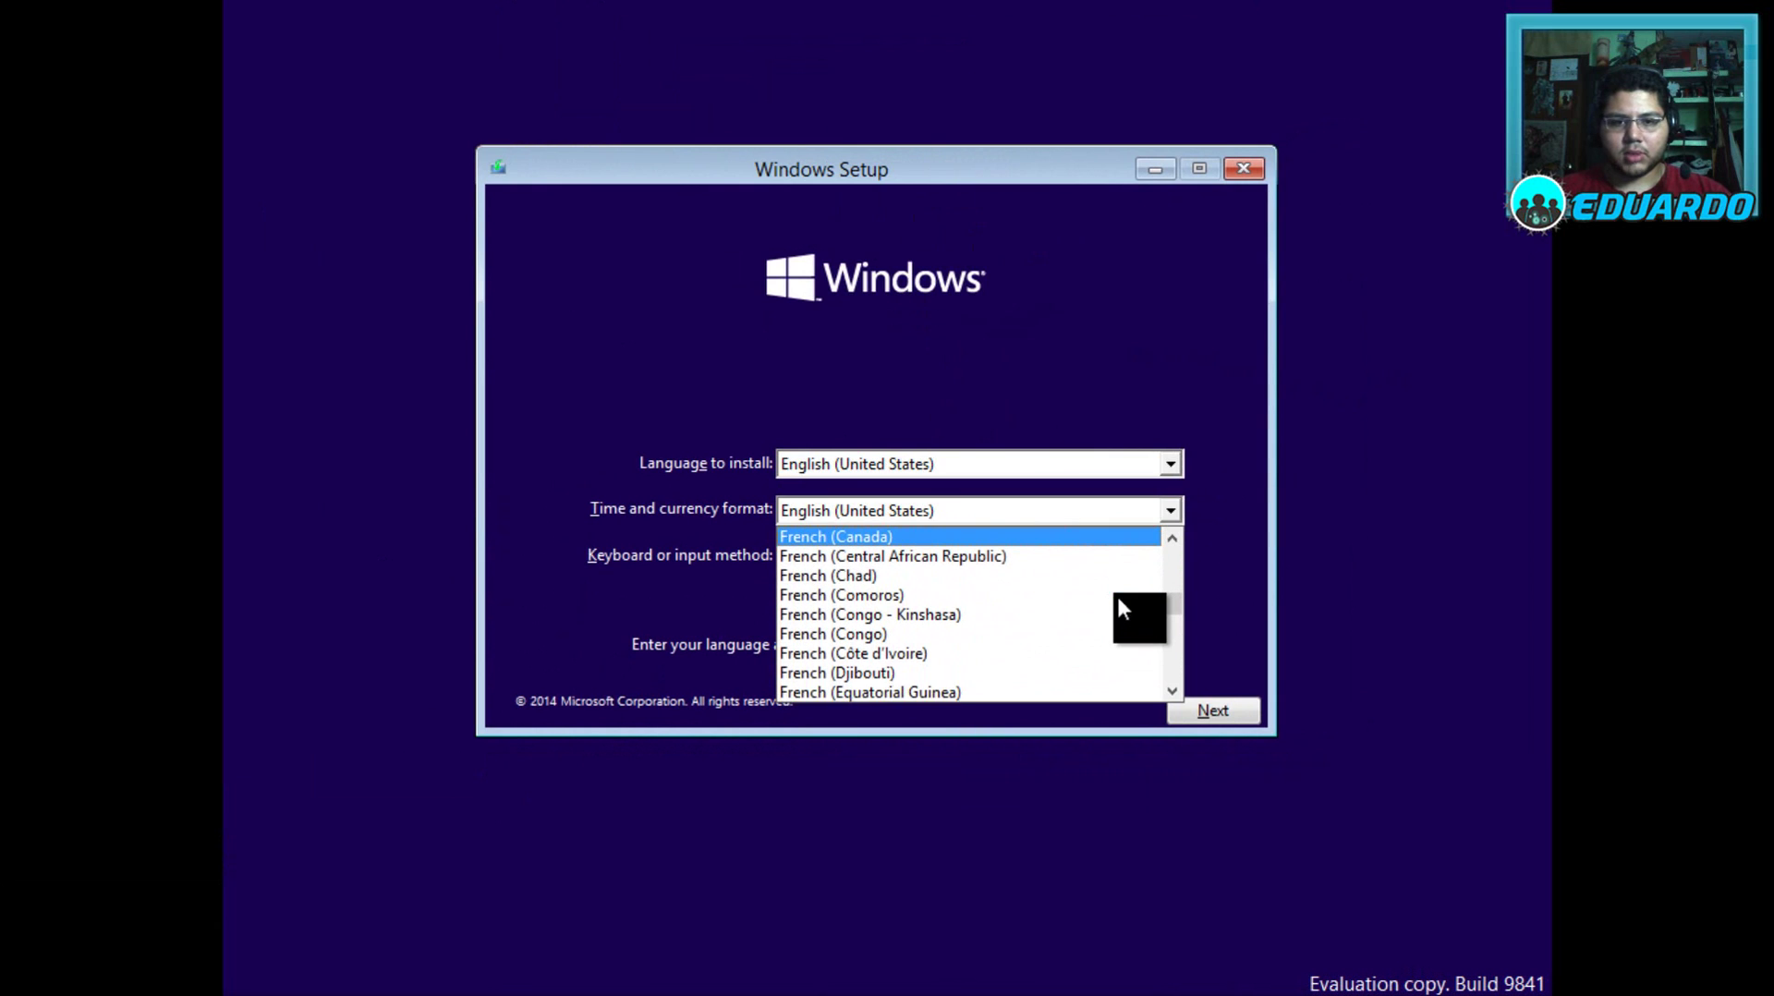
{"action": "scroll", "coordinate": [1116, 593], "scroll_direction": "up", "scroll_amount": 10}
{"action": "left_click", "coordinate": [1247, 519]}
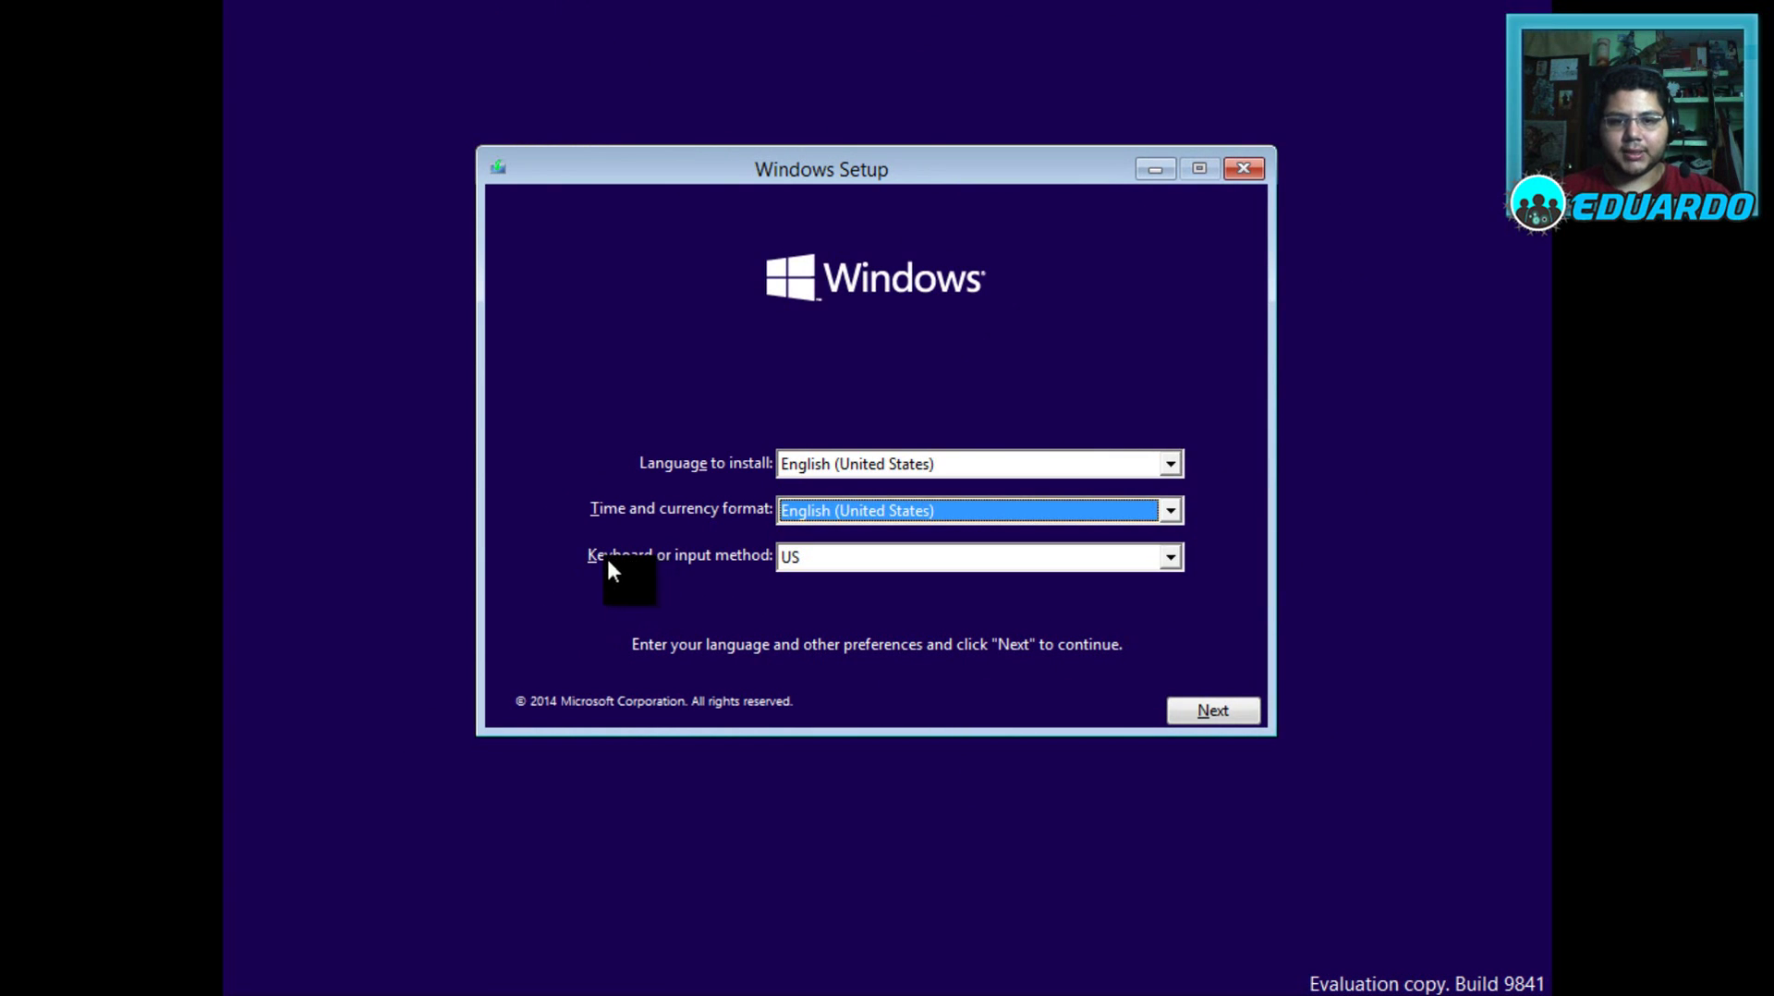
{"action": "left_click", "coordinate": [1226, 710]}
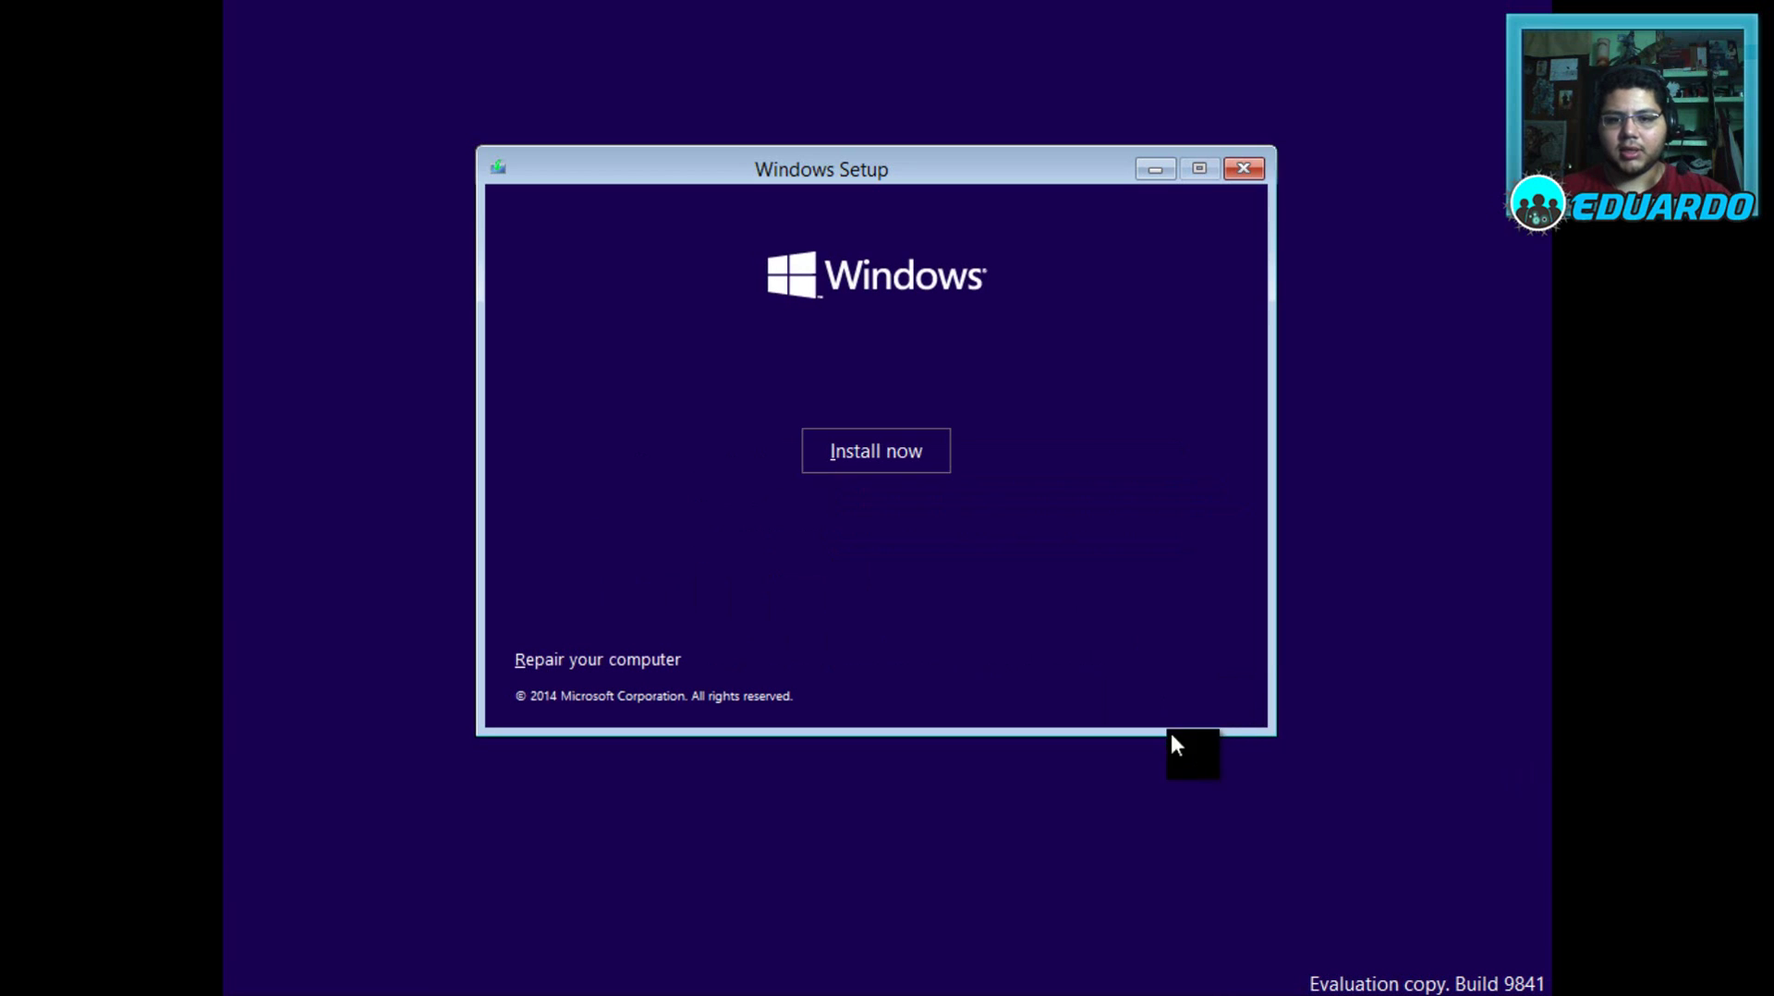
{"action": "left_click", "coordinate": [873, 449]}
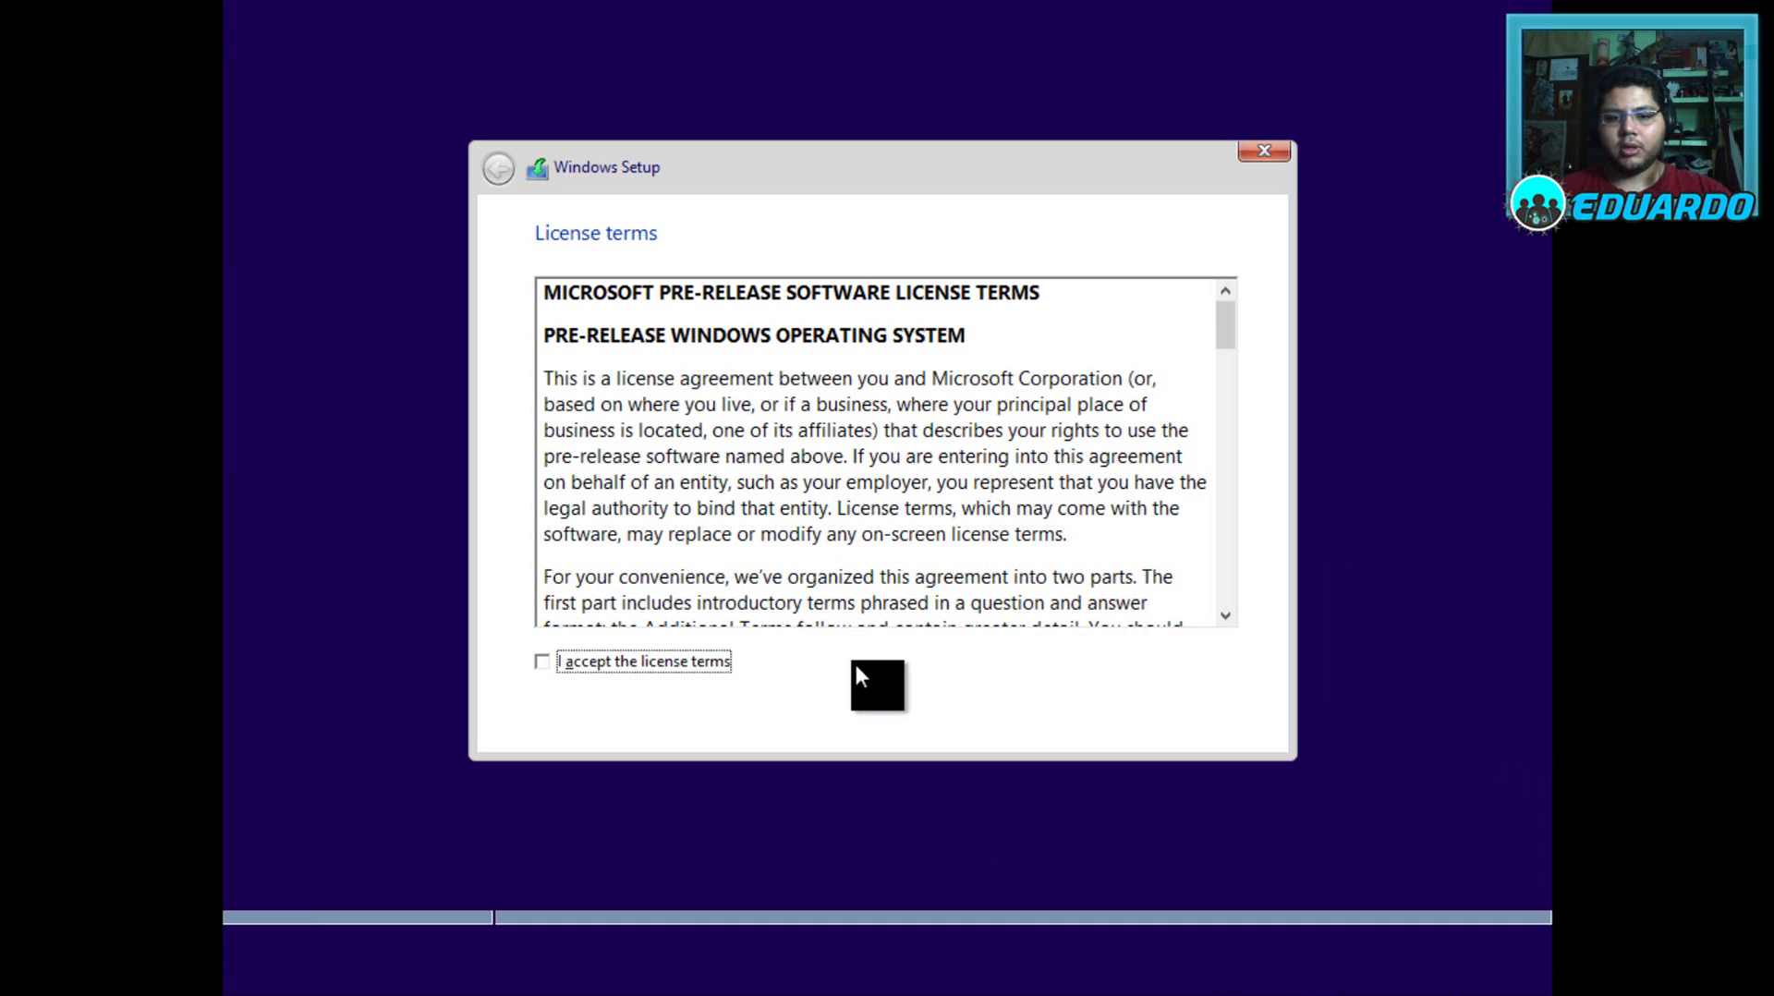
- Accept the license terms, choose a Custom install, and install Windows on Drive 0 Partition 2
{"action": "left_click", "coordinate": [540, 668]}
{"action": "left_click", "coordinate": [1215, 720]}
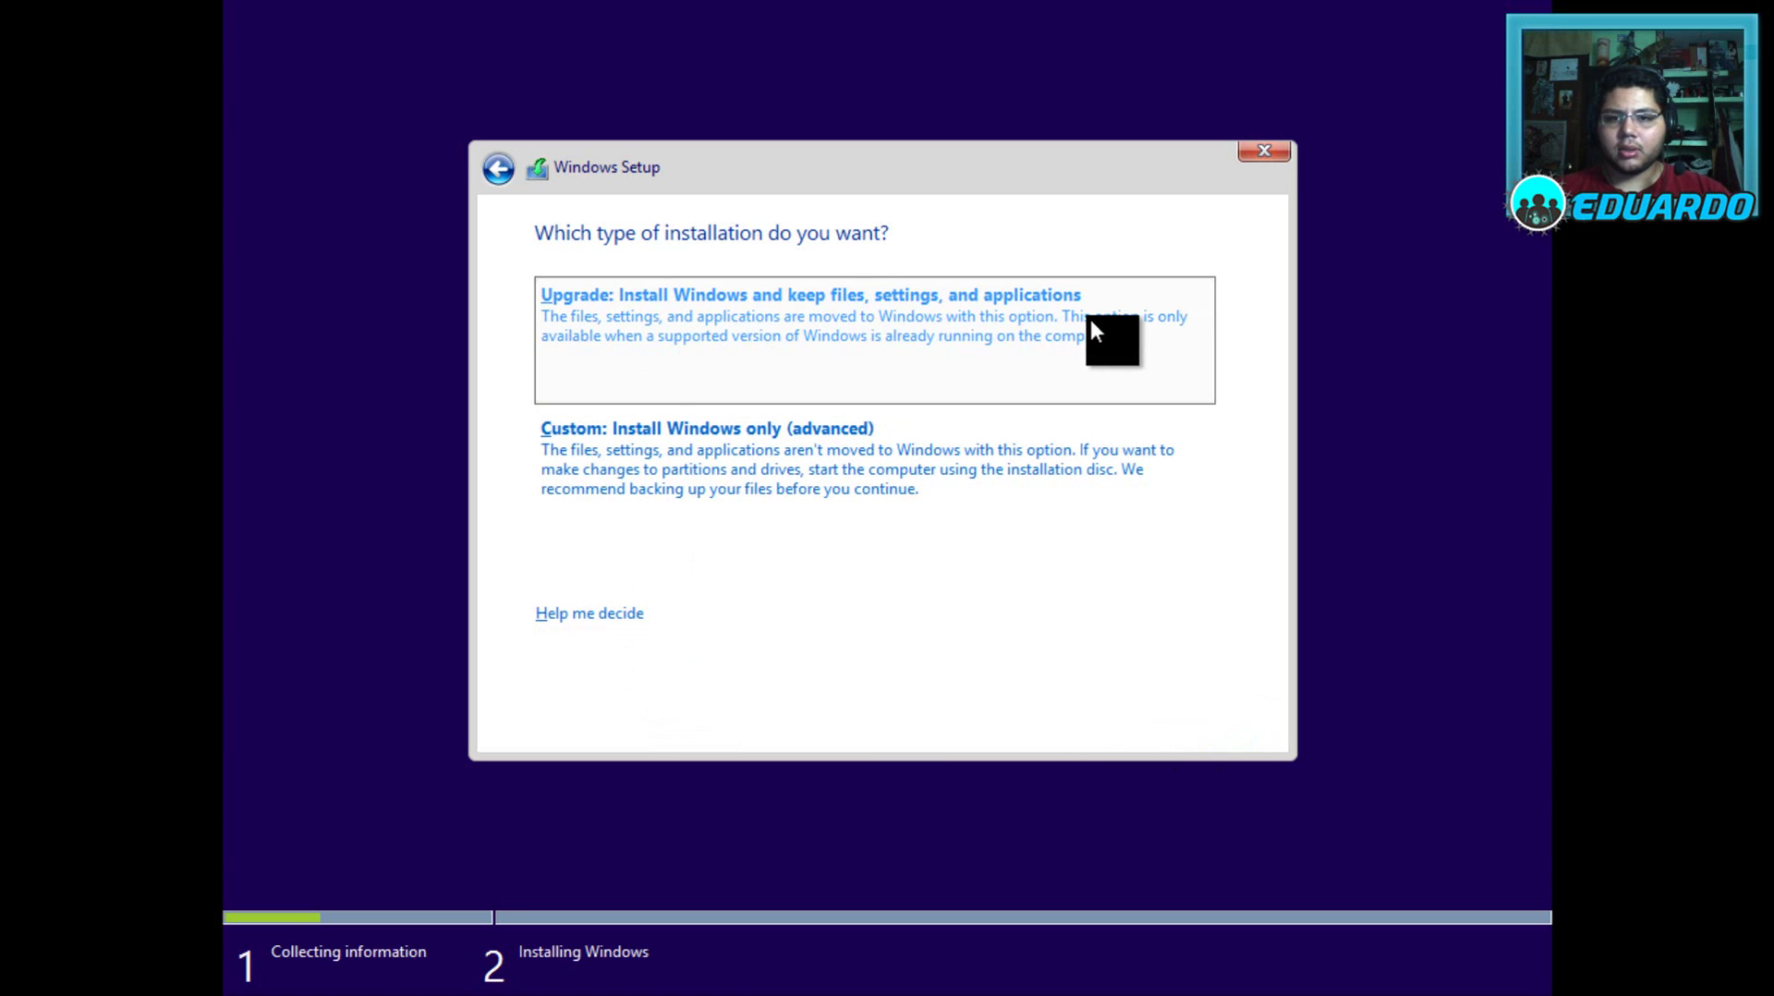
{"action": "left_click", "coordinate": [634, 475]}
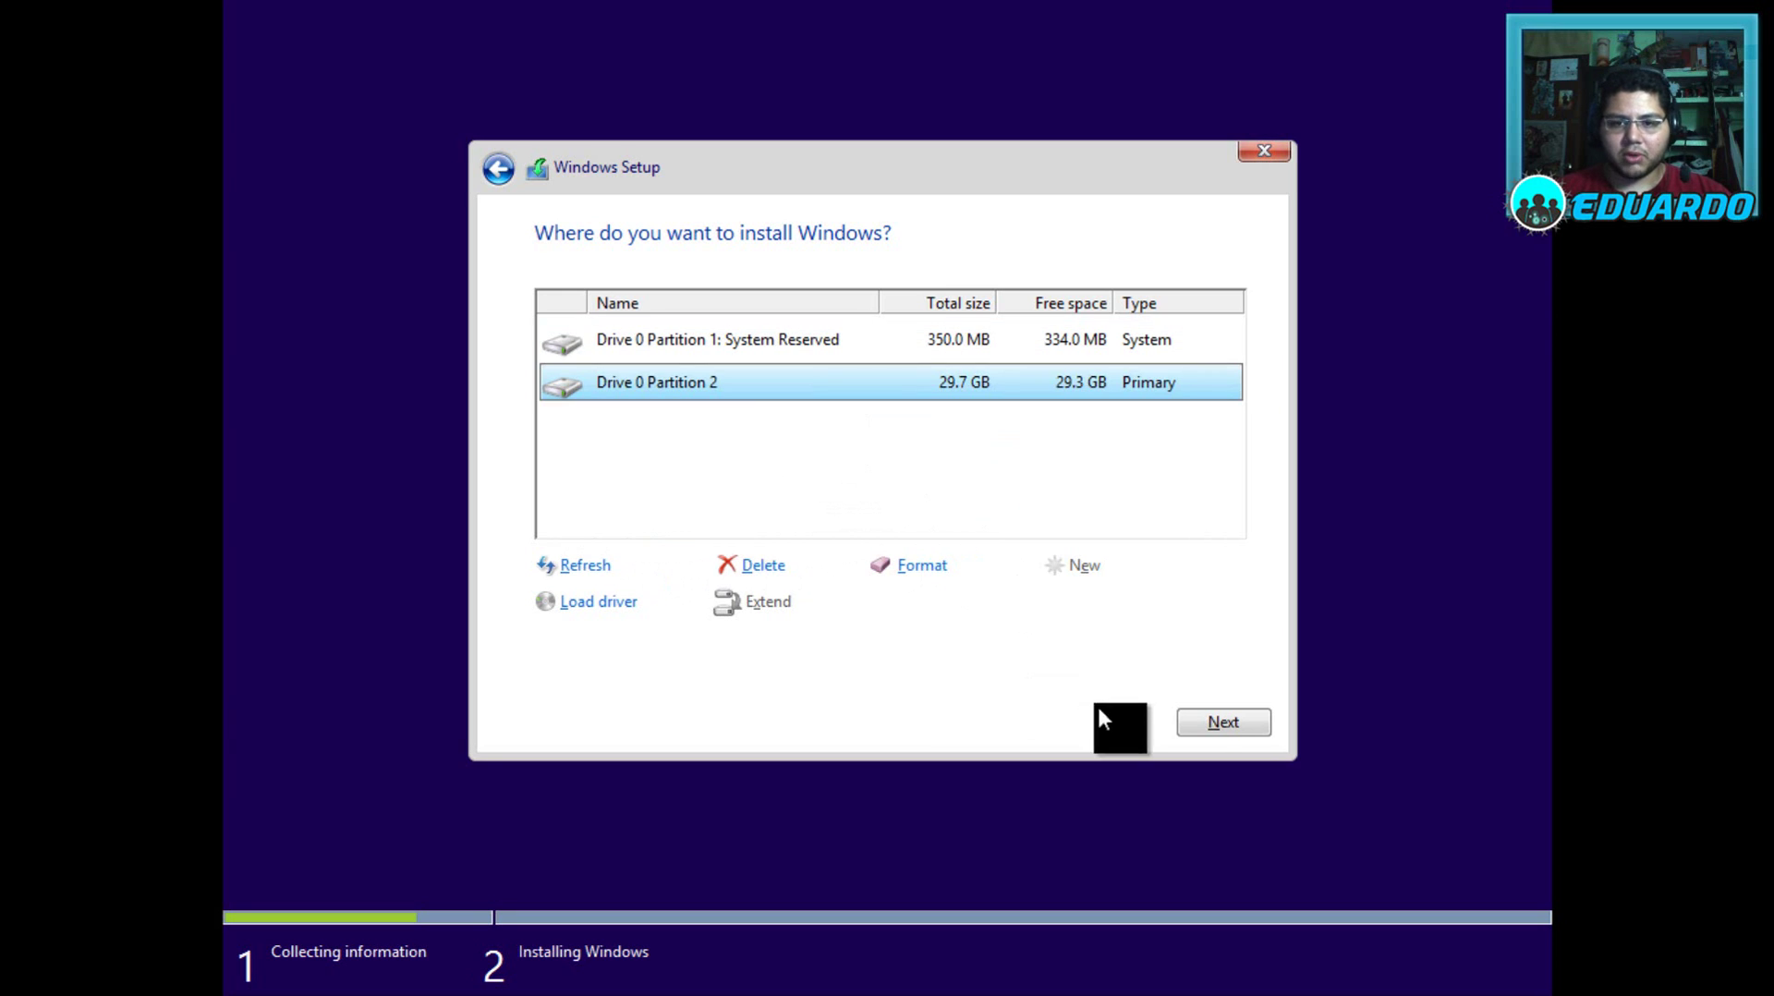
{"action": "left_click", "coordinate": [1218, 723]}
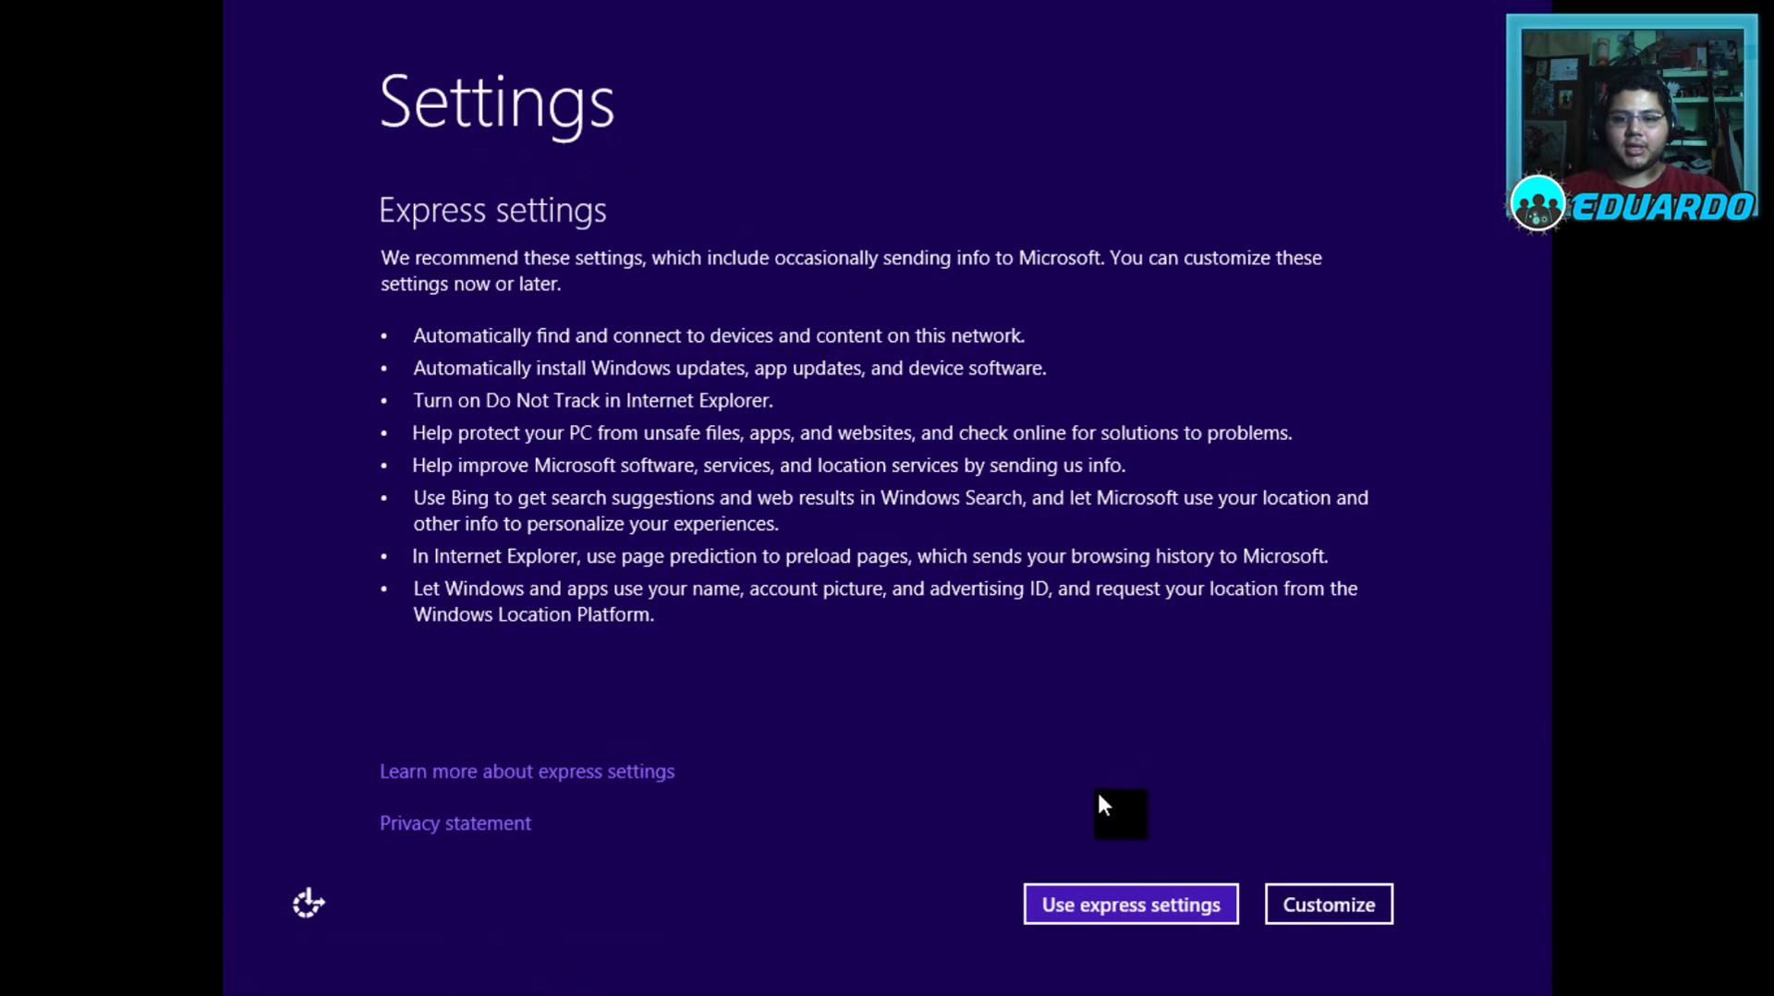
- Accept Windows Setup's recommended express settings
{"action": "left_click", "coordinate": [1129, 911]}
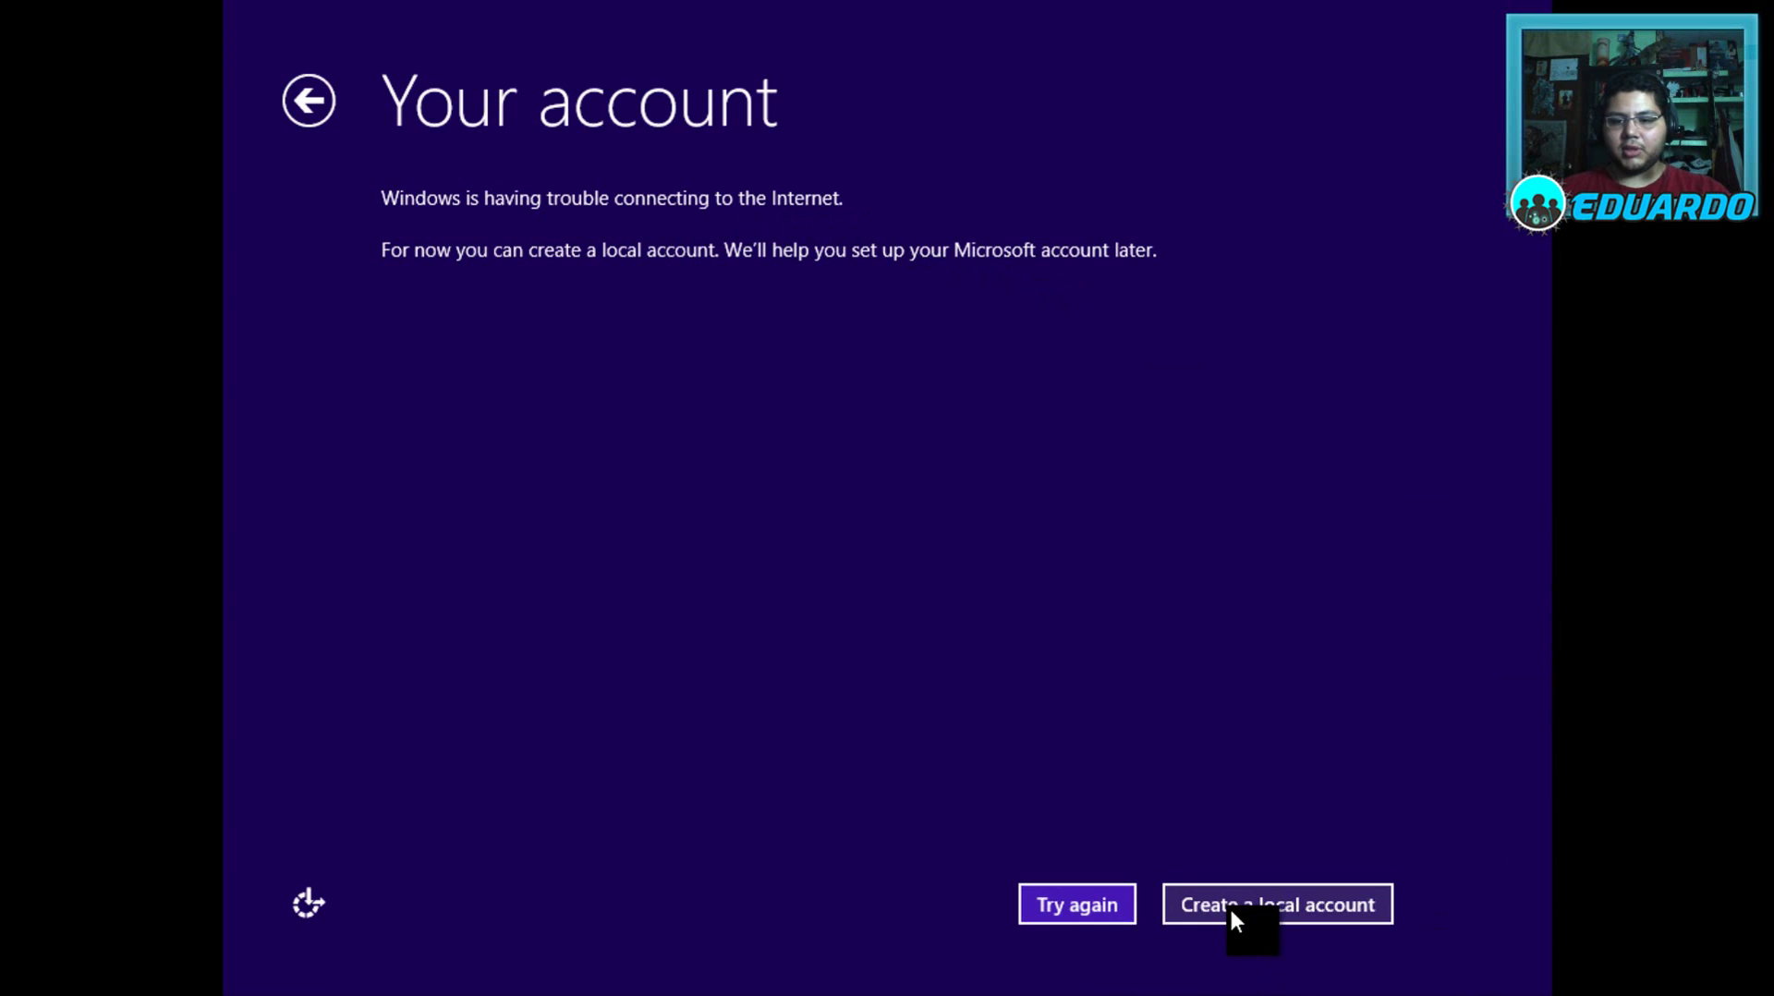
- Choose a local account and enter the user name and a four-character password
{"action": "left_click", "coordinate": [1318, 906]}
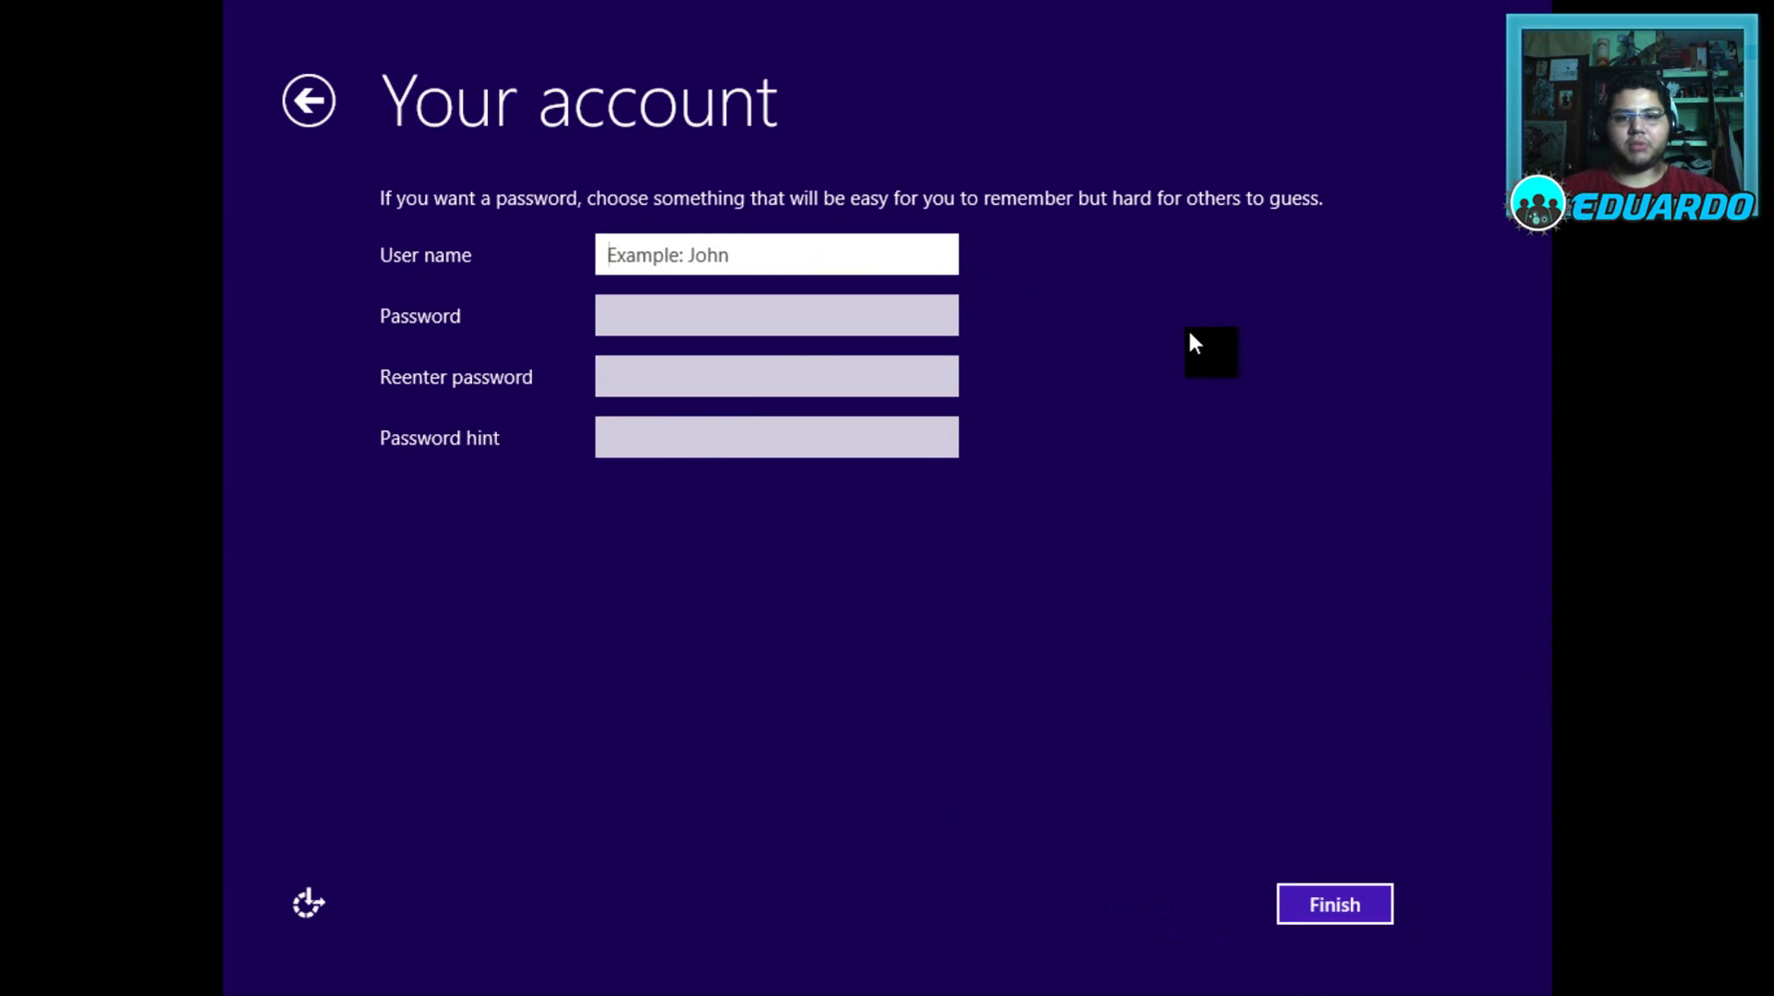
{"action": "type", "text": "Ed"}
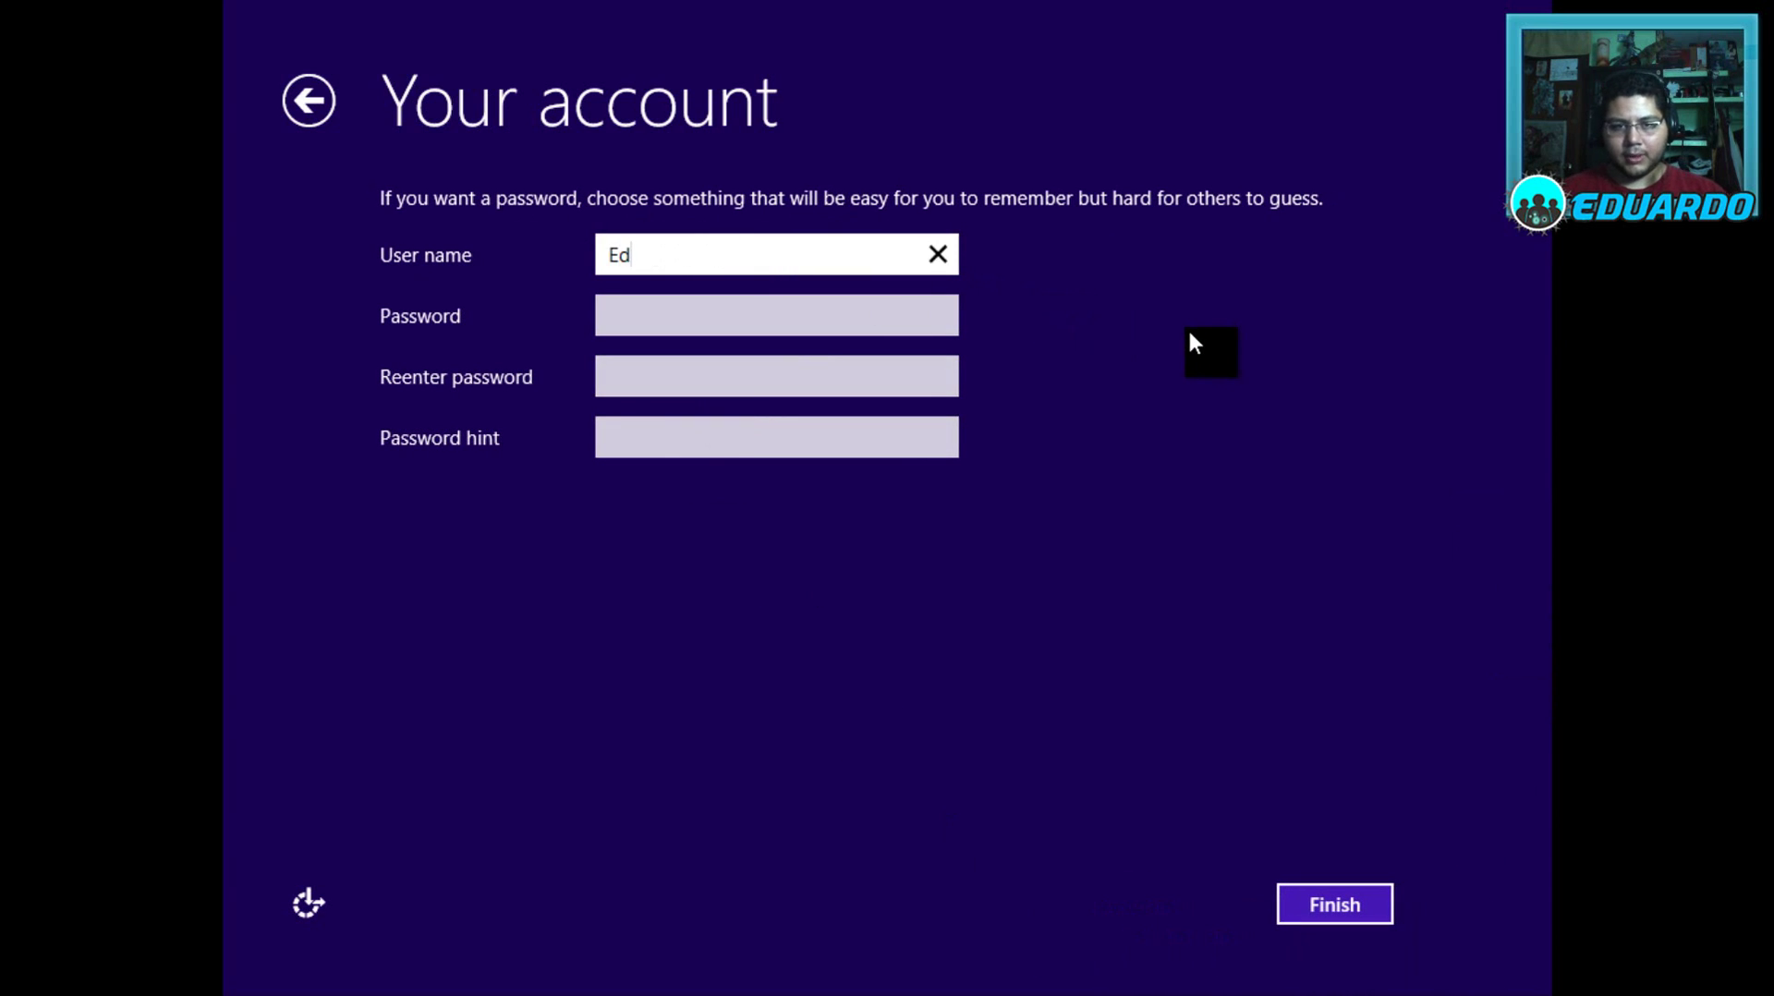
{"action": "type", "text": "u"}
{"action": "key", "text": "BackSpace"}
{"action": "type", "text": "uardo"}
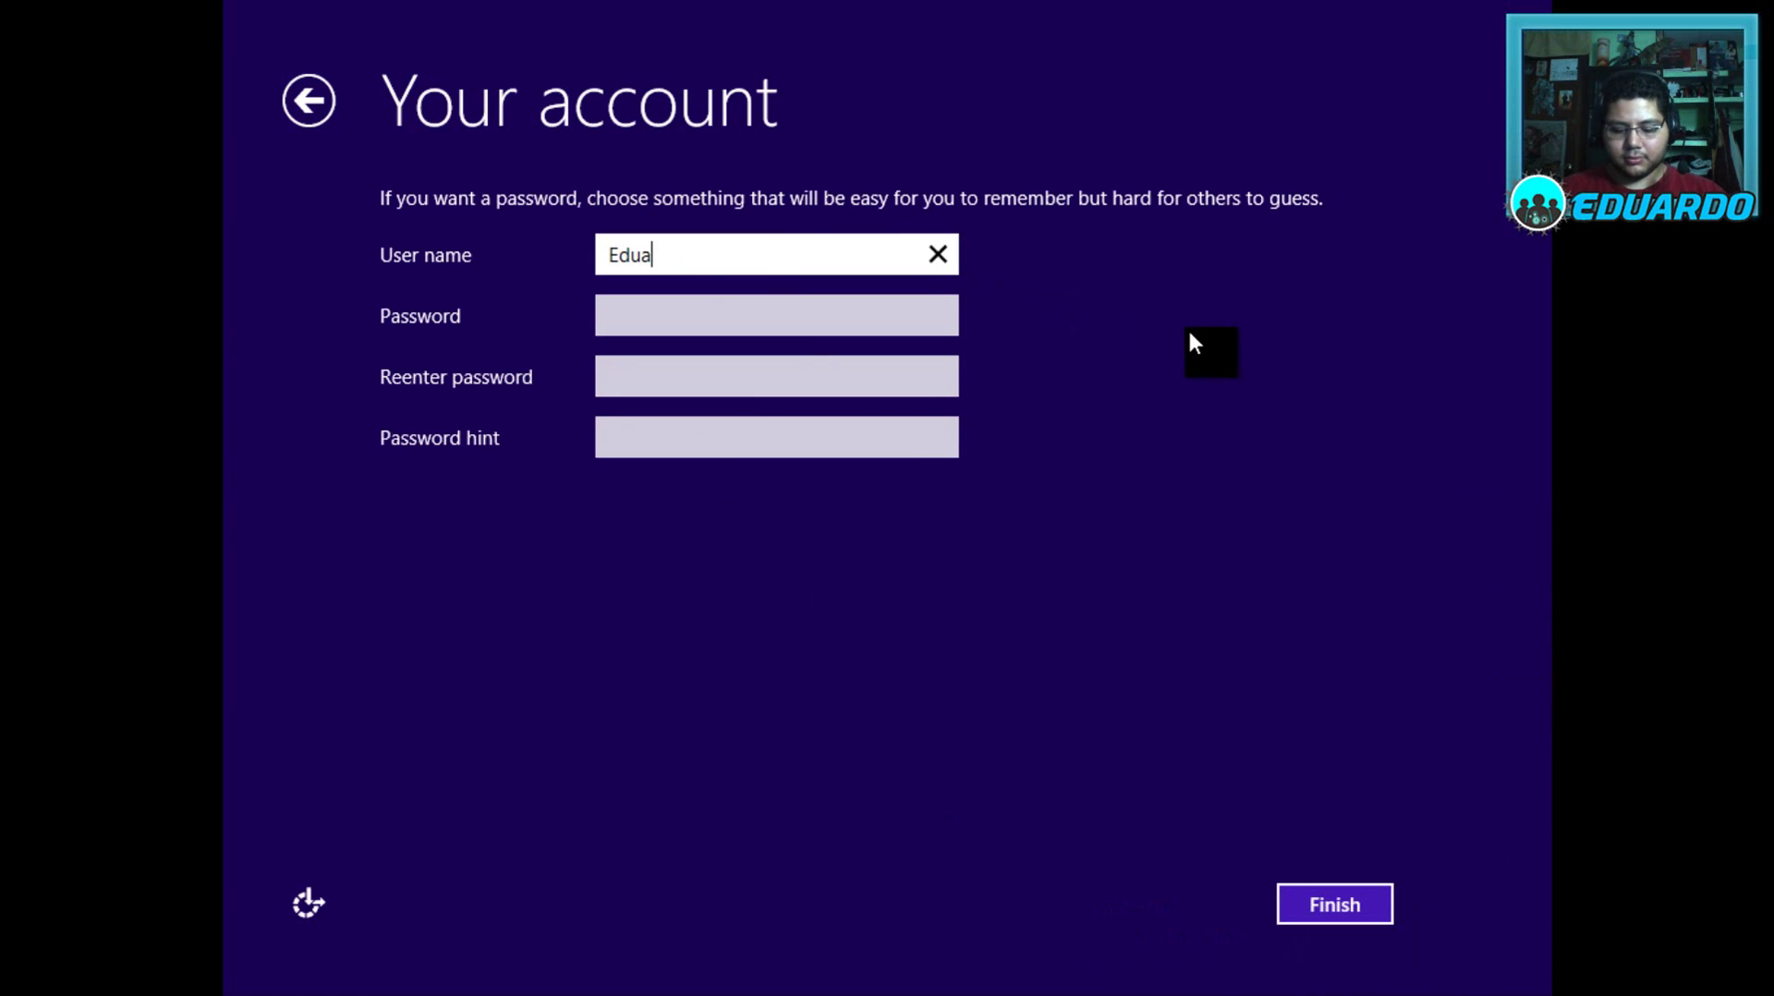
{"action": "left_click", "coordinate": [862, 315]}
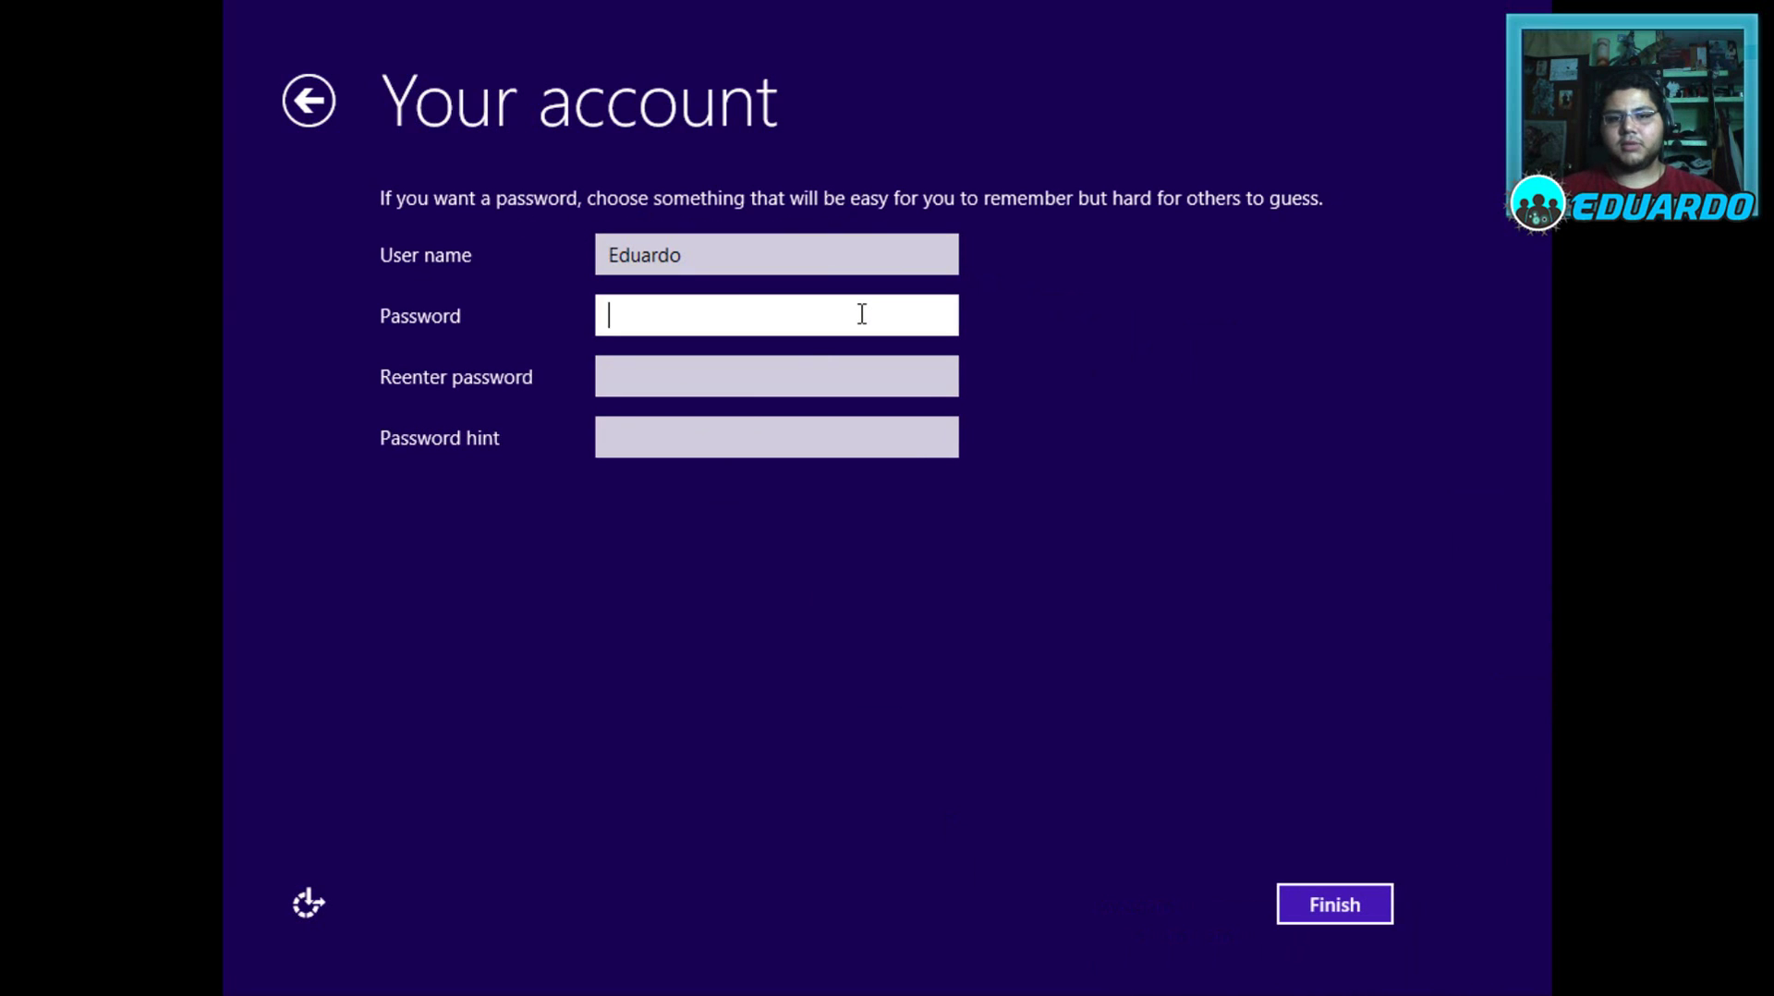
{"action": "type", "text": "*****"}
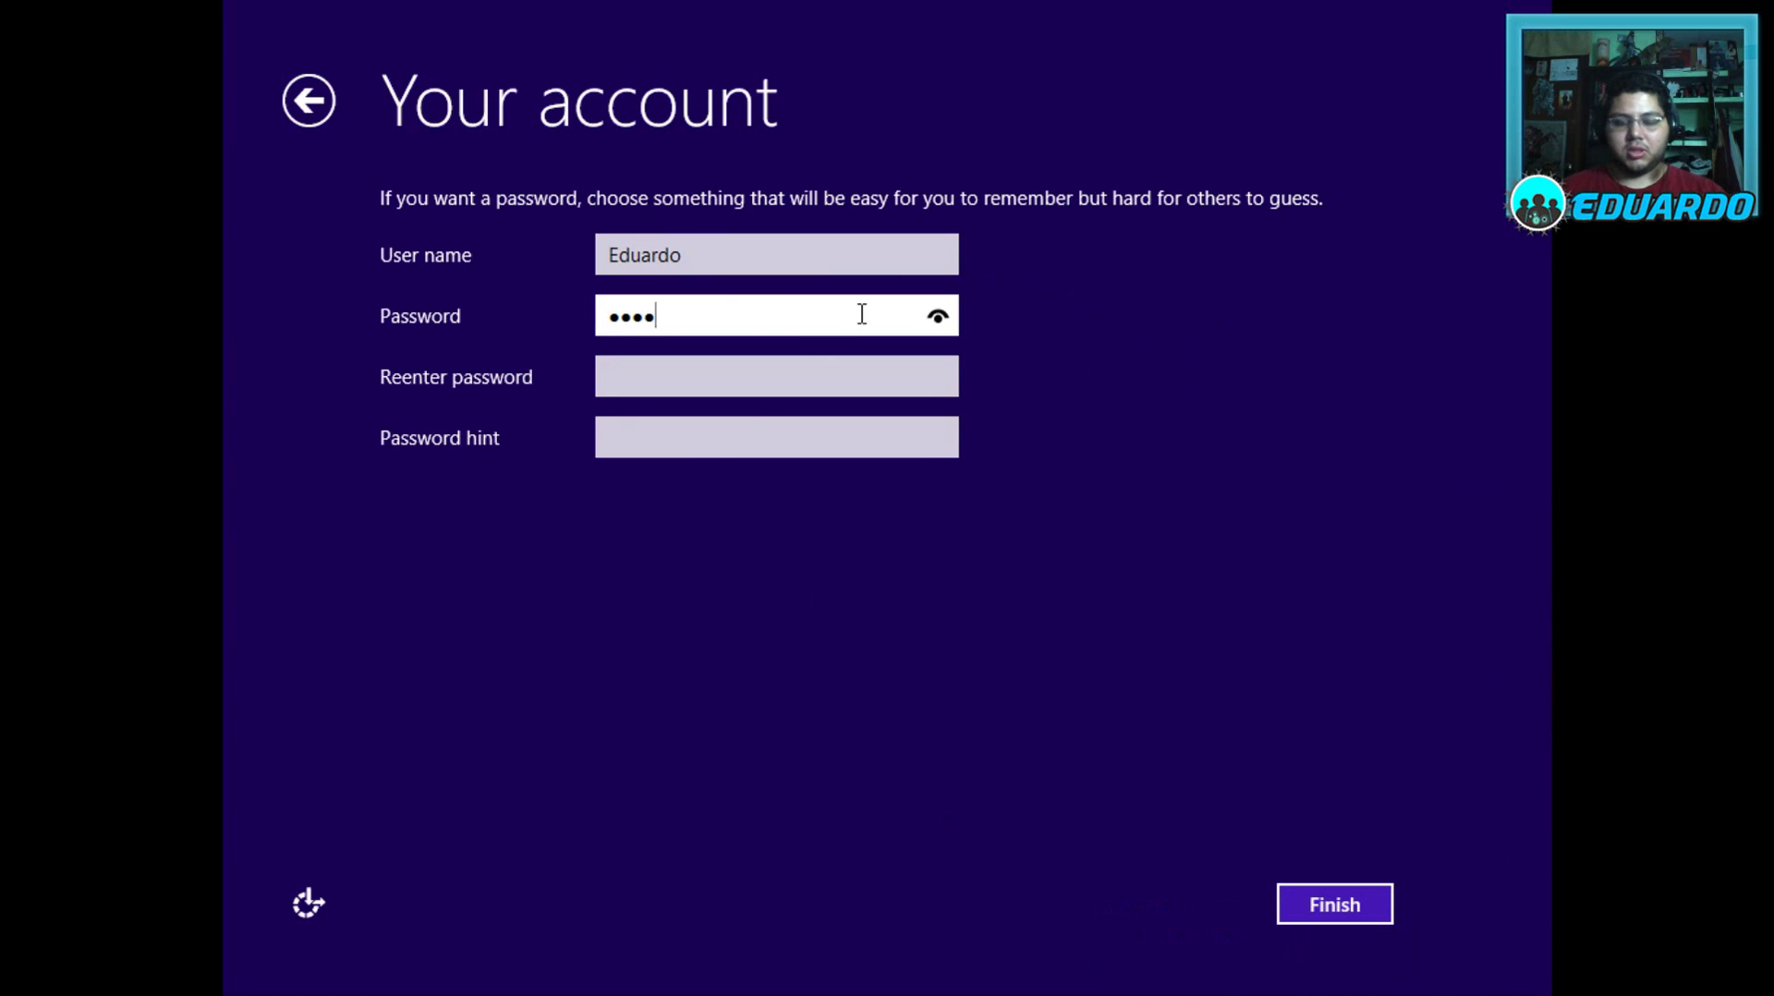
{"action": "key", "text": "BackSpace"}
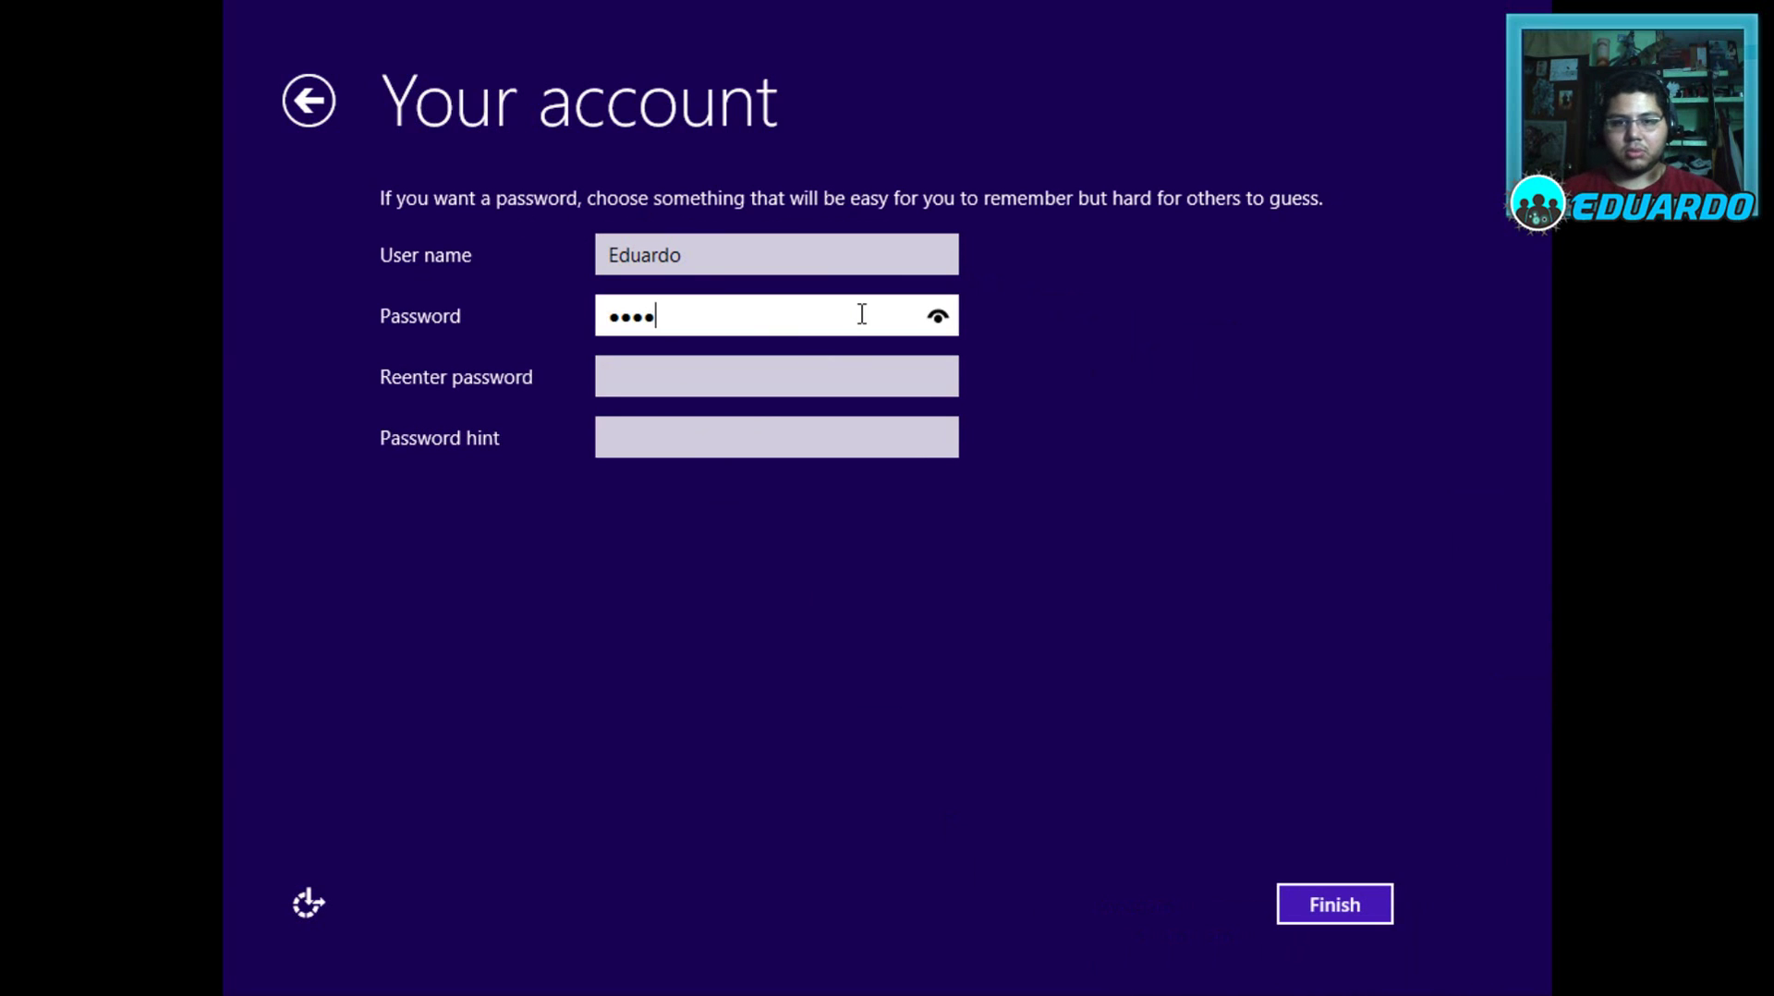
- Confirm the password, add a hint, and replace the rejected hint with a spelled-out one
{"action": "left_click", "coordinate": [736, 384]}
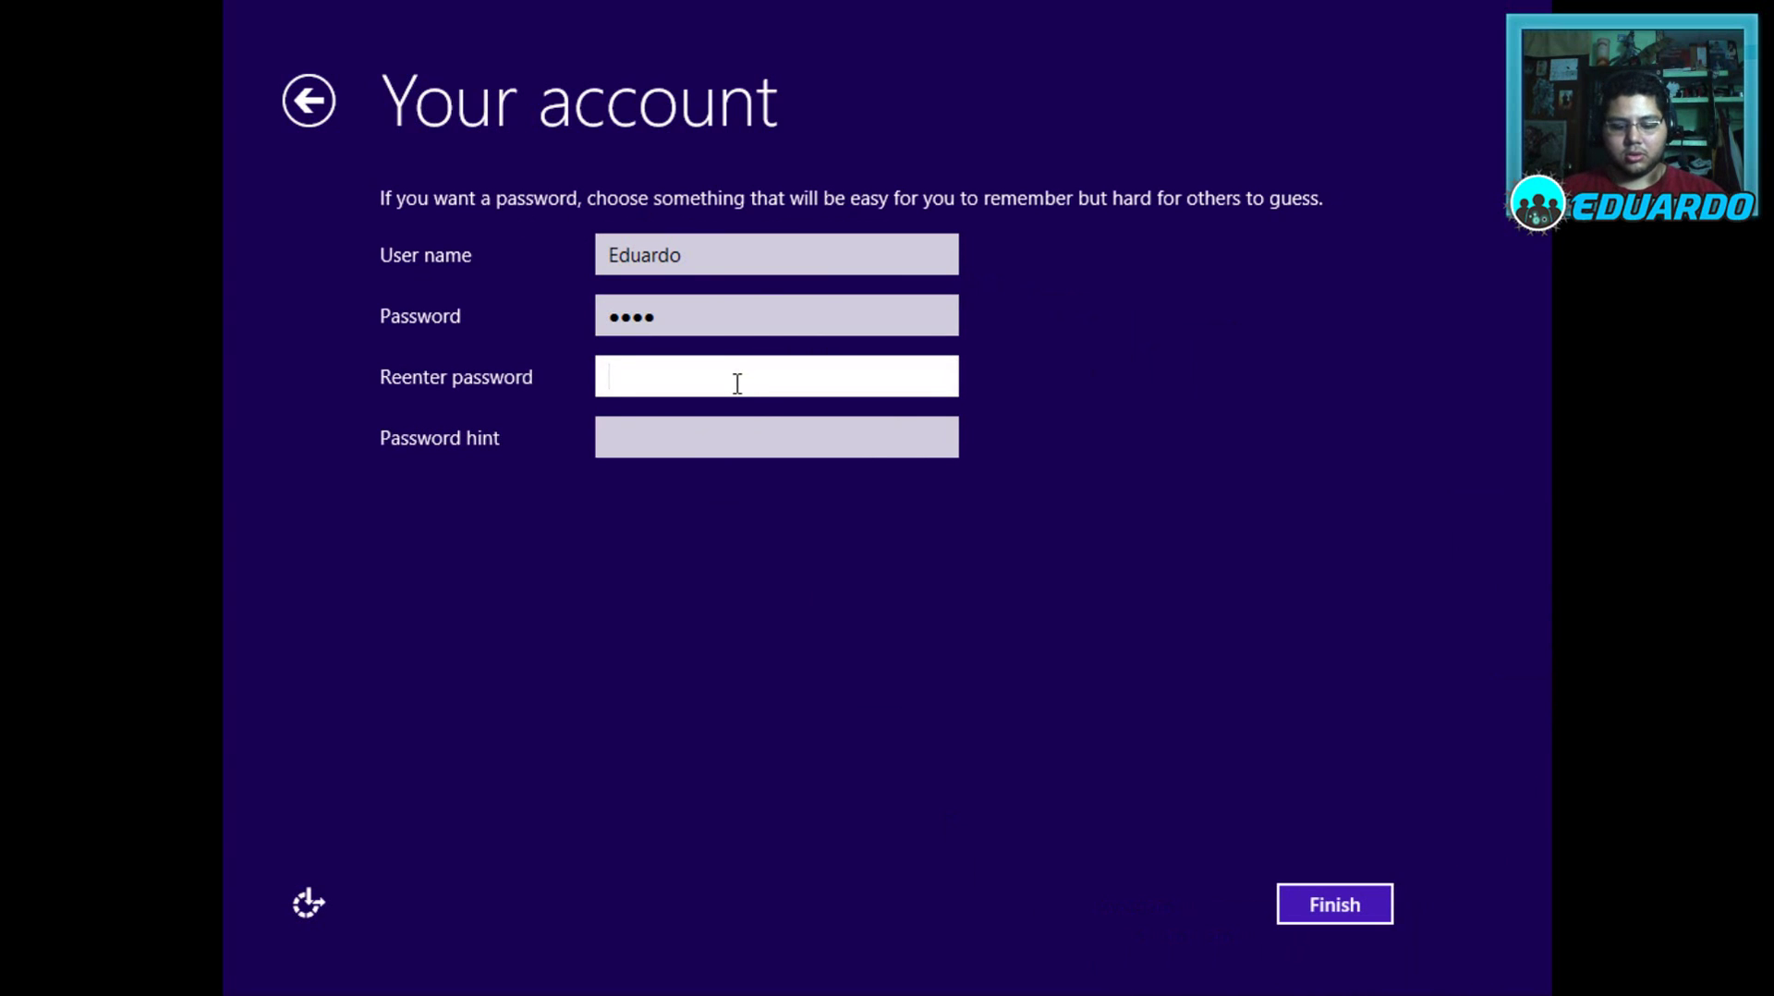
{"action": "type", "text": "****"}
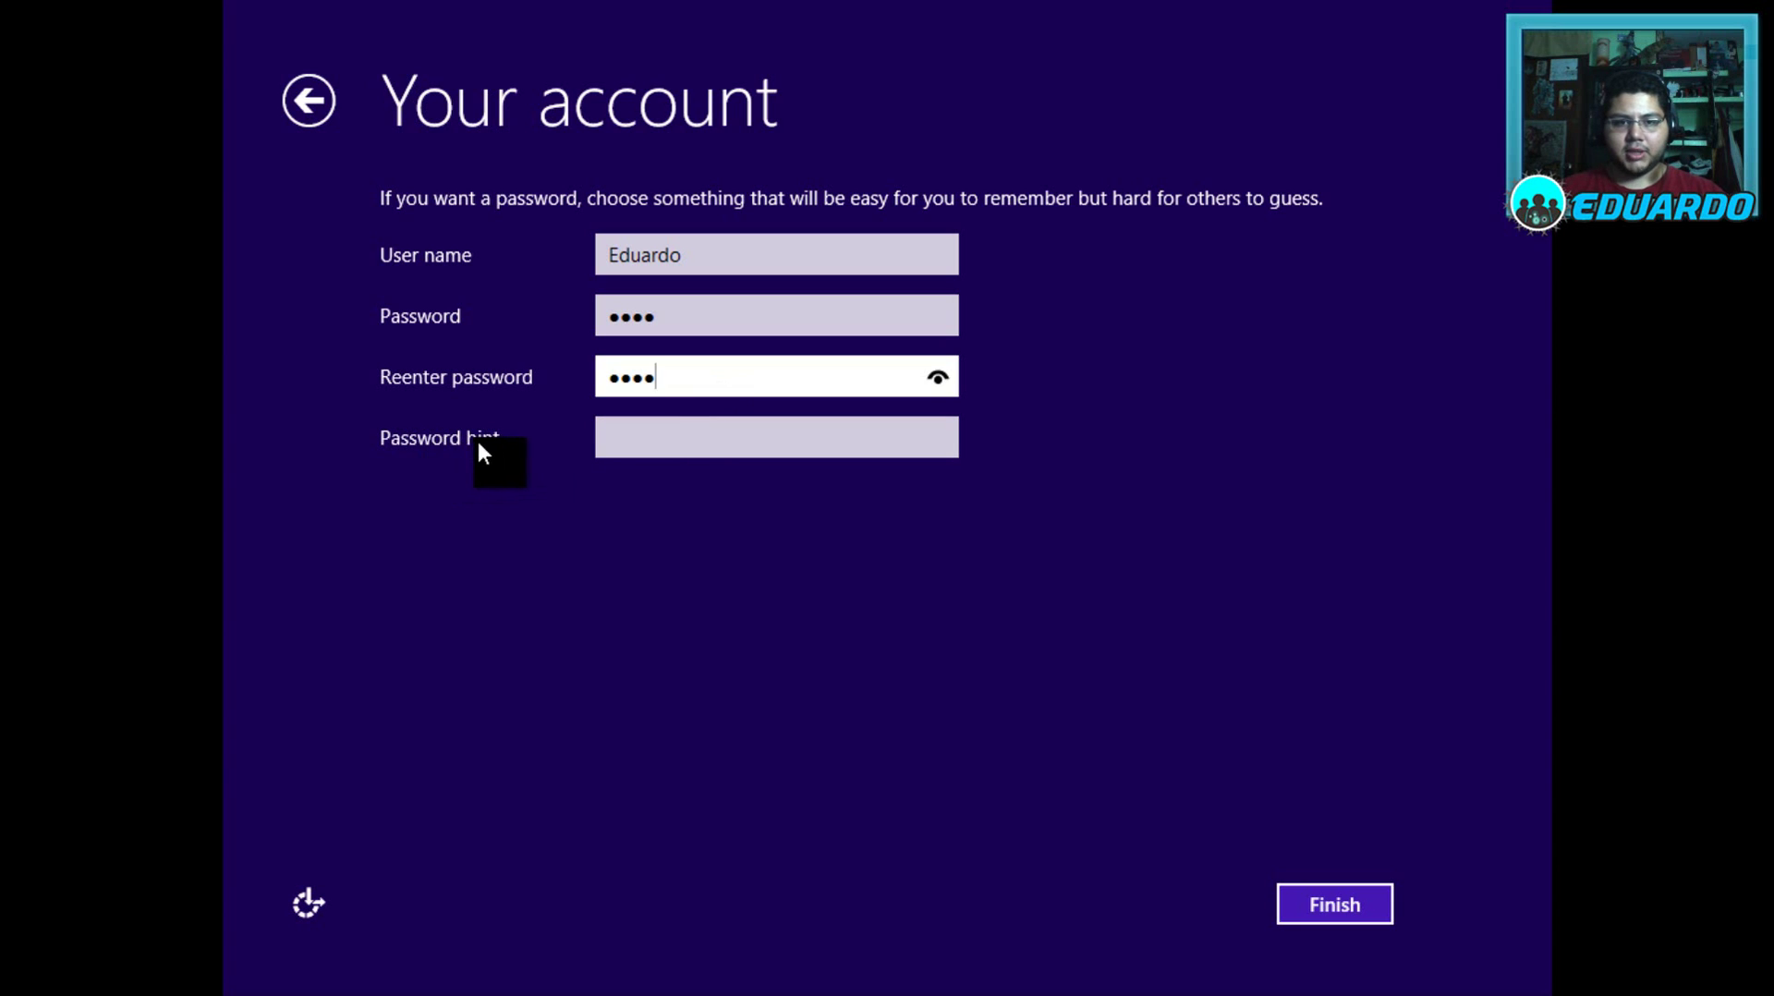
{"action": "left_click", "coordinate": [625, 440]}
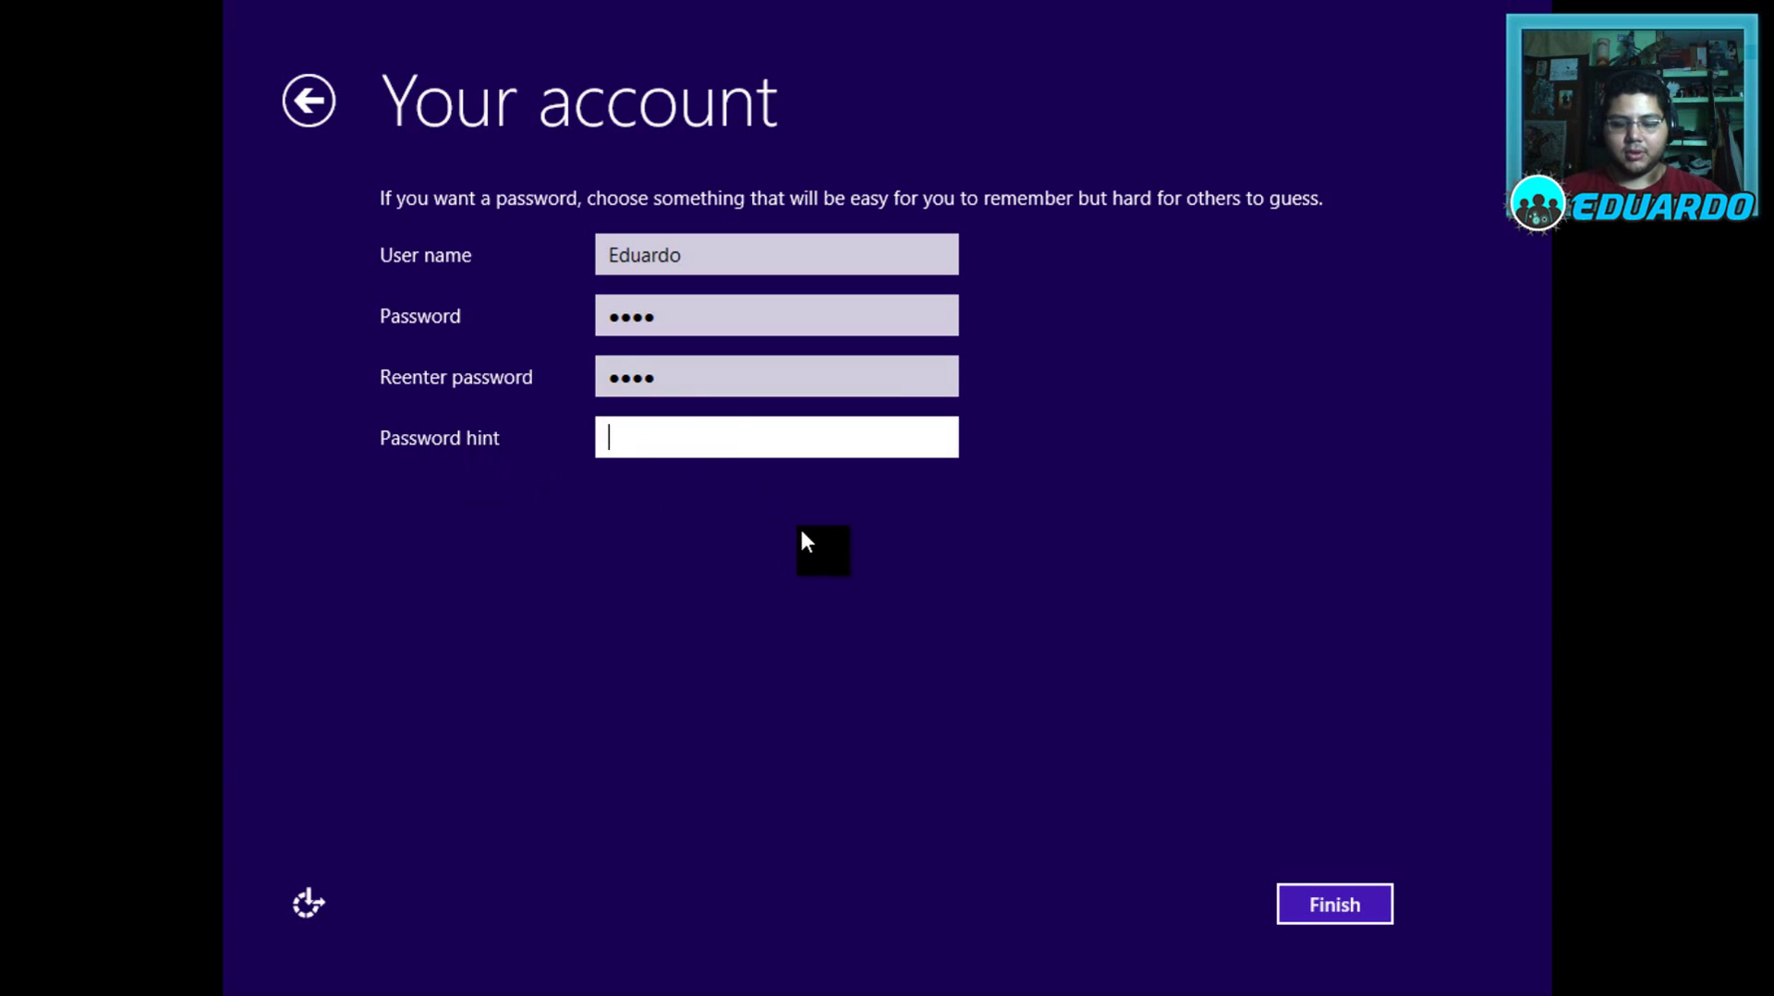
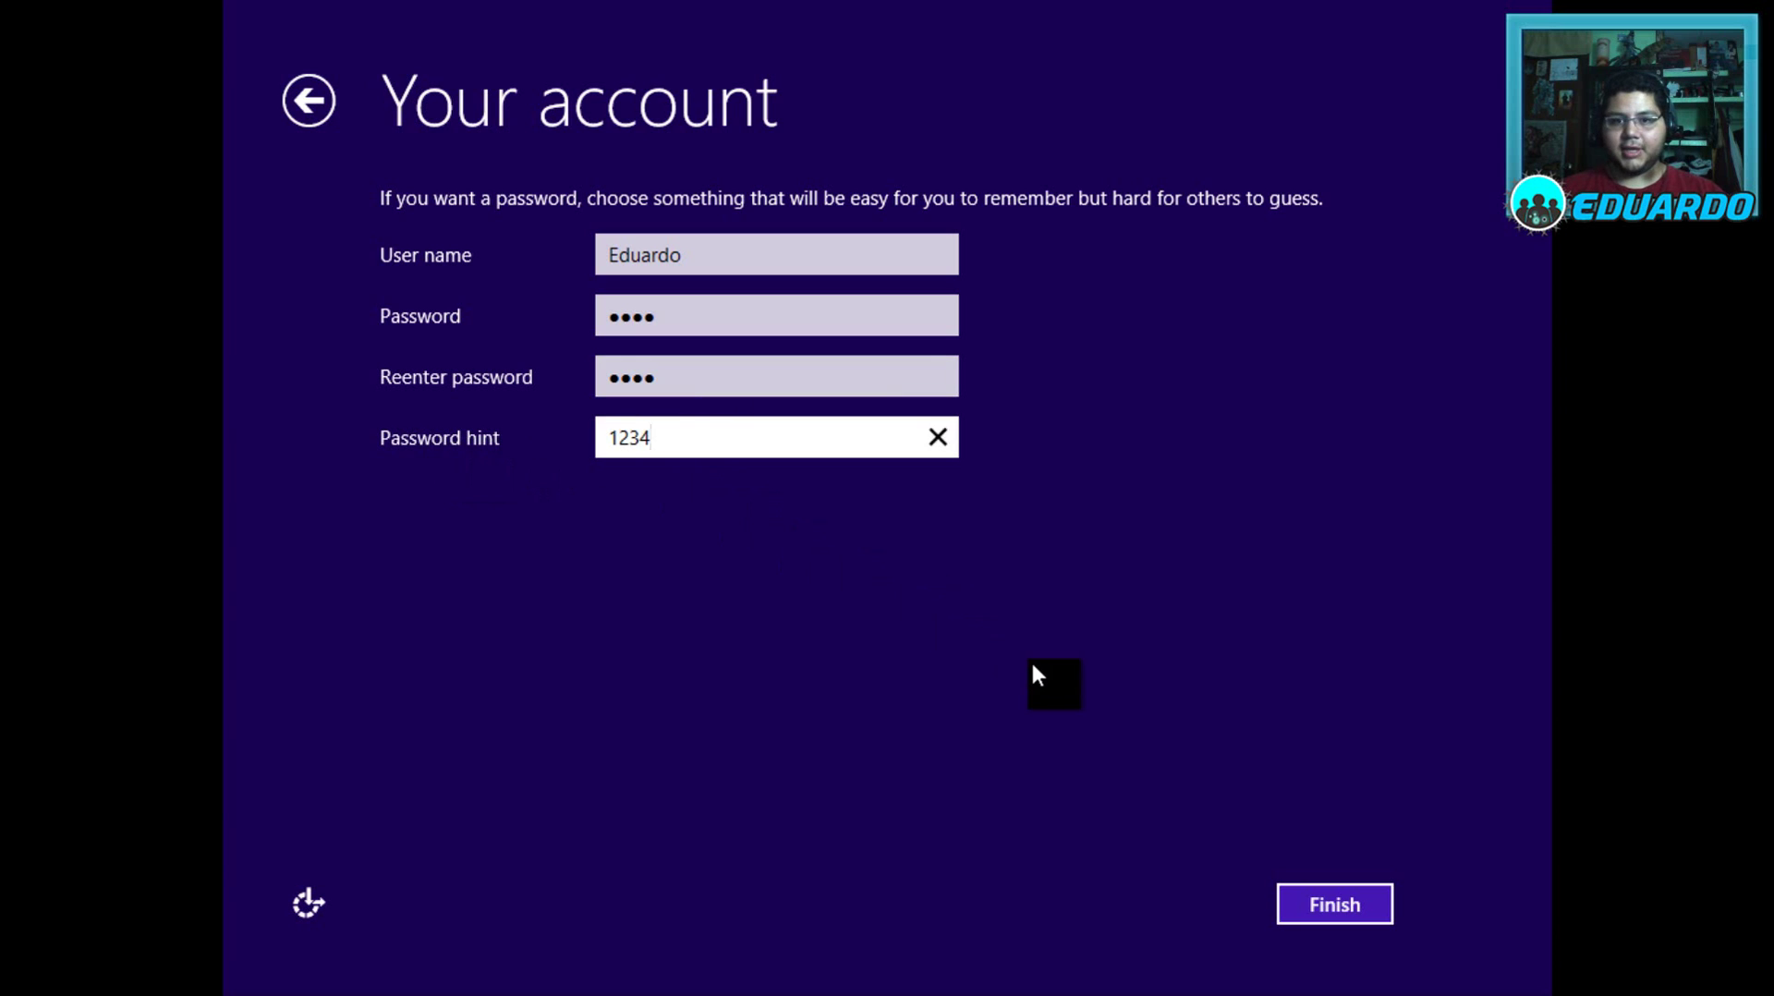
{"action": "left_click", "coordinate": [1347, 905]}
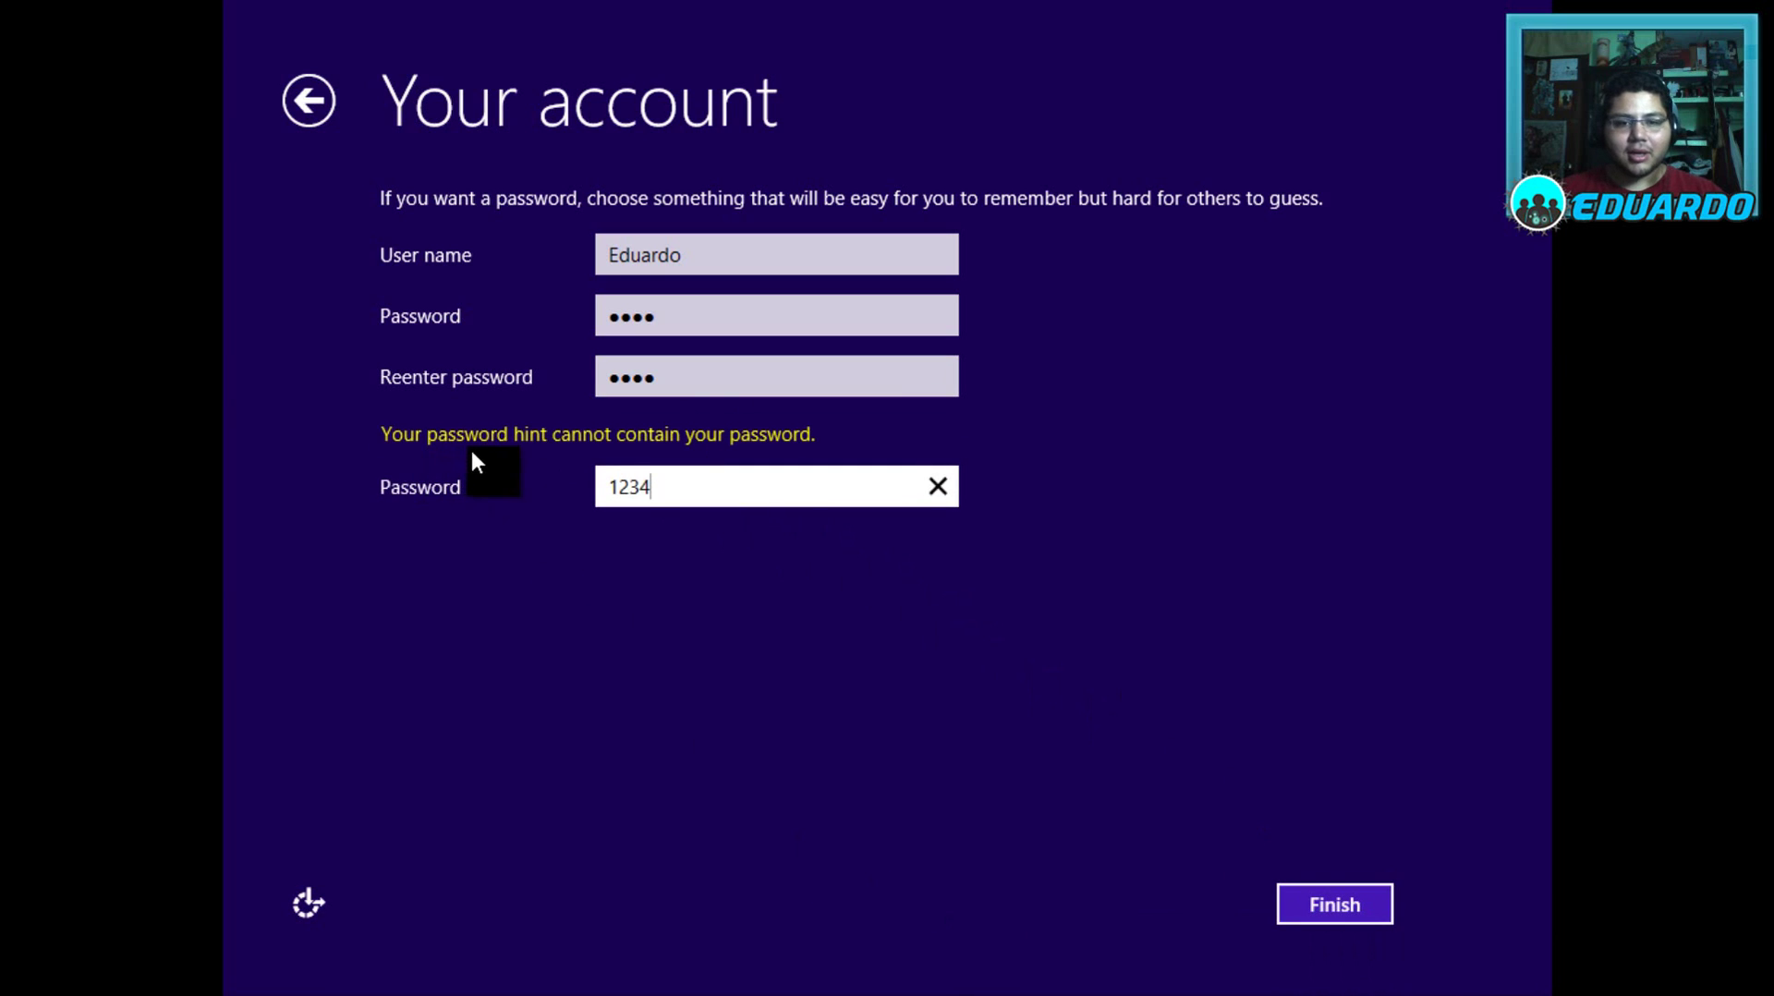
{"action": "double_click", "coordinate": [627, 487]}
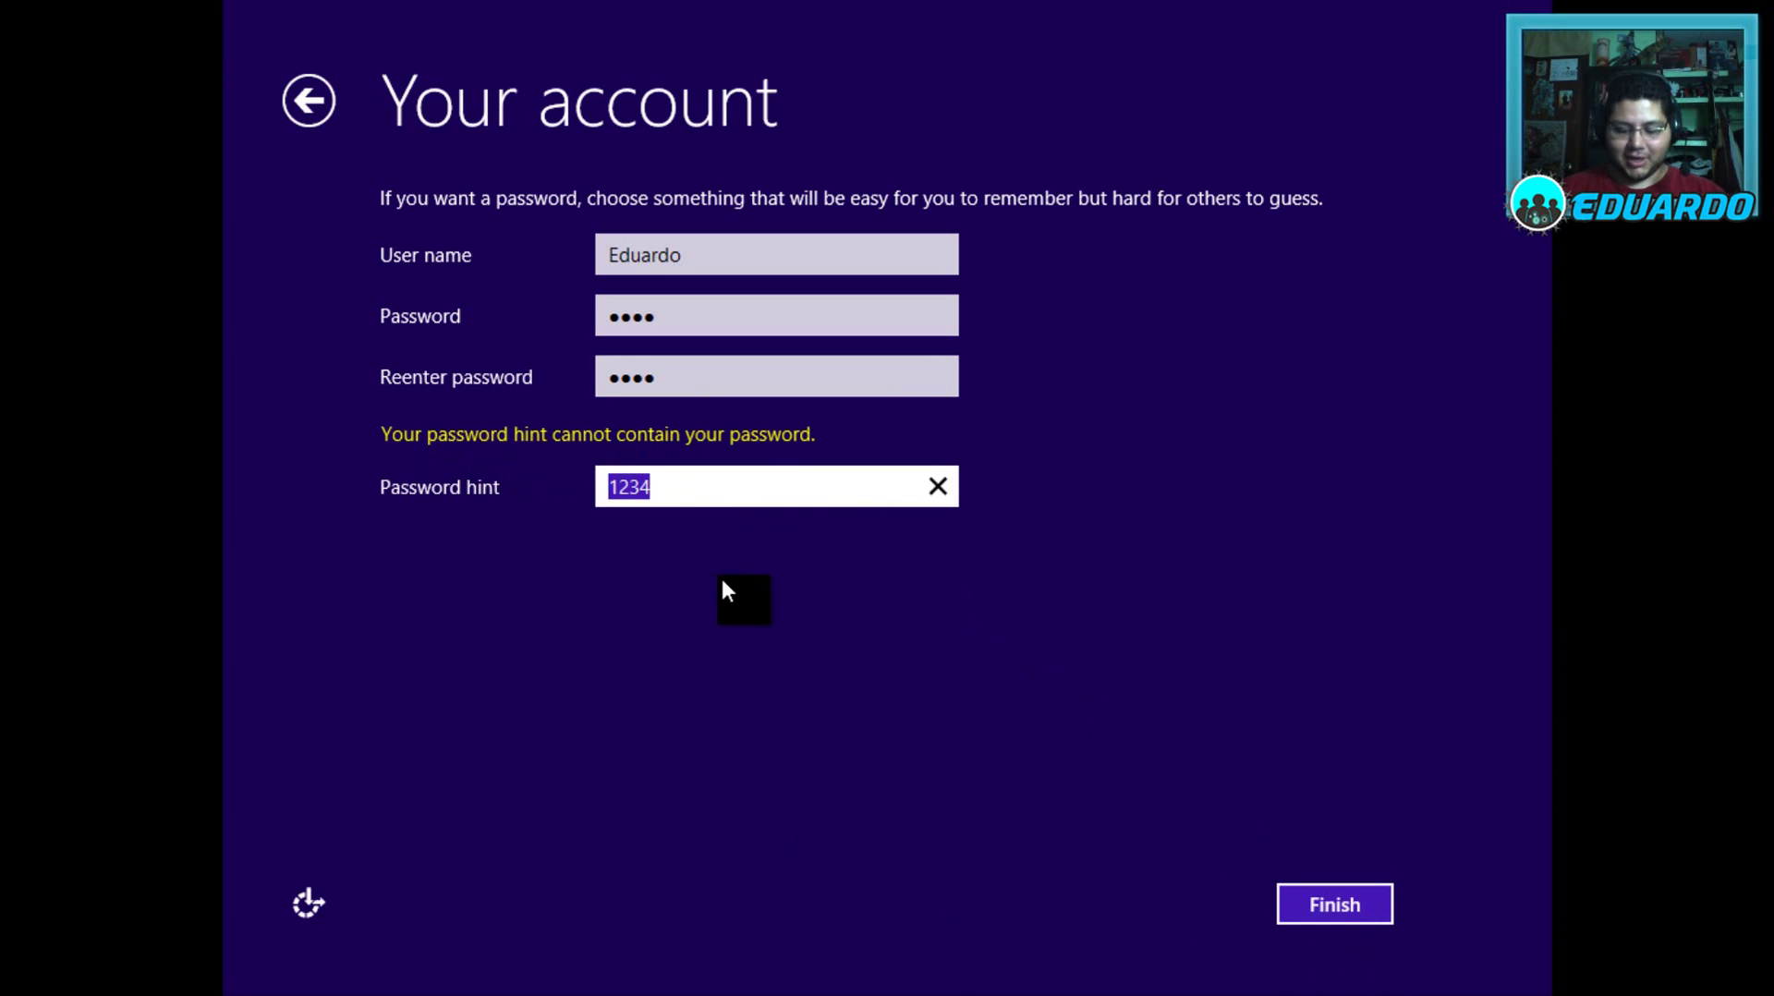
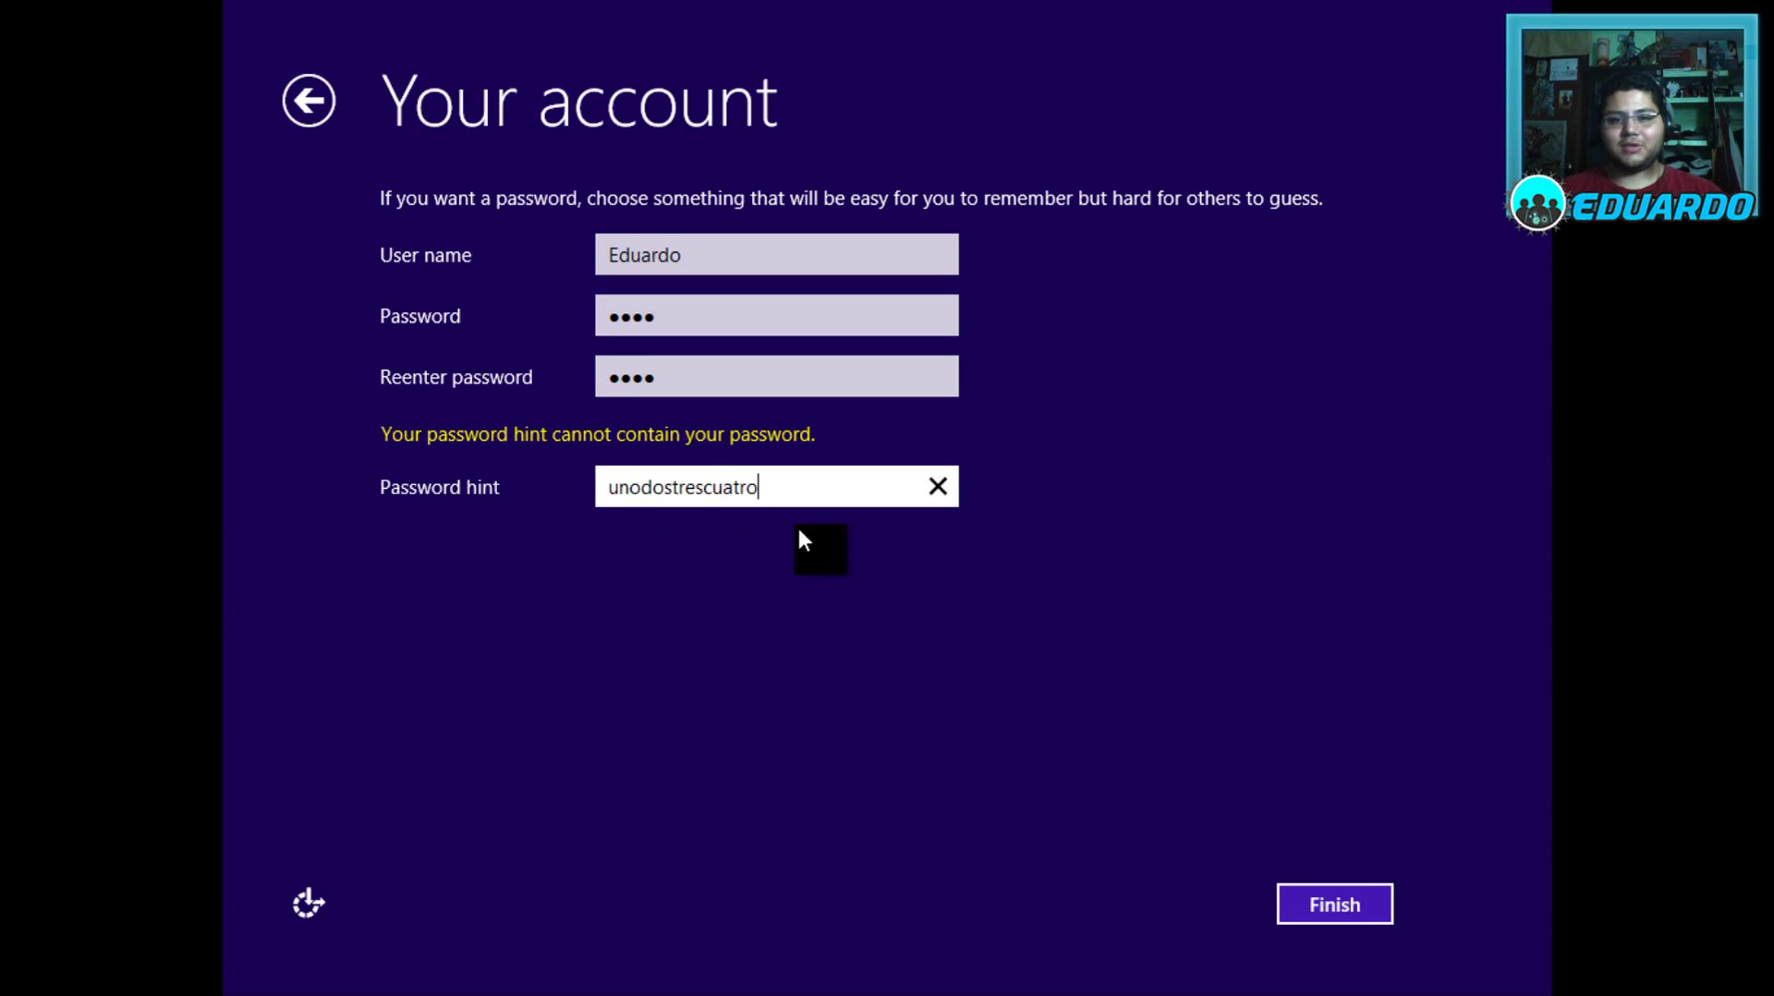
- Submit the local account so Setup begins finalizing the settings
{"action": "left_click", "coordinate": [1364, 907]}
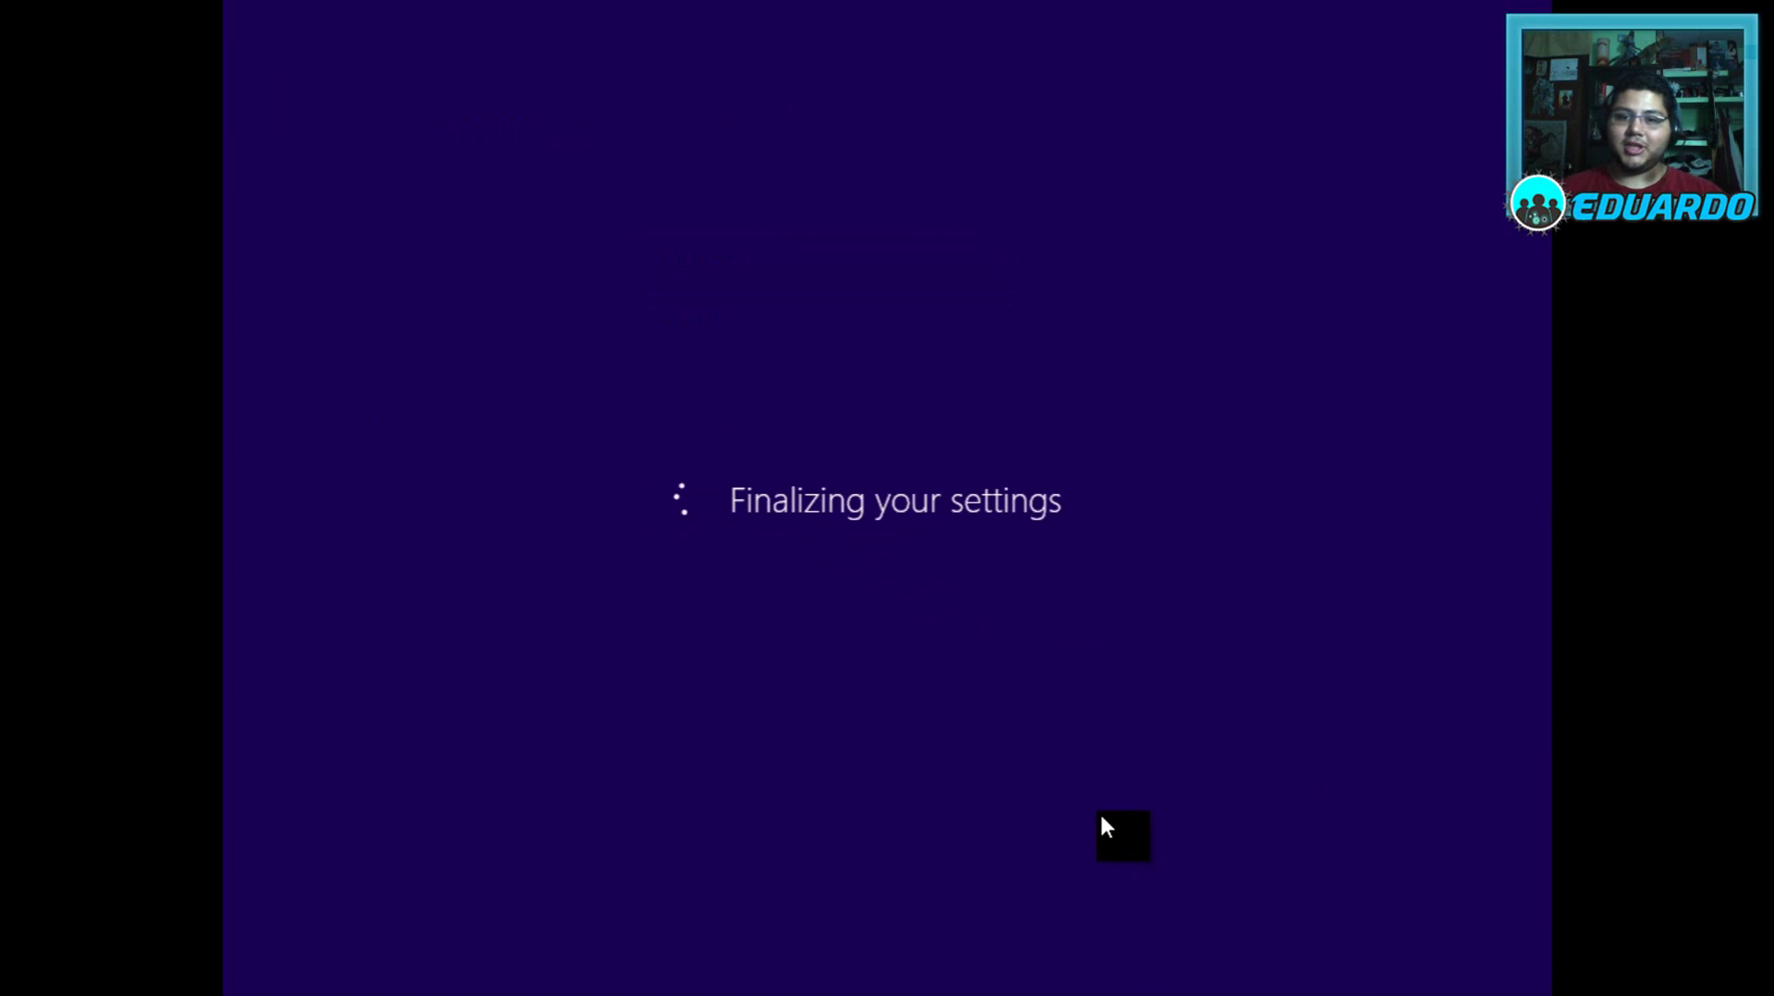
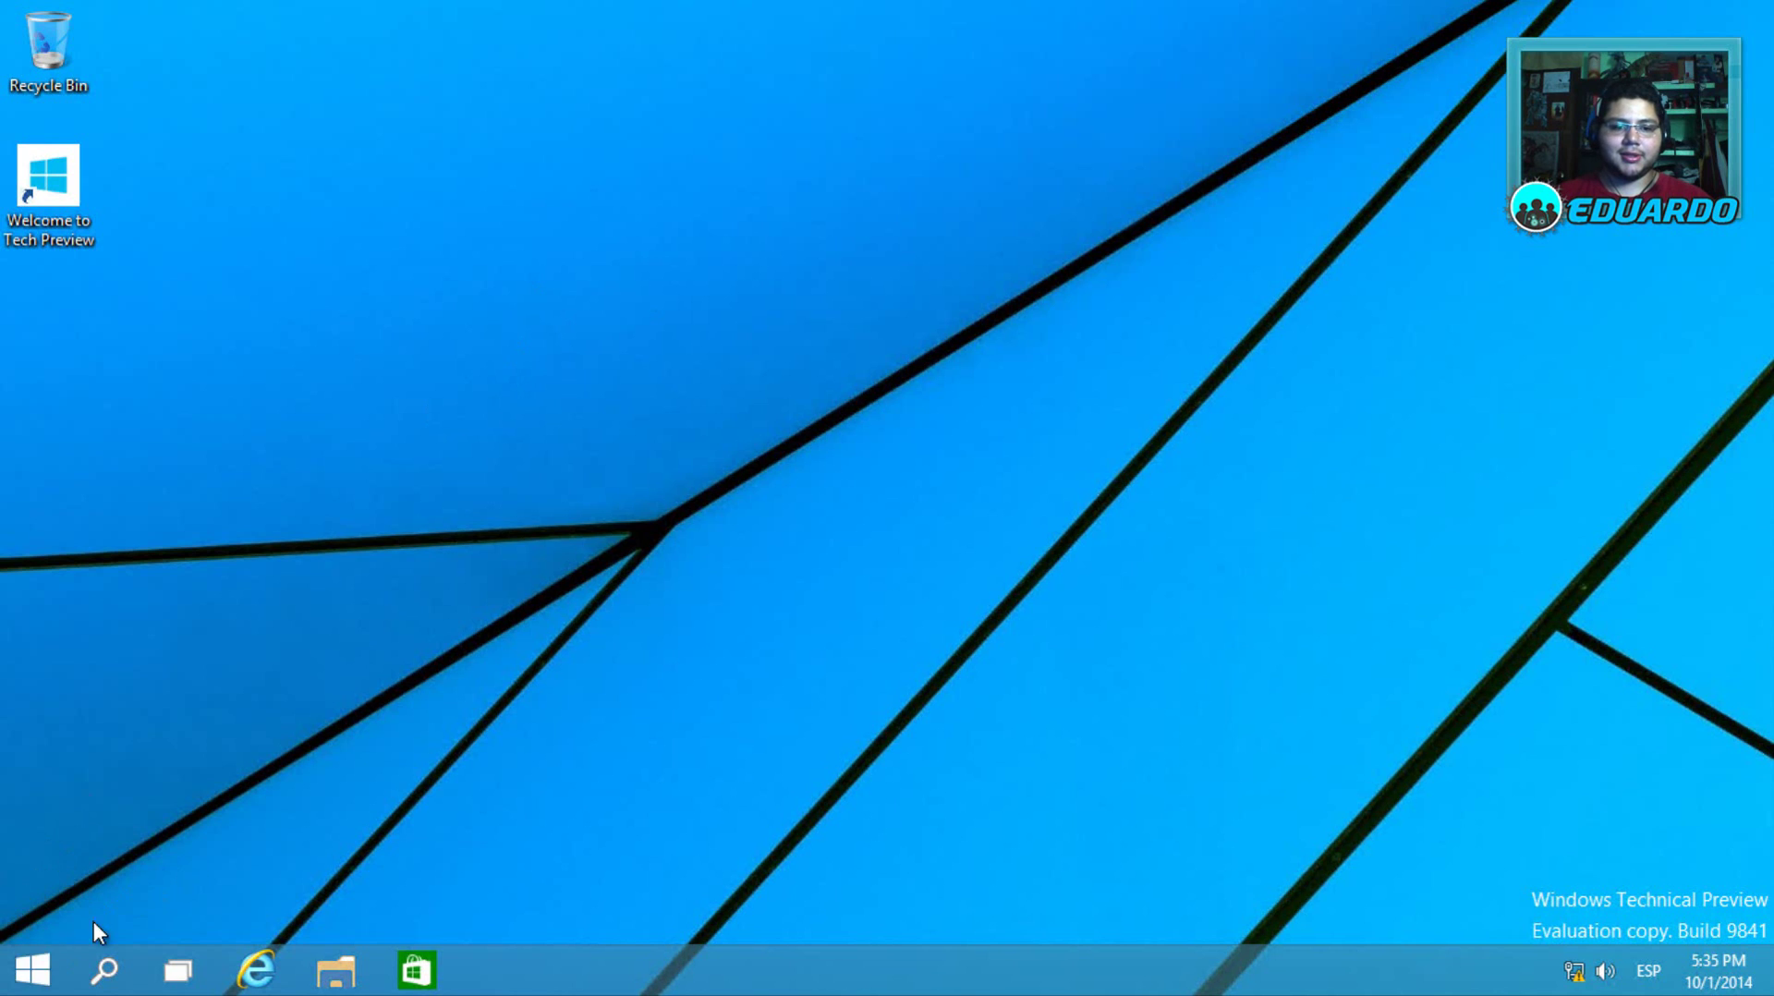
- From Start, view the power options (Disconnect, Shut down, Restart) and the account options (Lock, Sign out)
{"action": "left_click", "coordinate": [37, 981]}
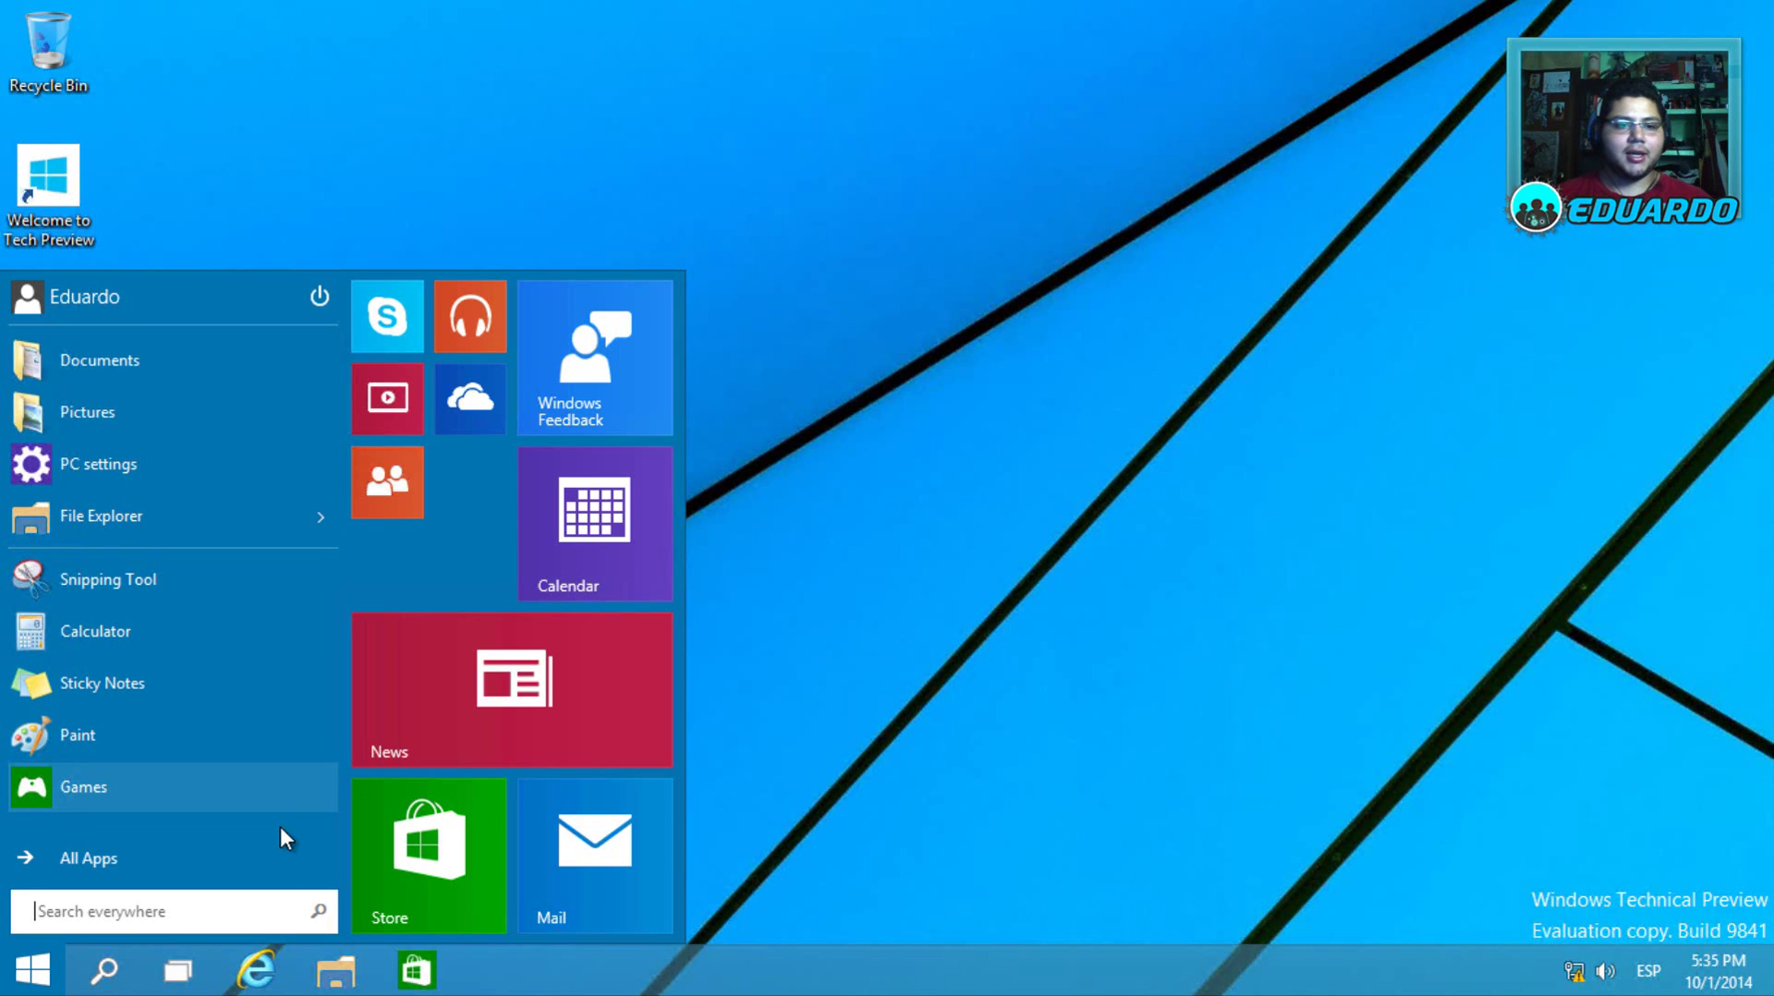
{"action": "left_click", "coordinate": [325, 302]}
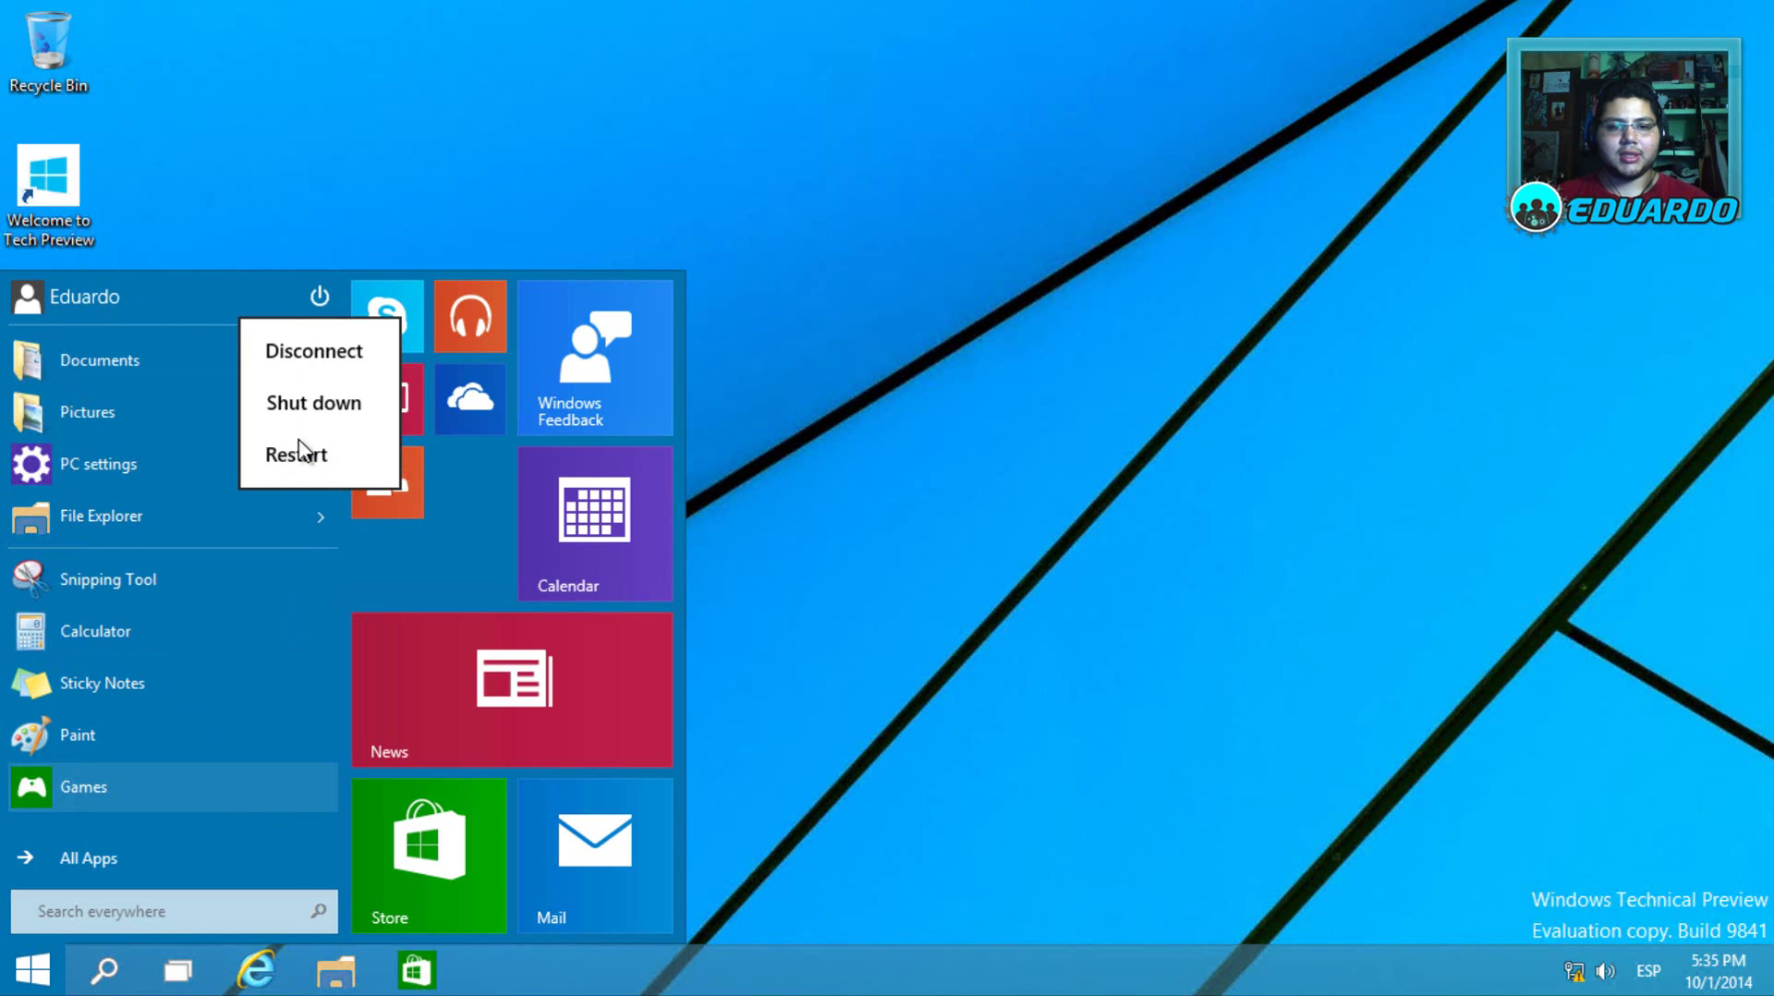
{"action": "left_click", "coordinate": [87, 297]}
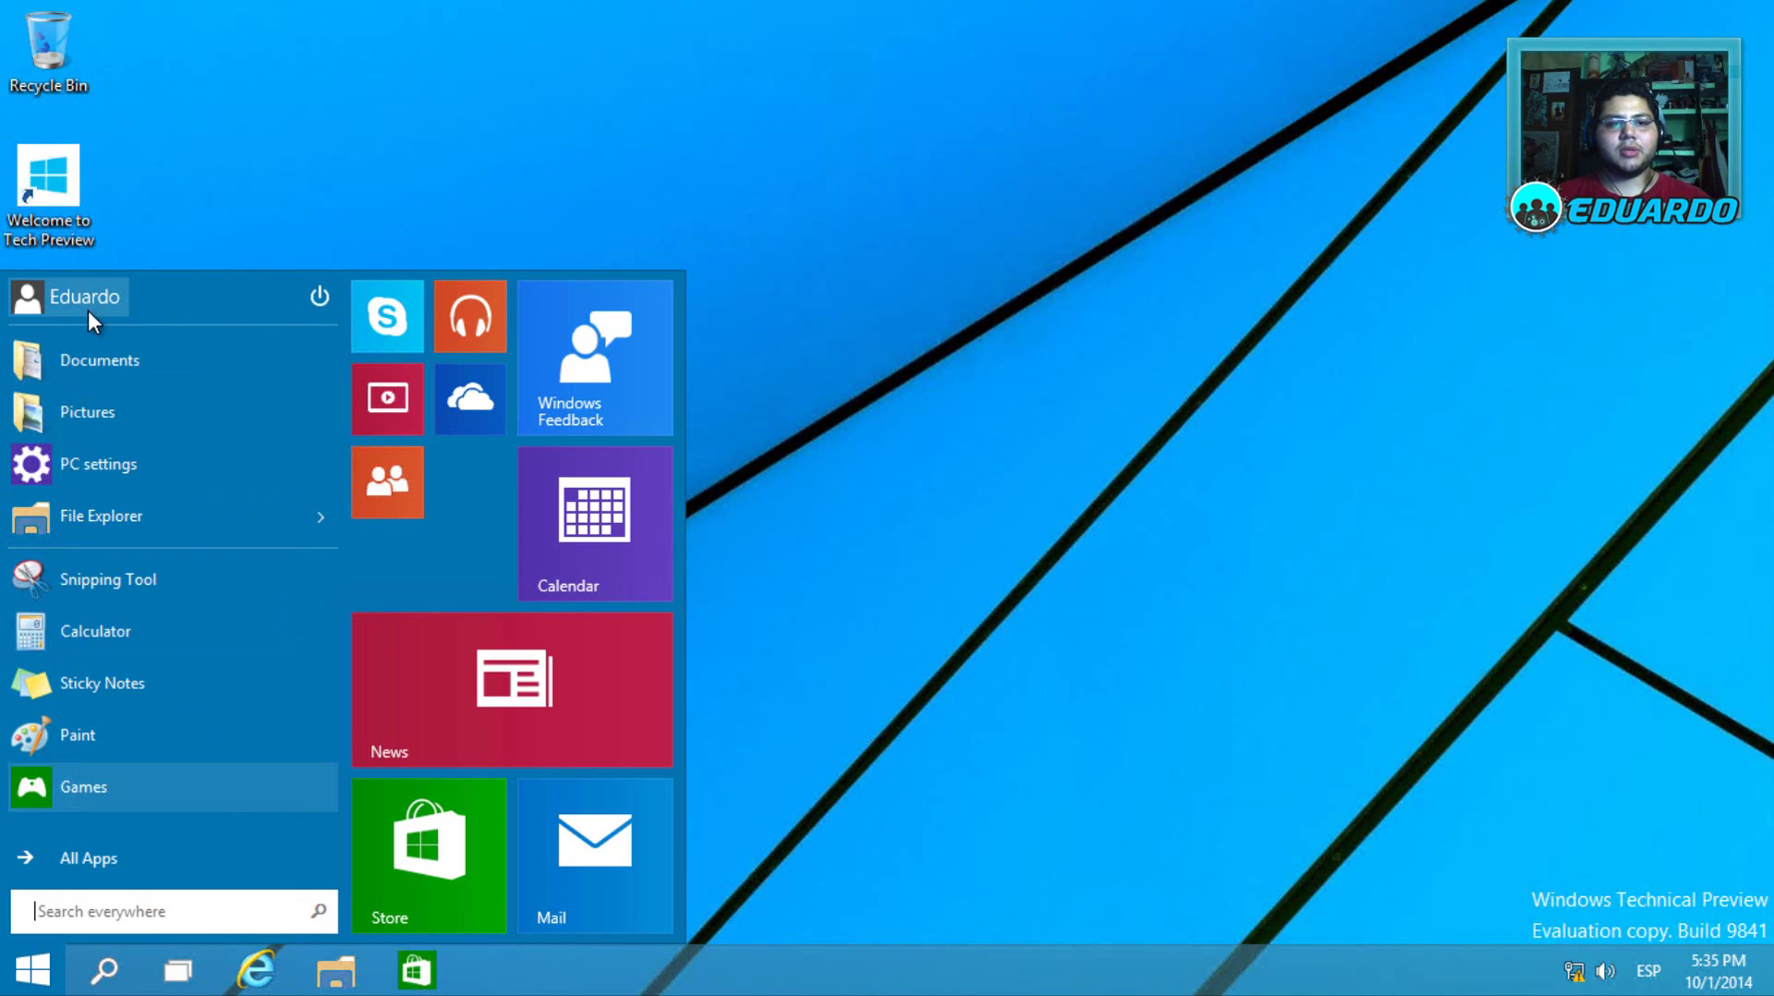
{"action": "left_click", "coordinate": [69, 295]}
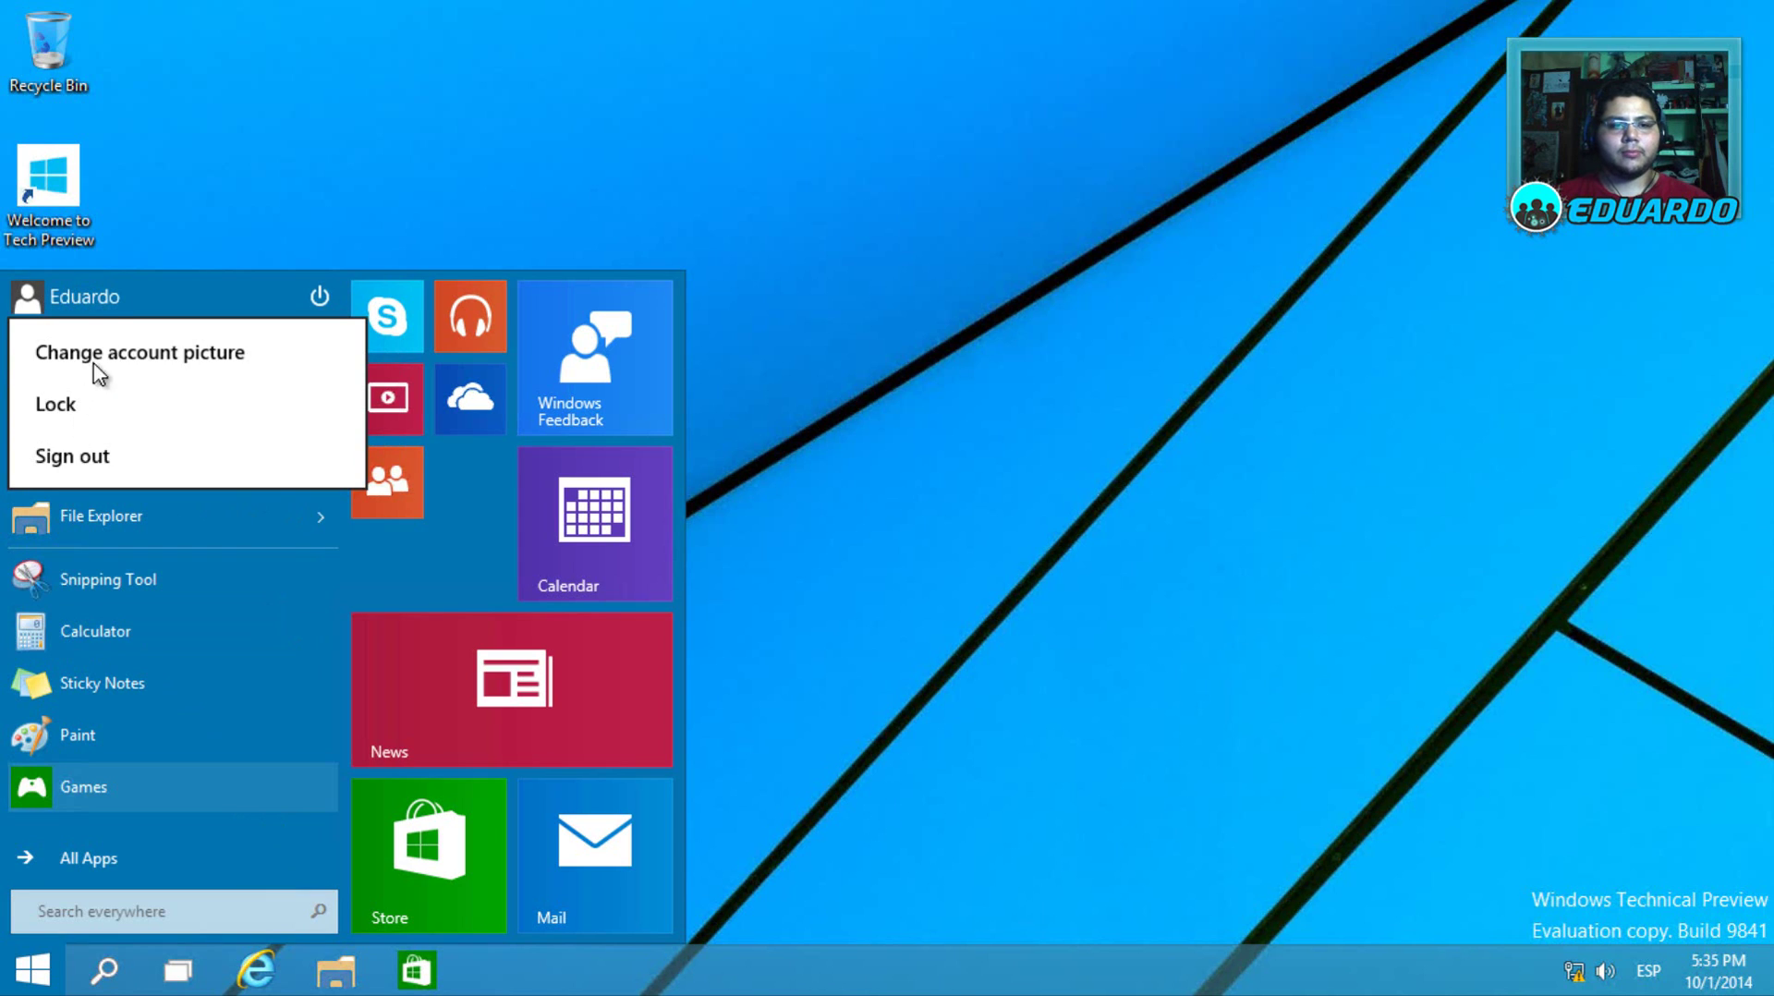
{"action": "left_click", "coordinate": [93, 295]}
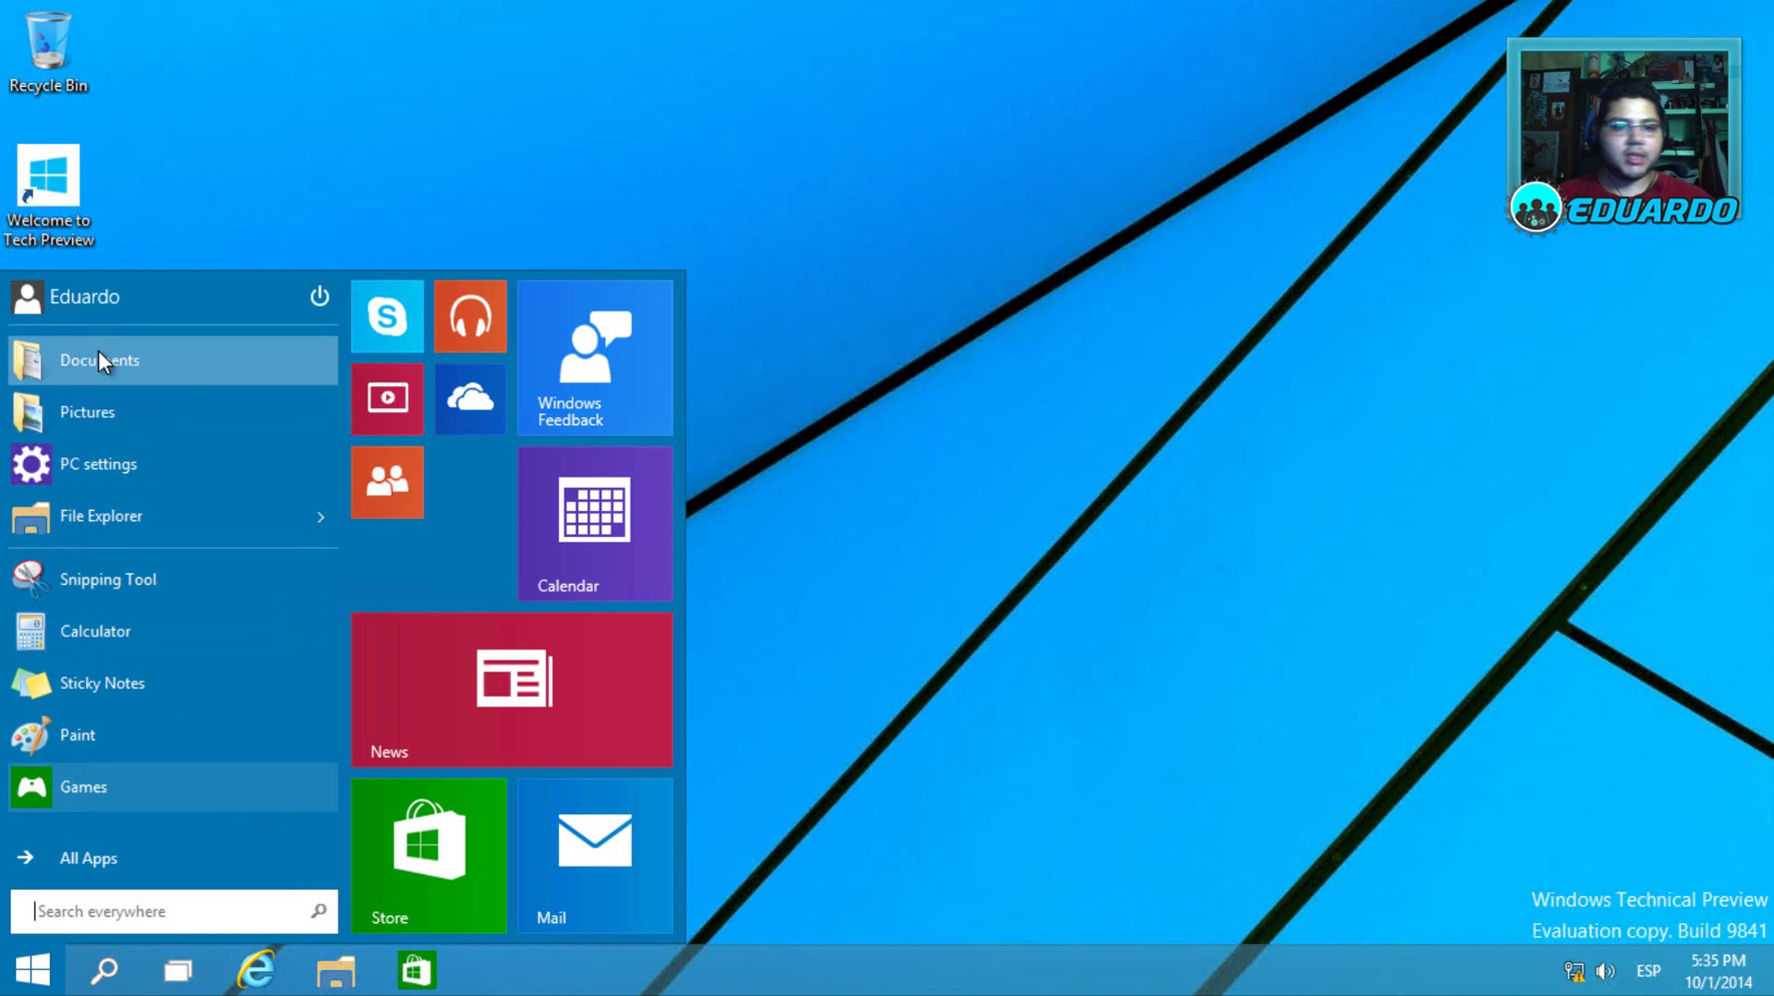
- Pin Calculator from the Start list and resize its new tile to Small
{"action": "right_click", "coordinate": [123, 639]}
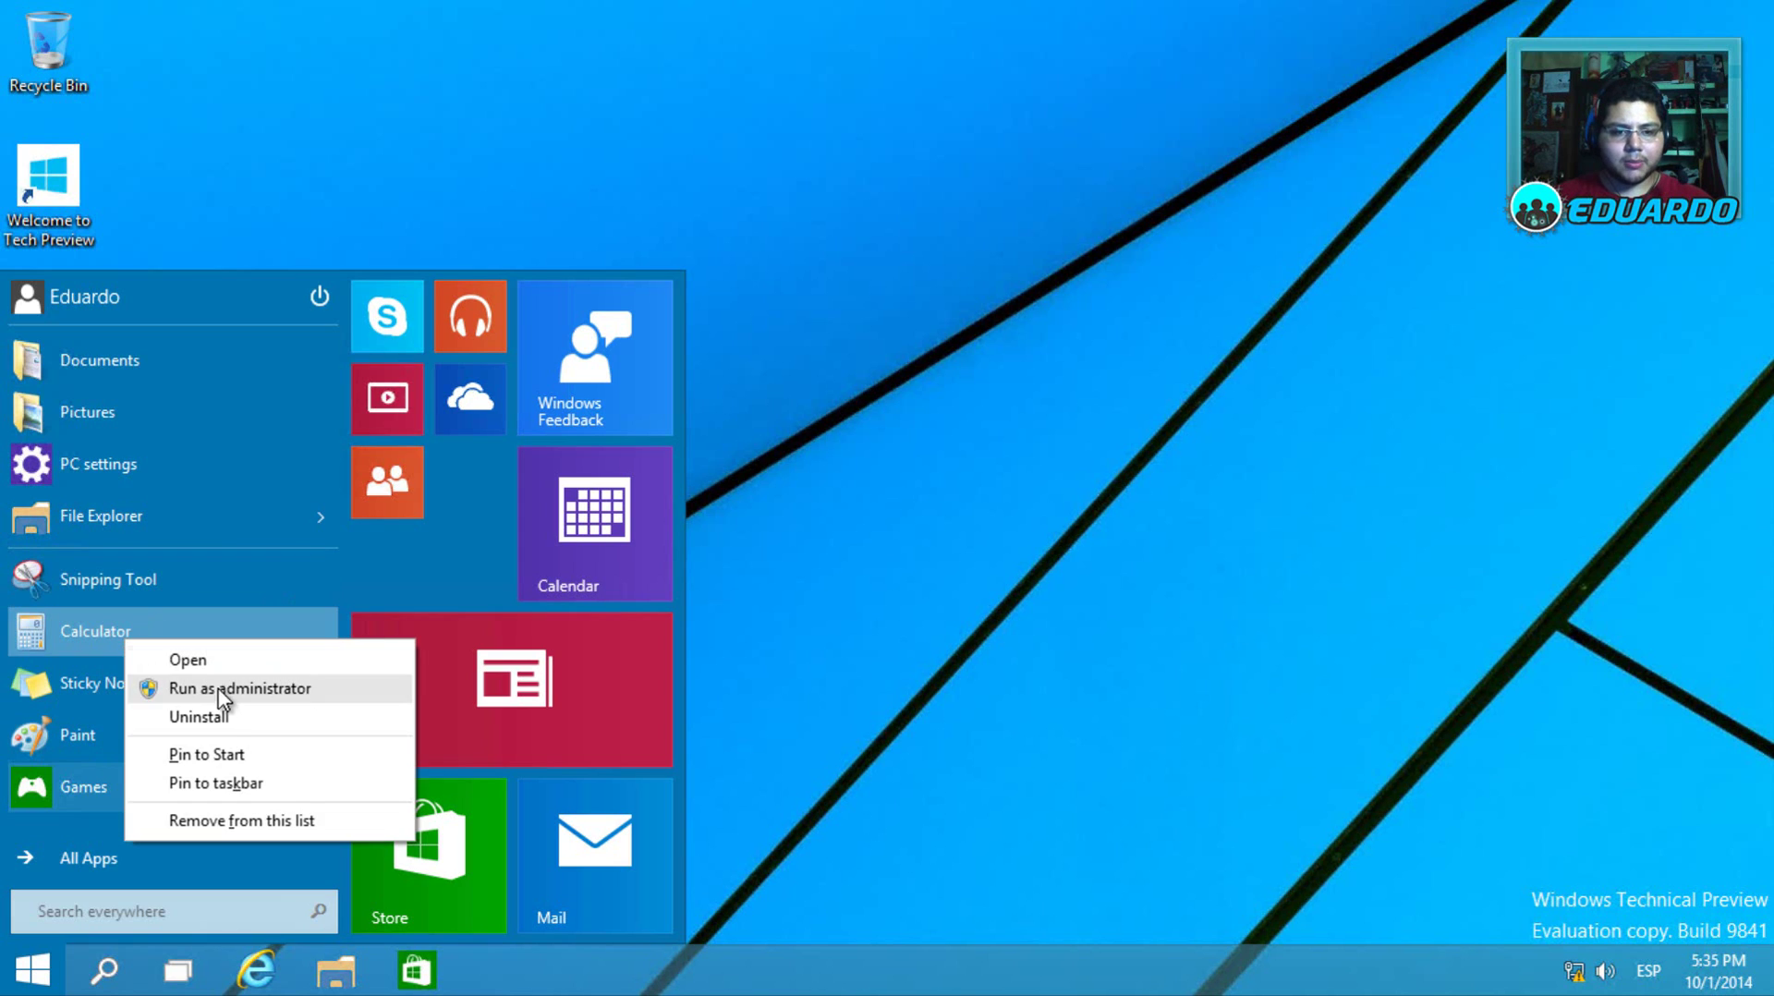
{"action": "left_click", "coordinate": [202, 756]}
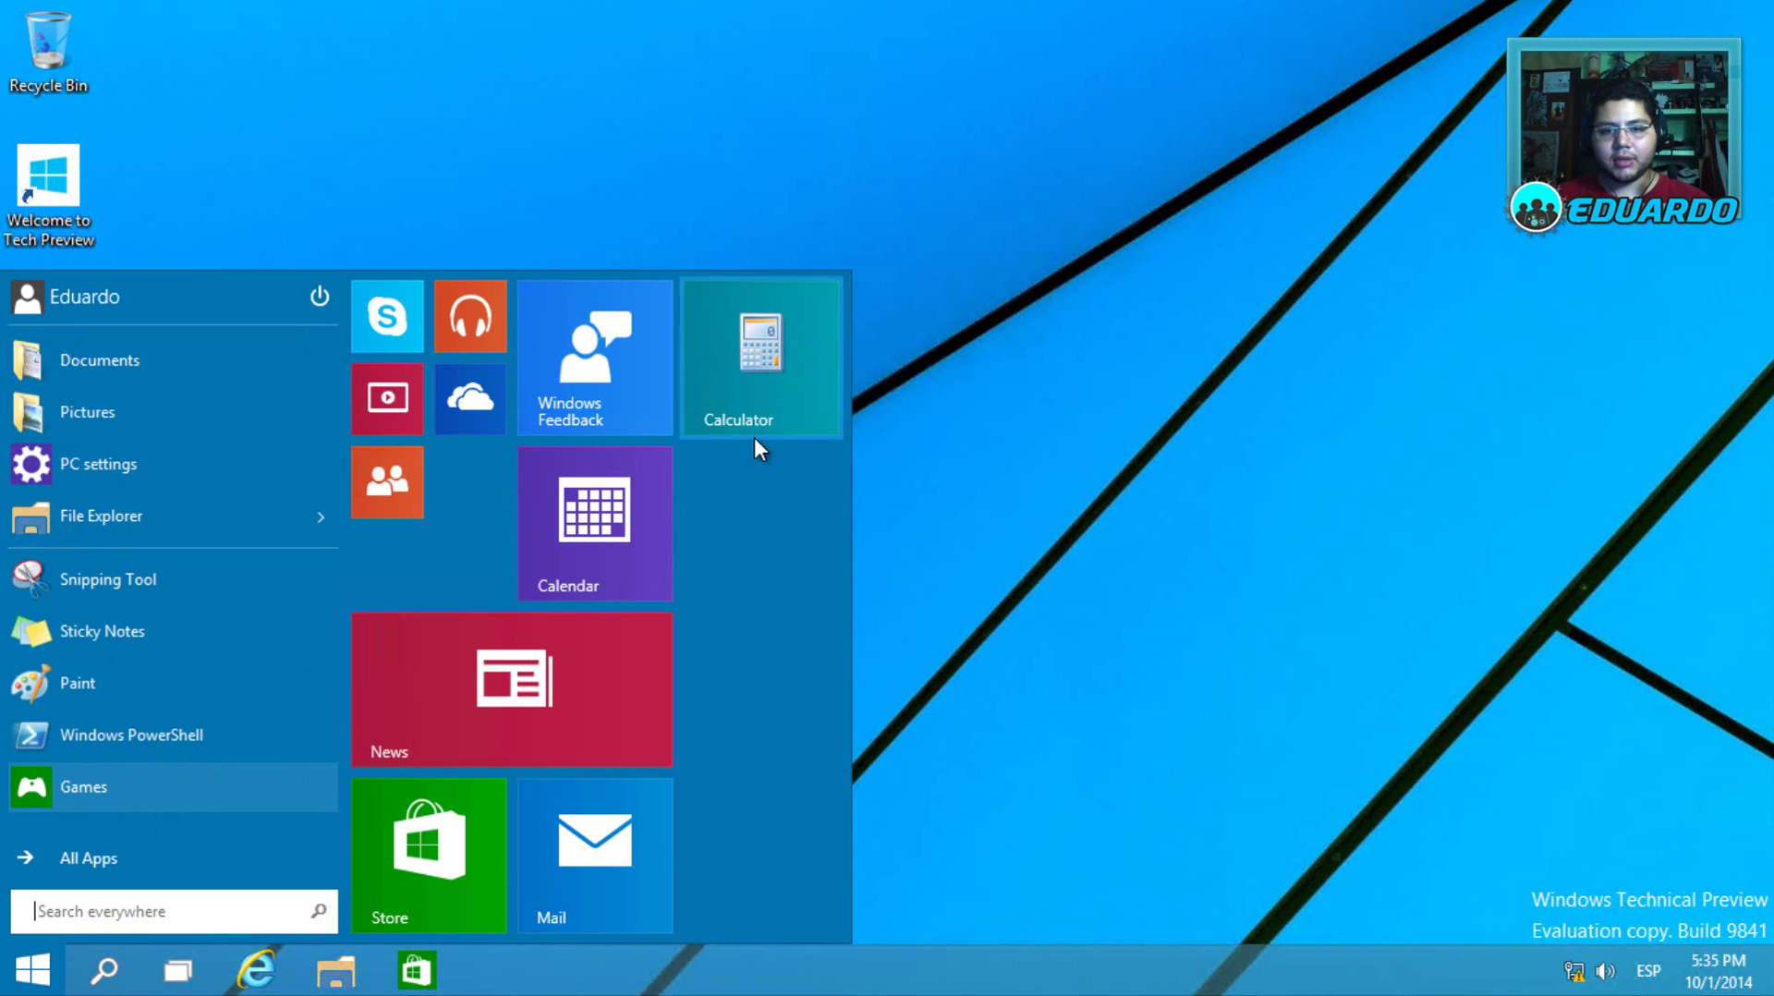
{"action": "right_click", "coordinate": [770, 388]}
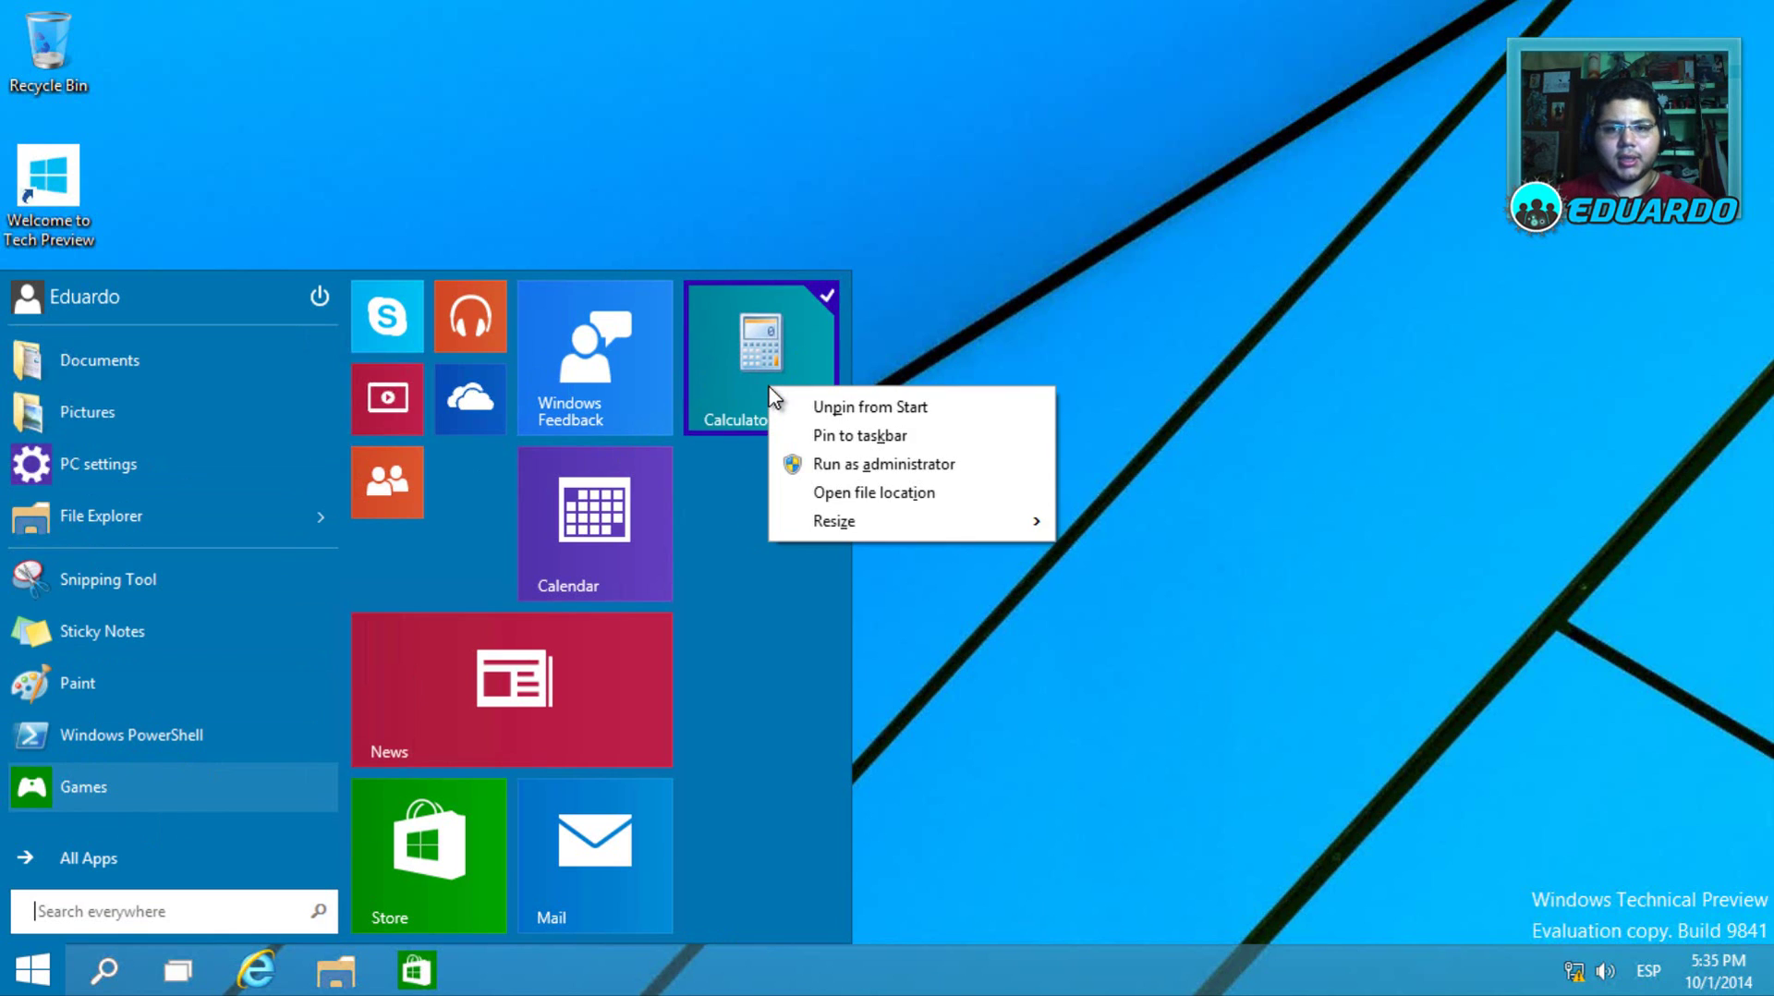
{"action": "mouse_move", "coordinate": [826, 524]}
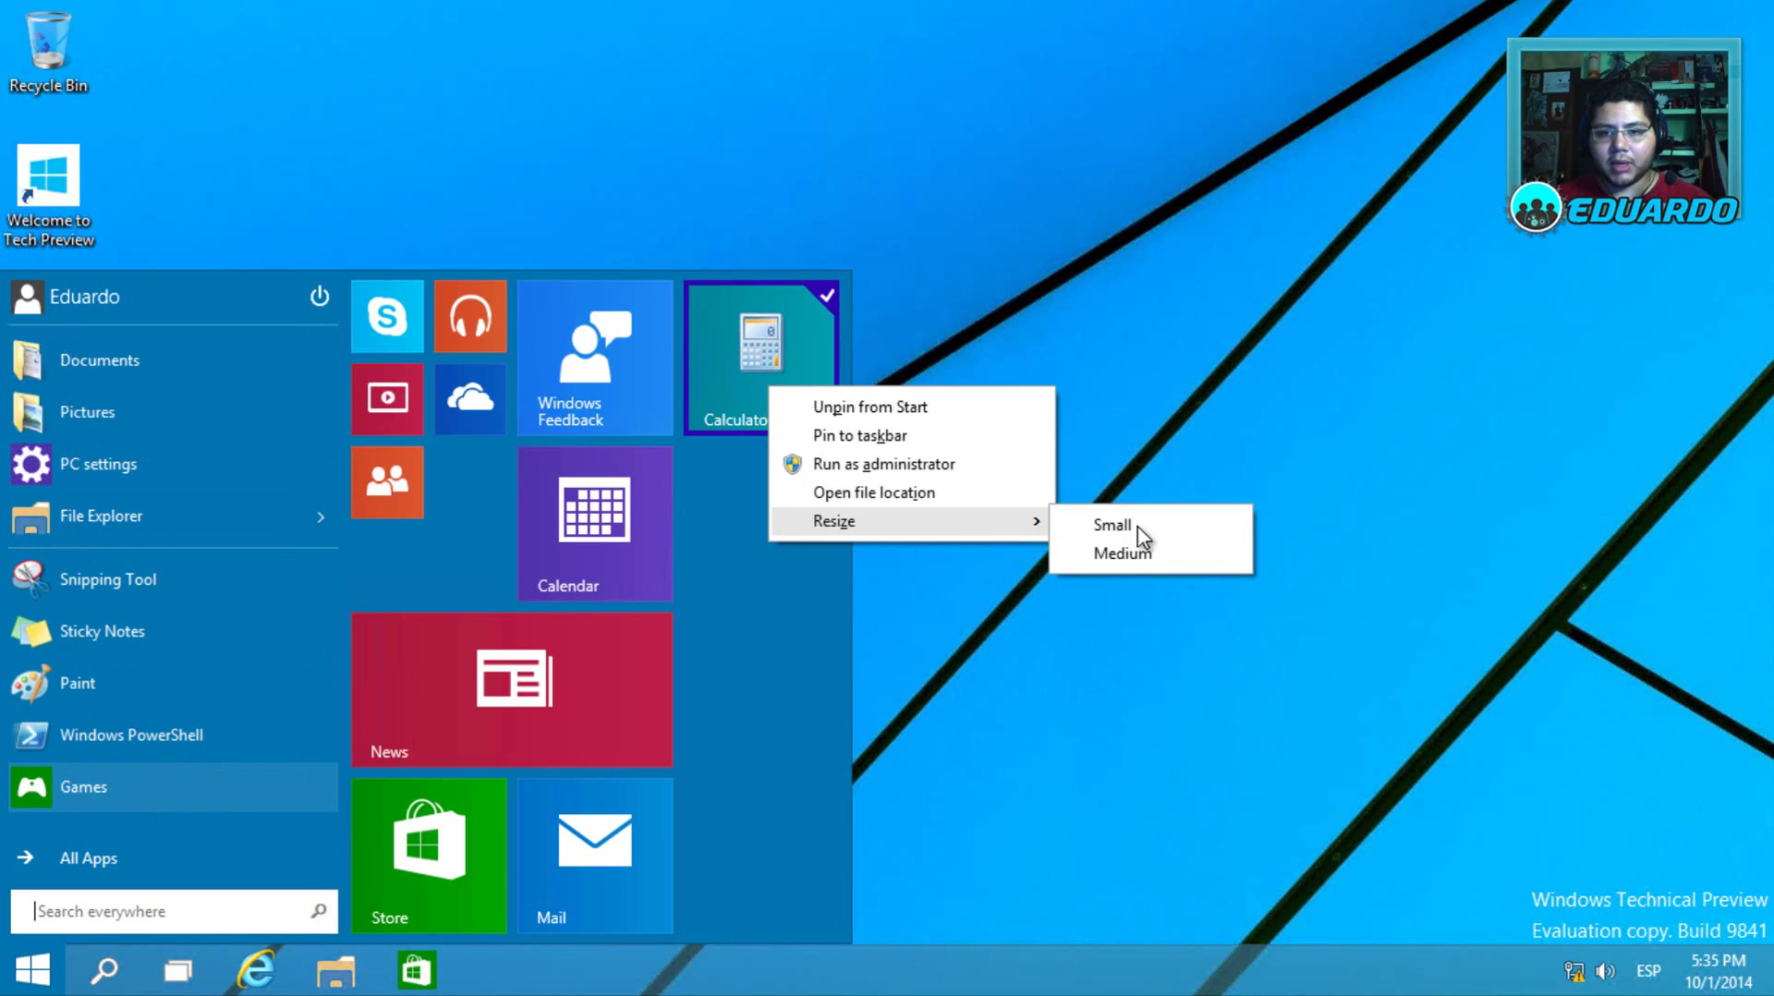
{"action": "left_click", "coordinate": [1113, 525]}
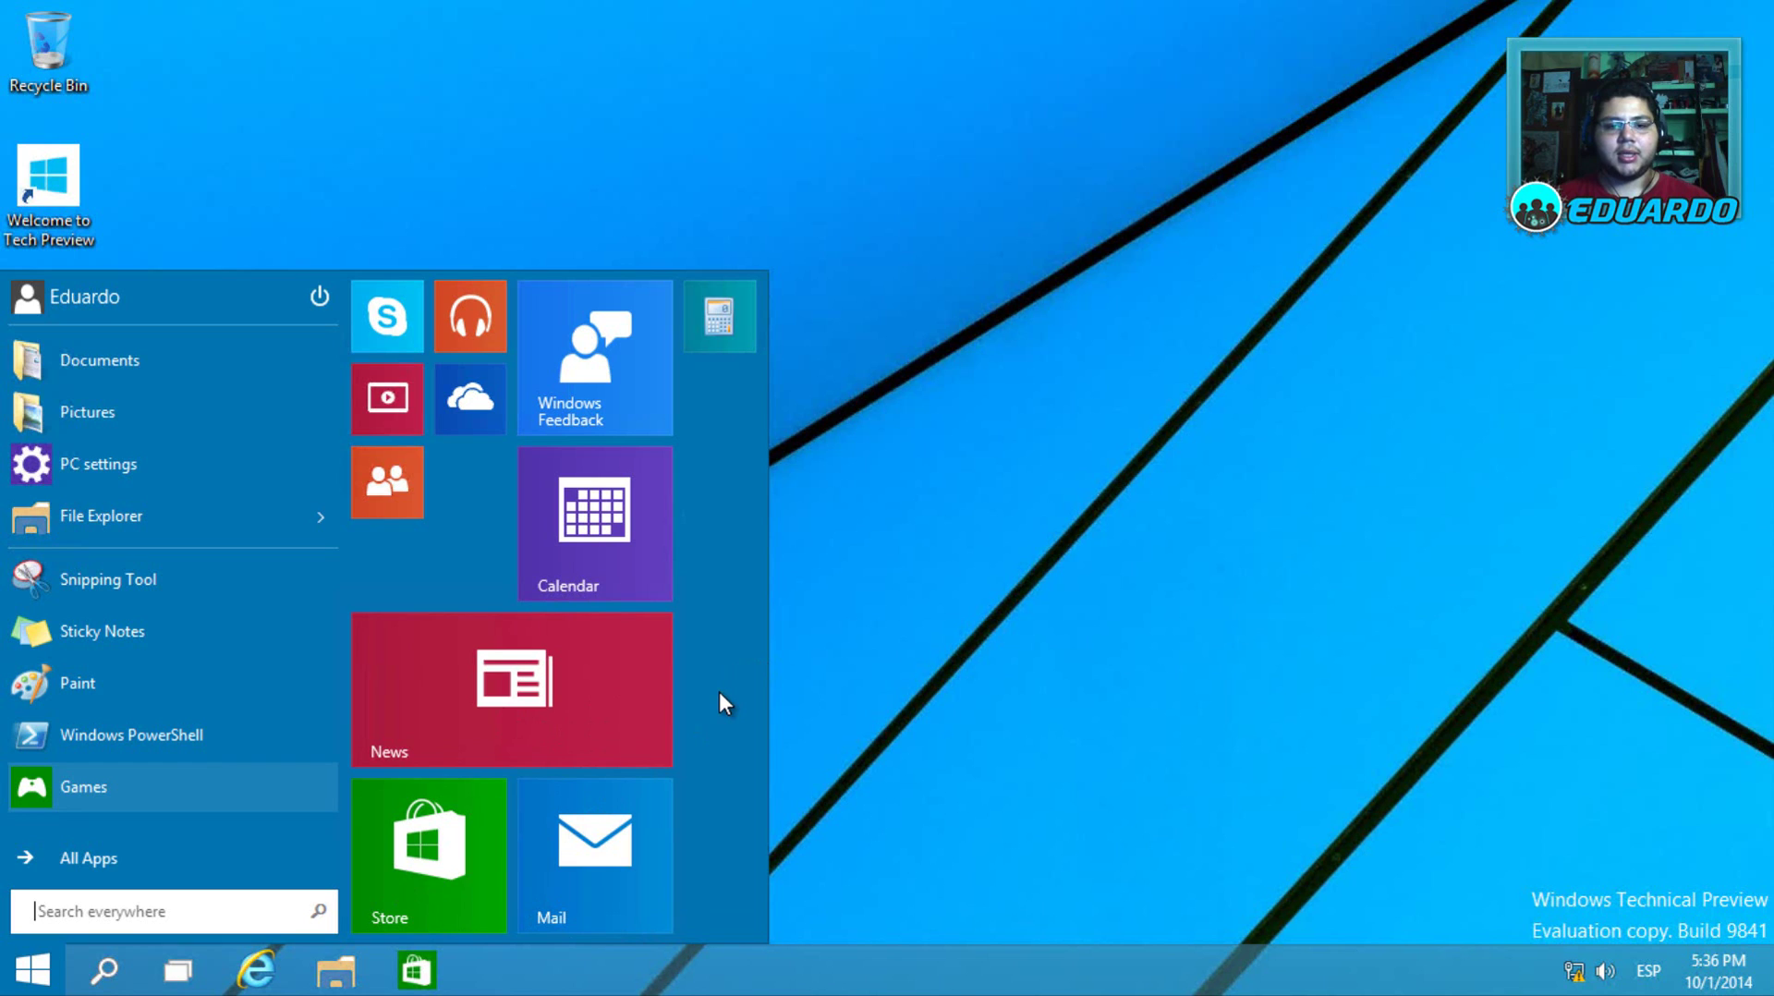
{"action": "left_click", "coordinate": [68, 856]}
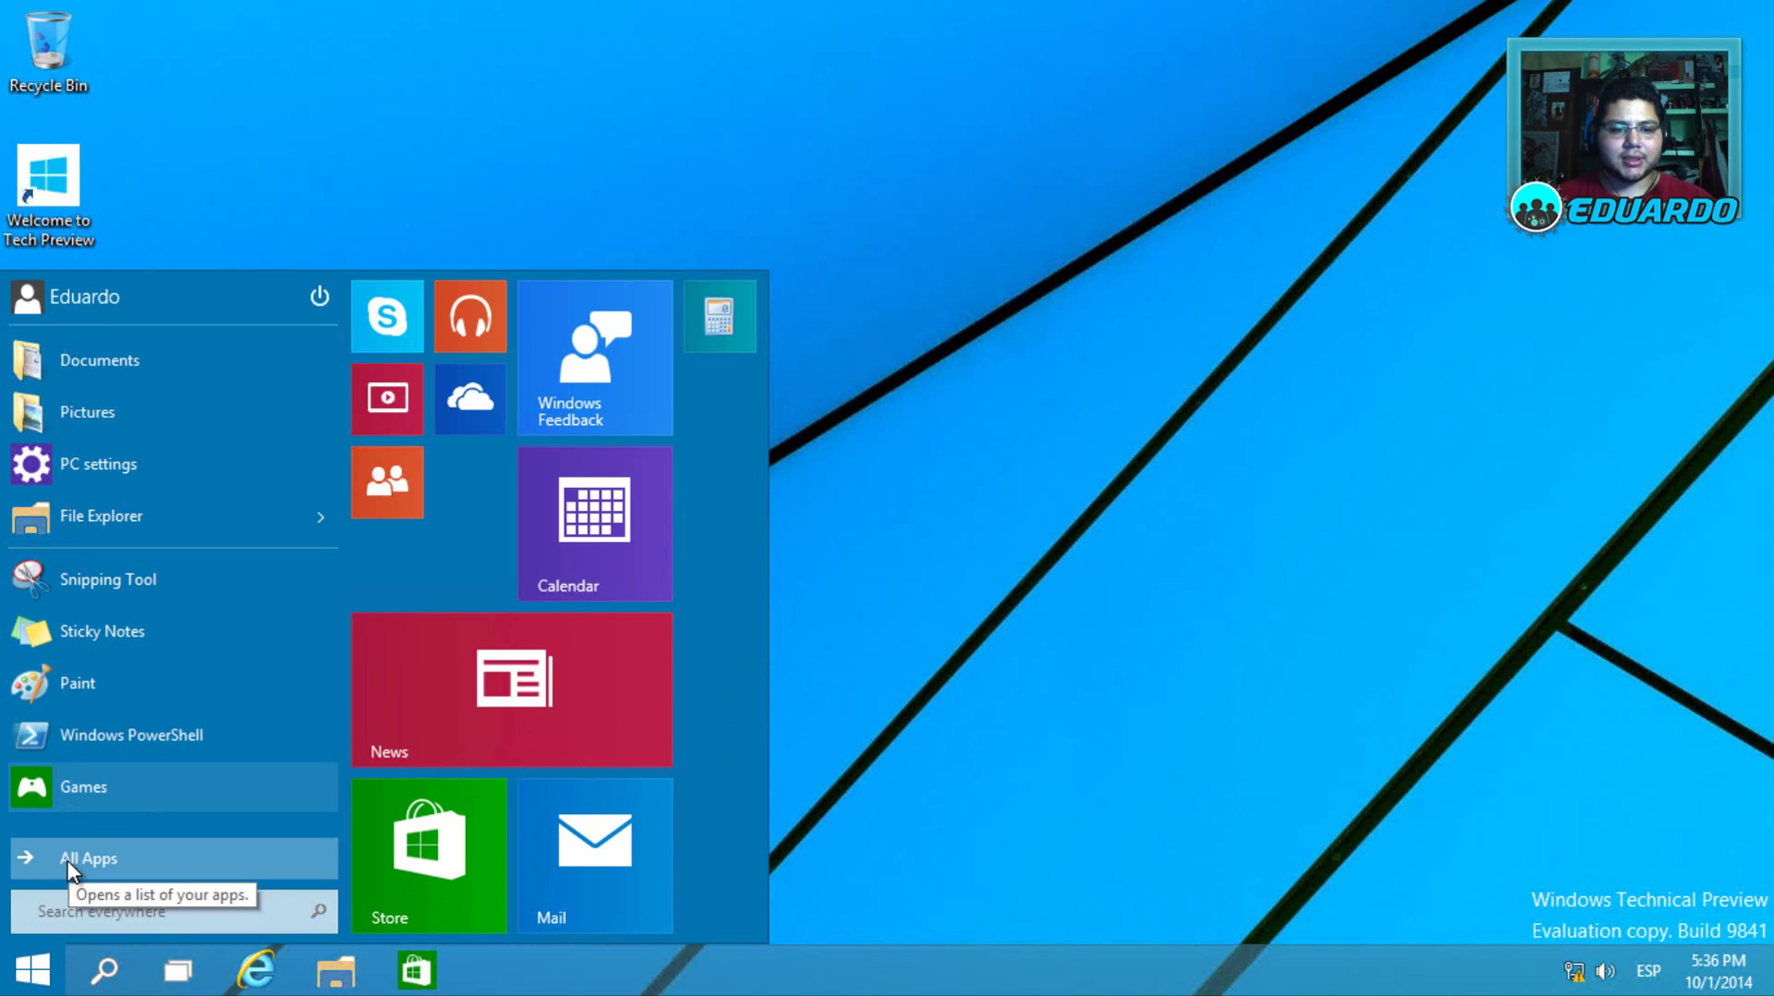
{"action": "left_click", "coordinate": [123, 890]}
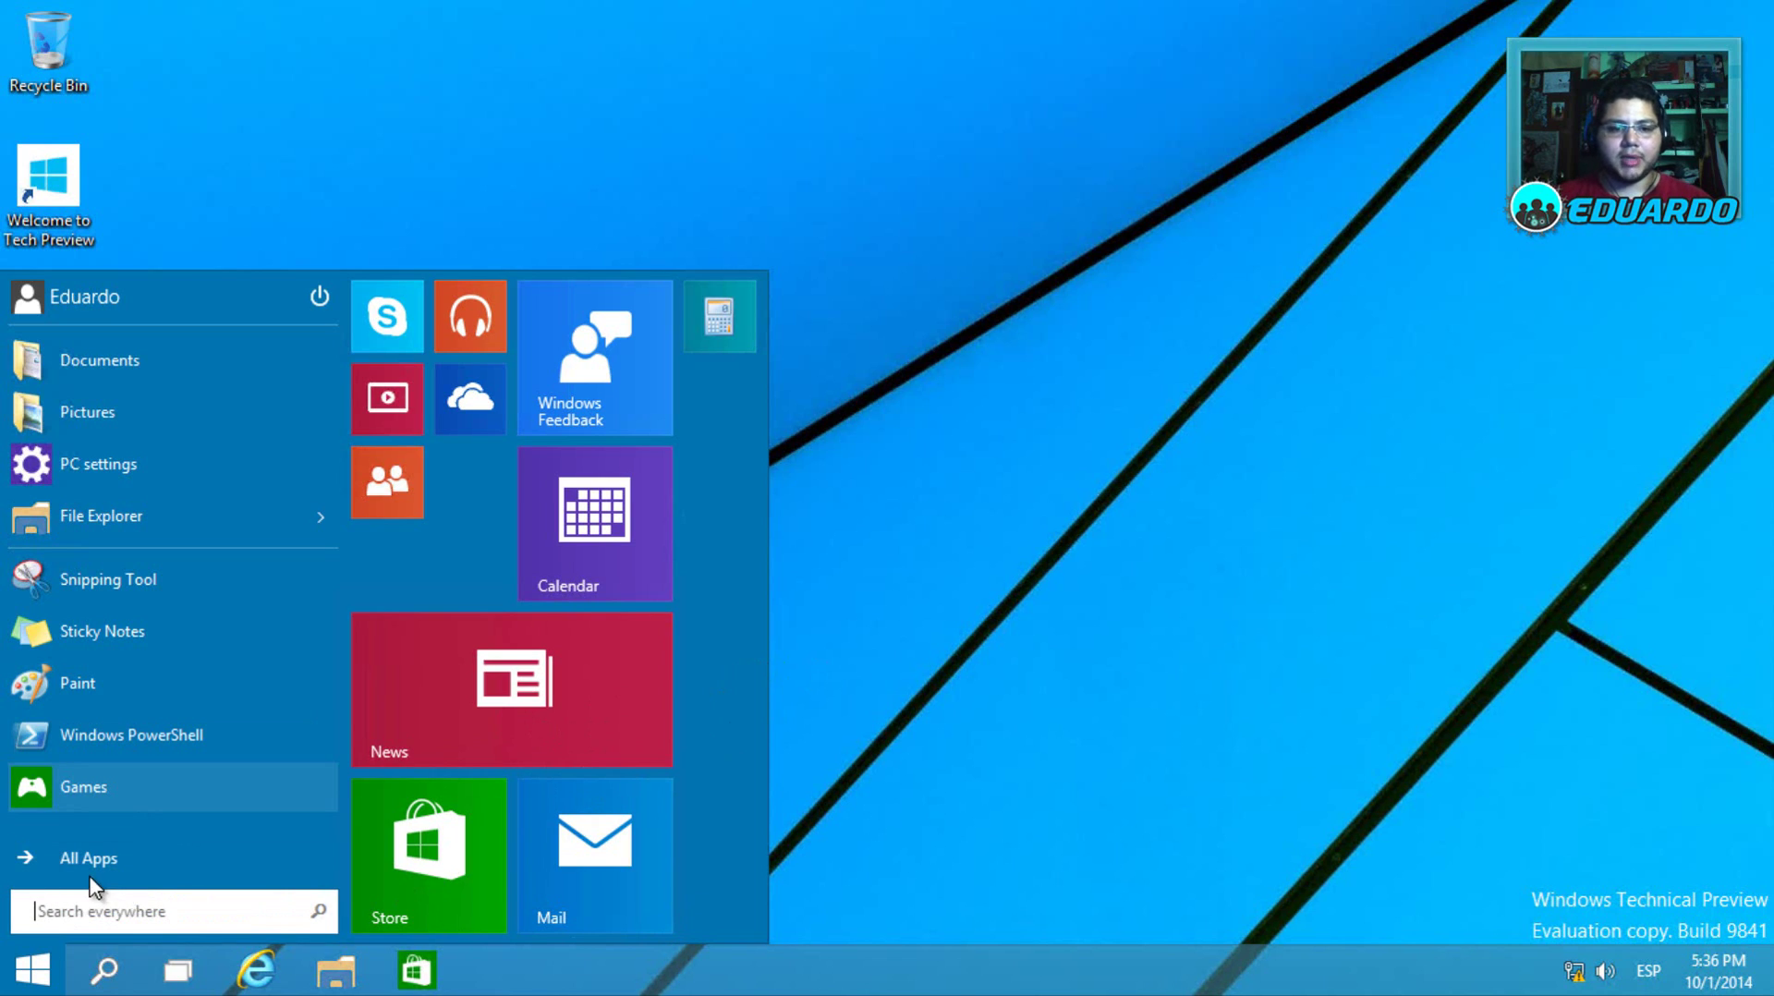
{"action": "left_click", "coordinate": [80, 859]}
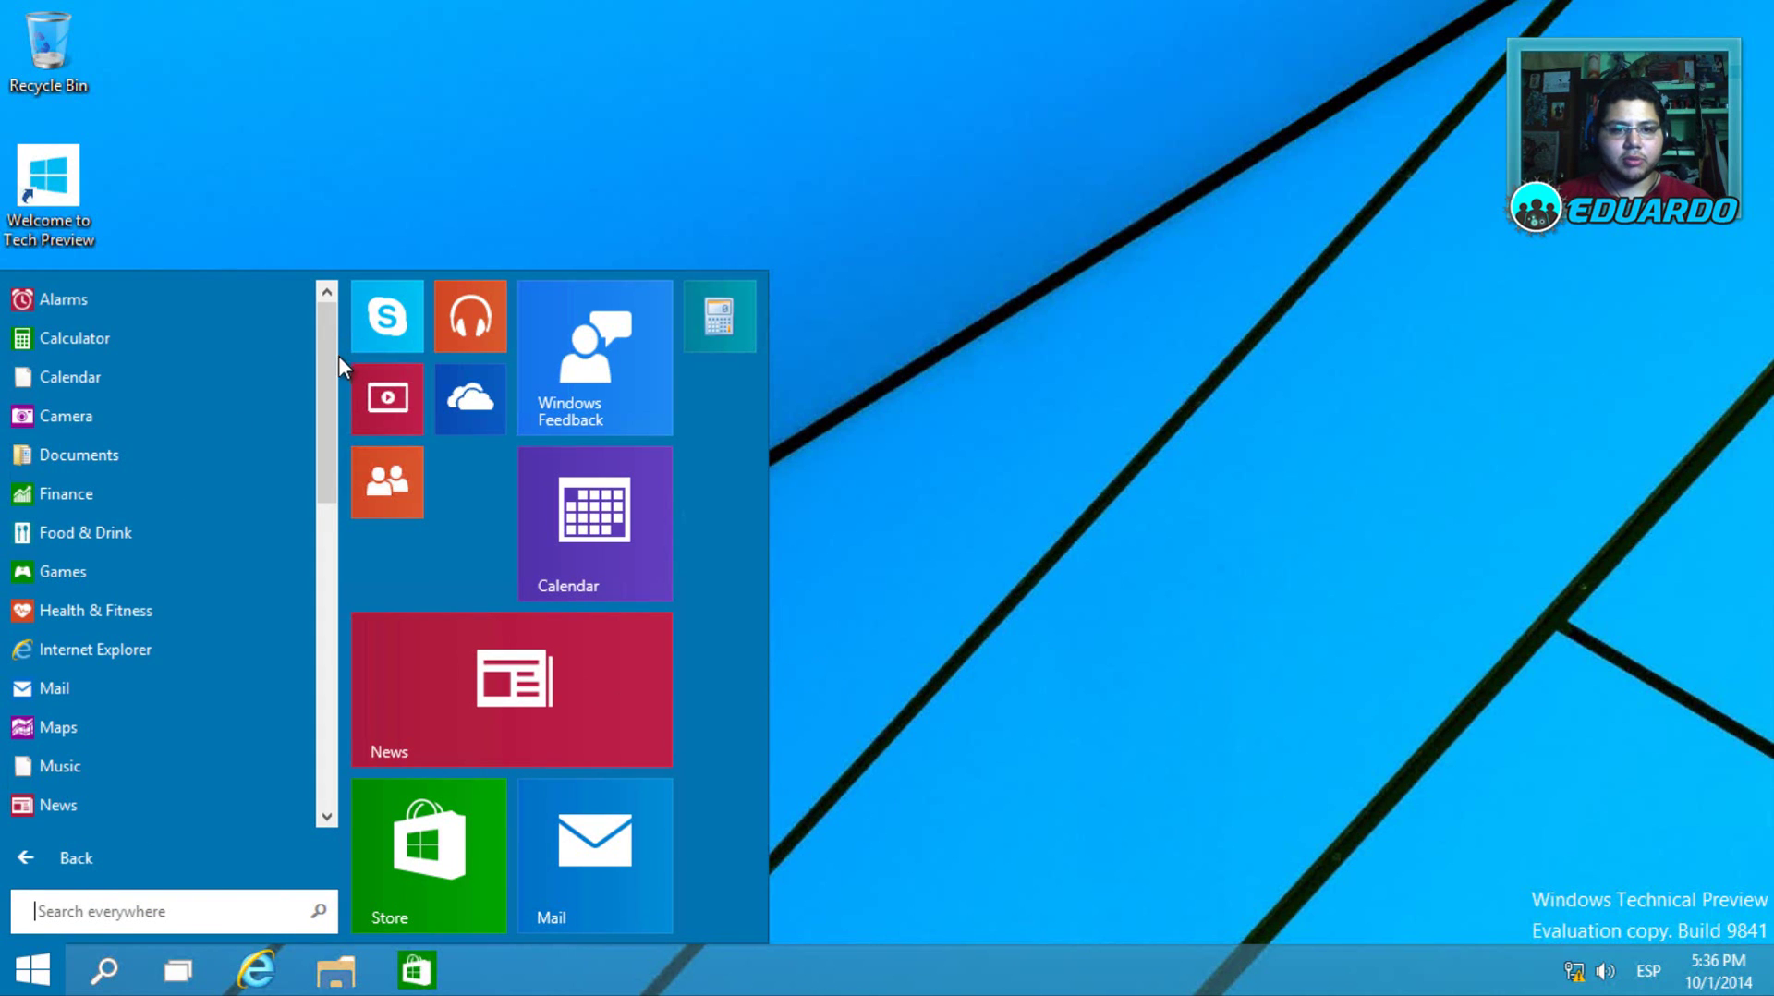
{"action": "left_click_drag", "start_coordinate": [333, 357], "coordinate": [351, 323]}
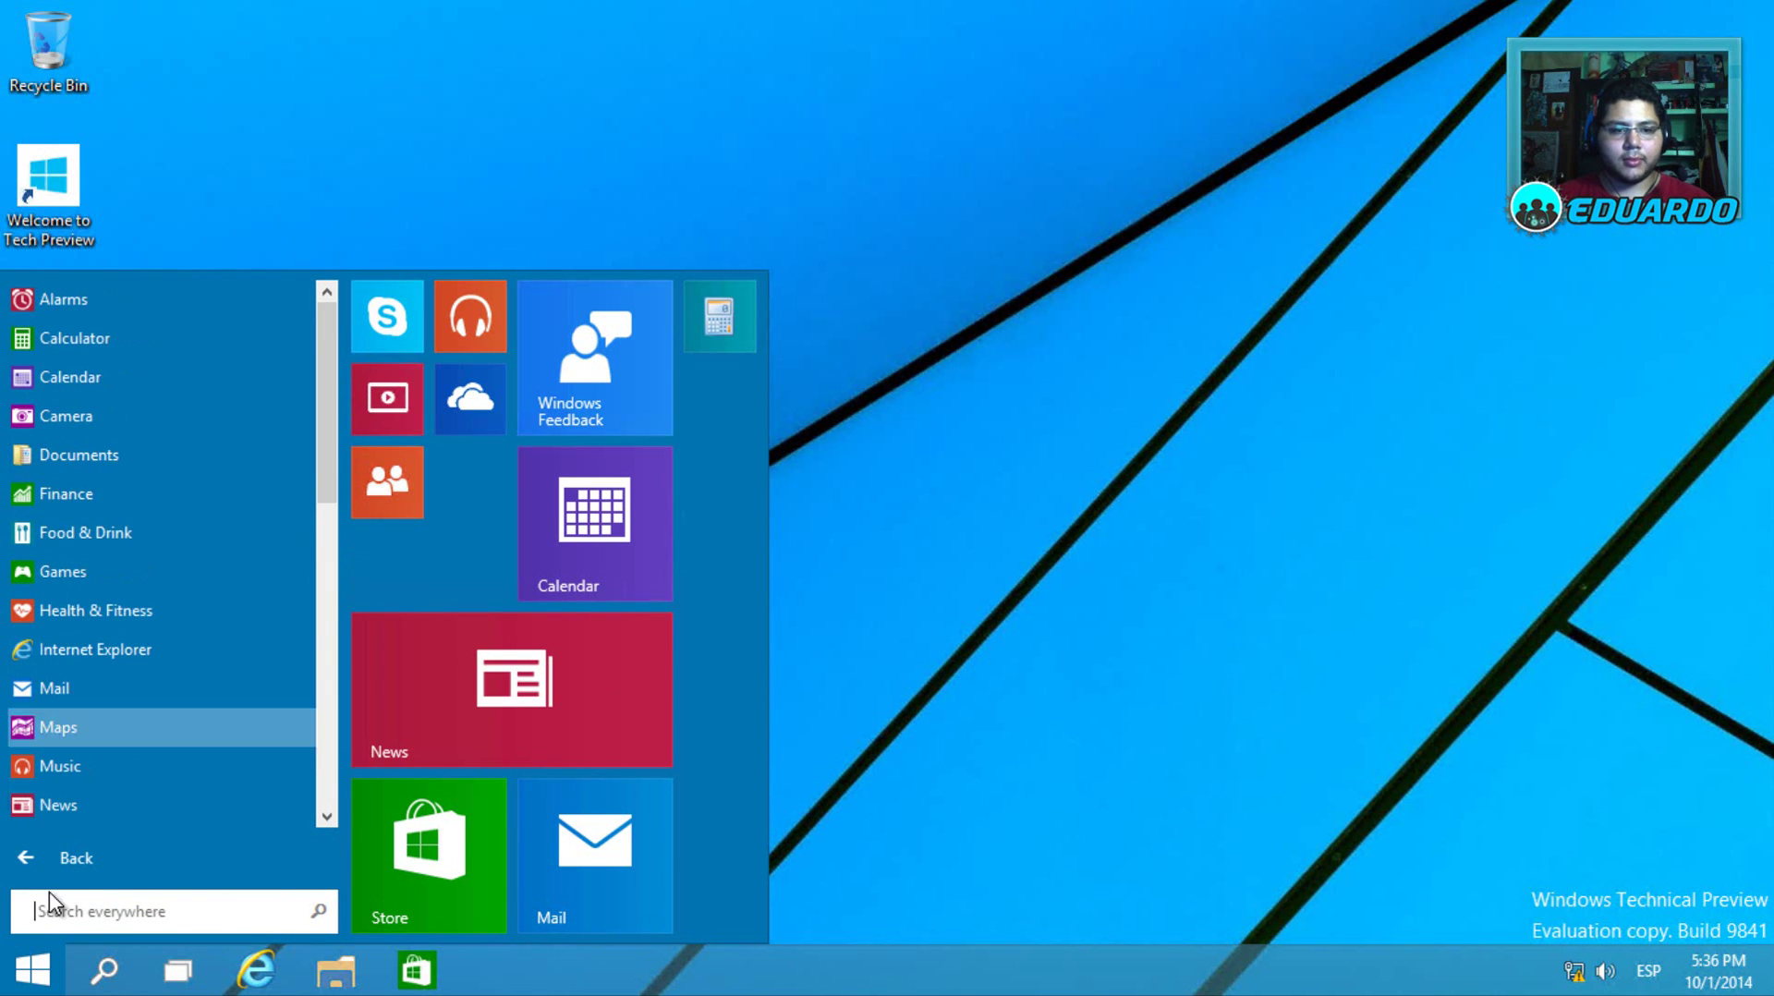
{"action": "left_click", "coordinate": [64, 874]}
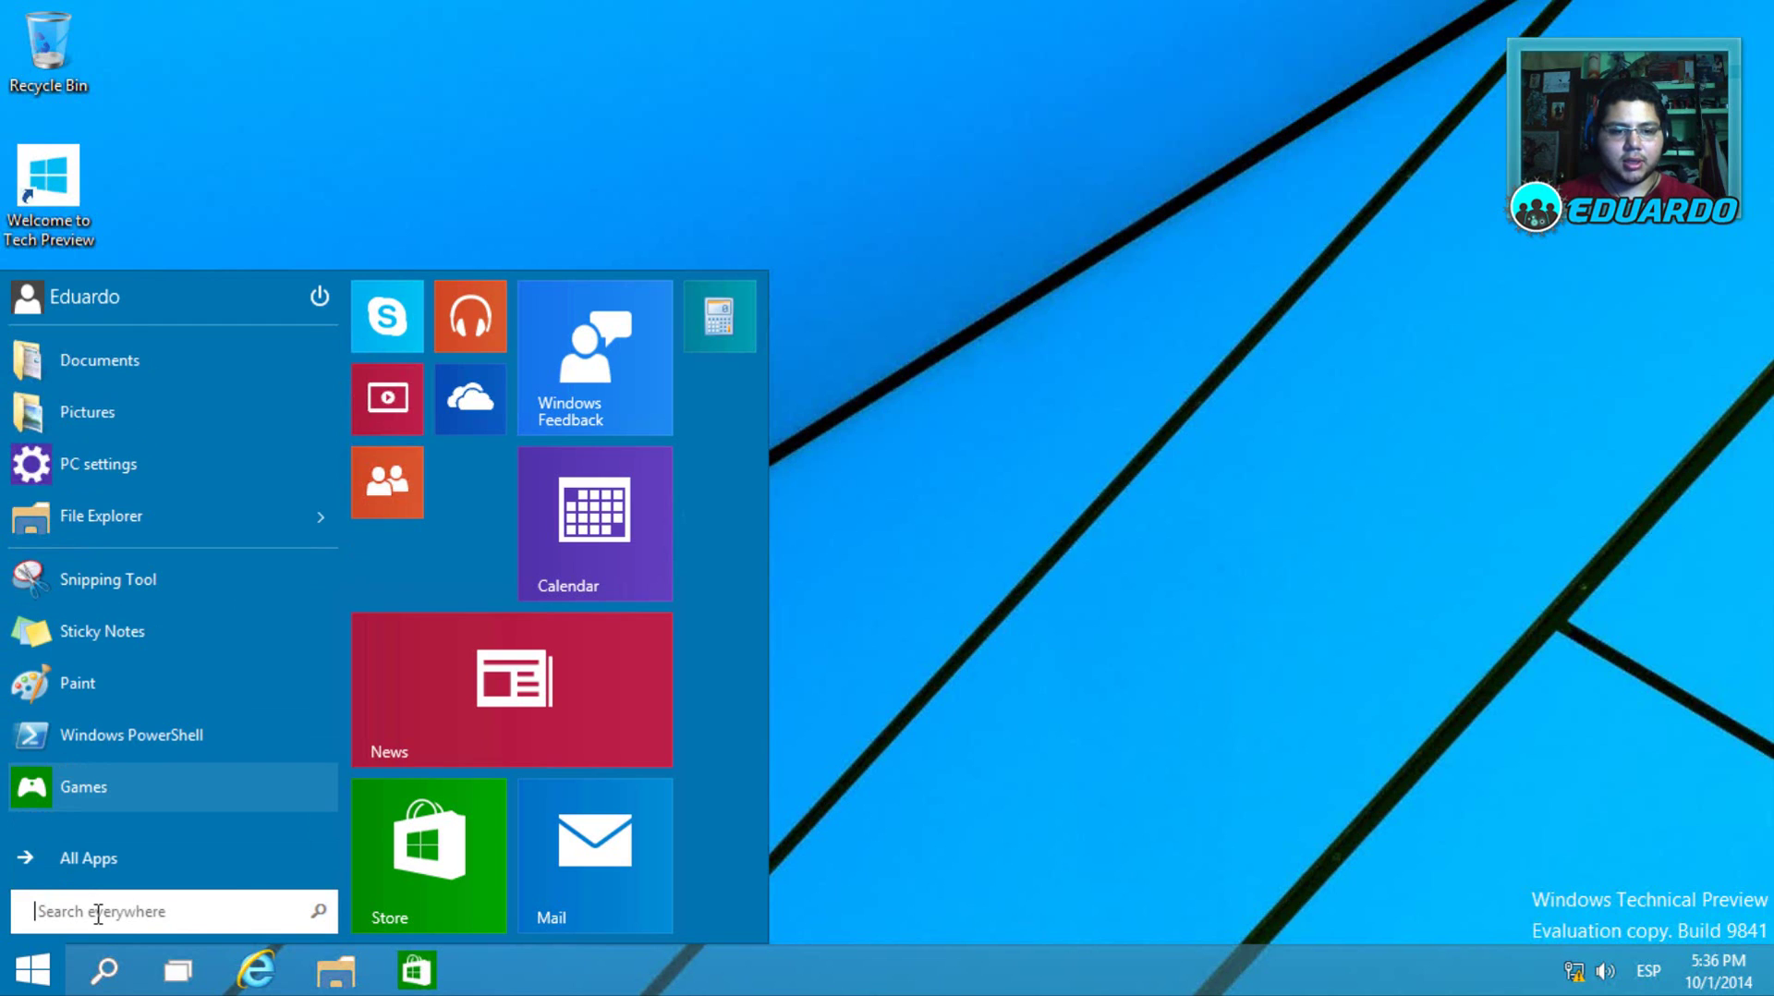
{"action": "left_click", "coordinate": [96, 917]}
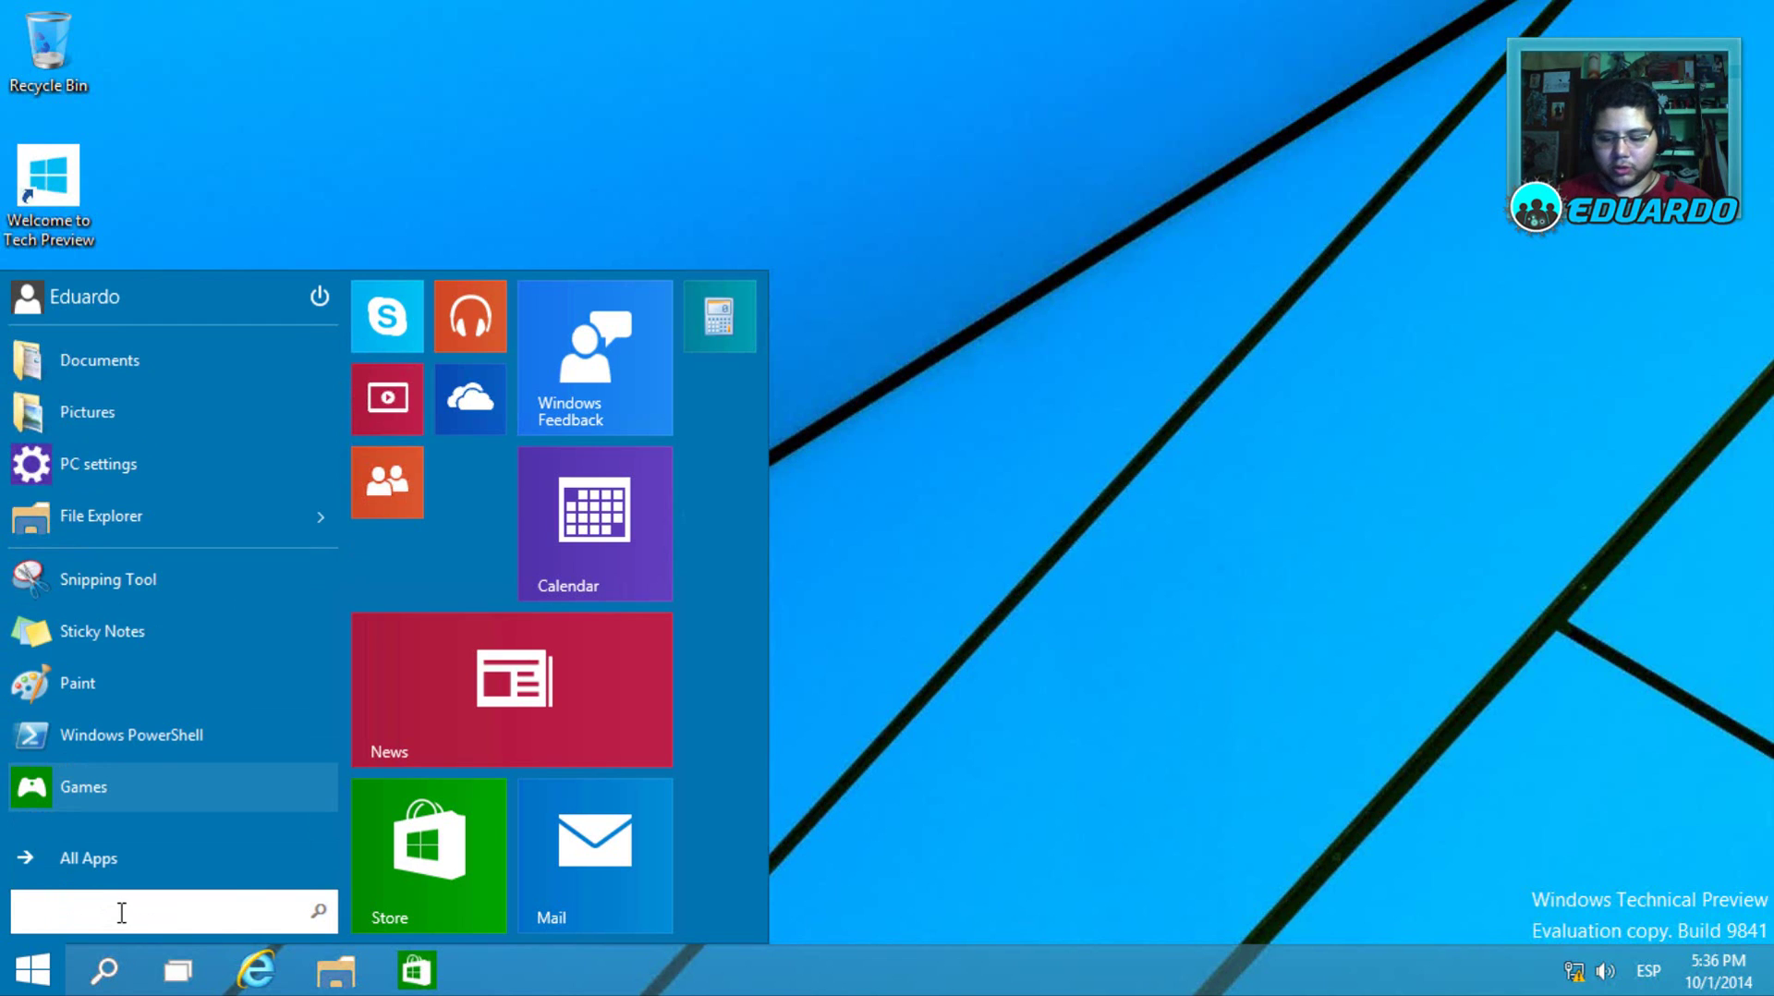
- Search Start for 'paint', fixing the 'pint' typo, then clear the search and close Start
{"action": "left_click", "coordinate": [121, 912]}
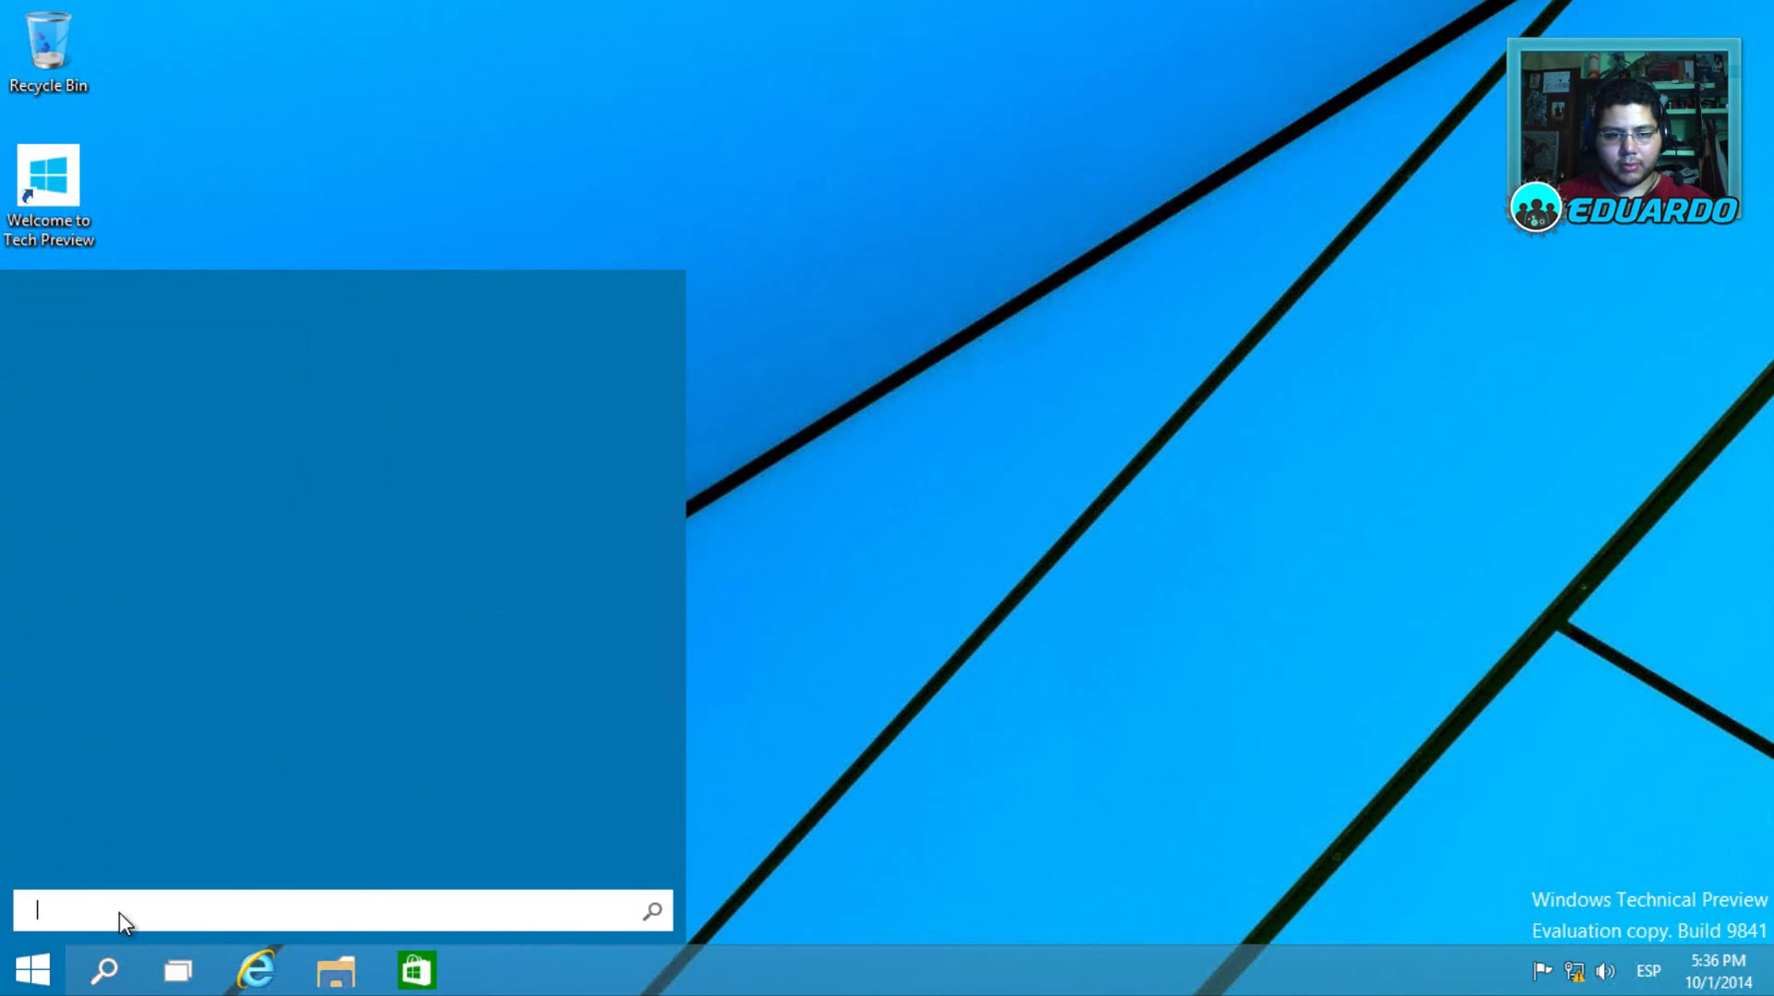
{"action": "type", "text": "p"}
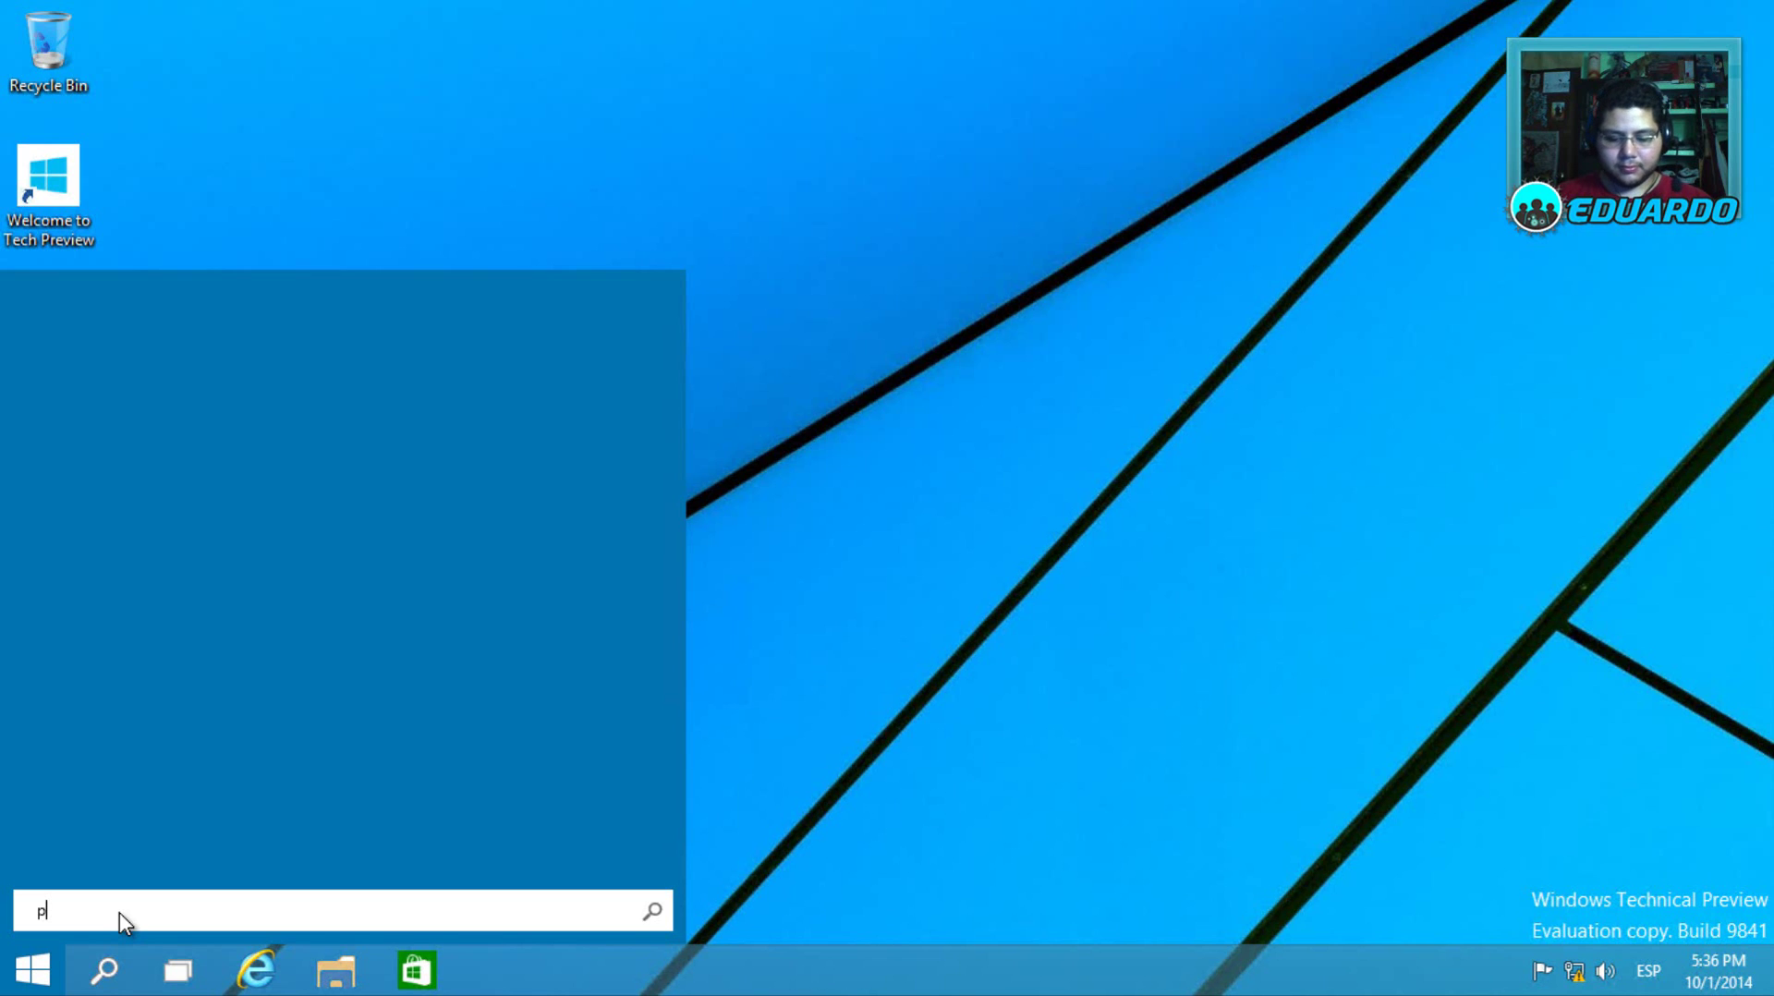
{"action": "type", "text": "int"}
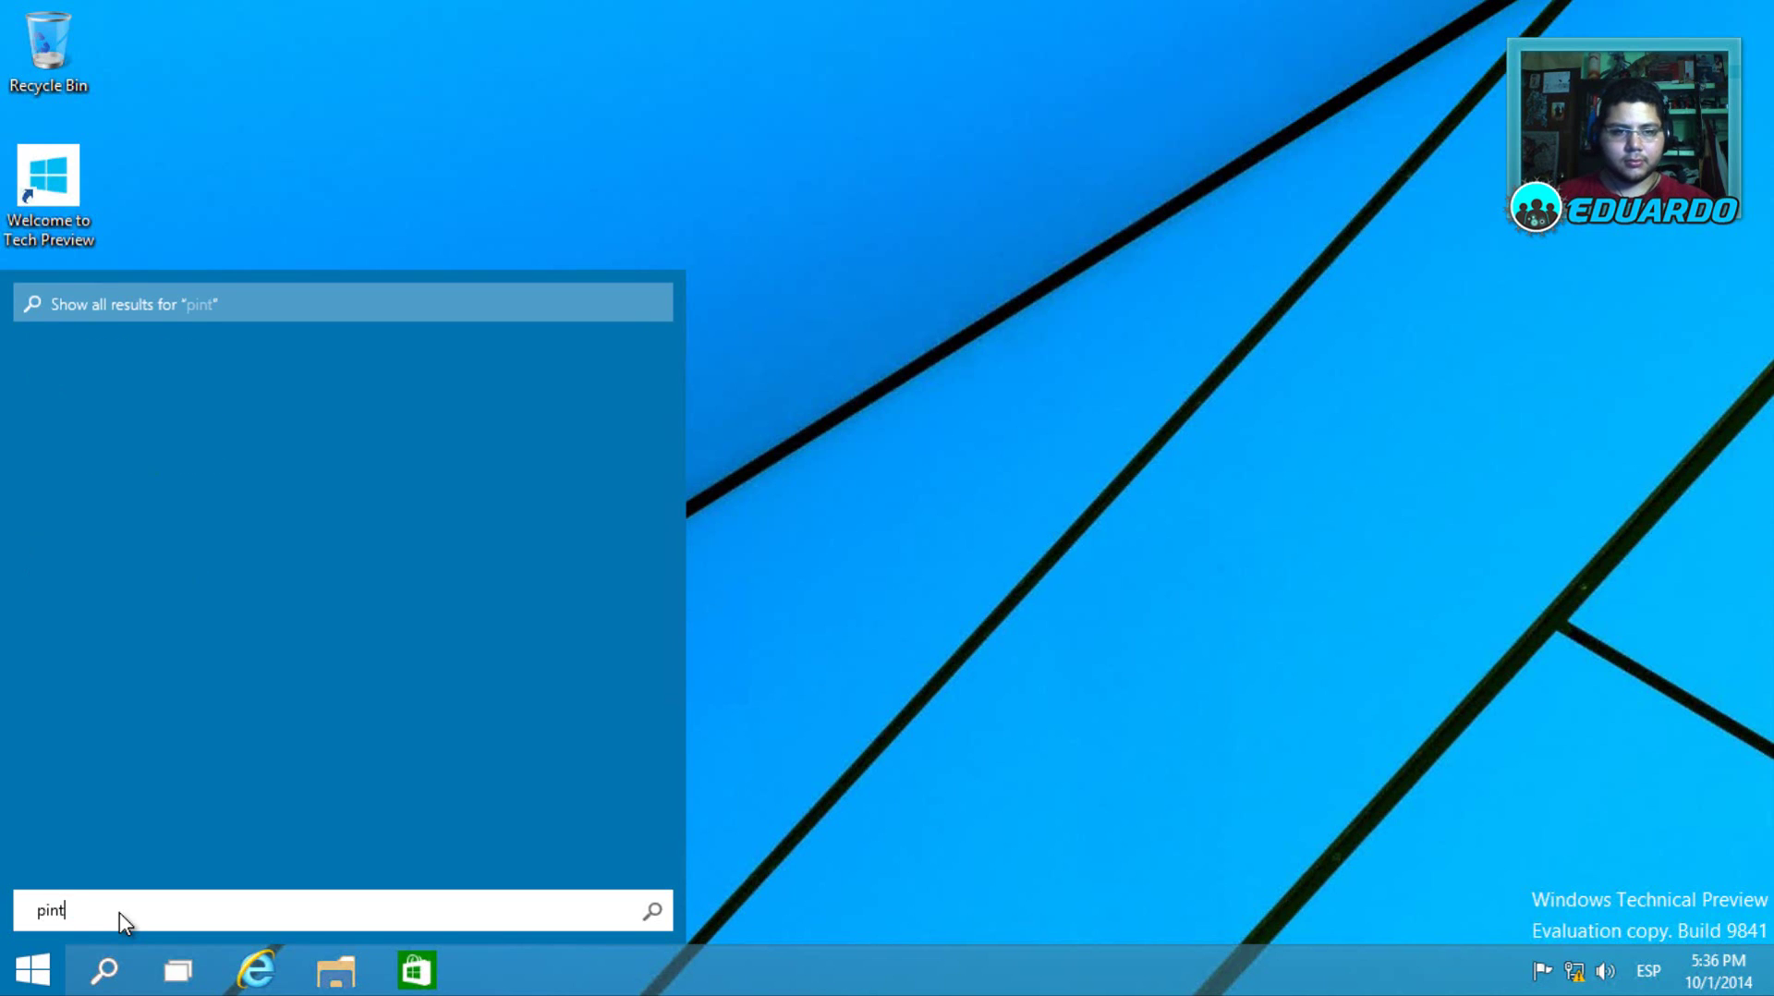
{"action": "key", "text": "Left"}
{"action": "key", "text": "Left"}
{"action": "key", "text": "Left"}
{"action": "type", "text": "a"}
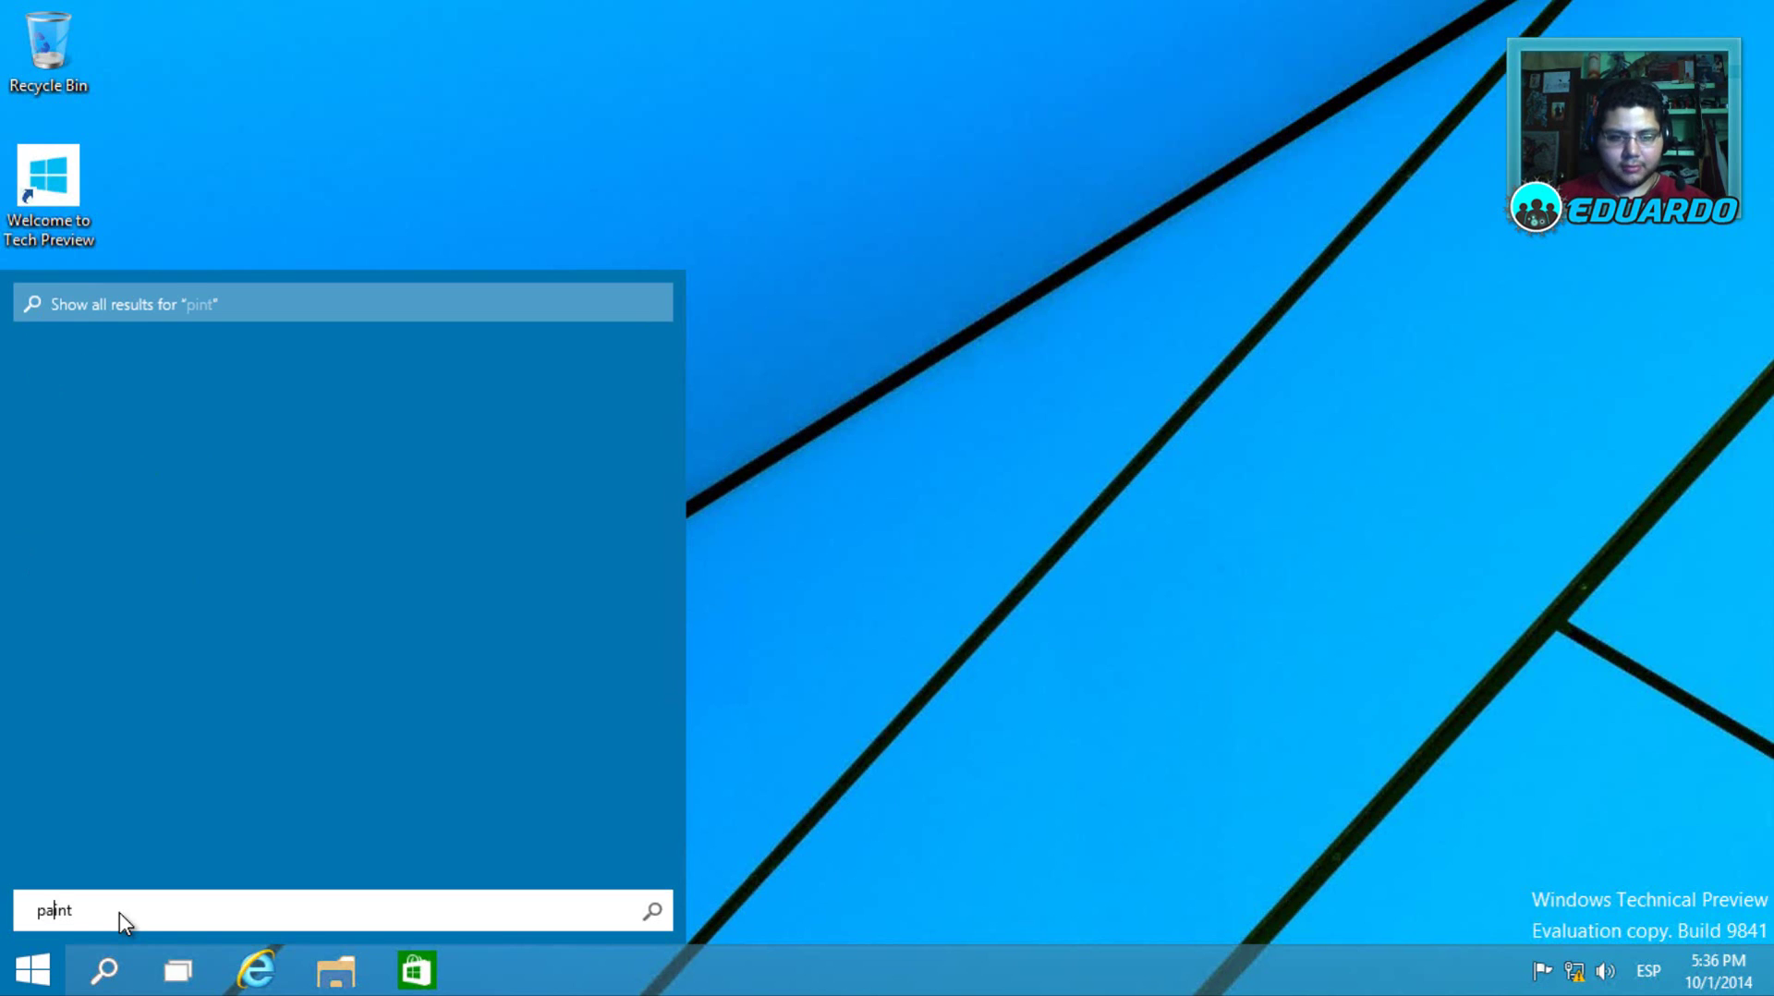
{"action": "key", "text": "End"}
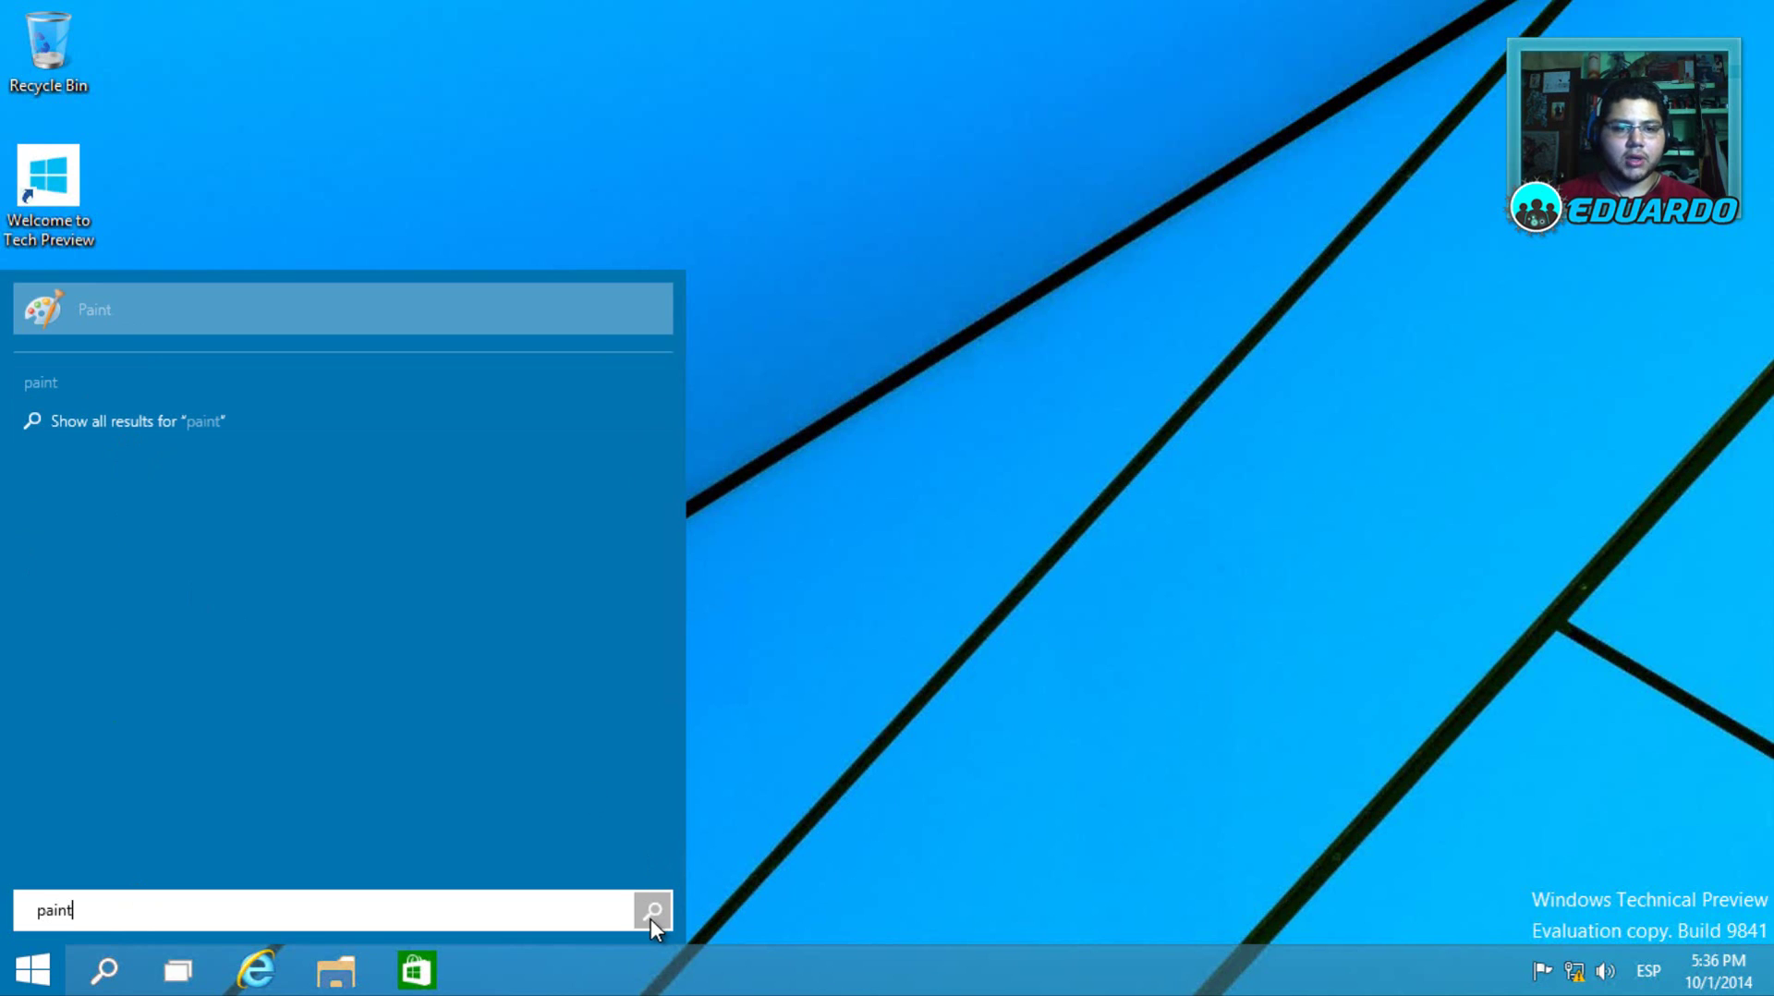
{"action": "left_click", "coordinate": [84, 913]}
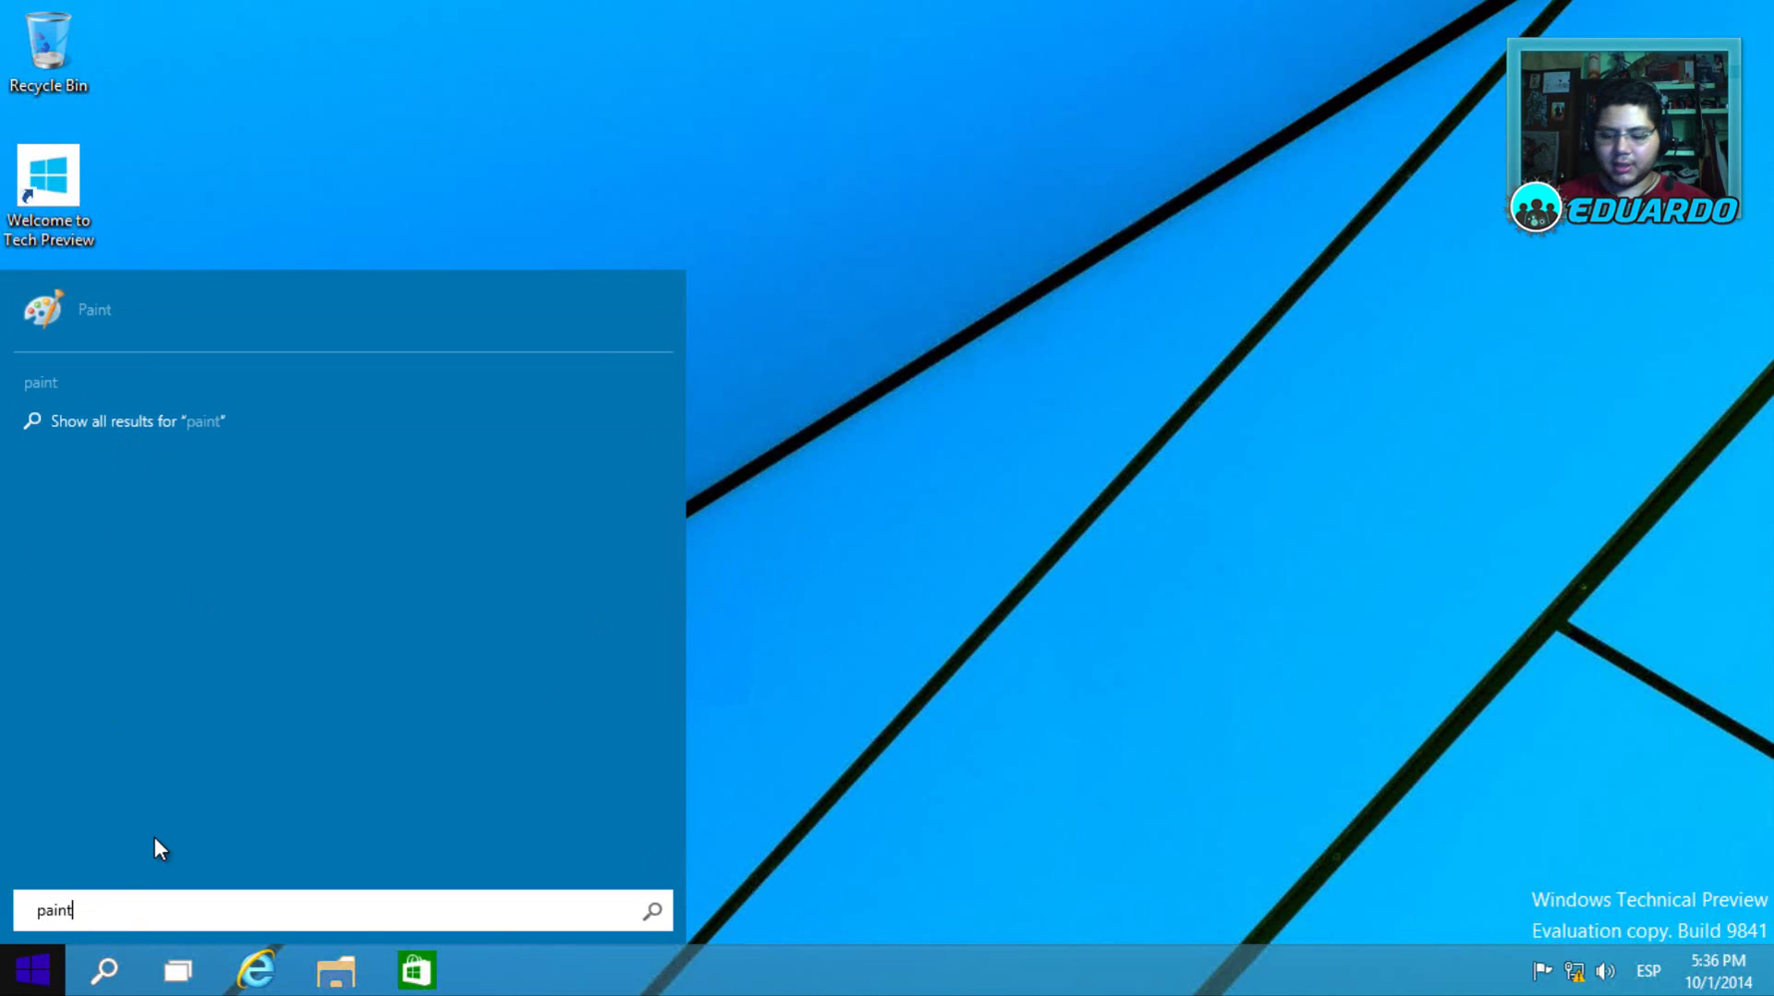
{"action": "key", "text": "BackSpace"}
{"action": "key", "text": "BackSpace"}
{"action": "key", "text": "BackSpace"}
{"action": "key", "text": "BackSpace"}
{"action": "key", "text": "BackSpace"}
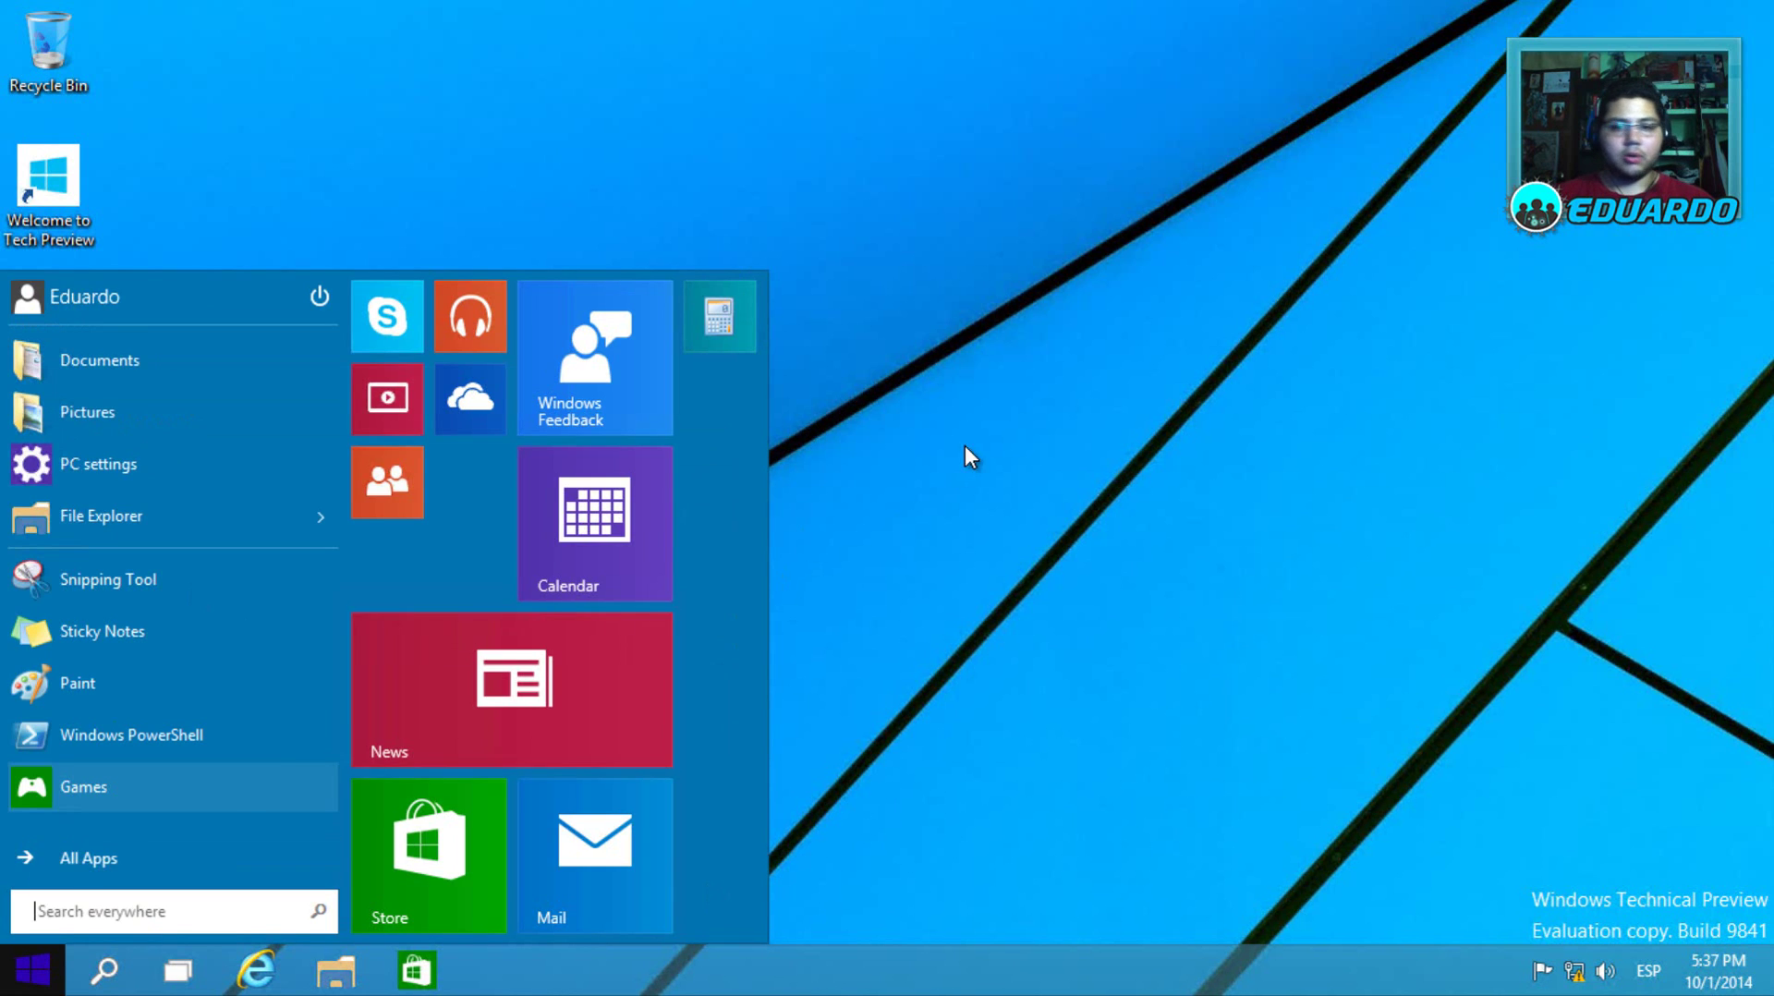
{"action": "left_click", "coordinate": [1082, 383]}
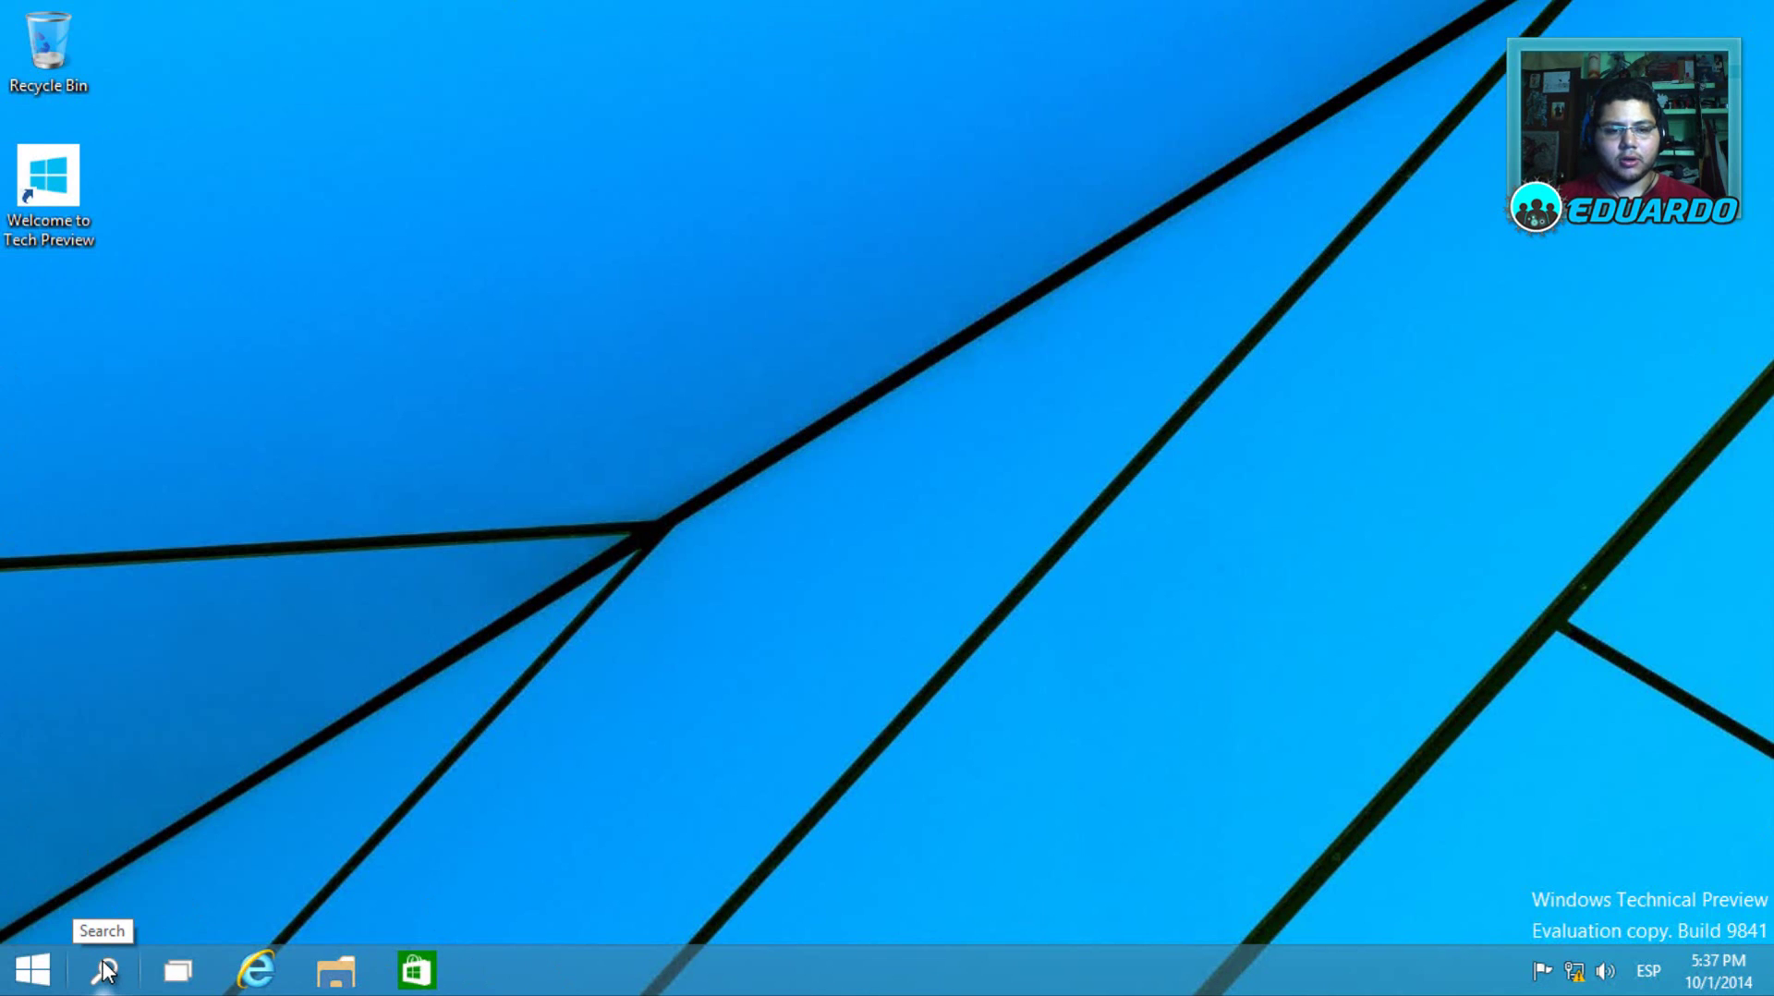
{"action": "left_click", "coordinate": [106, 980]}
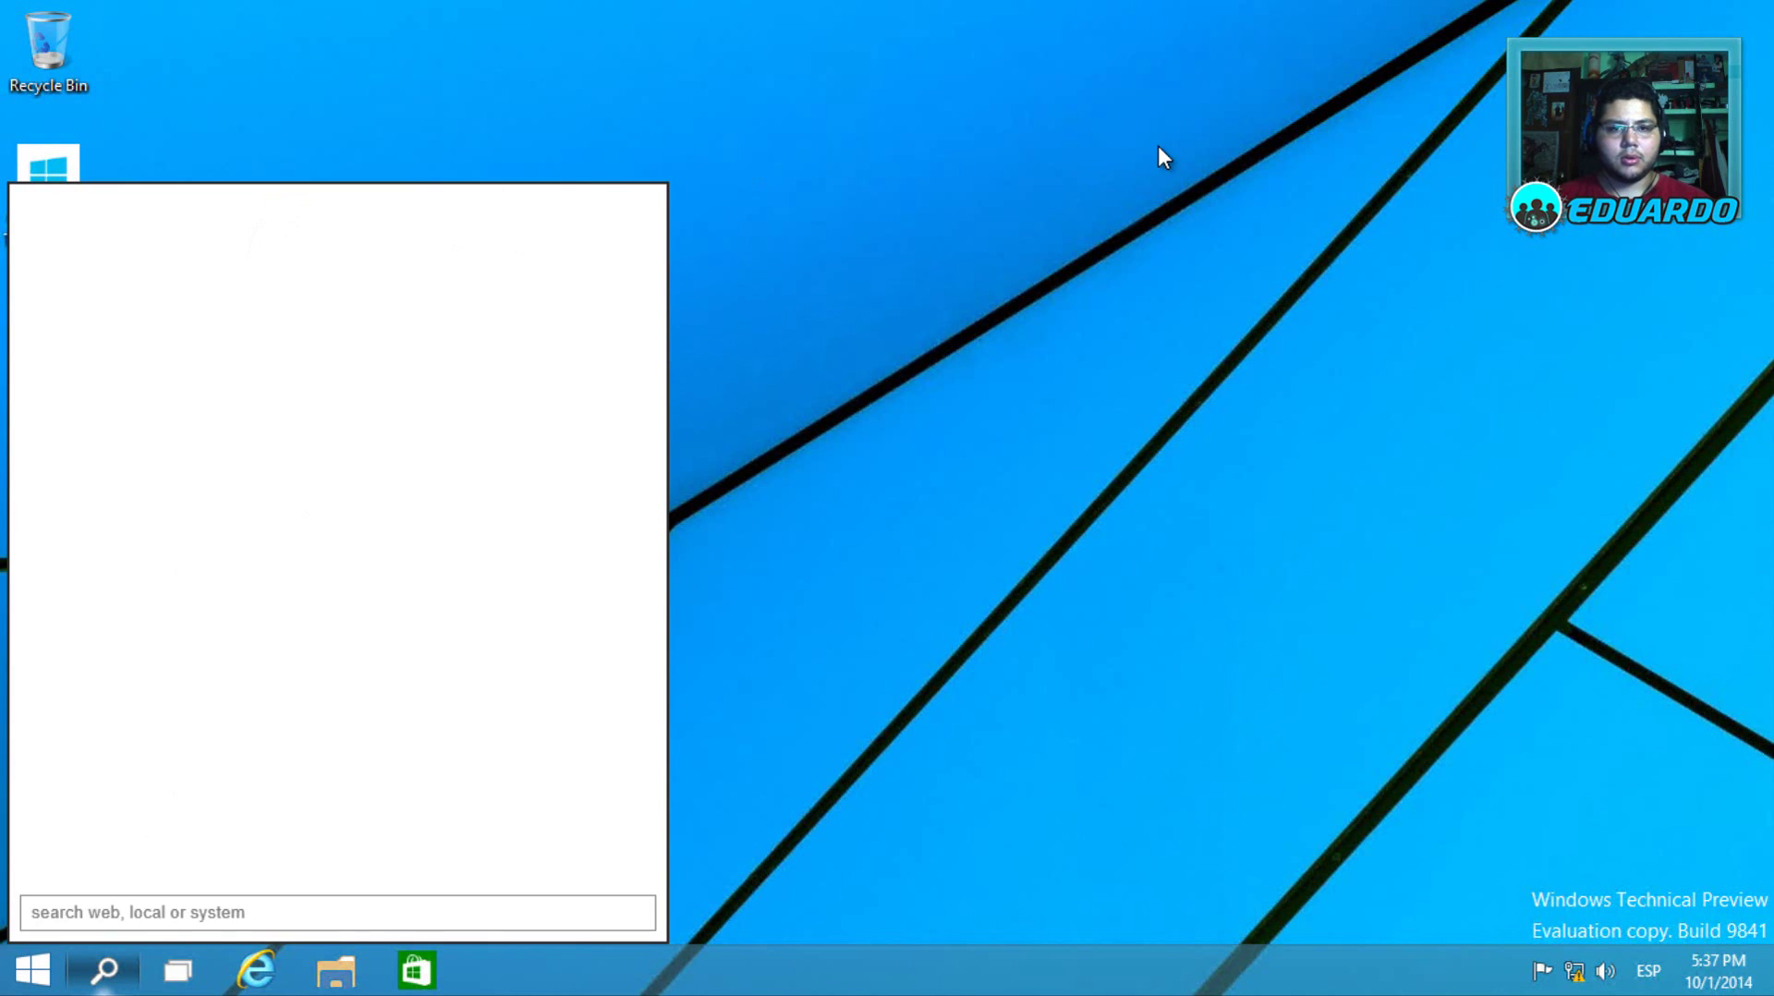
{"action": "left_click", "coordinate": [92, 918]}
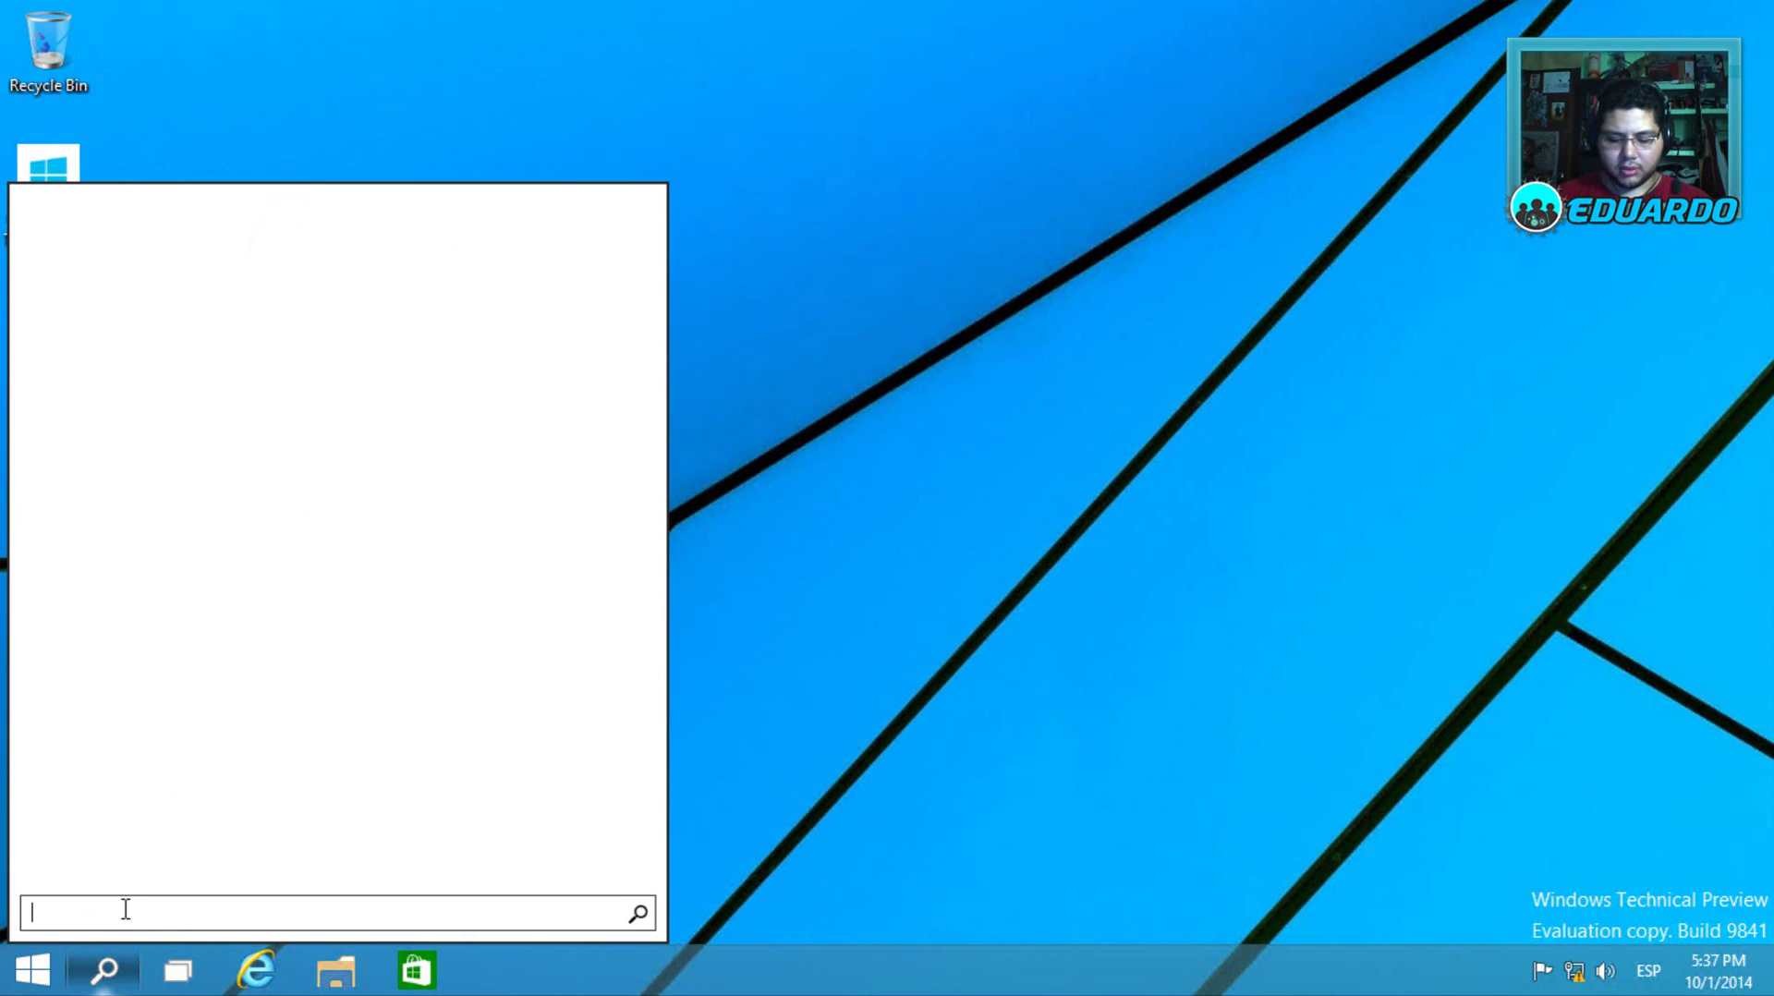
{"action": "type", "text": "paint"}
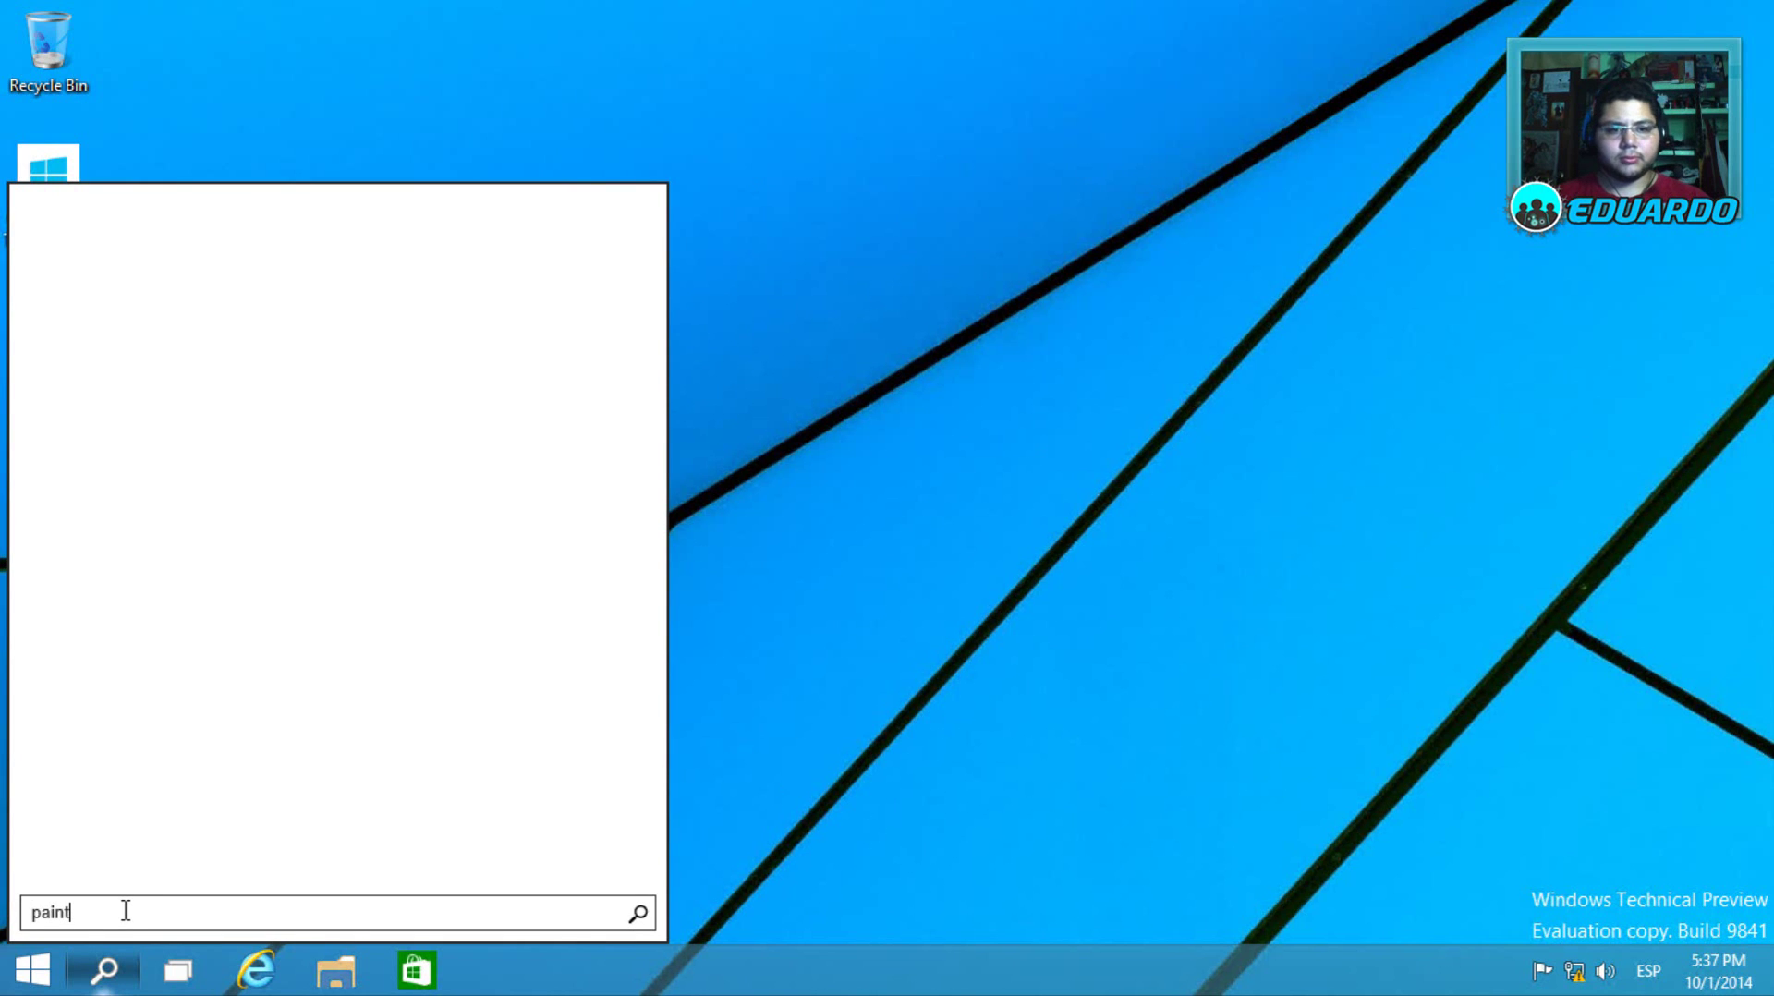
{"action": "key", "text": "Return"}
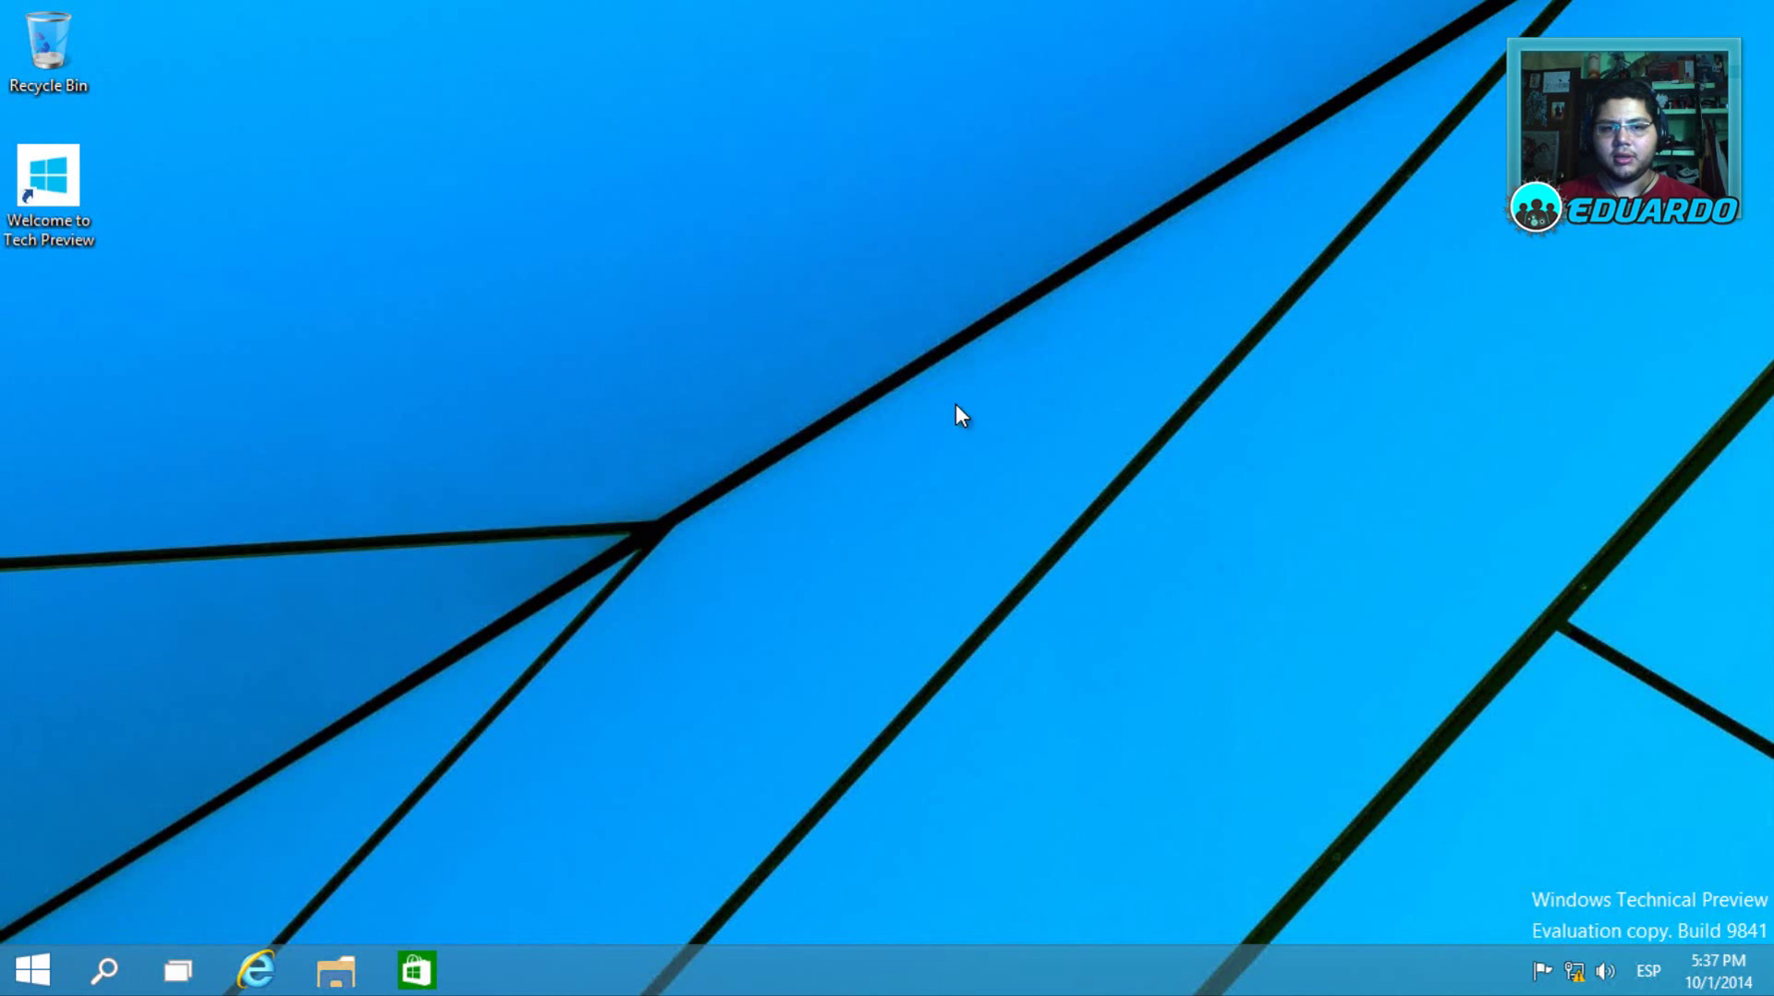
{"action": "left_click", "coordinate": [338, 972]}
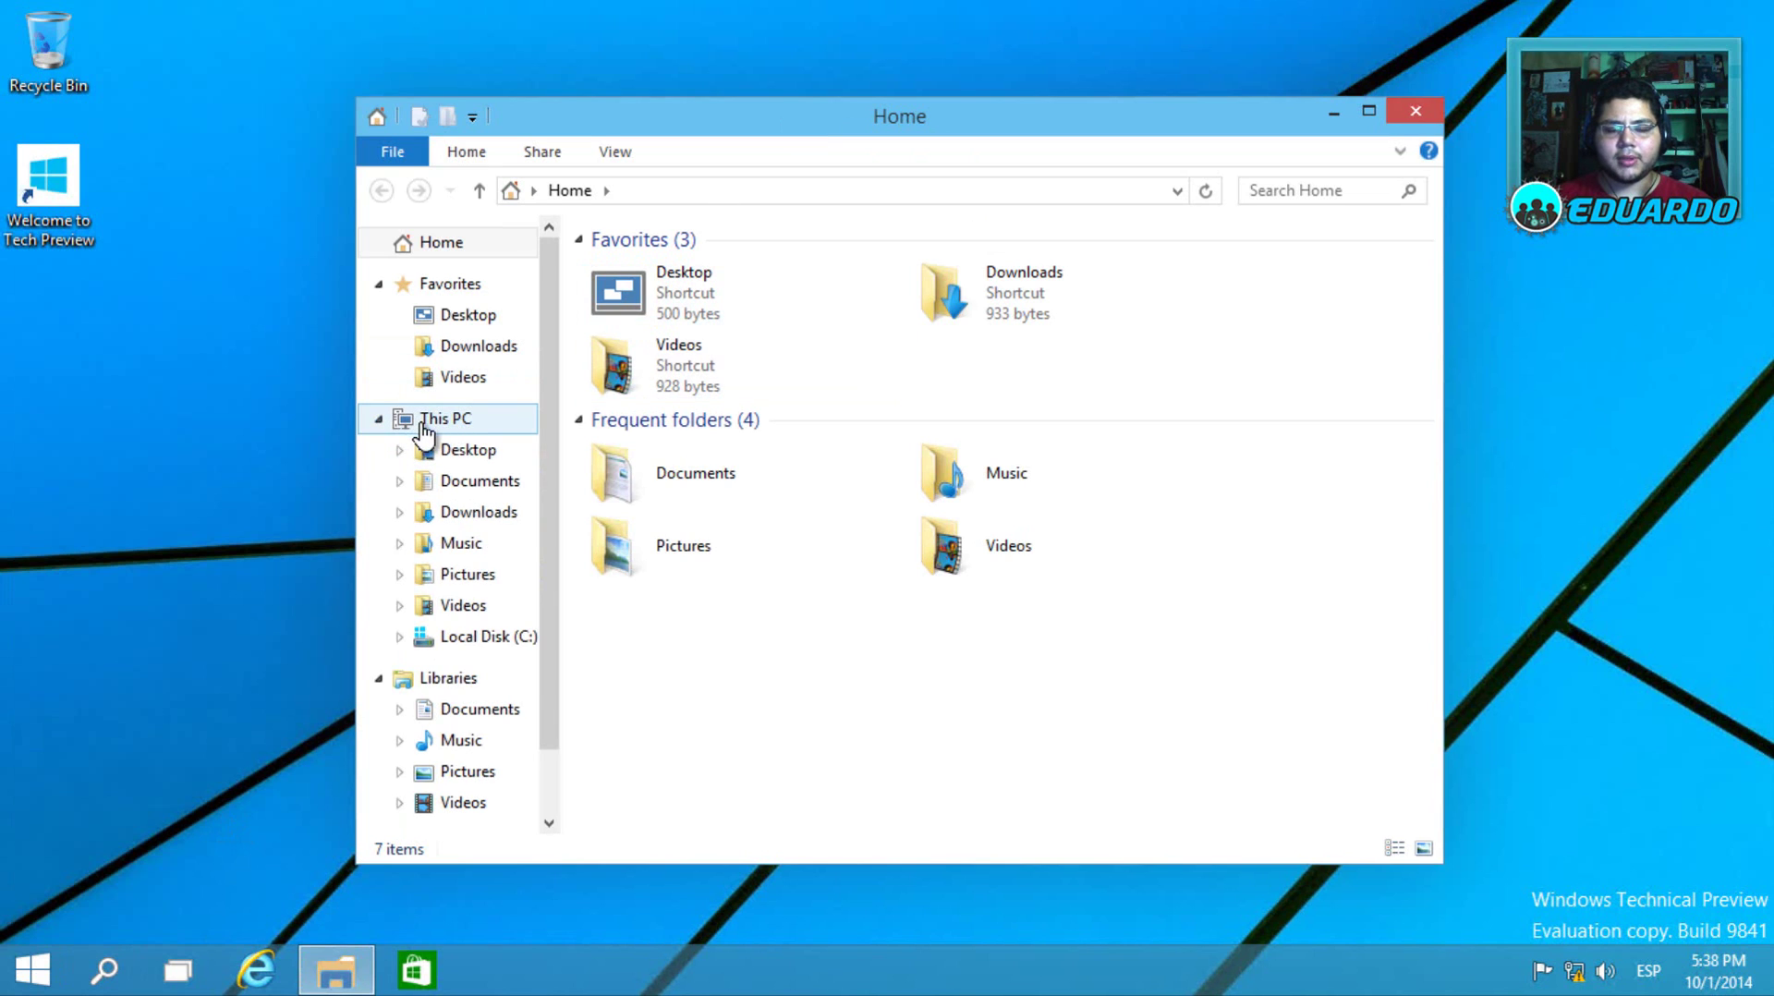
{"action": "left_click", "coordinate": [445, 425]}
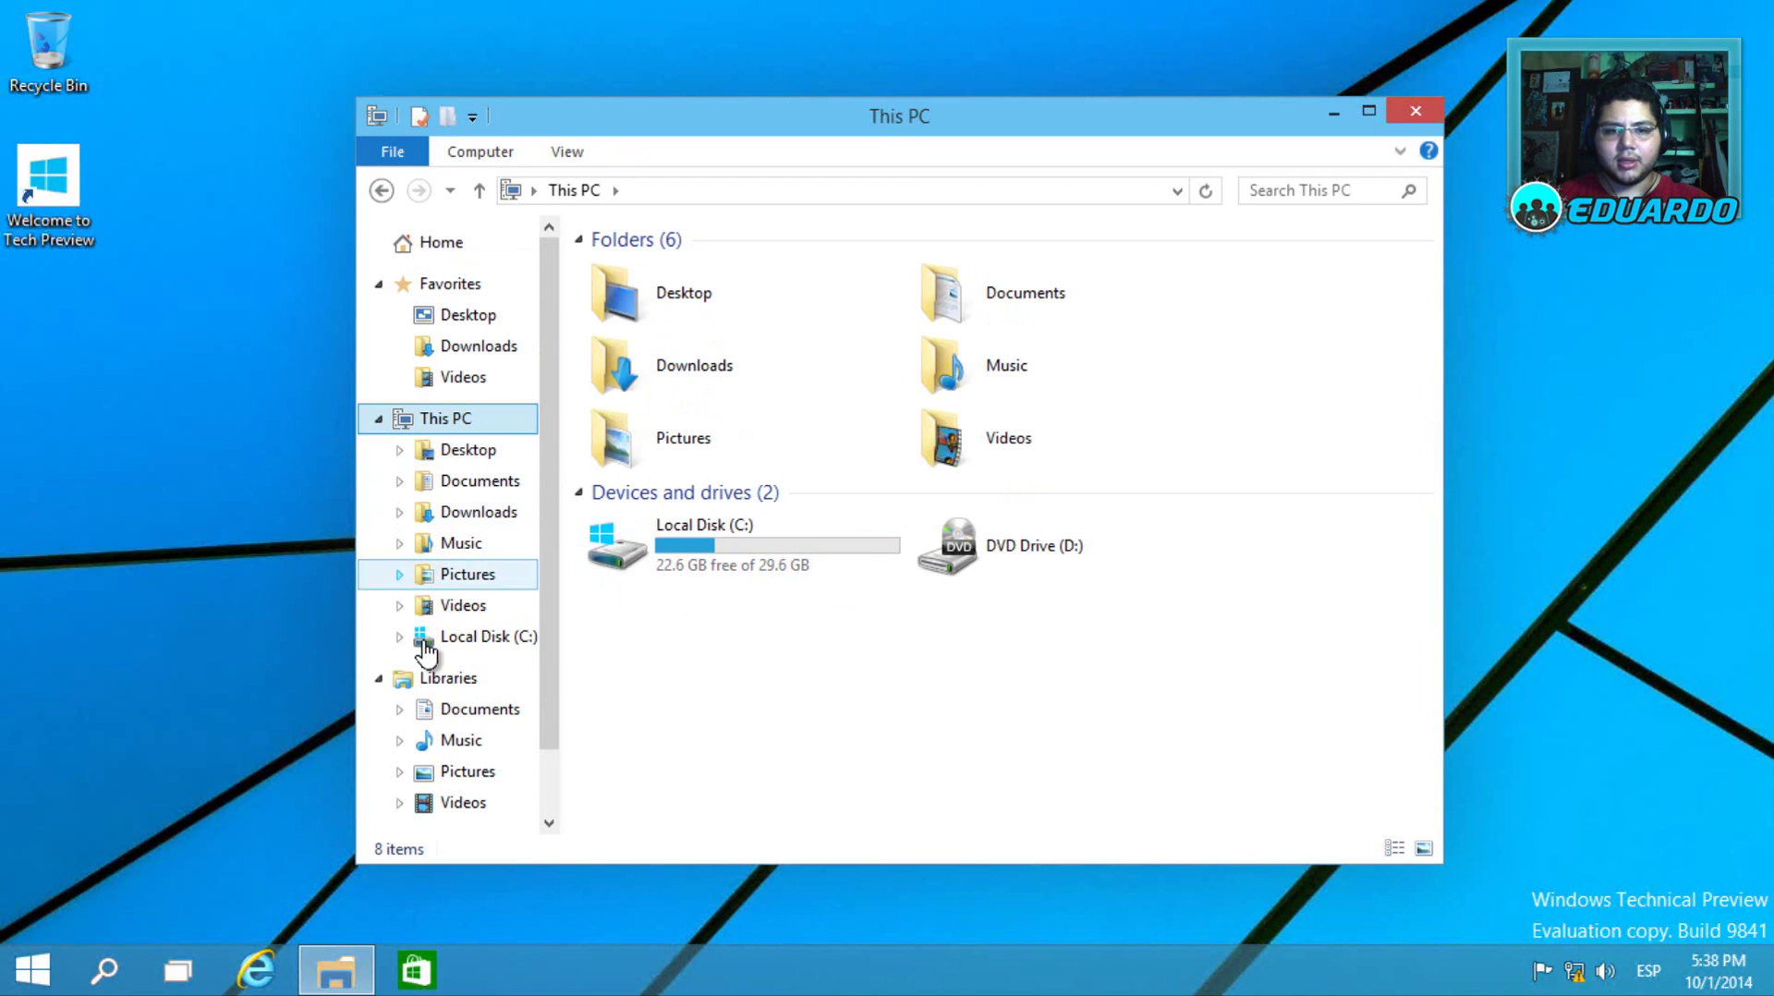
{"action": "left_click_drag", "start_coordinate": [539, 643], "coordinate": [553, 748]}
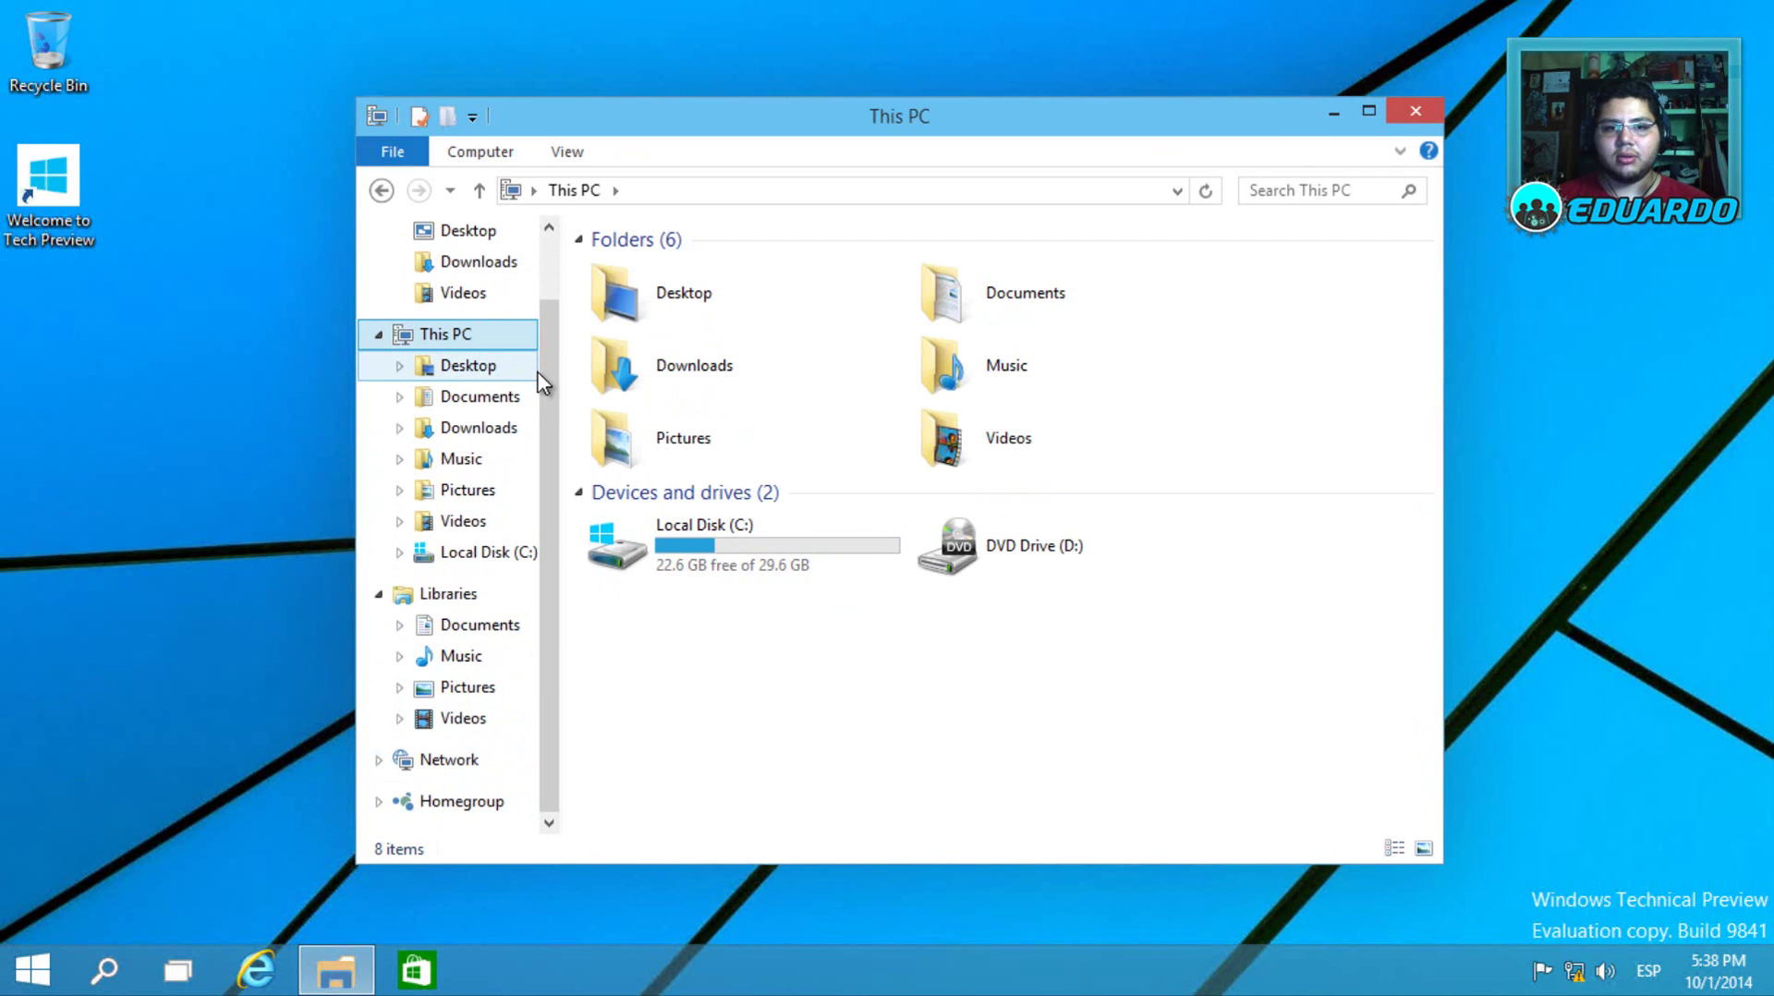
{"action": "scroll", "coordinate": [555, 411], "scroll_direction": "up", "scroll_amount": 1}
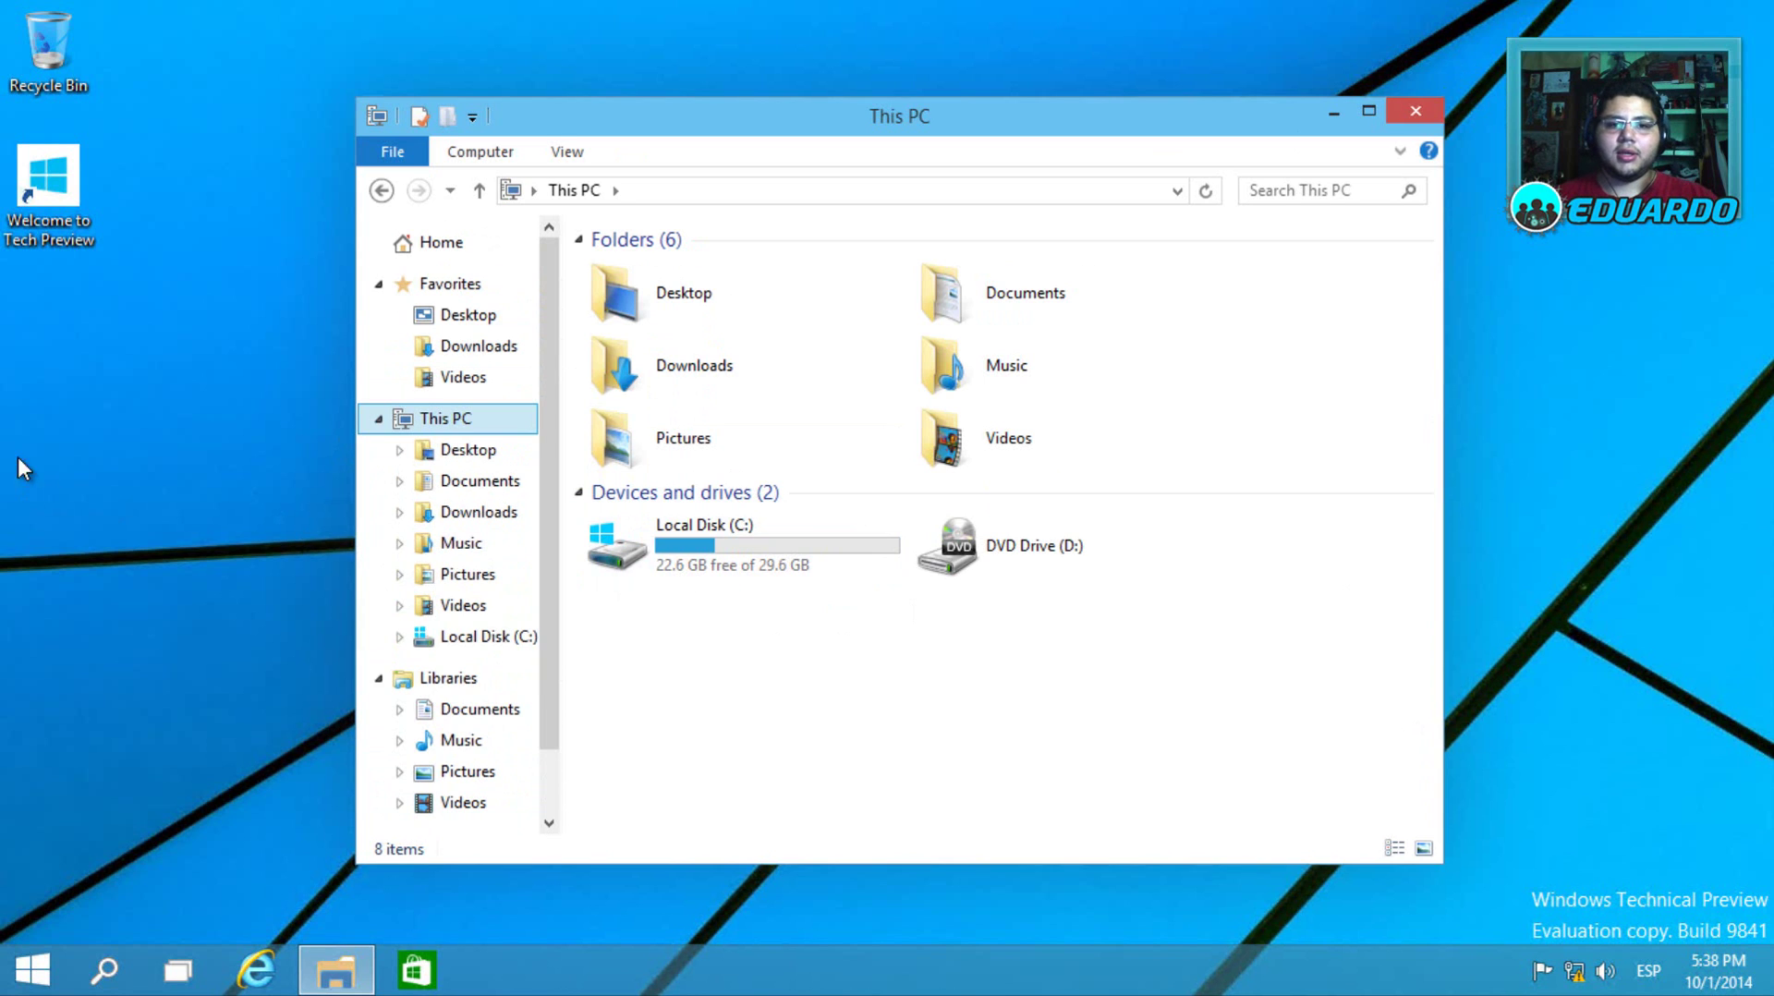
{"action": "left_click", "coordinate": [1439, 108]}
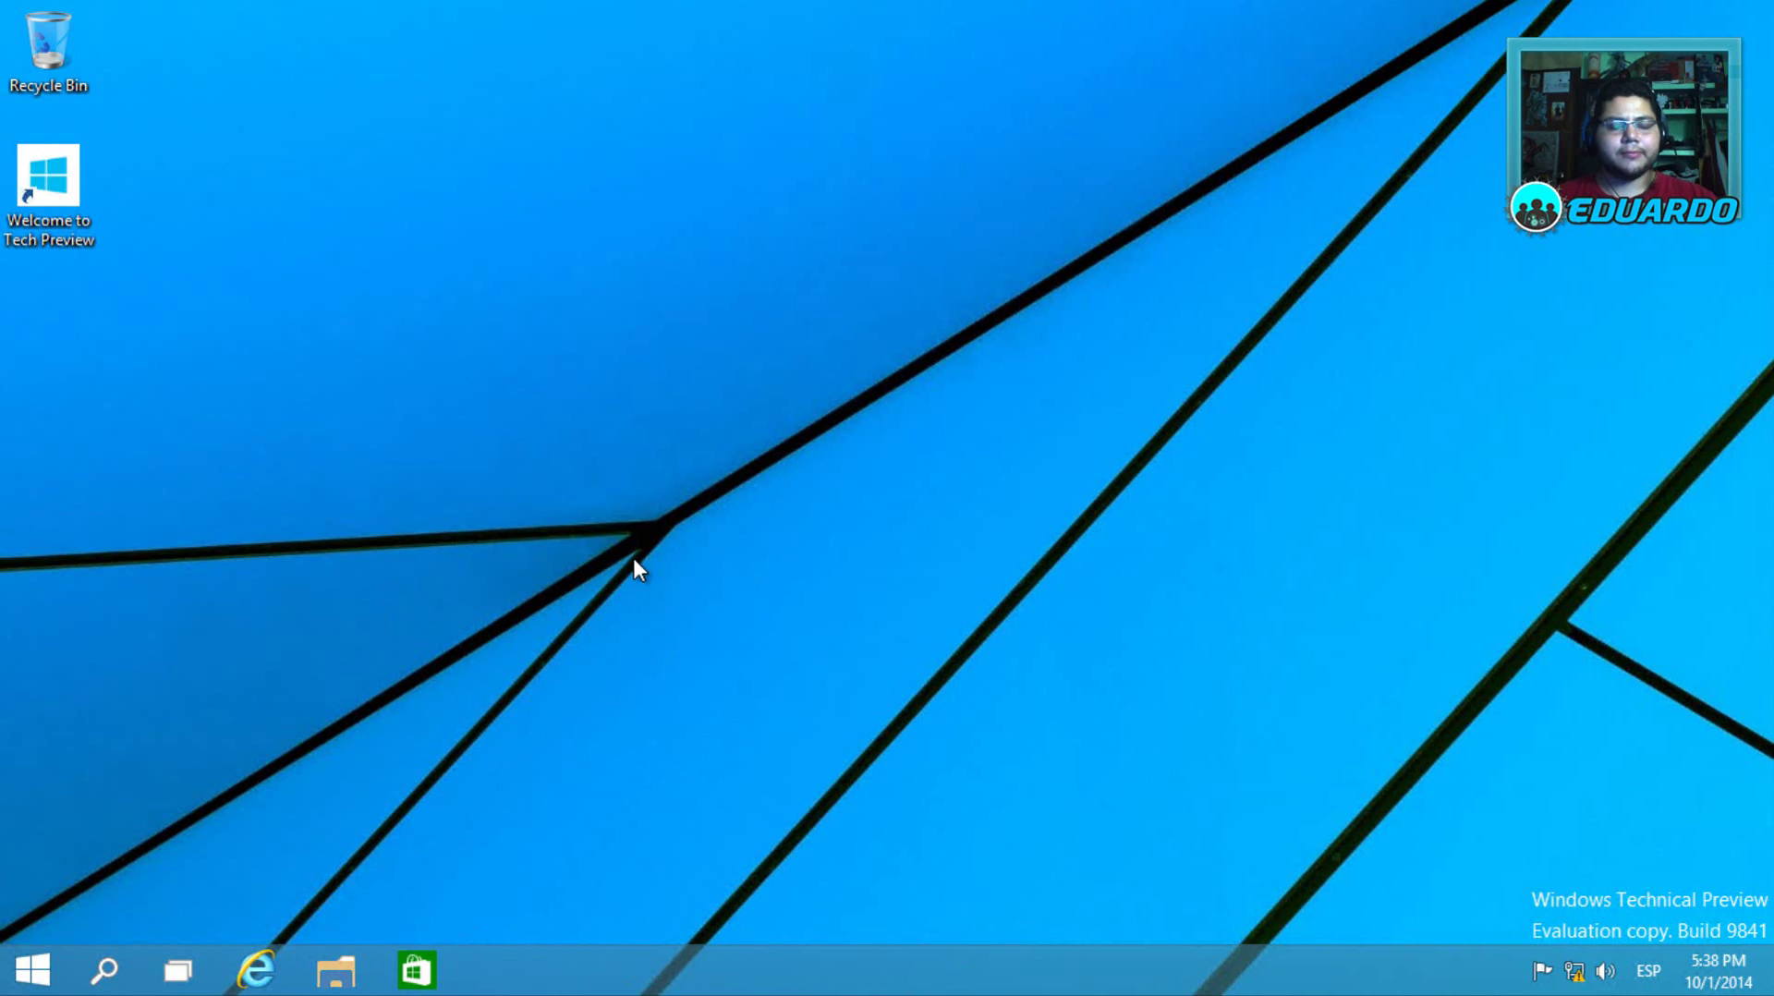
- Check the available networks, then launch the Welcome to Tech Preview shortcut in Internet Explorer
{"action": "left_click", "coordinate": [51, 239]}
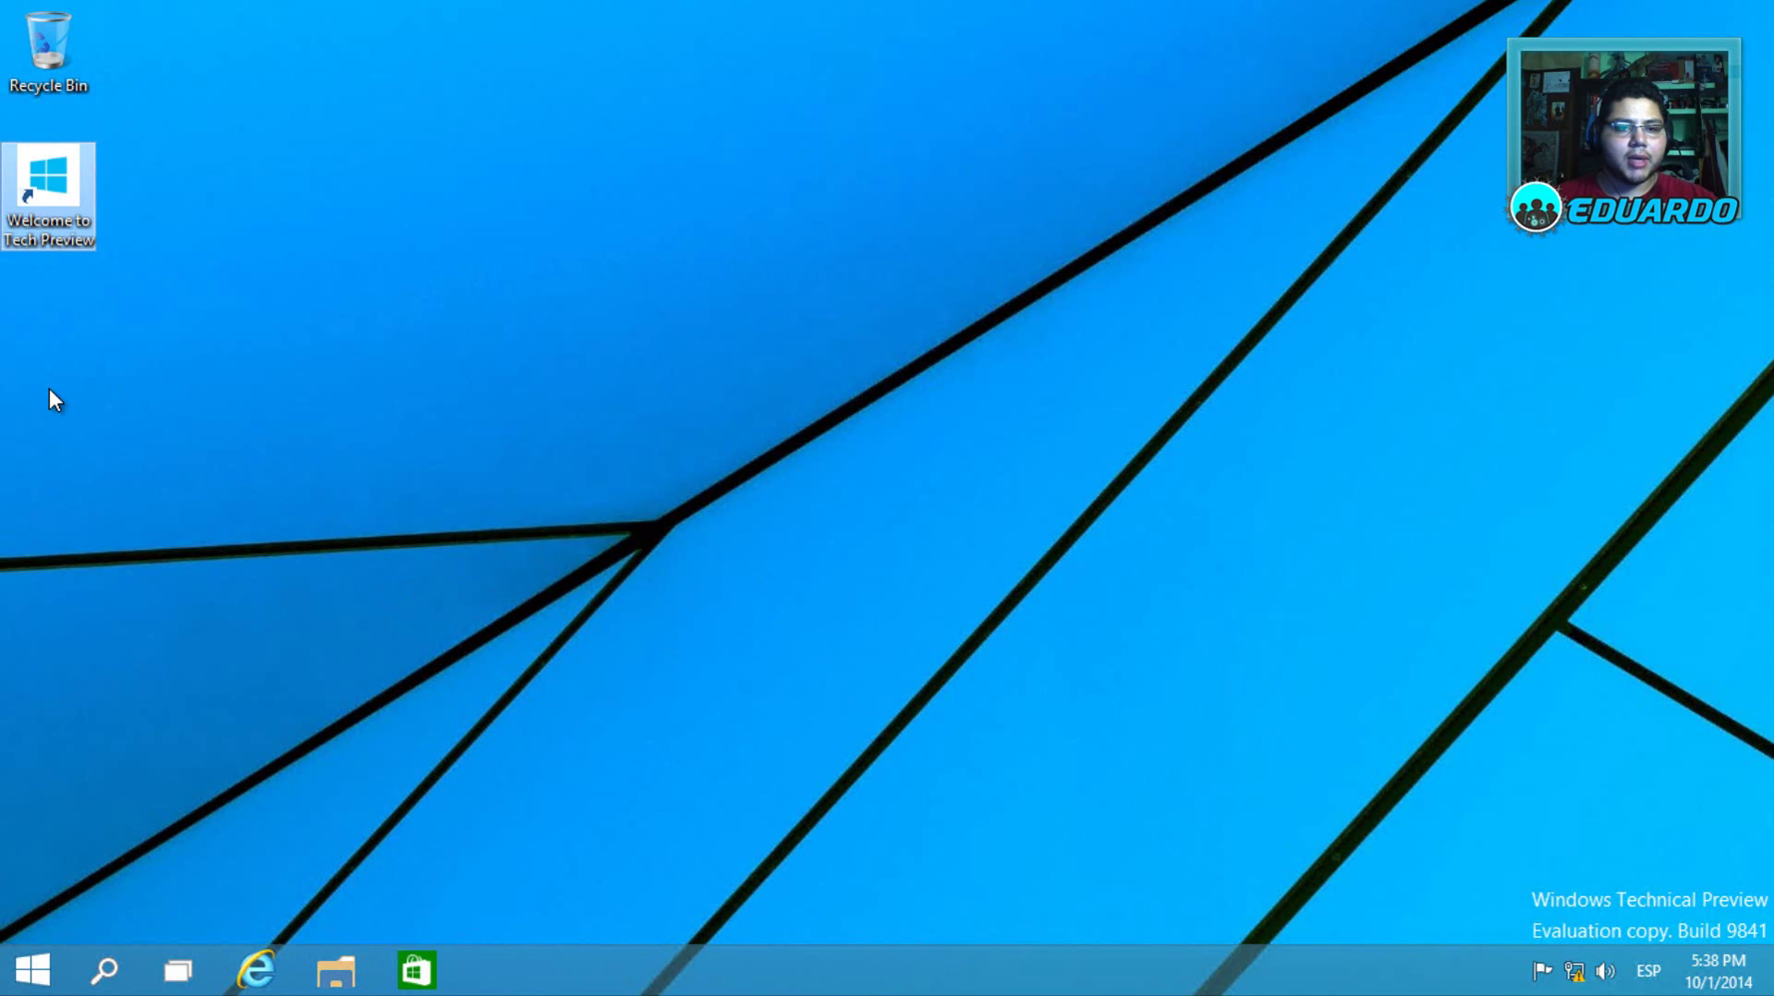
{"action": "left_click", "coordinate": [1575, 970]}
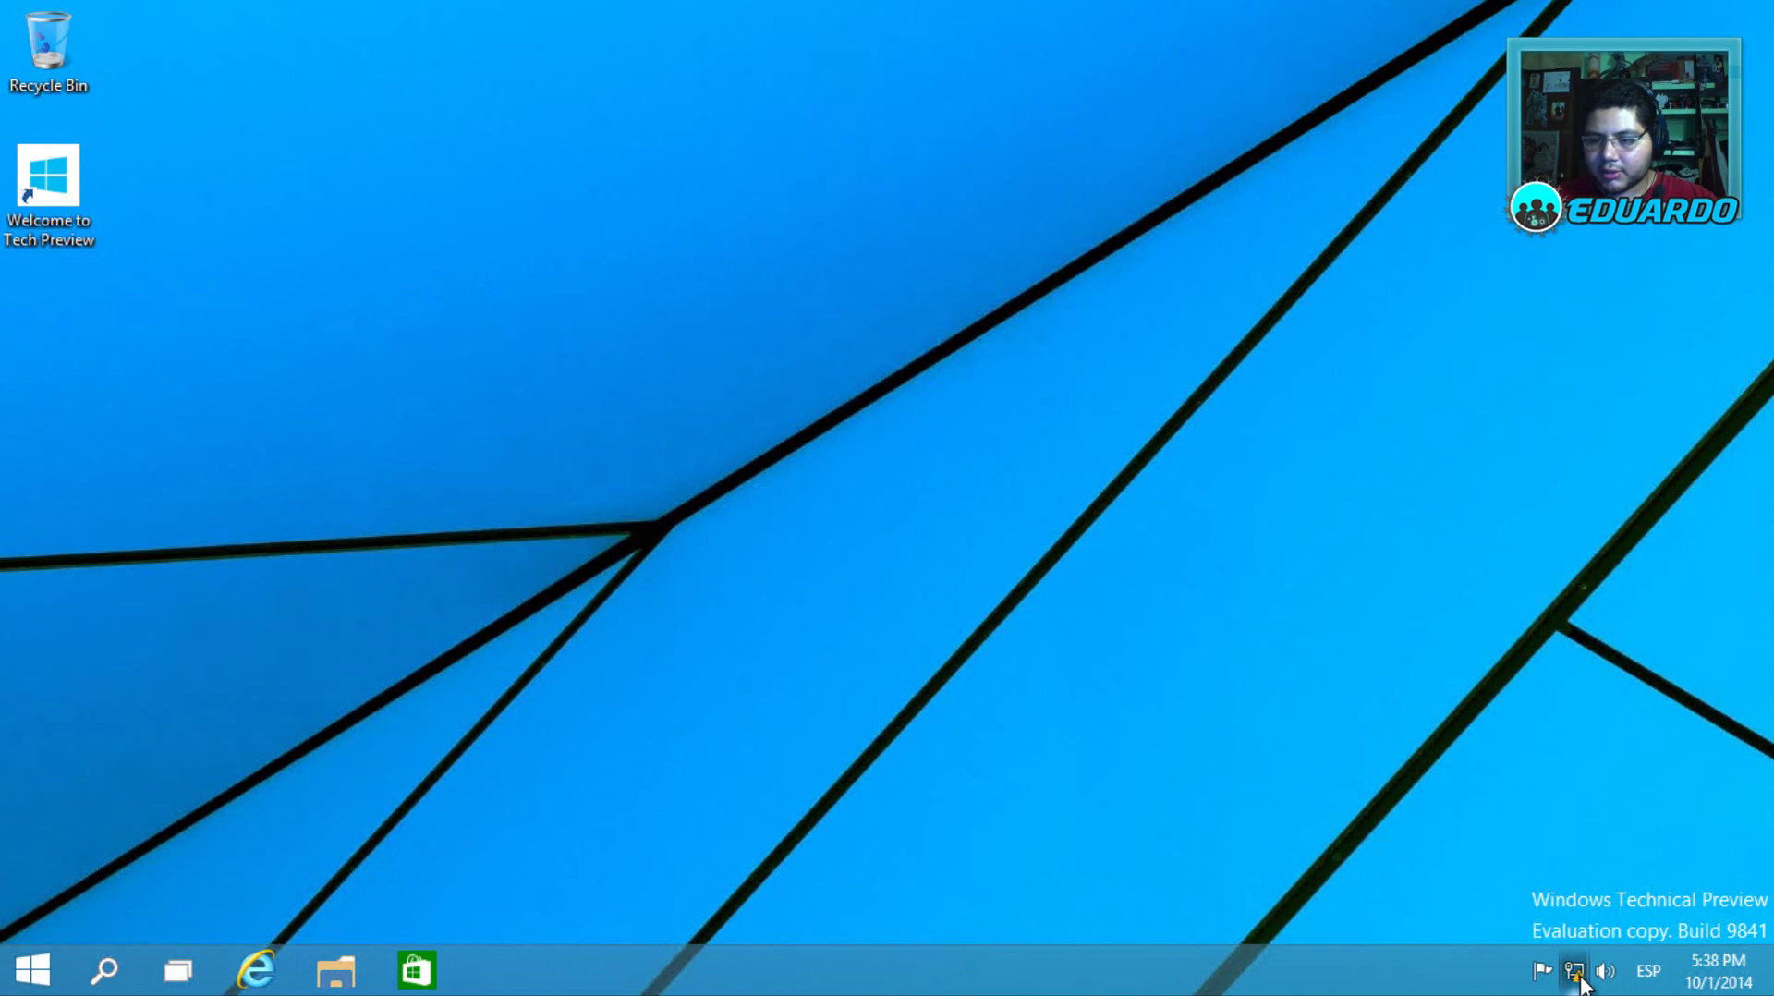
{"action": "left_click", "coordinate": [369, 534]}
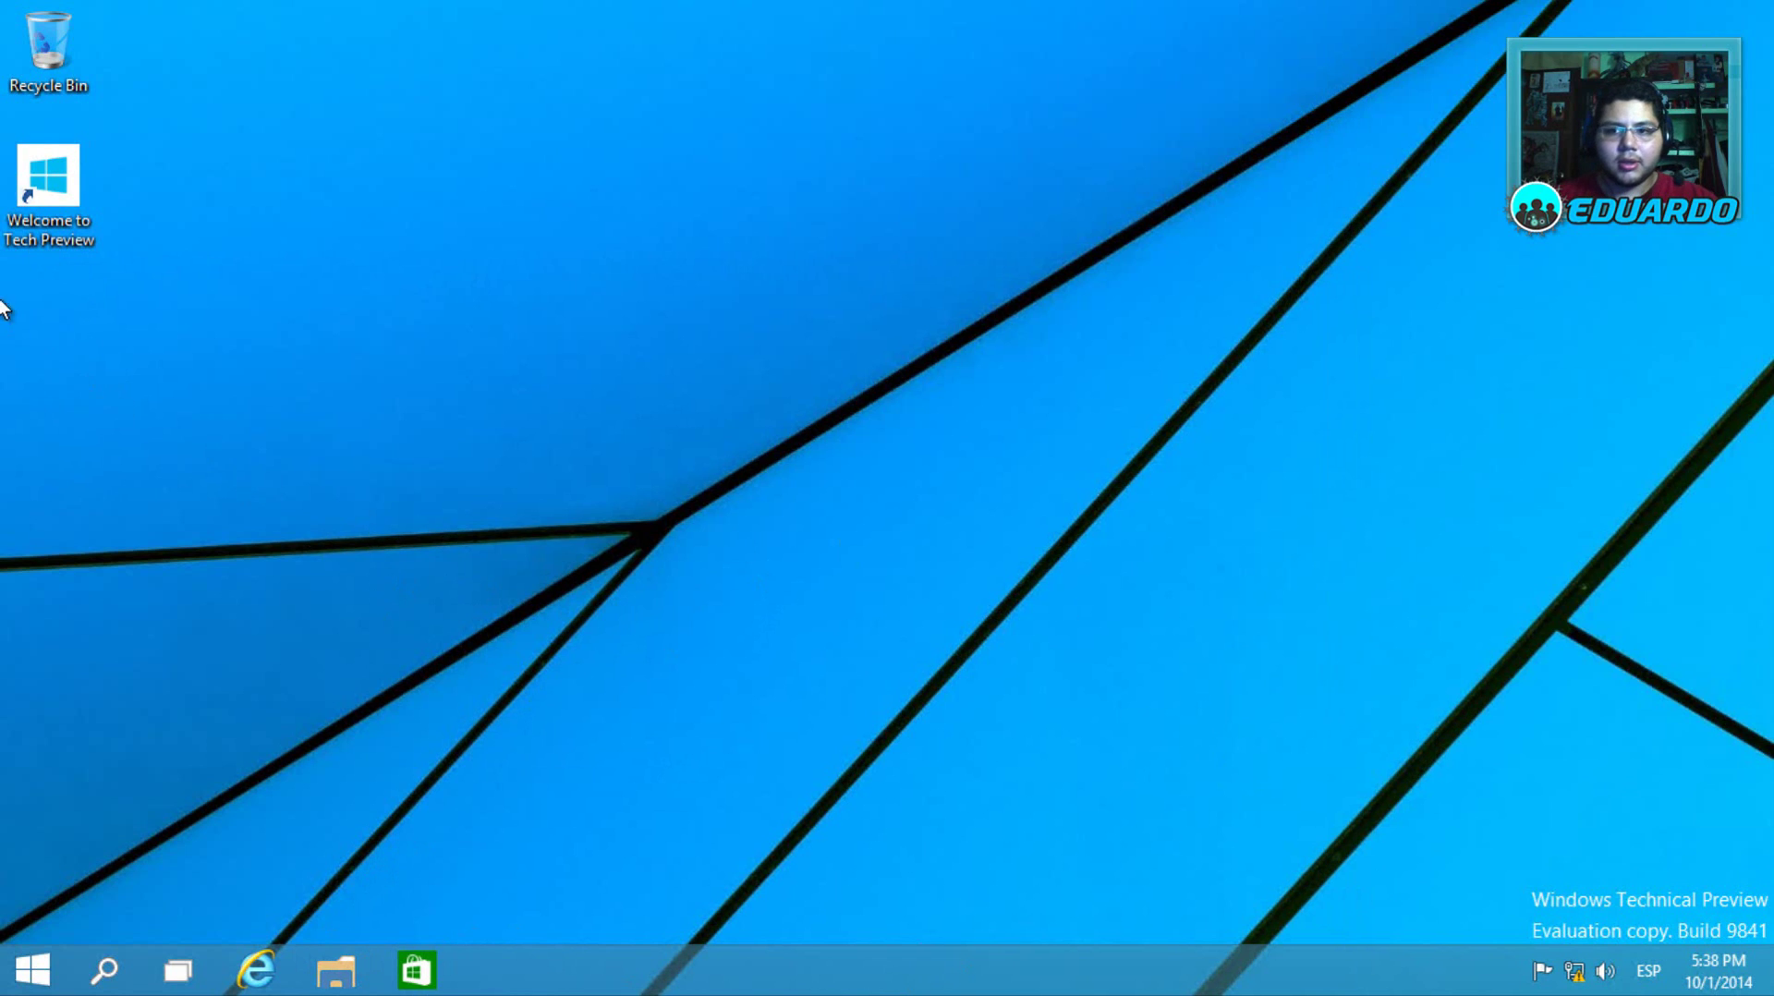
{"action": "double_click", "coordinate": [58, 205]}
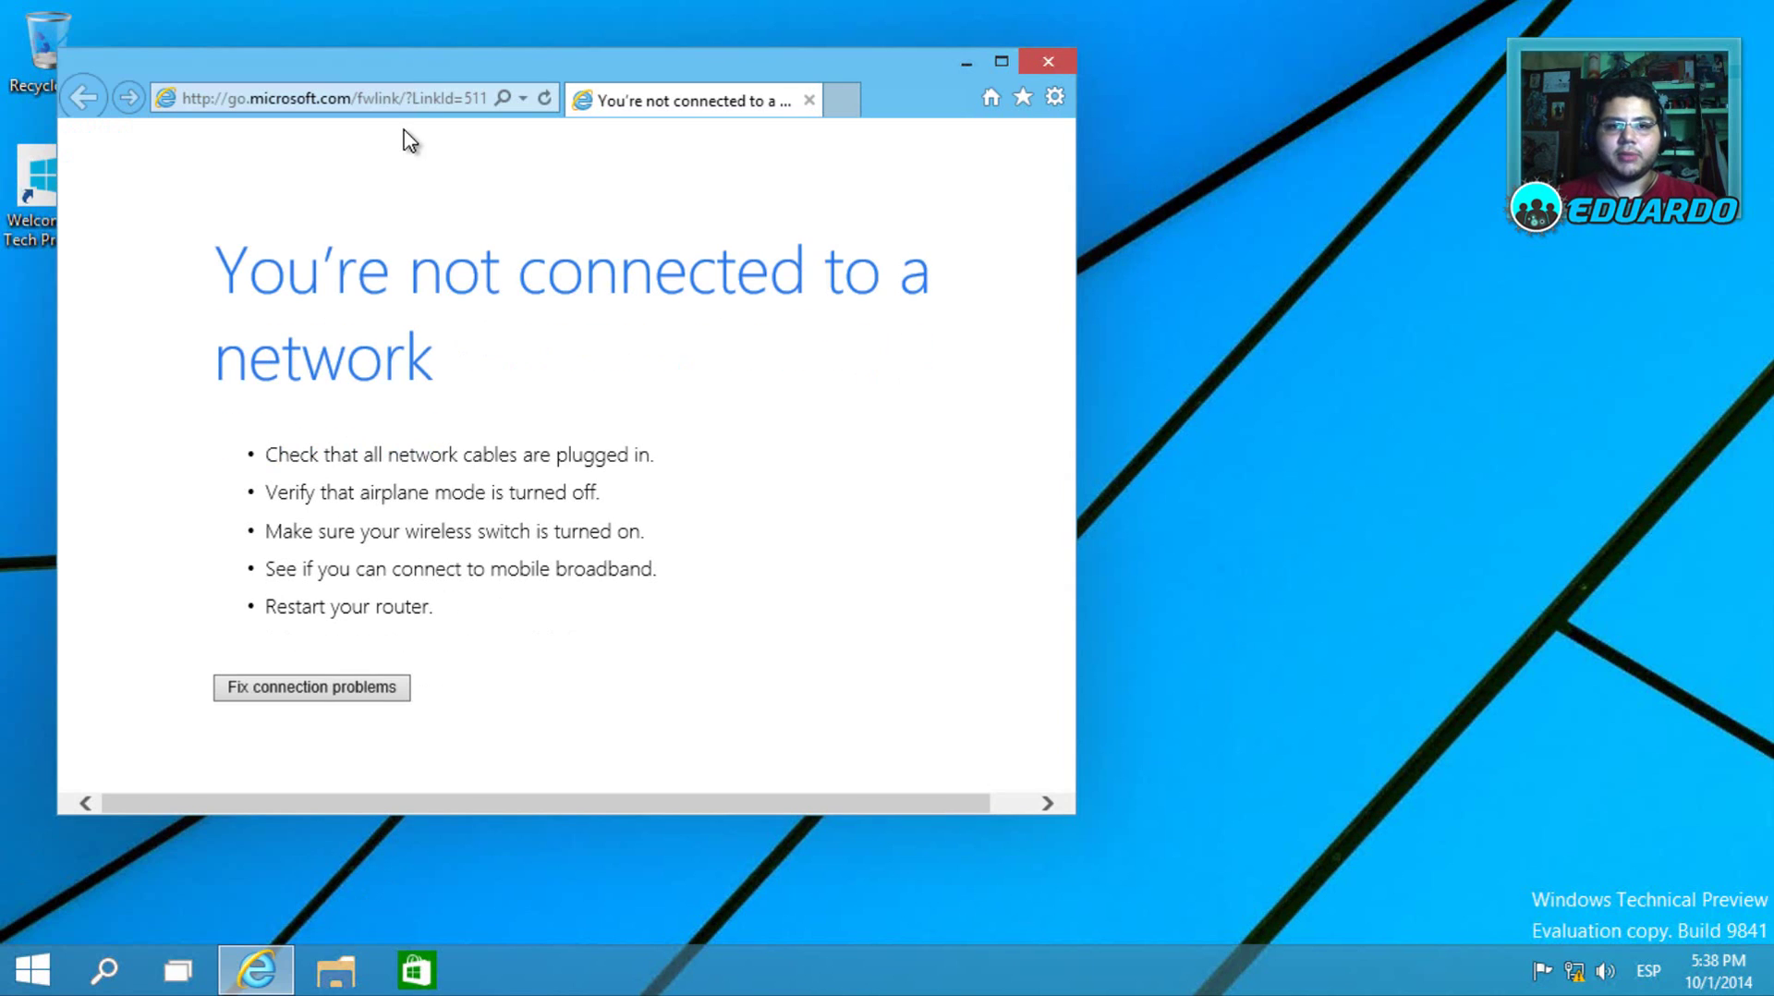
- Copy the page address from the address bar and close Internet Explorer
{"action": "left_click", "coordinate": [419, 96]}
{"action": "right_click", "coordinate": [418, 96]}
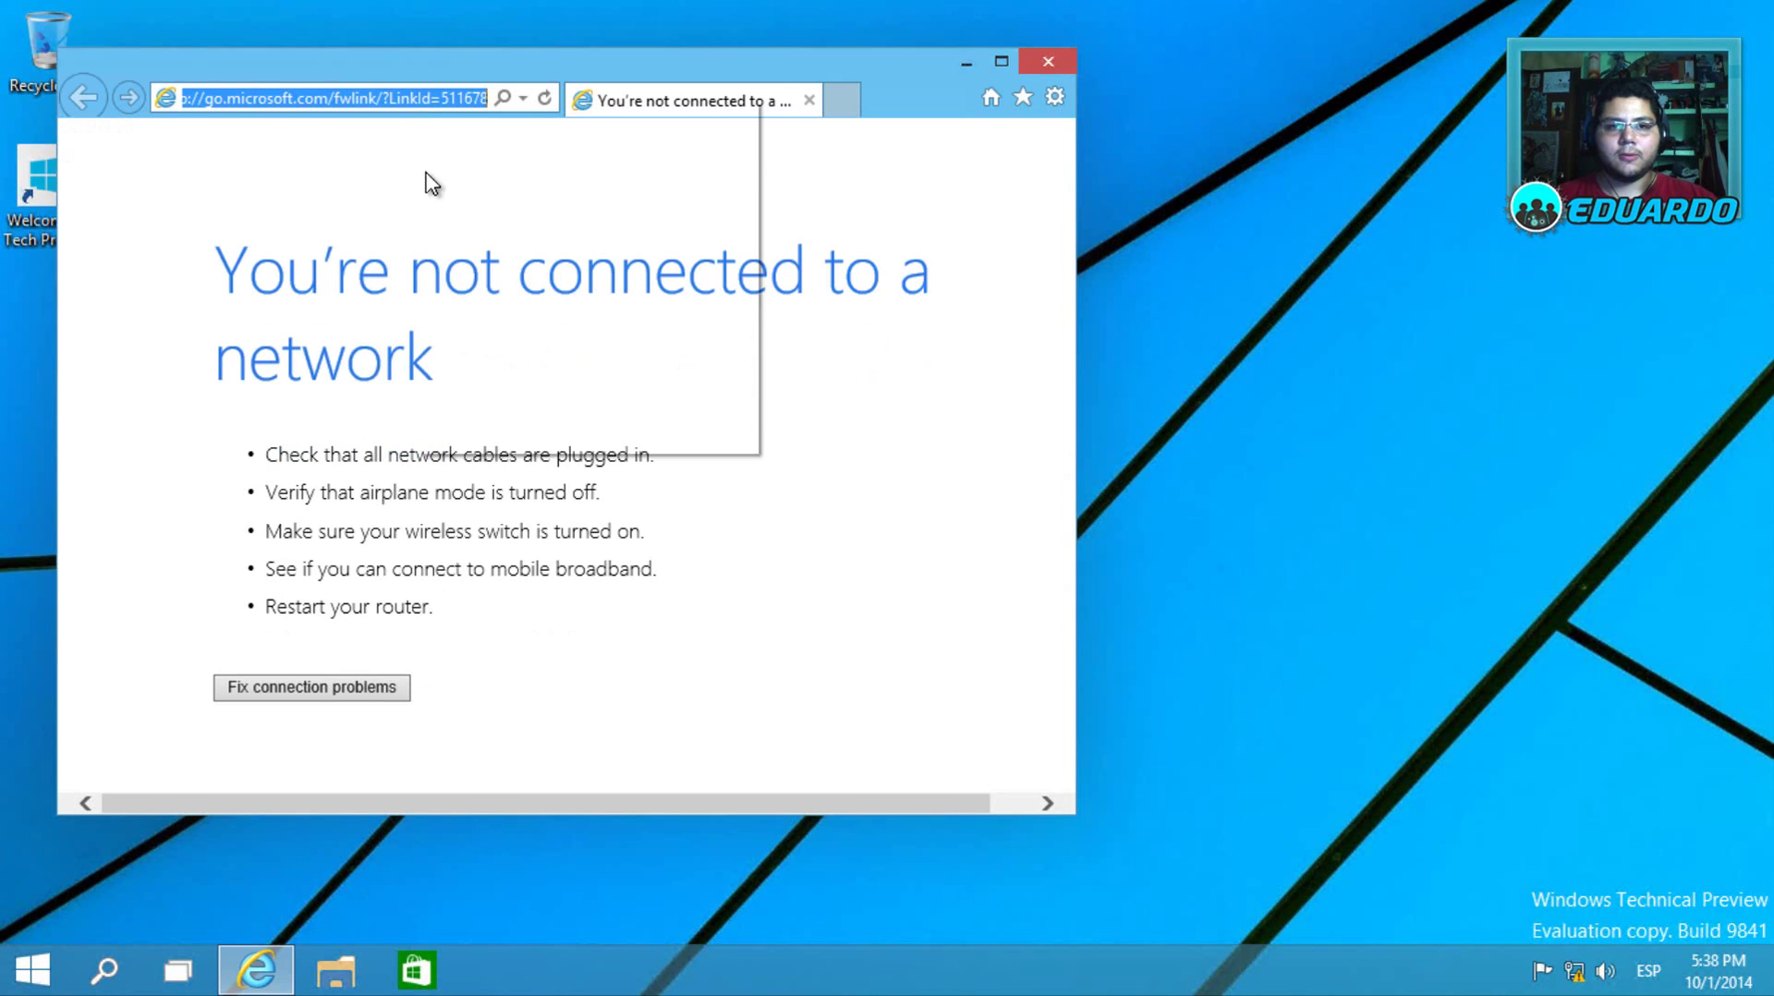
{"action": "left_click", "coordinate": [501, 191]}
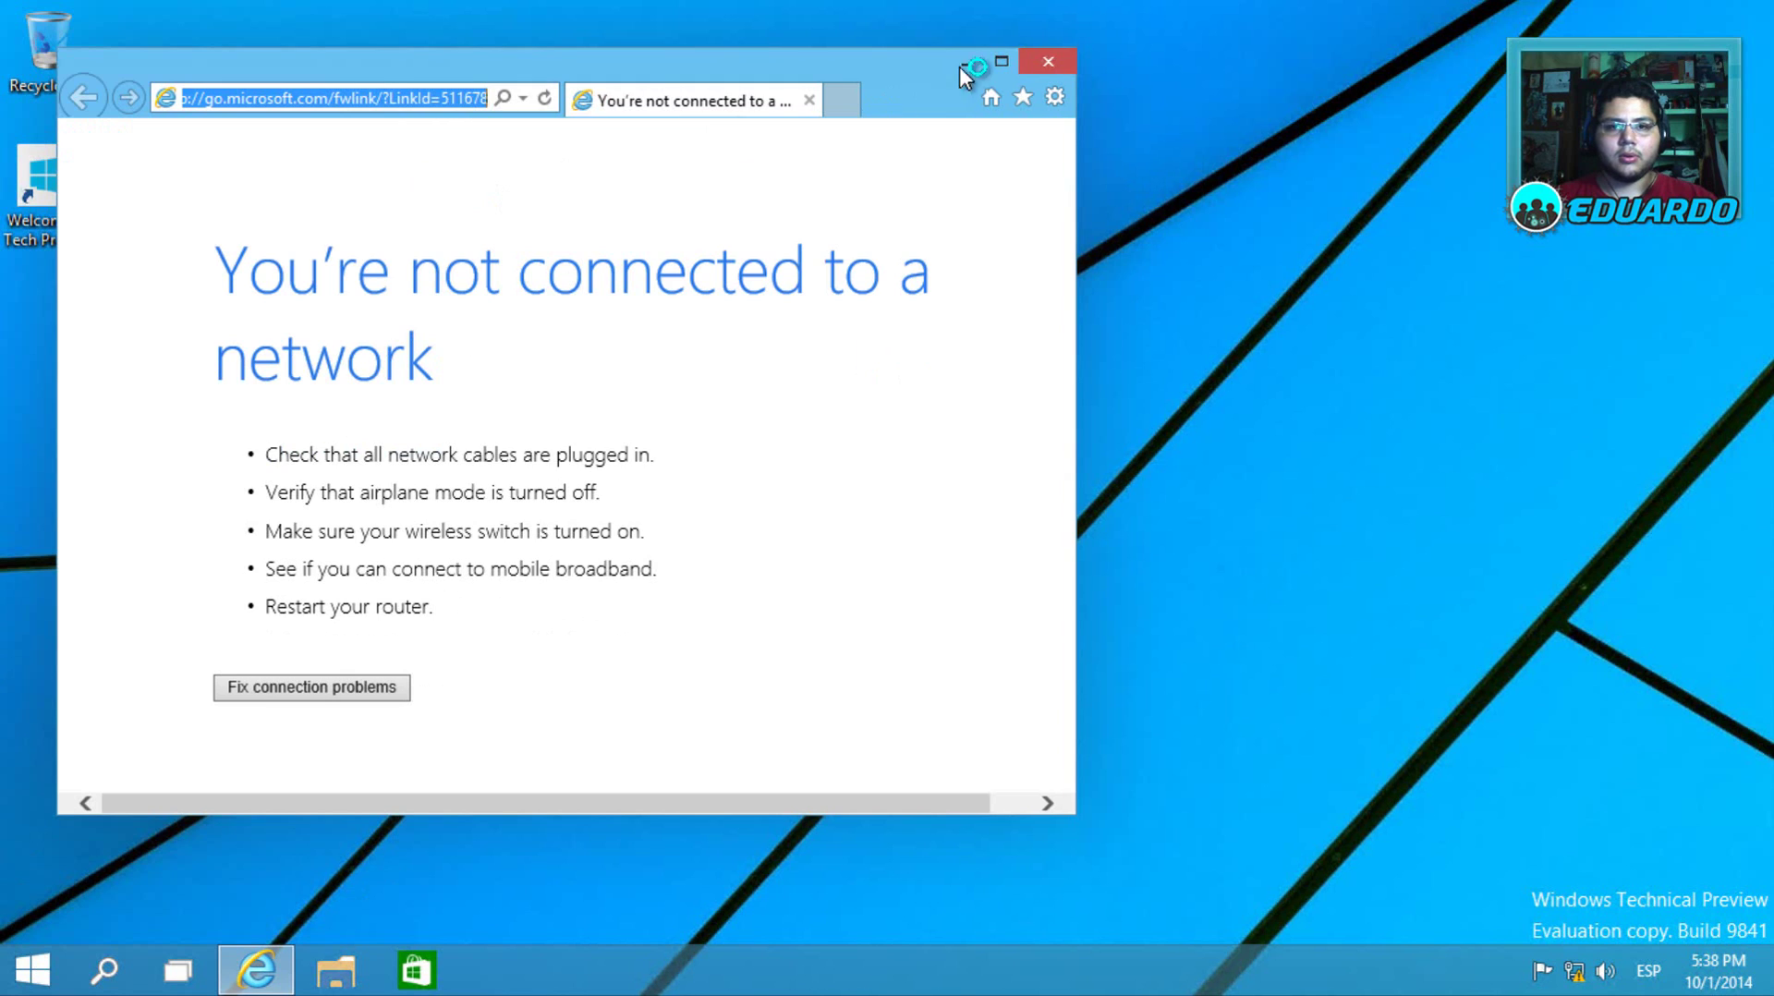
{"action": "left_click", "coordinate": [1046, 65]}
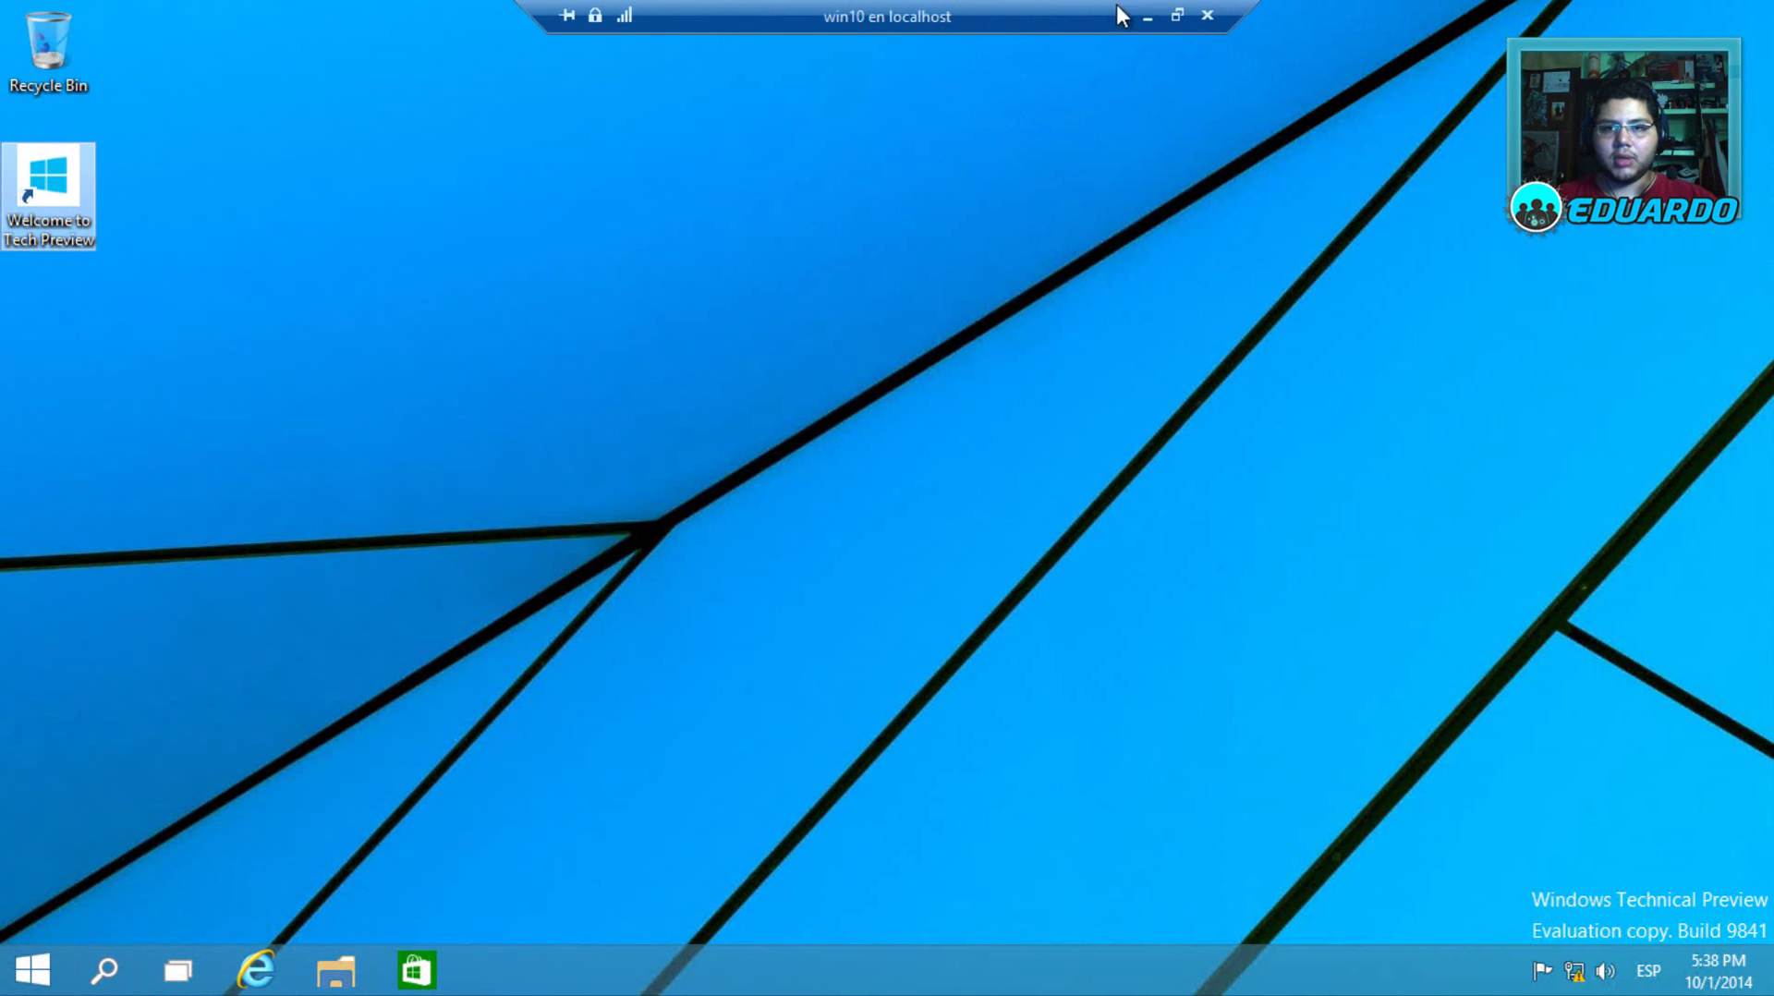
- Leave full screen and use Paste and go to load the copied link in the host's Chrome
{"action": "left_click", "coordinate": [1181, 16]}
{"action": "left_click", "coordinate": [427, 970]}
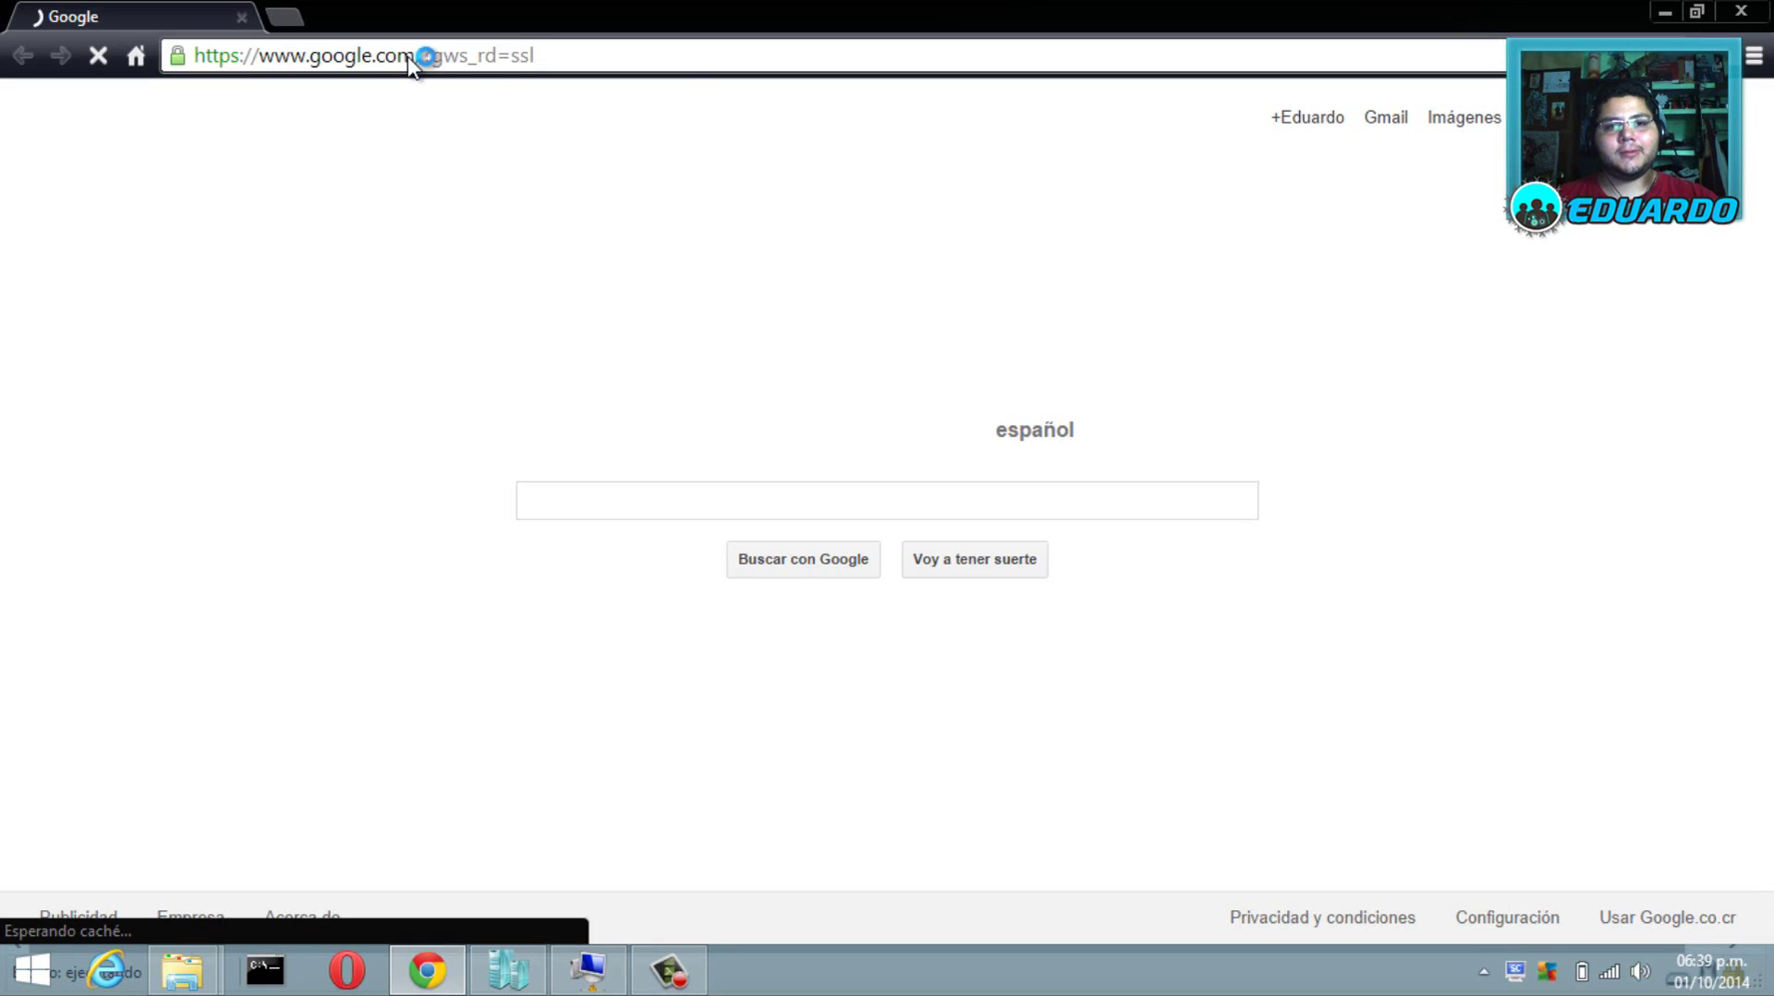
{"action": "right_click", "coordinate": [412, 56]}
{"action": "left_click", "coordinate": [506, 210]}
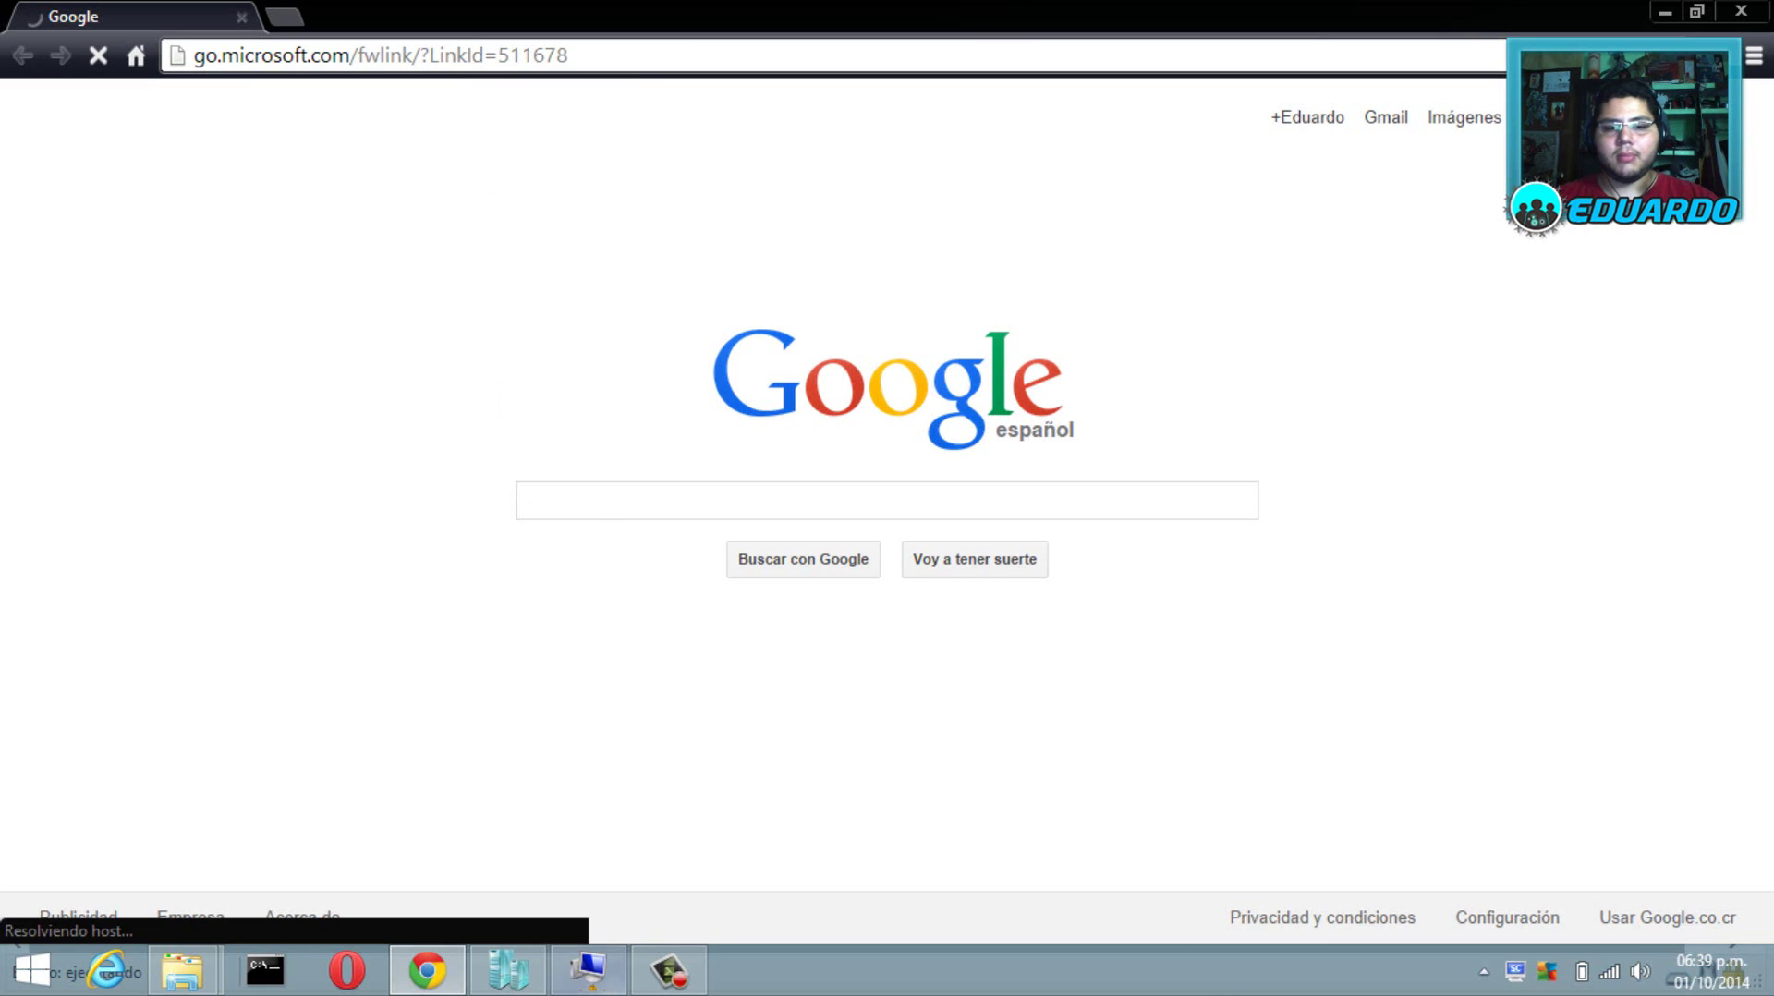
- Return to the virtual machine and switch it to View > Full Screen Mode
{"action": "left_click", "coordinate": [589, 970]}
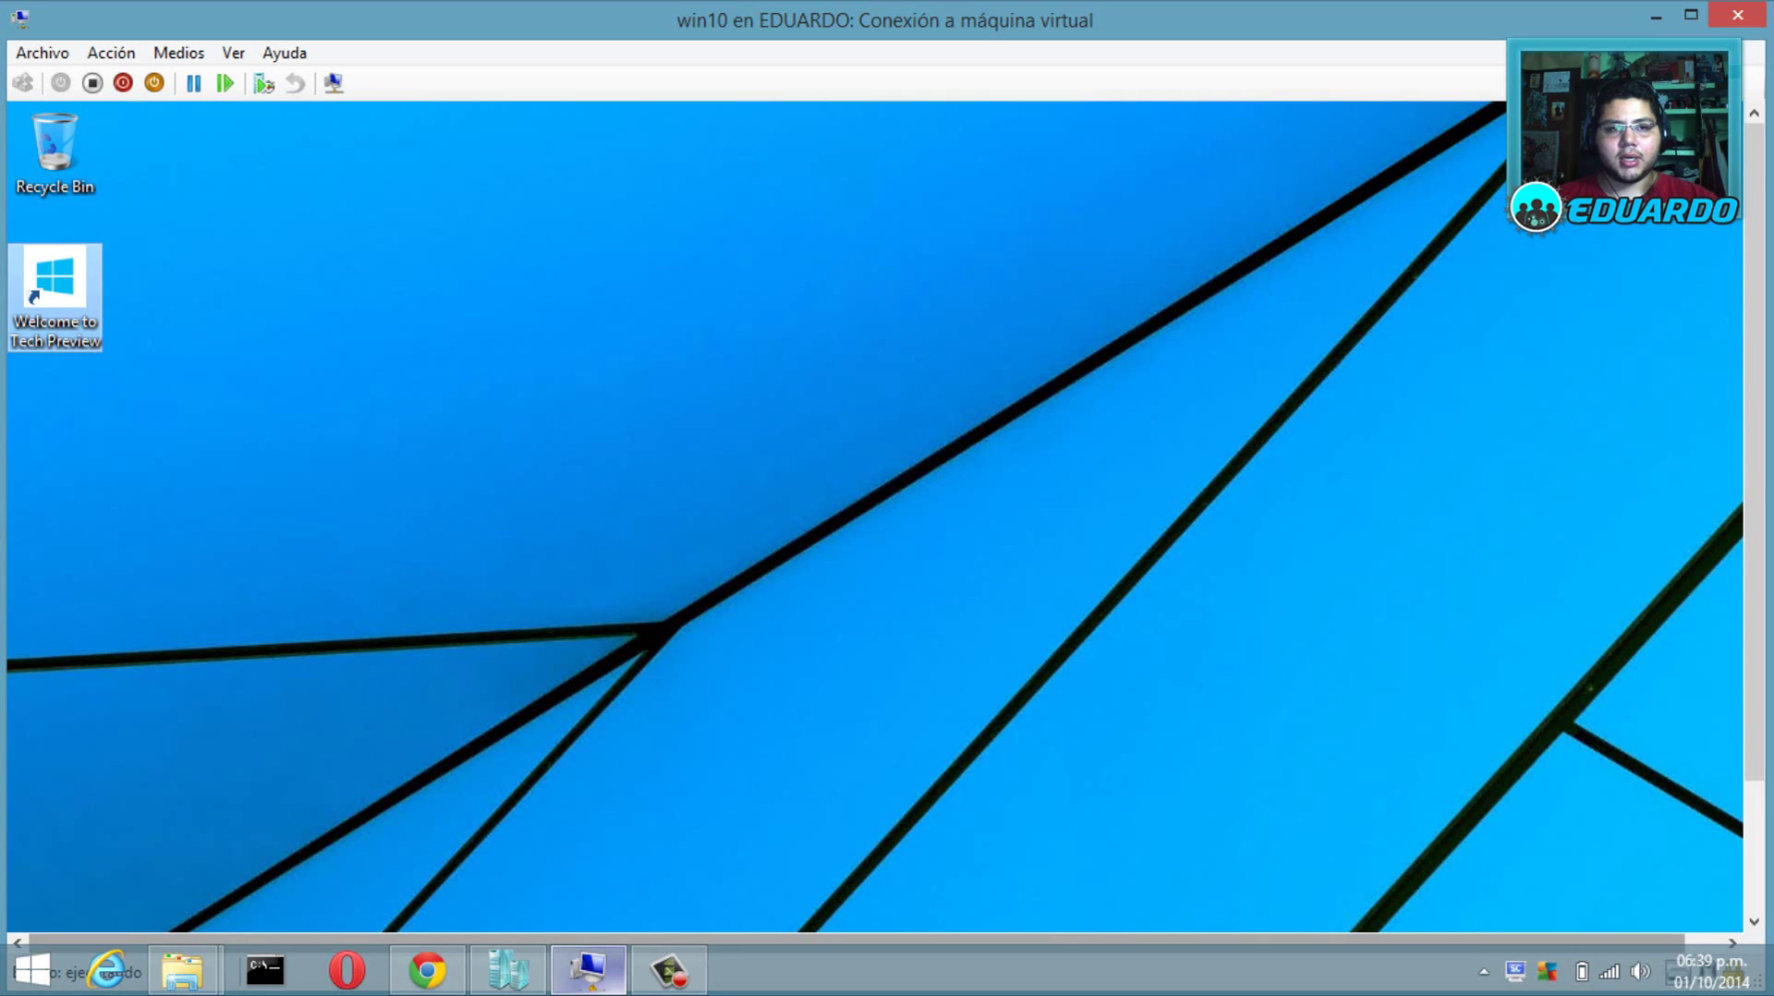
{"action": "left_click", "coordinate": [233, 52]}
{"action": "left_click", "coordinate": [282, 82]}
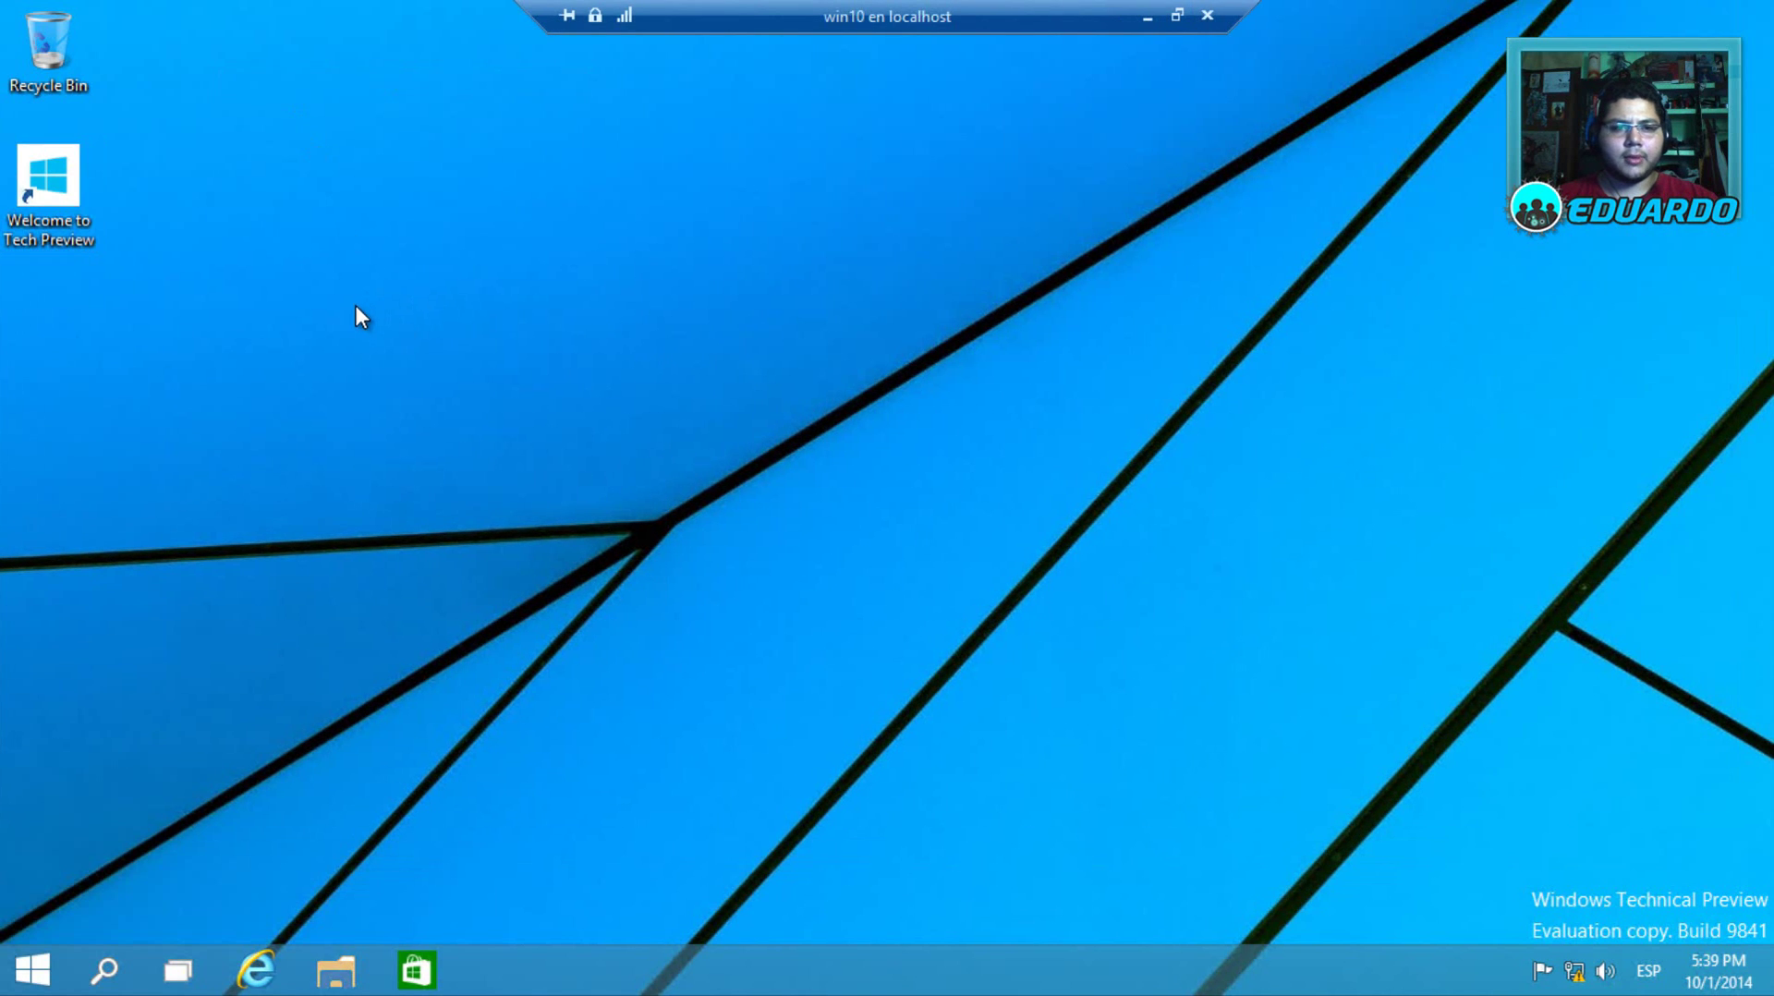
- Open Start and the Win+X power-user list, then choose Personalize from the desktop's right-click menu
{"action": "left_click", "coordinate": [32, 969]}
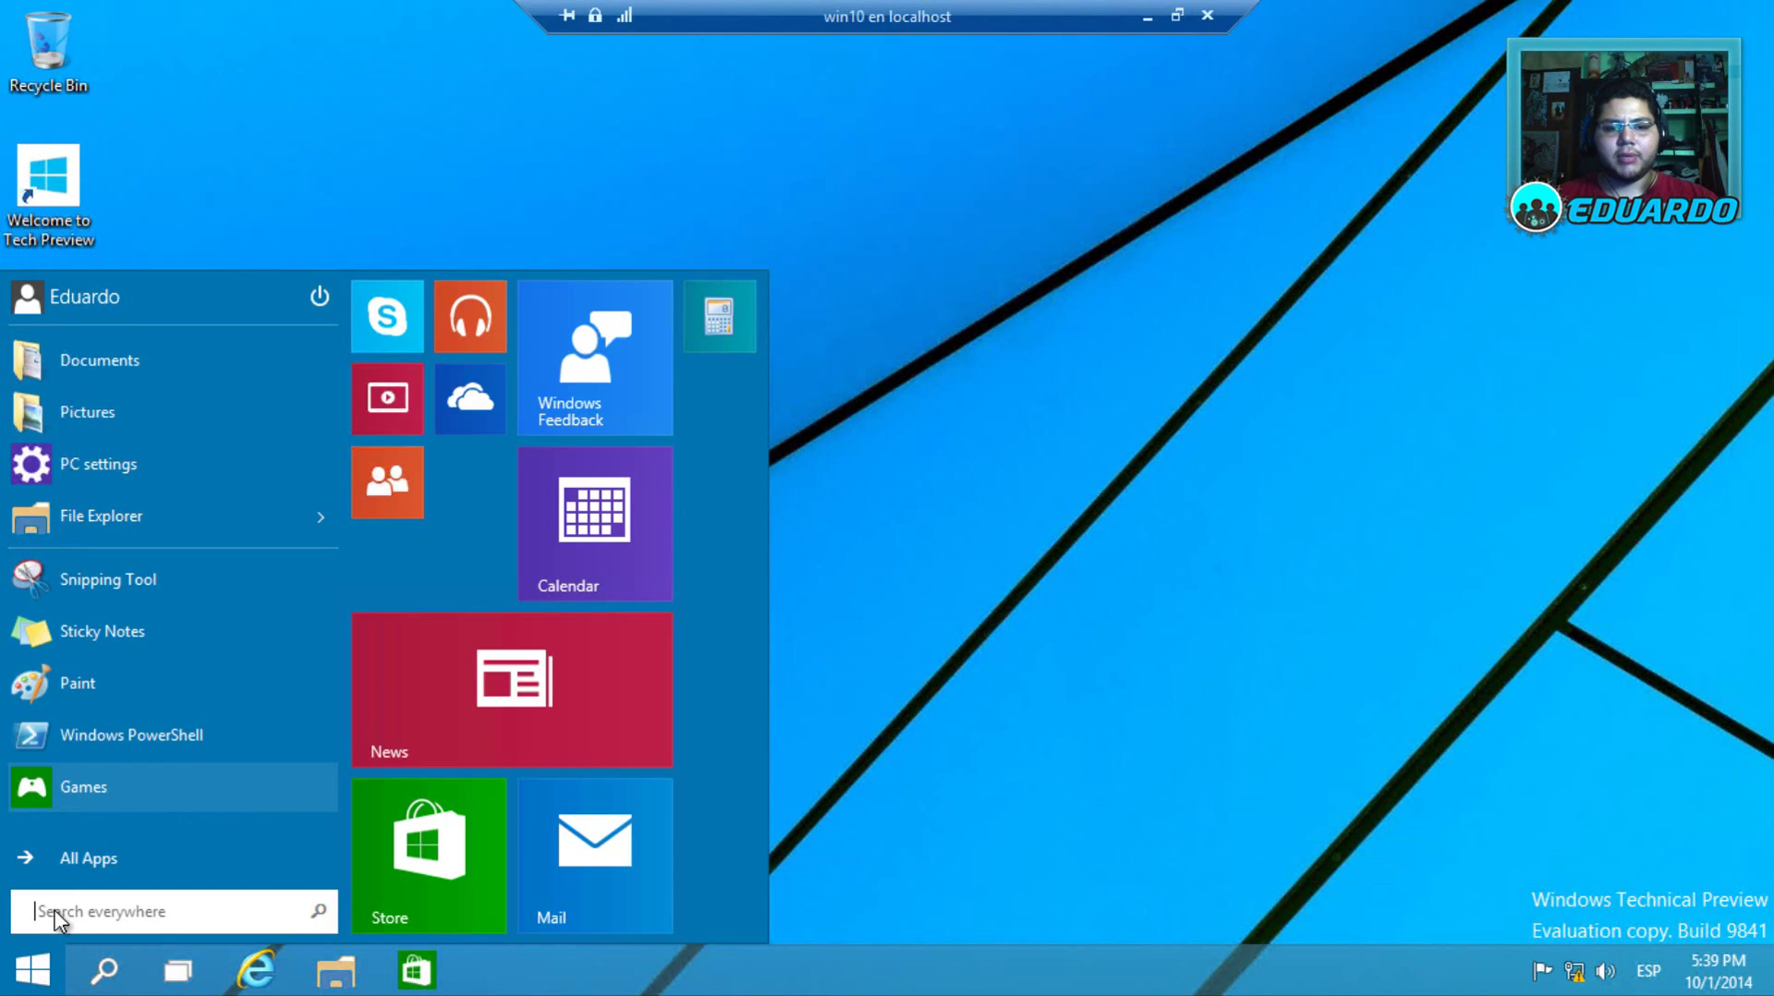
{"action": "left_click", "coordinate": [23, 981]}
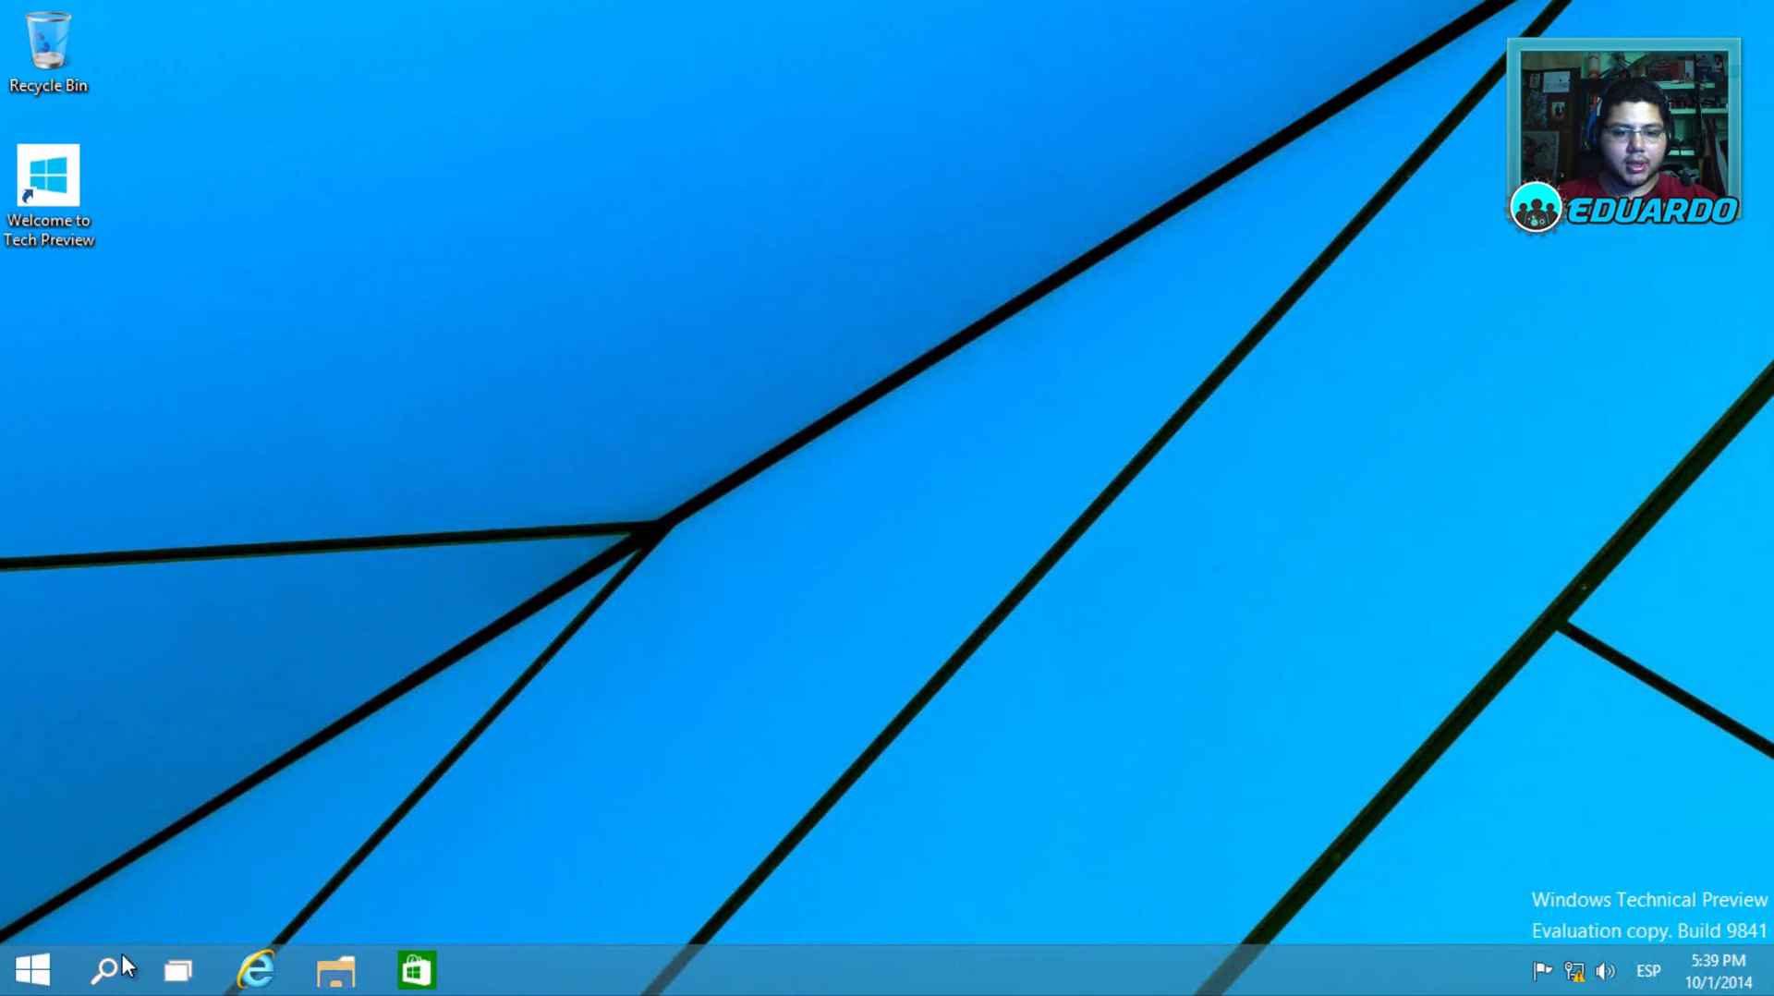
{"action": "left_click", "coordinate": [32, 969]}
{"action": "right_click", "coordinate": [21, 975]}
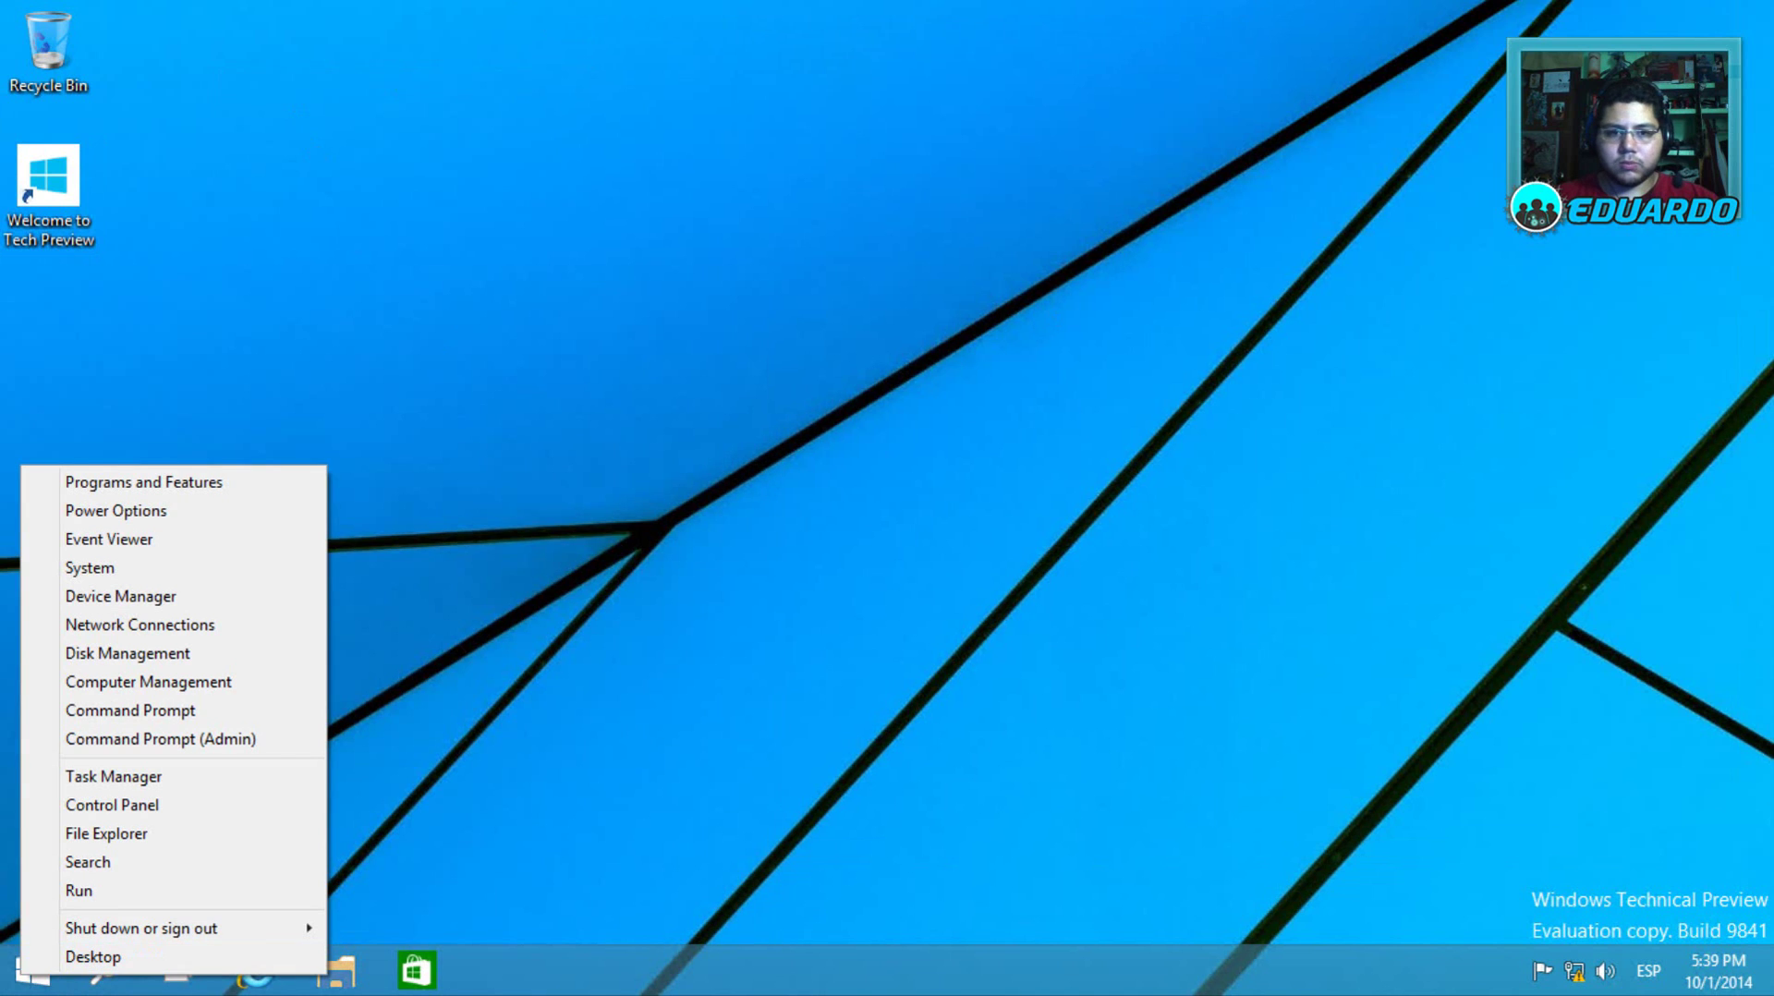
{"action": "left_click", "coordinate": [573, 518]}
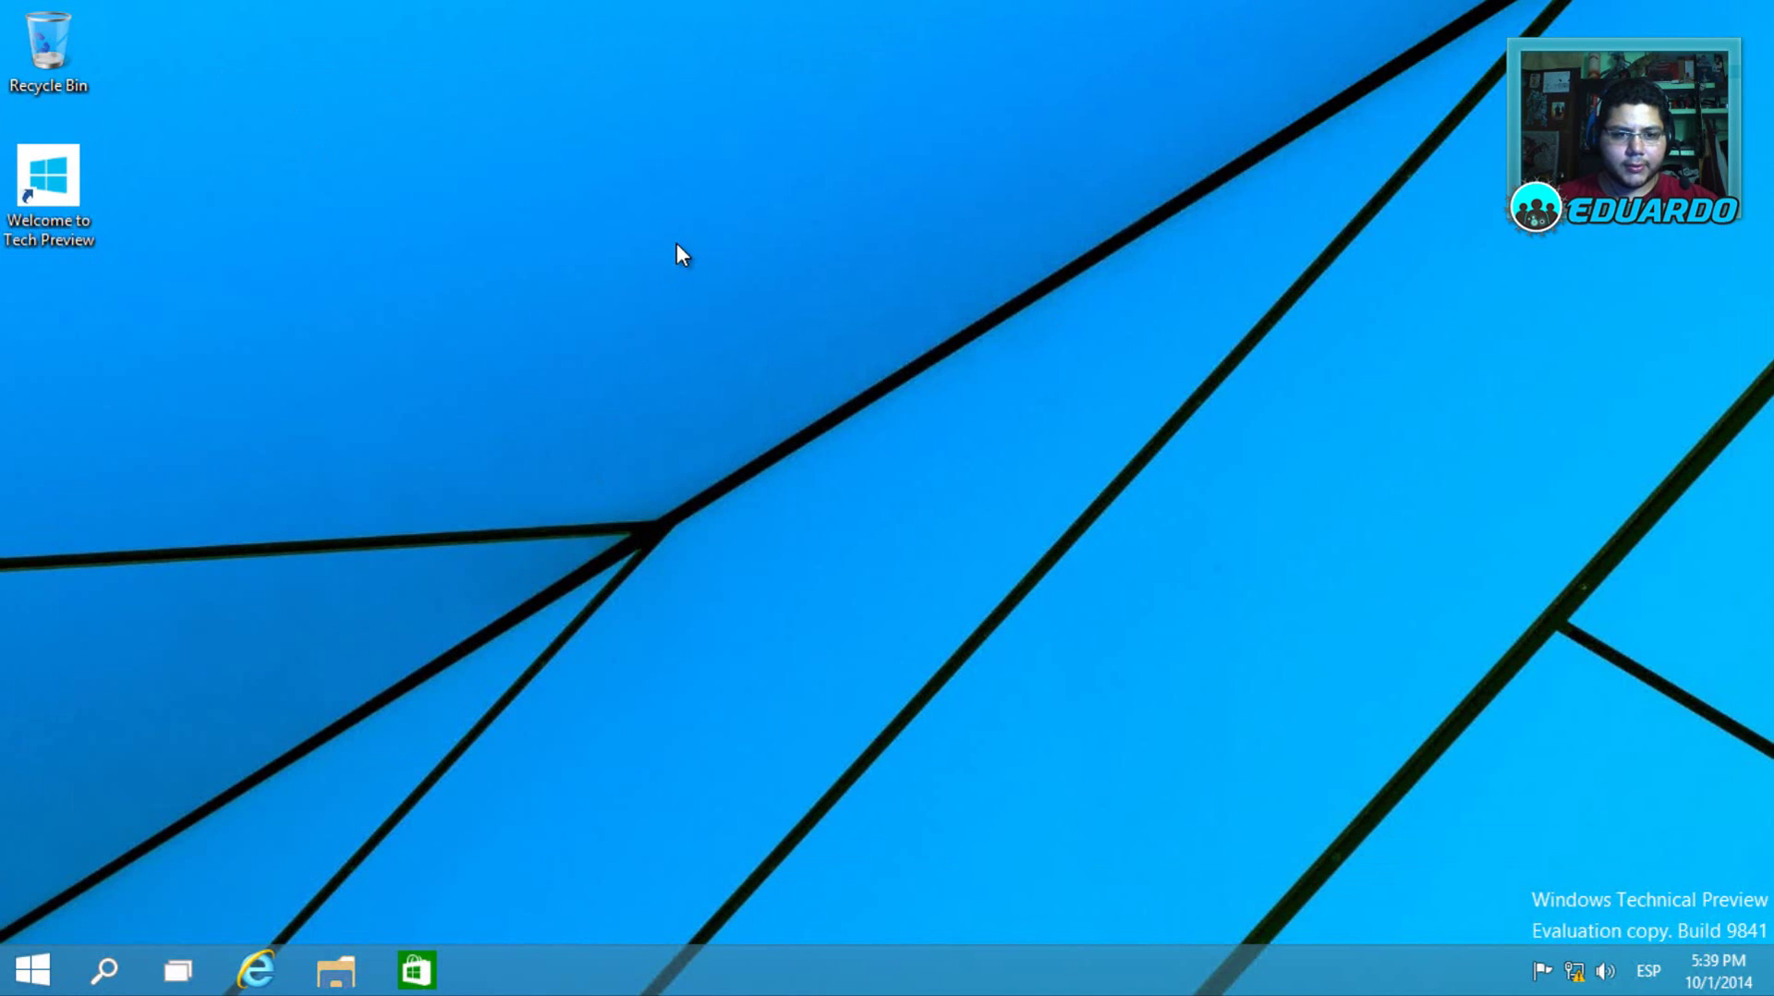
{"action": "right_click", "coordinate": [750, 467]}
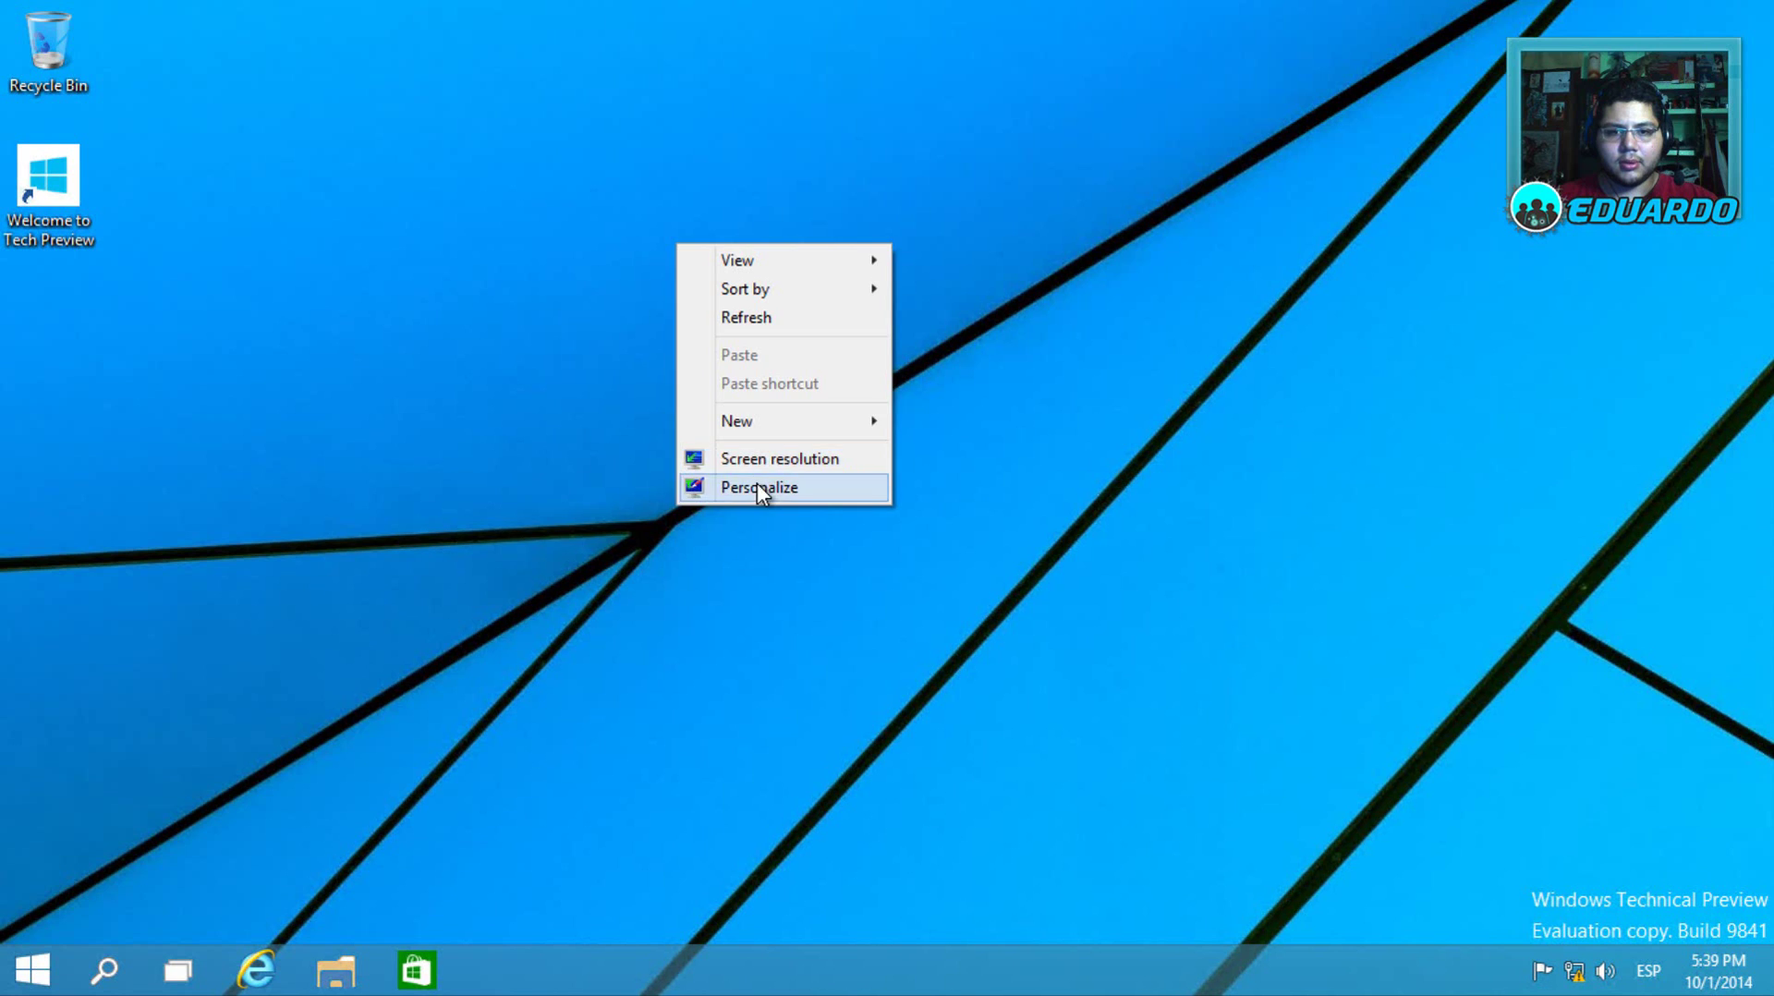
{"action": "left_click", "coordinate": [764, 489]}
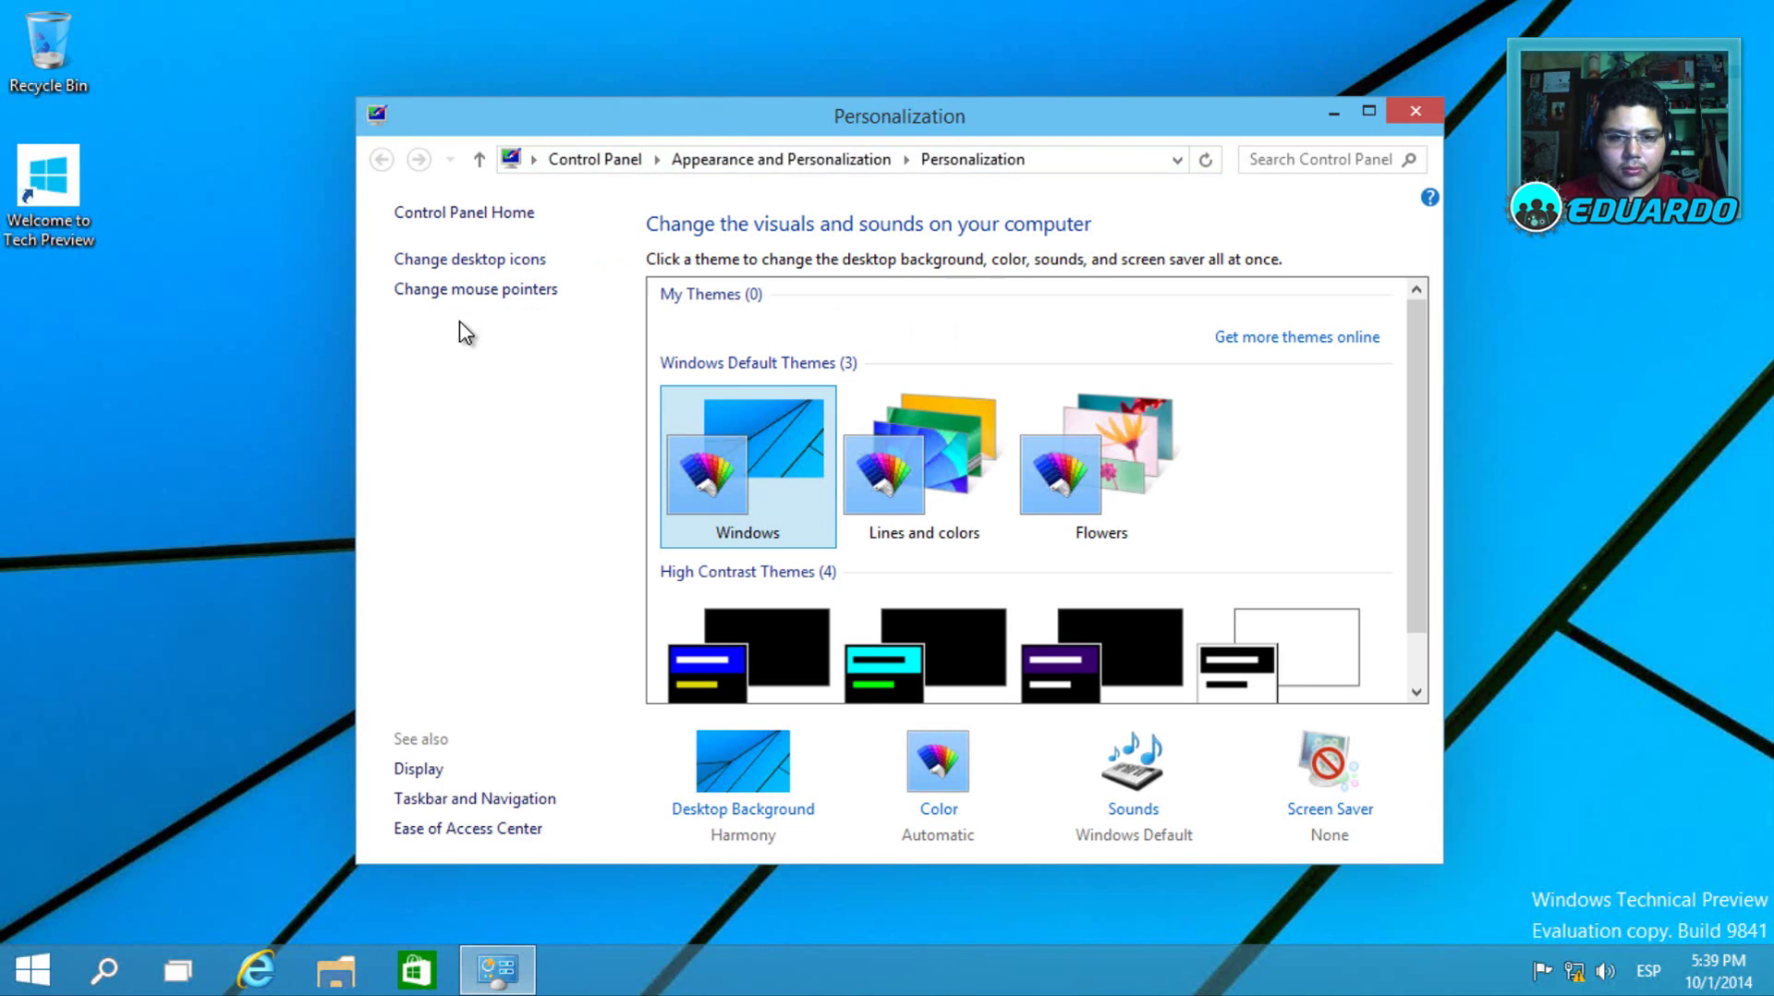
- Open Taskbar and Navigation properties, close Personalization, and browse the Navigation settings
{"action": "left_click", "coordinate": [469, 810]}
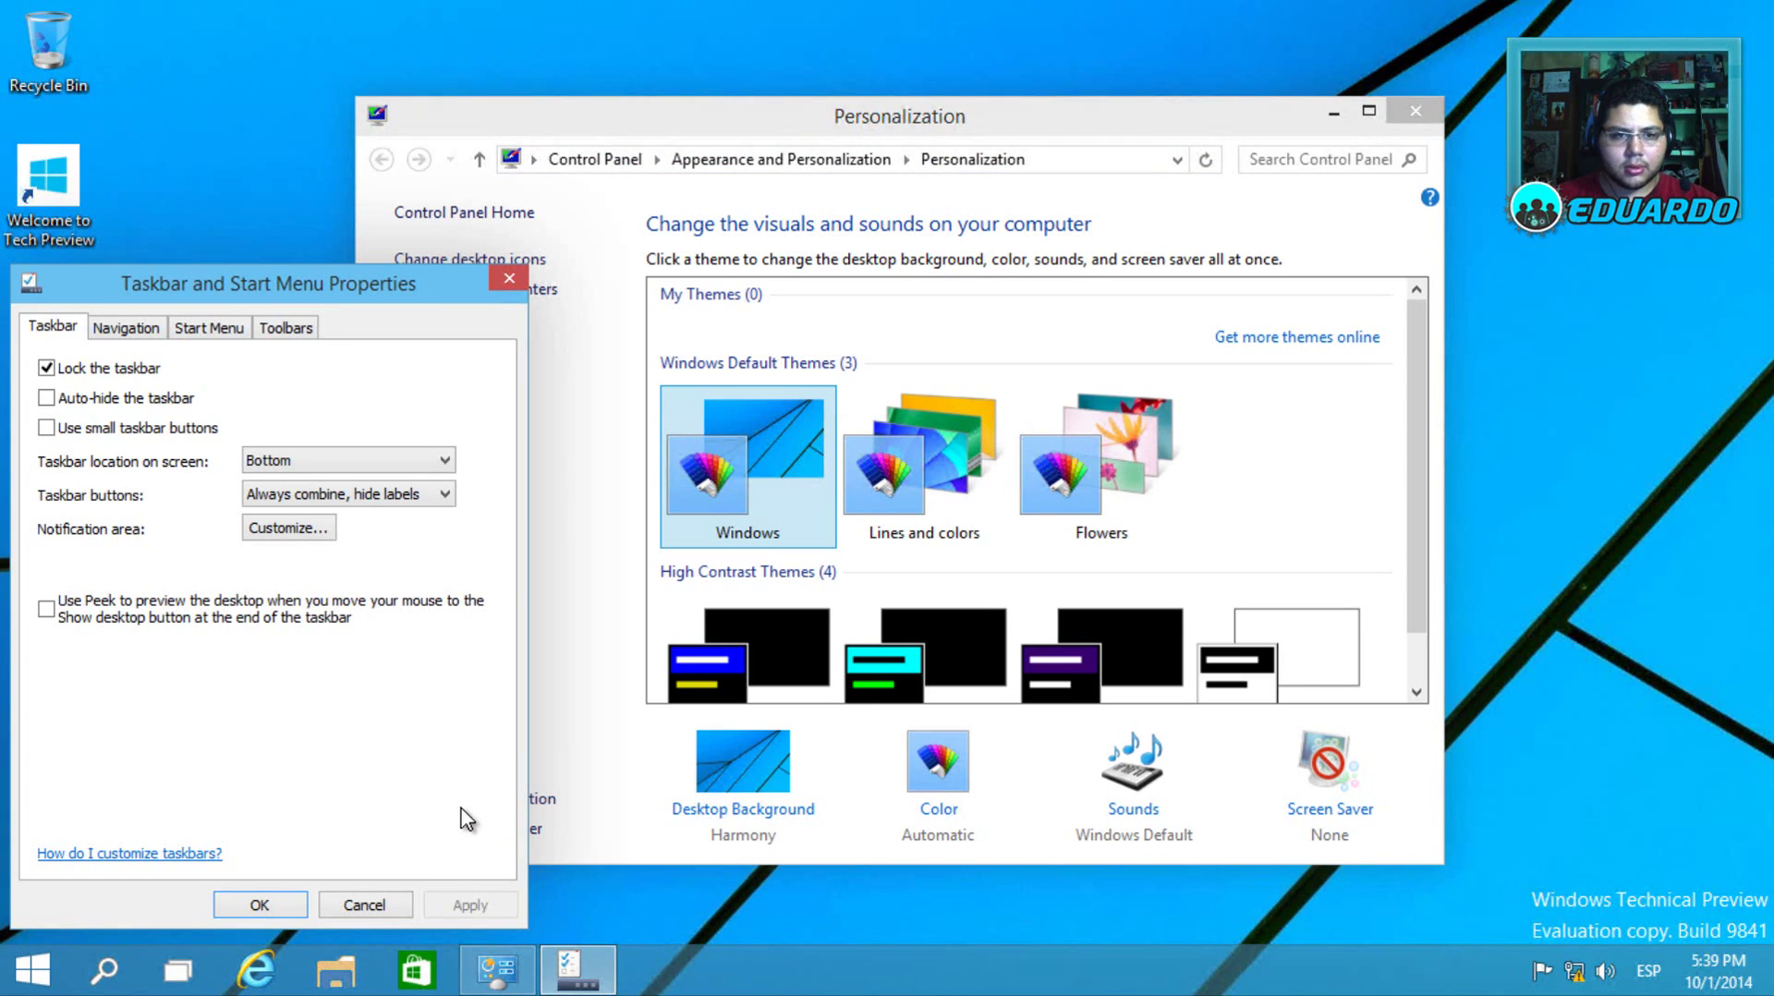
{"action": "left_click_drag", "start_coordinate": [864, 120], "coordinate": [1036, 100]}
{"action": "key", "text": "alt+F4"}
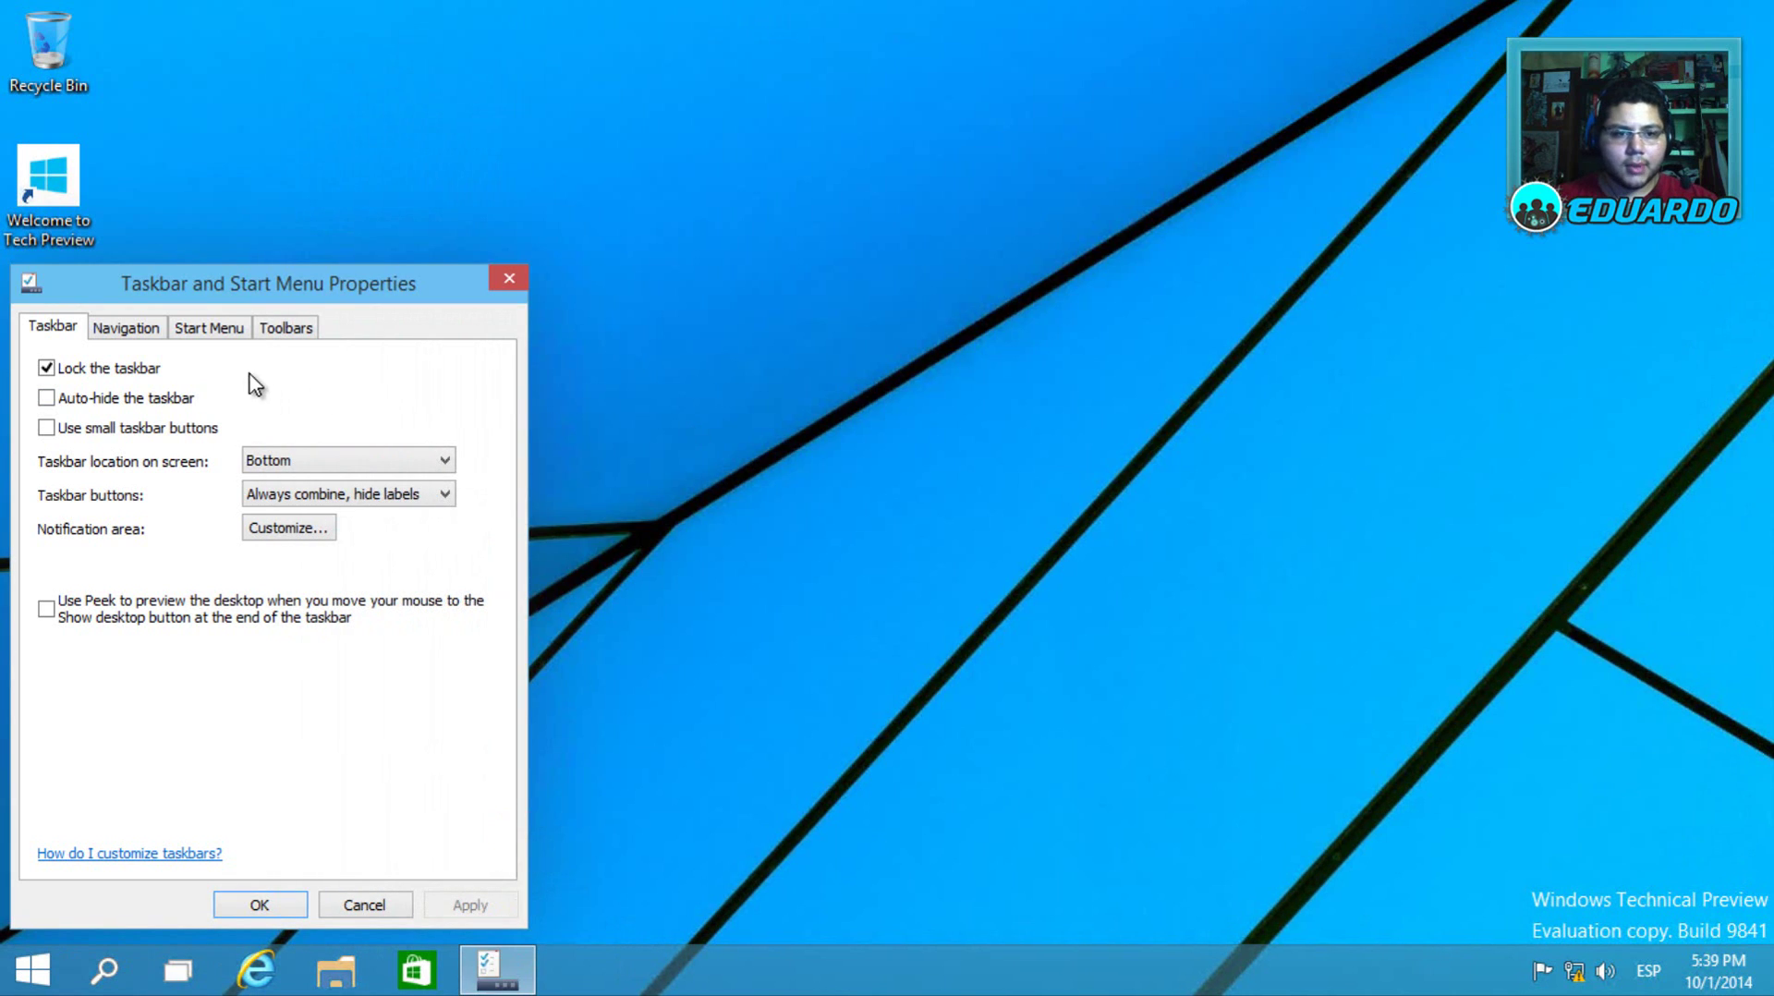
{"action": "left_click", "coordinate": [130, 333]}
{"action": "left_click", "coordinate": [52, 332]}
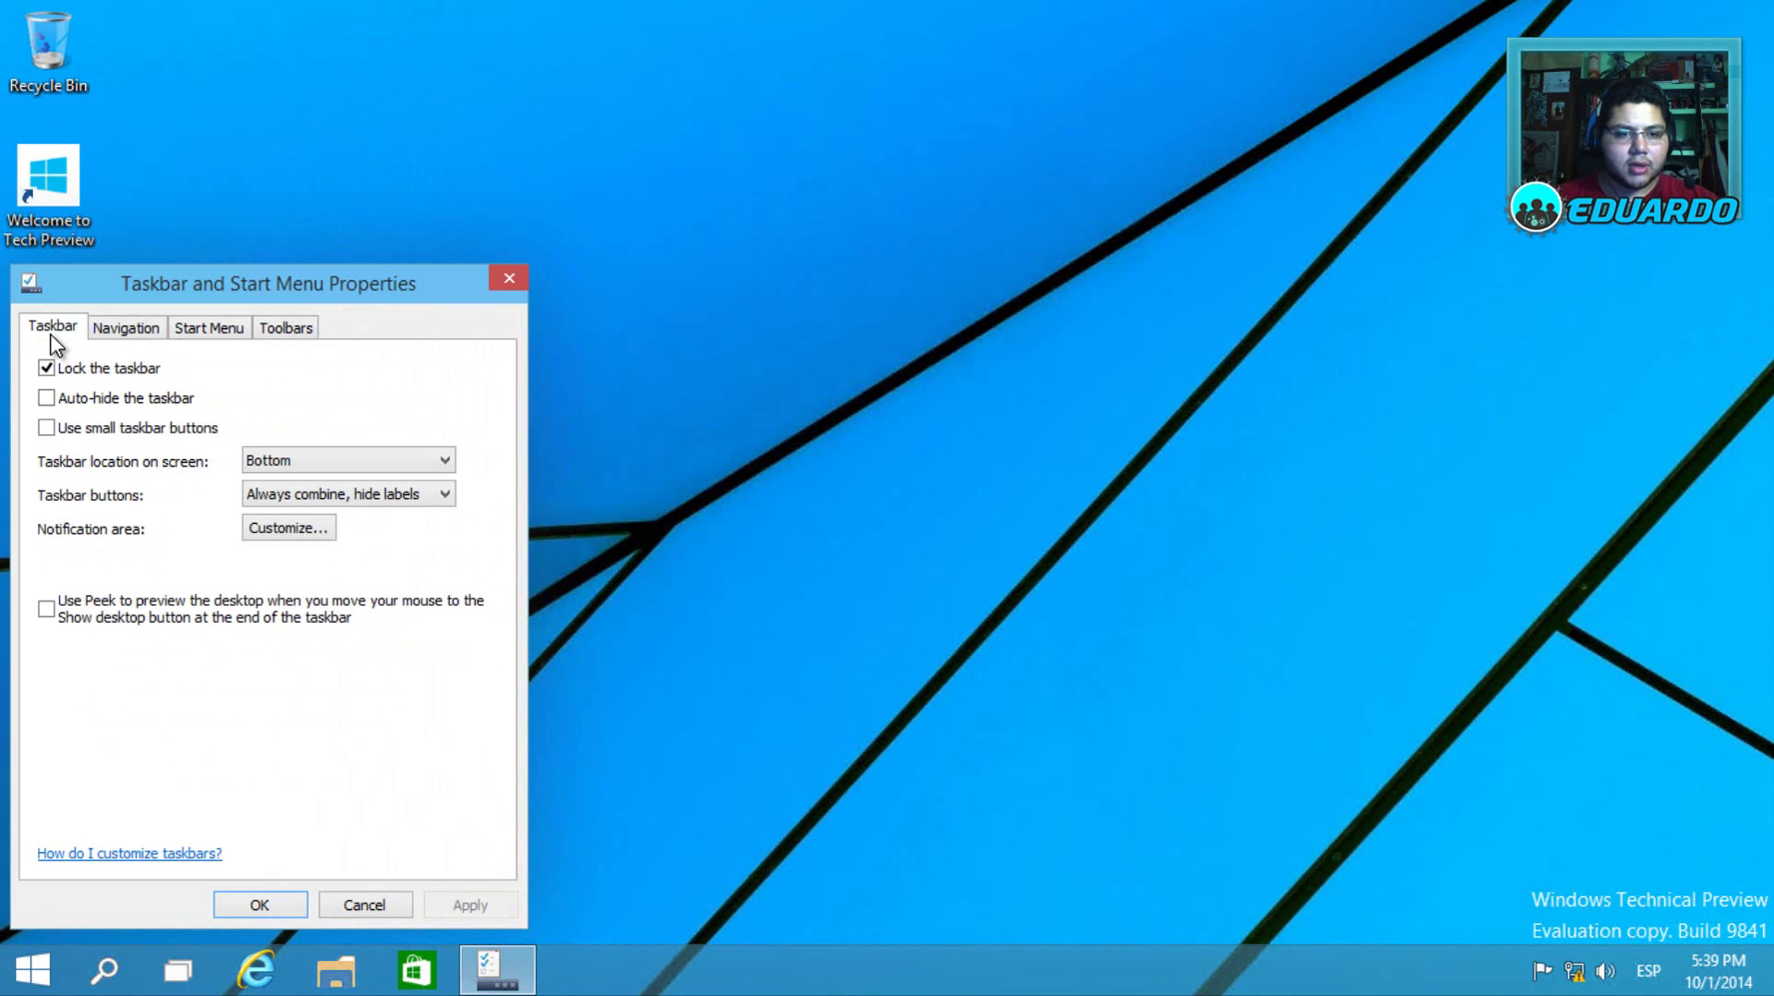
{"action": "left_click", "coordinate": [129, 332]}
- Reopen the taskbar properties from the taskbar and view the Start Menu settings
{"action": "right_click", "coordinate": [855, 975]}
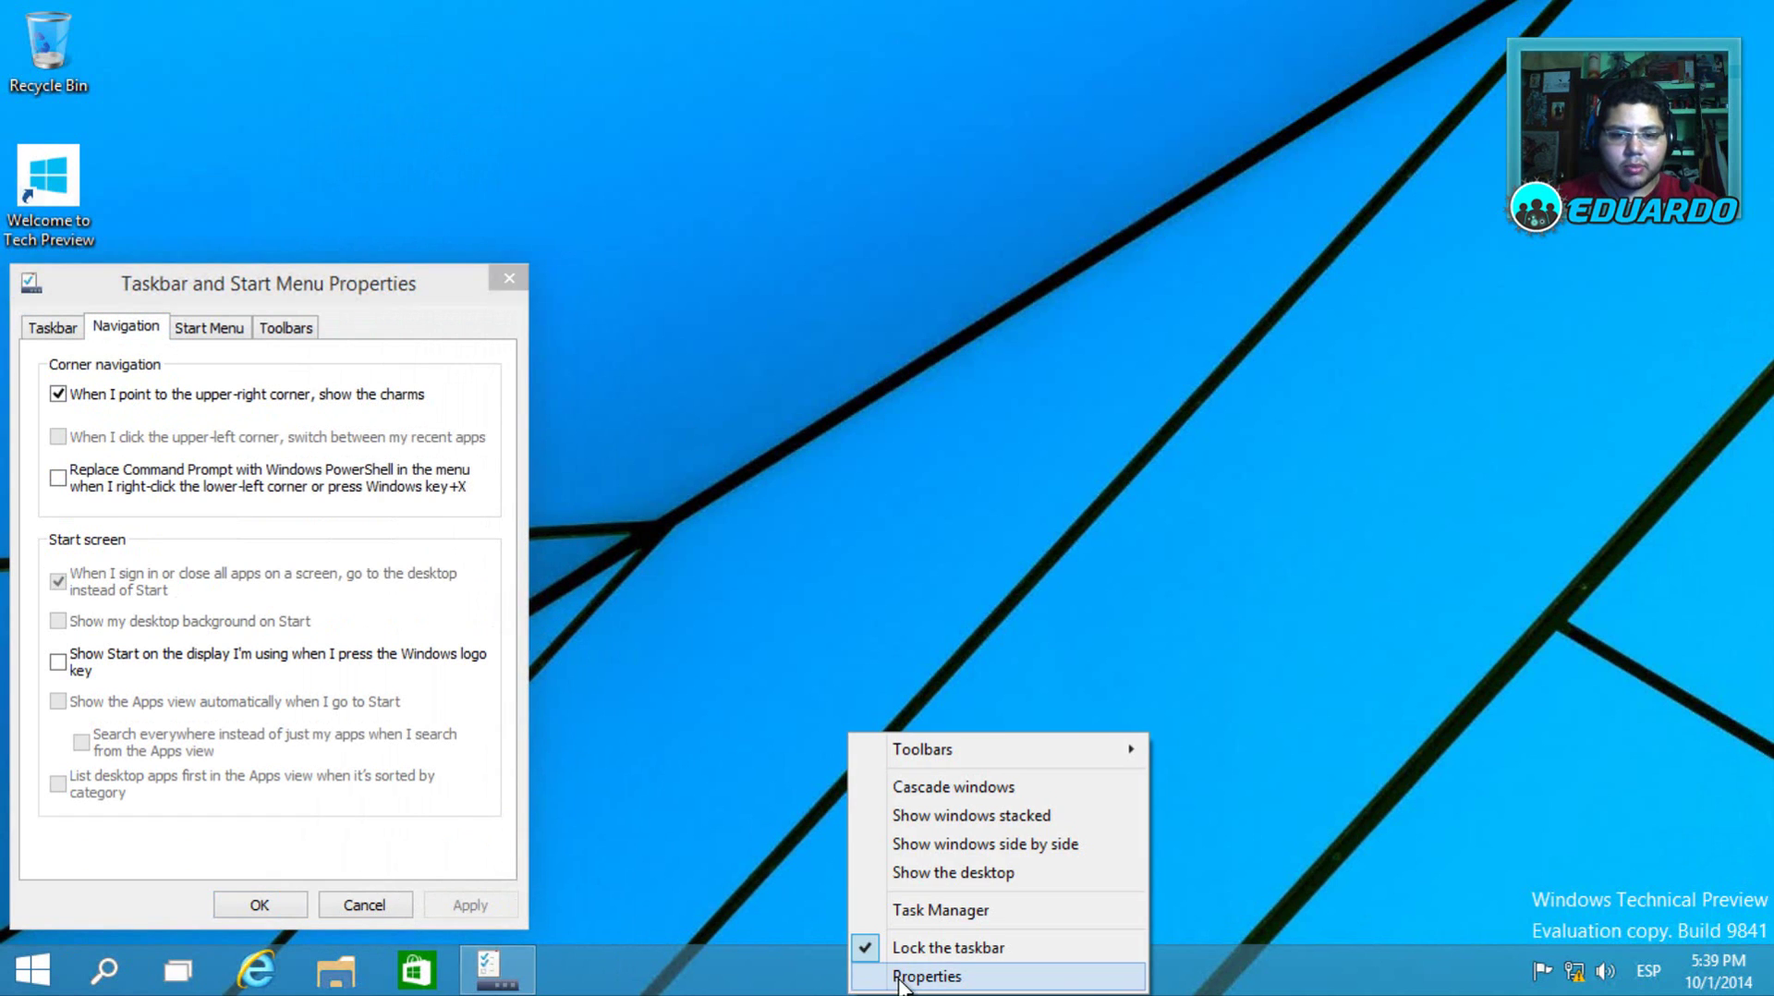
{"action": "left_click", "coordinate": [891, 980]}
{"action": "left_click", "coordinate": [209, 329]}
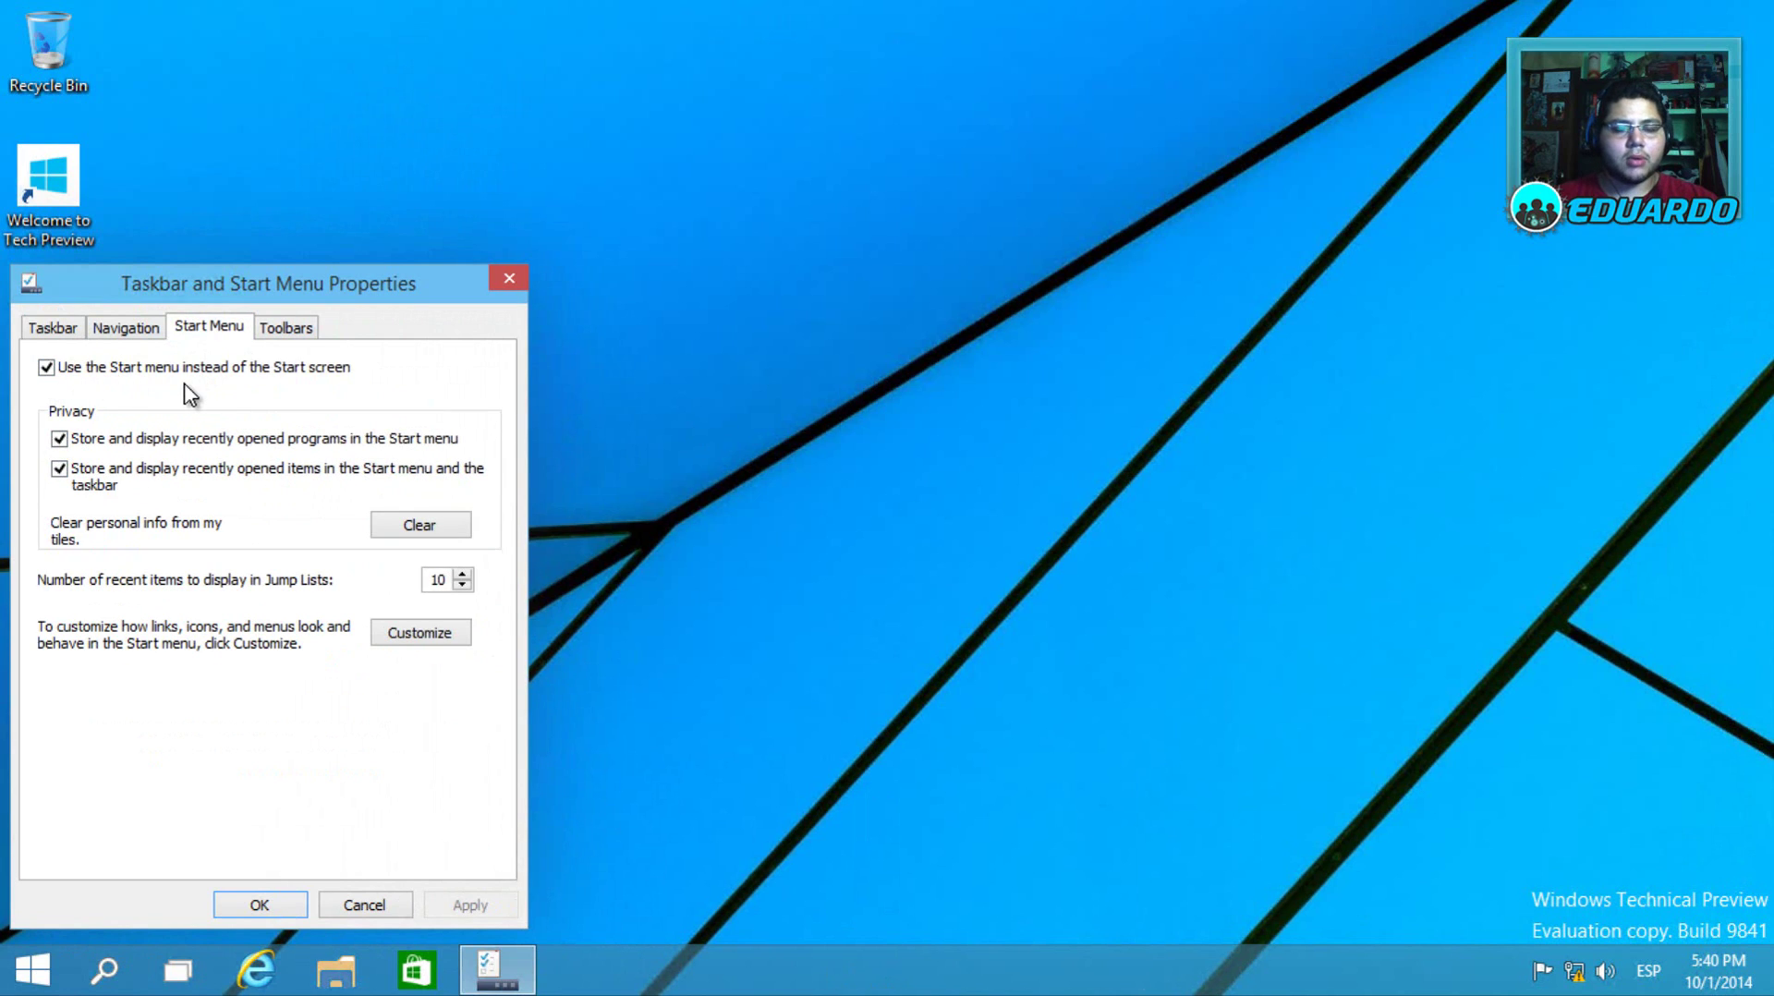
{"action": "left_click", "coordinate": [27, 971]}
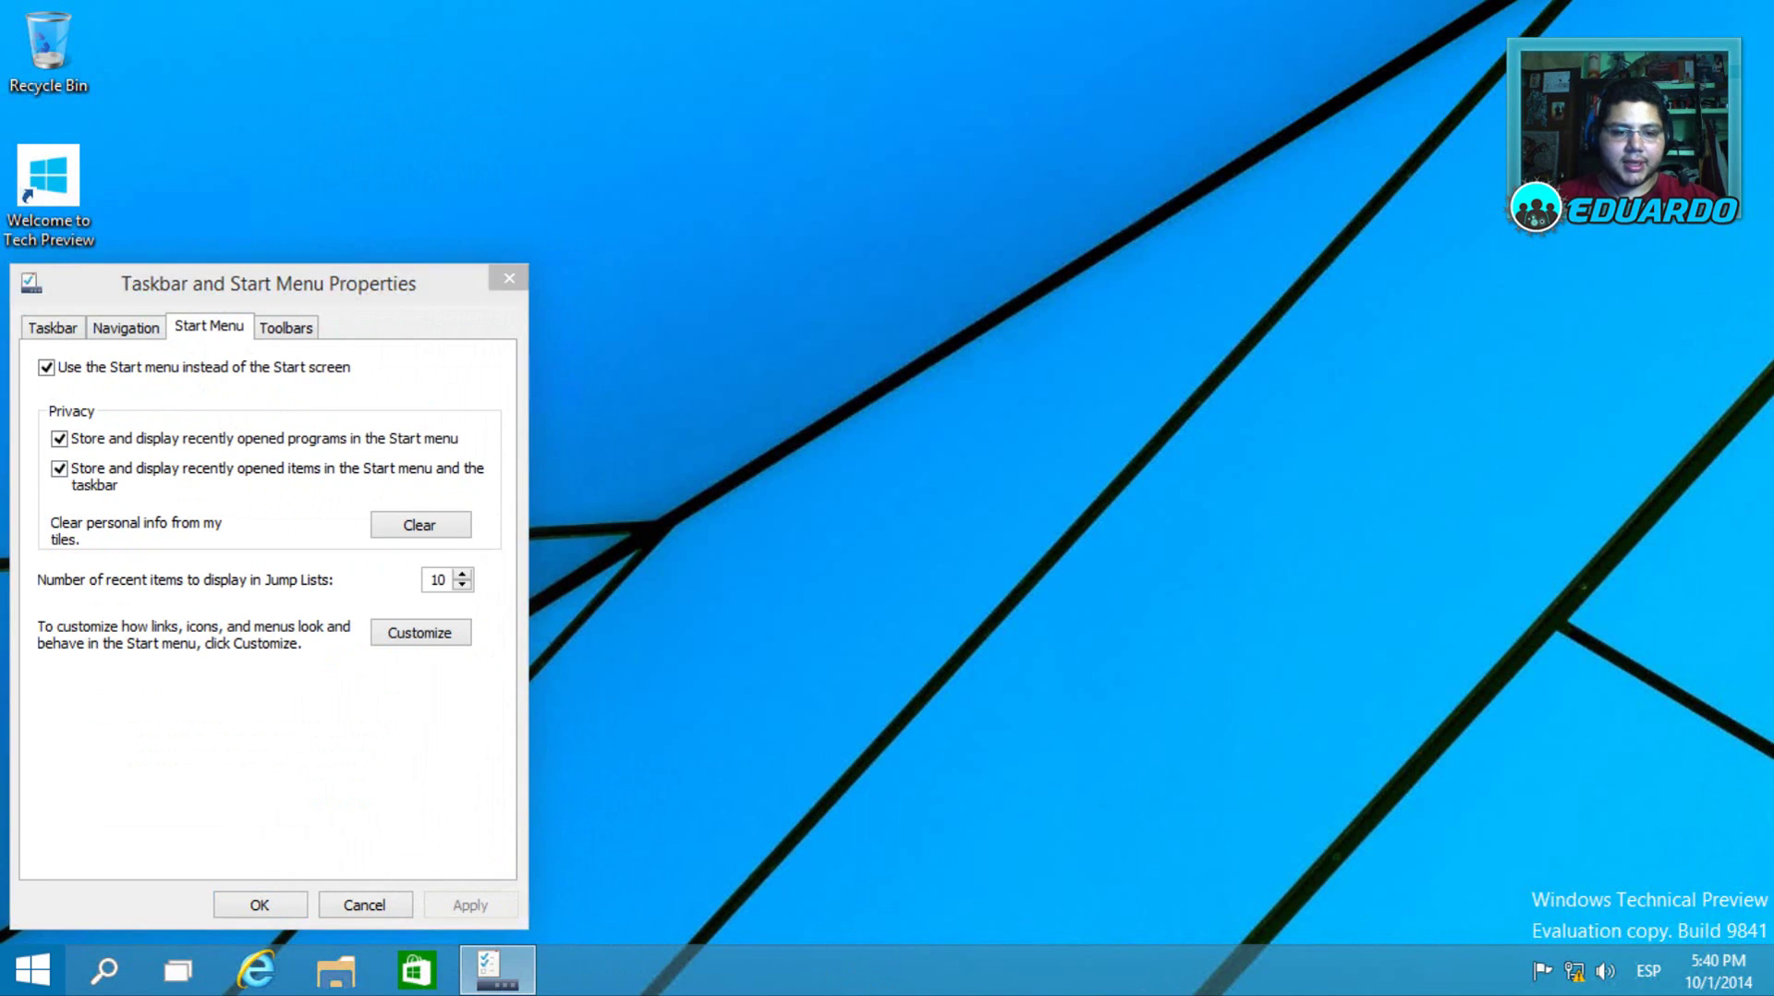
{"action": "left_click", "coordinate": [30, 970]}
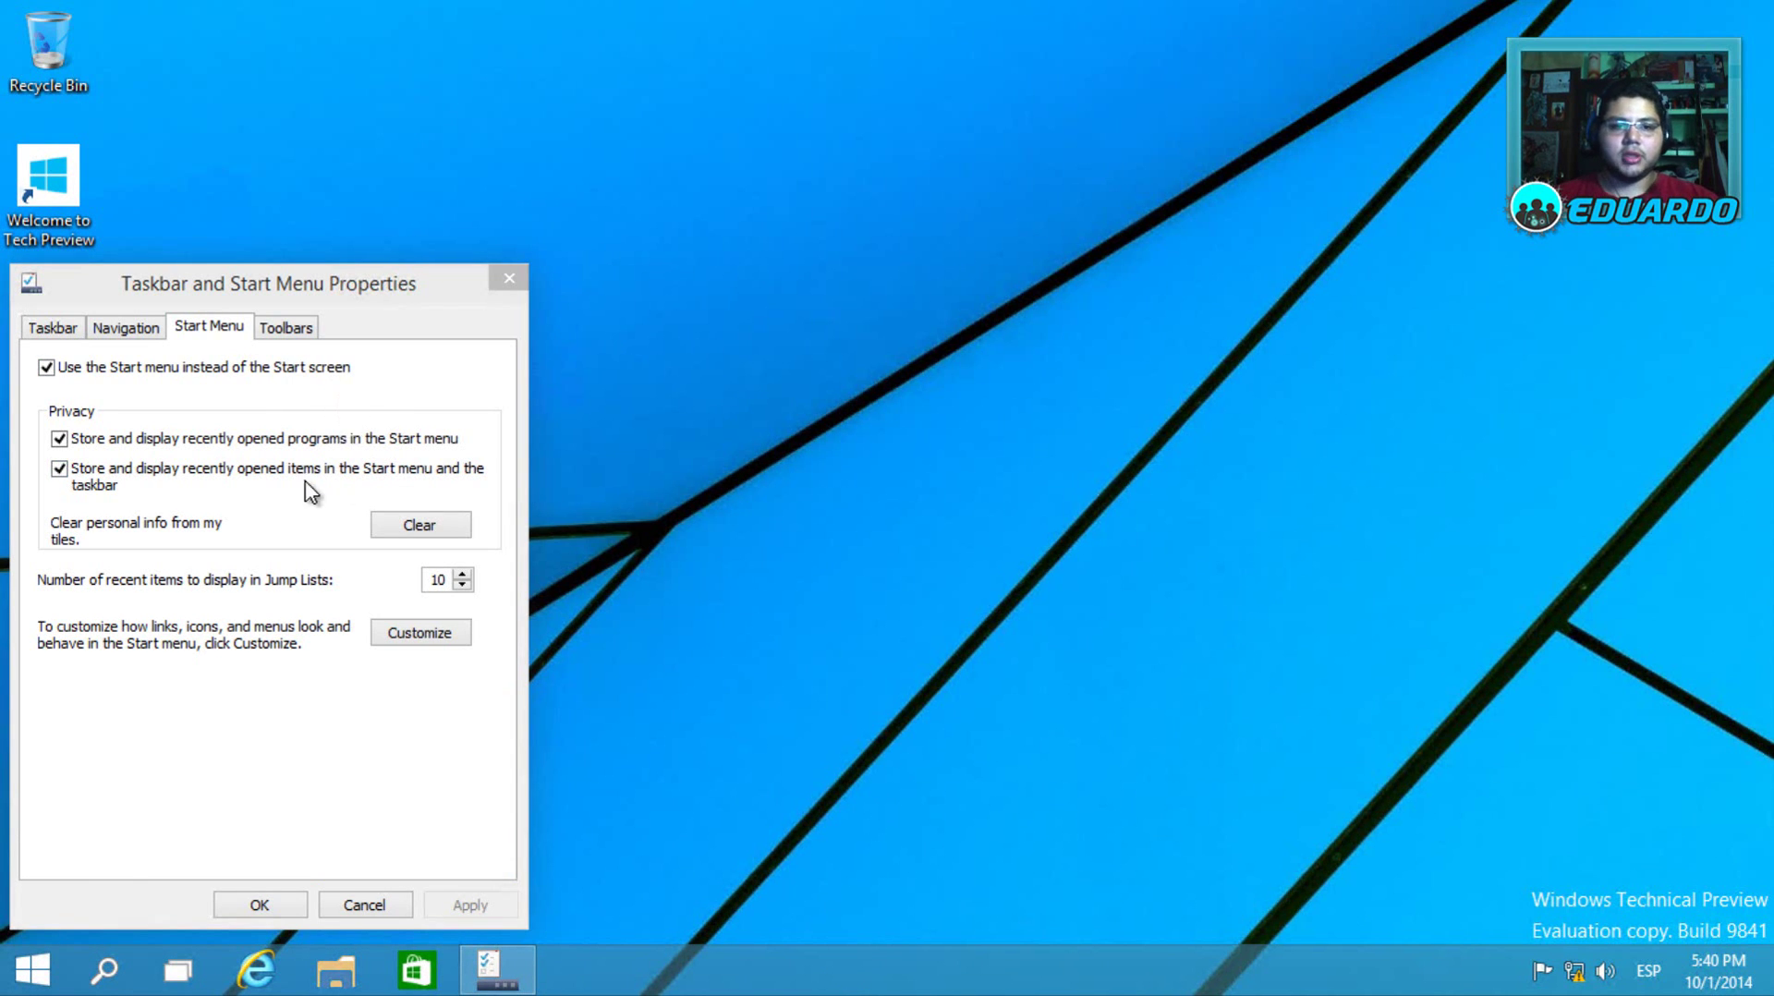
{"action": "left_click", "coordinate": [34, 370]}
- Uncheck 'Use the Start menu instead of the Start screen', apply, cancel sign-out, and close Properties
{"action": "left_click", "coordinate": [46, 368]}
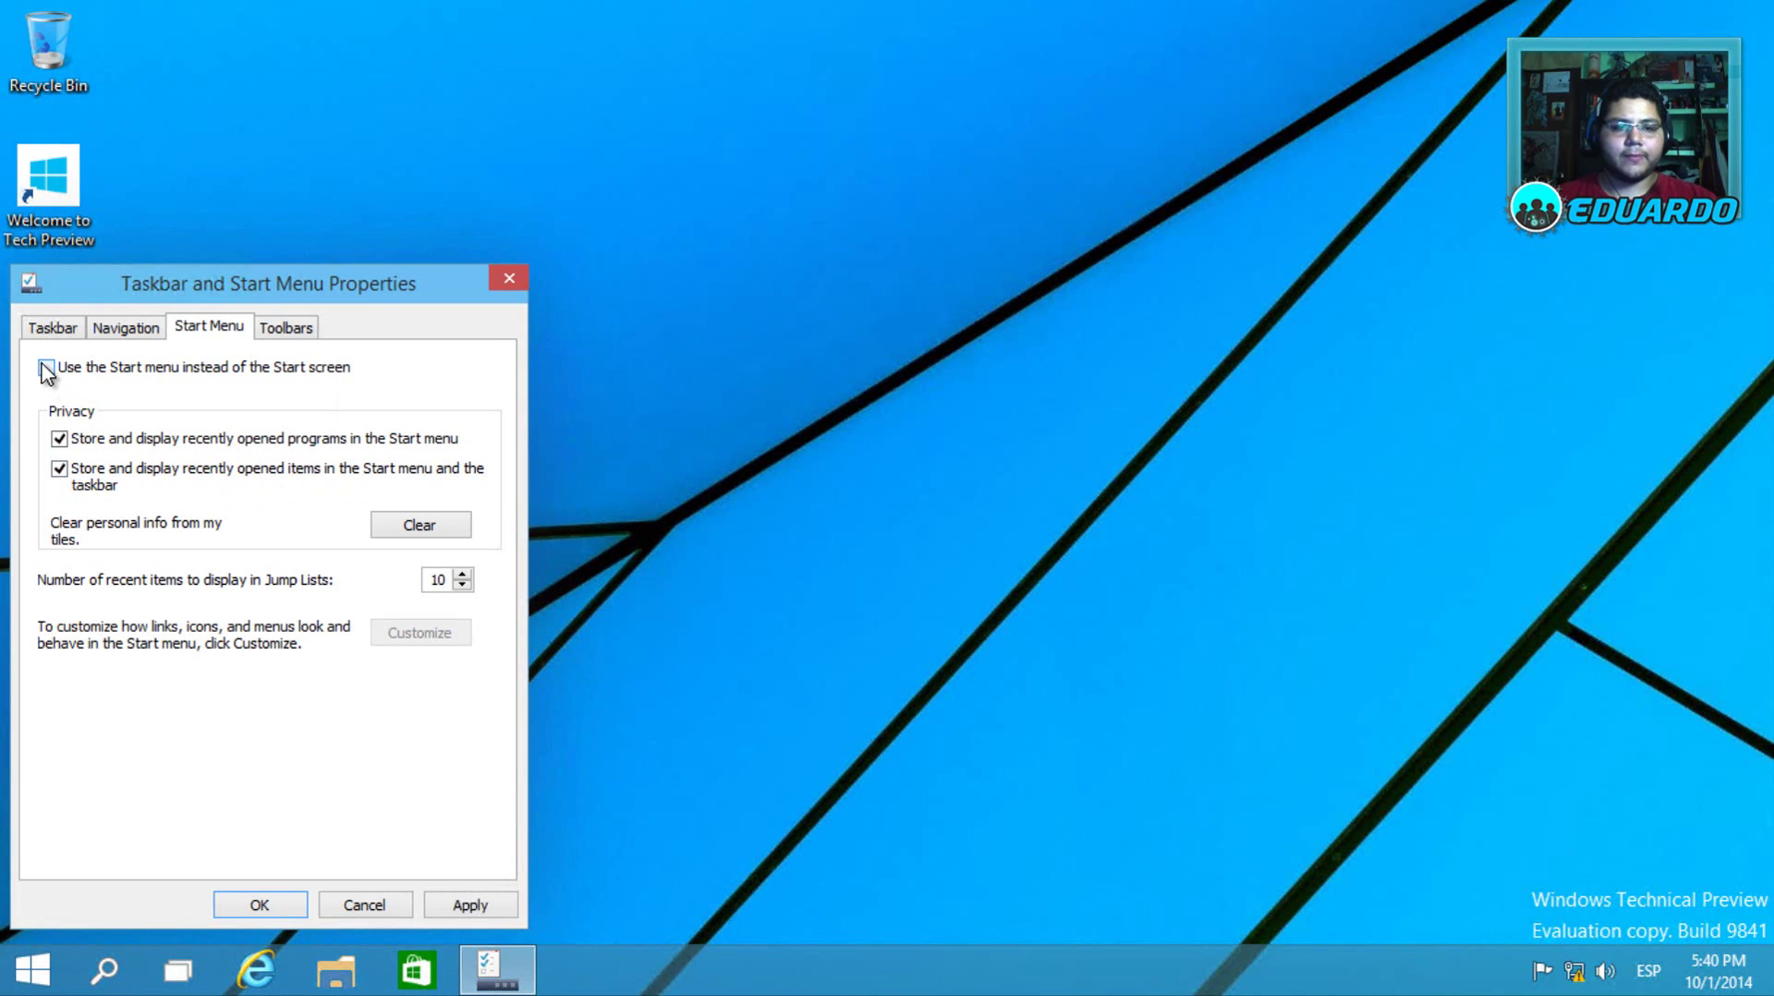
{"action": "left_click", "coordinate": [484, 911]}
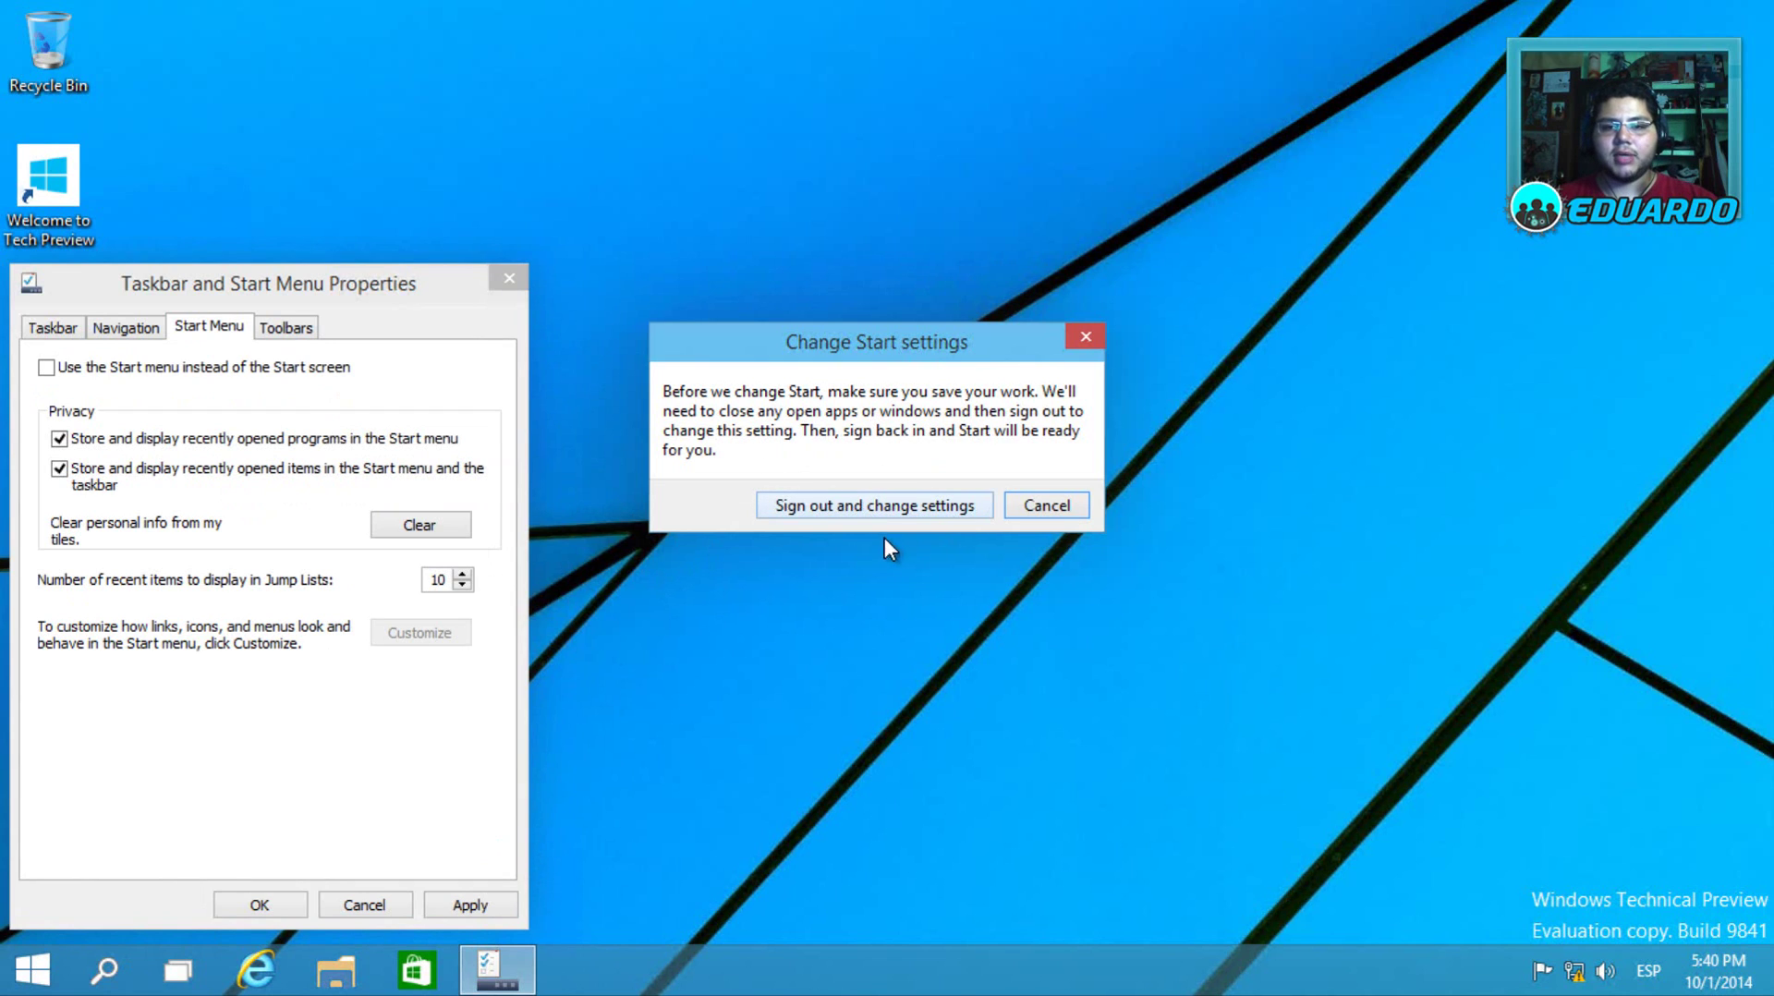
{"action": "left_click", "coordinate": [1055, 512]}
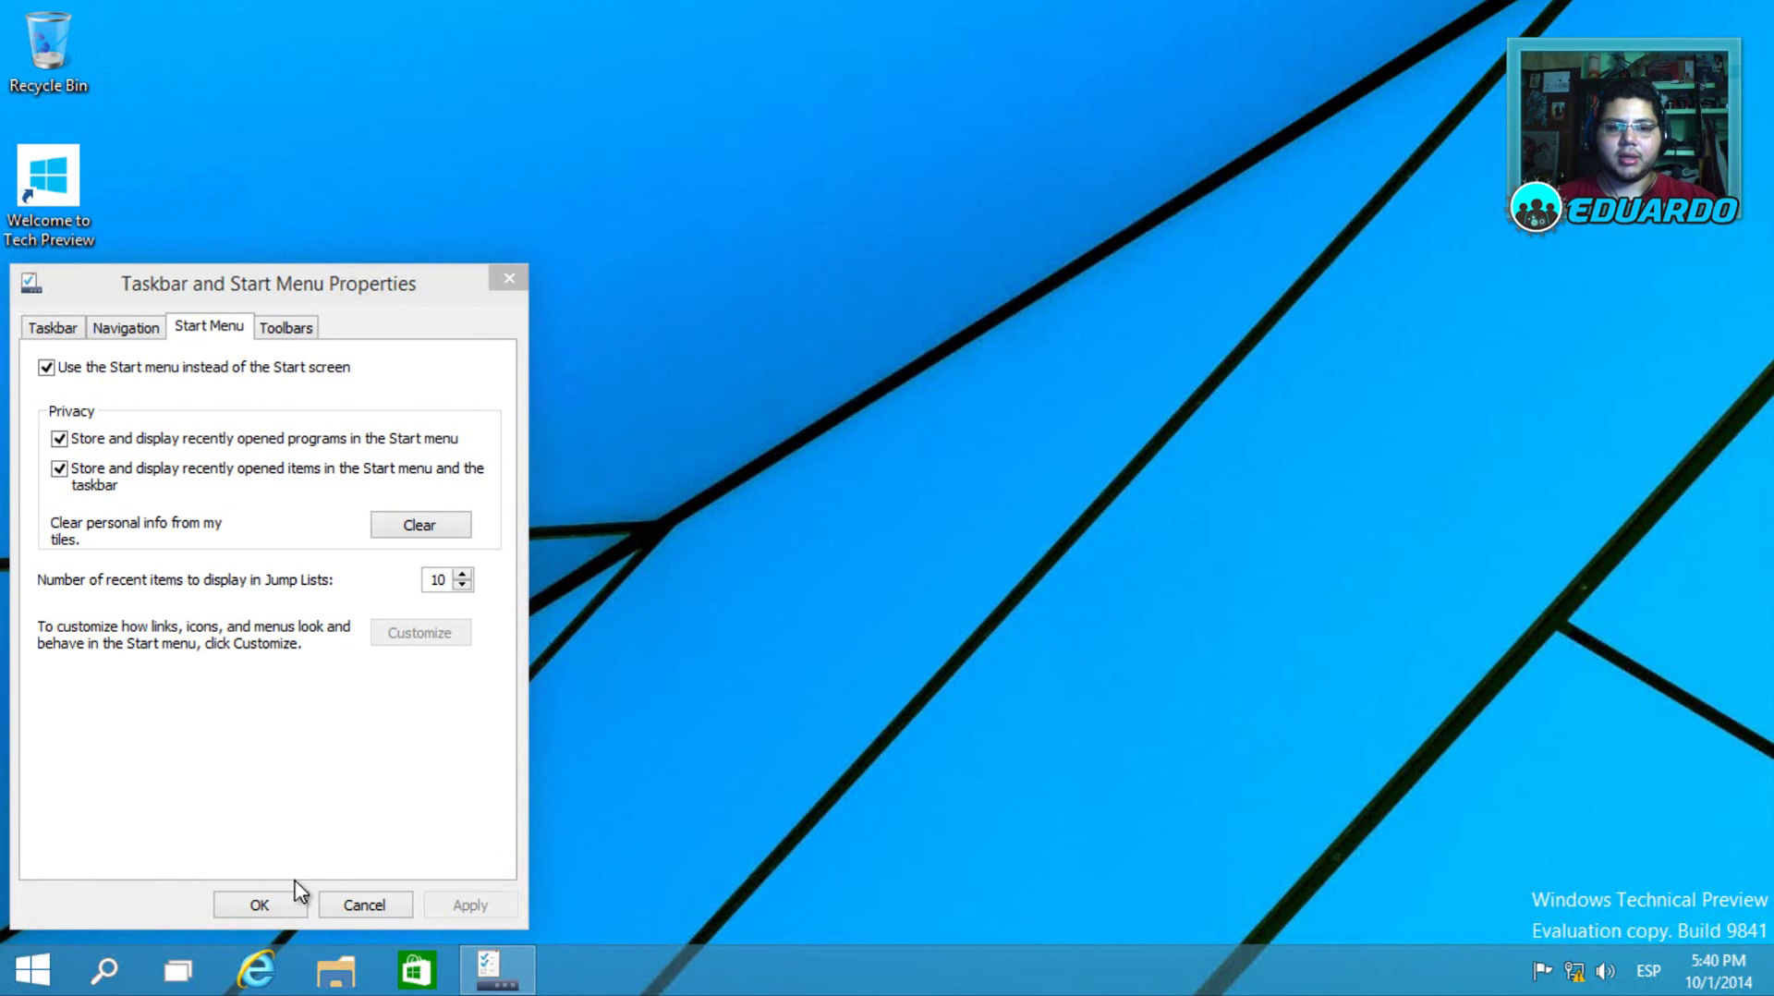
{"action": "left_click", "coordinate": [346, 906]}
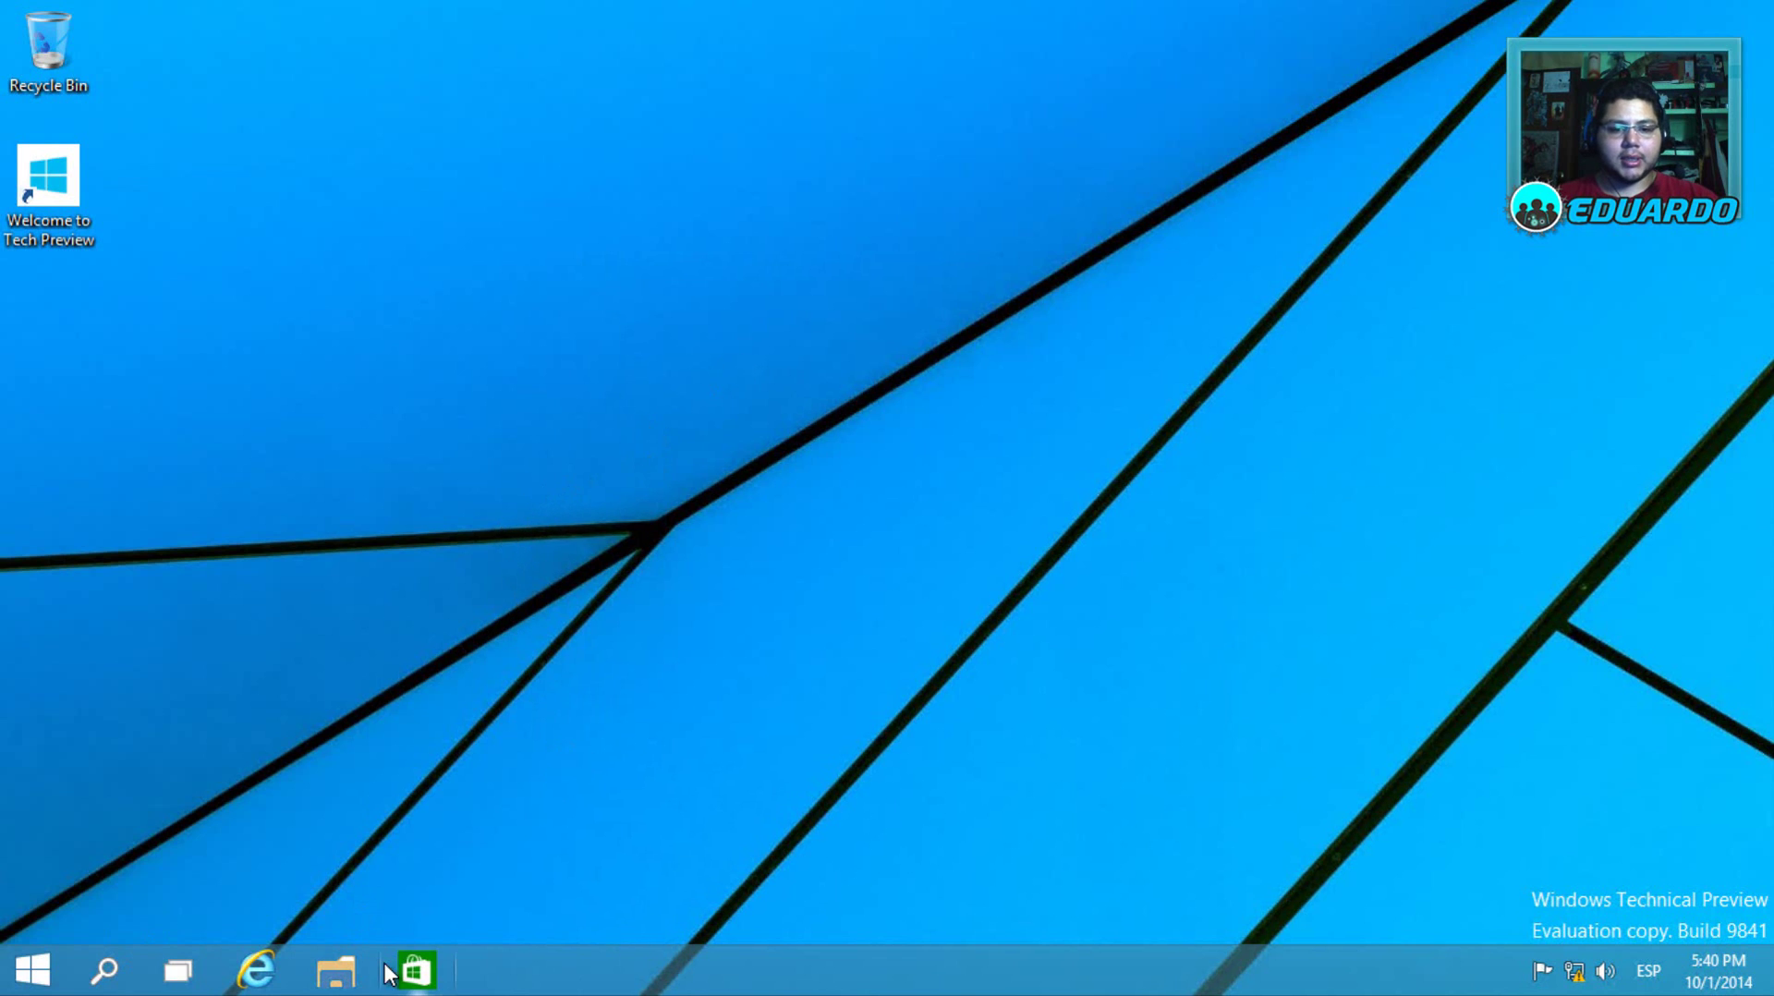
- Launch Store from the taskbar, maximize and restore it, then float it at the top-left
{"action": "left_click", "coordinate": [415, 972]}
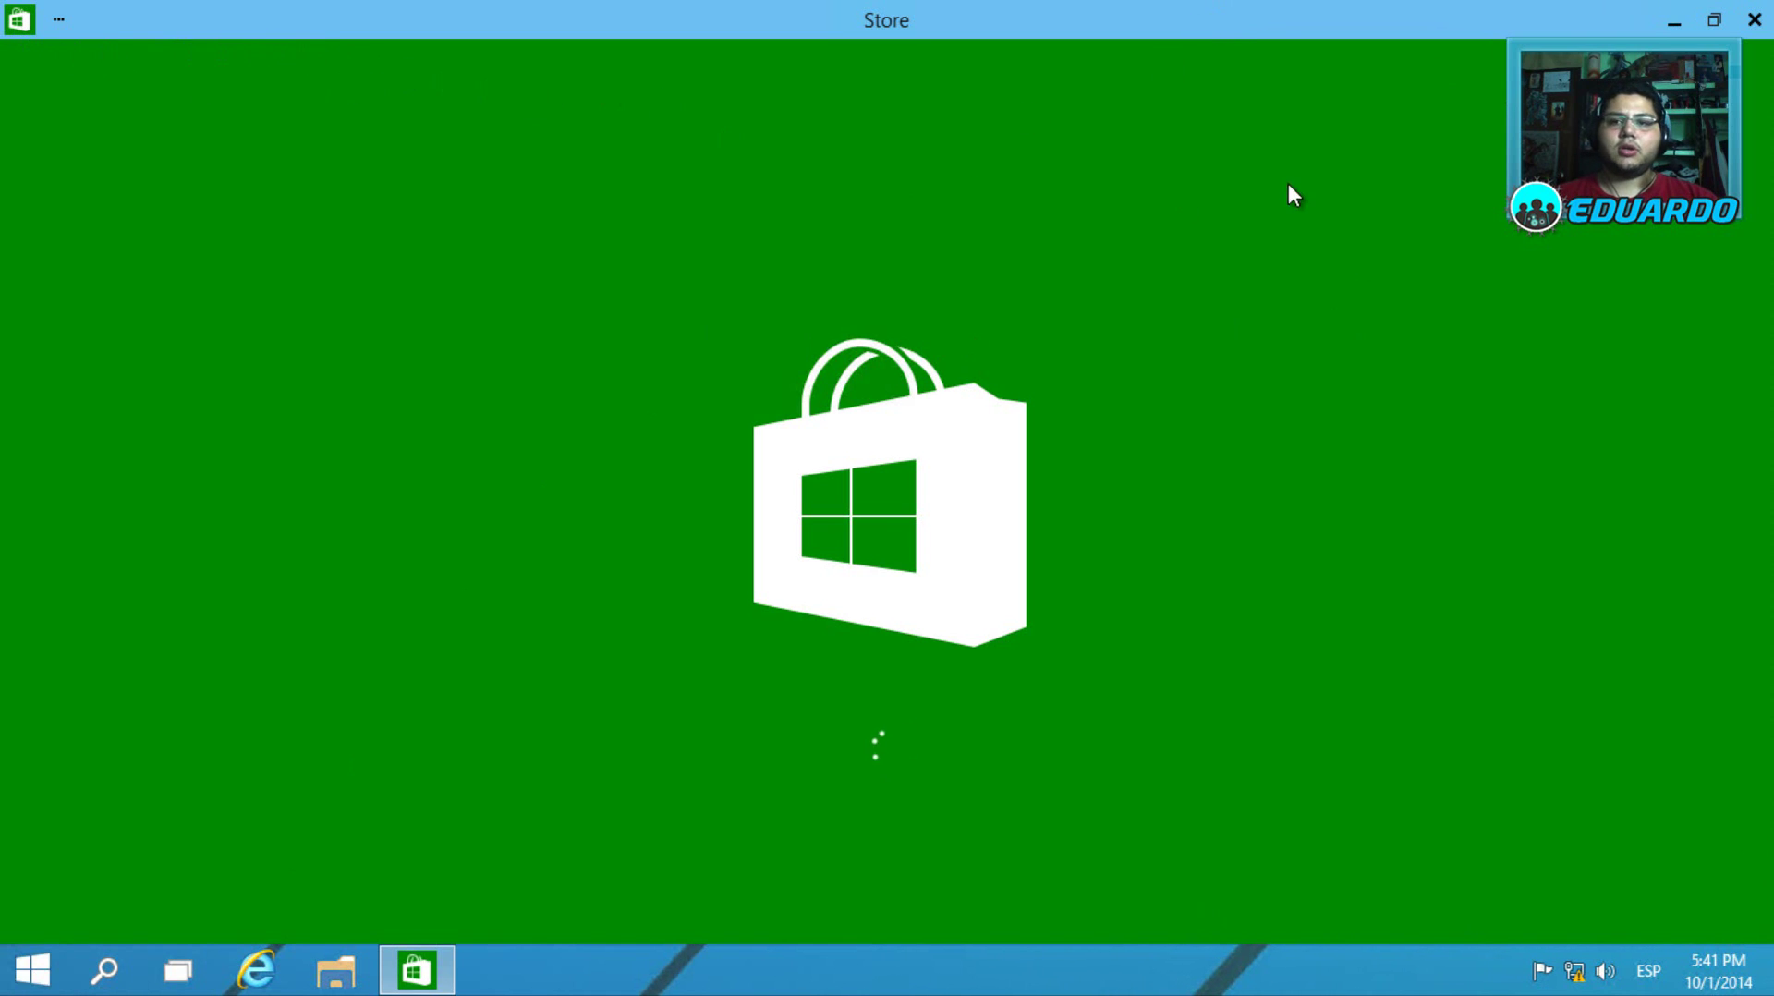
{"action": "double_click", "coordinate": [191, 24]}
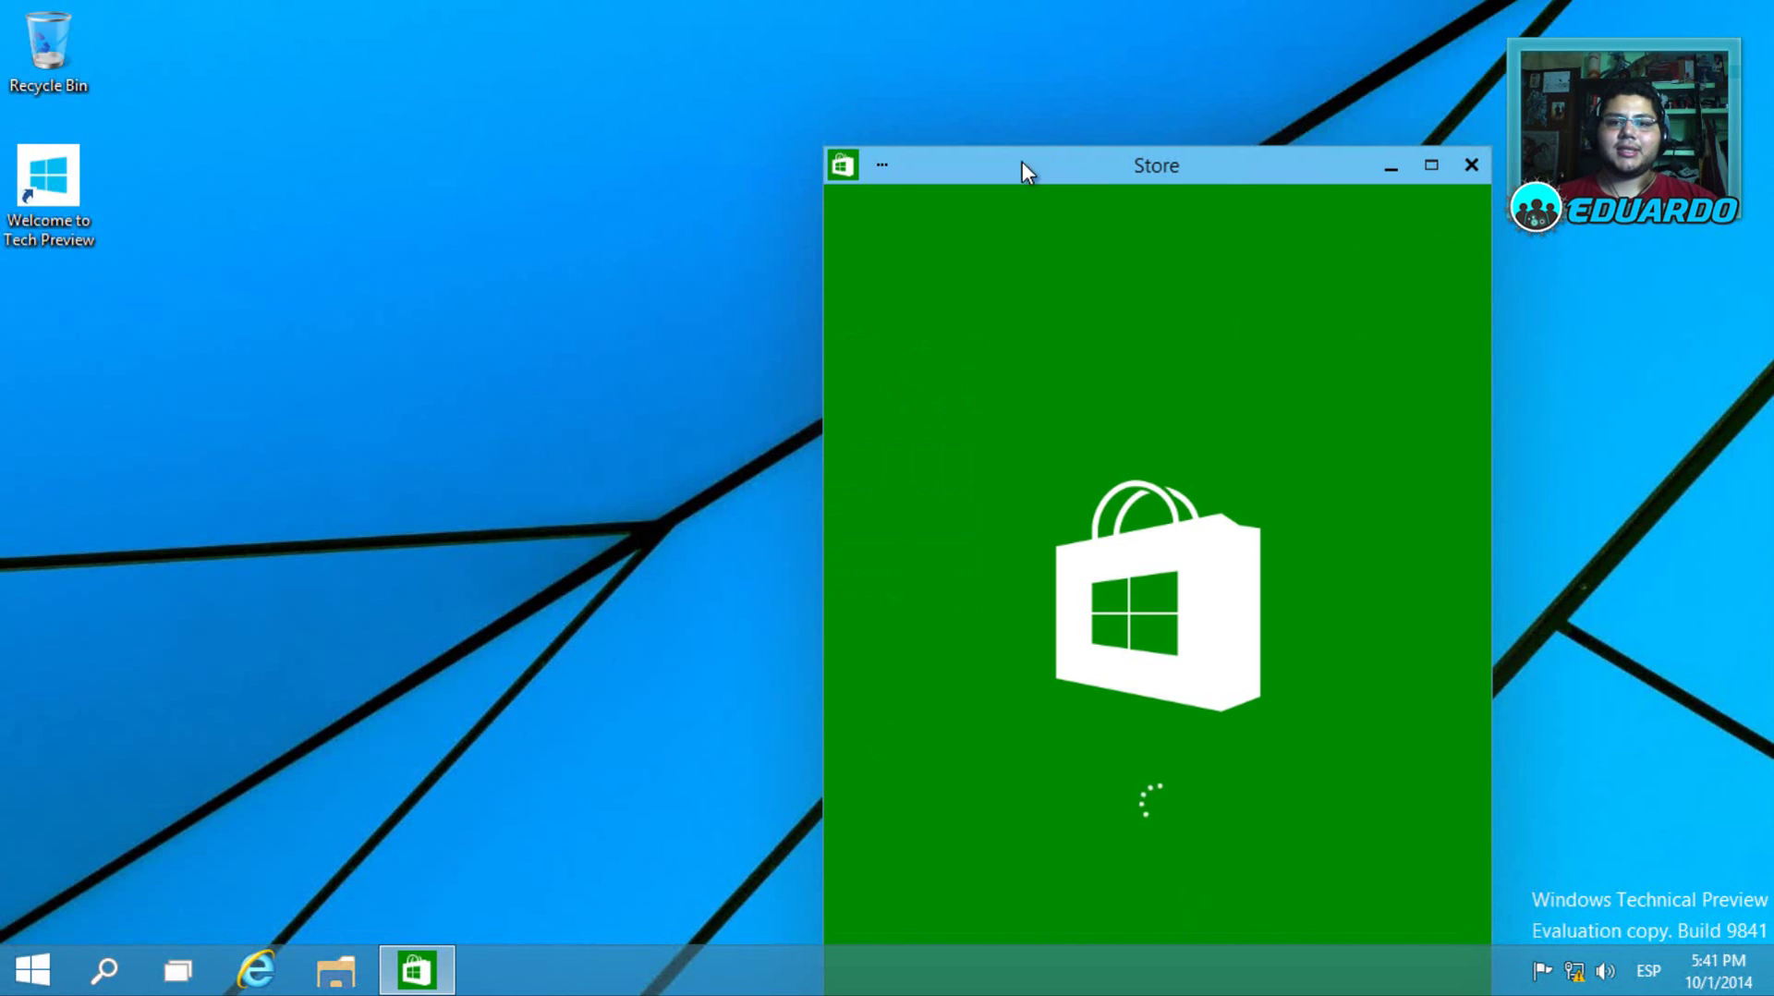
{"action": "left_click_drag", "start_coordinate": [1022, 161], "coordinate": [835, 9]}
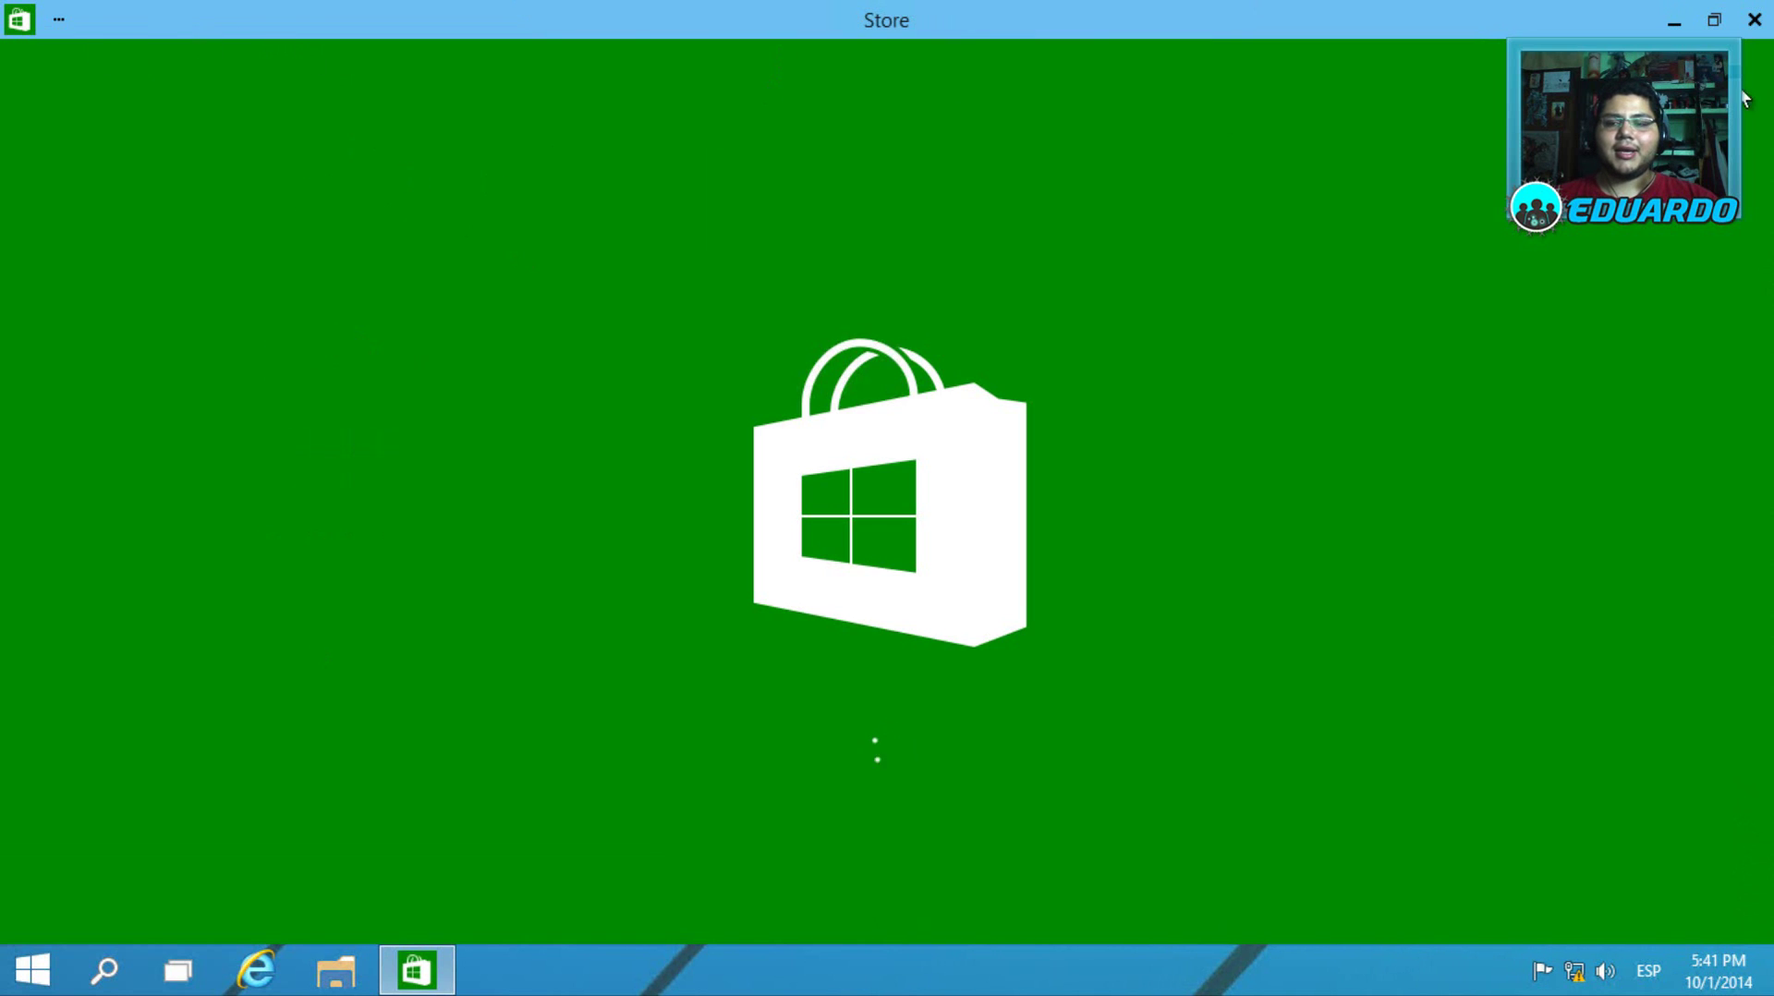
{"action": "left_click", "coordinate": [1714, 20]}
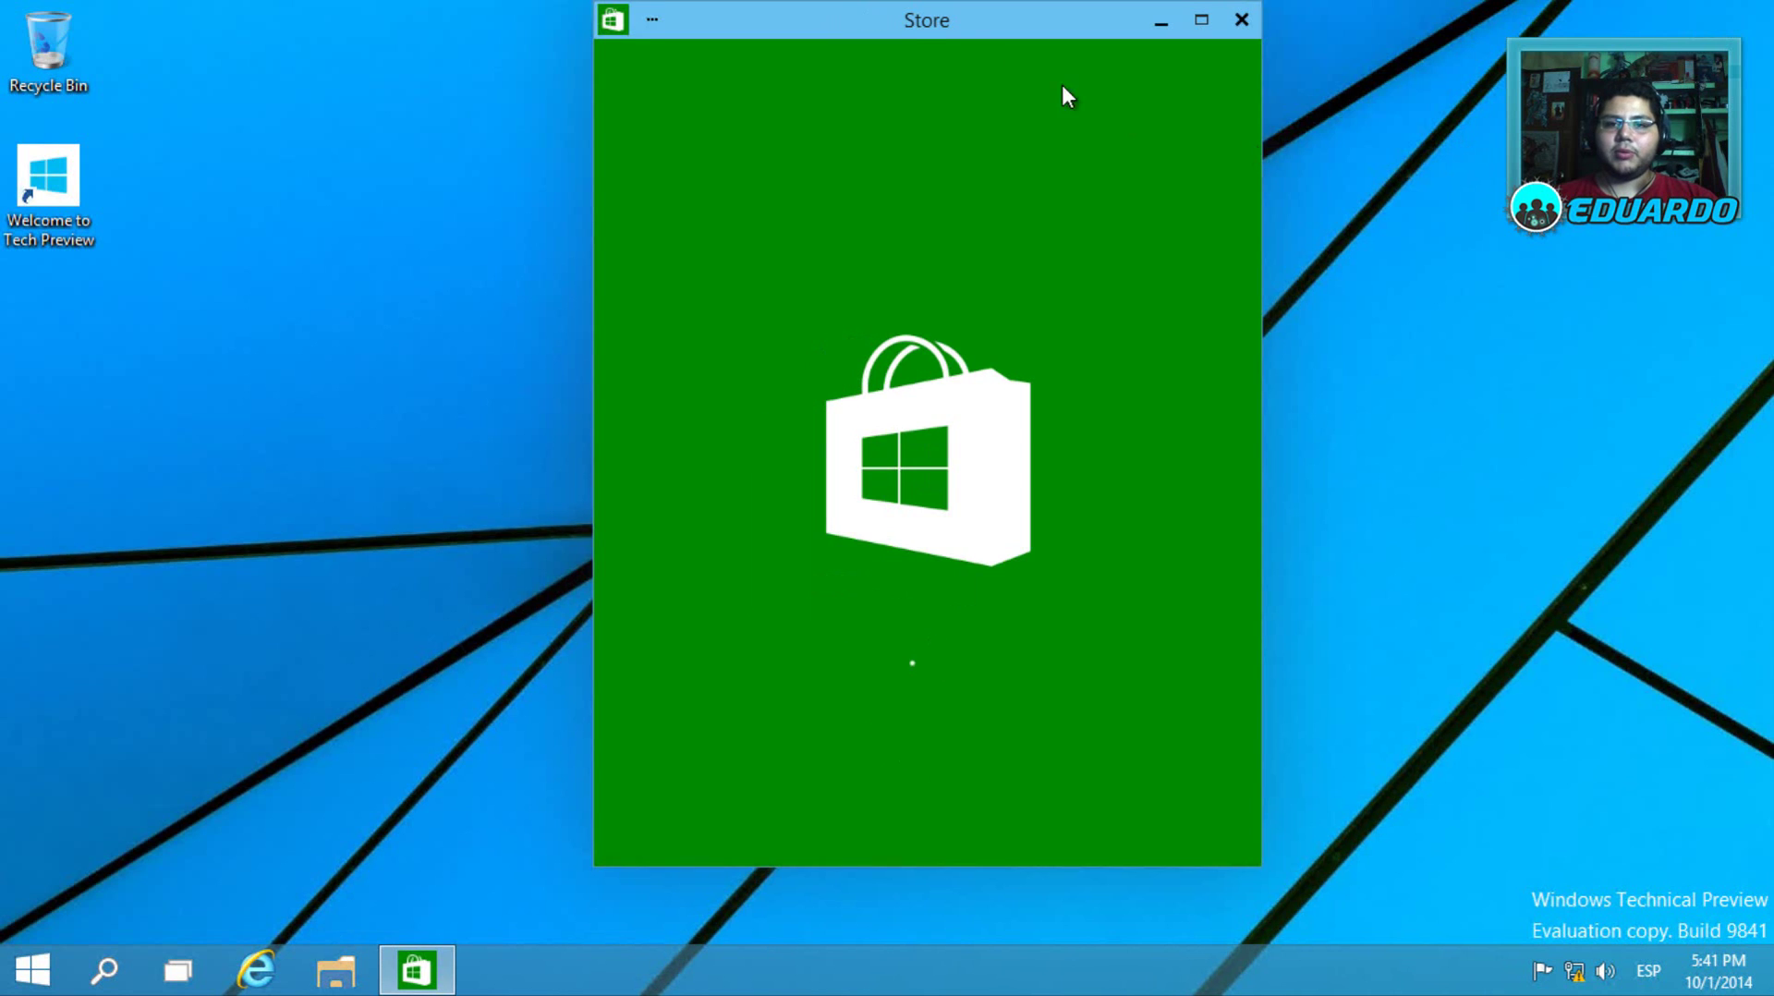
{"action": "left_click_drag", "start_coordinate": [906, 14], "coordinate": [1772, 47]}
{"action": "left_click_drag", "start_coordinate": [1234, 26], "coordinate": [342, 19]}
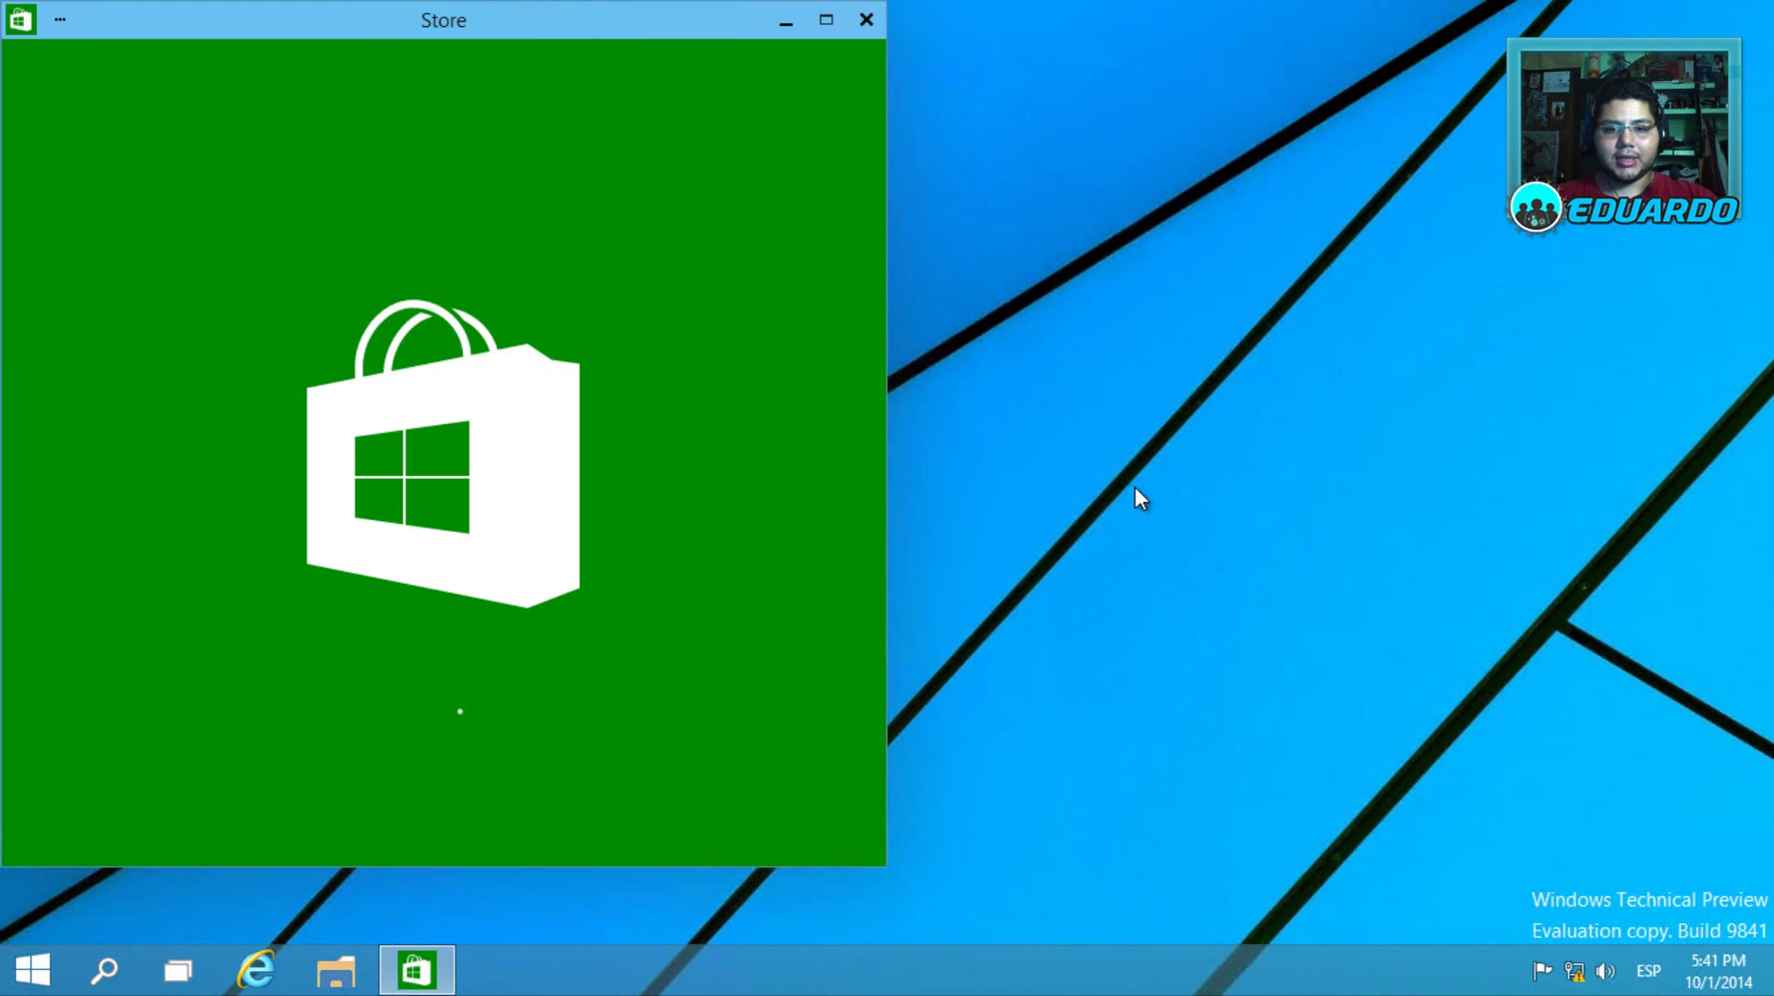
- Open three File Explorer windows using Win+E and the taskbar jump list
{"action": "key", "text": "super+e"}
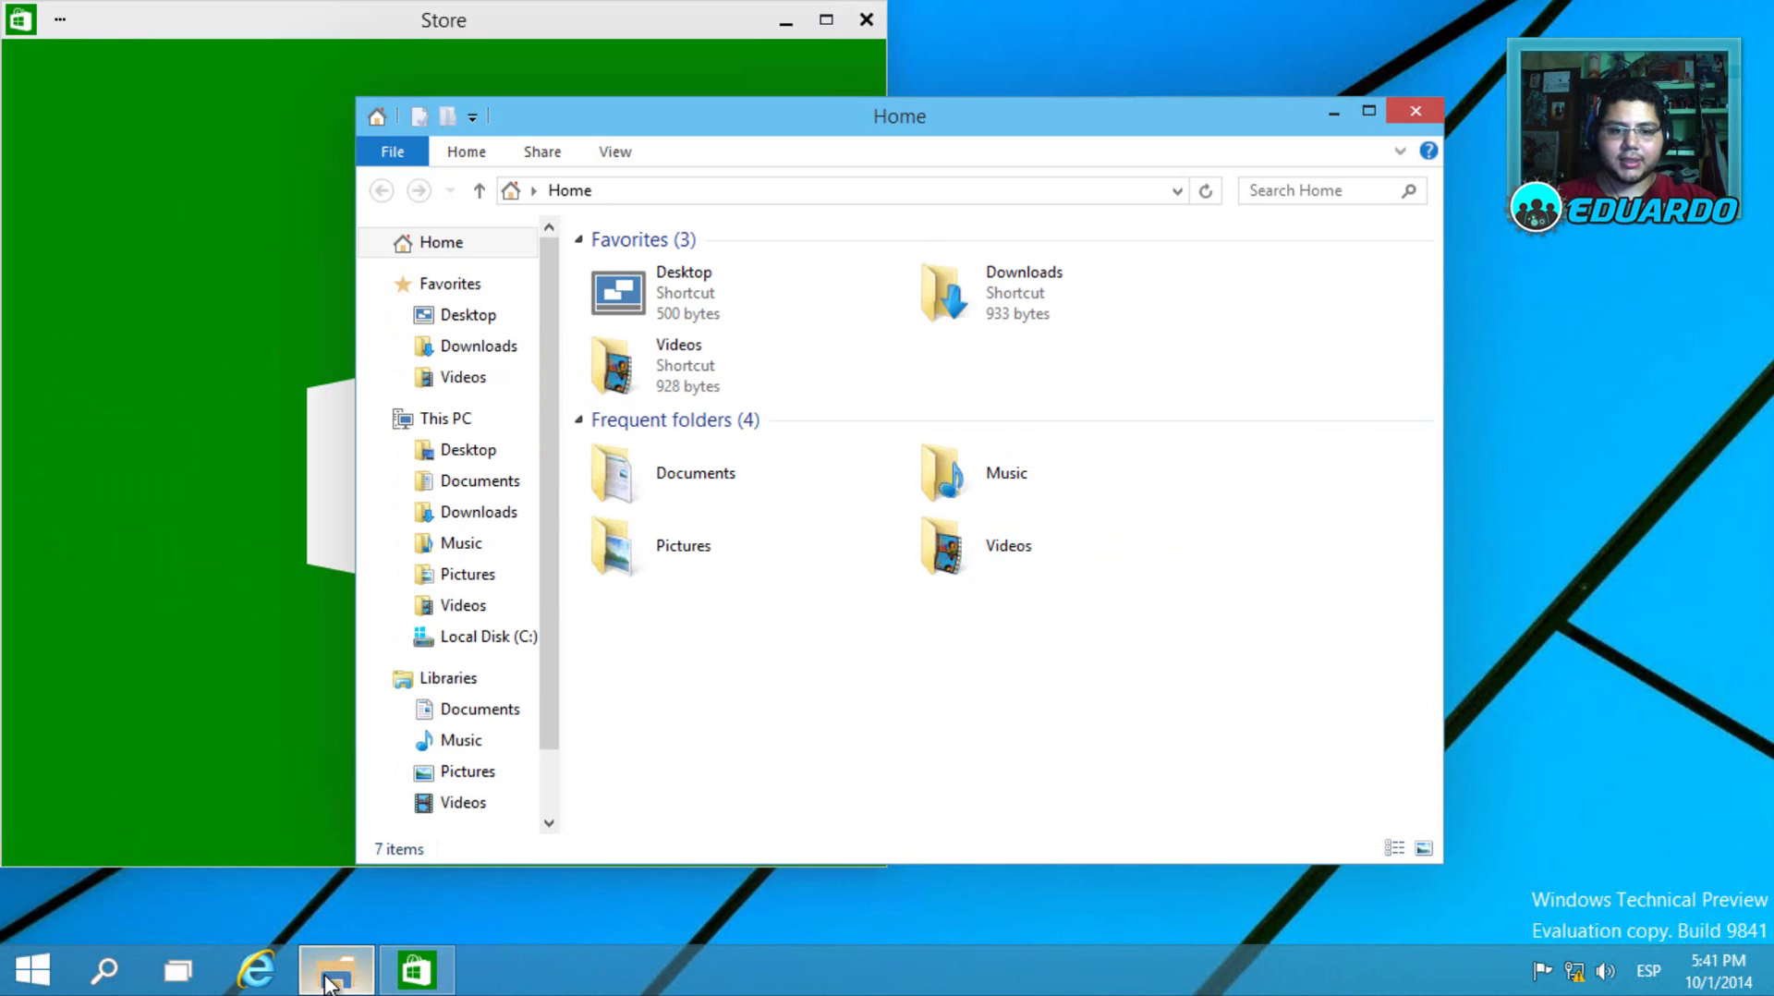
{"action": "right_click", "coordinate": [328, 984]}
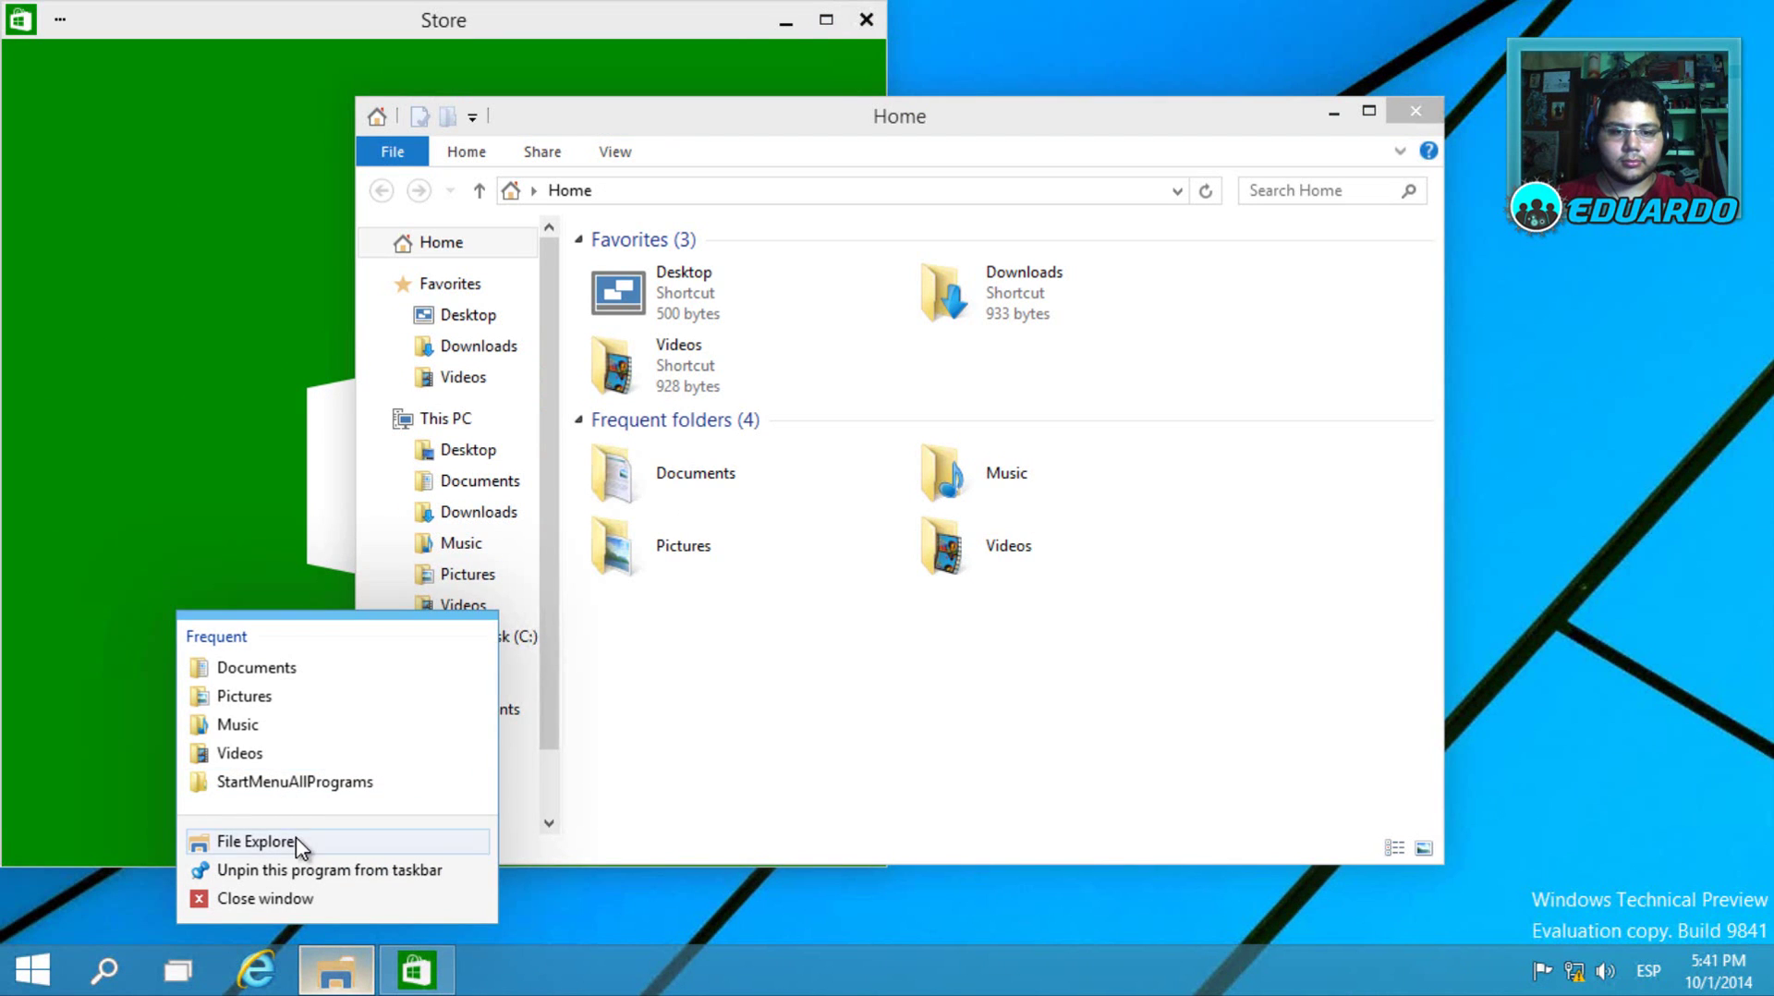
{"action": "left_click", "coordinate": [294, 841]}
{"action": "left_click_drag", "start_coordinate": [333, 971], "coordinate": [313, 810]}
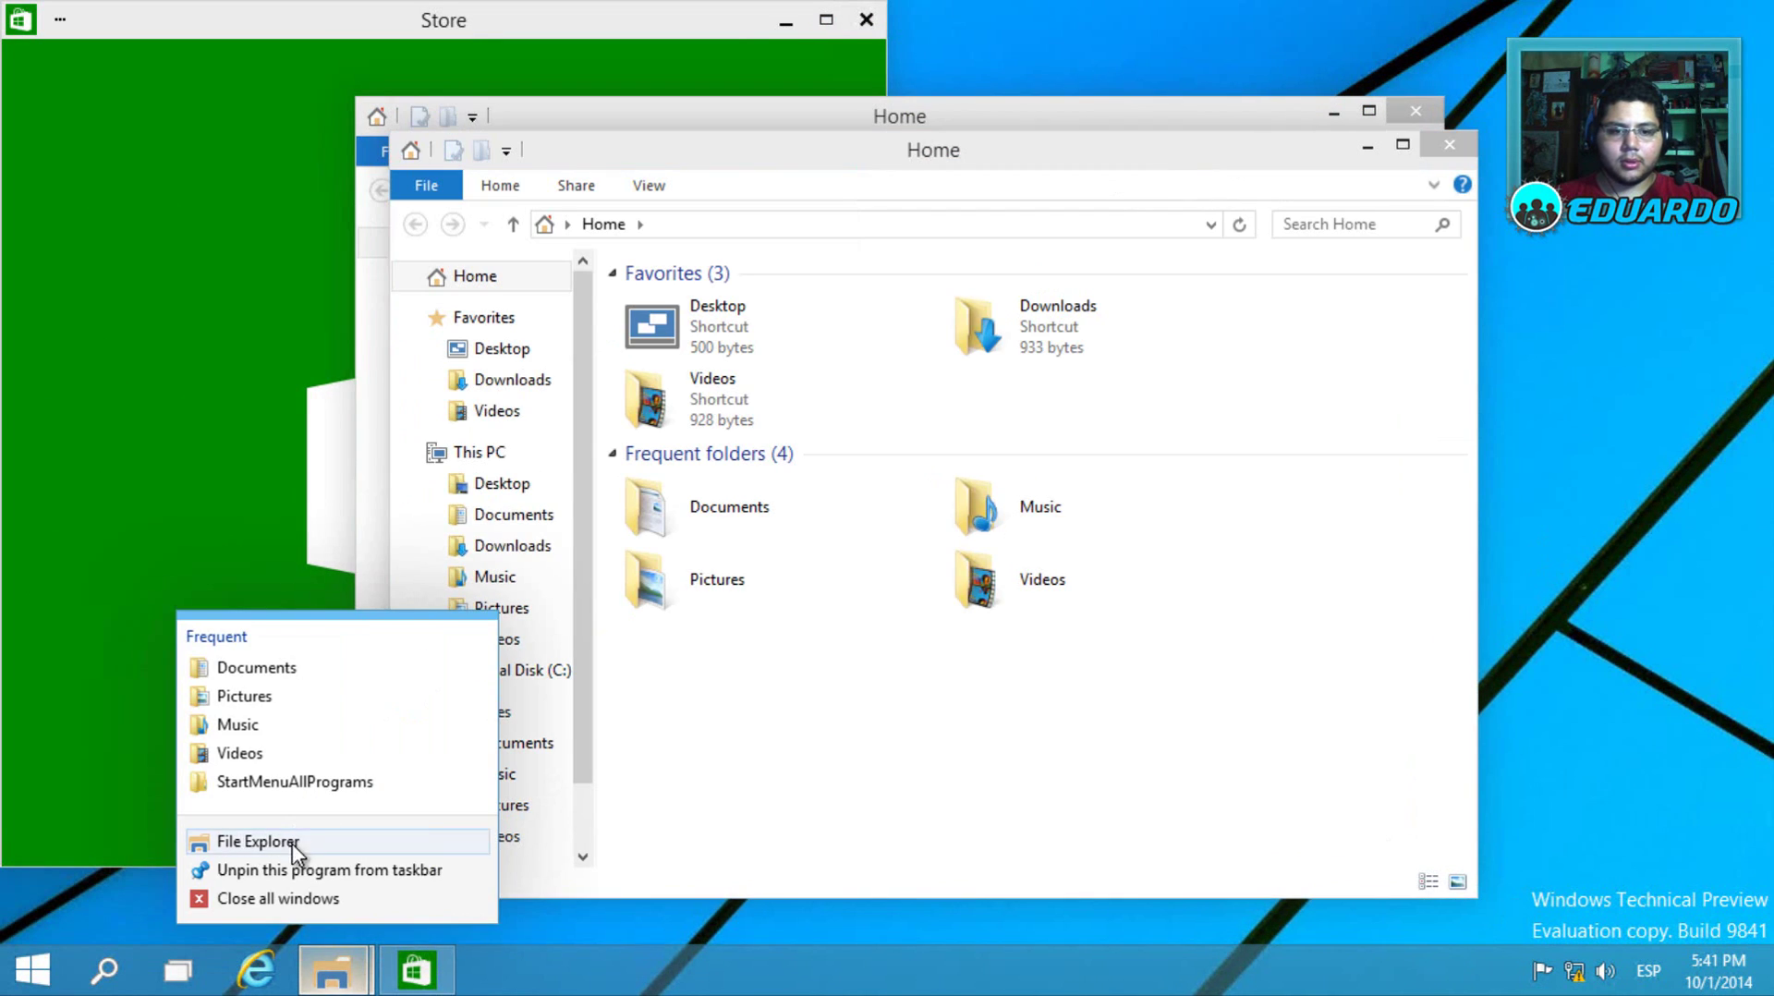
{"action": "left_click", "coordinate": [294, 841]}
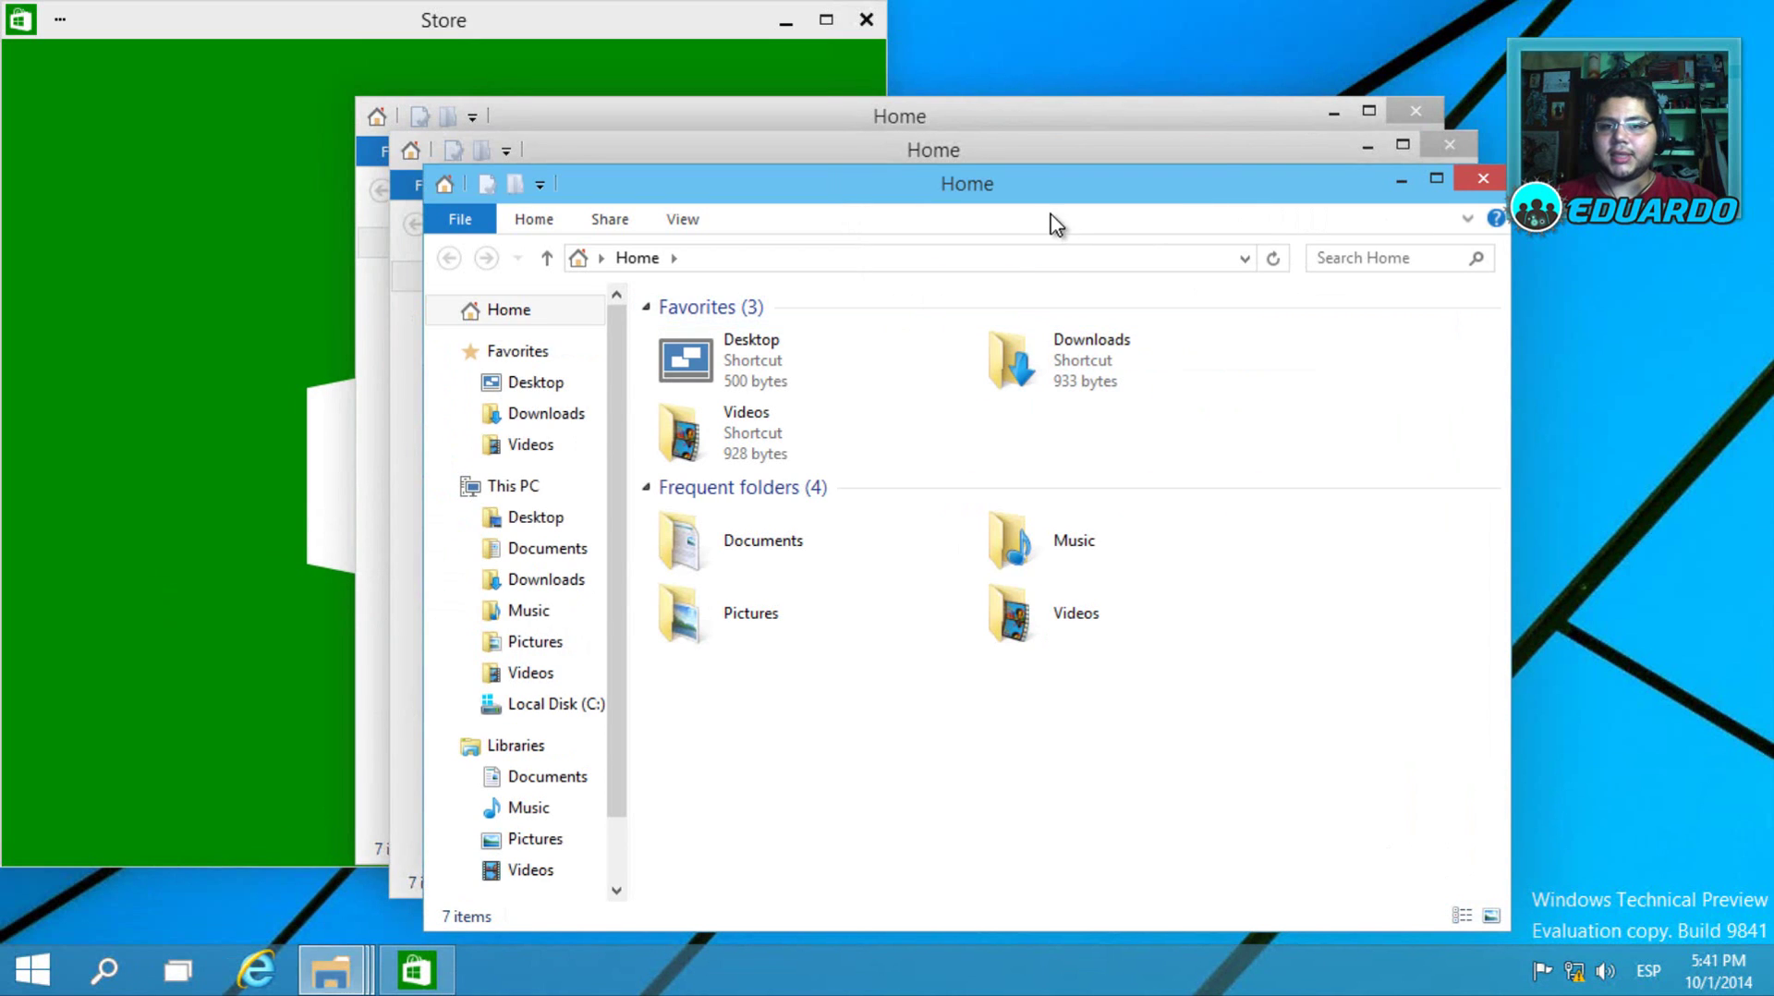
- Snap the Explorer windows into the top-right, bottom-right and top-left quarters
{"action": "left_click_drag", "start_coordinate": [988, 184], "coordinate": [1770, 4]}
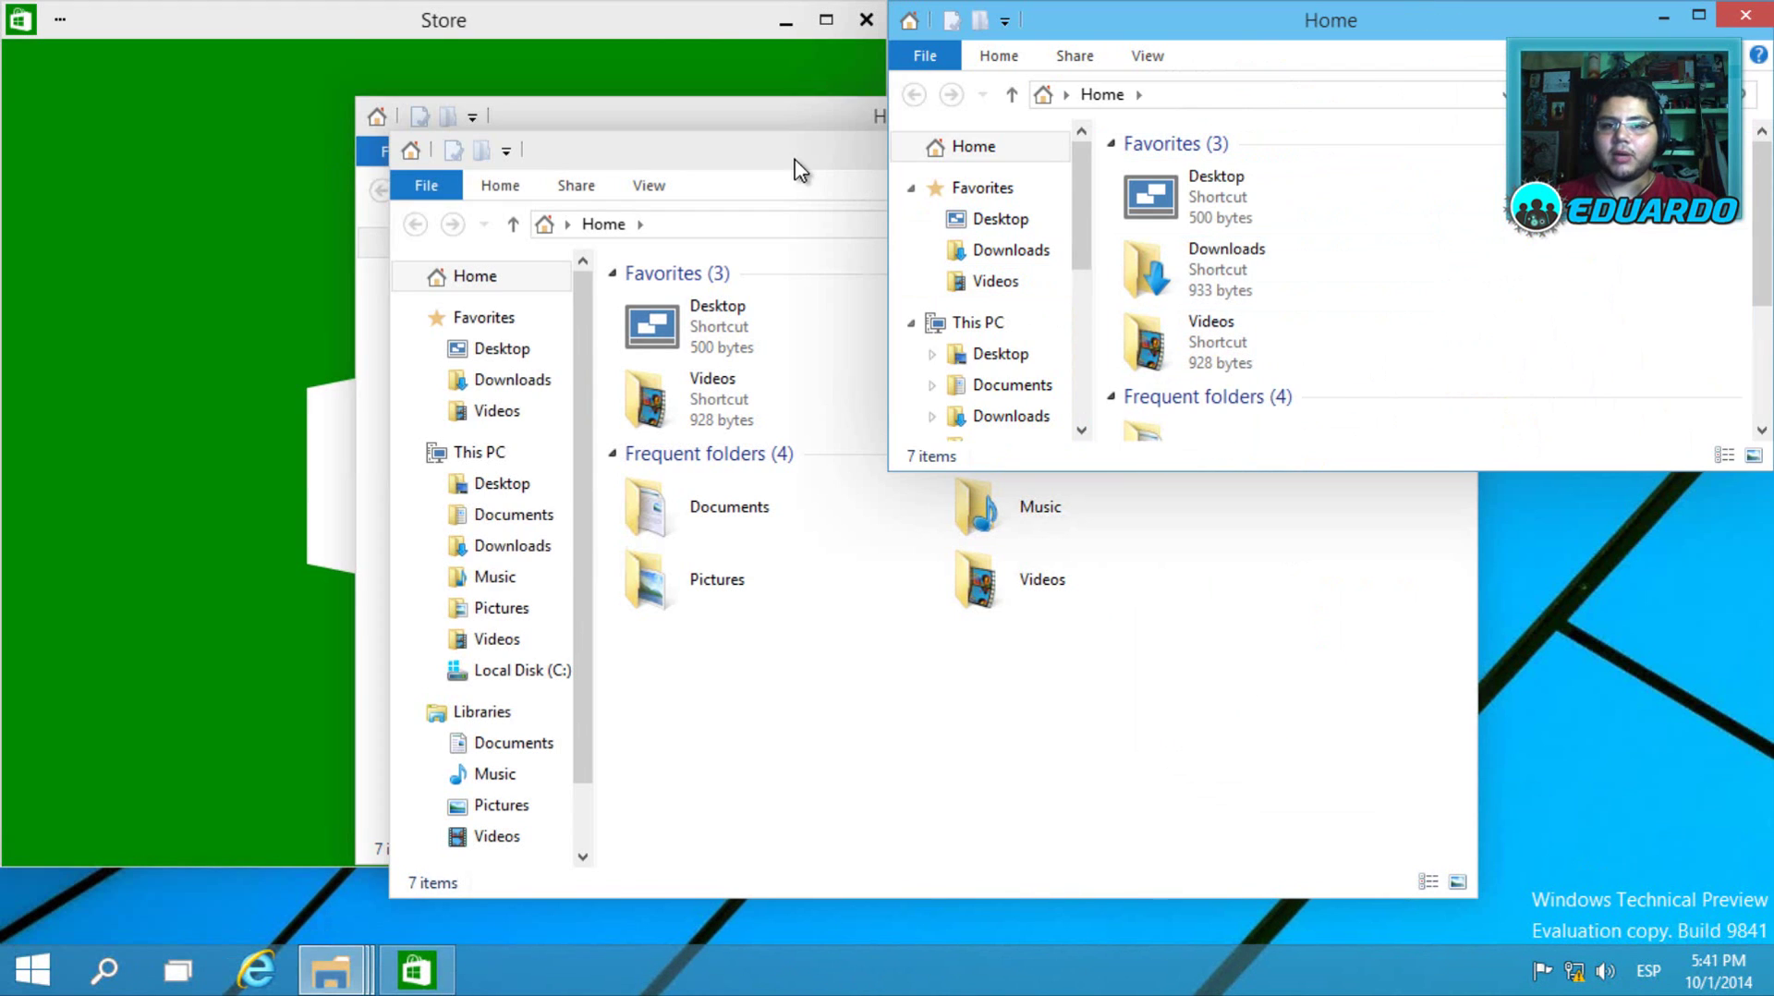
{"action": "left_click_drag", "start_coordinate": [782, 118], "coordinate": [1770, 993]}
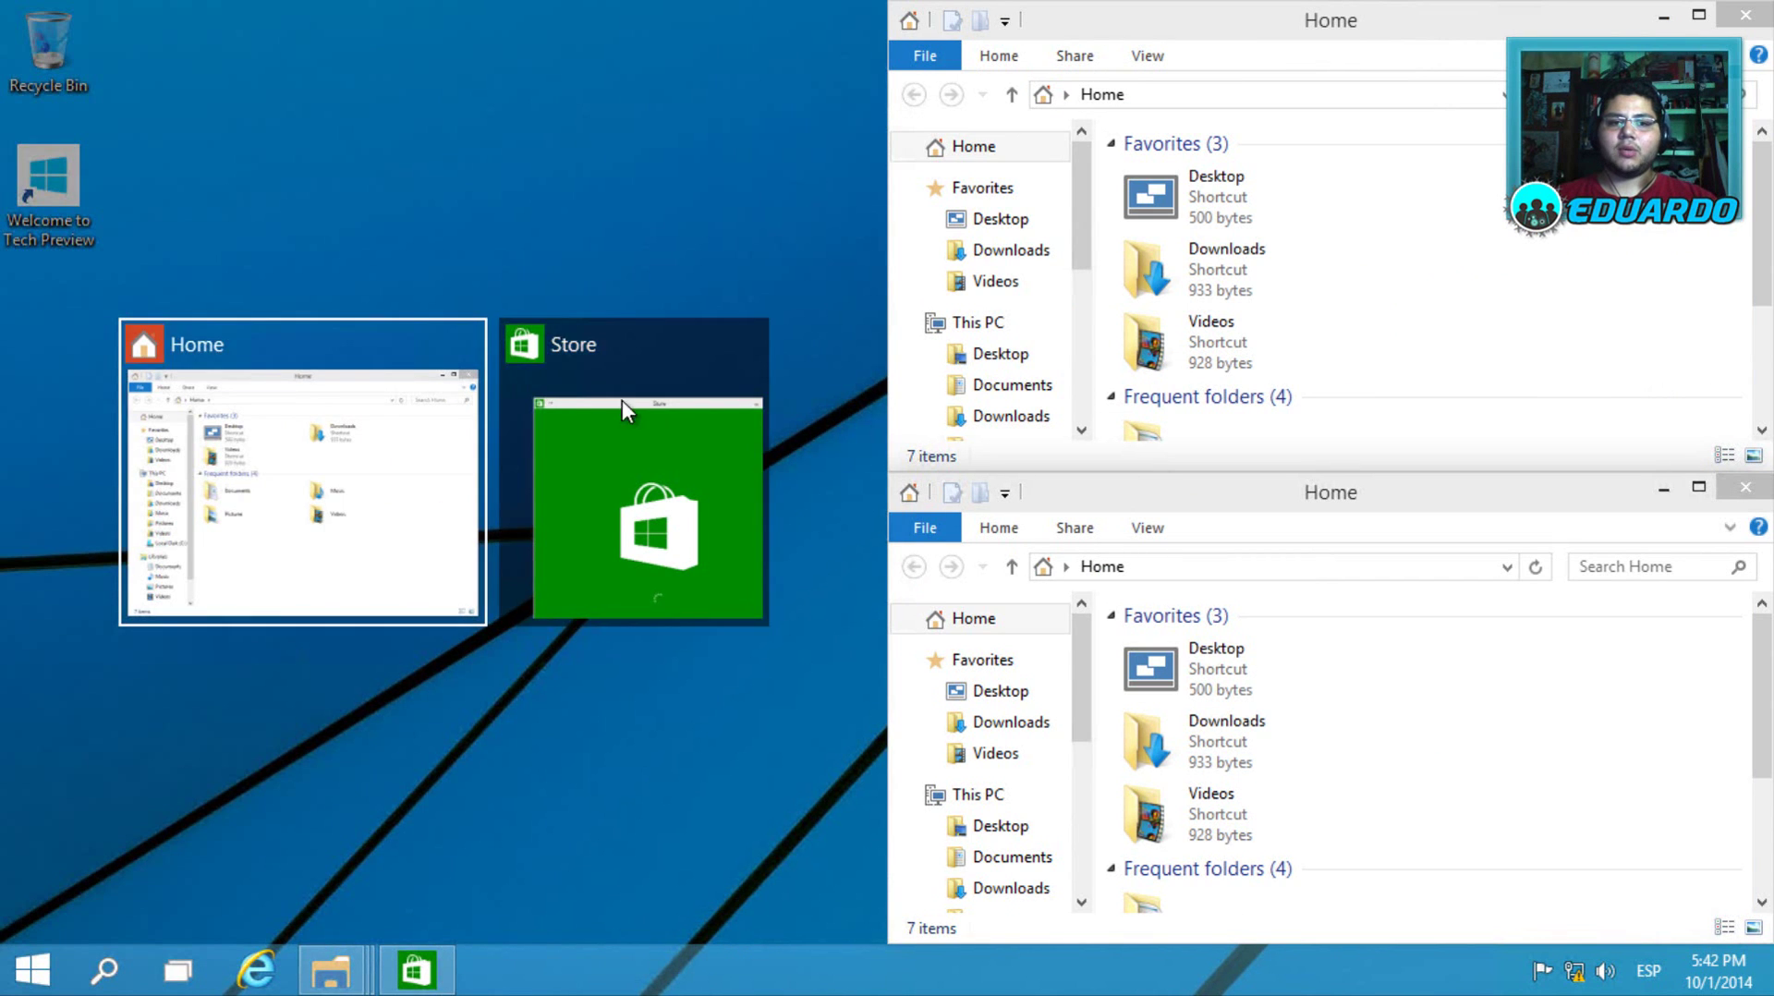
{"action": "left_click", "coordinate": [234, 376]}
{"action": "left_click_drag", "start_coordinate": [388, 47], "coordinate": [21, 406]}
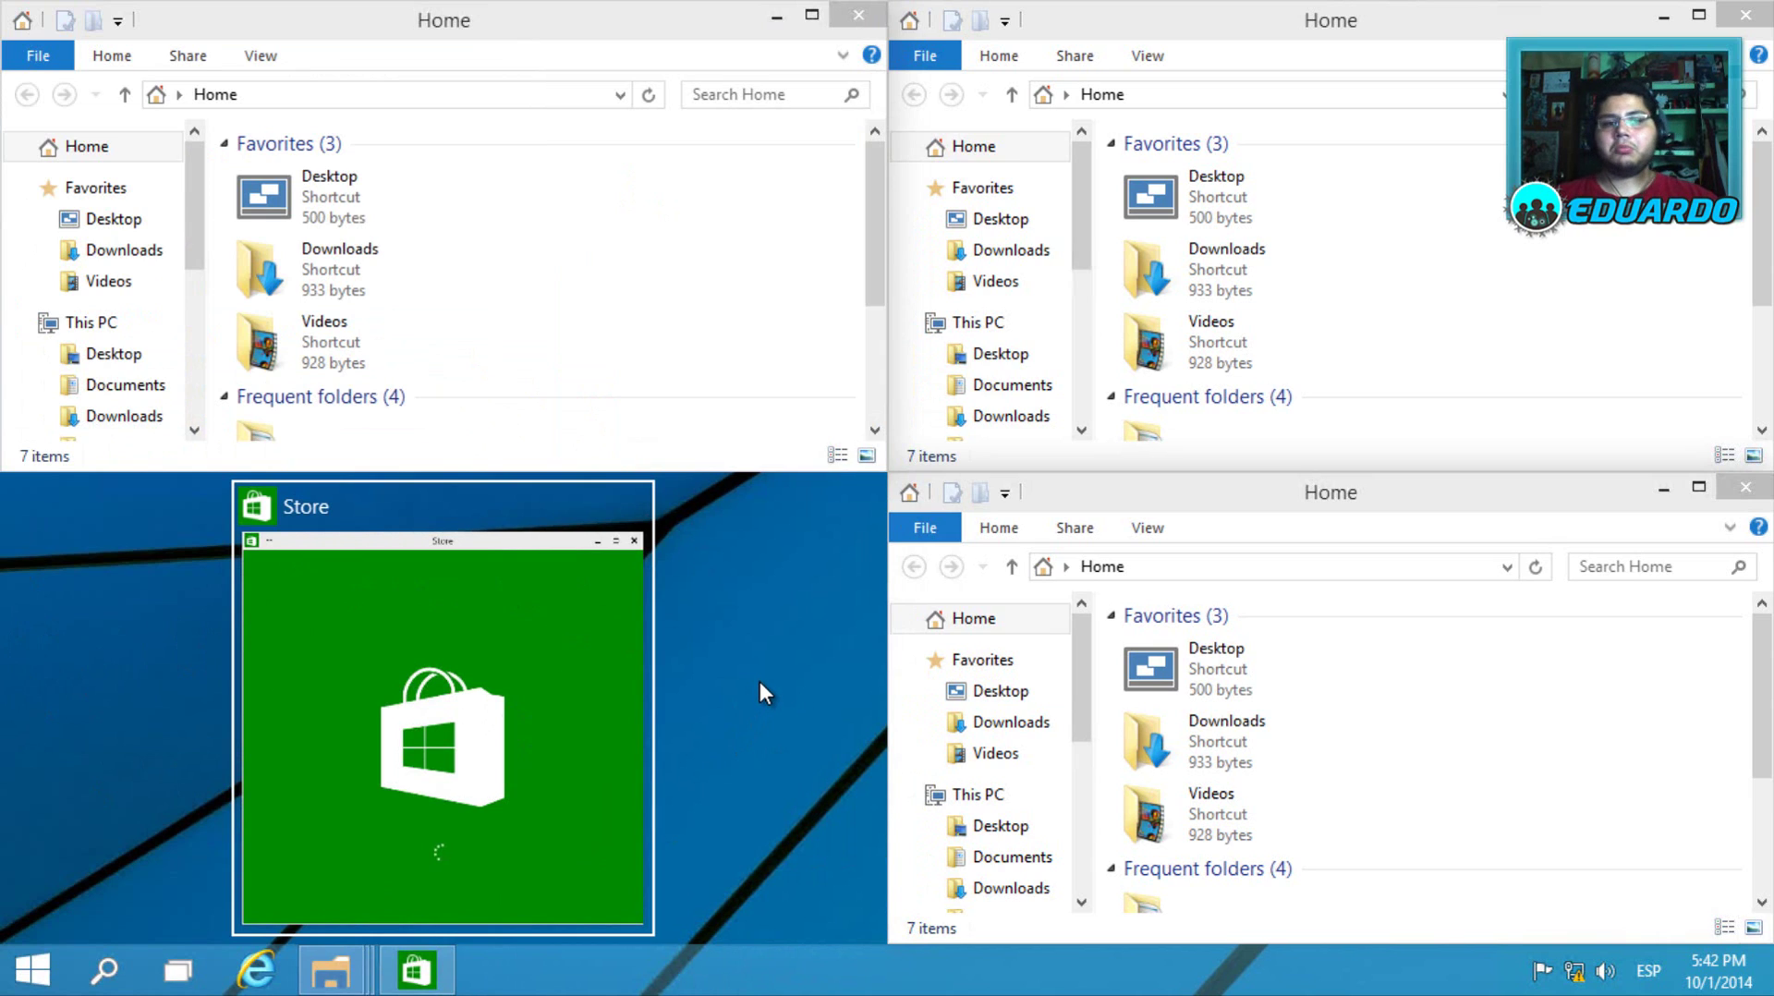
- Snap the Store window left, maximize it, snap it right, then pull it free
{"action": "left_click", "coordinate": [424, 508]}
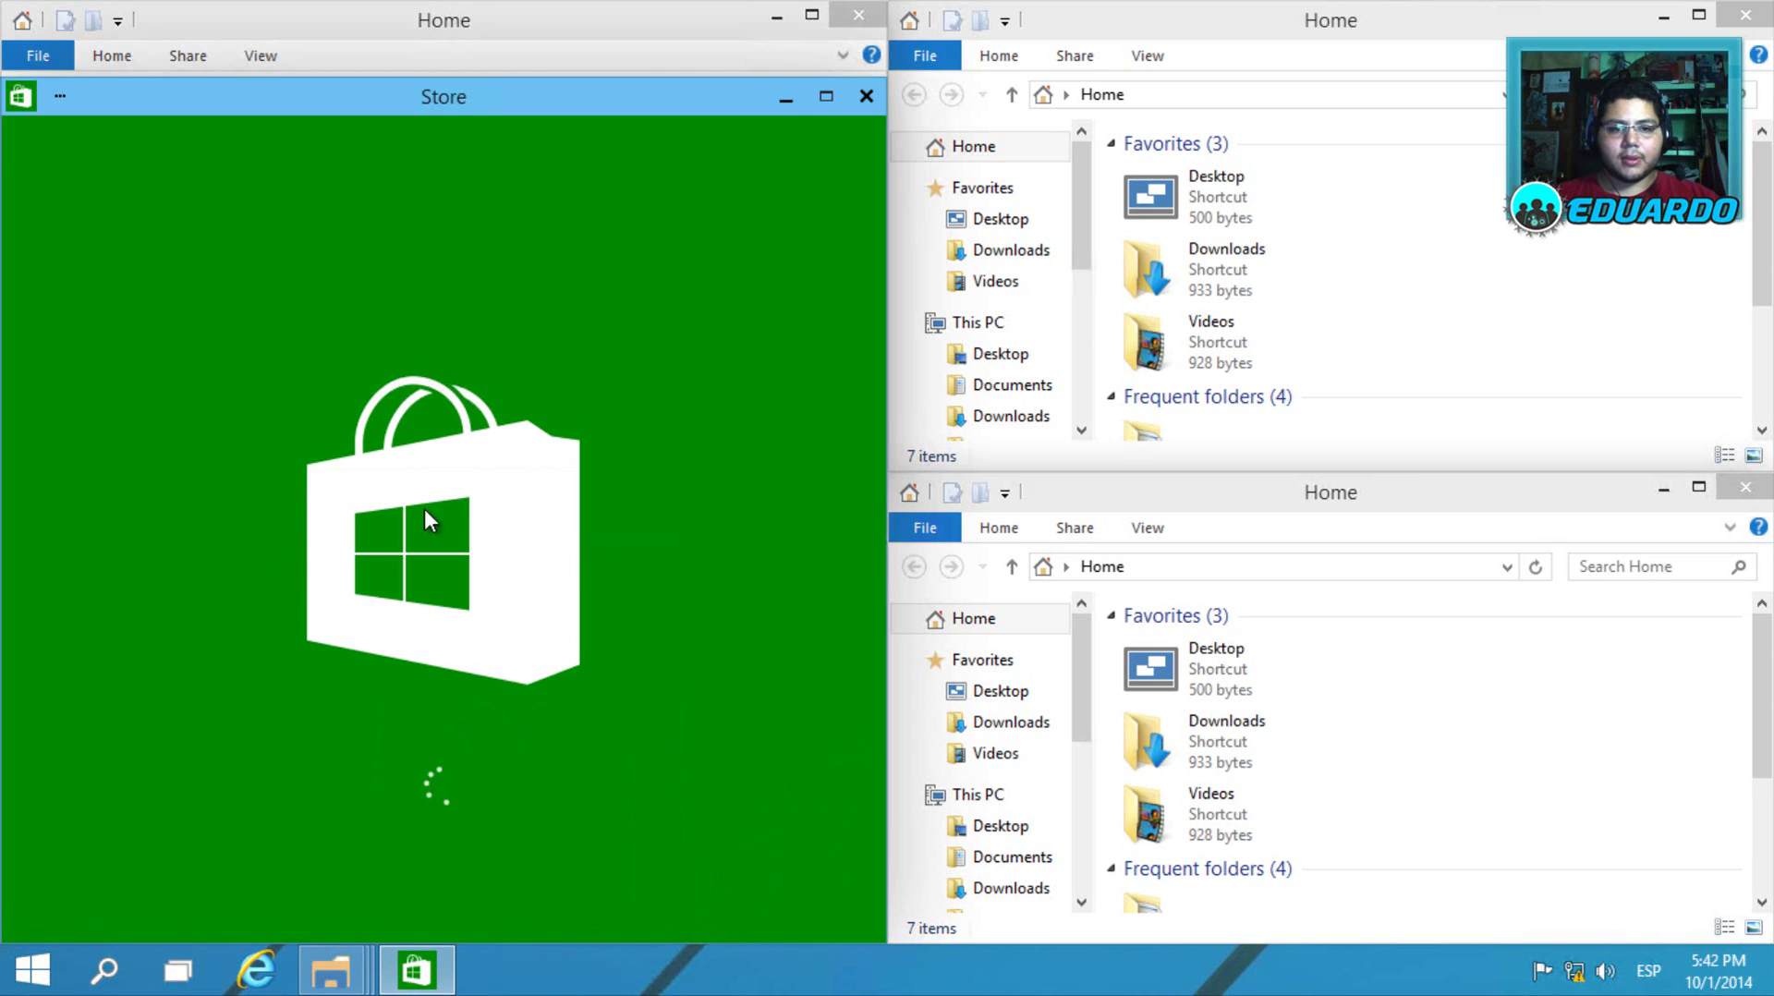
{"action": "left_click_drag", "start_coordinate": [452, 109], "coordinate": [1571, 5]}
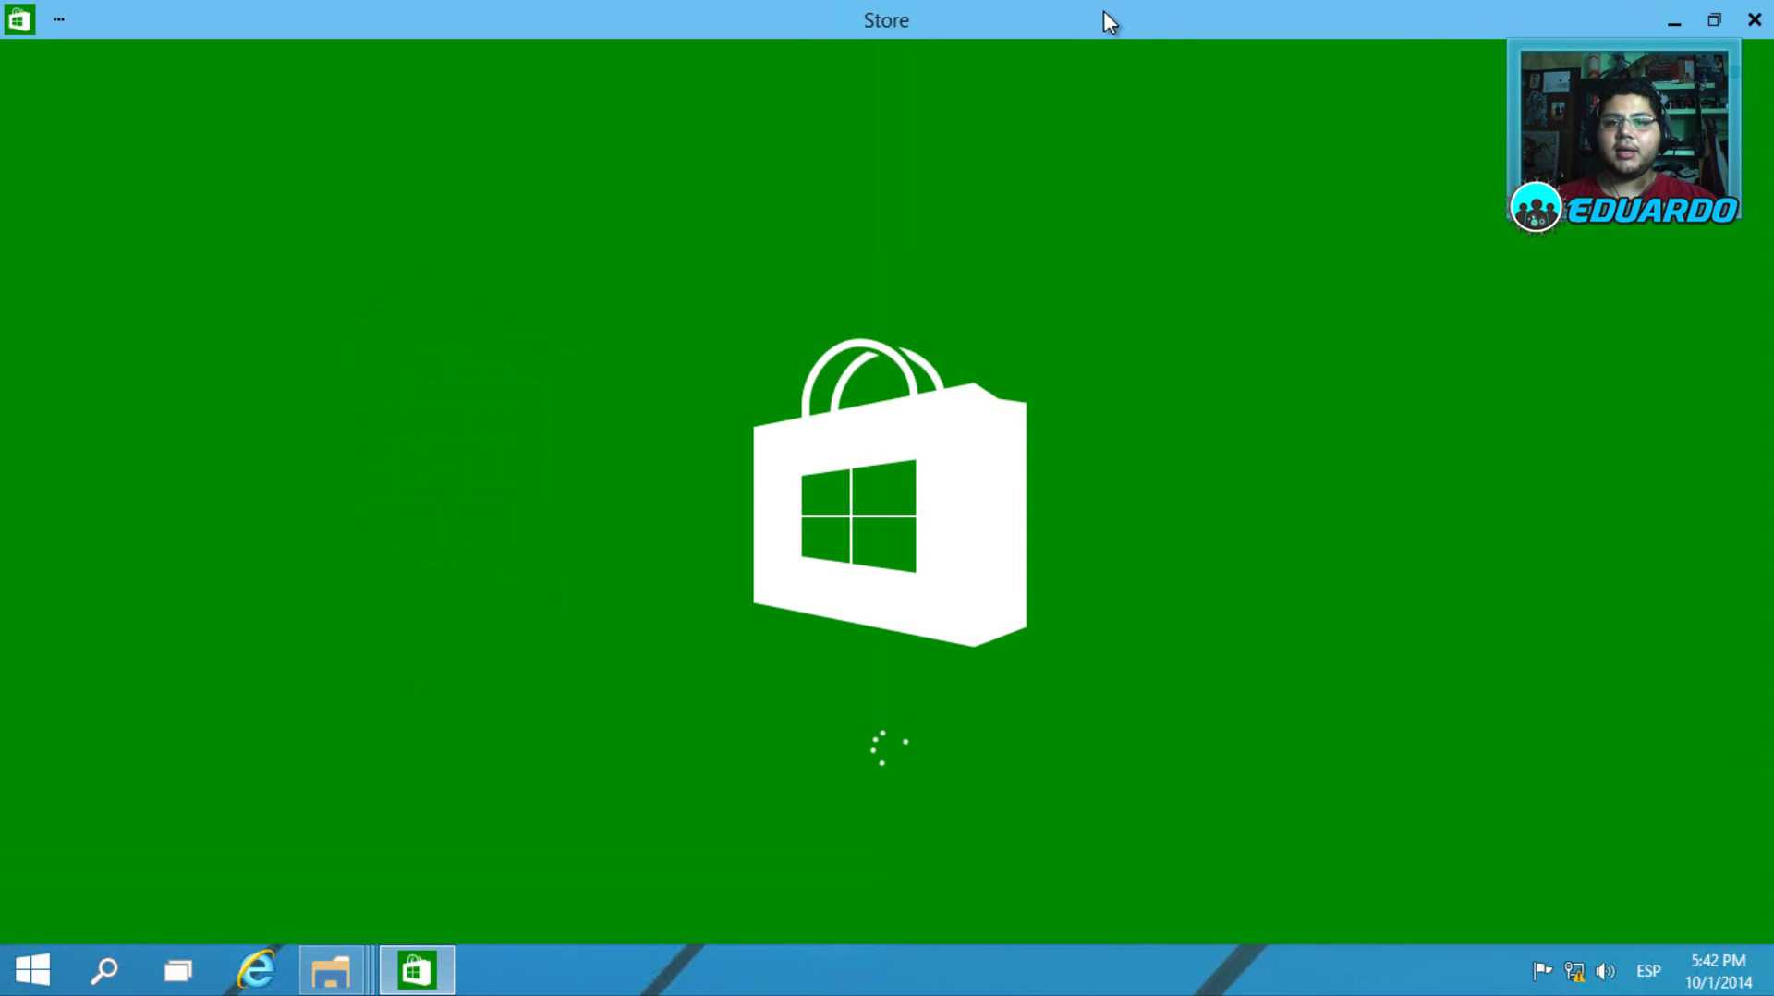
{"action": "left_click_drag", "start_coordinate": [1109, 20], "coordinate": [1767, 268]}
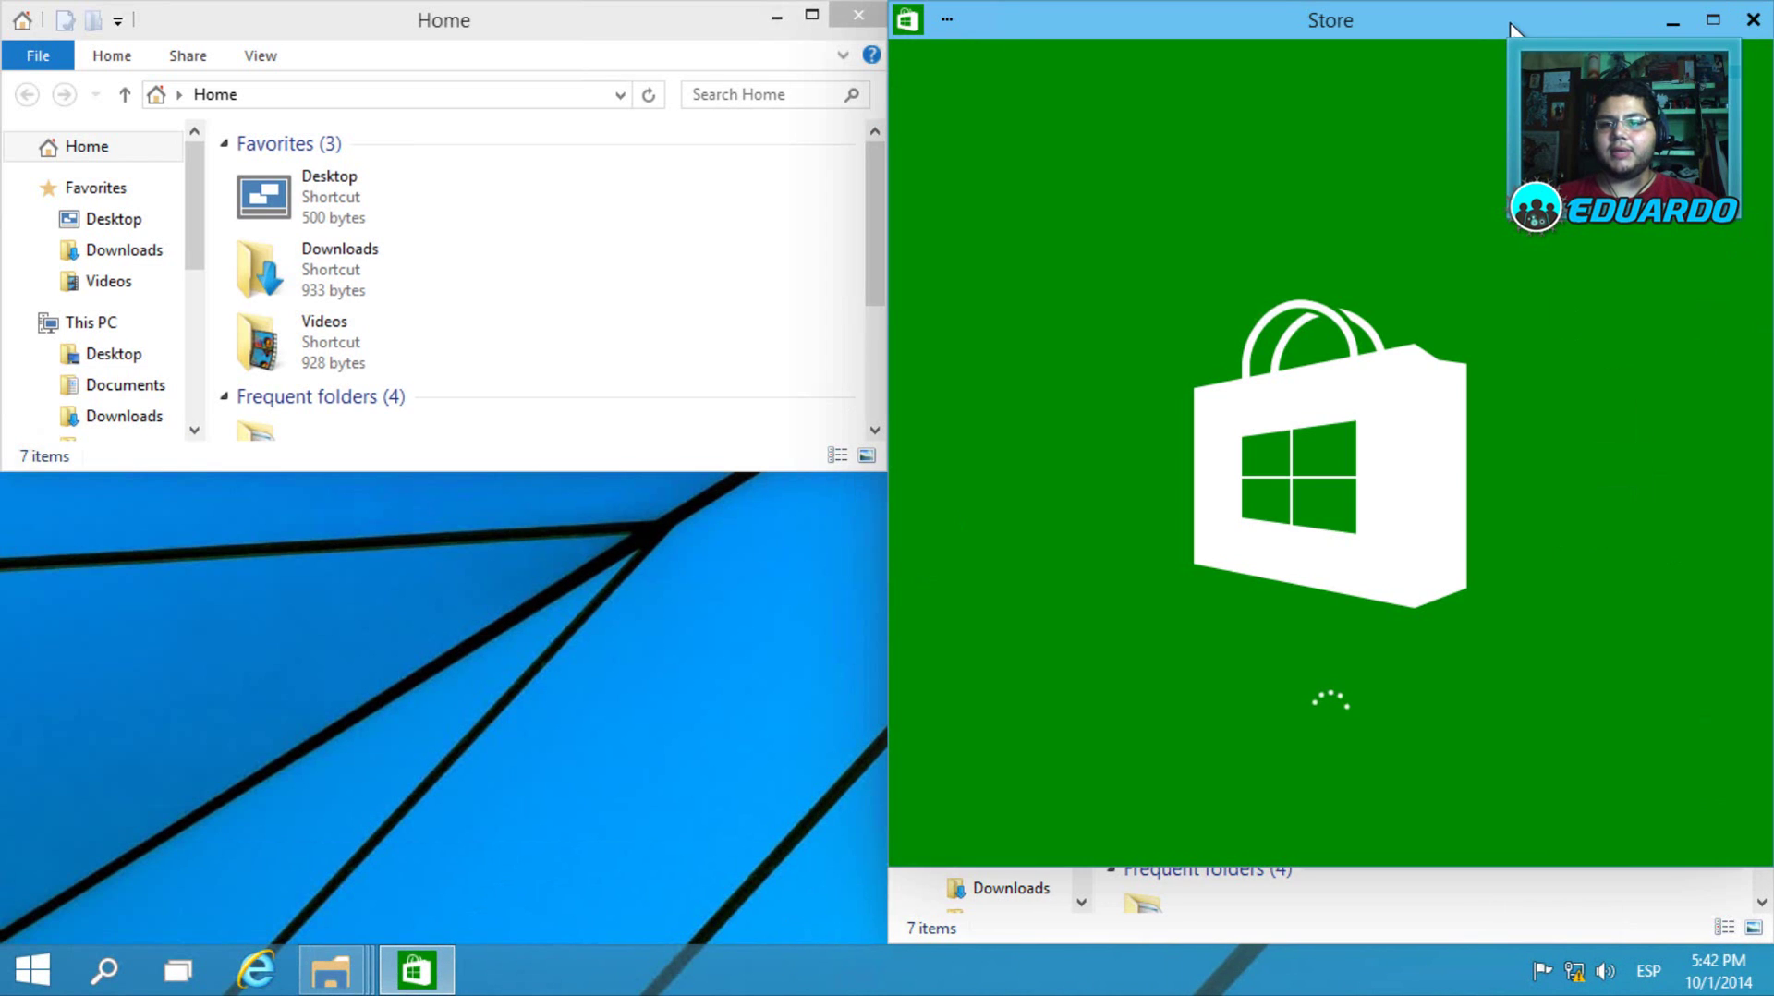
{"action": "left_click_drag", "start_coordinate": [1509, 27], "coordinate": [405, 21]}
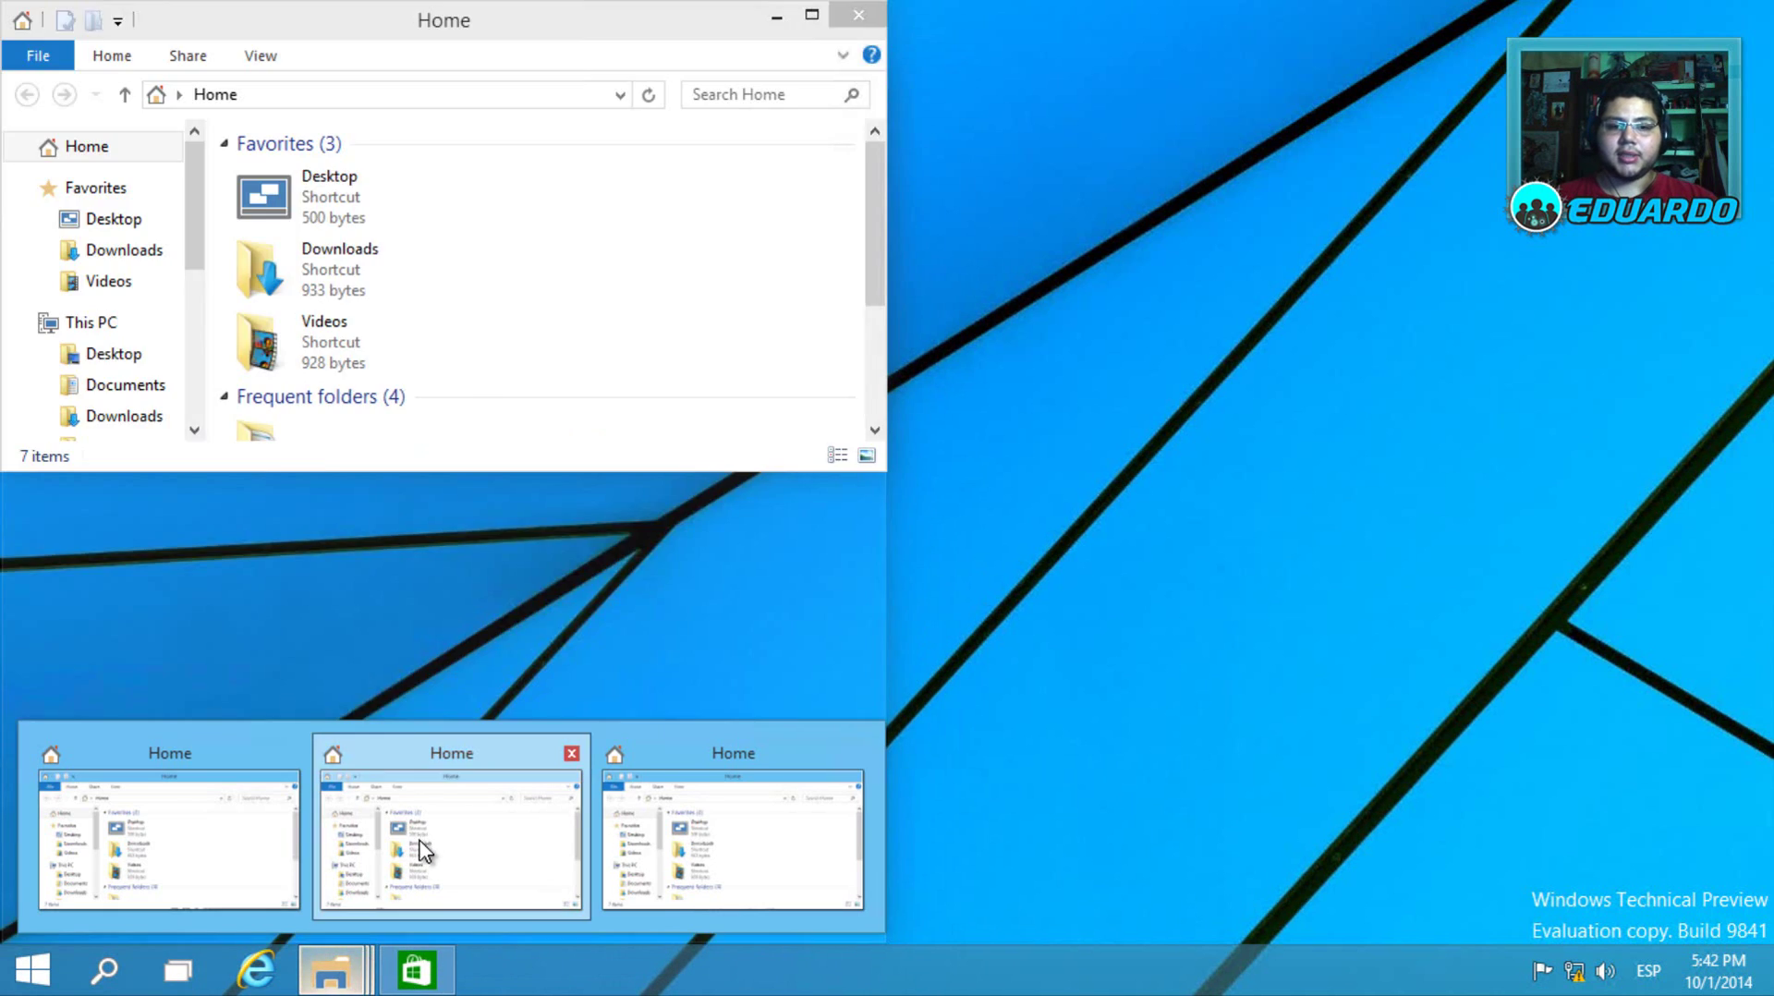
- Bring each of the three Explorer Home windows in front of Store
{"action": "left_click", "coordinate": [424, 831]}
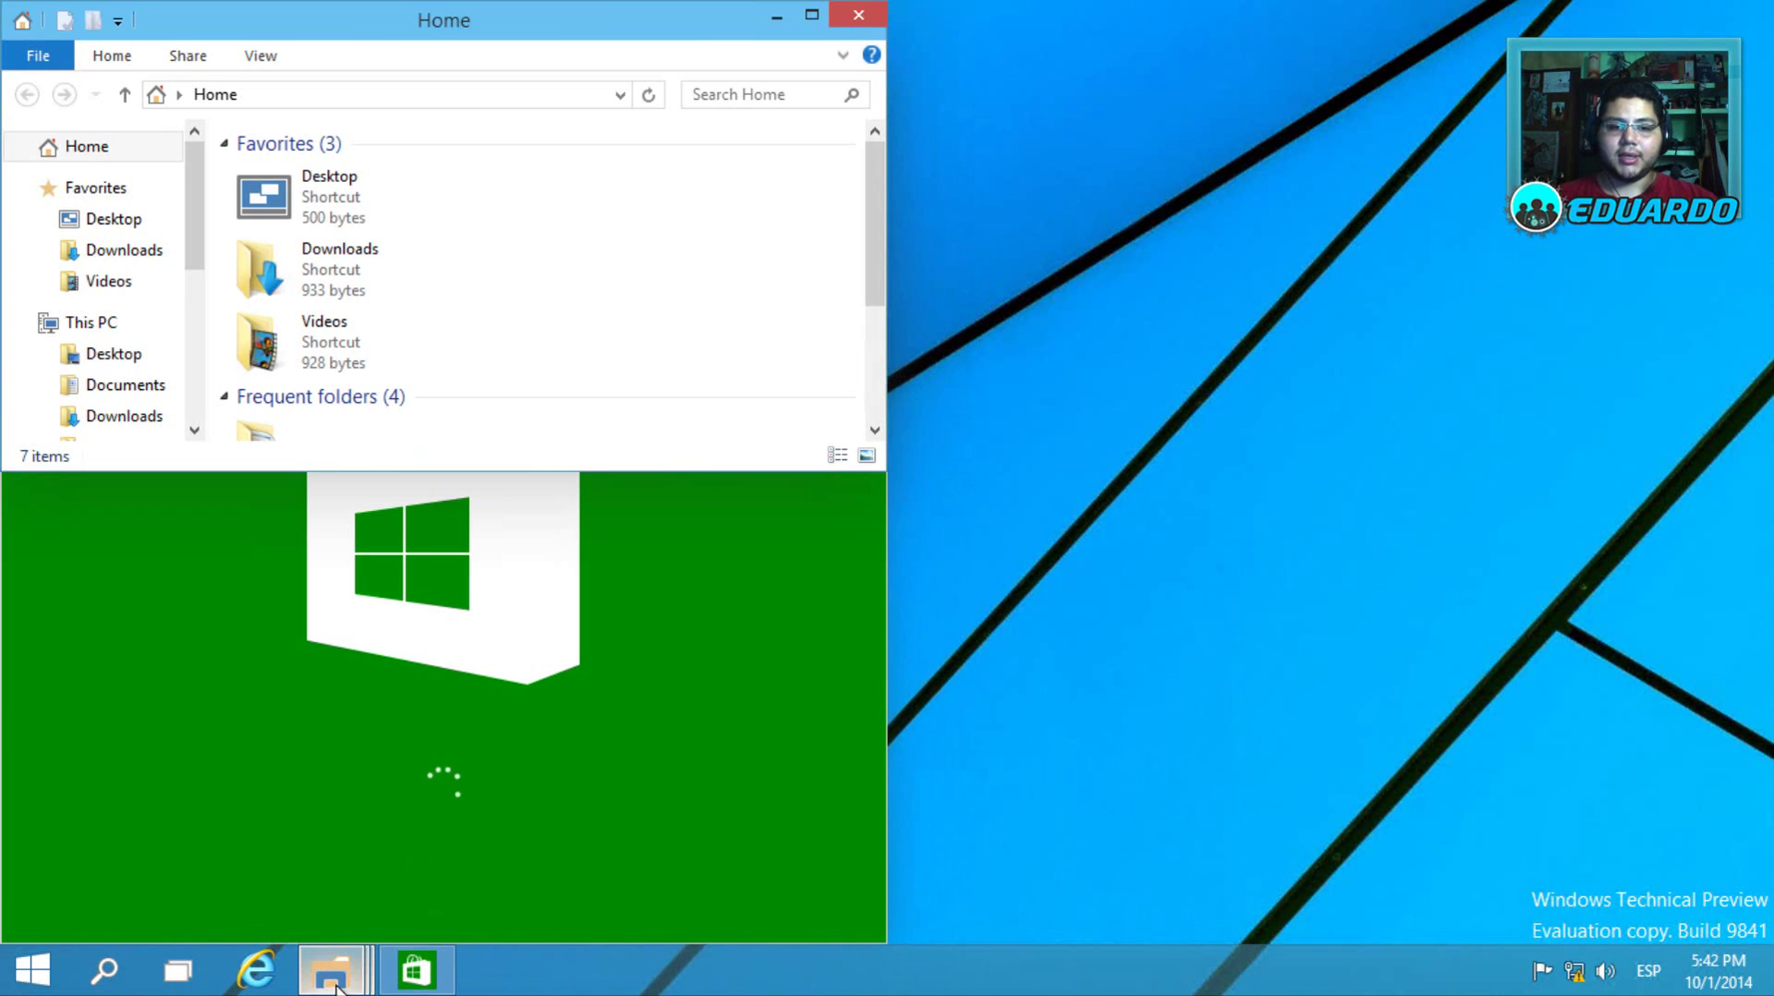
{"action": "mouse_move", "coordinate": [305, 984]}
{"action": "left_click", "coordinate": [658, 846]}
{"action": "left_click", "coordinate": [239, 892]}
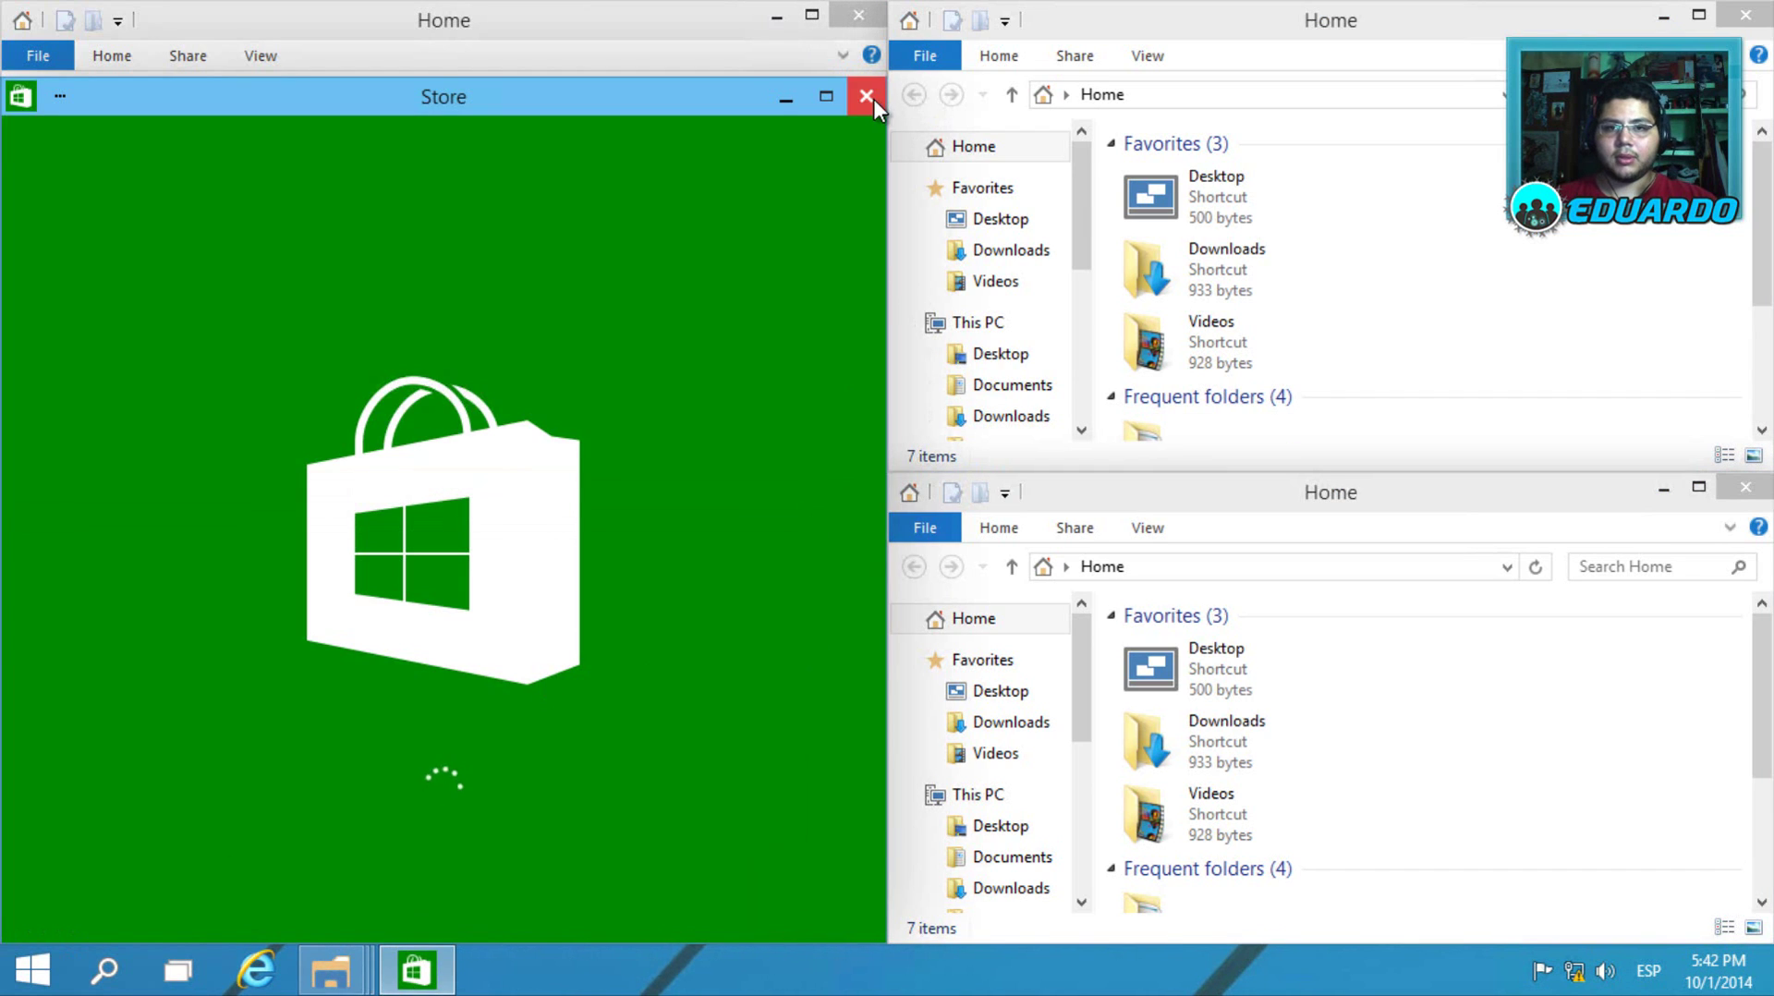
- Close Store, relaunch it from the taskbar, and move it toward the centre-right
{"action": "left_click", "coordinate": [873, 98]}
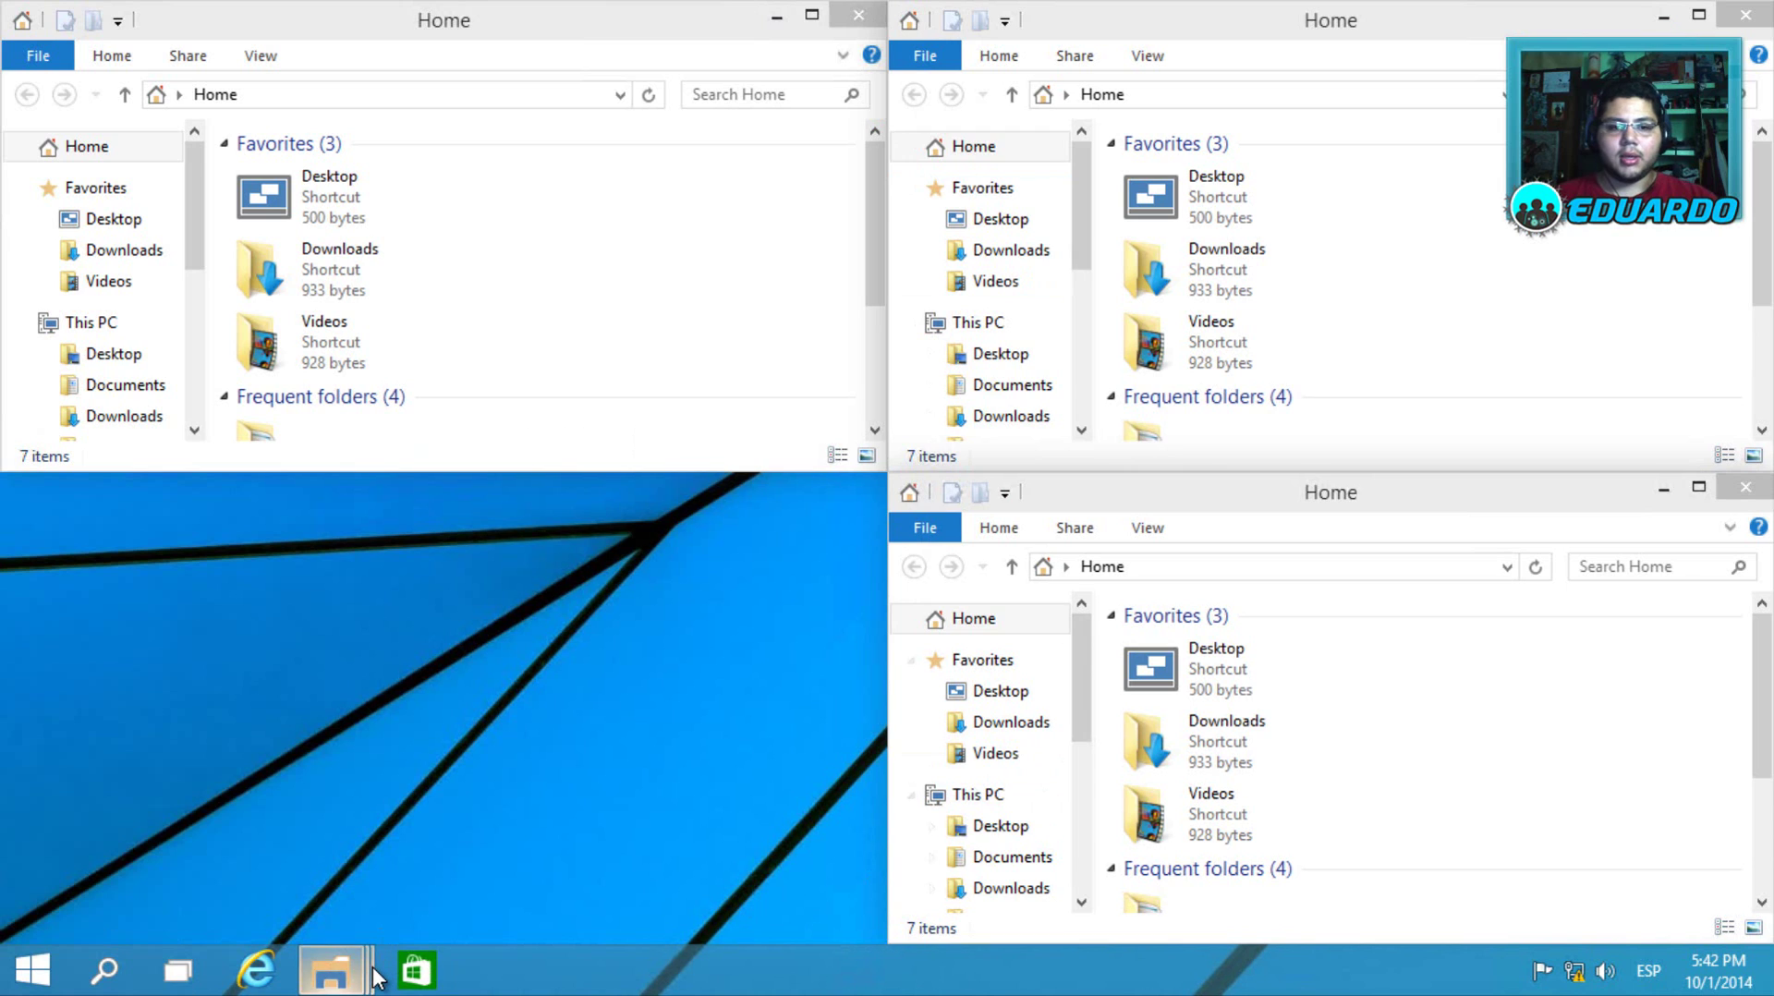
{"action": "mouse_move", "coordinate": [376, 977]}
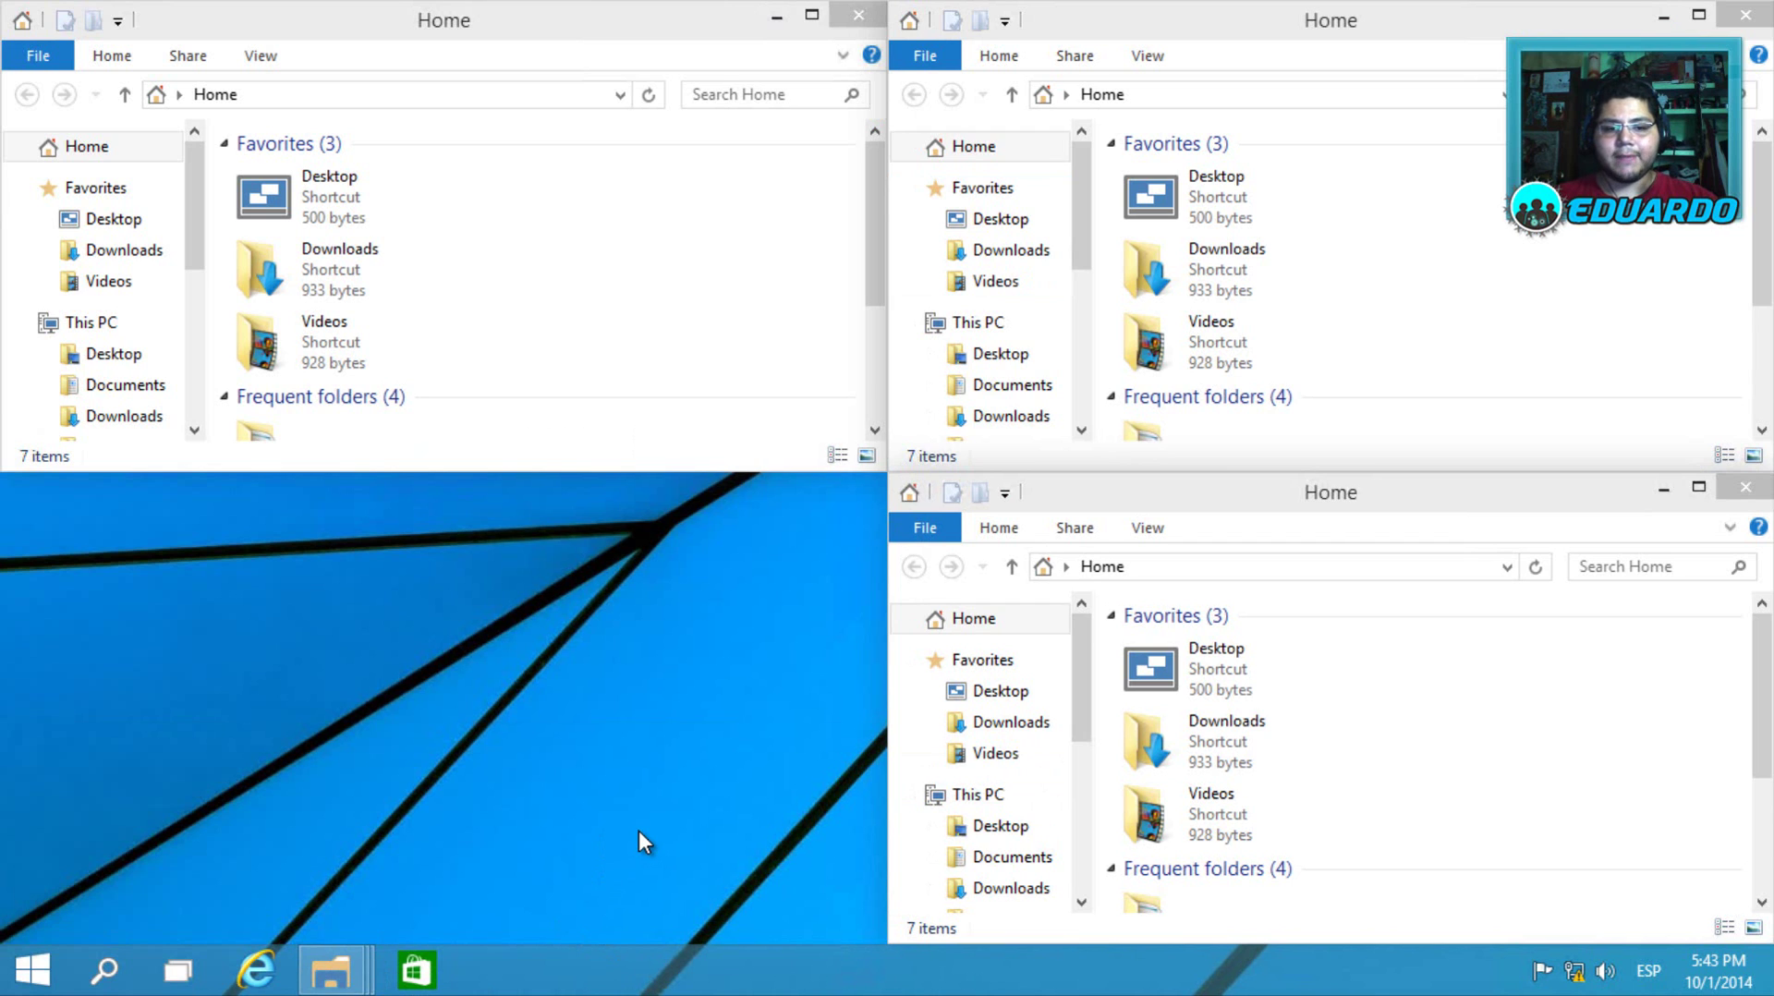
{"action": "left_click", "coordinate": [415, 970]}
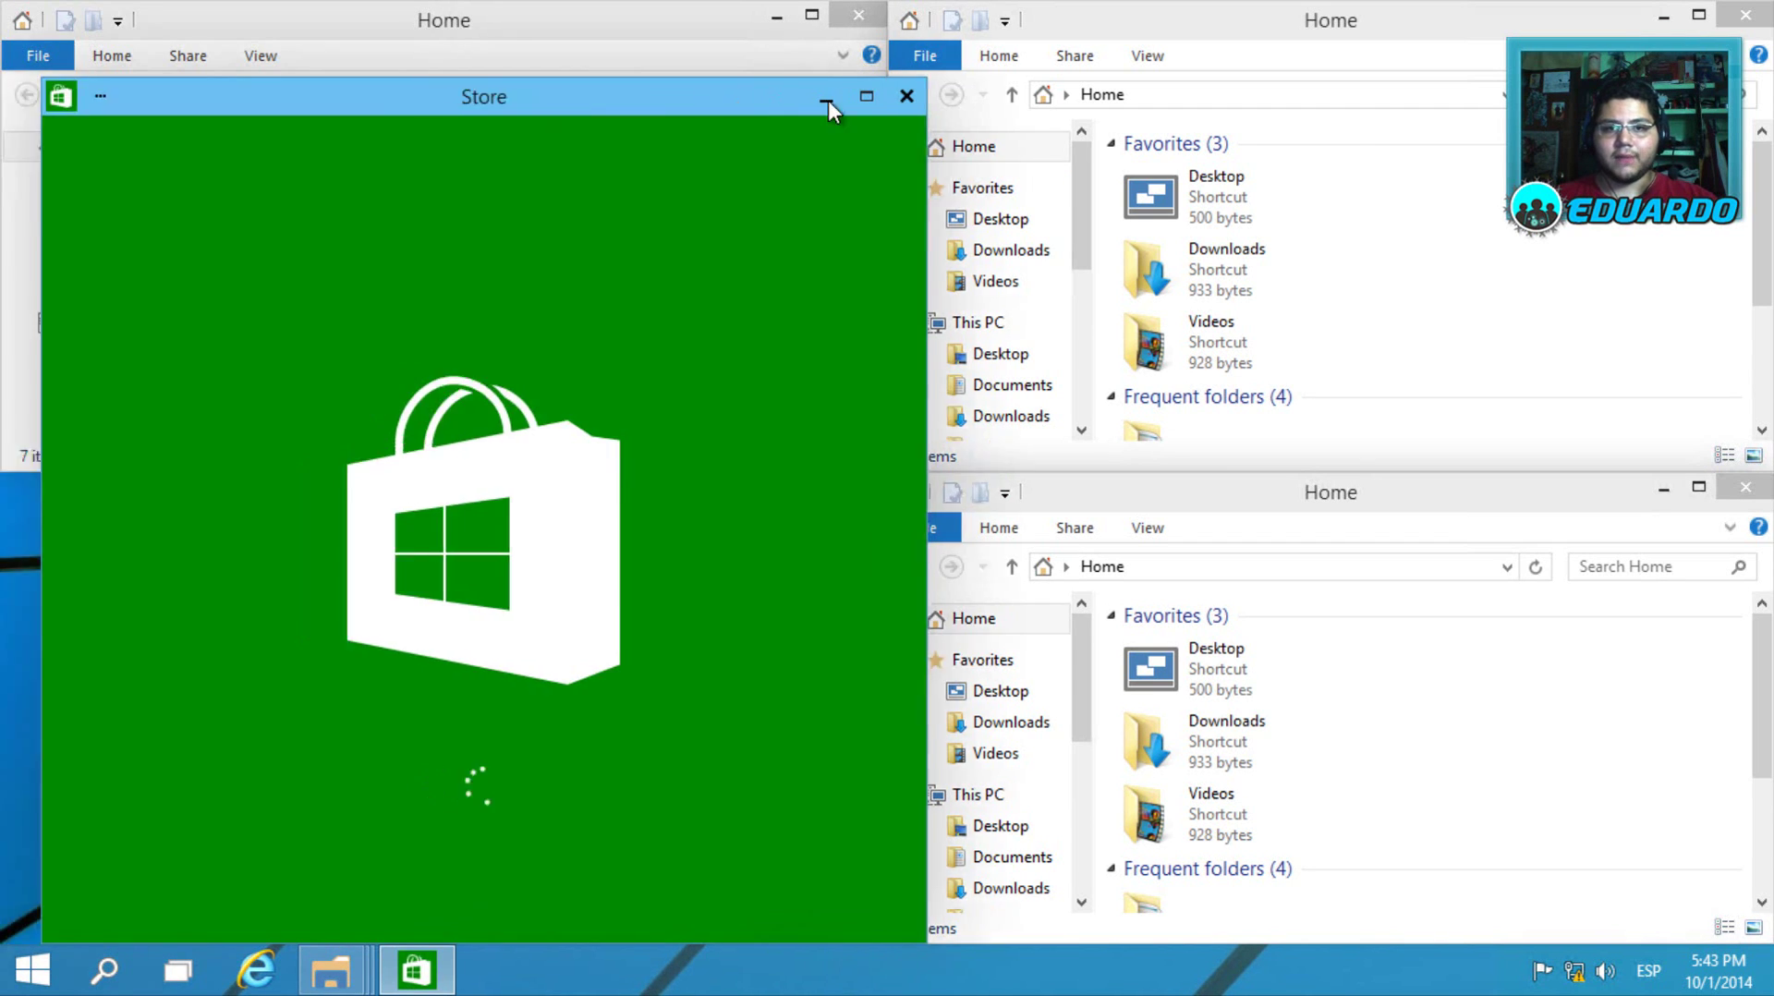
{"action": "left_click_drag", "start_coordinate": [828, 100], "coordinate": [1348, 57]}
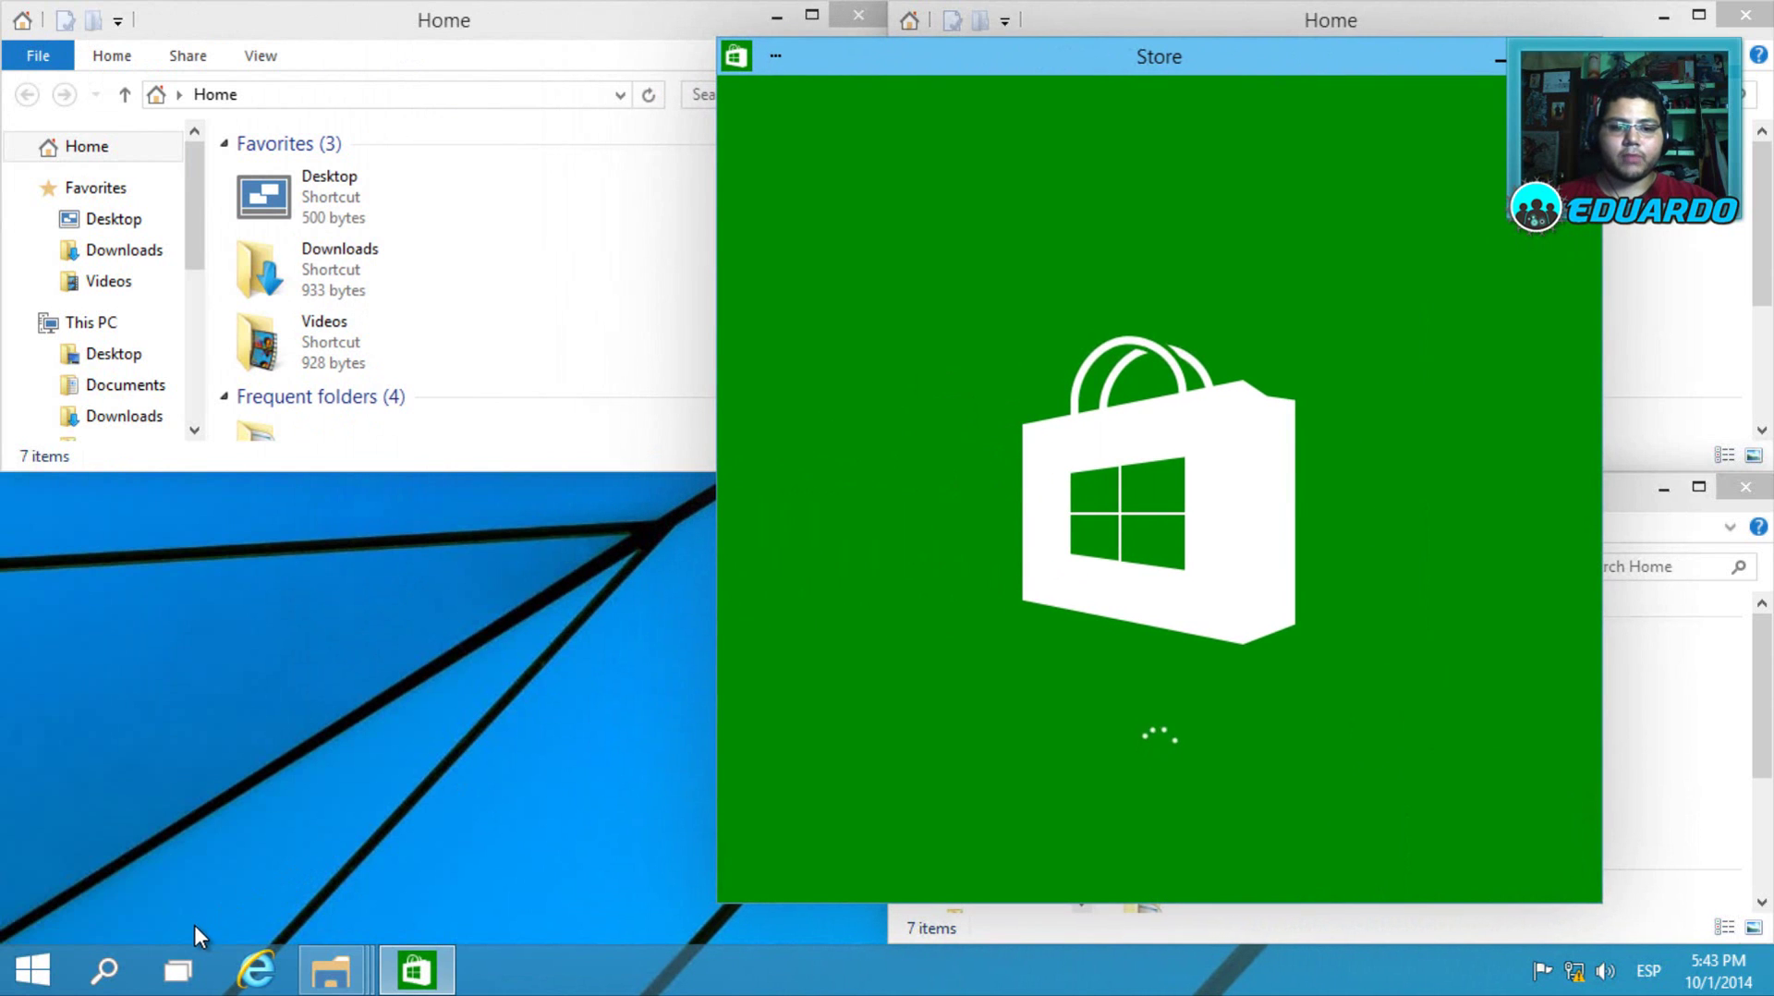
- In Task View add a second desktop, then switch back to desktop 1
{"action": "left_click", "coordinate": [177, 972]}
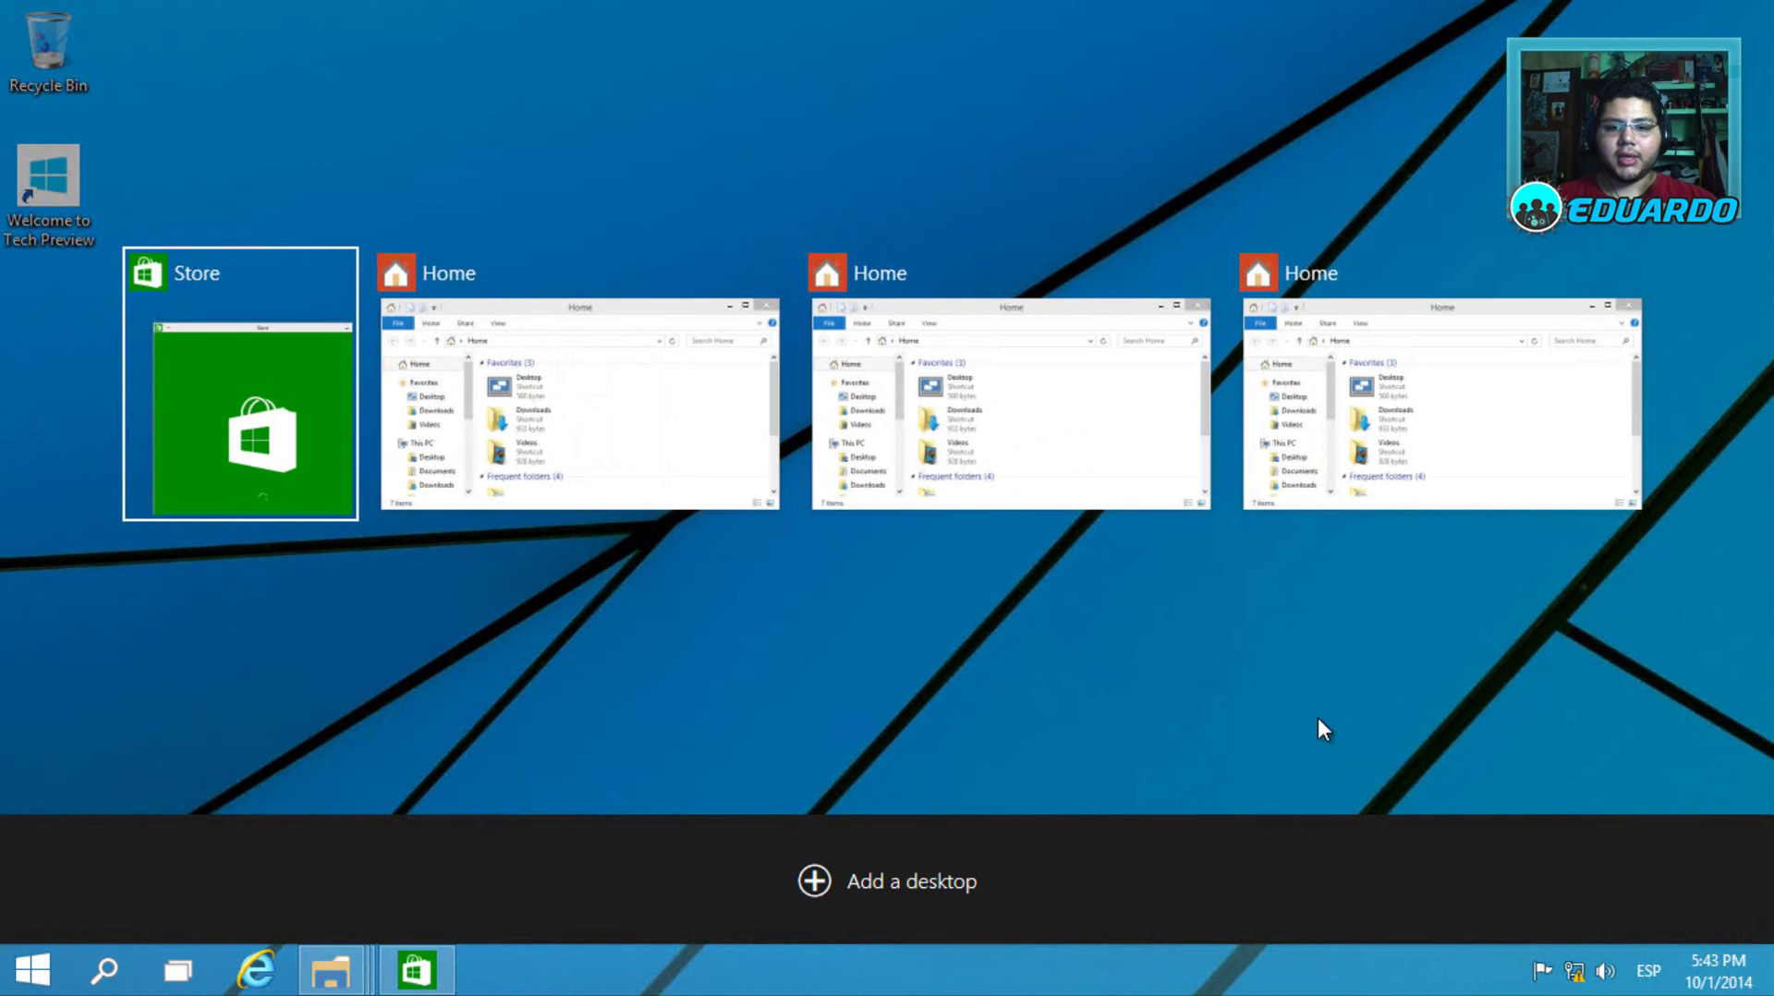
{"action": "left_click", "coordinate": [901, 881]}
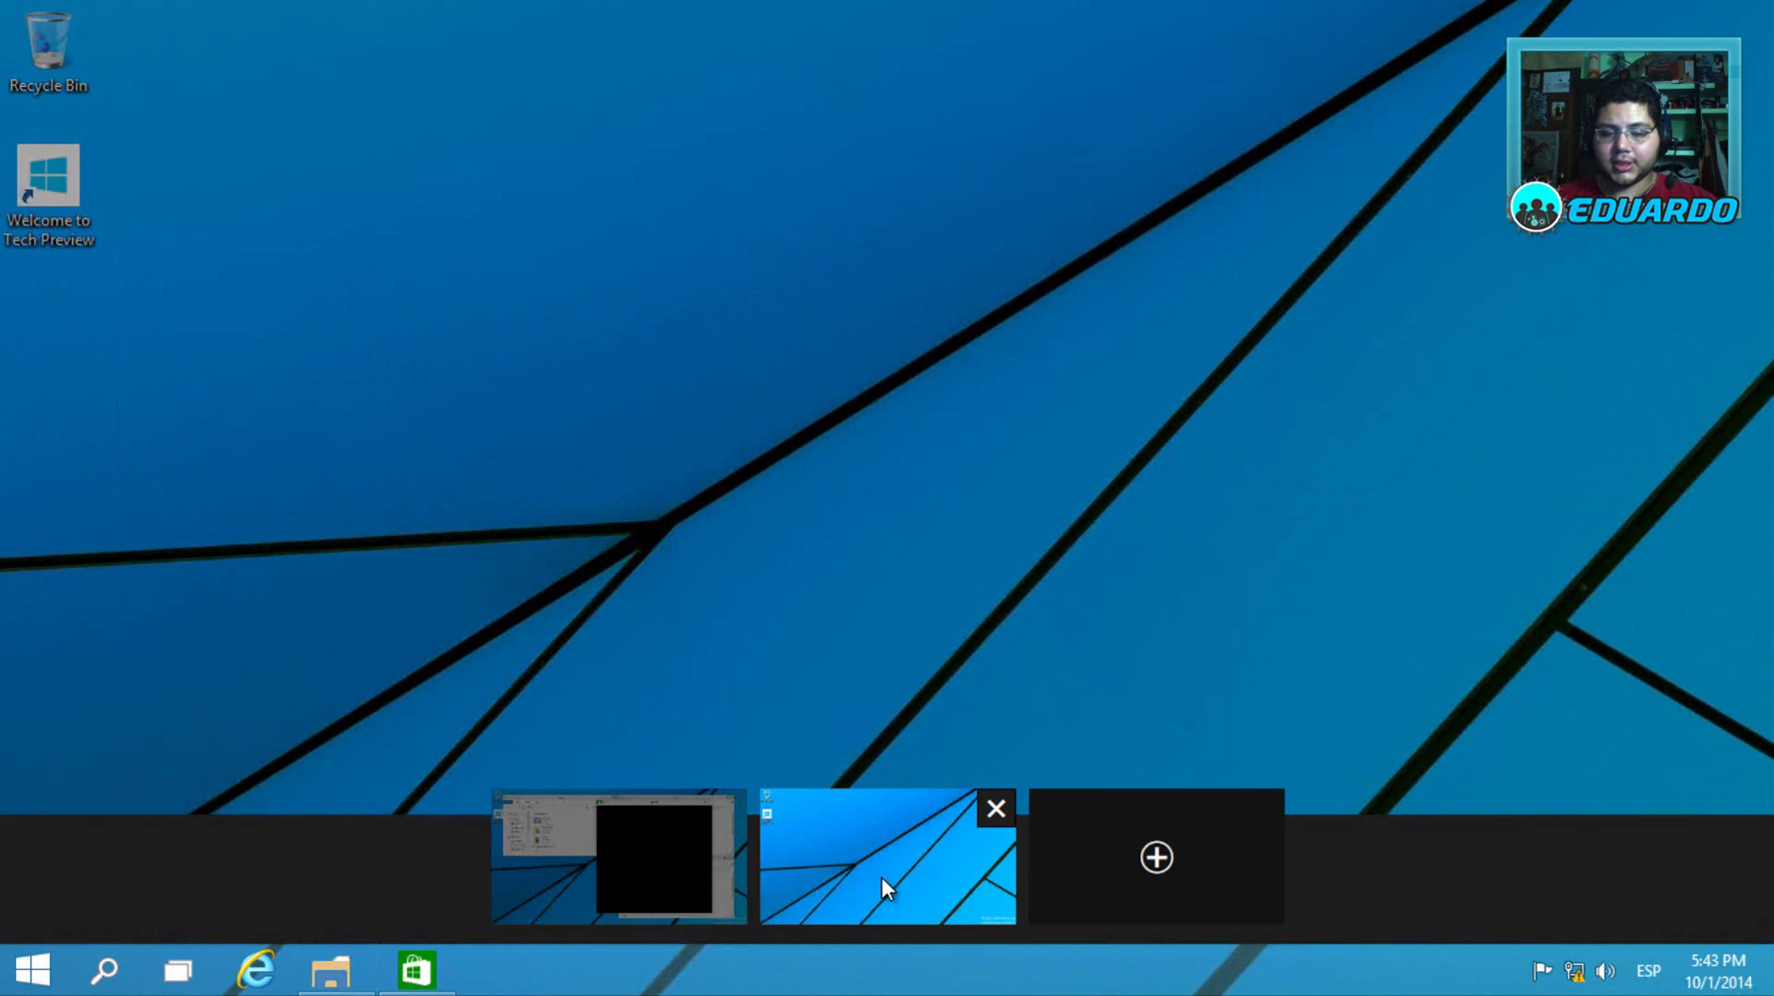
{"action": "left_click", "coordinate": [552, 894]}
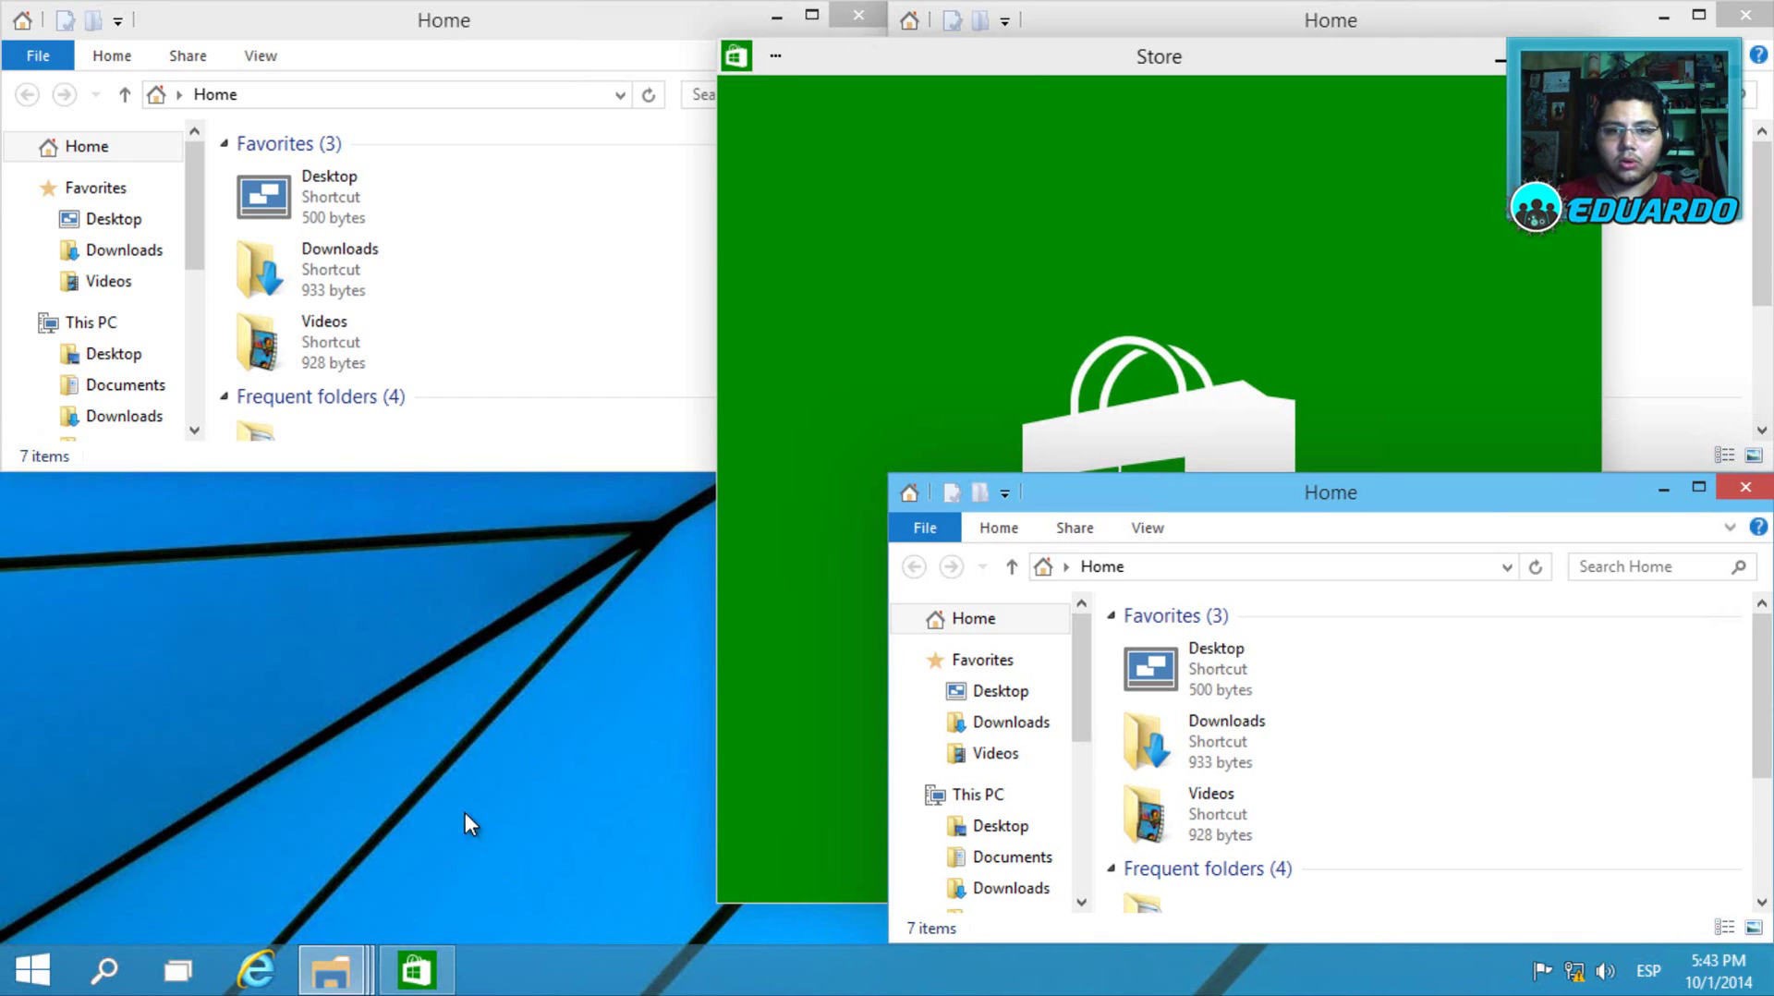
- Close Store and the bottom-right Explorer window, move the top-right one, then open Task View
{"action": "left_click_drag", "start_coordinate": [1078, 58], "coordinate": [527, 137]}
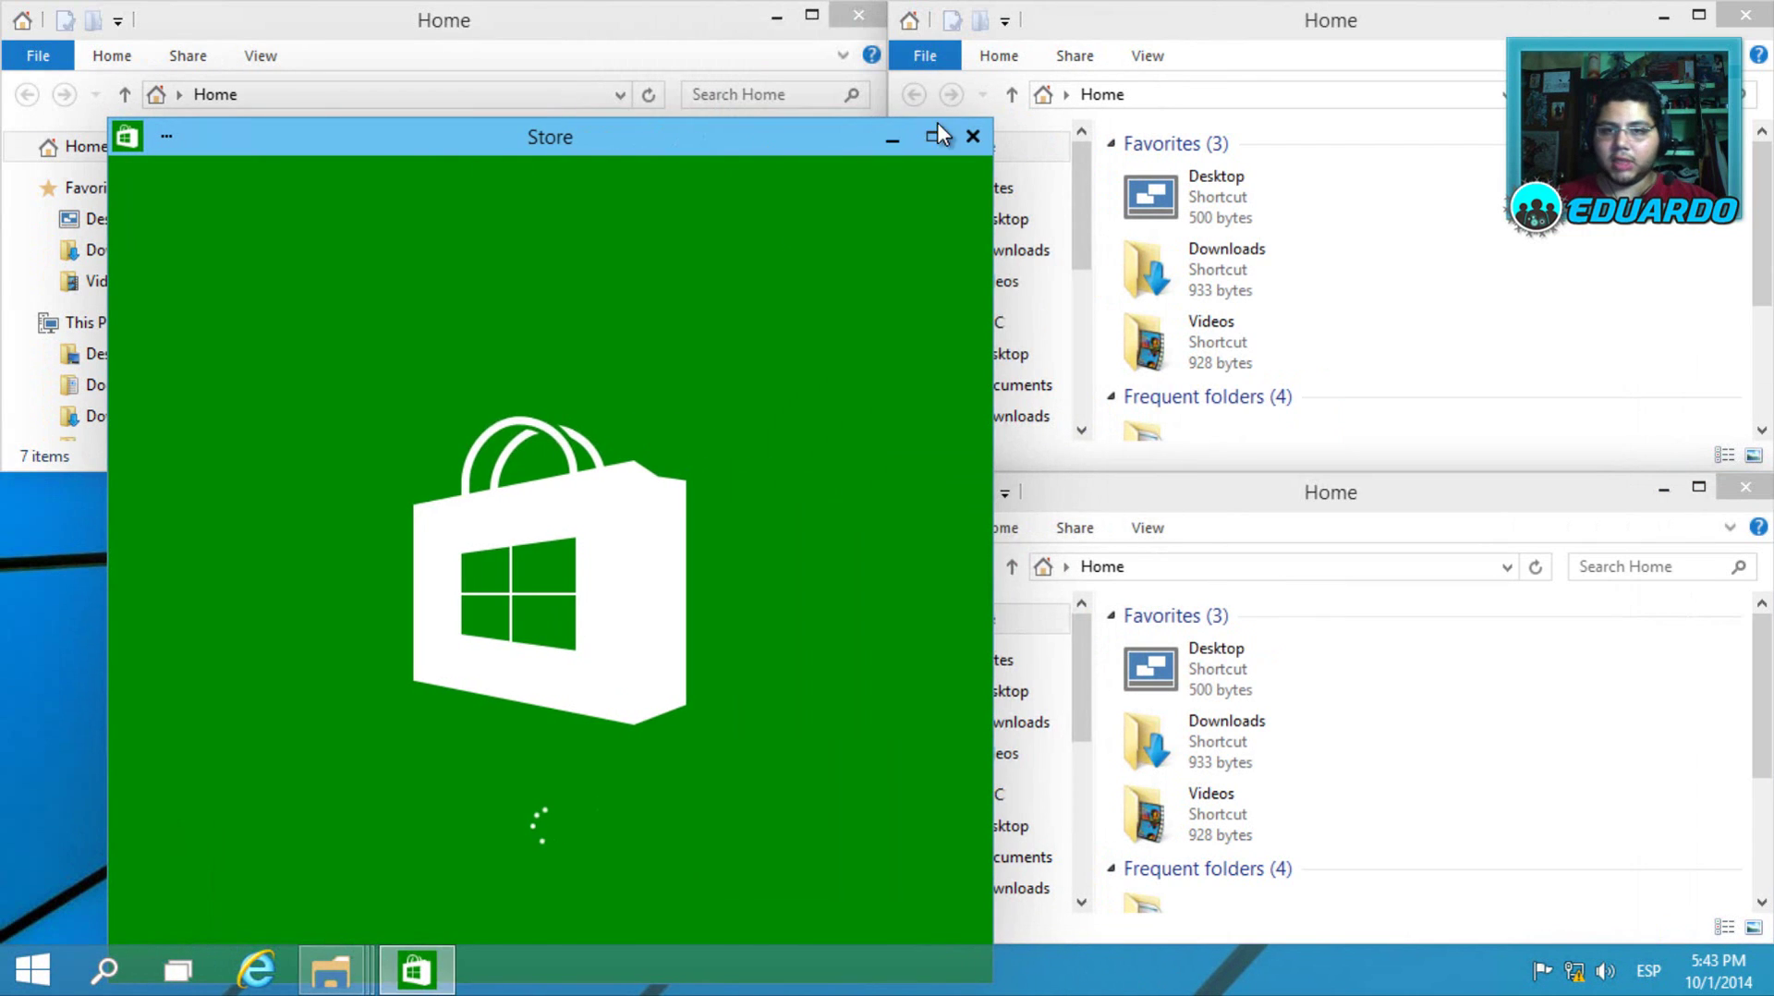
{"action": "left_click", "coordinate": [975, 137]}
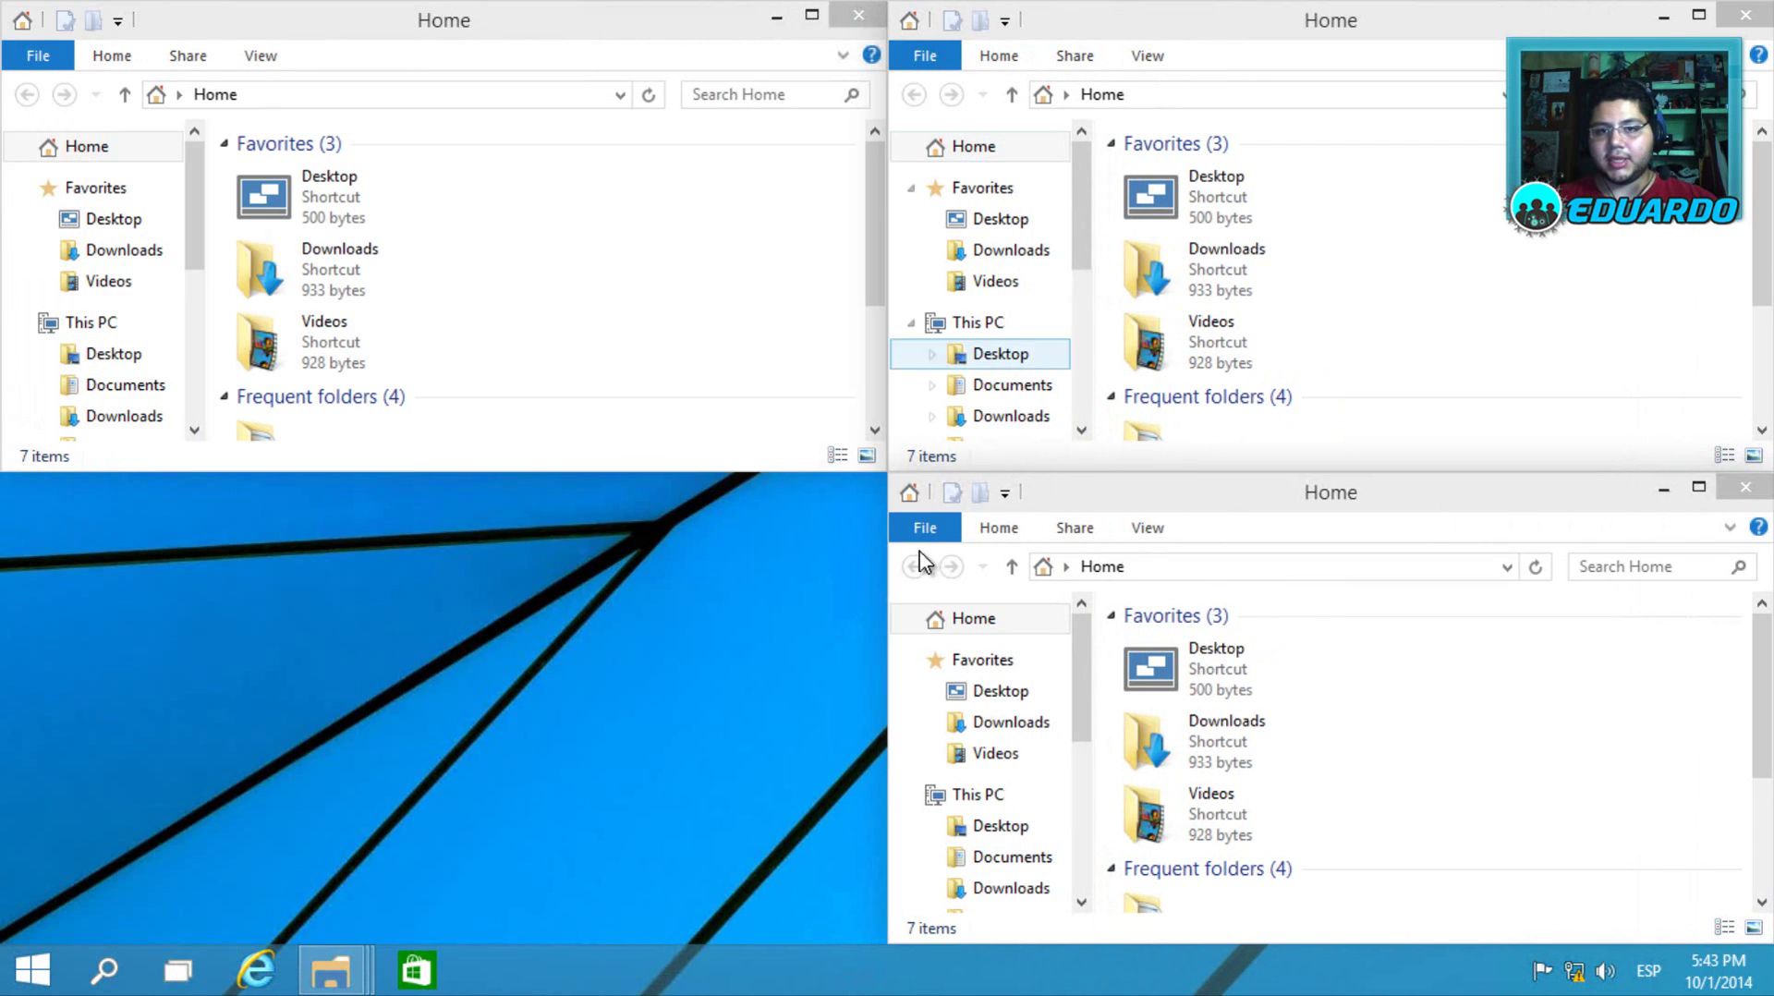
{"action": "left_click", "coordinate": [1747, 489]}
{"action": "left_click_drag", "start_coordinate": [1097, 24], "coordinate": [1773, 56]}
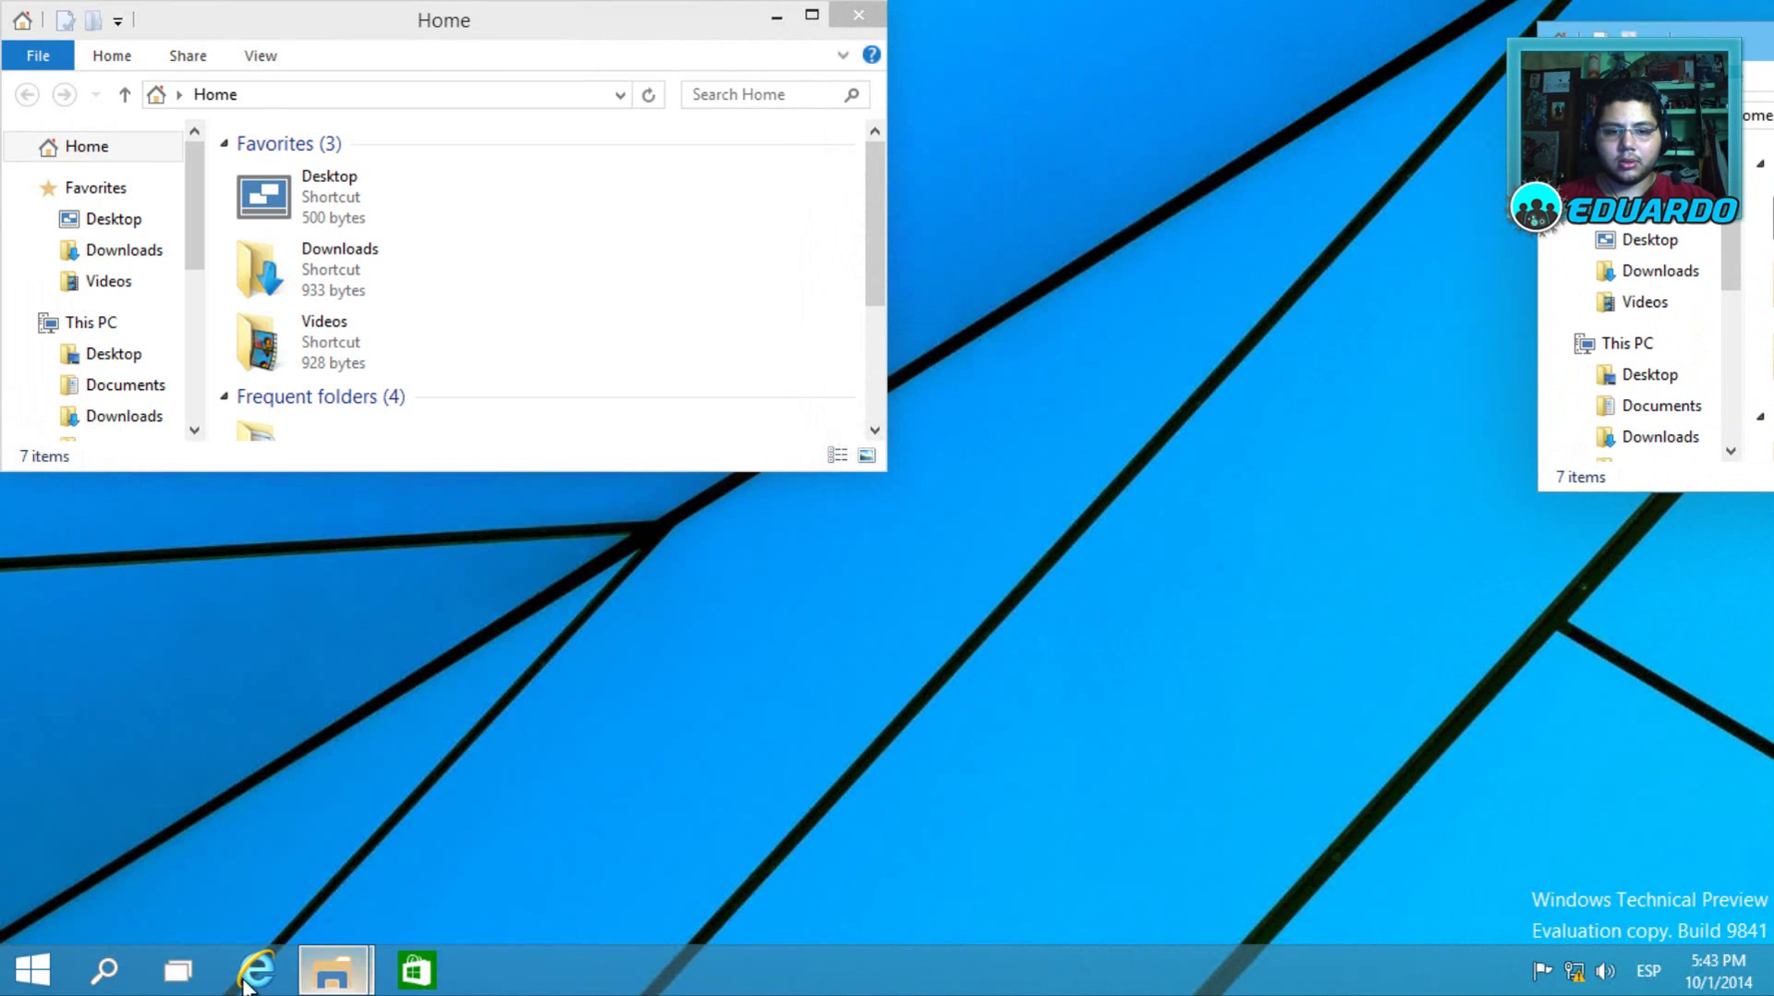
{"action": "left_click", "coordinate": [175, 971]}
- Switch between the two desktops and move the right-hand Explorer window to mid-screen
{"action": "left_click", "coordinate": [784, 872]}
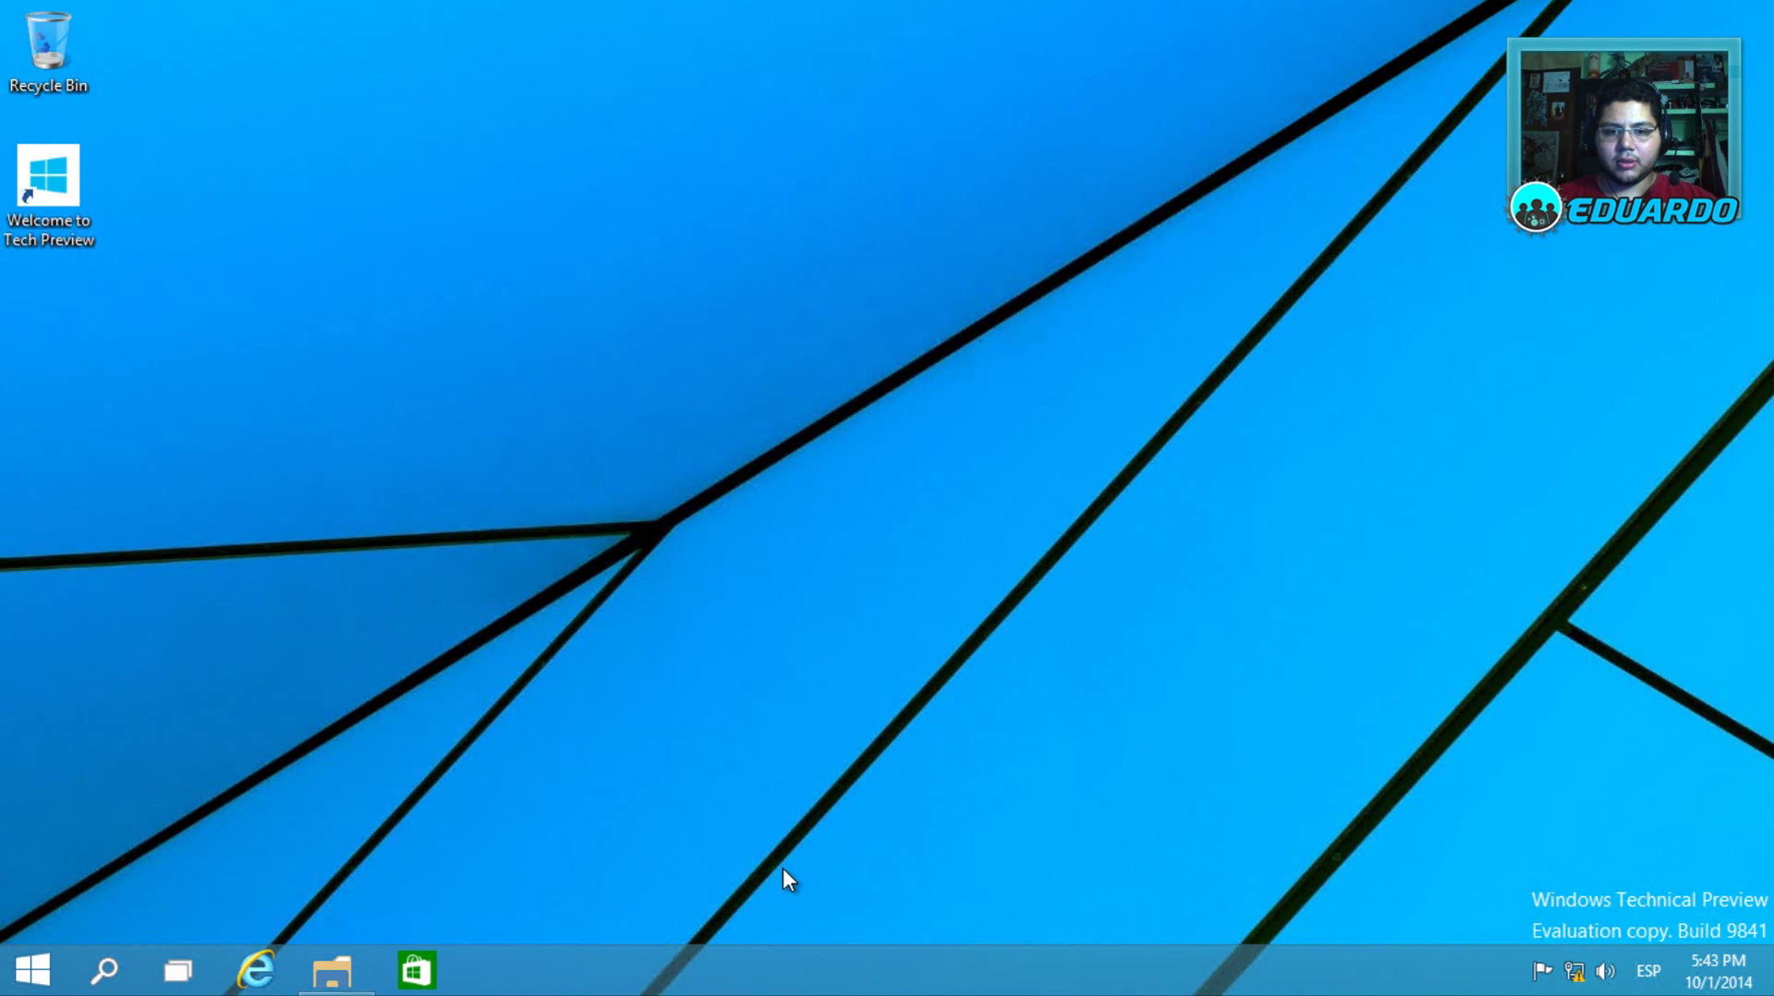
{"action": "mouse_move", "coordinate": [178, 970]}
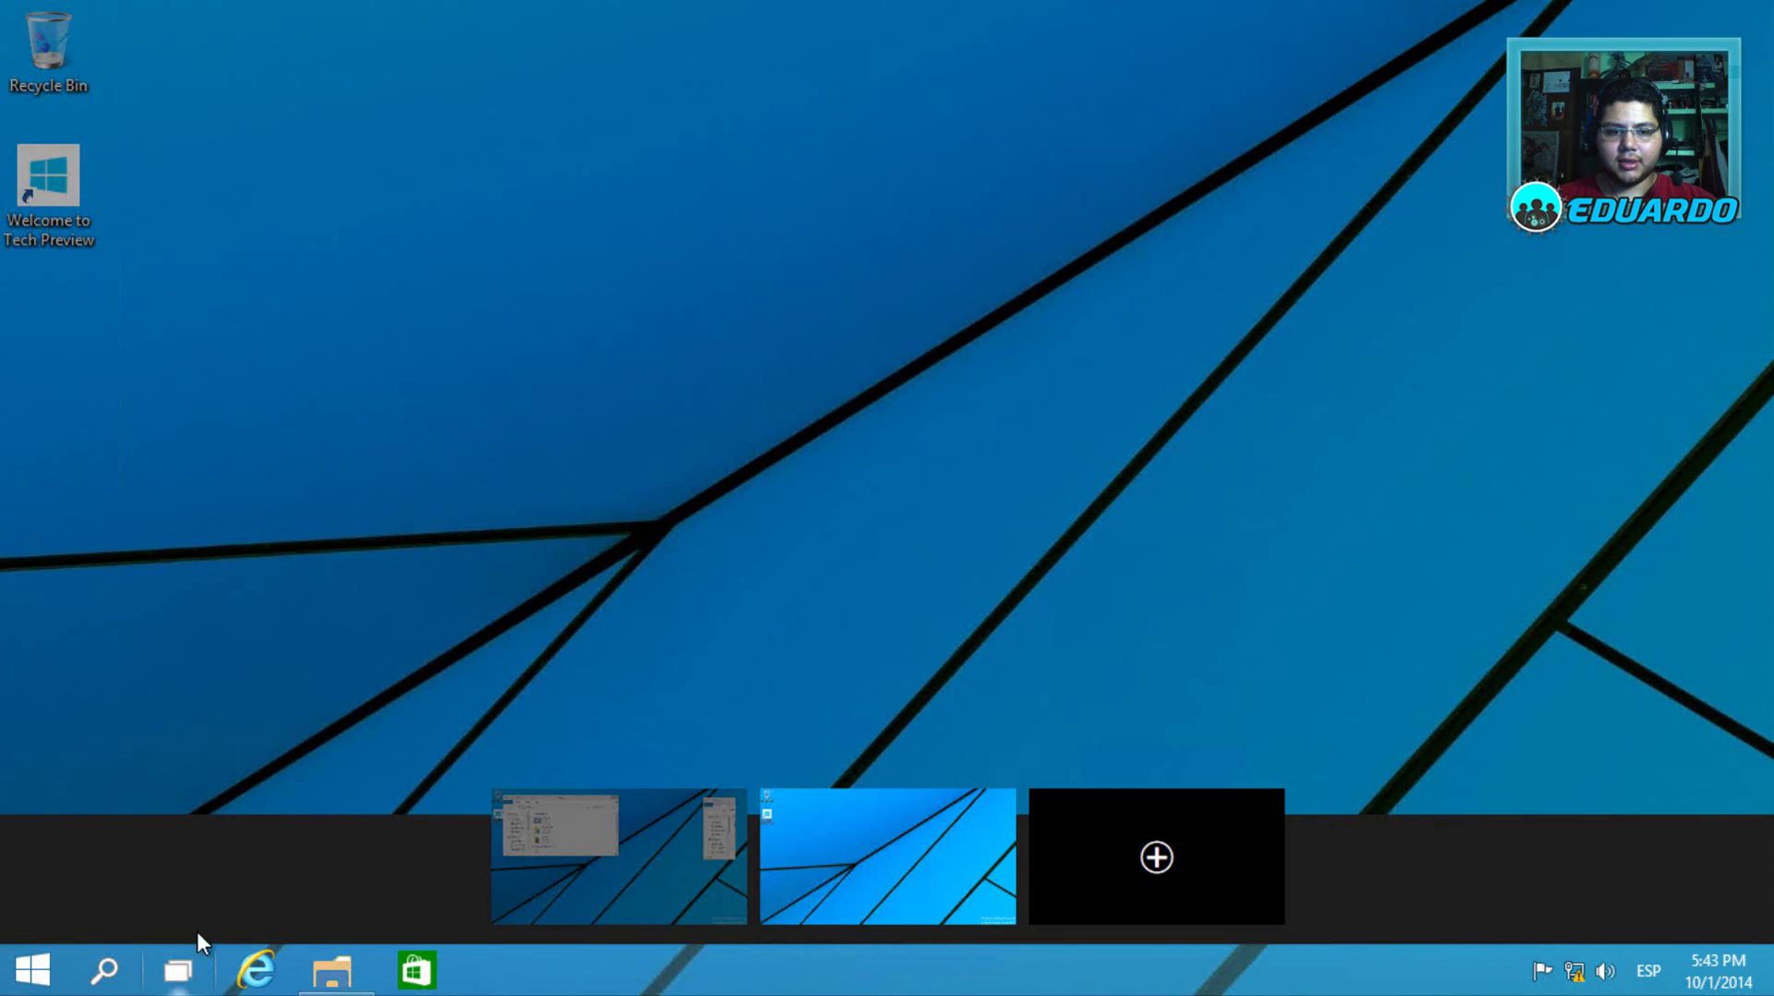
{"action": "left_click", "coordinate": [597, 887]}
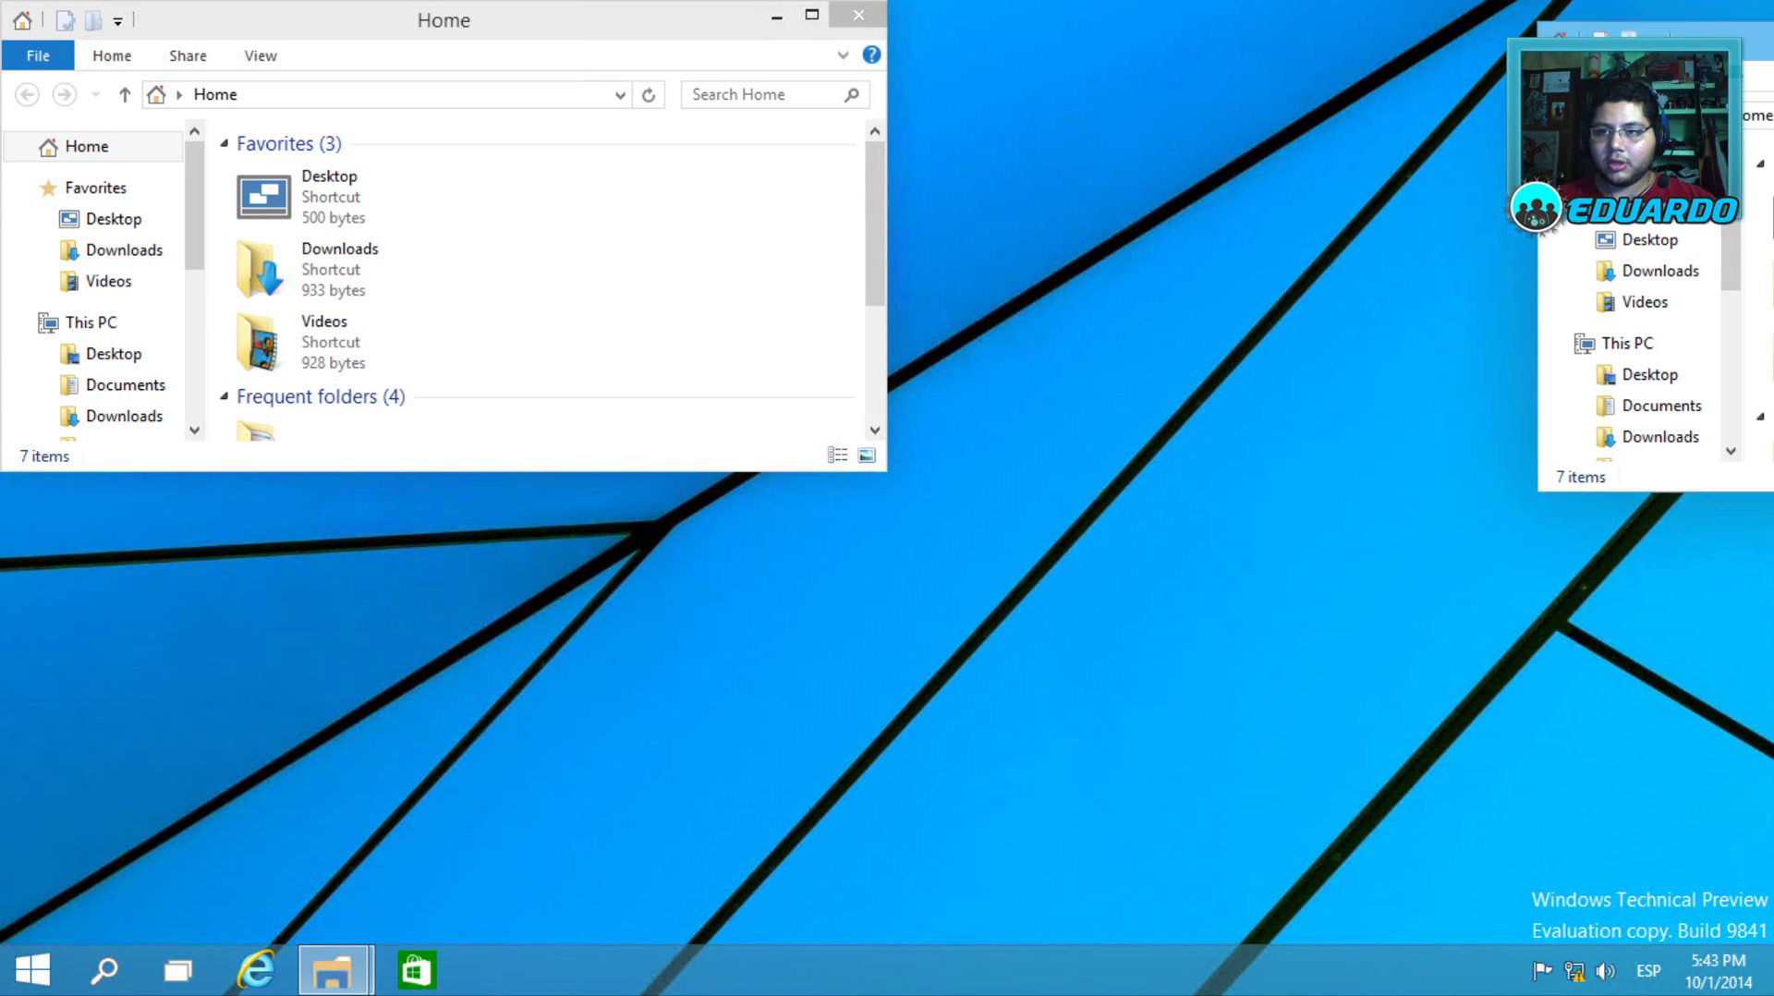
{"action": "mouse_move", "coordinate": [1728, 11]}
{"action": "left_mouse_down"}
{"action": "mouse_move", "coordinate": [1183, 376]}
{"action": "mouse_move", "coordinate": [1477, 96]}
{"action": "mouse_move", "coordinate": [1733, 8]}
{"action": "left_mouse_up"}
{"action": "double_click", "coordinate": [1192, 18]}
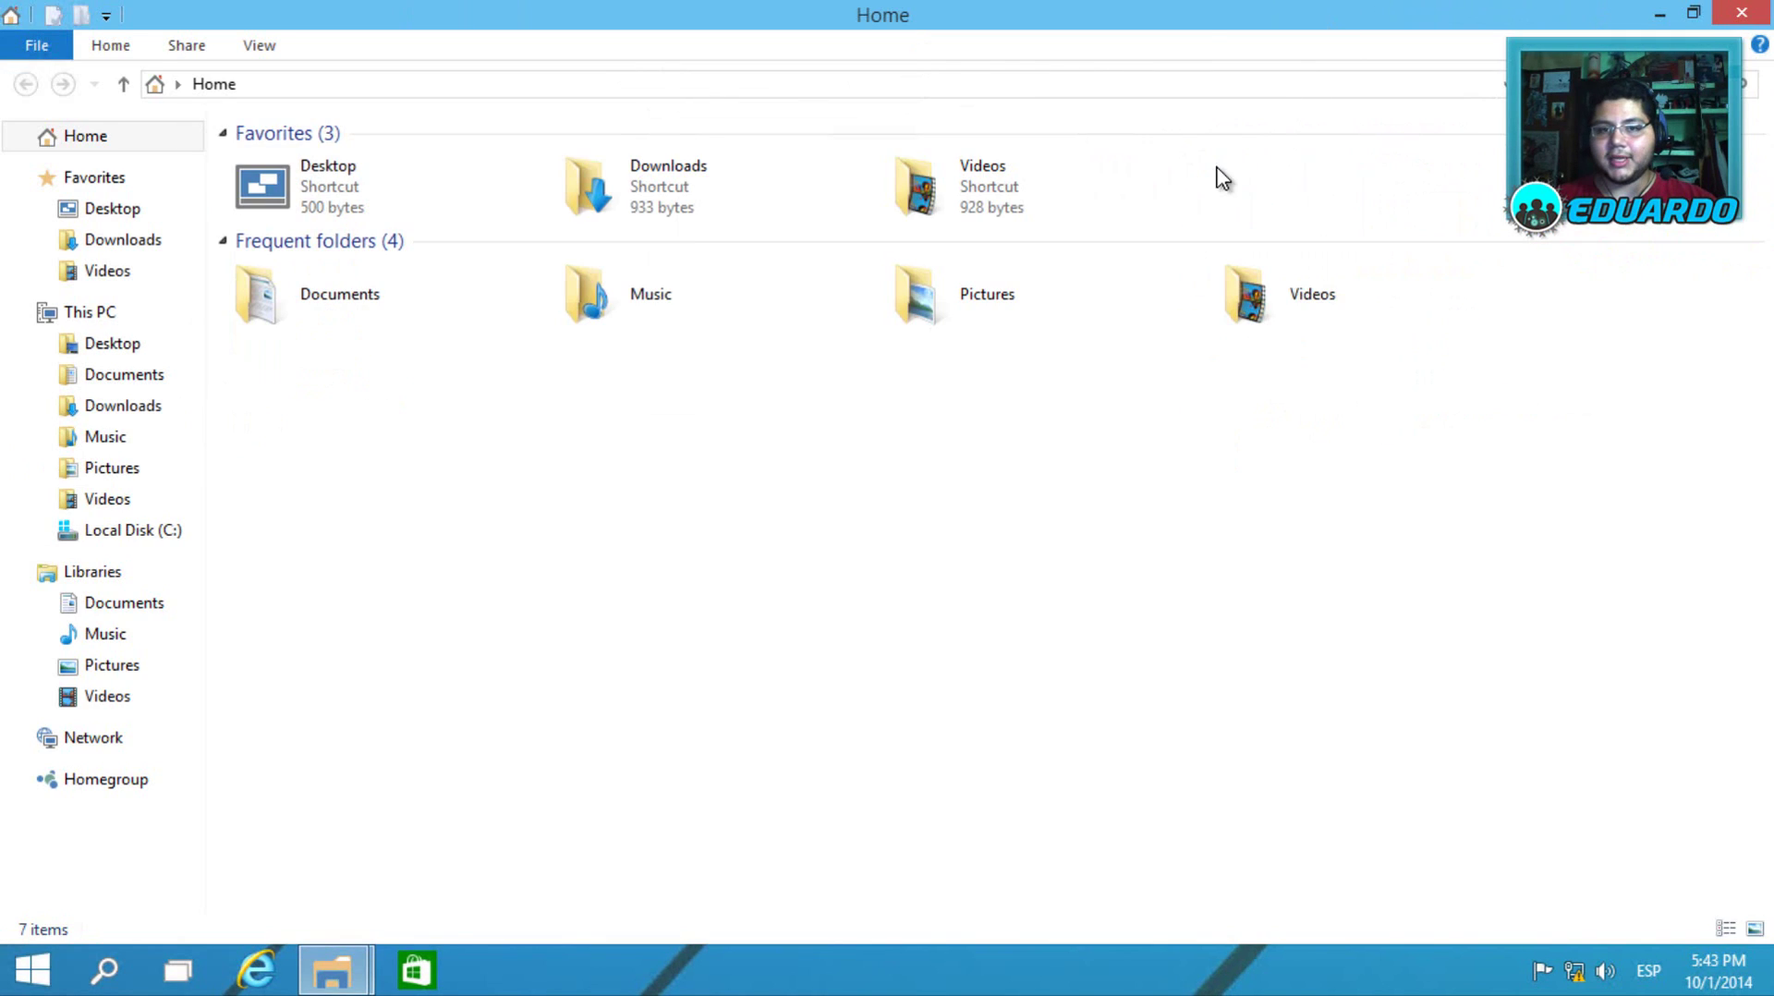
{"action": "double_click", "coordinate": [1192, 33]}
{"action": "left_click_drag", "start_coordinate": [1192, 34], "coordinate": [1691, 233]}
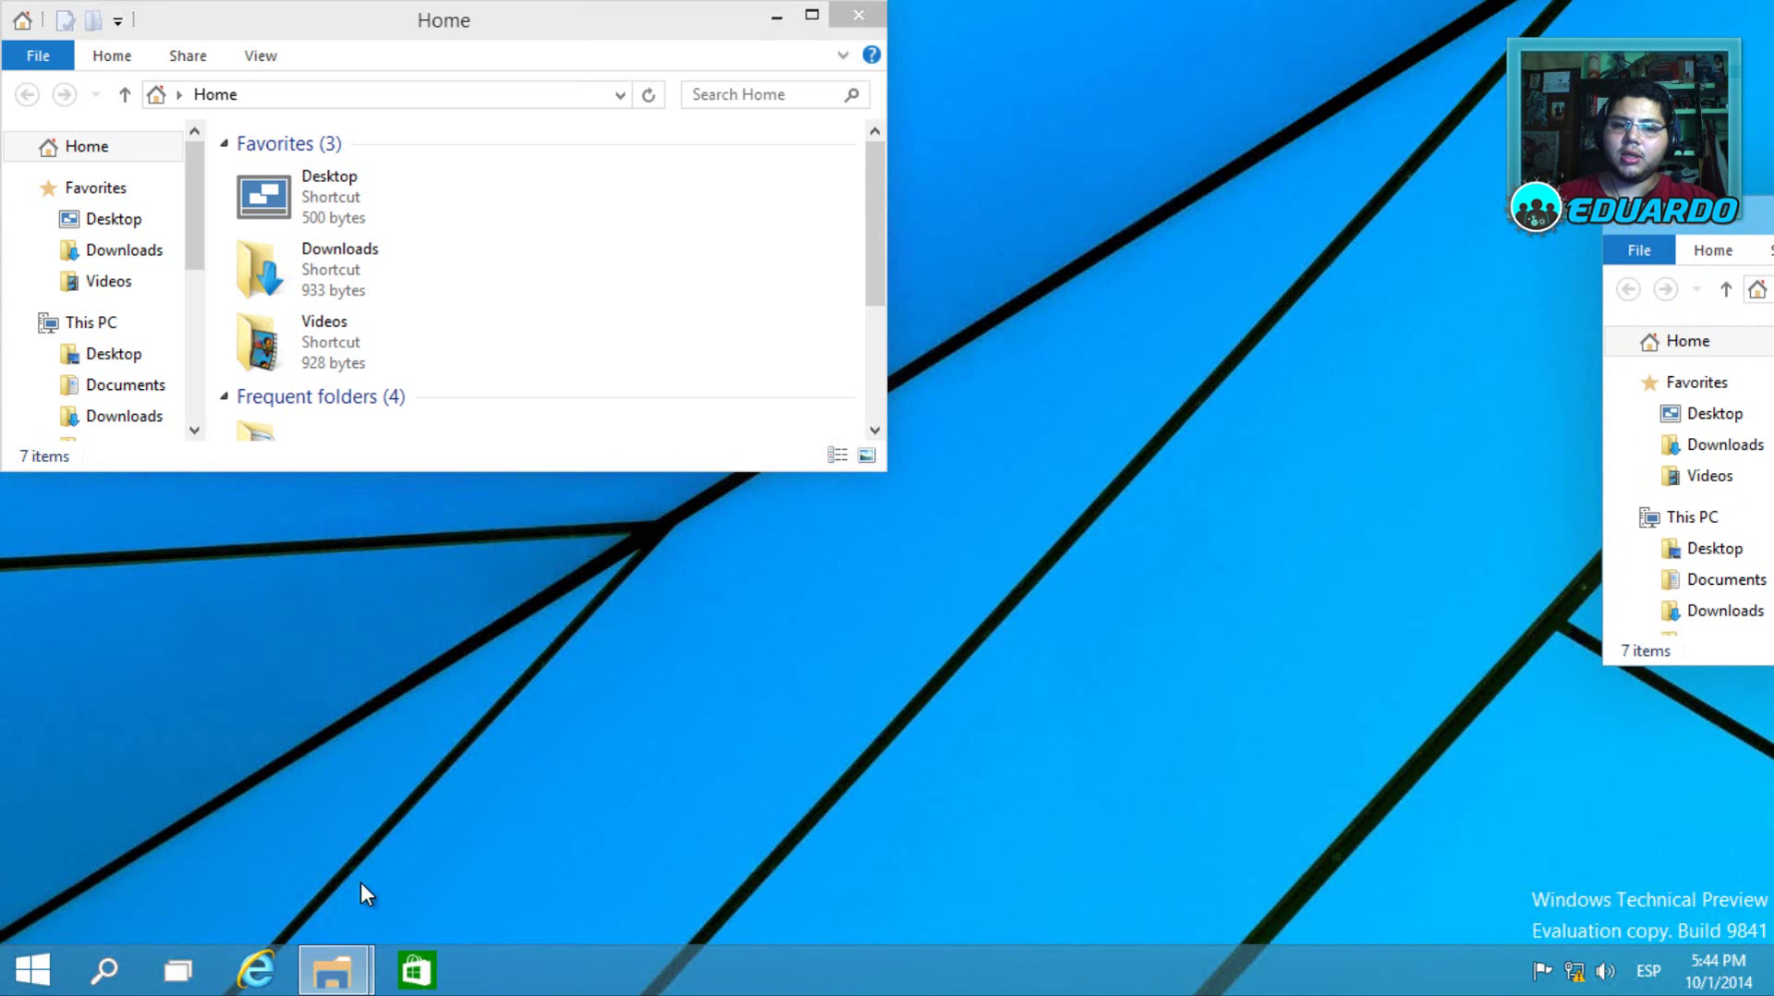
- Launch the Store on the second desktop and snap it to the right half
{"action": "left_click", "coordinate": [178, 971]}
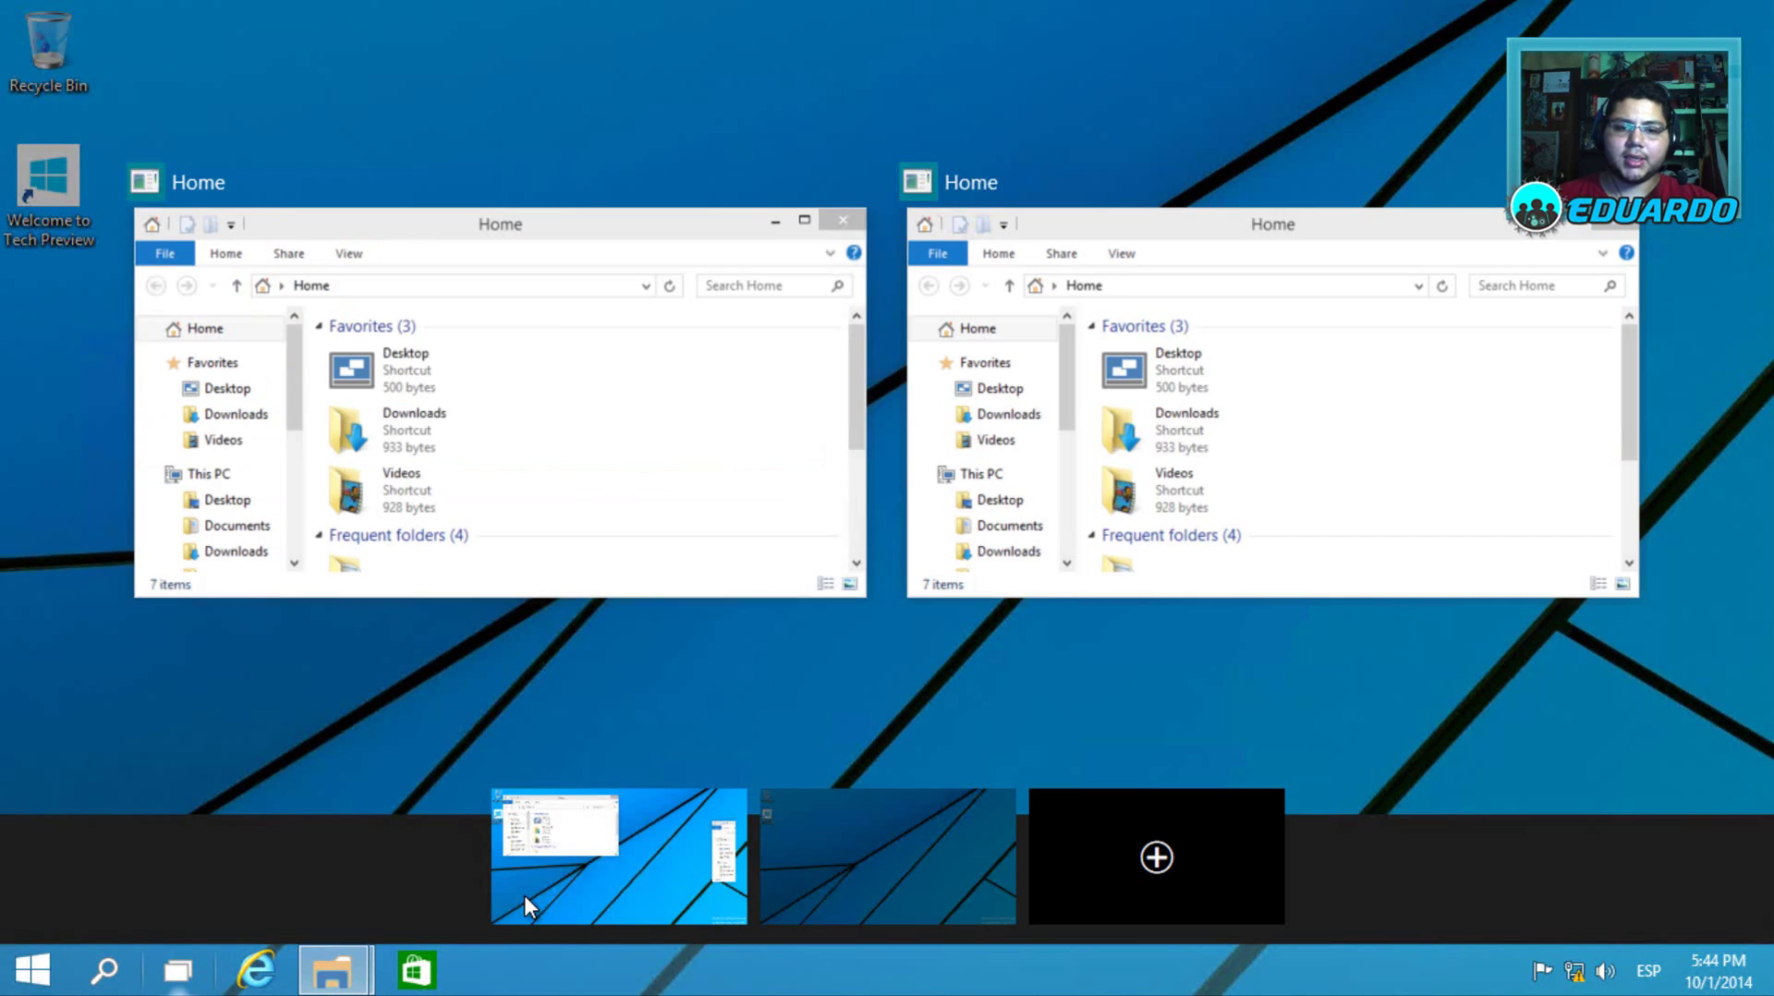
{"action": "left_click", "coordinate": [847, 876]}
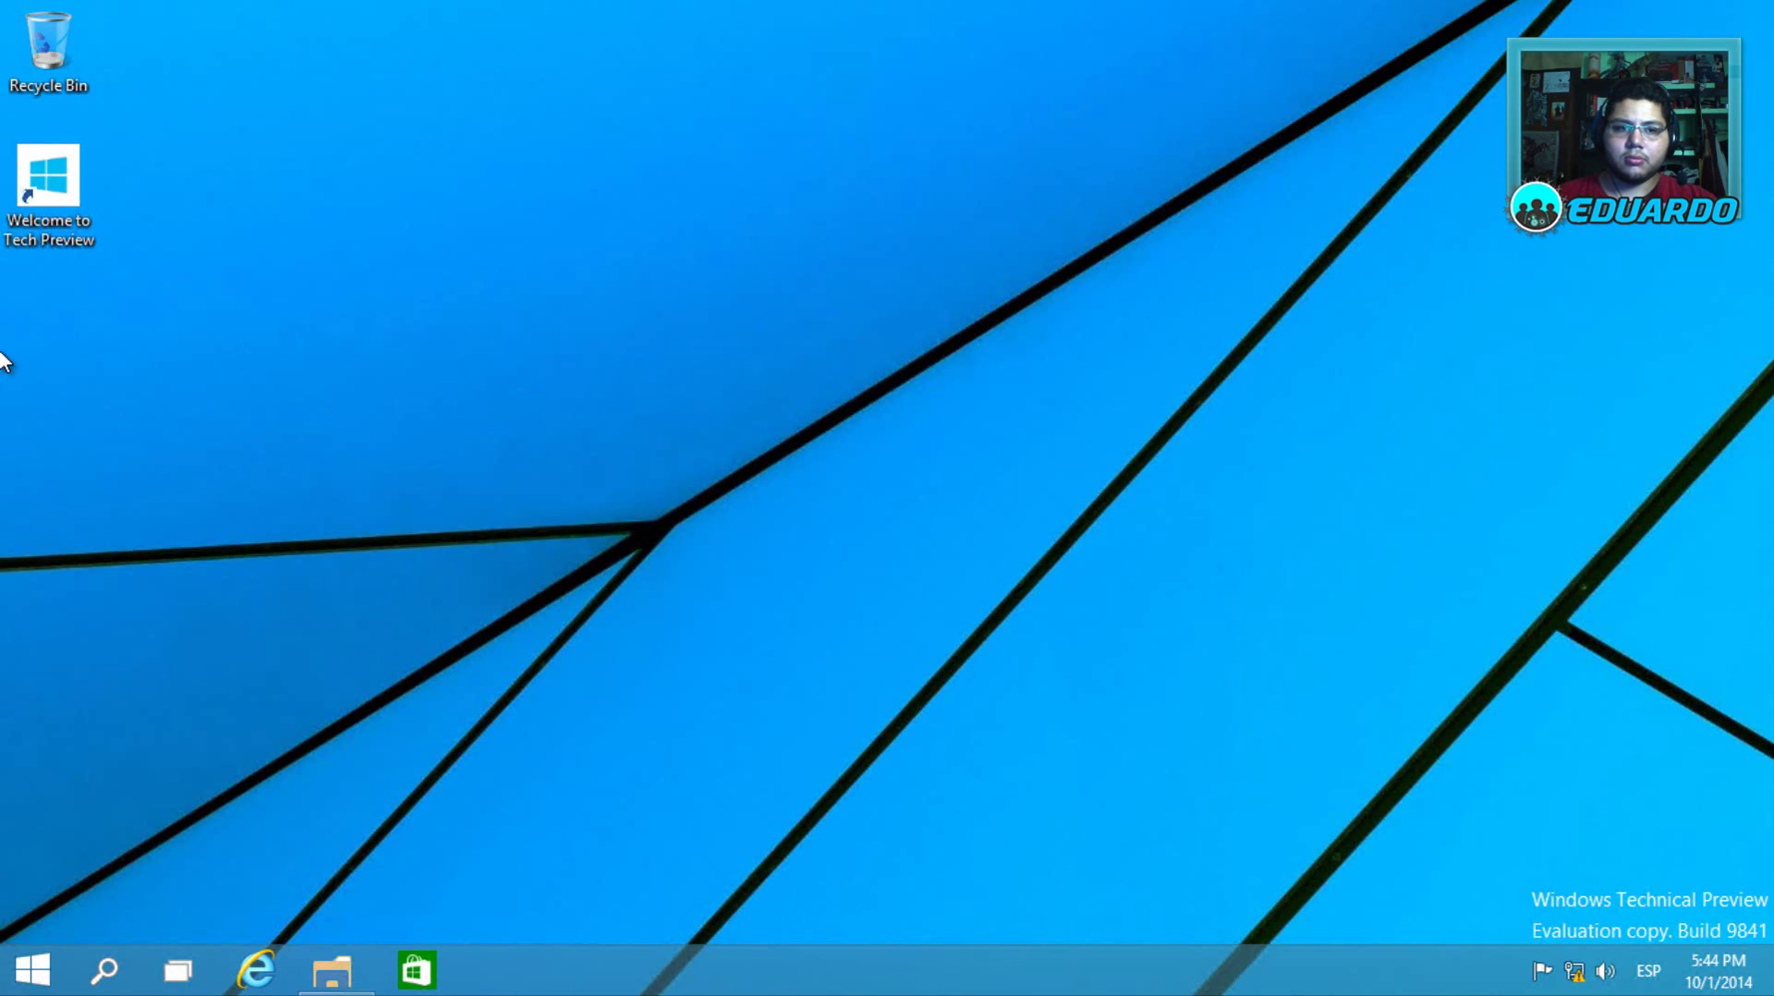
{"action": "left_click", "coordinate": [417, 972]}
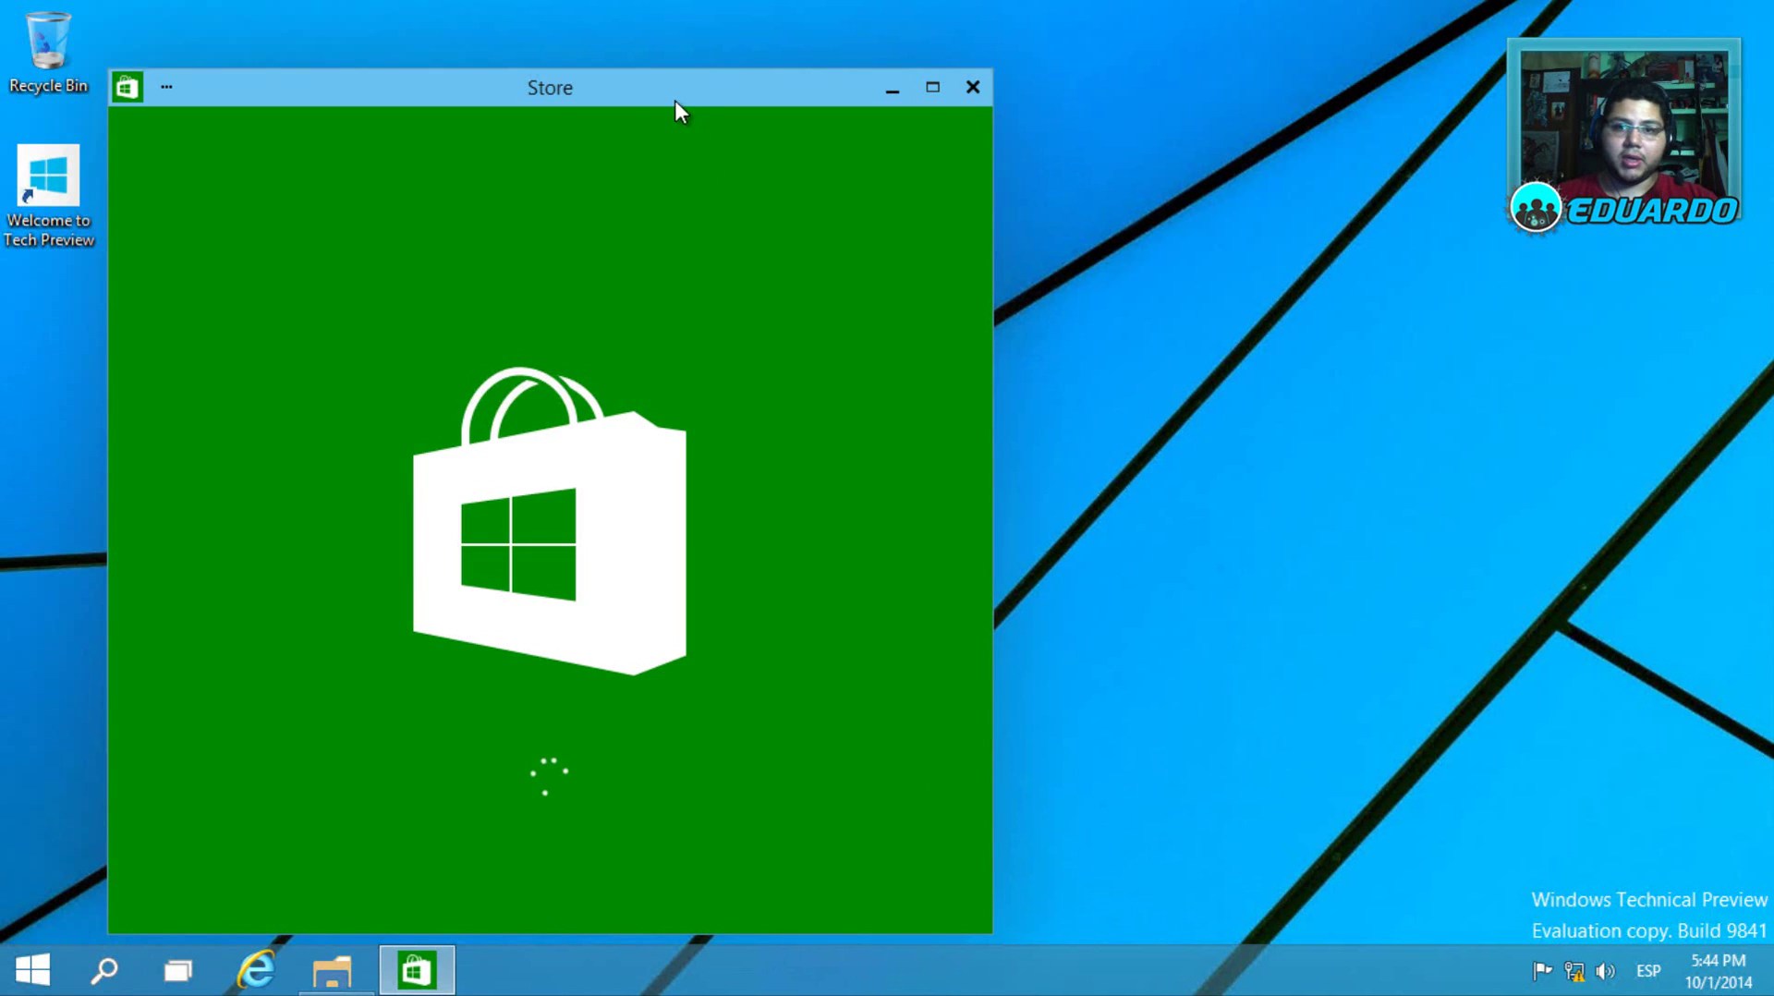
{"action": "left_click_drag", "start_coordinate": [741, 107], "coordinate": [1771, 46]}
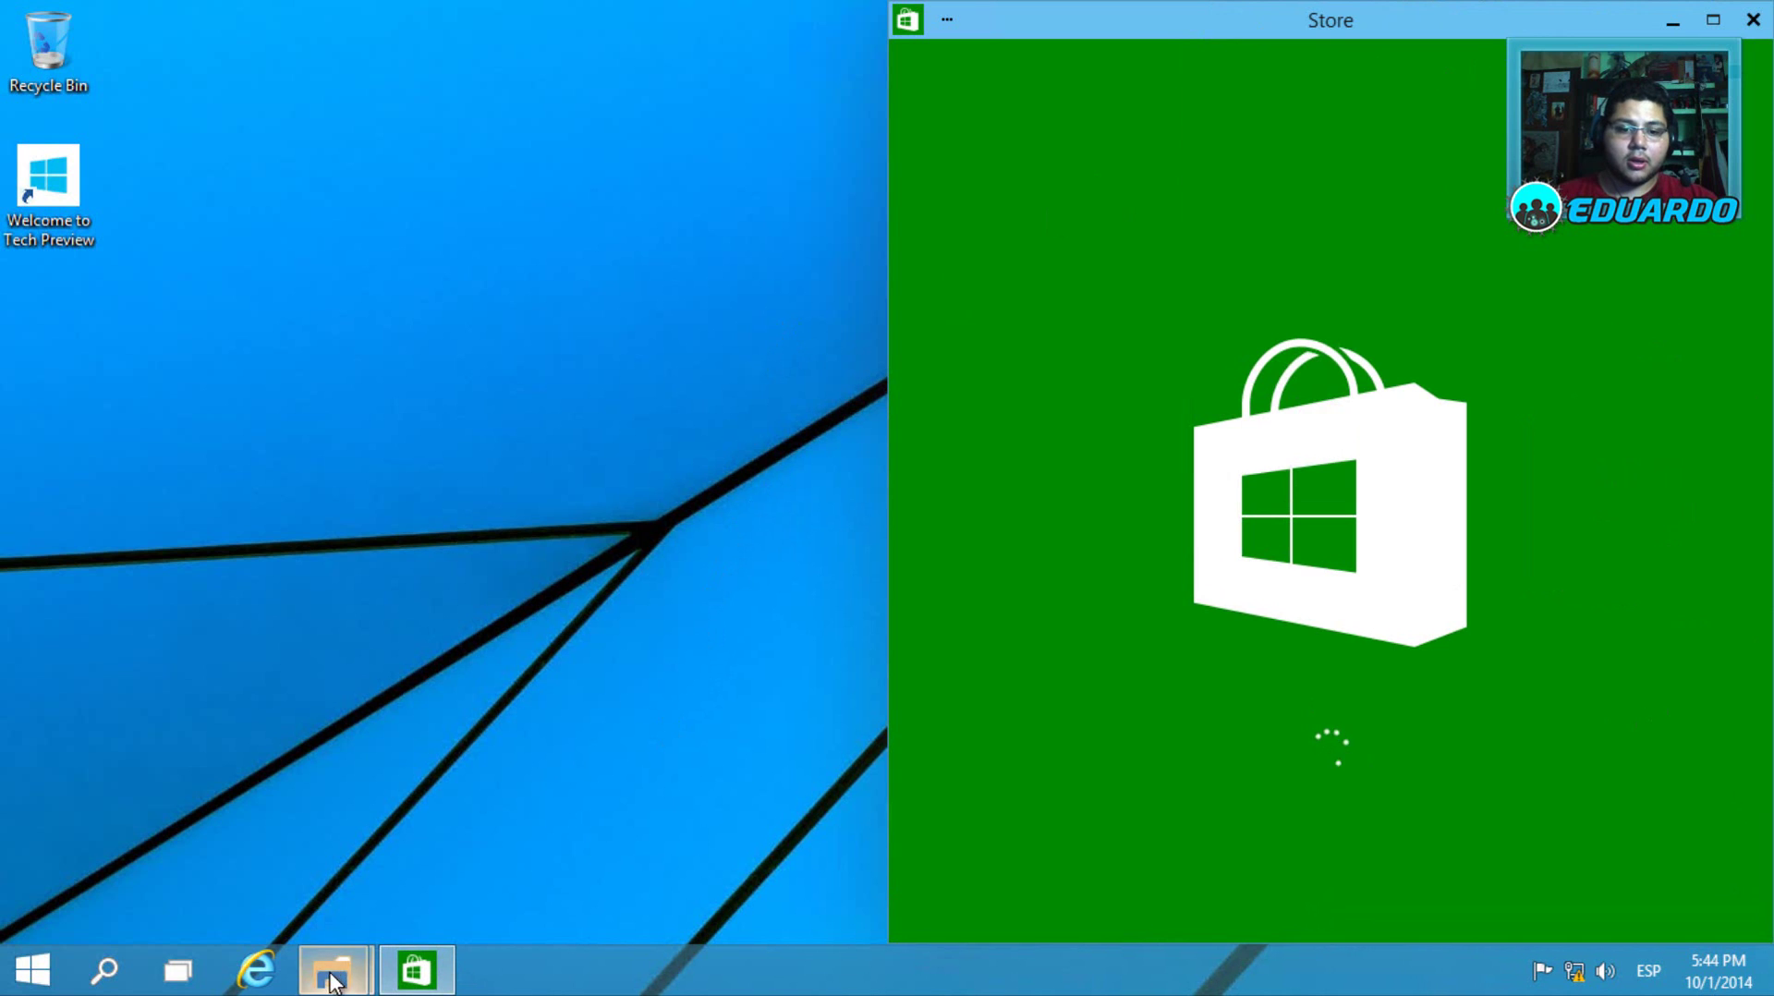
- Return to the first desktop with its two Explorer windows via Task View
{"action": "left_click", "coordinate": [177, 970]}
{"action": "left_click", "coordinate": [558, 880]}
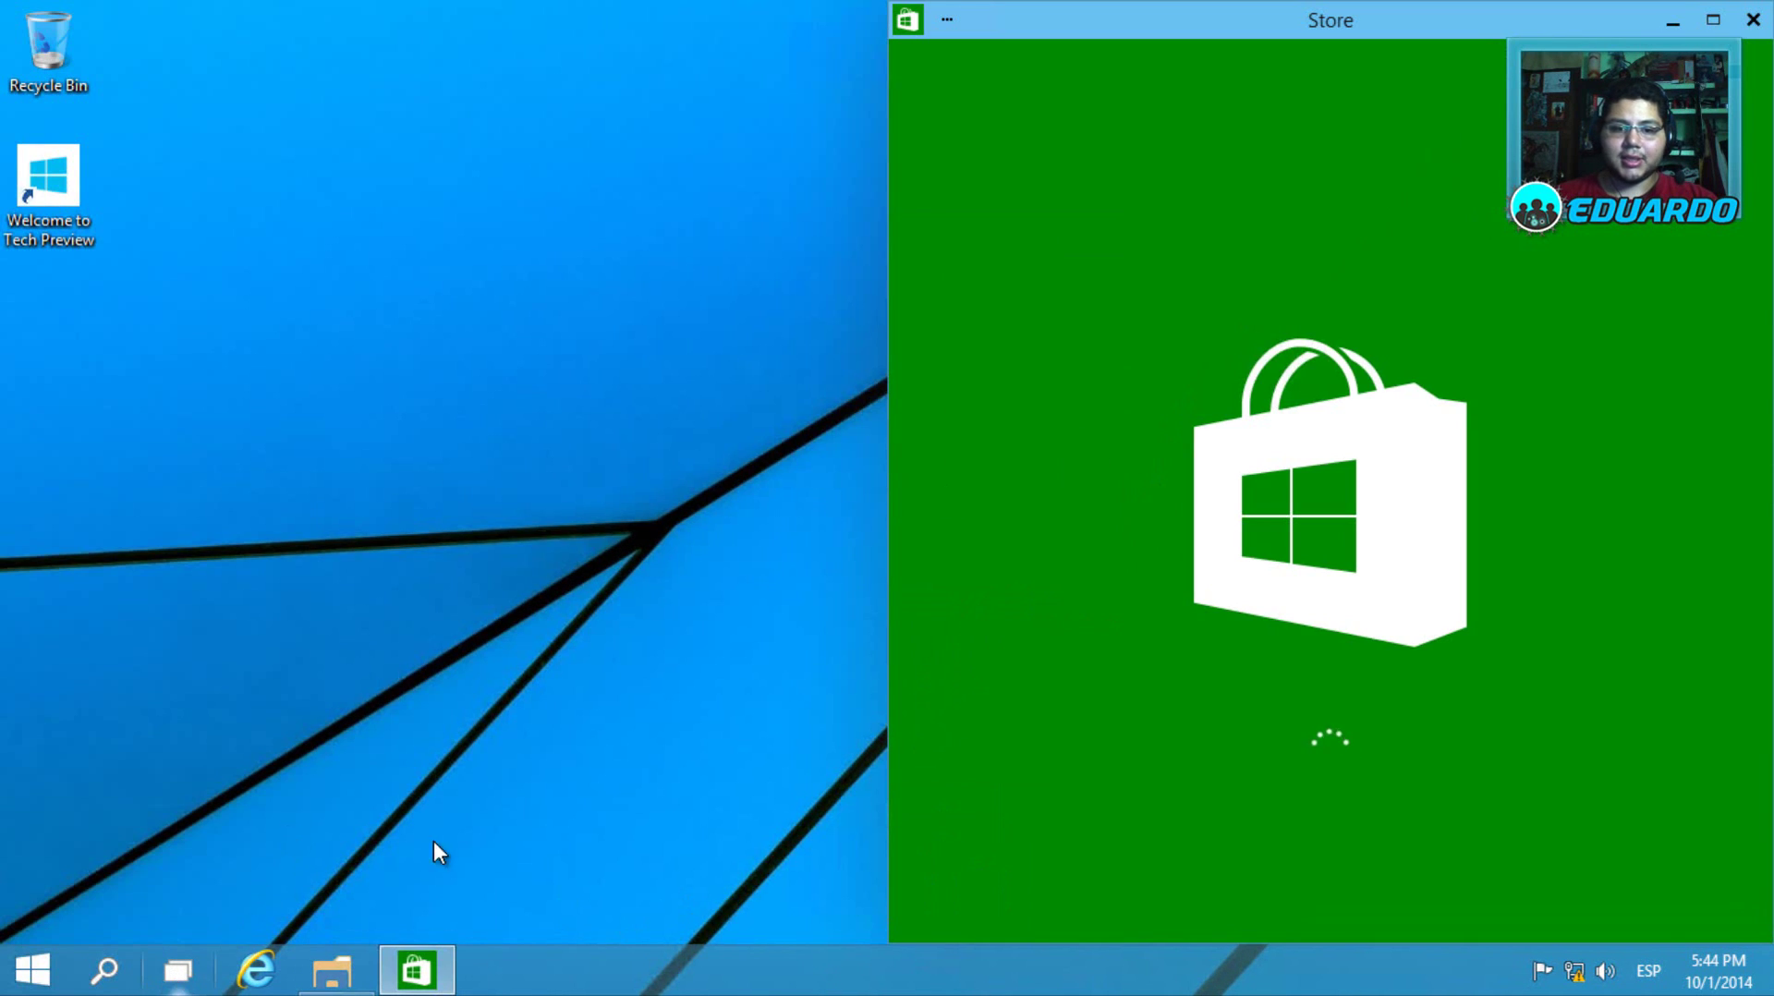
{"action": "key", "text": "super+Tab"}
{"action": "left_click", "coordinate": [638, 852]}
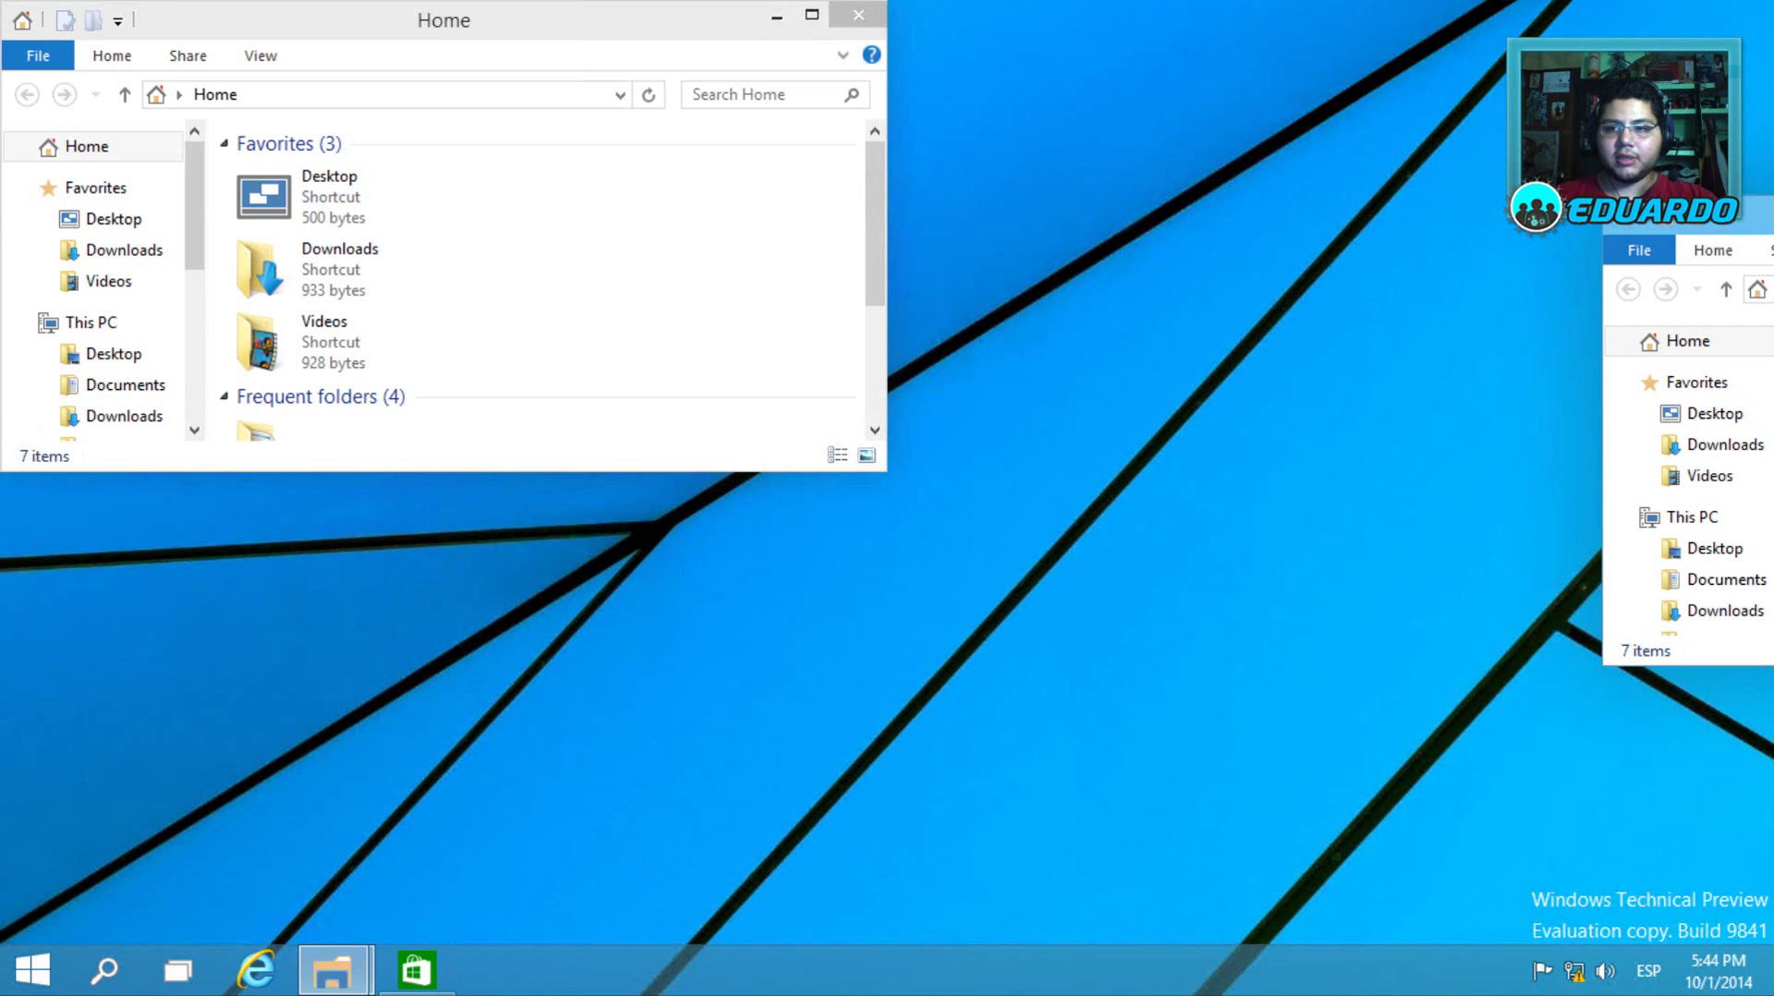
- Maximize and restore the right Explorer window using Win+Up and Win+Down
{"action": "left_click_drag", "start_coordinate": [1768, 231], "coordinate": [1171, 20]}
{"action": "mouse_move", "coordinate": [1238, 11]}
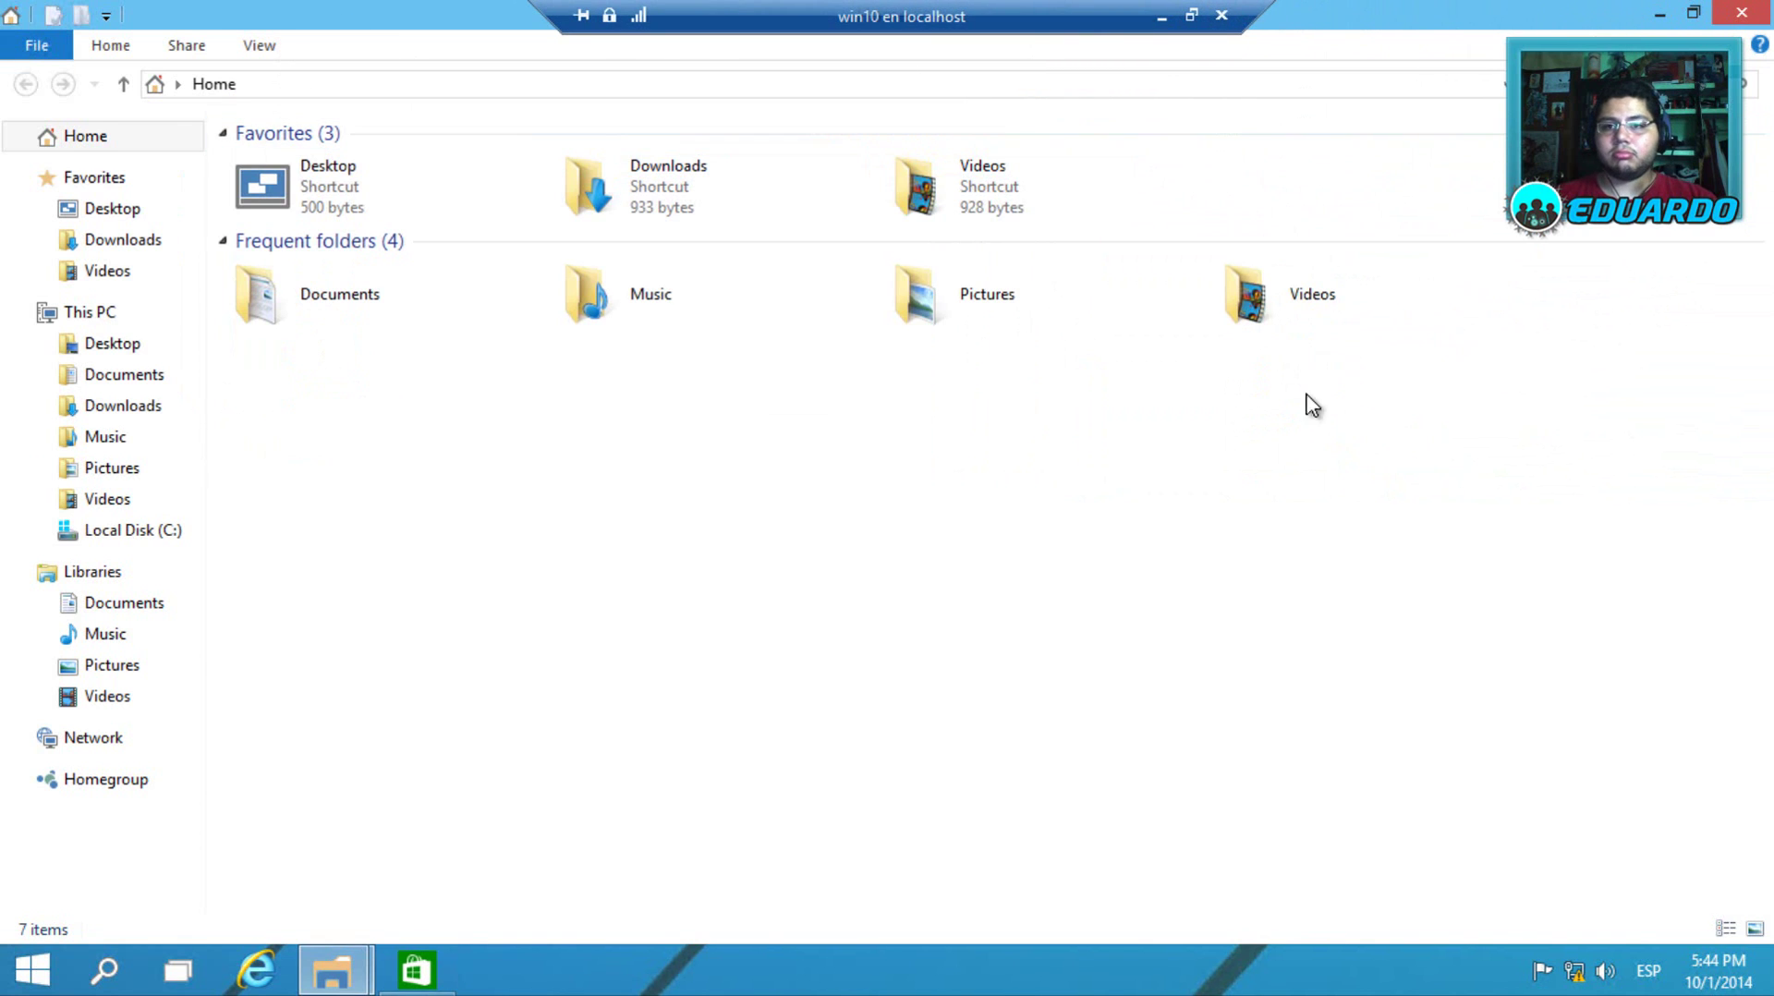
{"action": "key", "text": "super+Down"}
{"action": "key", "text": "super+Up"}
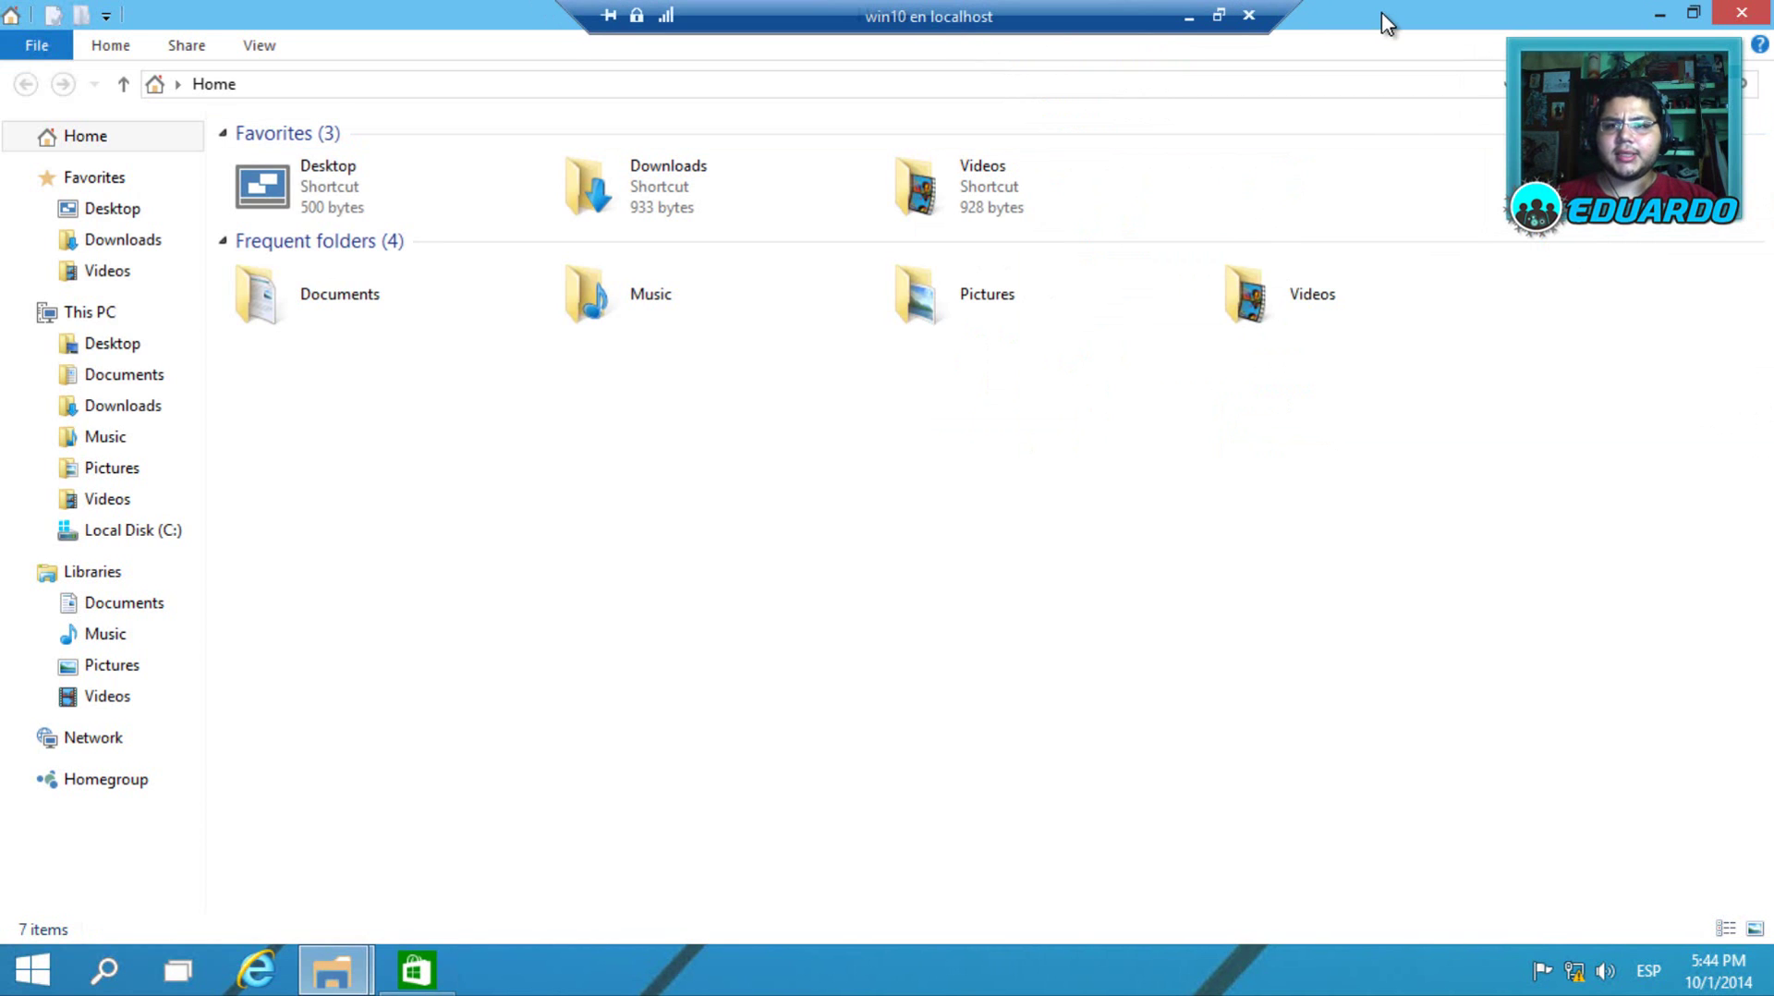
{"action": "key", "text": "super+Down"}
{"action": "left_click_drag", "start_coordinate": [1394, 139], "coordinate": [1362, 82]}
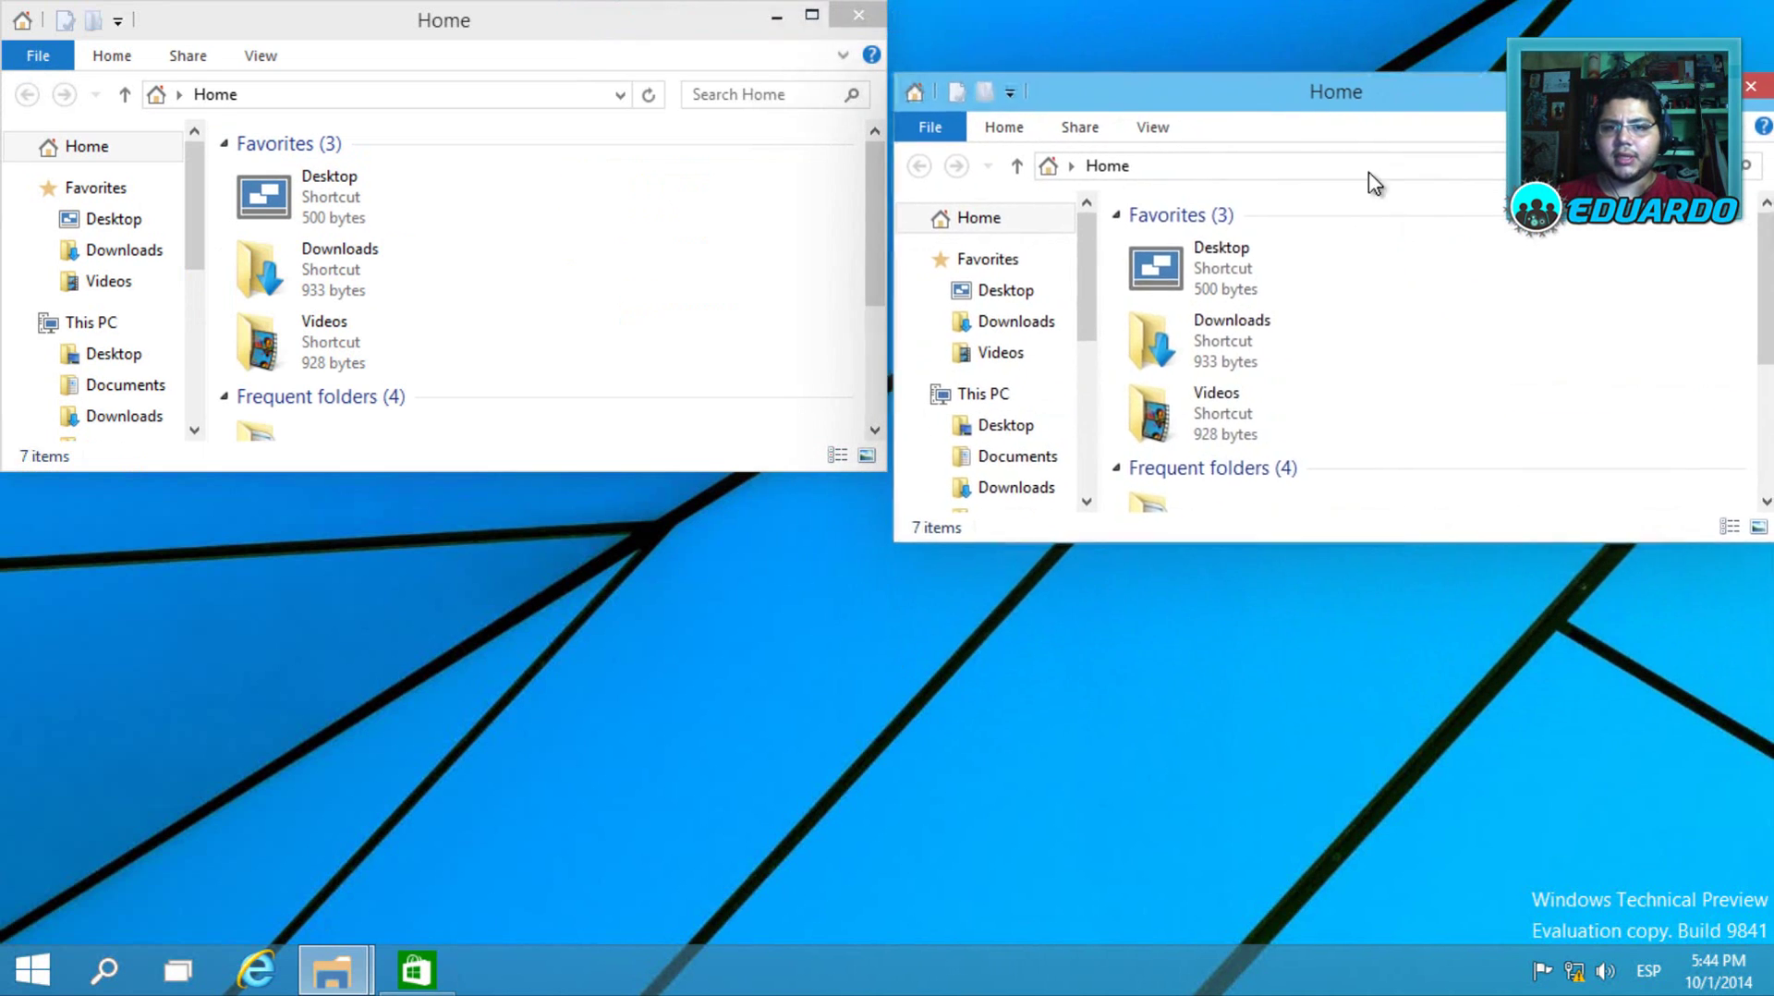
{"action": "left_click", "coordinate": [362, 972]}
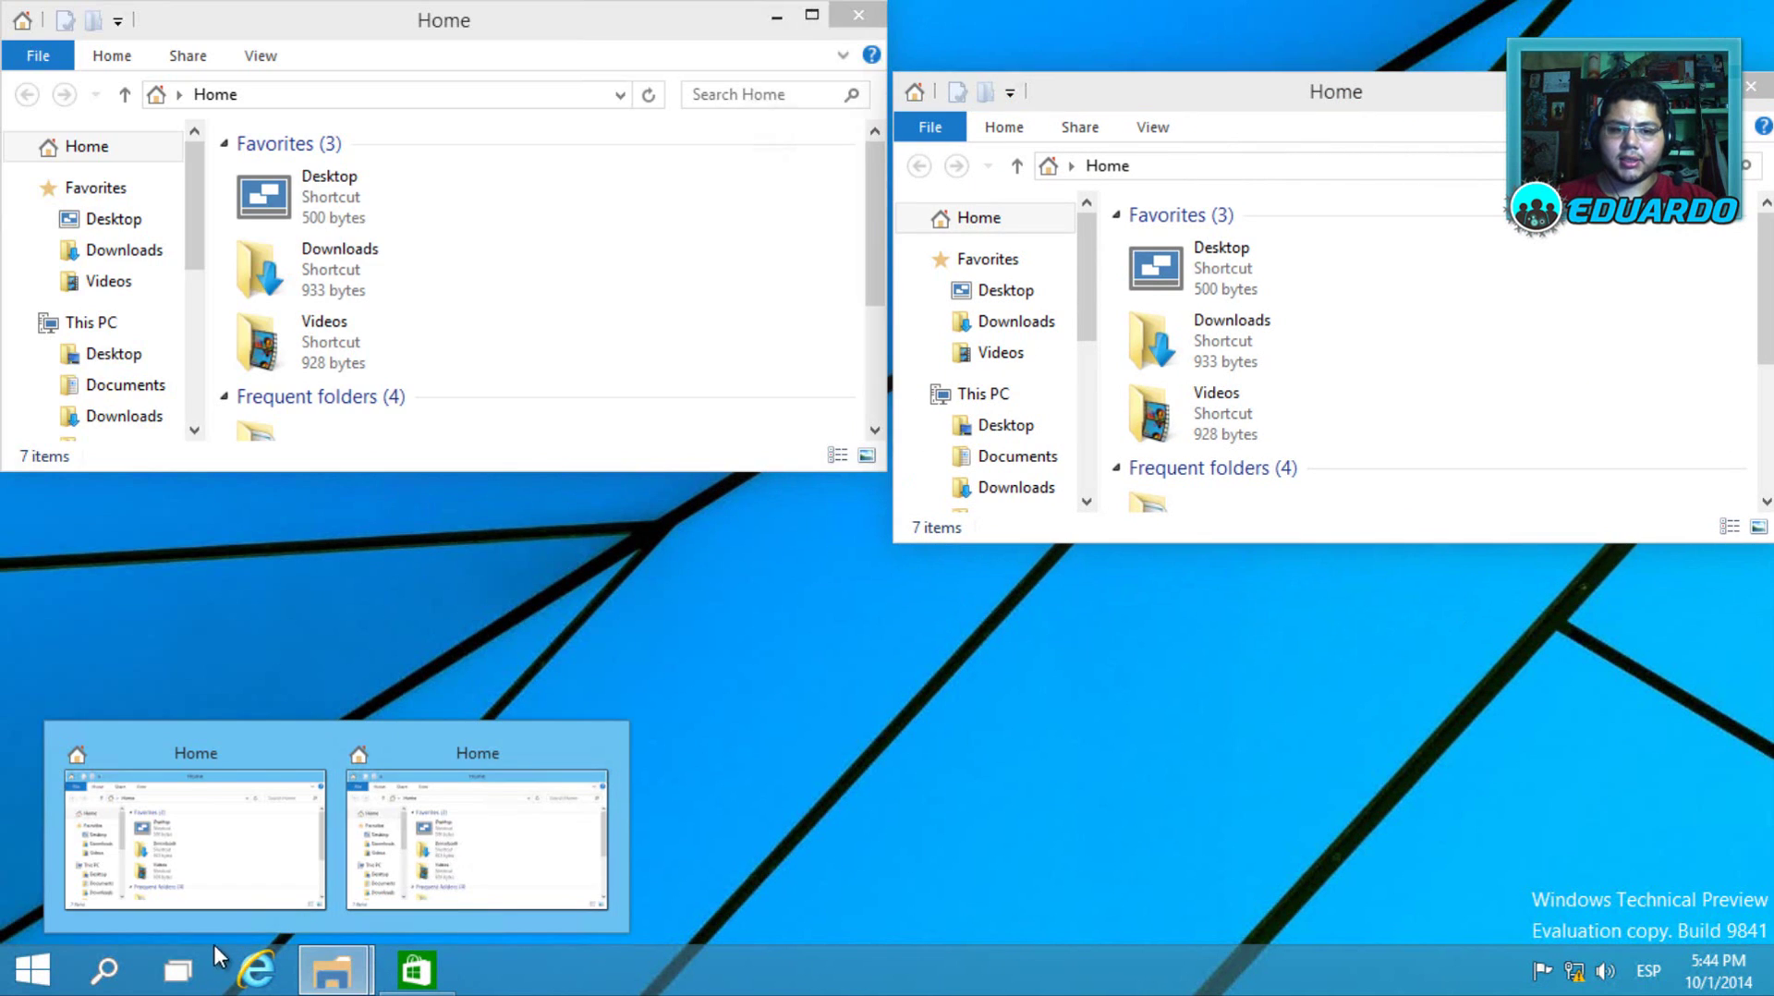
- Switch to the Store desktop, then add a third virtual desktop in Task View
{"action": "left_click", "coordinate": [178, 971]}
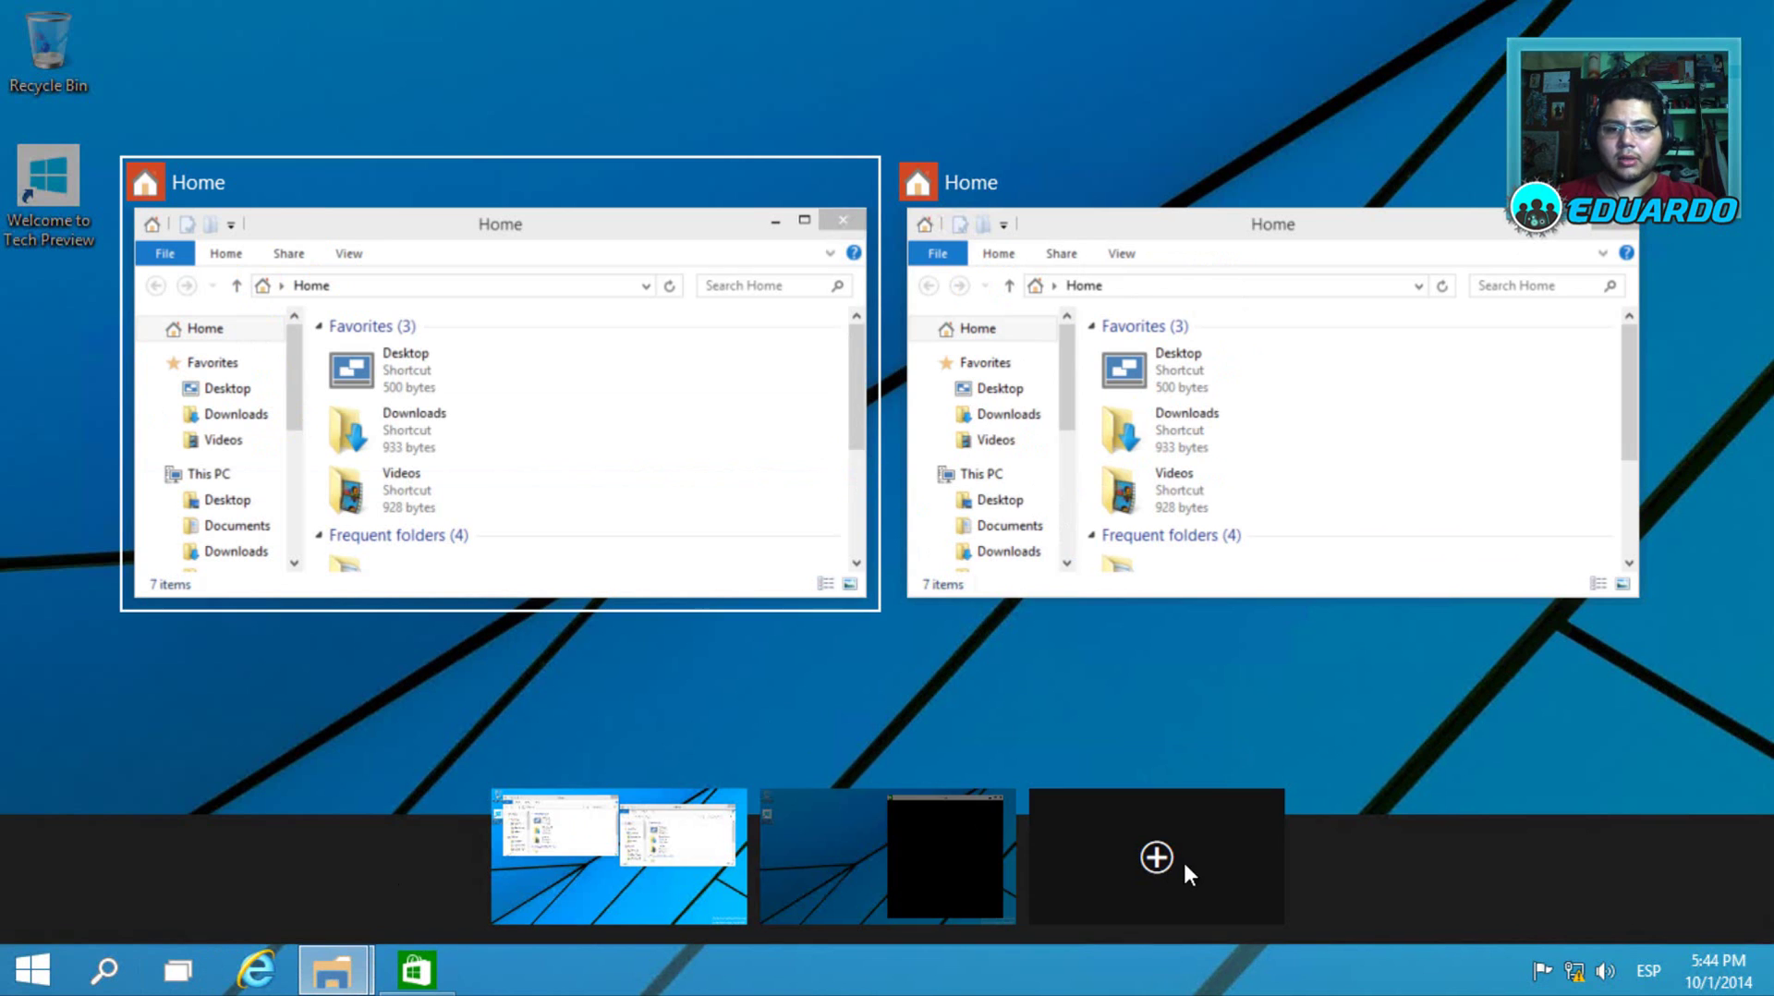
{"action": "mouse_move", "coordinate": [948, 860]}
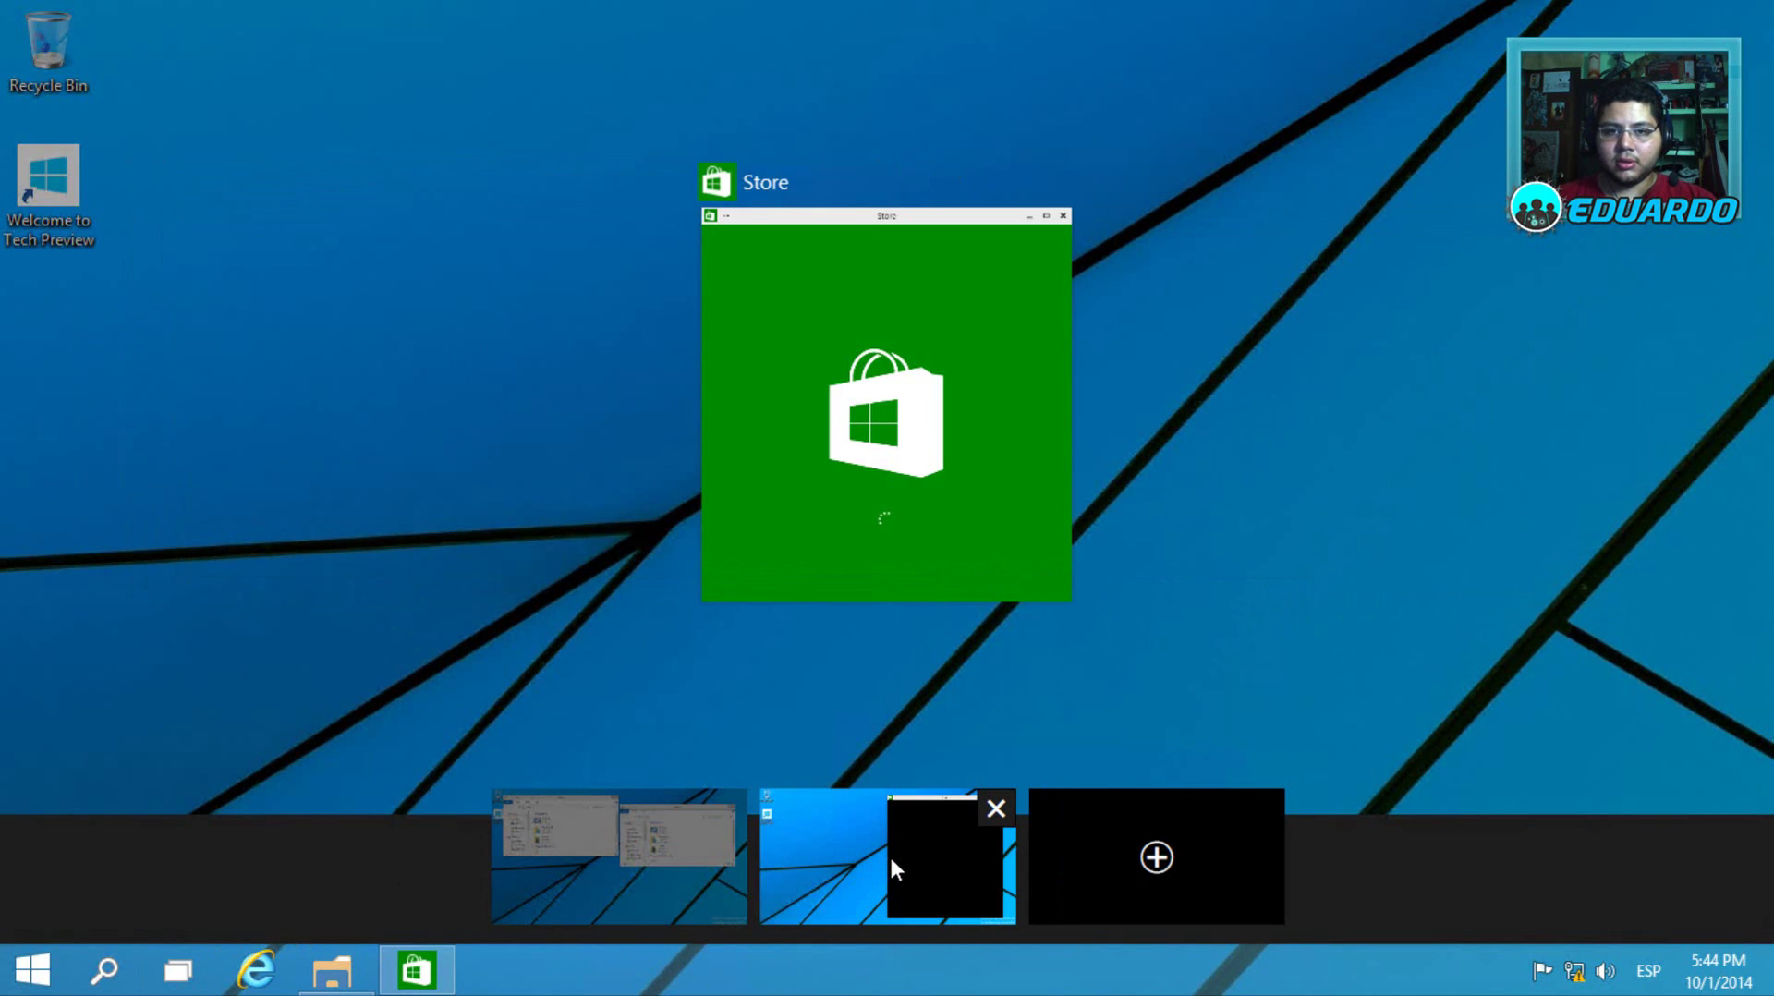
{"action": "left_click", "coordinate": [889, 859]}
{"action": "key", "text": "super"}
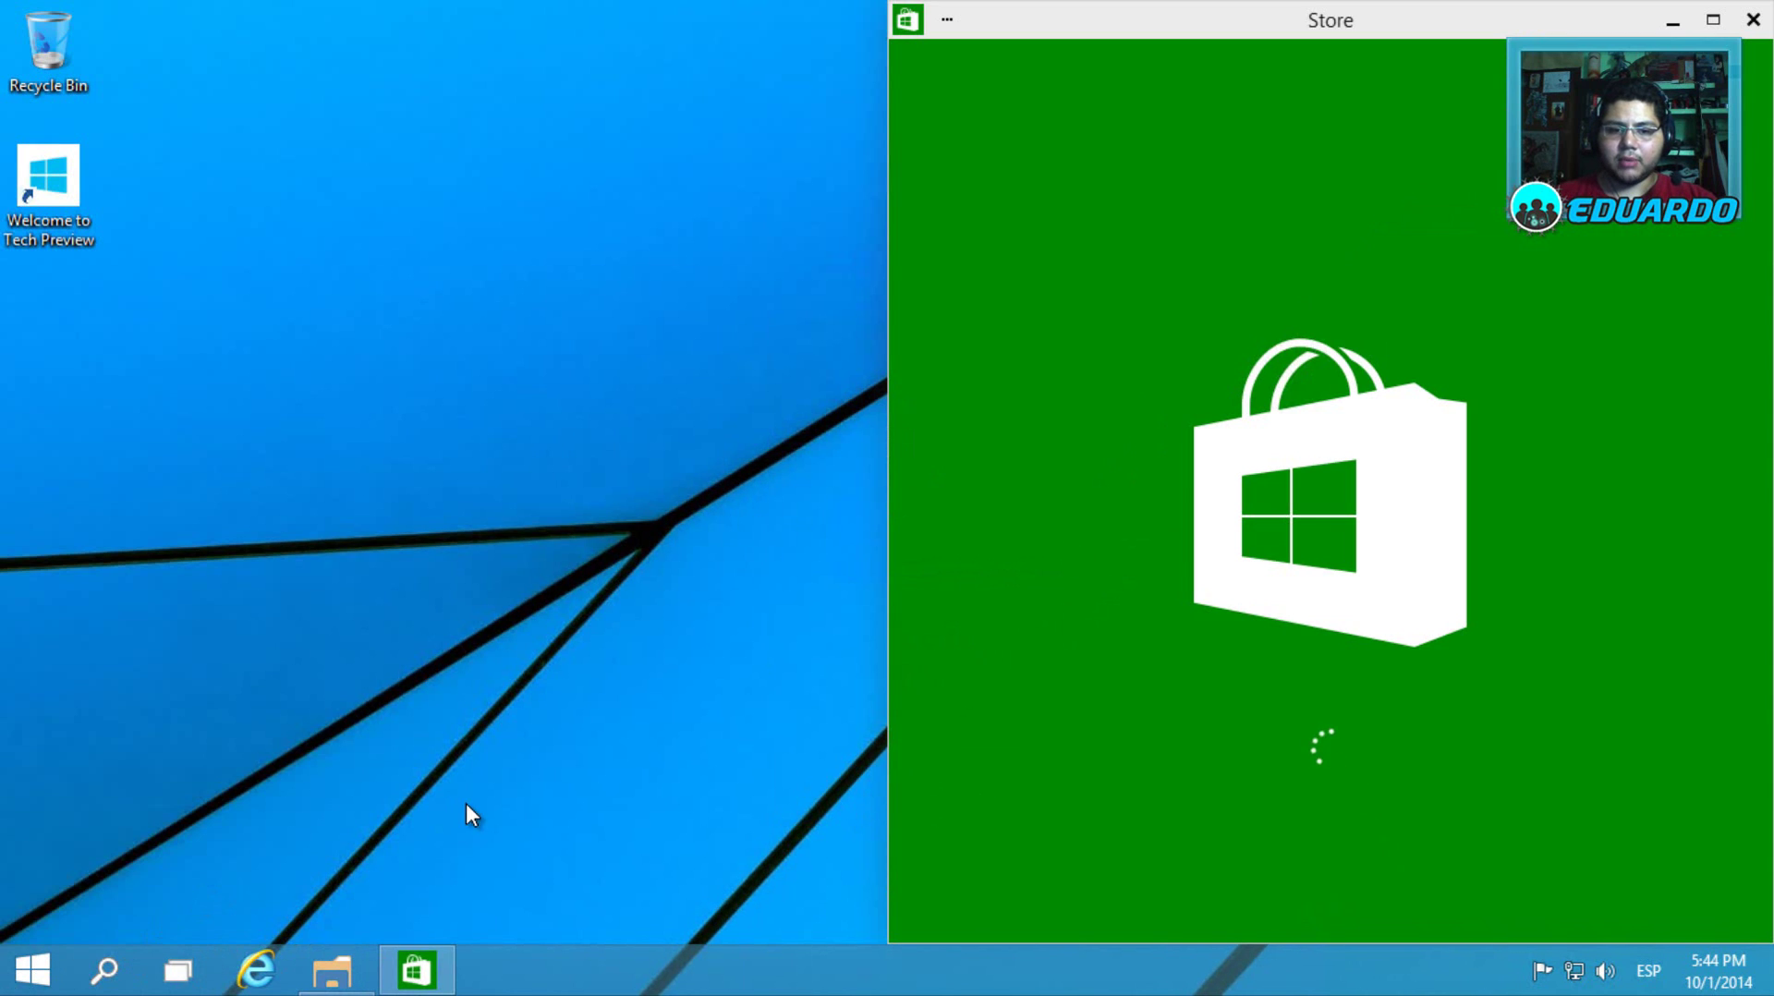
{"action": "left_click", "coordinate": [181, 985]}
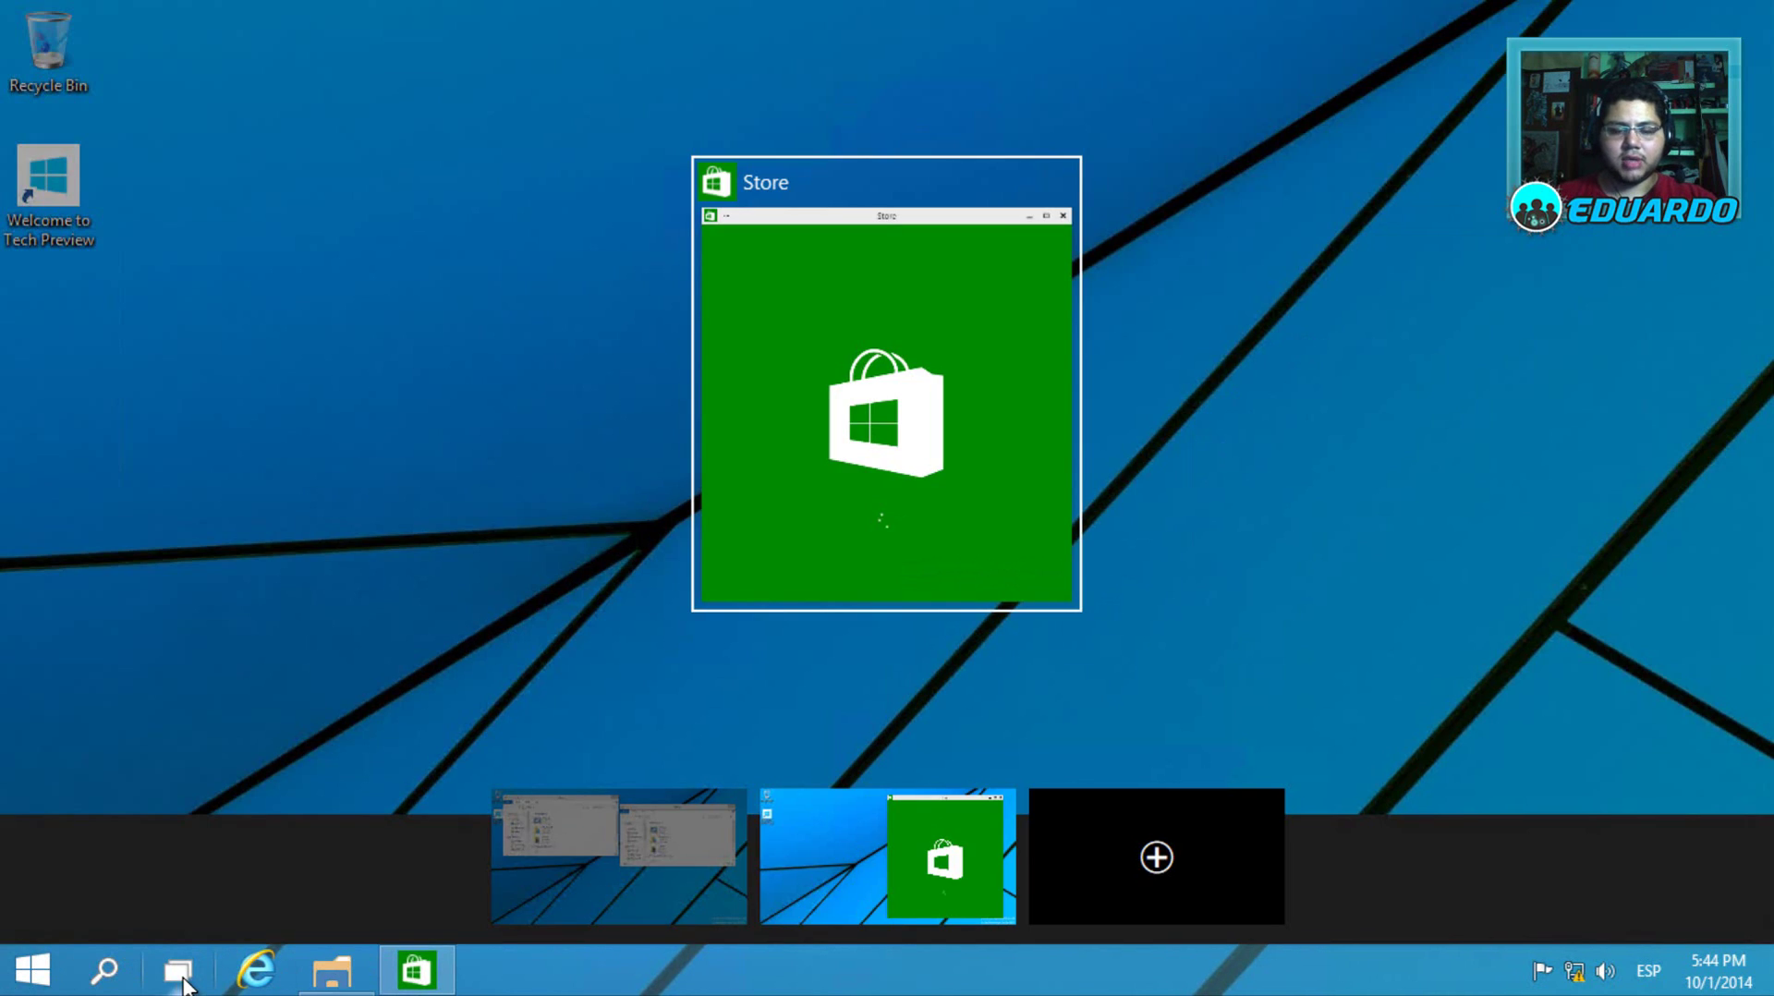
{"action": "left_click", "coordinate": [1122, 906]}
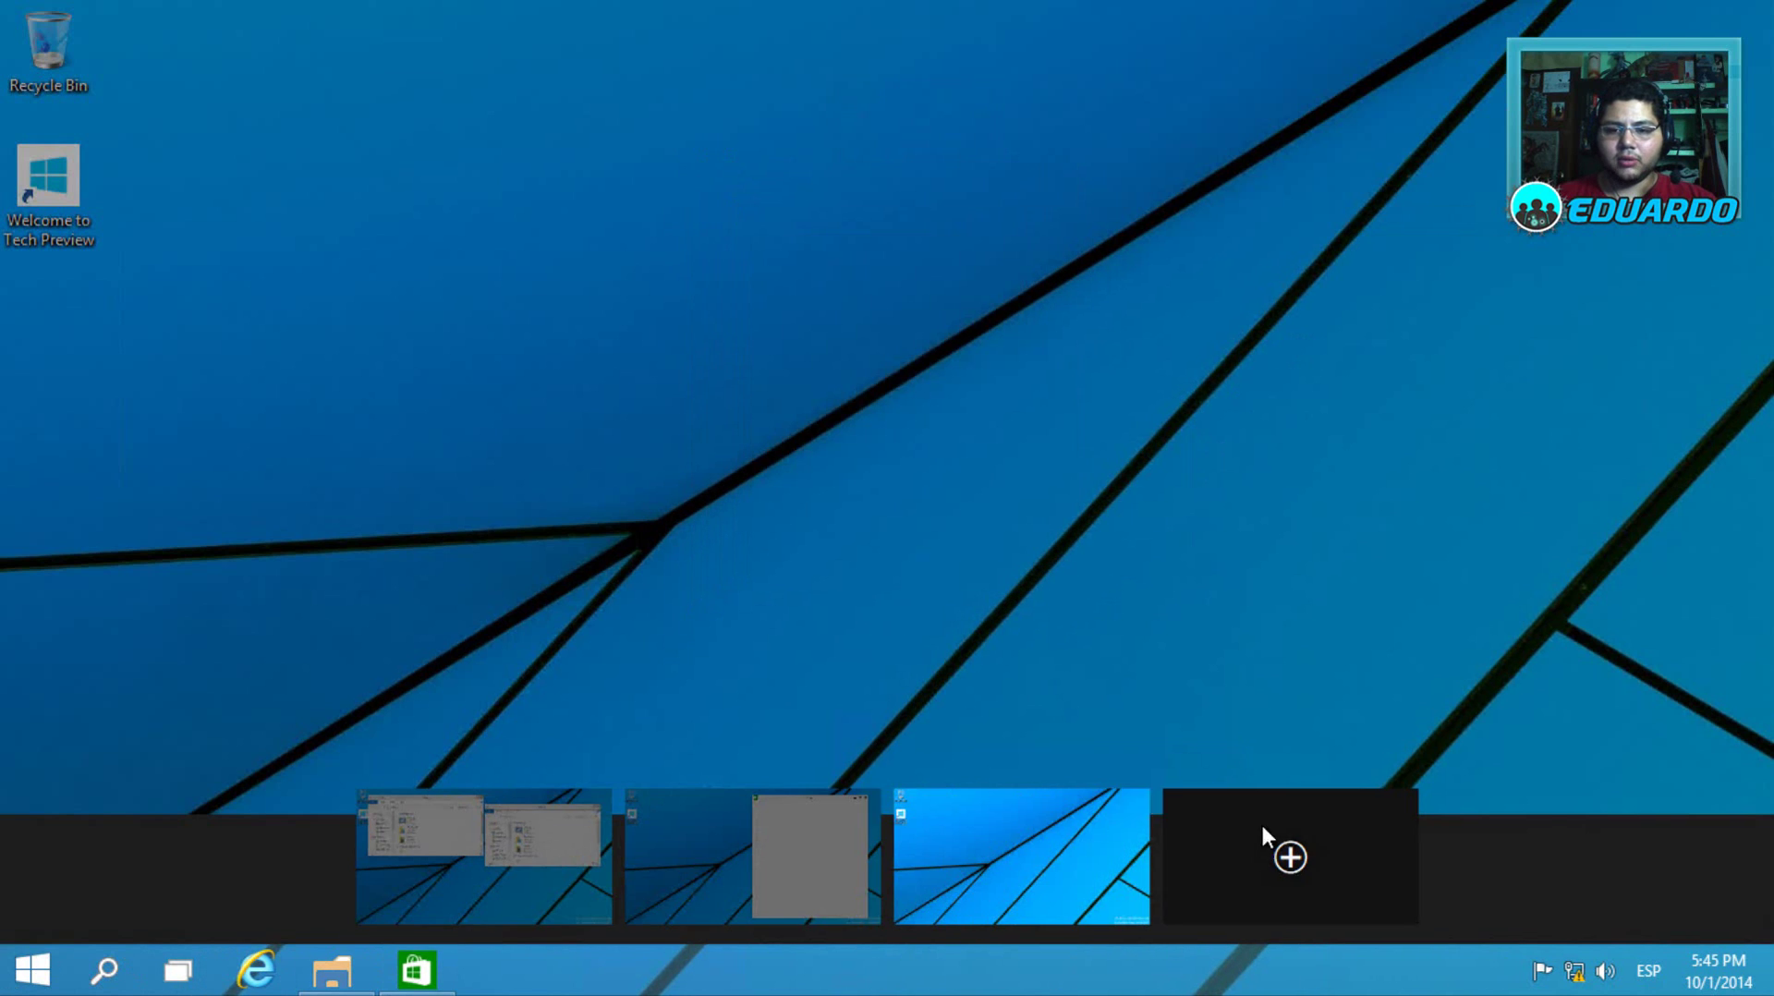
- Add several more virtual desktops from Task View
{"action": "left_click", "coordinate": [1289, 860]}
{"action": "left_click", "coordinate": [1381, 873]}
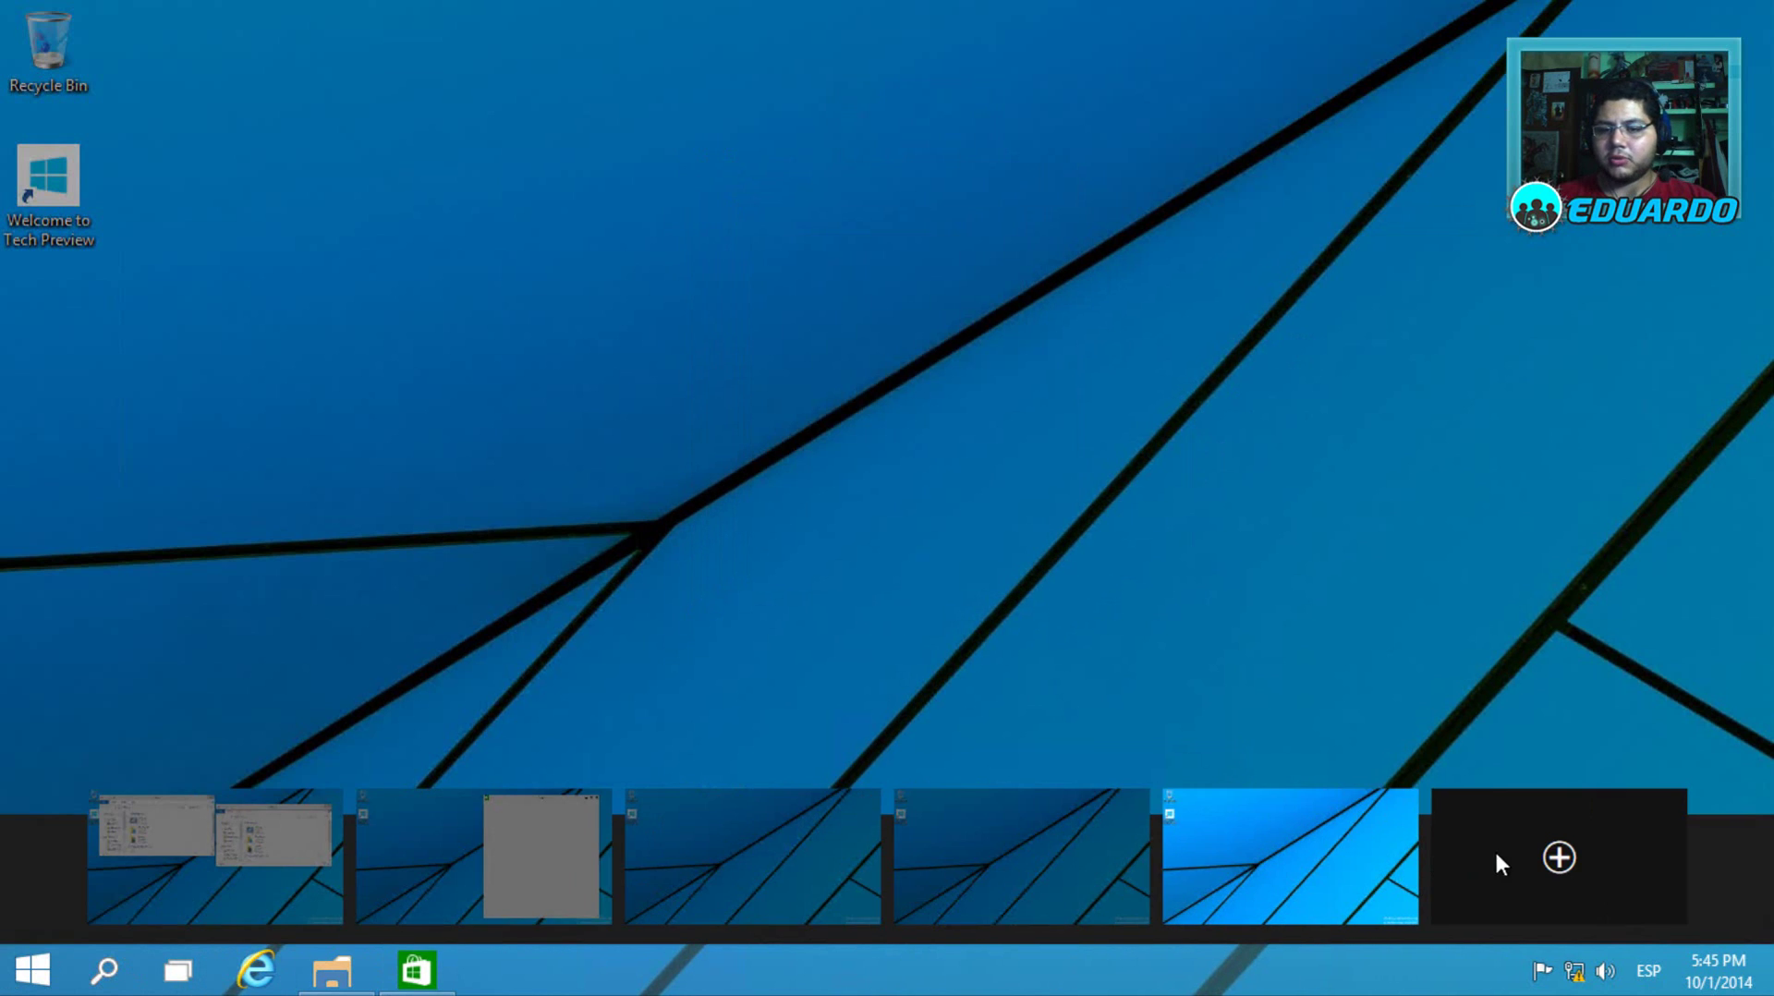
{"action": "left_click", "coordinate": [1500, 848]}
{"action": "left_click", "coordinate": [1708, 848]}
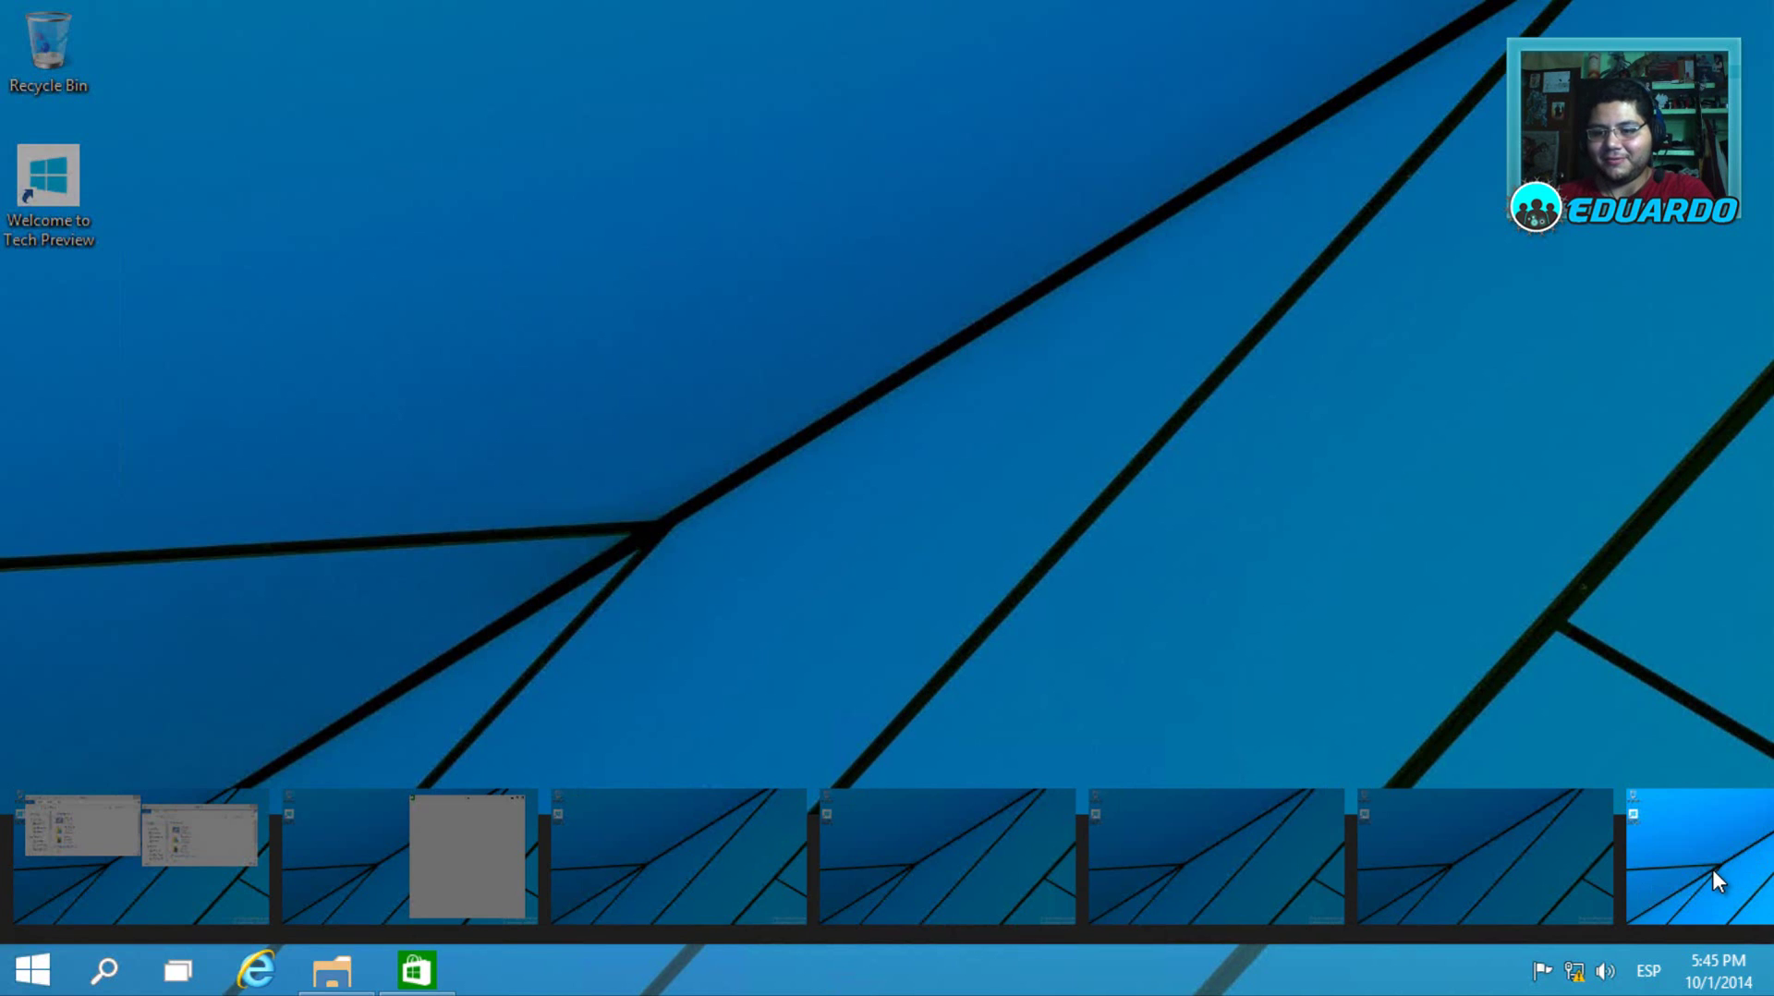
- Remove extra desktops until only Explorer, Store and one empty desktop remain
{"action": "left_click", "coordinate": [1593, 809]}
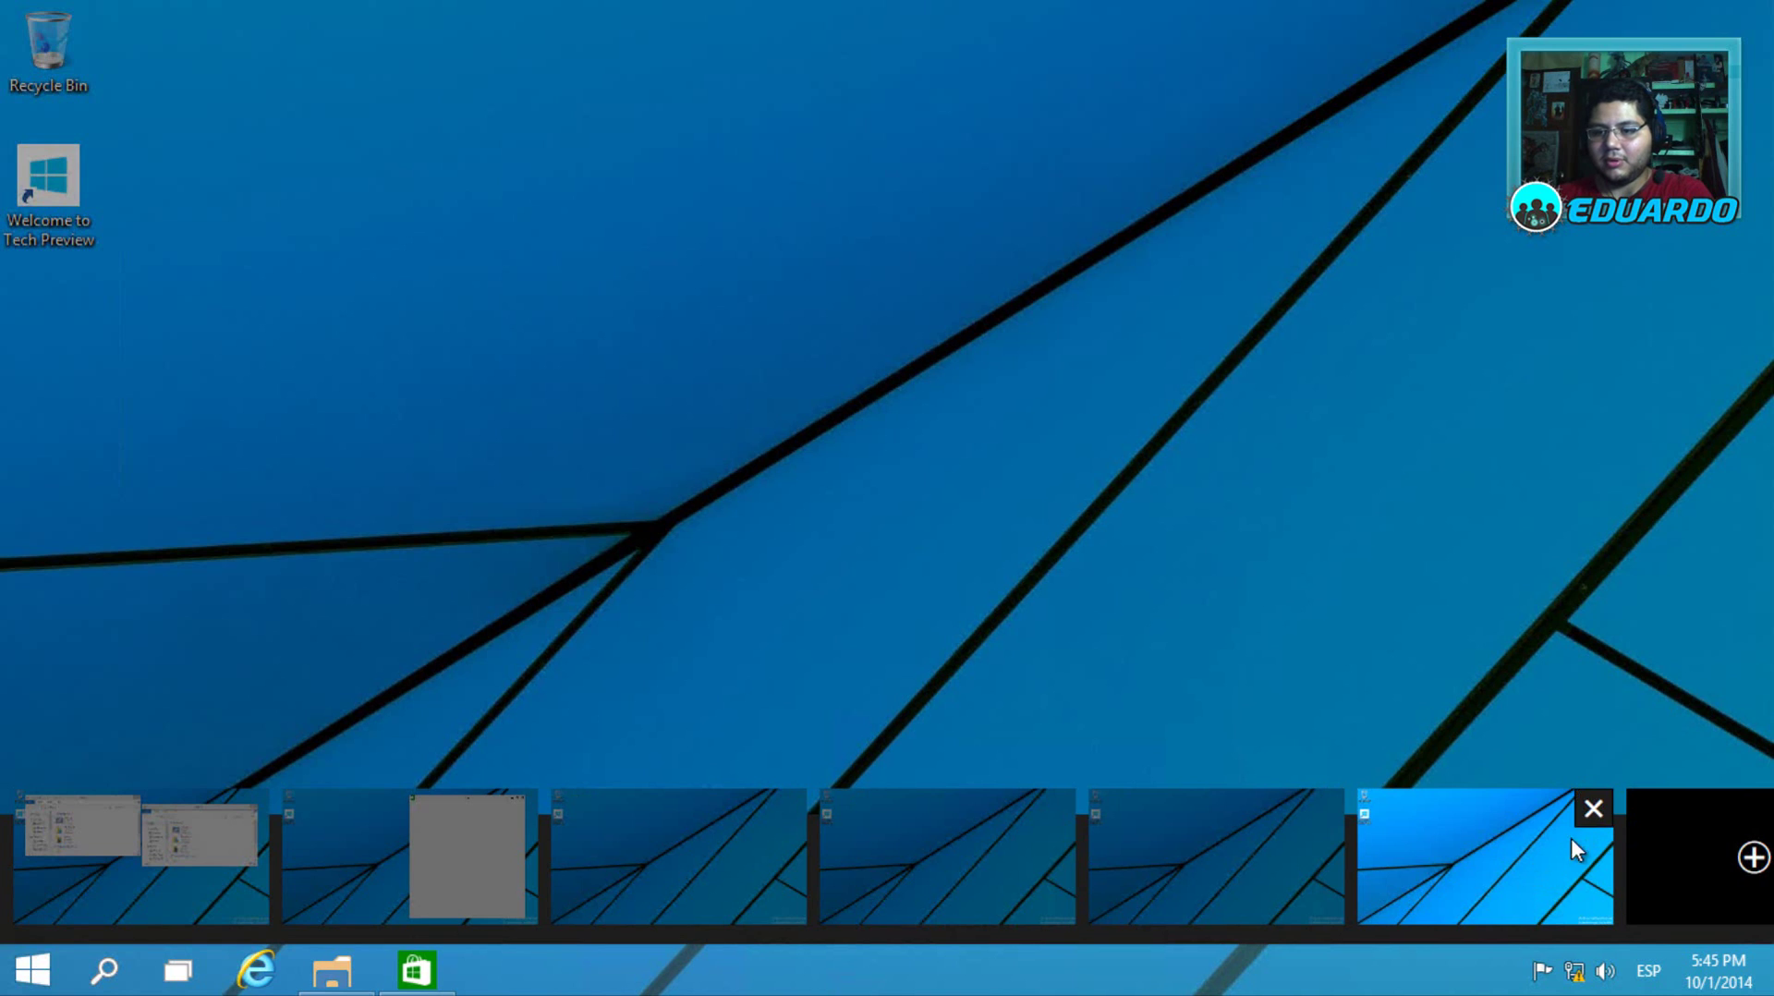
{"action": "left_click", "coordinate": [1695, 847]}
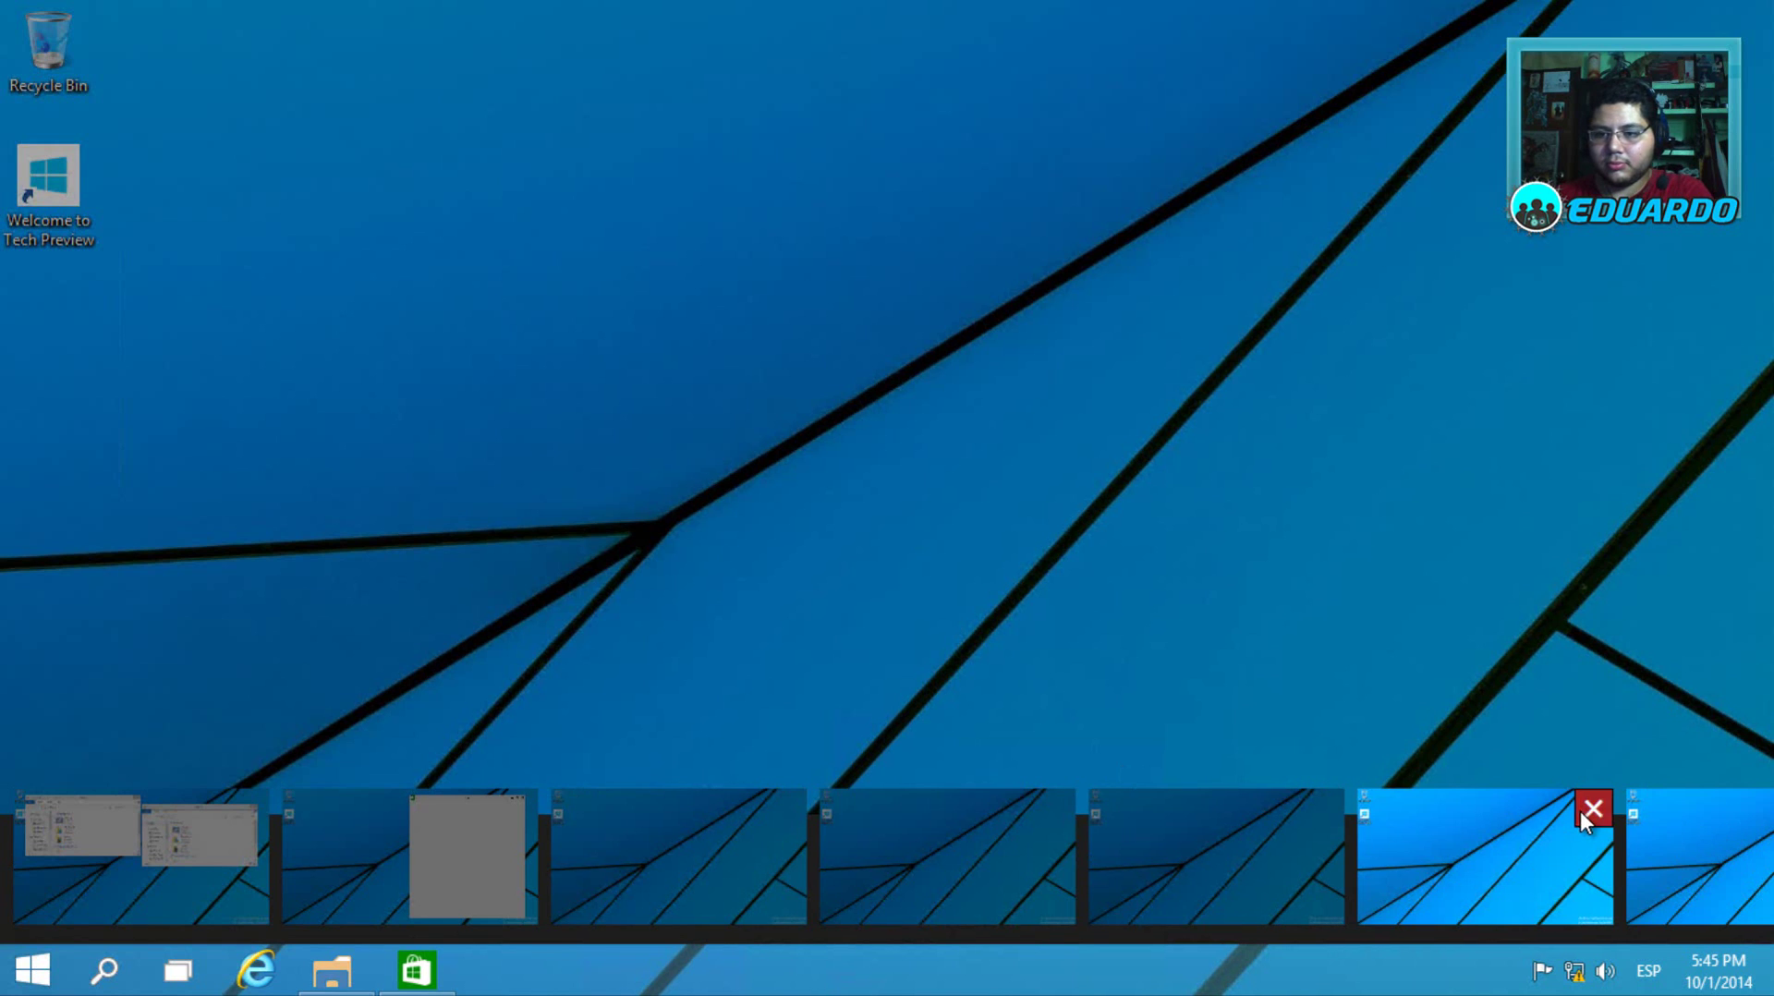
{"action": "left_click", "coordinate": [1582, 810]}
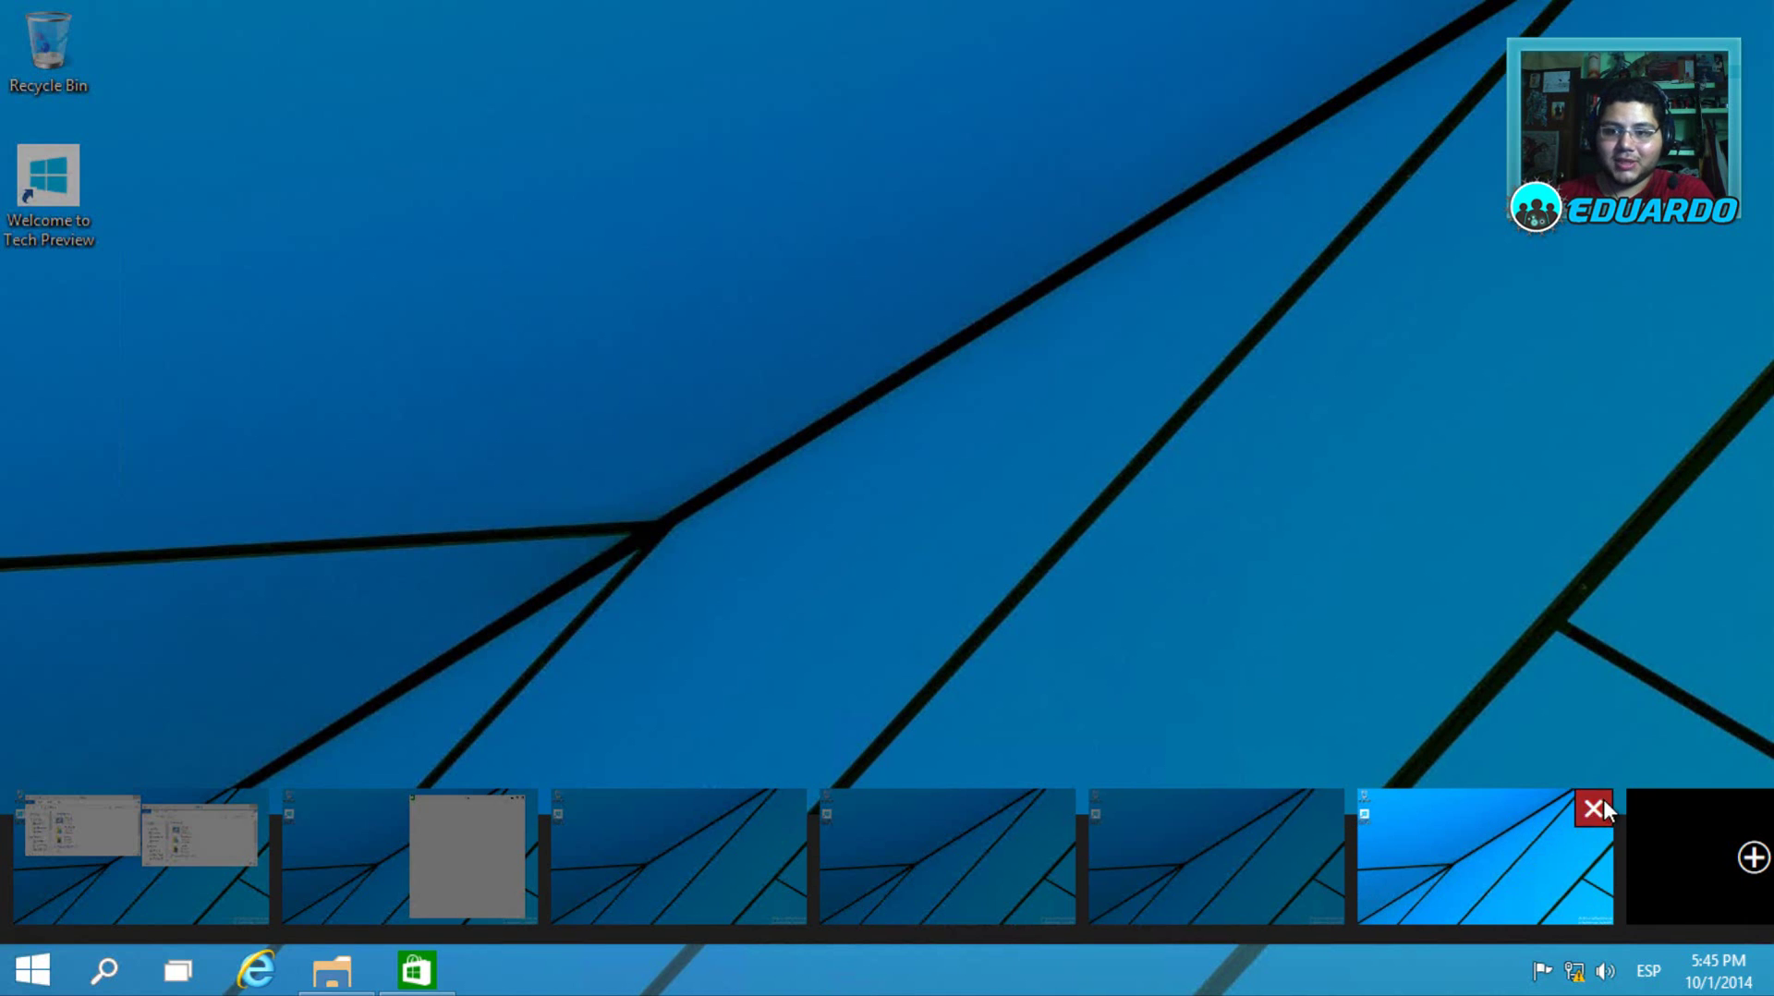
{"action": "left_click", "coordinate": [1604, 802]}
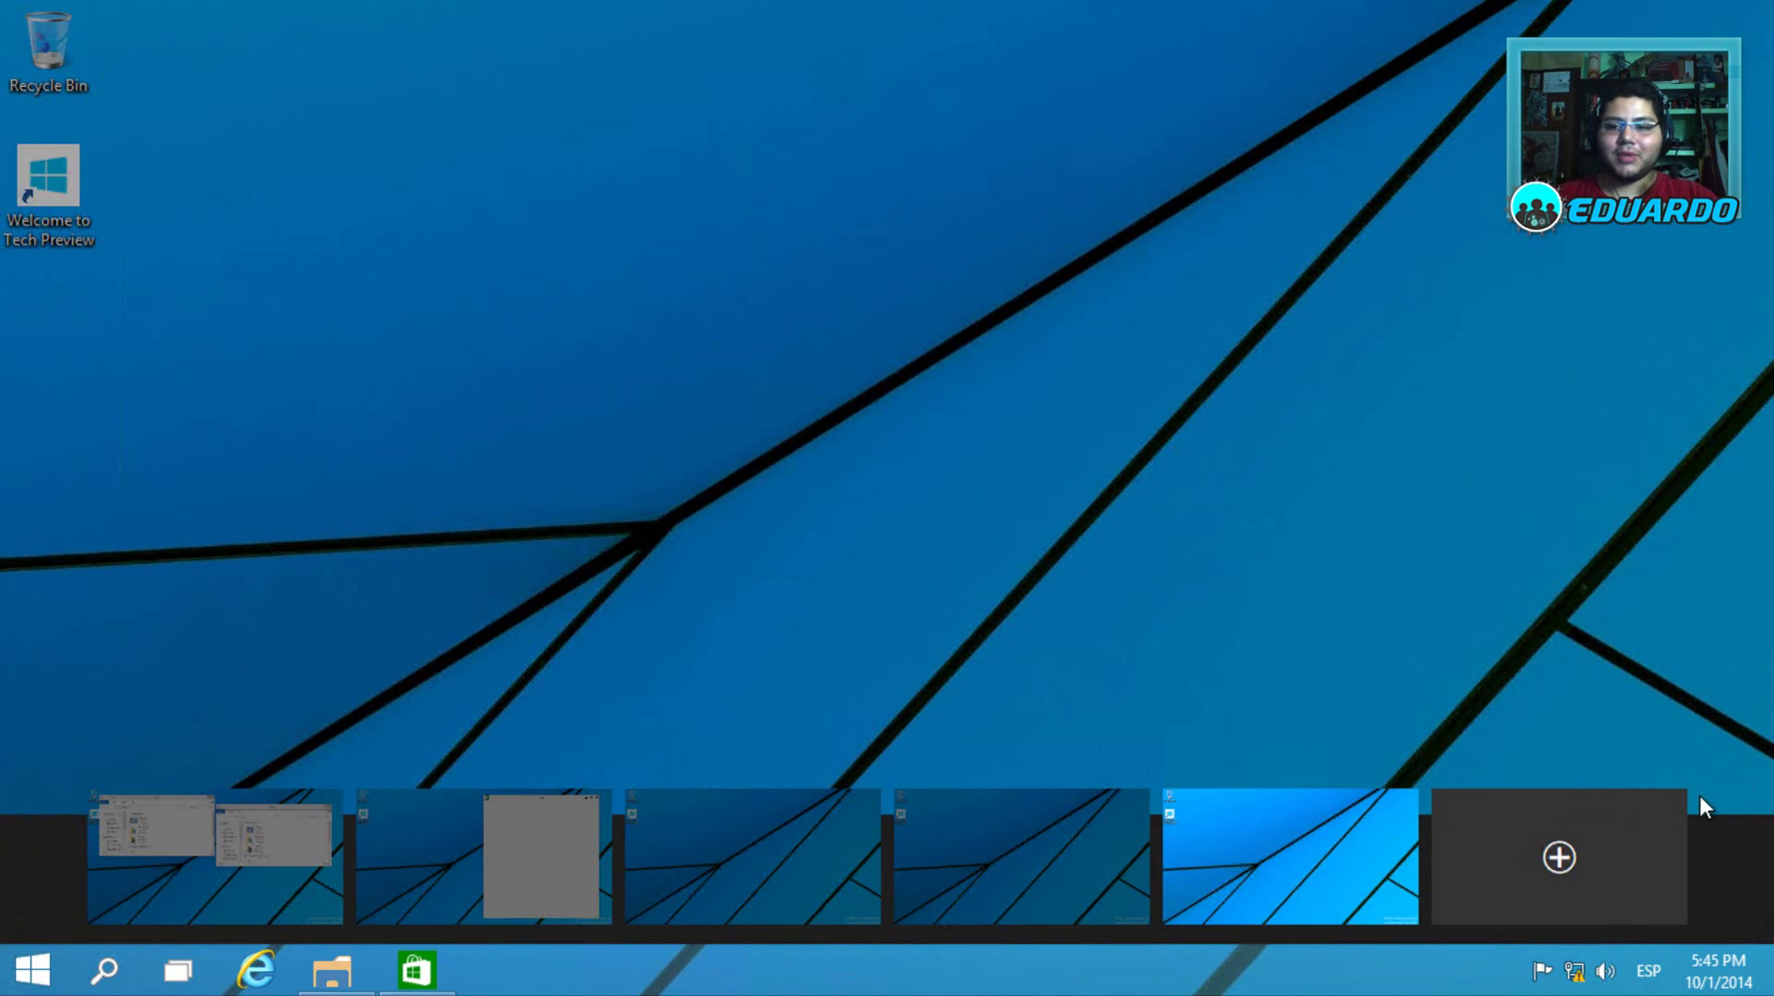
{"action": "left_click", "coordinate": [1392, 813]}
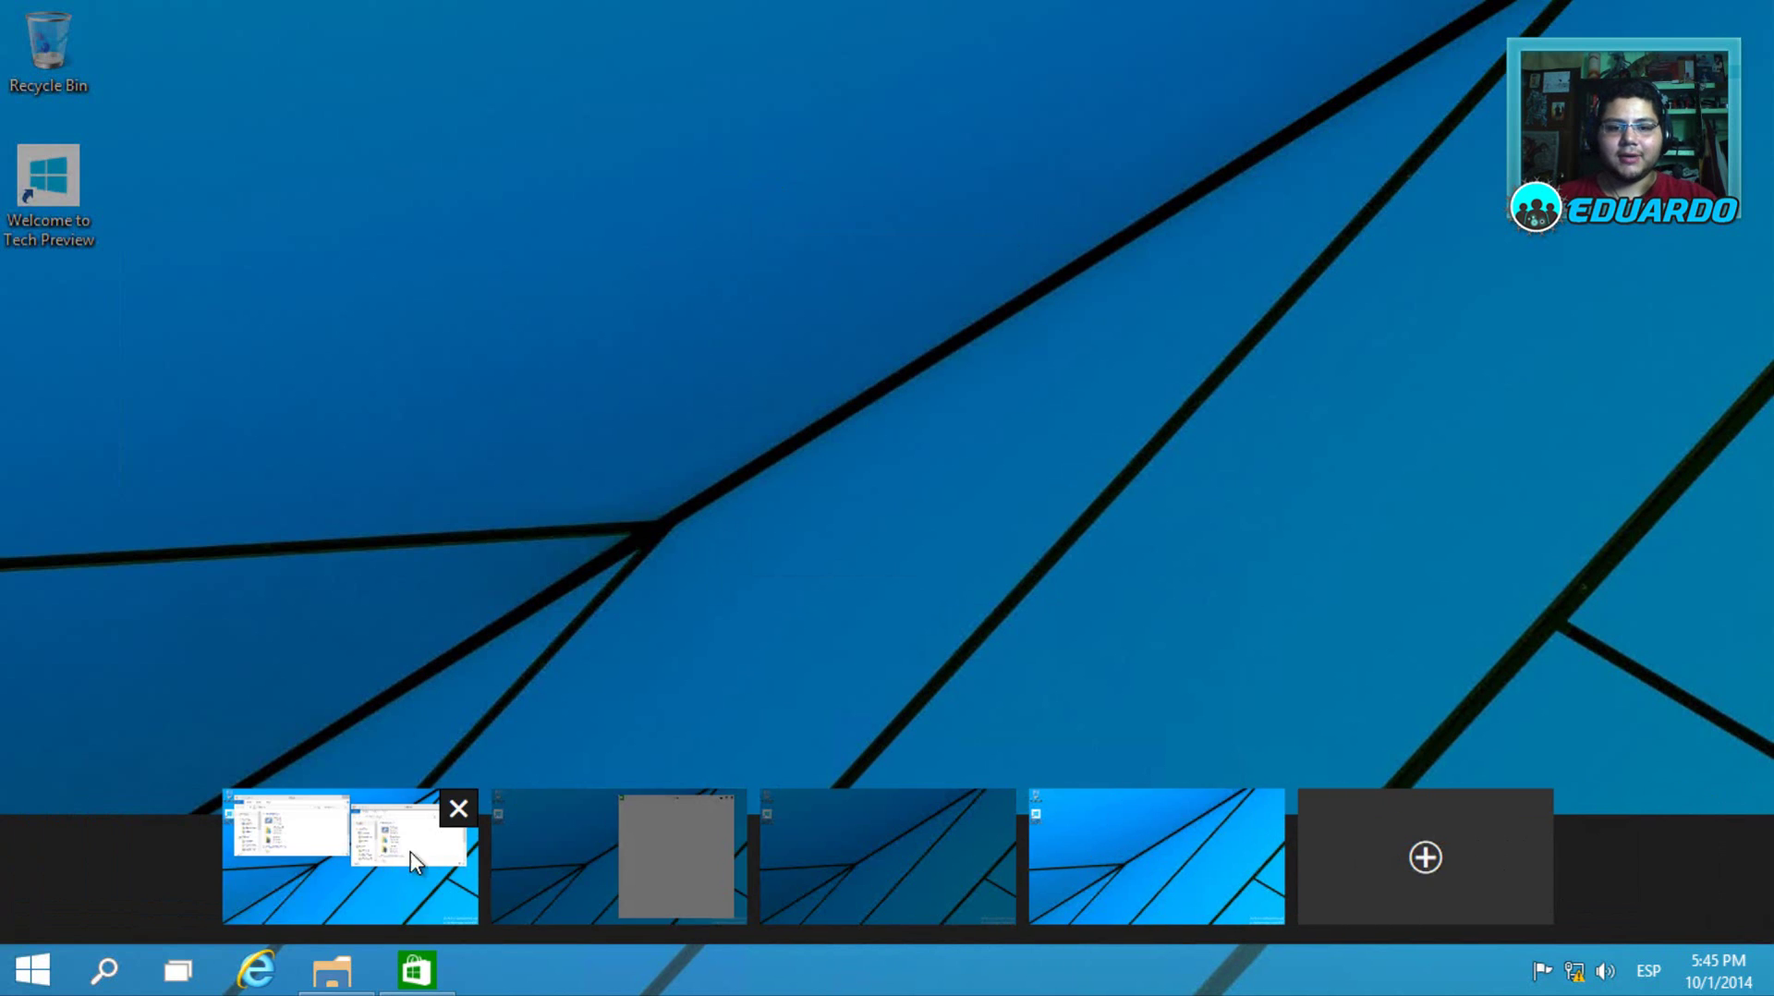
{"action": "mouse_move", "coordinate": [634, 849]}
{"action": "mouse_move", "coordinate": [421, 864]}
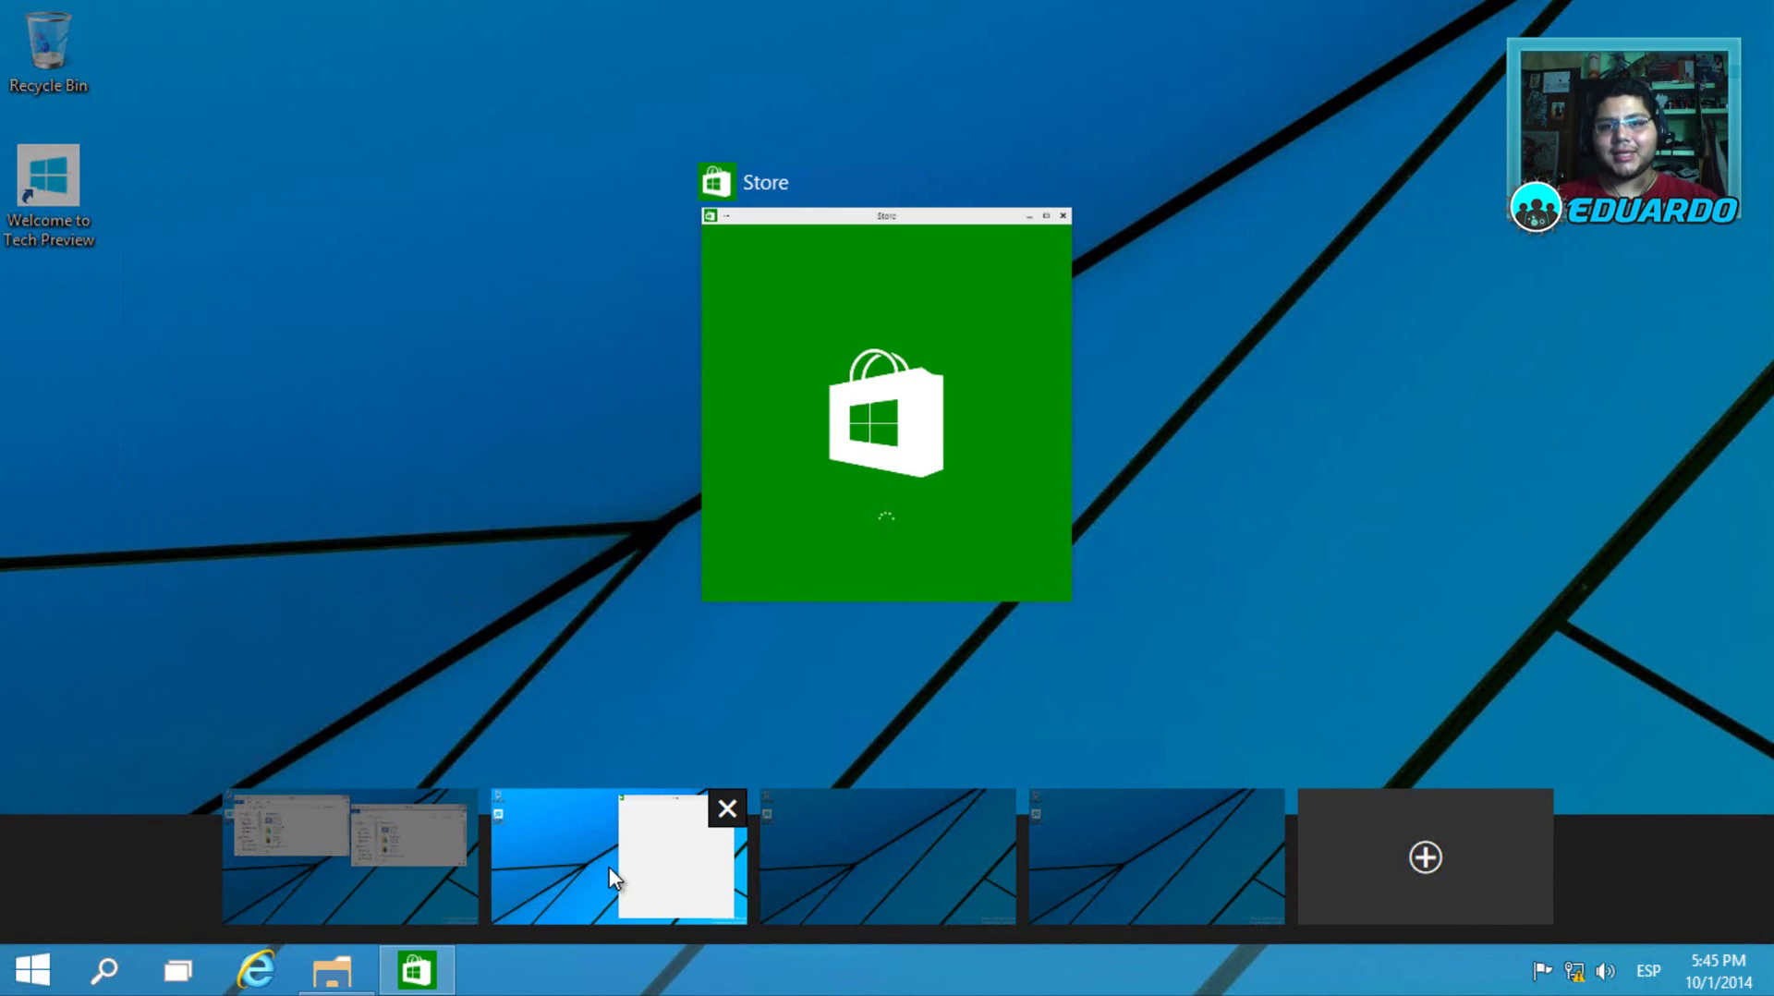
{"action": "mouse_move", "coordinate": [391, 896]}
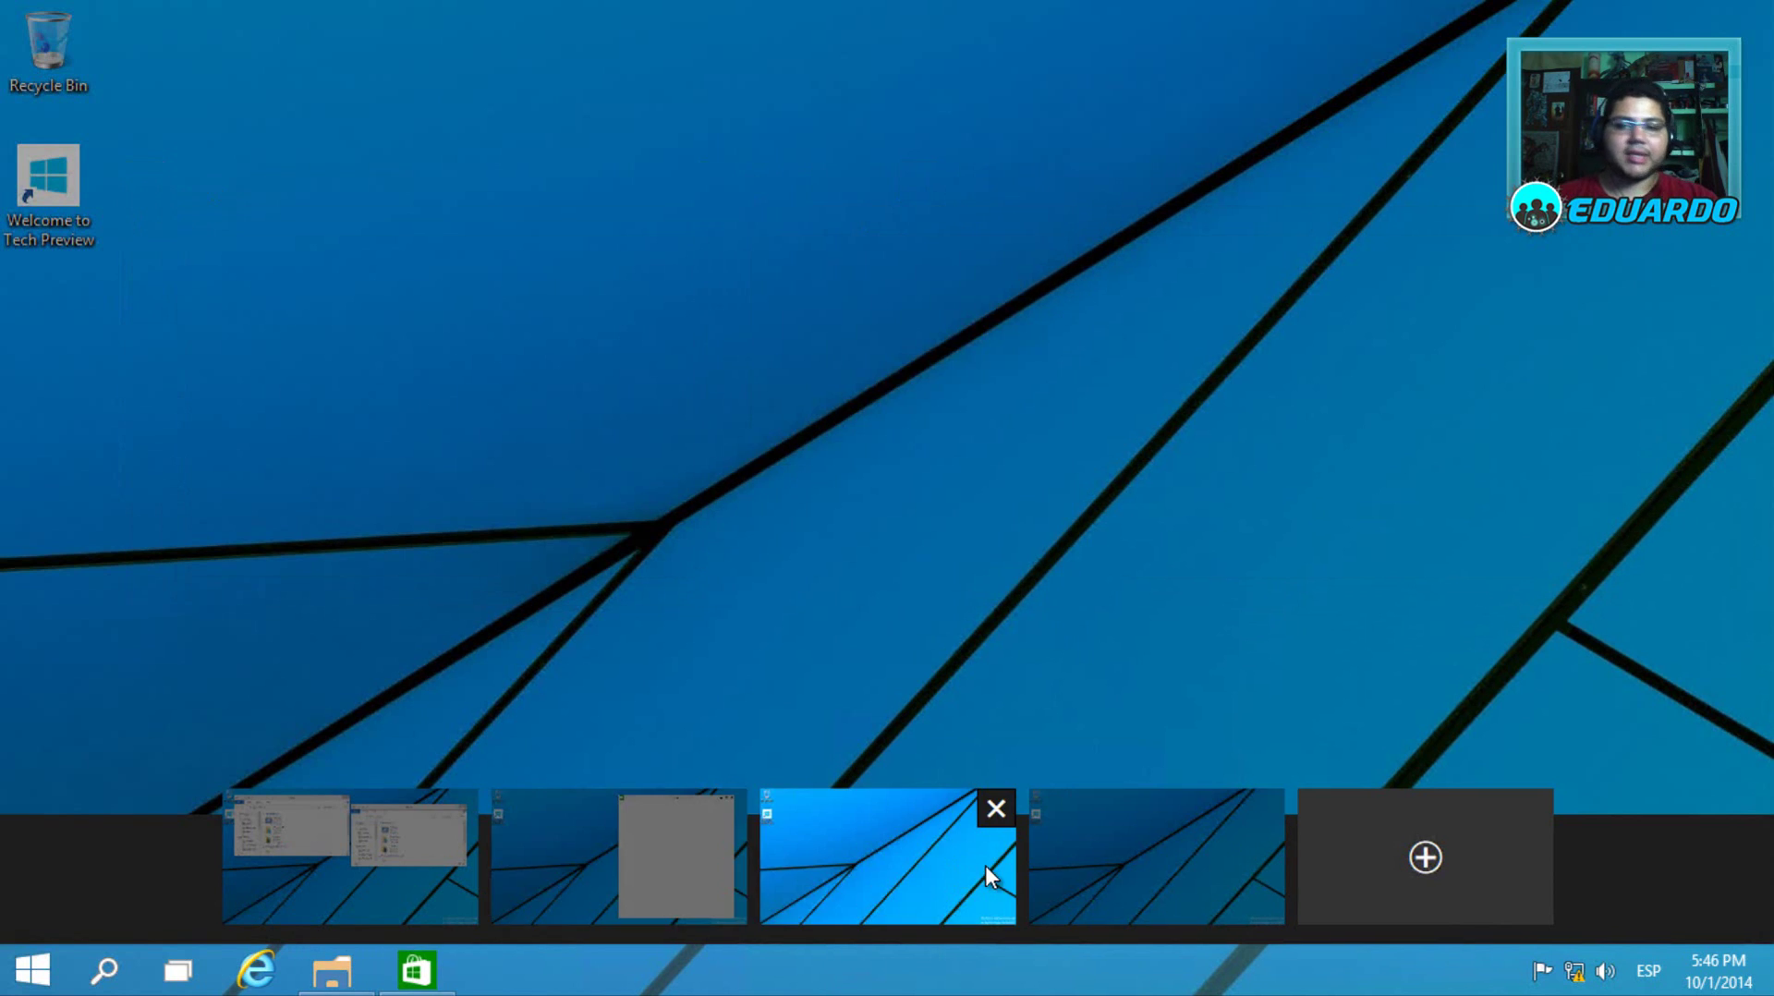
{"action": "left_click", "coordinate": [994, 815]}
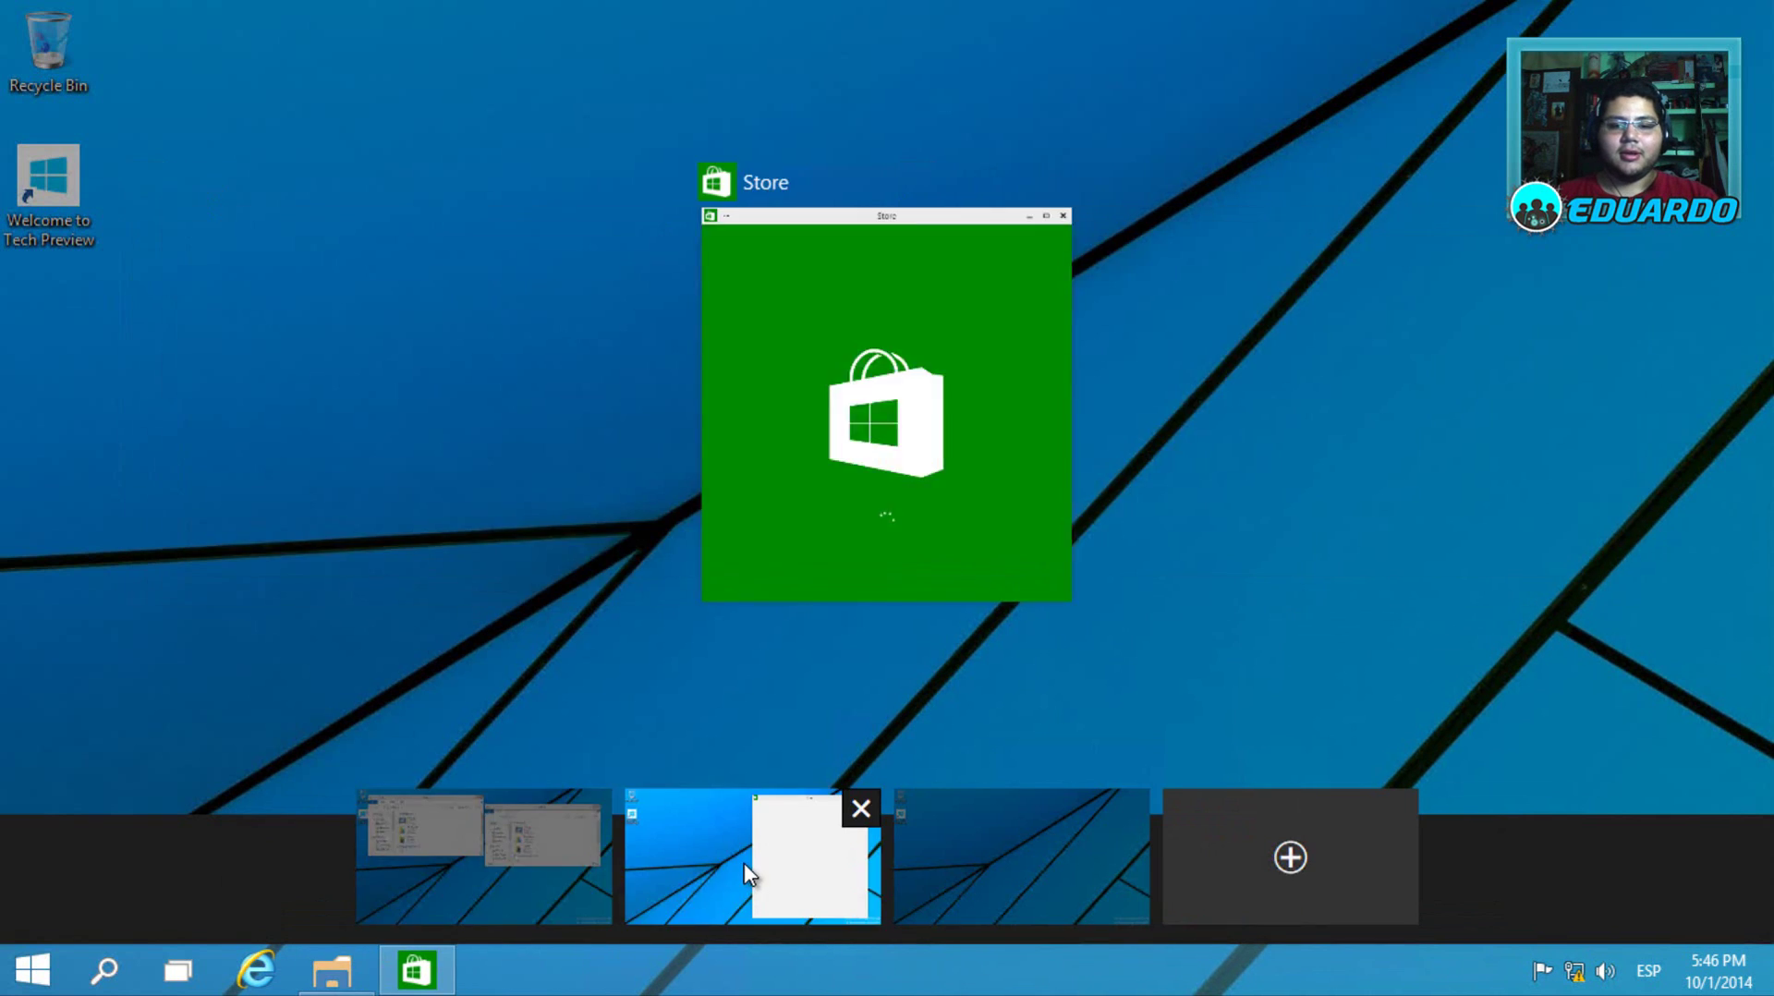
- Go to the Store desktop, unsnap the Store and shrink it from its top-left corner
{"action": "left_click", "coordinate": [744, 863]}
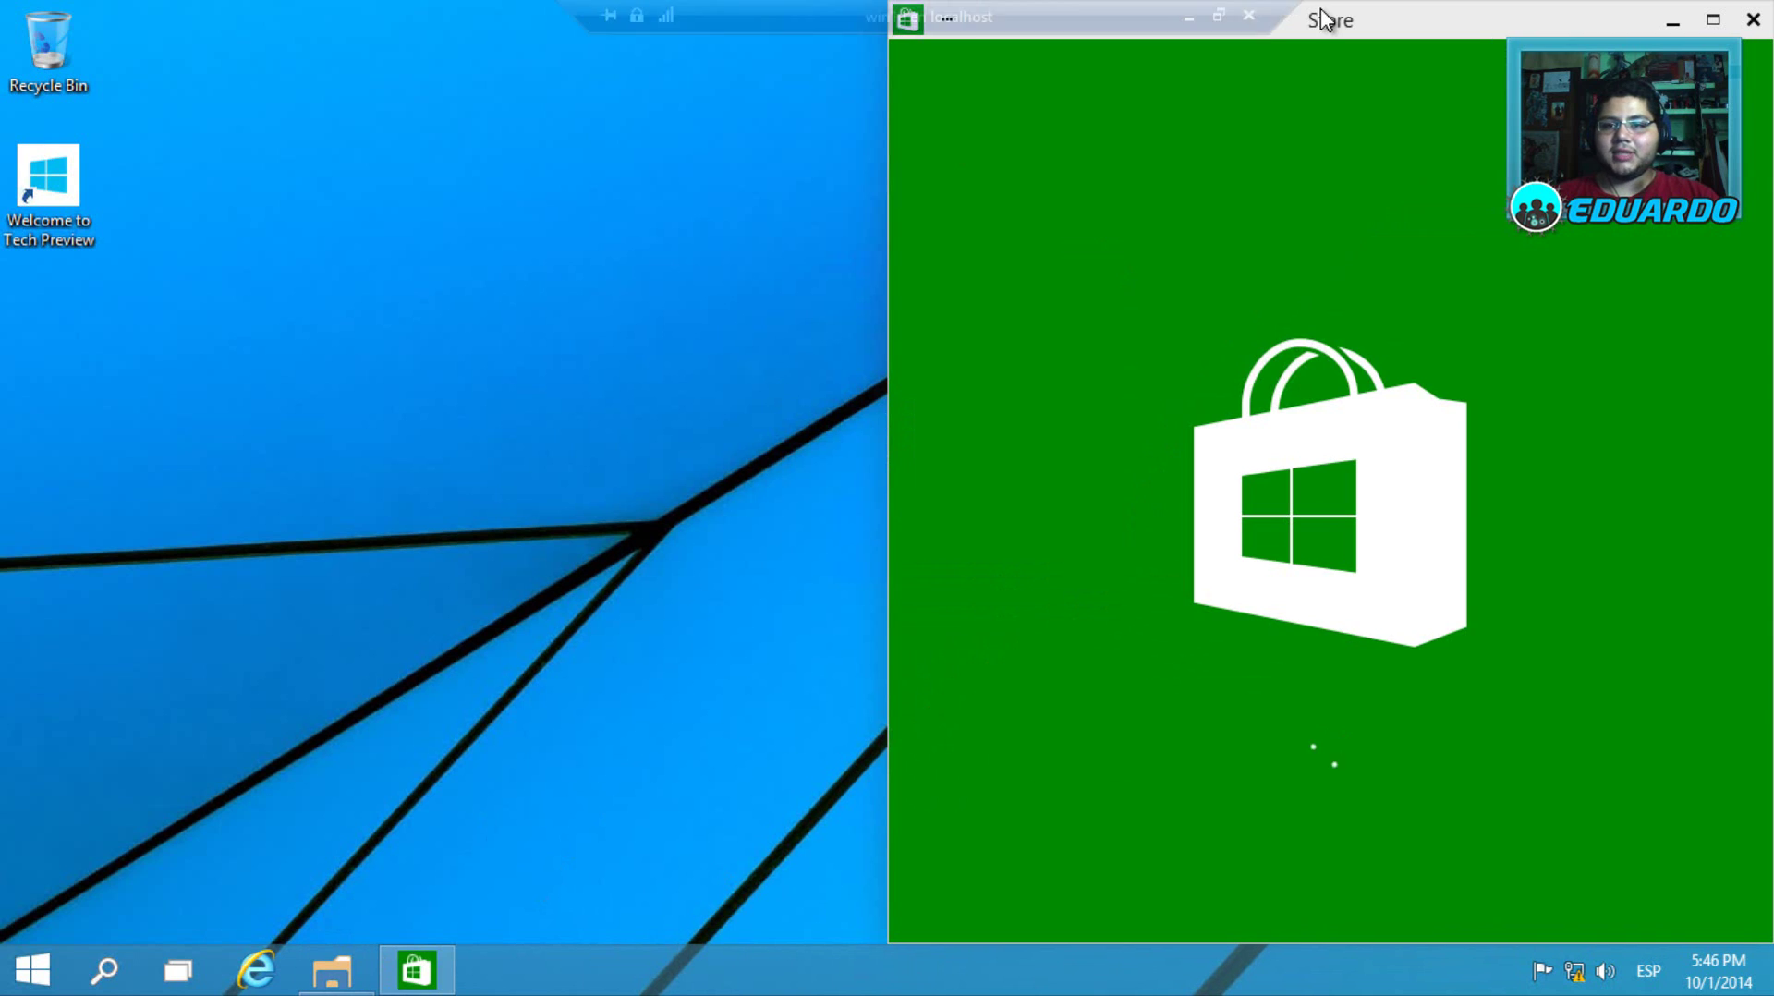
{"action": "left_click_drag", "start_coordinate": [1417, 31], "coordinate": [1373, 79]}
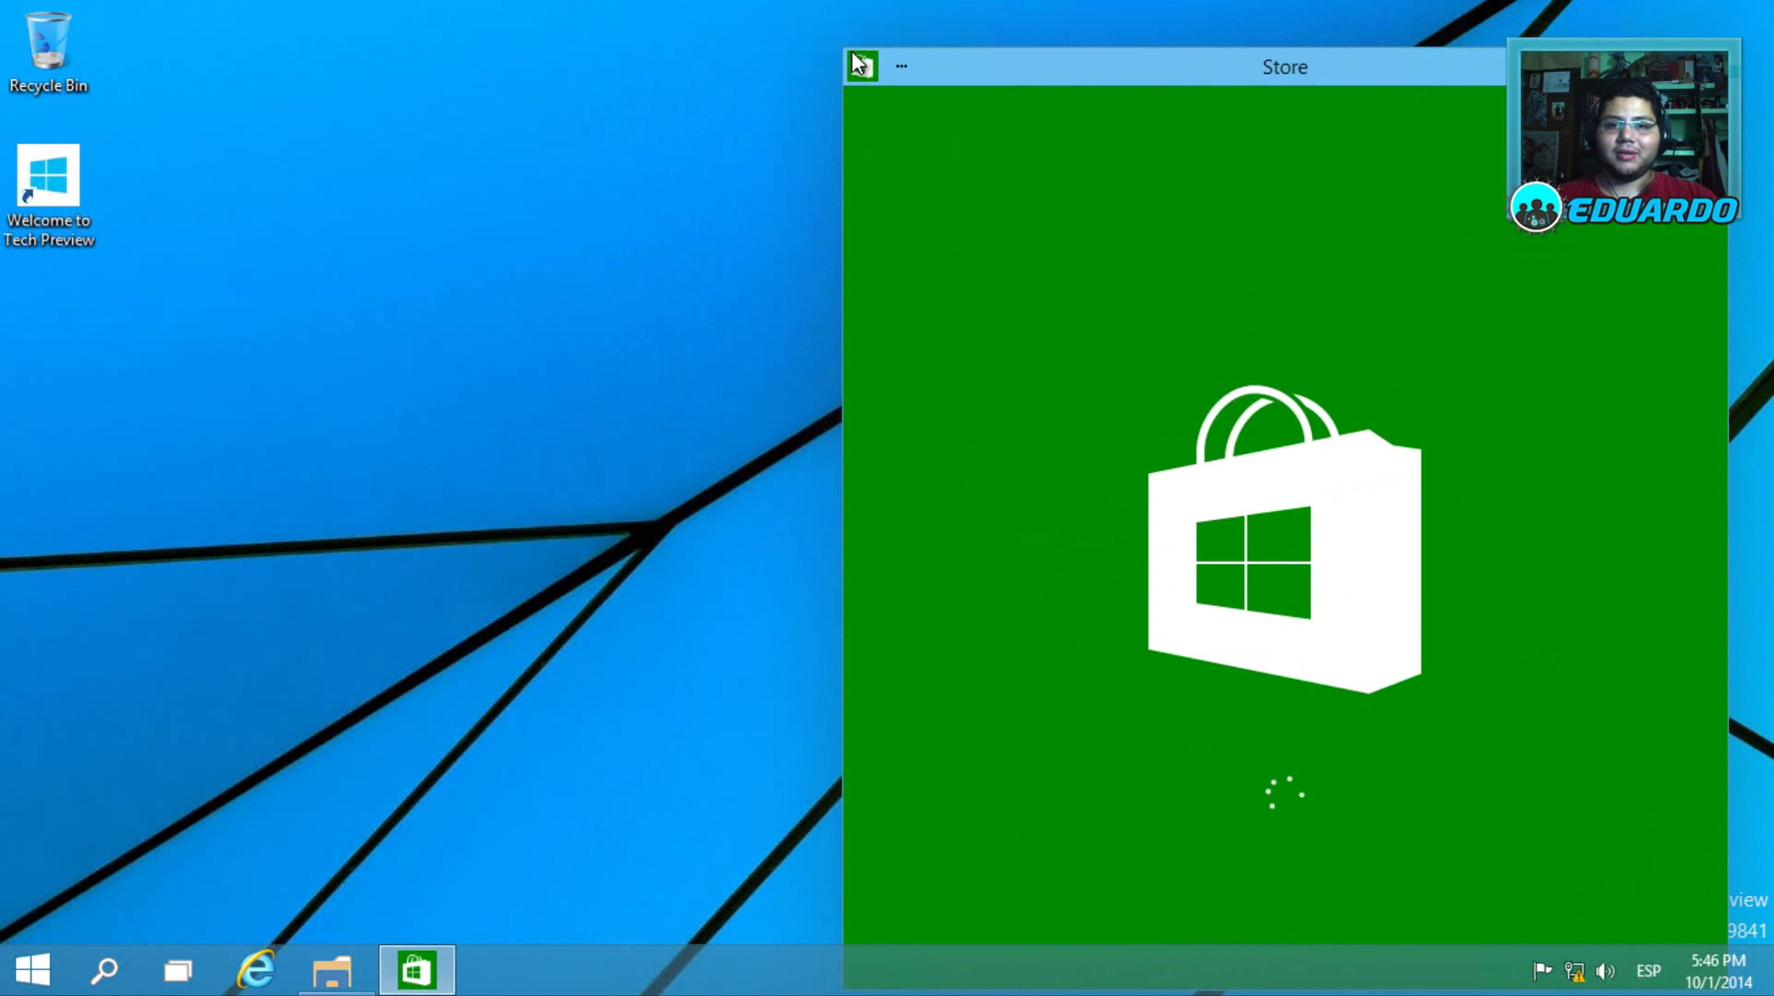
{"action": "left_click_drag", "start_coordinate": [837, 45], "coordinate": [1272, 146]}
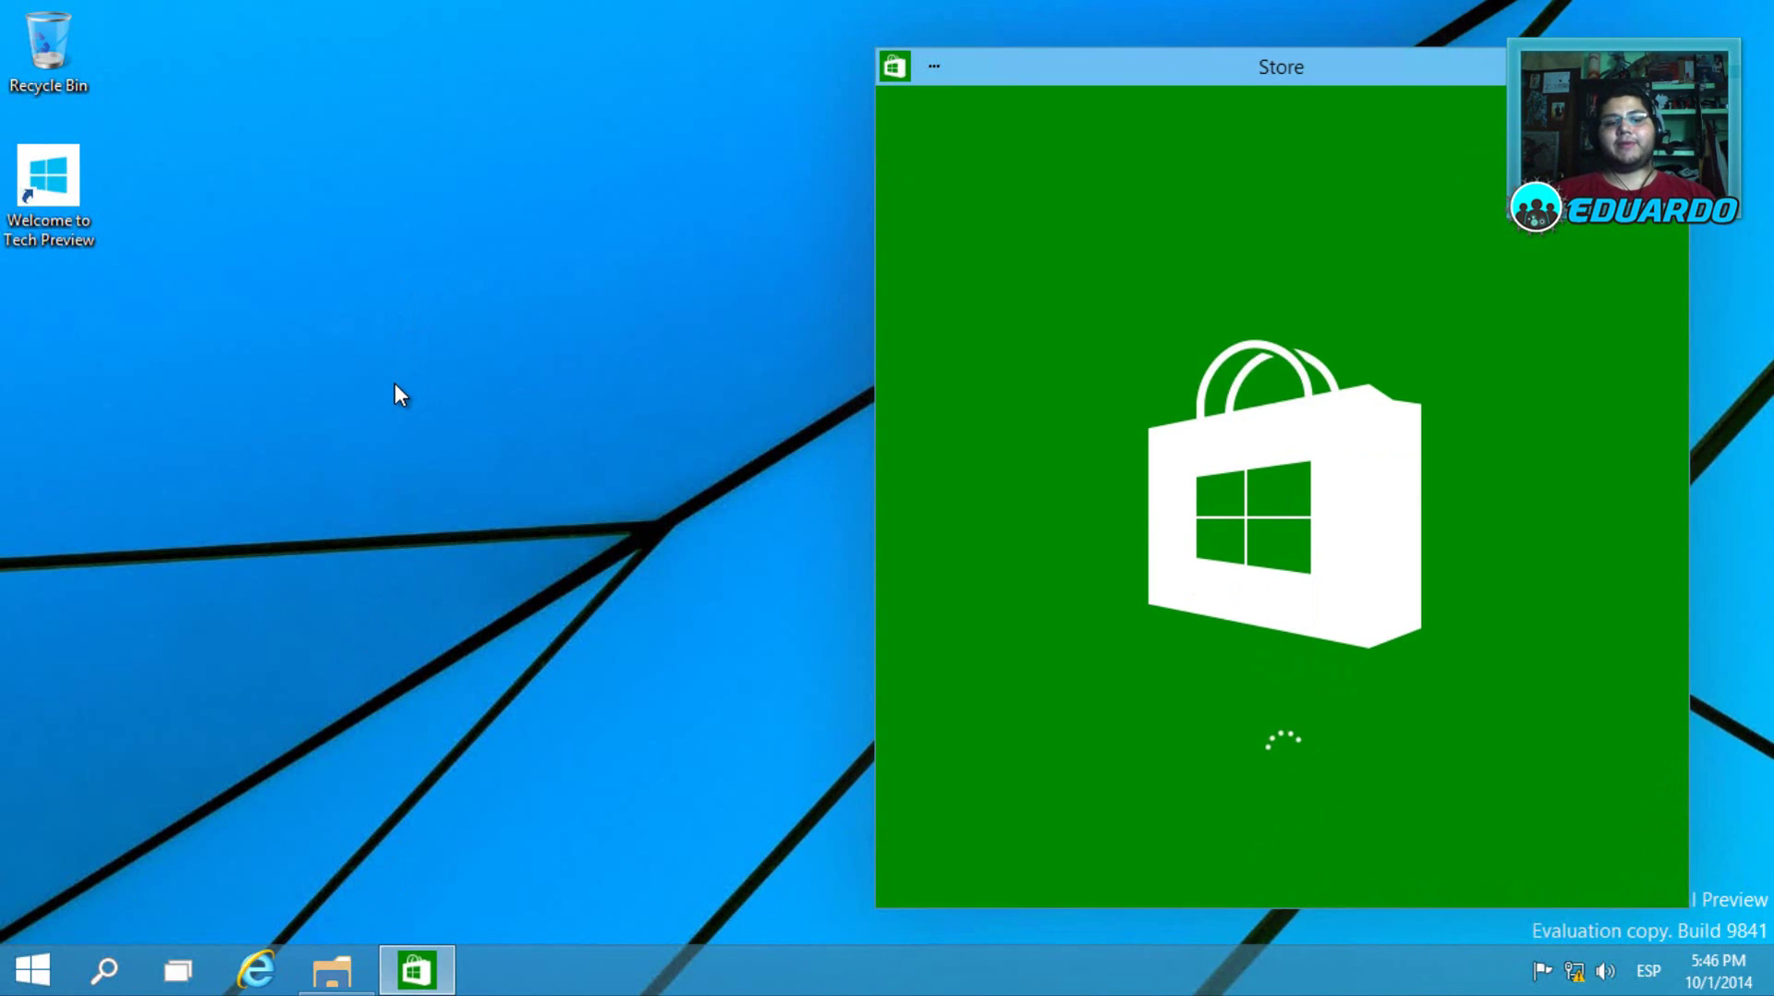
{"action": "left_click", "coordinate": [33, 972]}
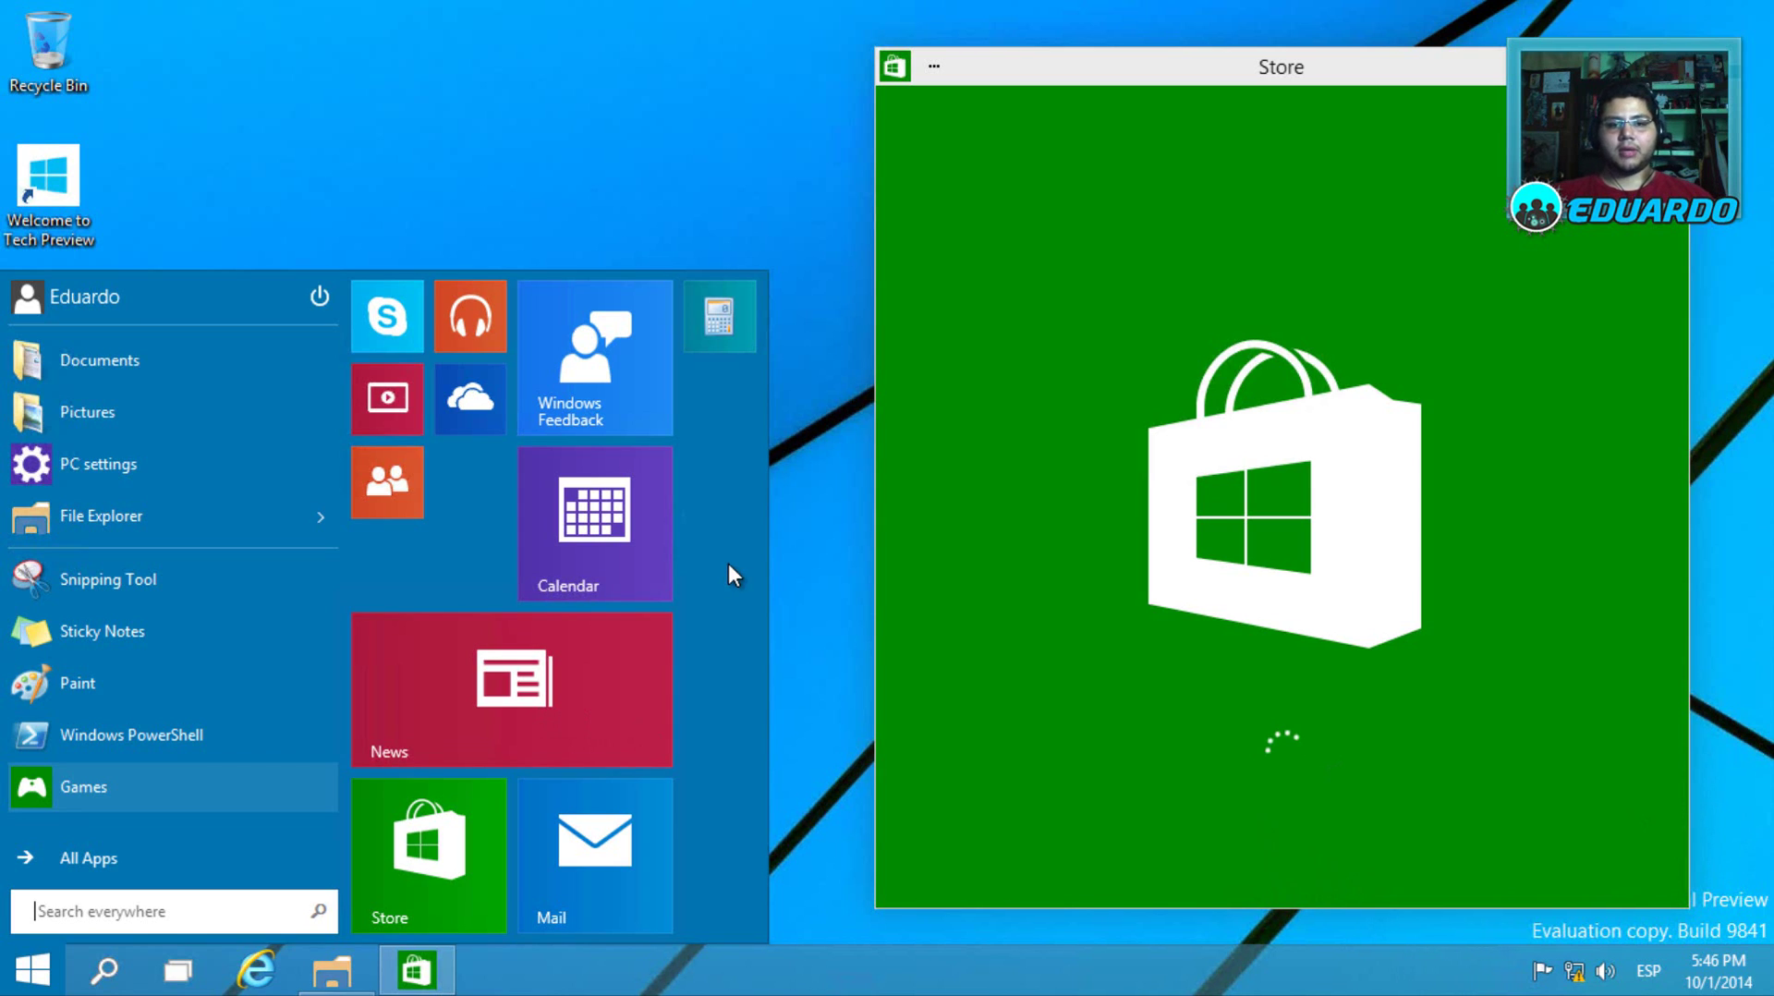
{"action": "left_click", "coordinate": [319, 299]}
{"action": "left_click", "coordinate": [319, 300]}
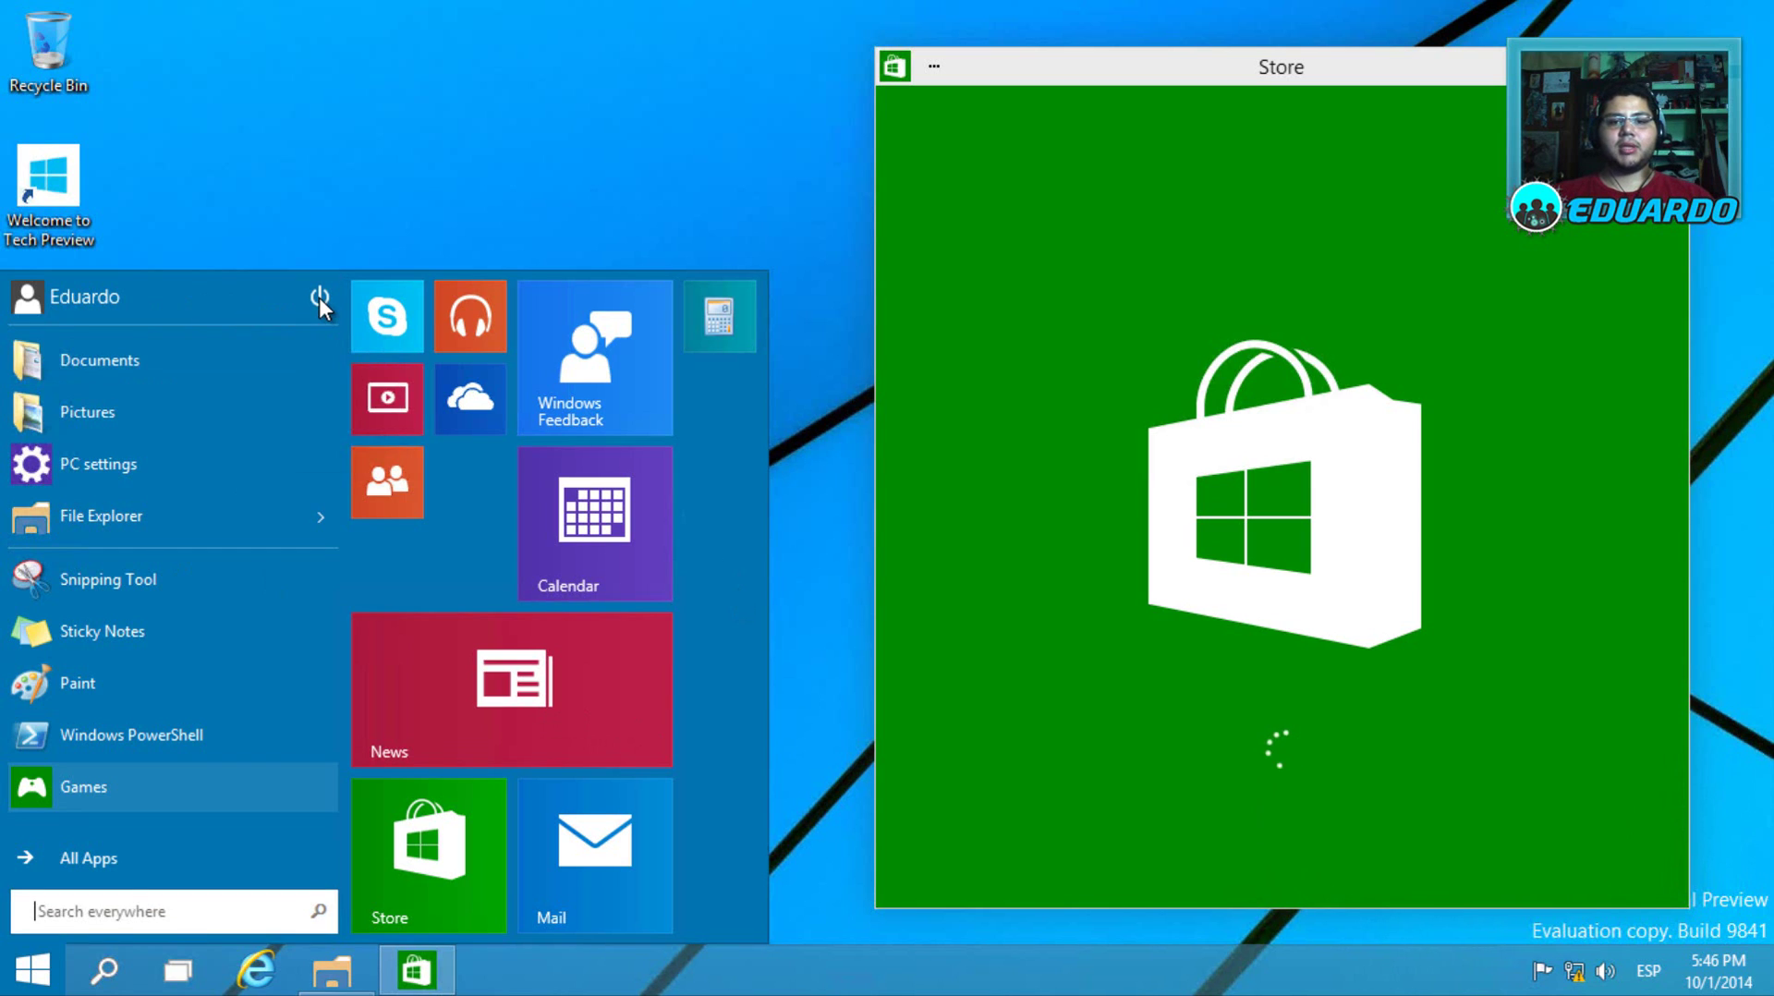
{"action": "left_click", "coordinate": [319, 299]}
{"action": "left_click", "coordinate": [318, 299]}
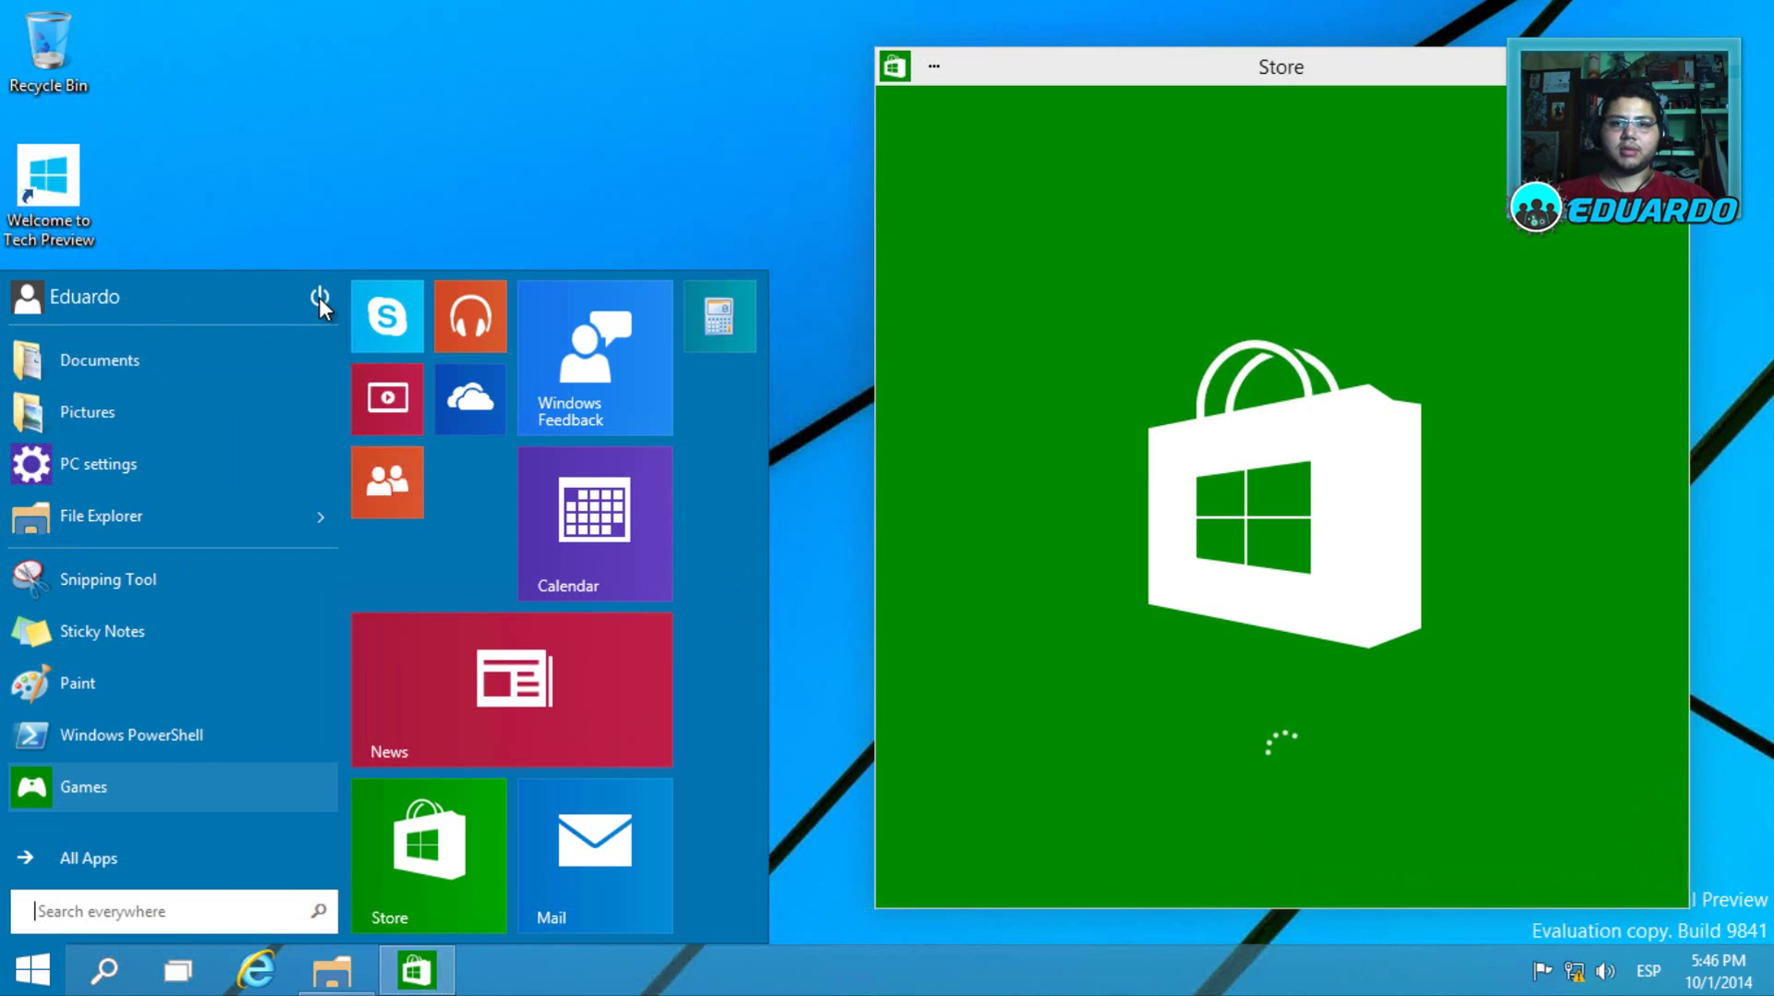
{"action": "left_click", "coordinate": [319, 297]}
{"action": "left_click", "coordinate": [318, 297]}
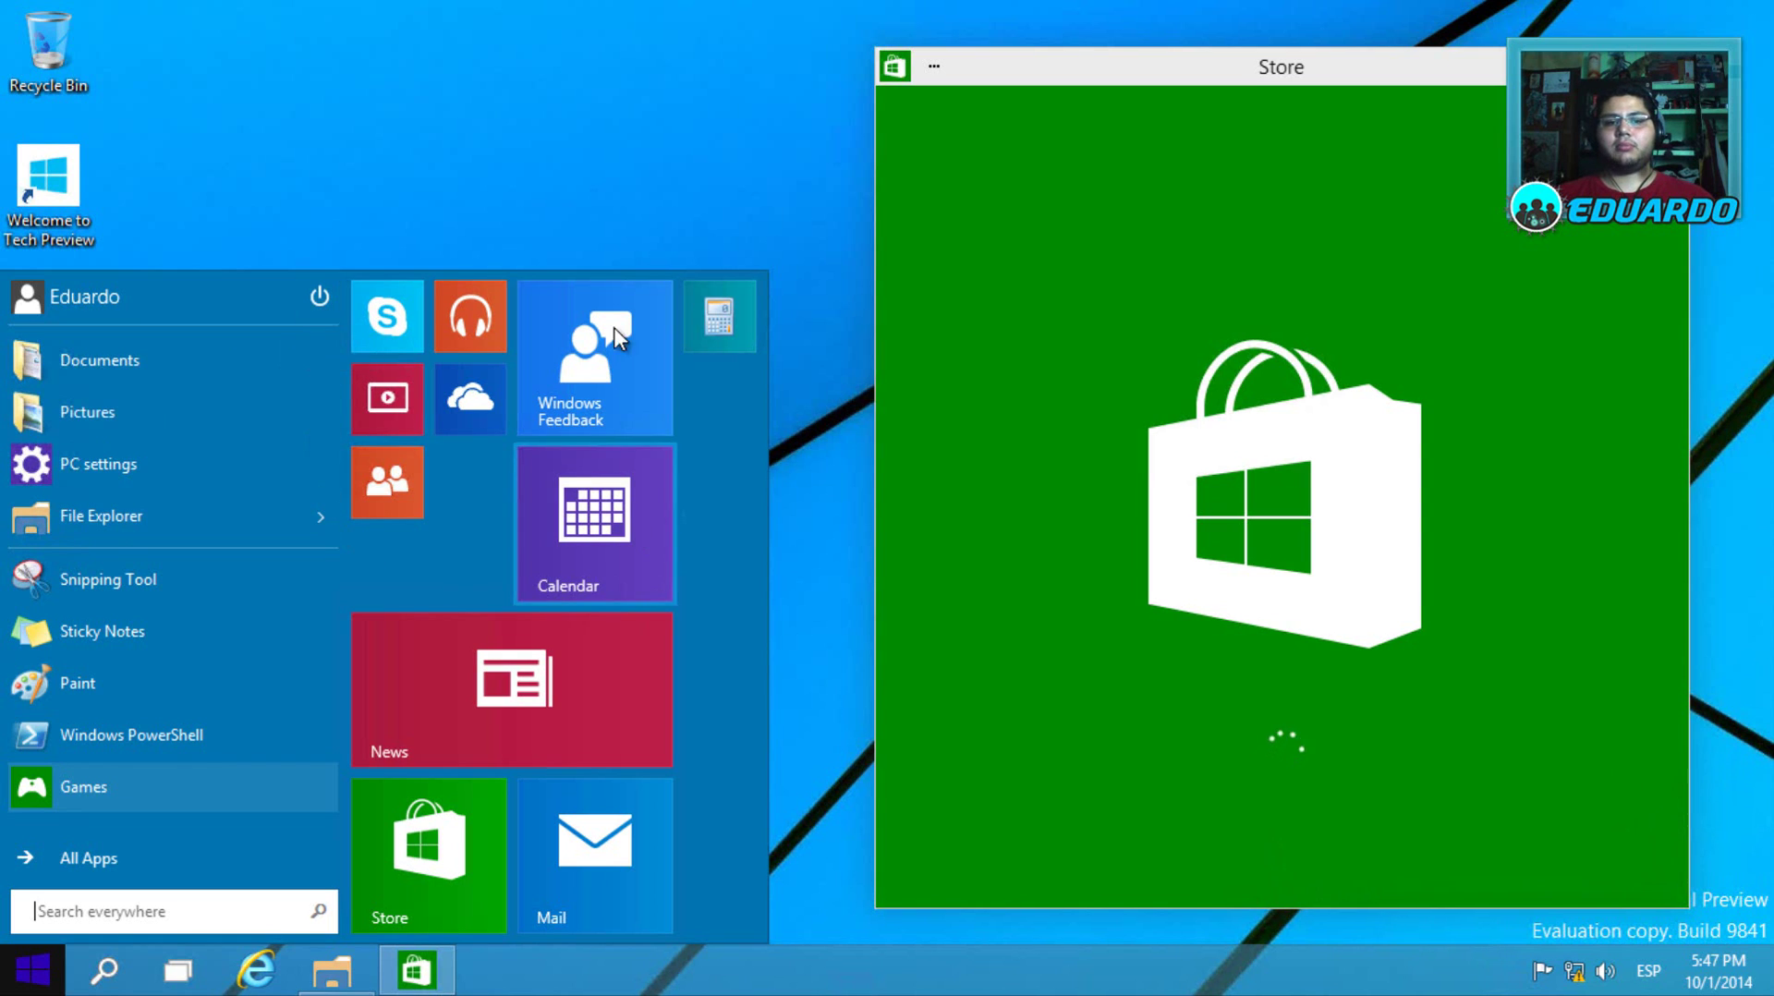
{"action": "left_click", "coordinate": [581, 191]}
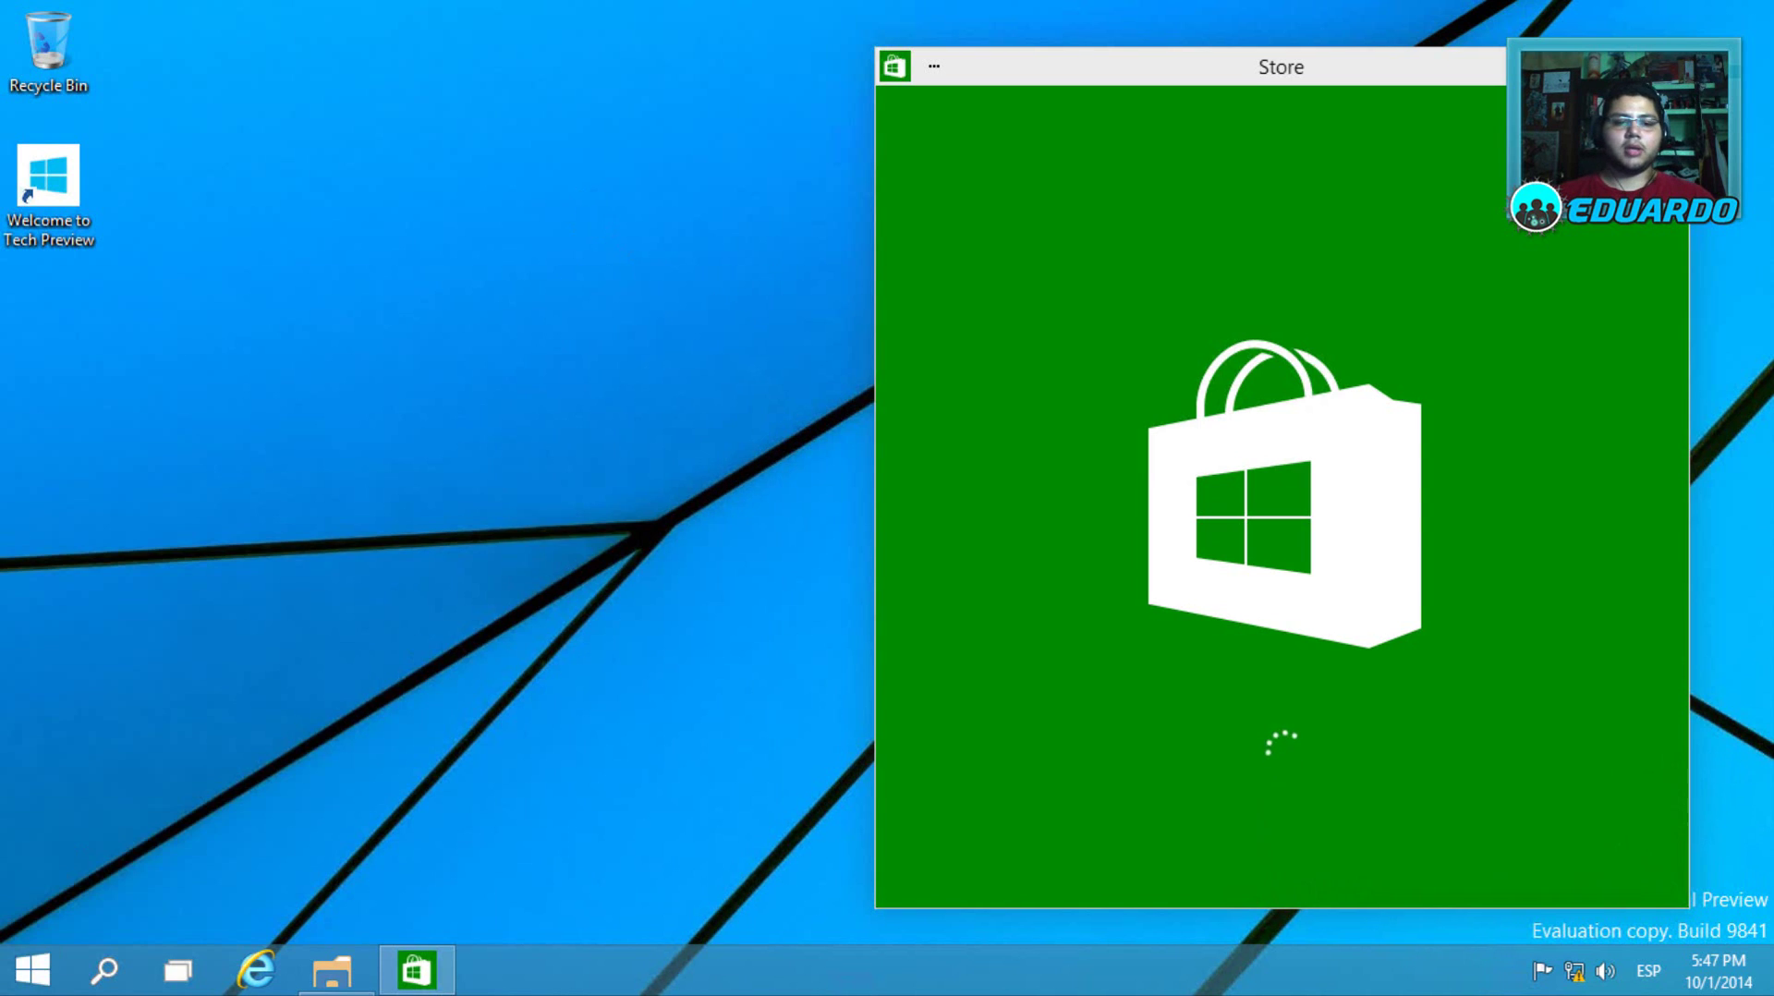
{"action": "key", "text": "super"}
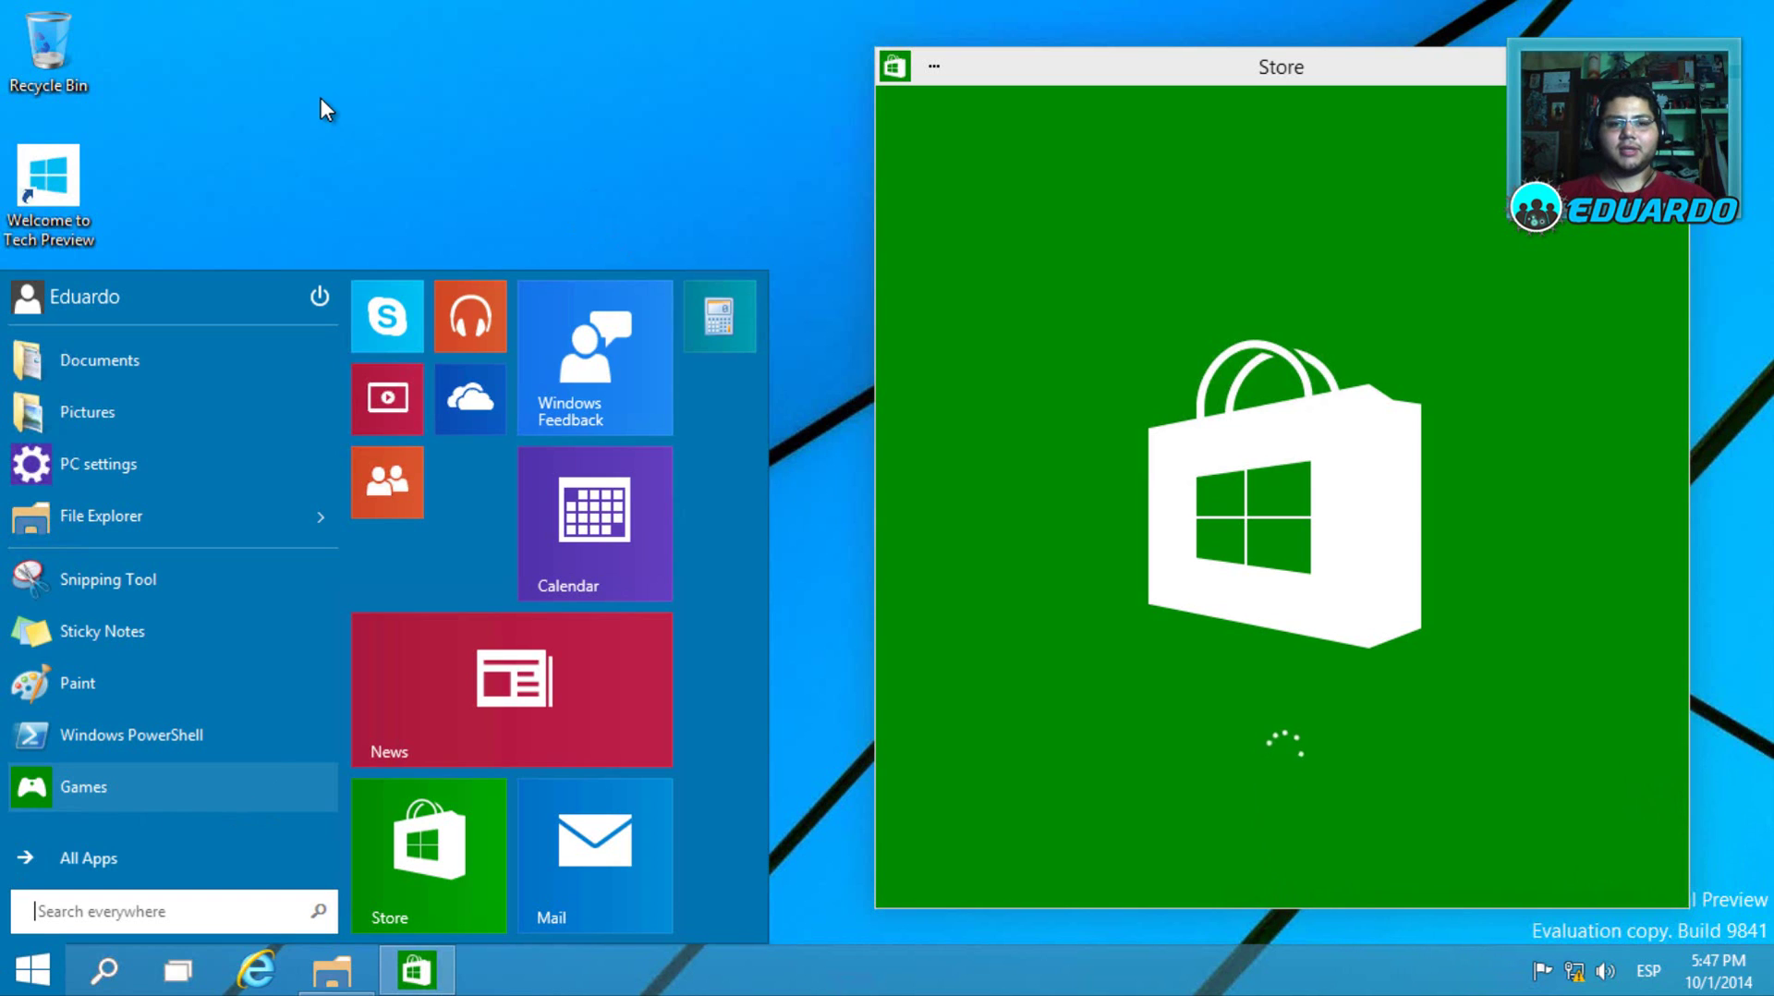
{"action": "left_click", "coordinate": [320, 98]}
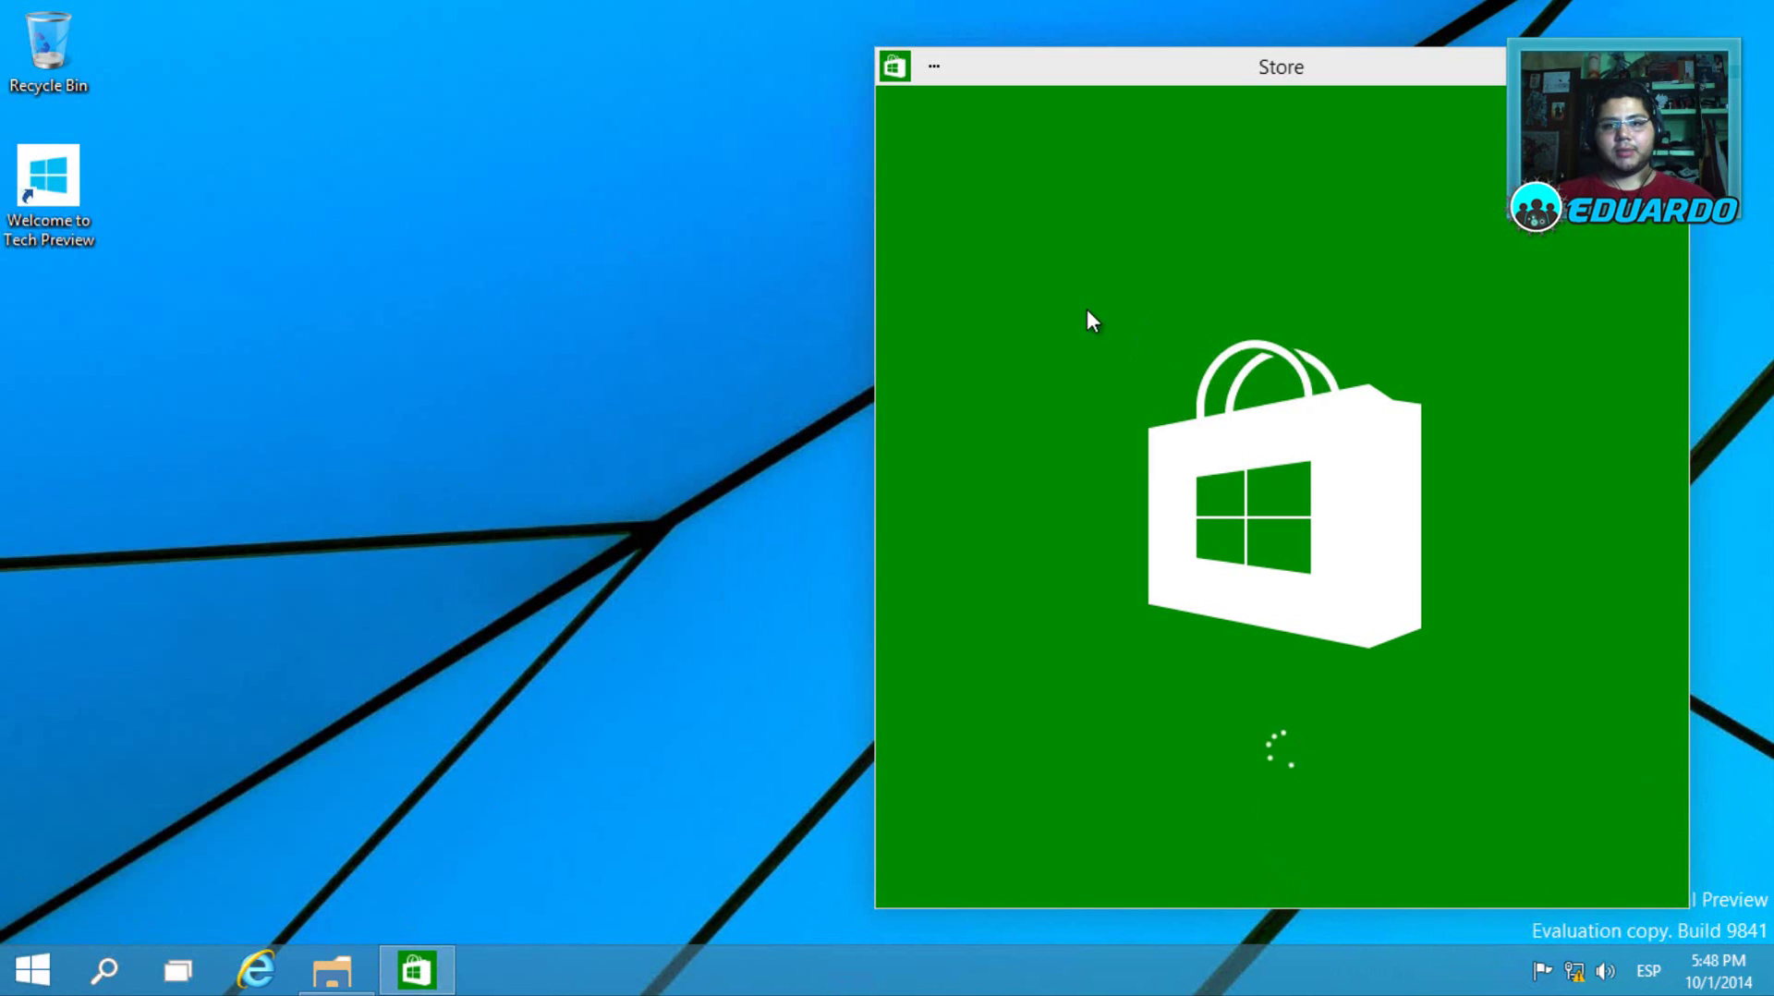
- Close the Store with Alt+F4, remove the two extra desktops, and bring up the Home Explorer window
{"action": "left_click_drag", "start_coordinate": [1411, 74], "coordinate": [1770, 37]}
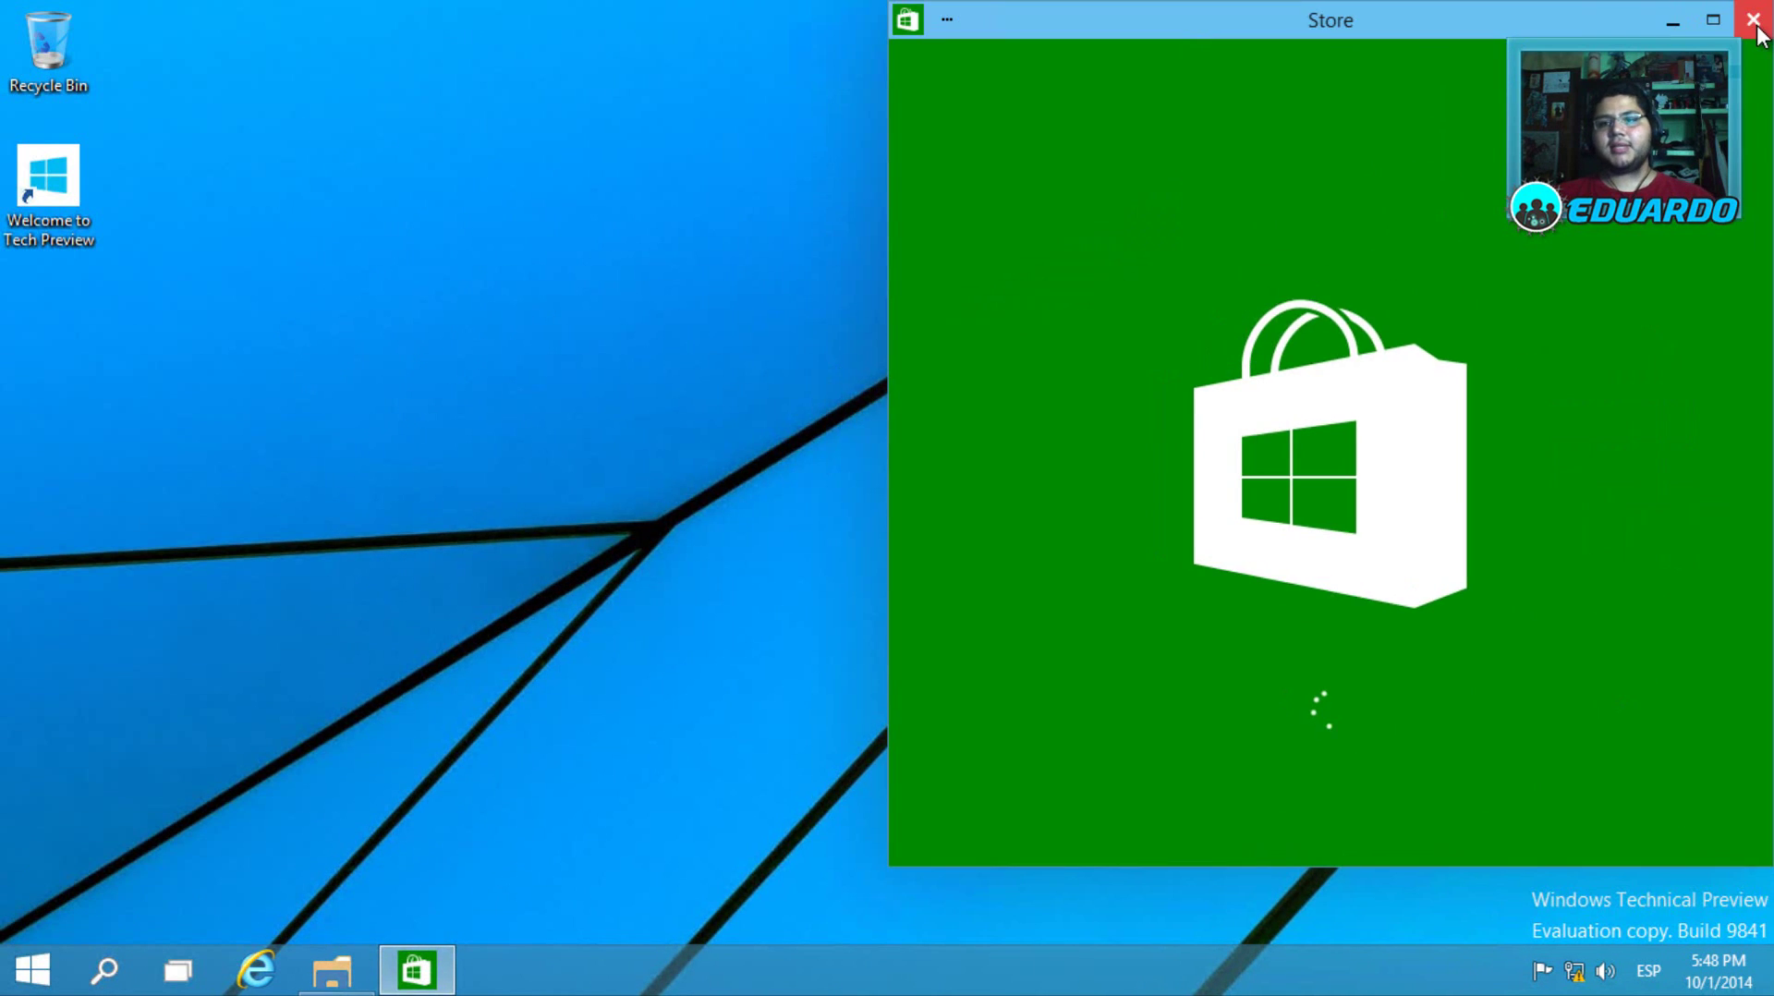
{"action": "key", "text": "alt+F4"}
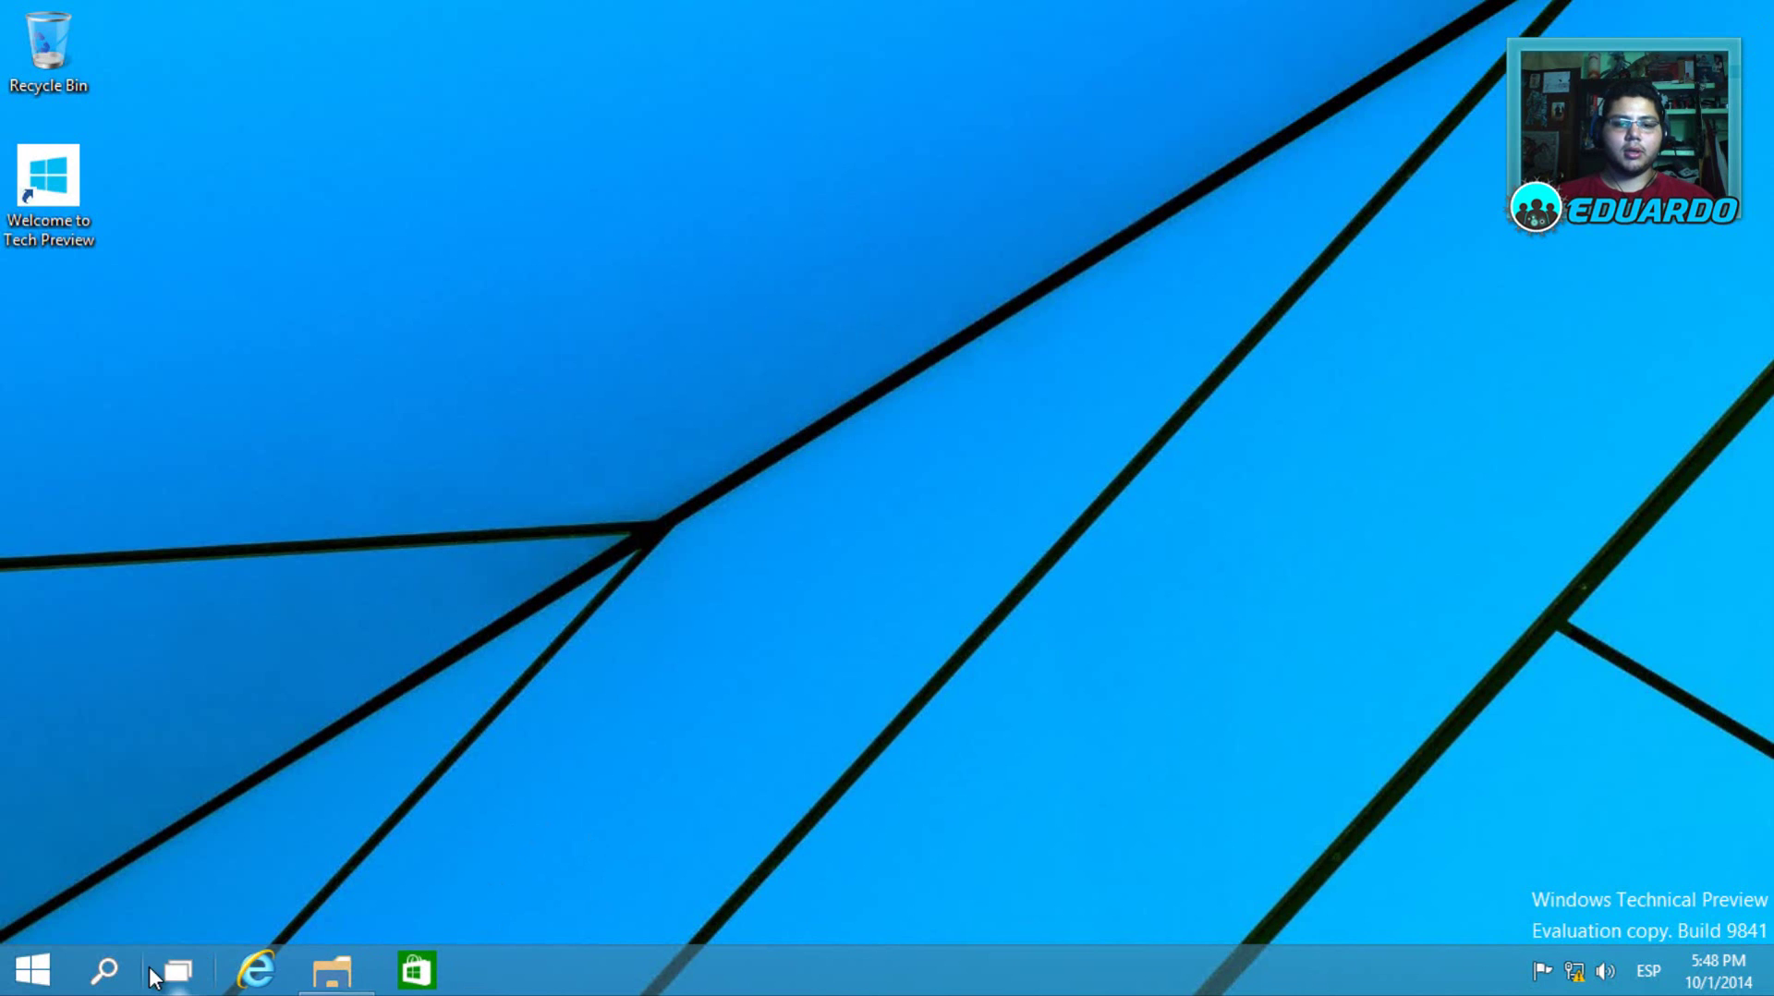
{"action": "left_click", "coordinate": [177, 970]}
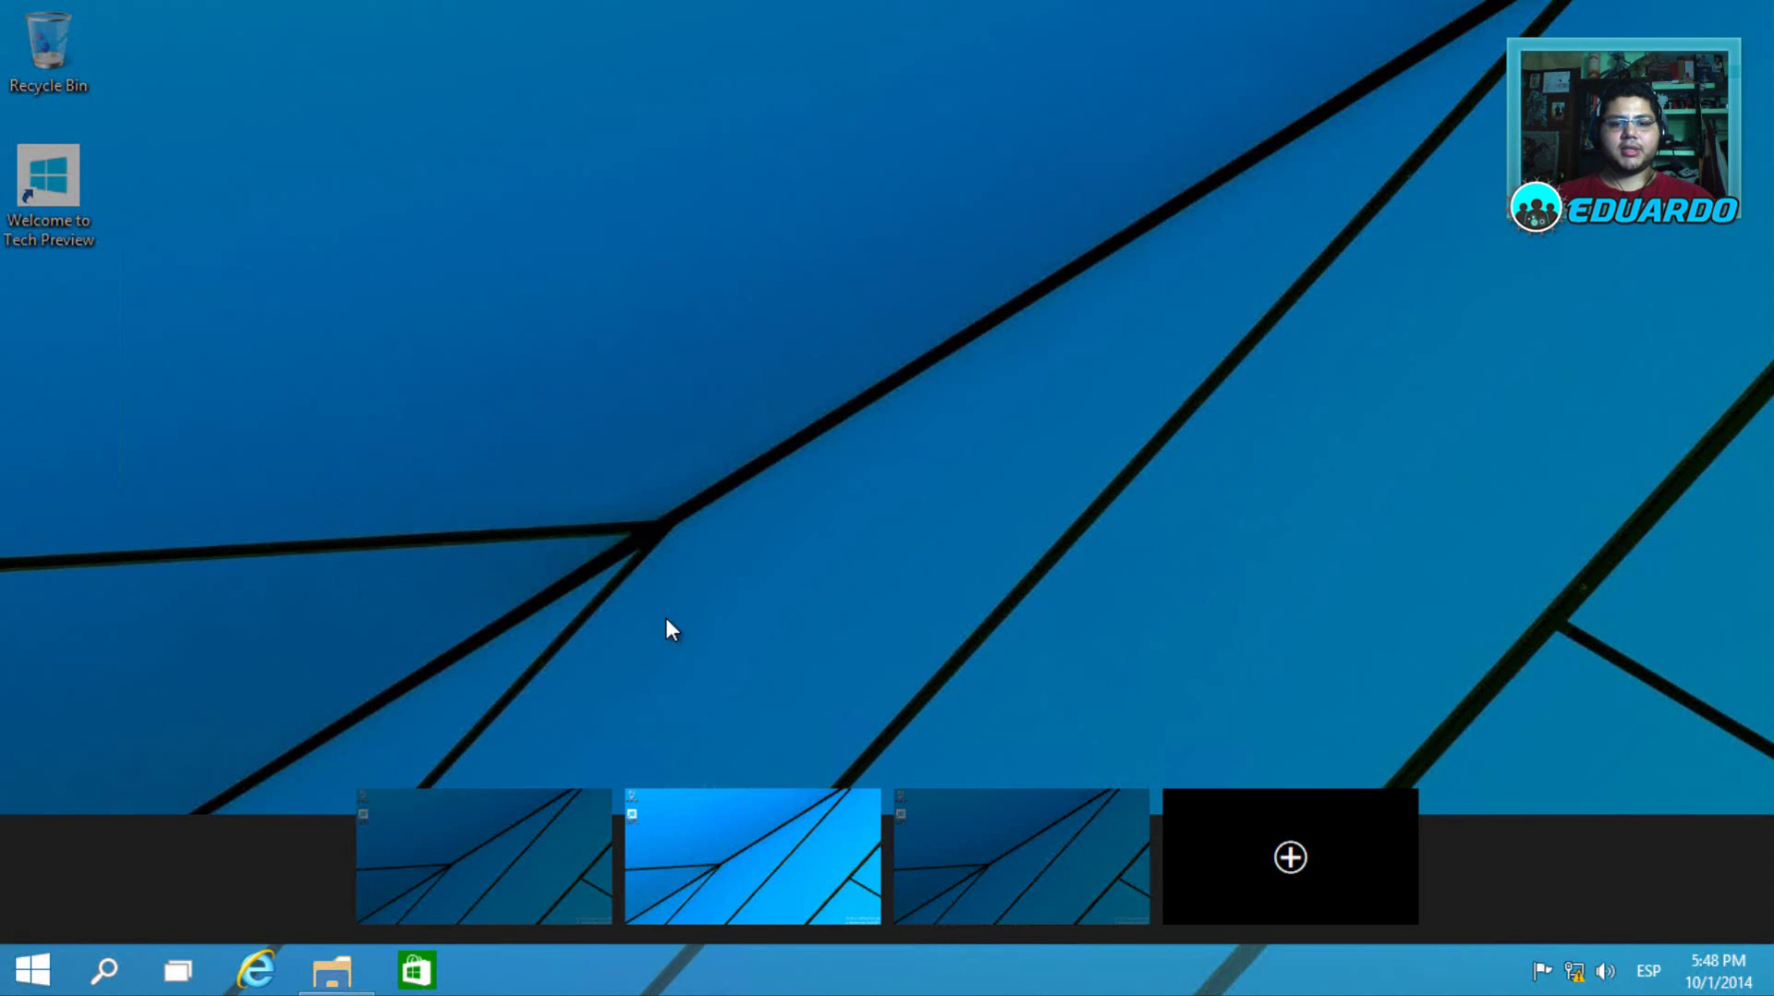
{"action": "left_click", "coordinate": [869, 818]}
{"action": "left_click", "coordinate": [985, 816]}
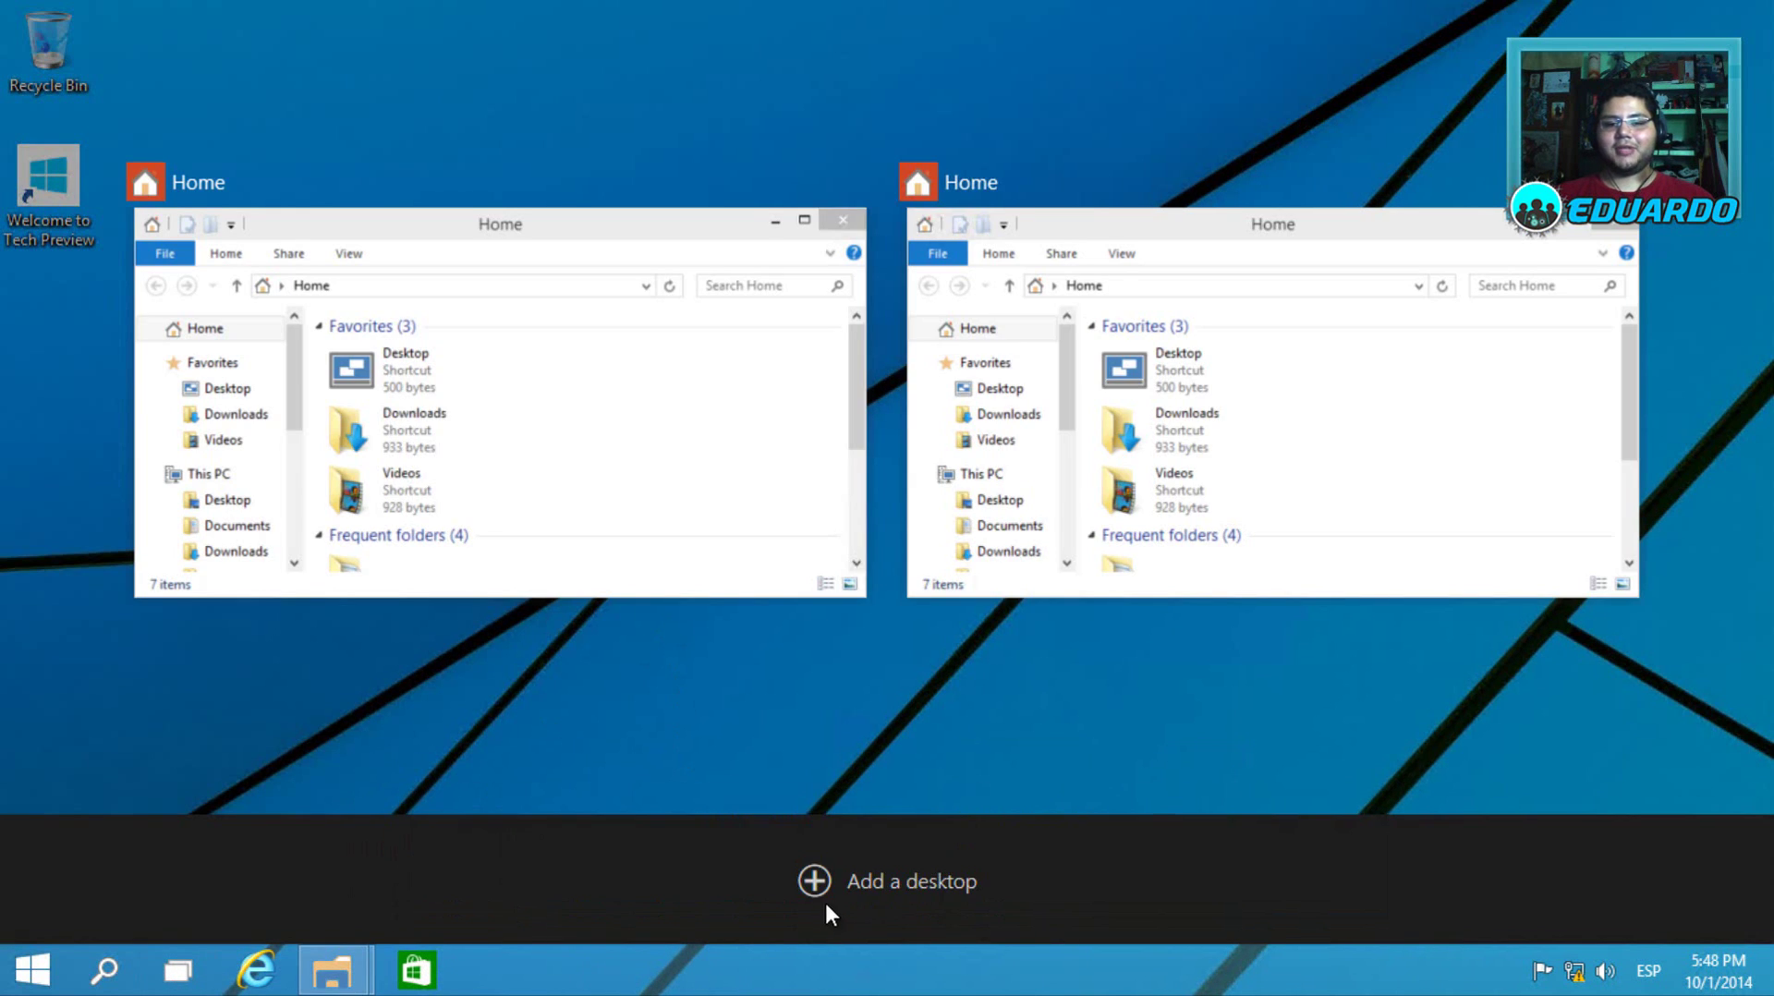
{"action": "left_click", "coordinate": [1206, 403]}
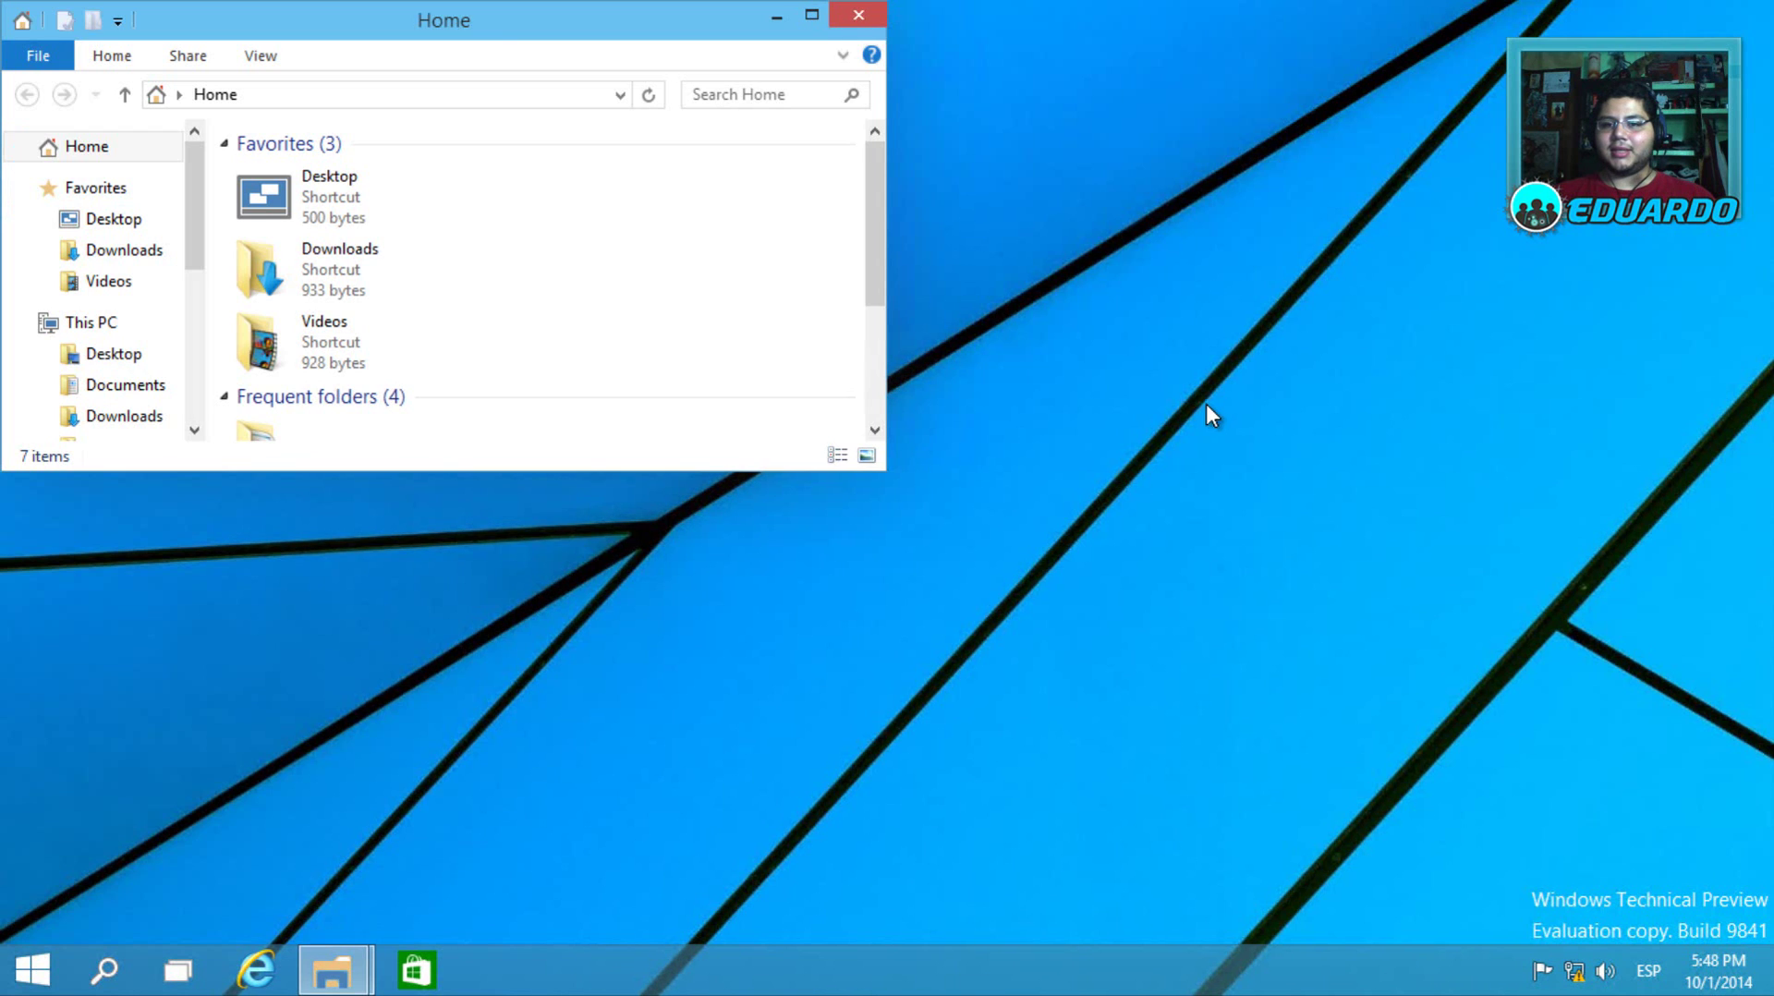
- Snap one Explorer window right, fill the left half with the other, then close it
{"action": "left_click_drag", "start_coordinate": [670, 35], "coordinate": [1773, 41]}
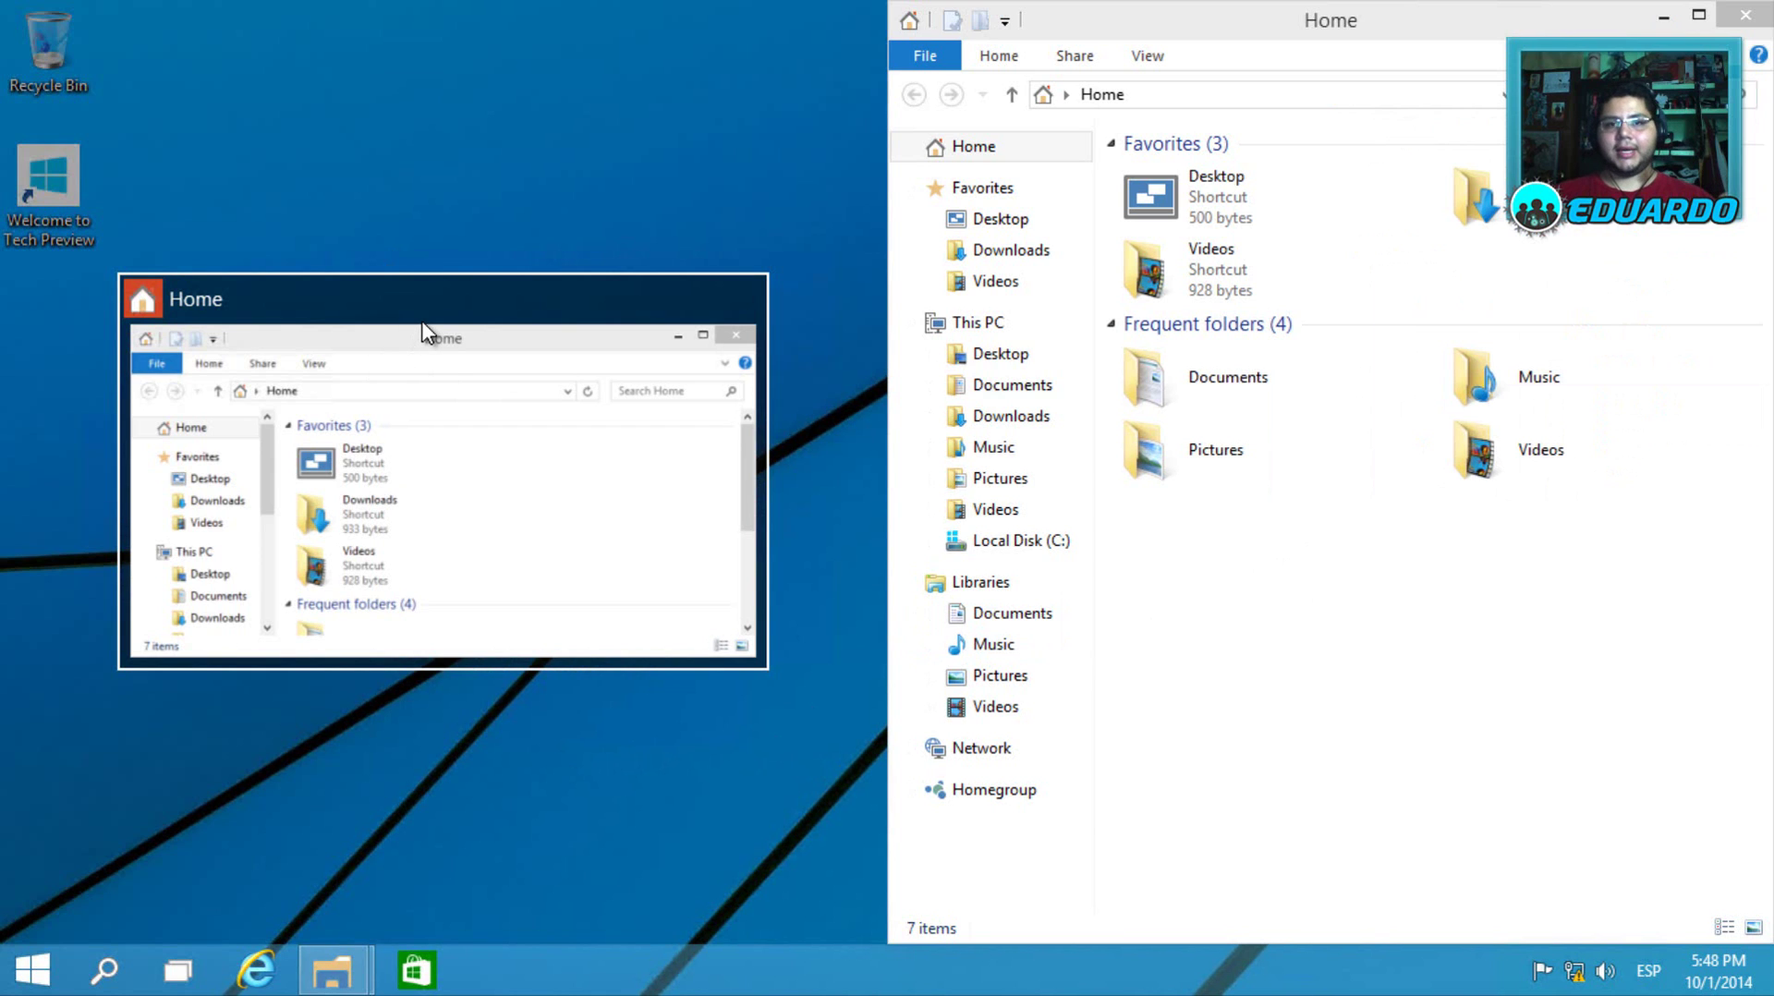
{"action": "left_click", "coordinate": [481, 303]}
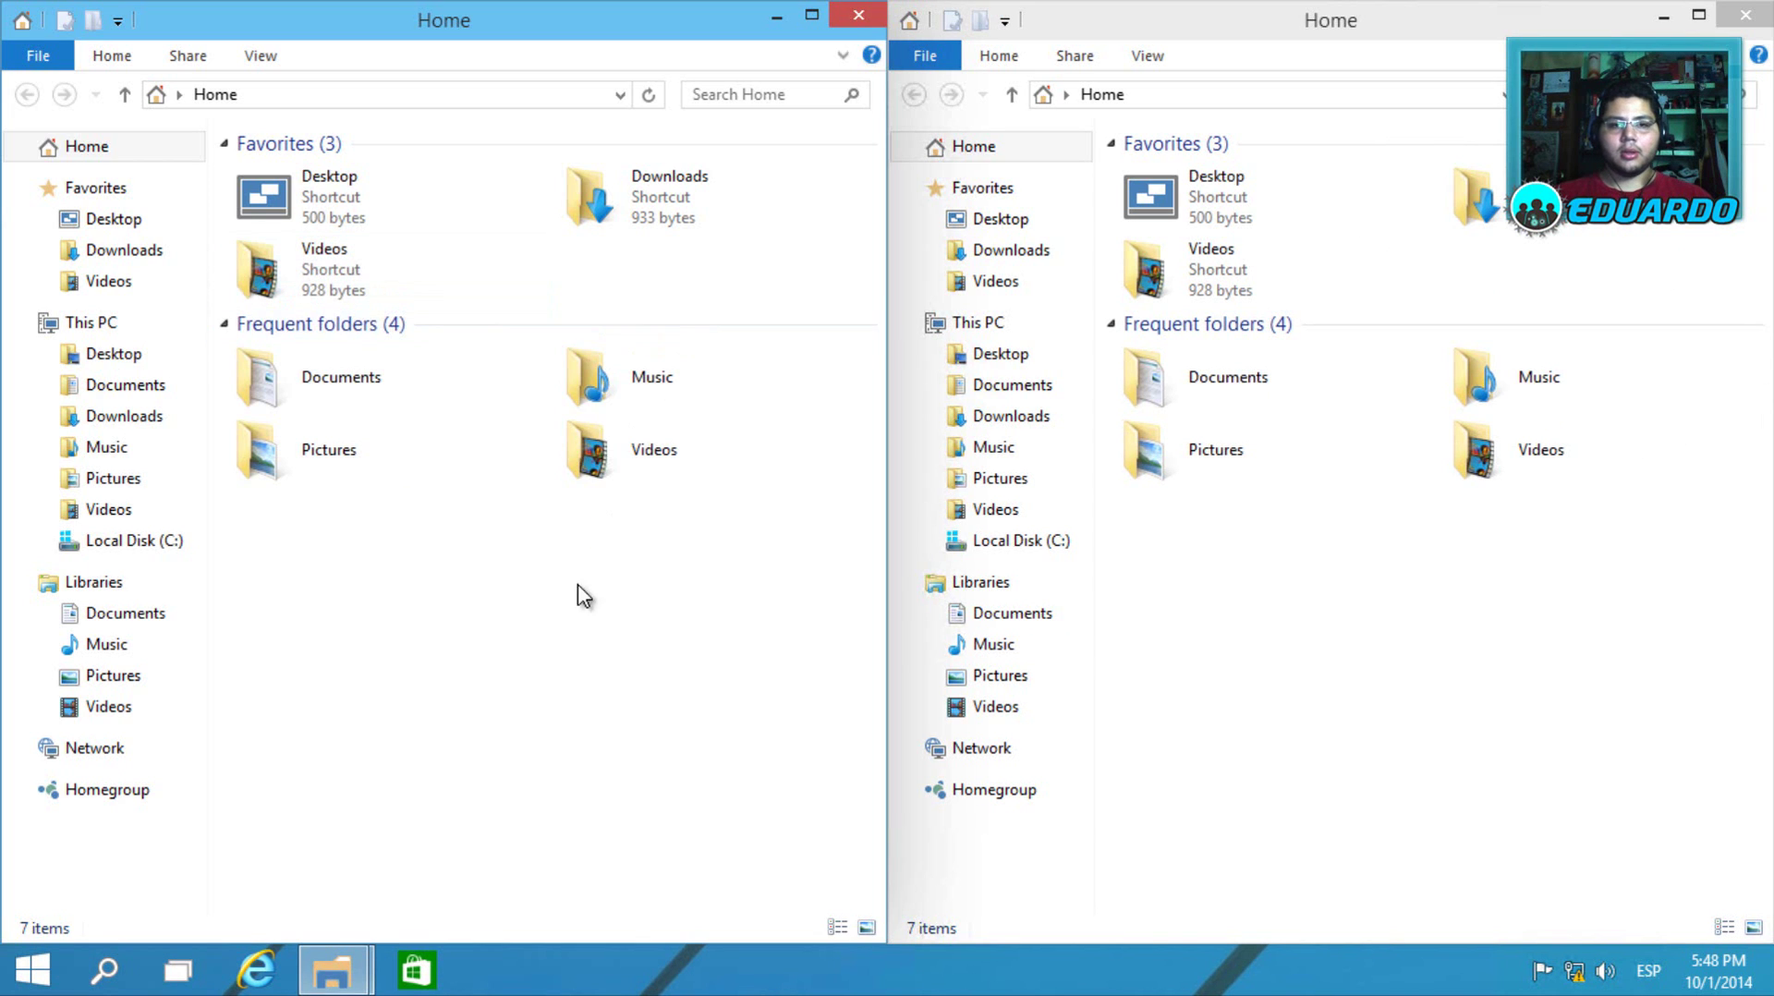
{"action": "left_click", "coordinate": [856, 14]}
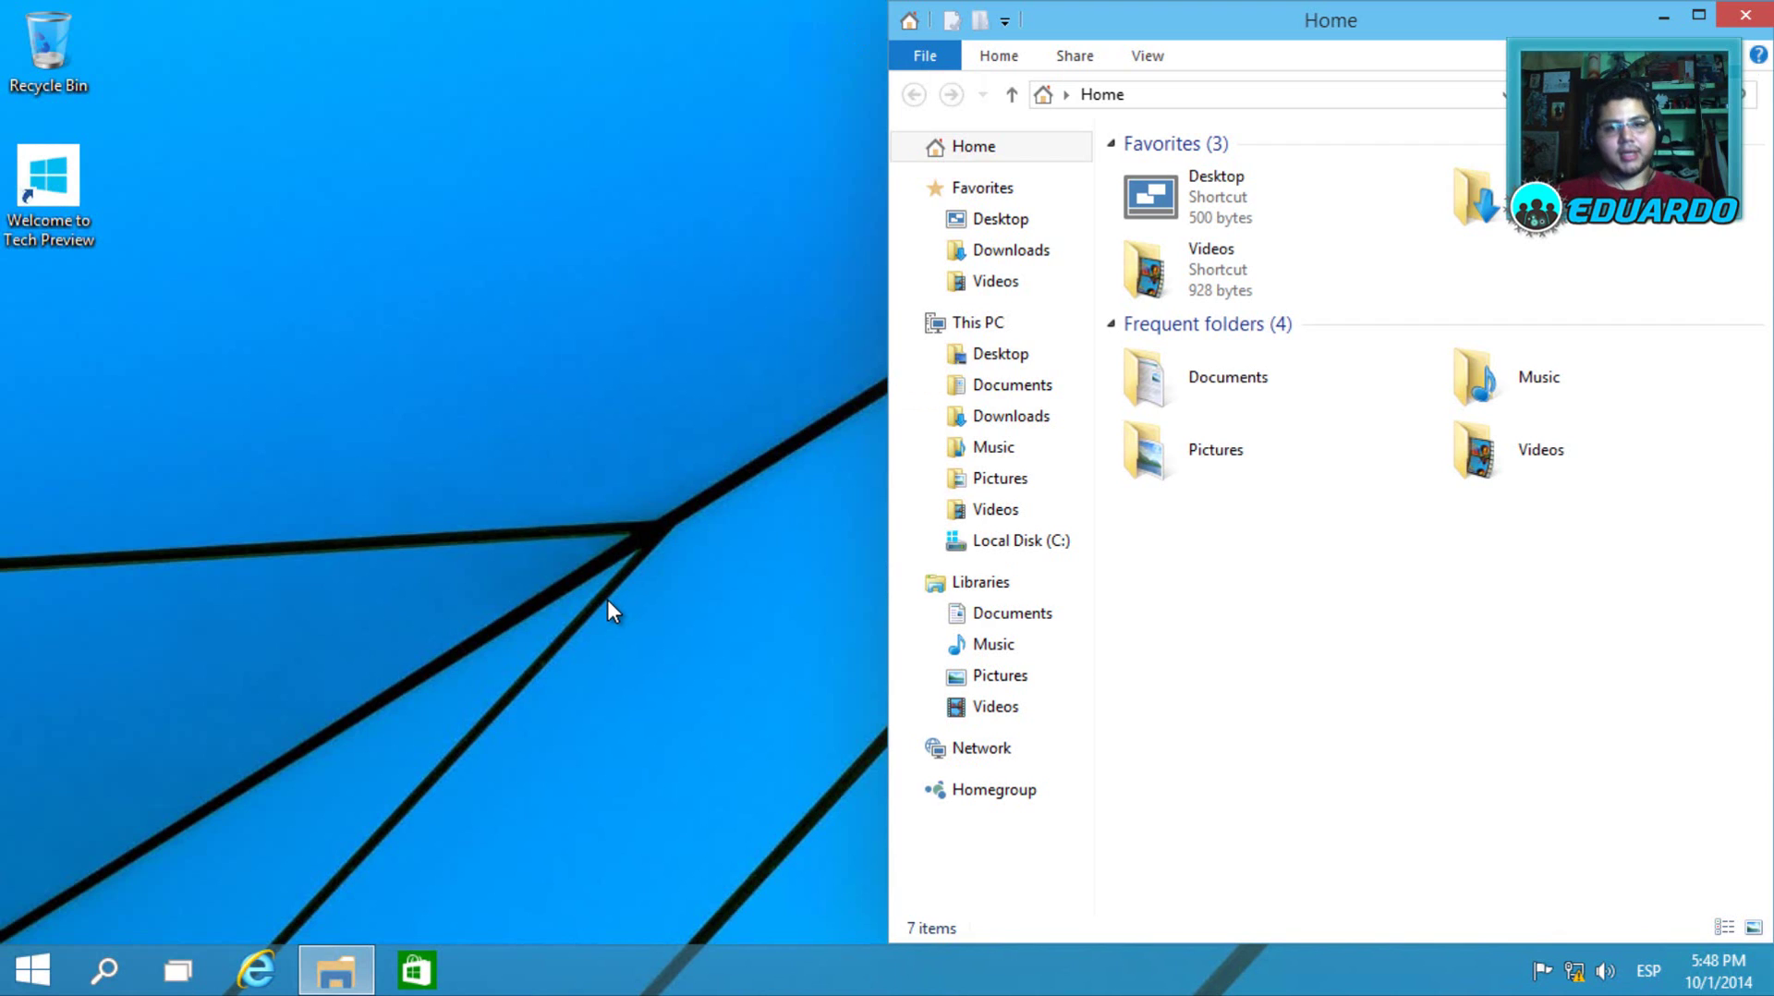
- Close the remaining Home Explorer window from its Alt+Tab thumbnail
{"action": "key", "text": "alt"}
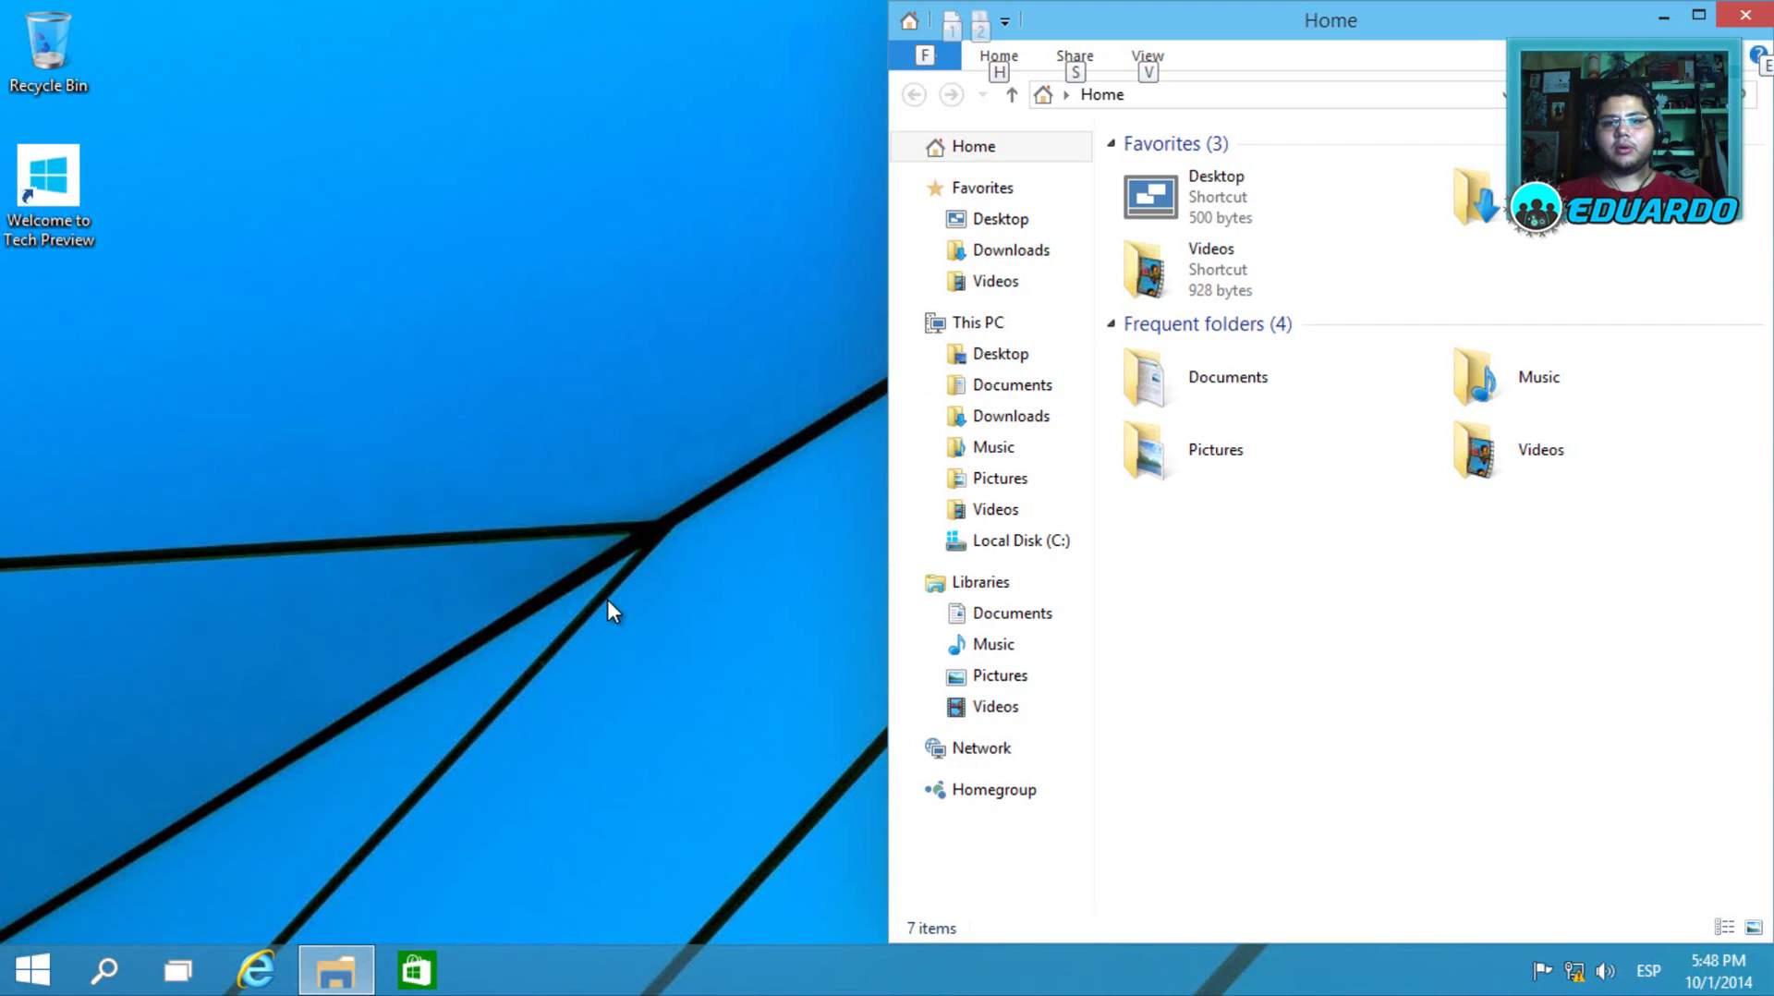
{"action": "key", "text": "alt"}
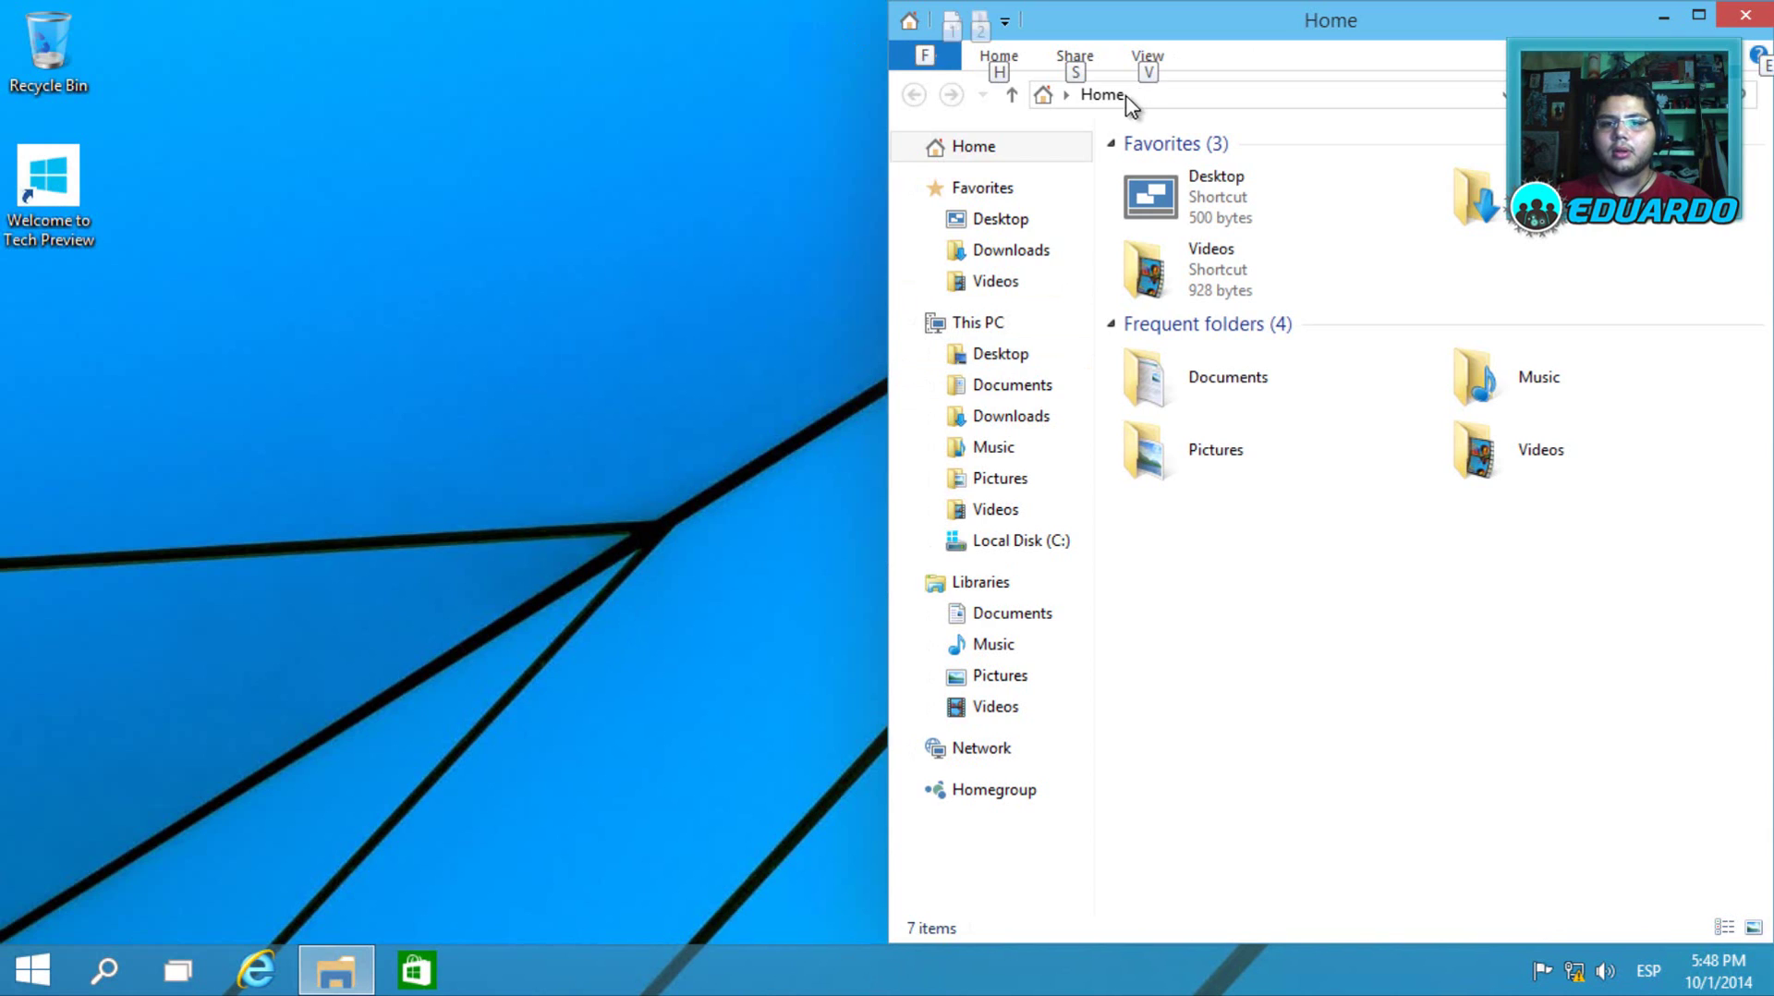
{"action": "key", "text": "alt+Tab"}
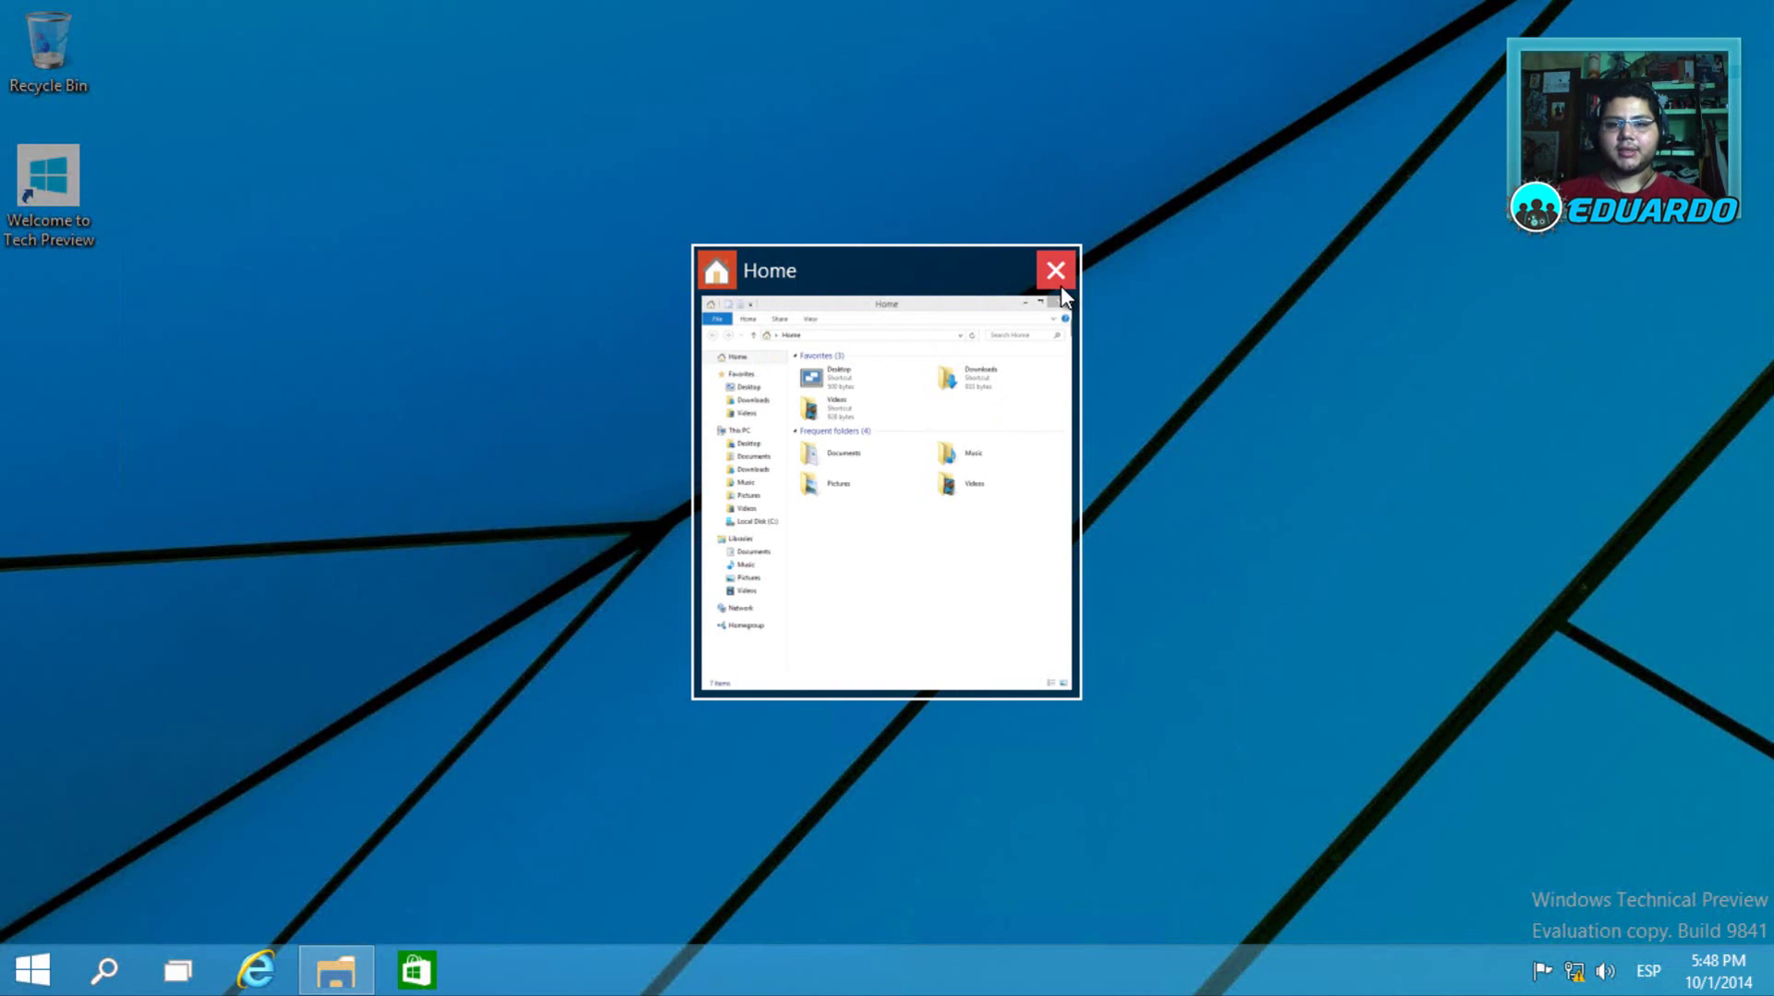
{"action": "key", "text": "alt"}
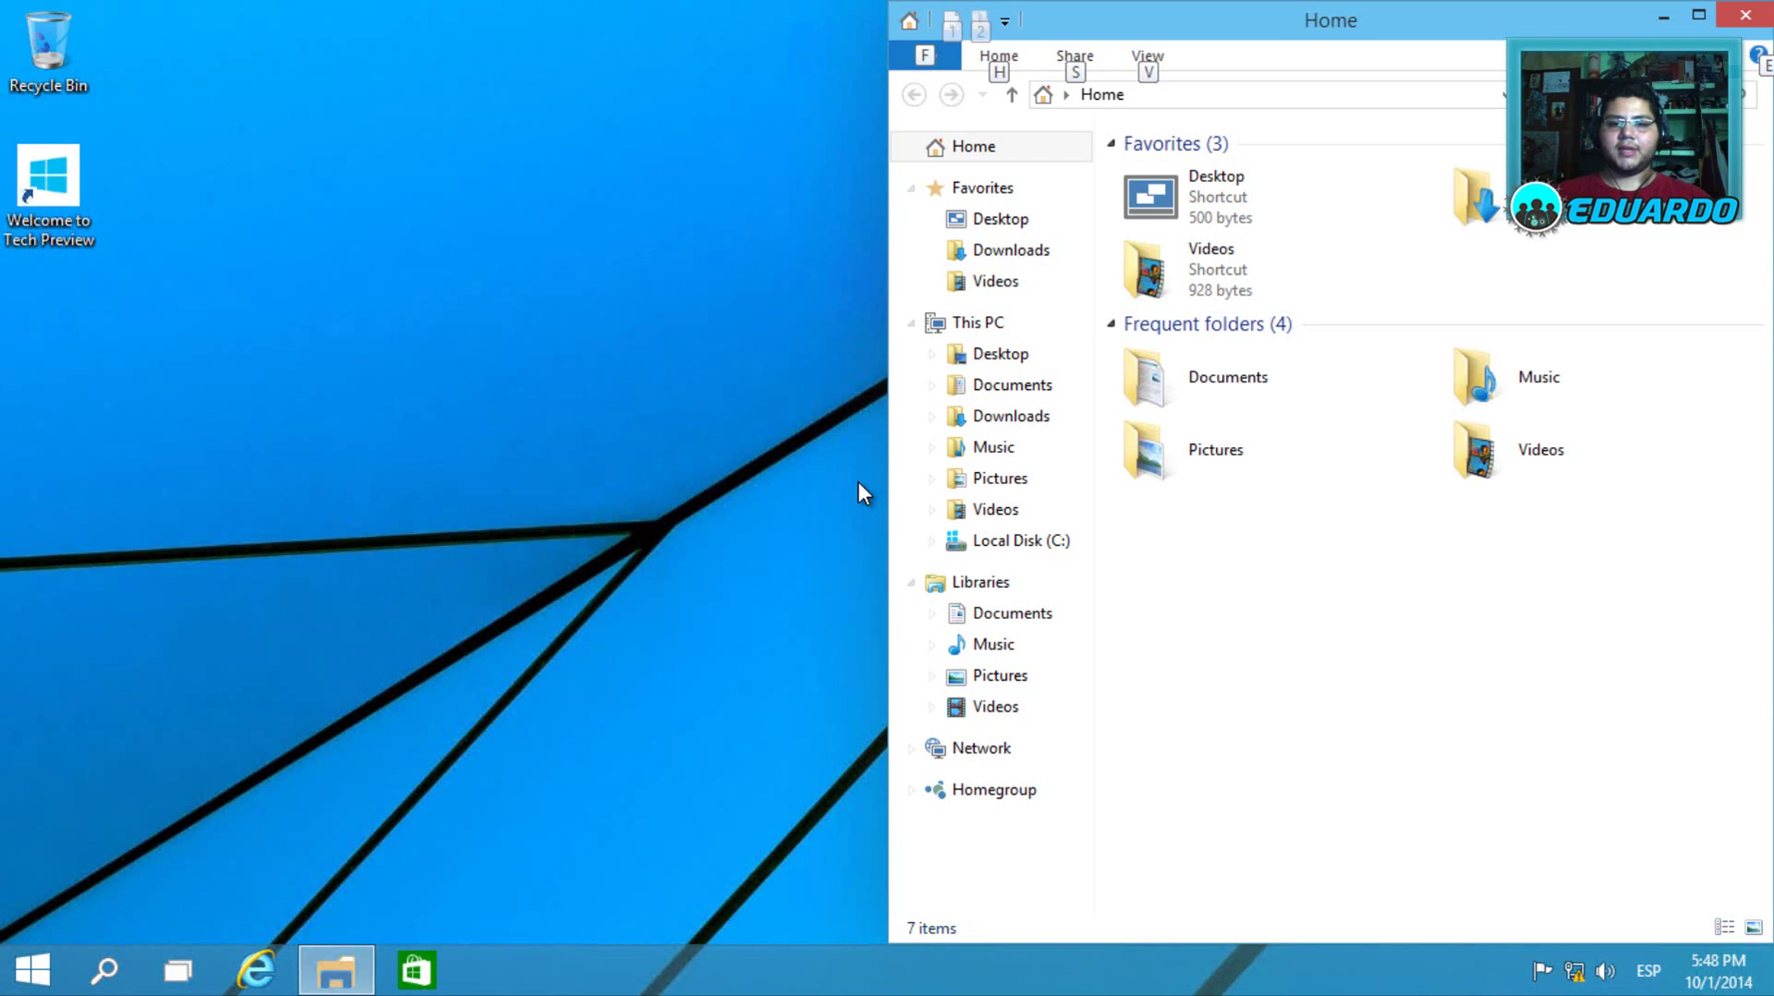
{"action": "key", "text": "alt+Tab"}
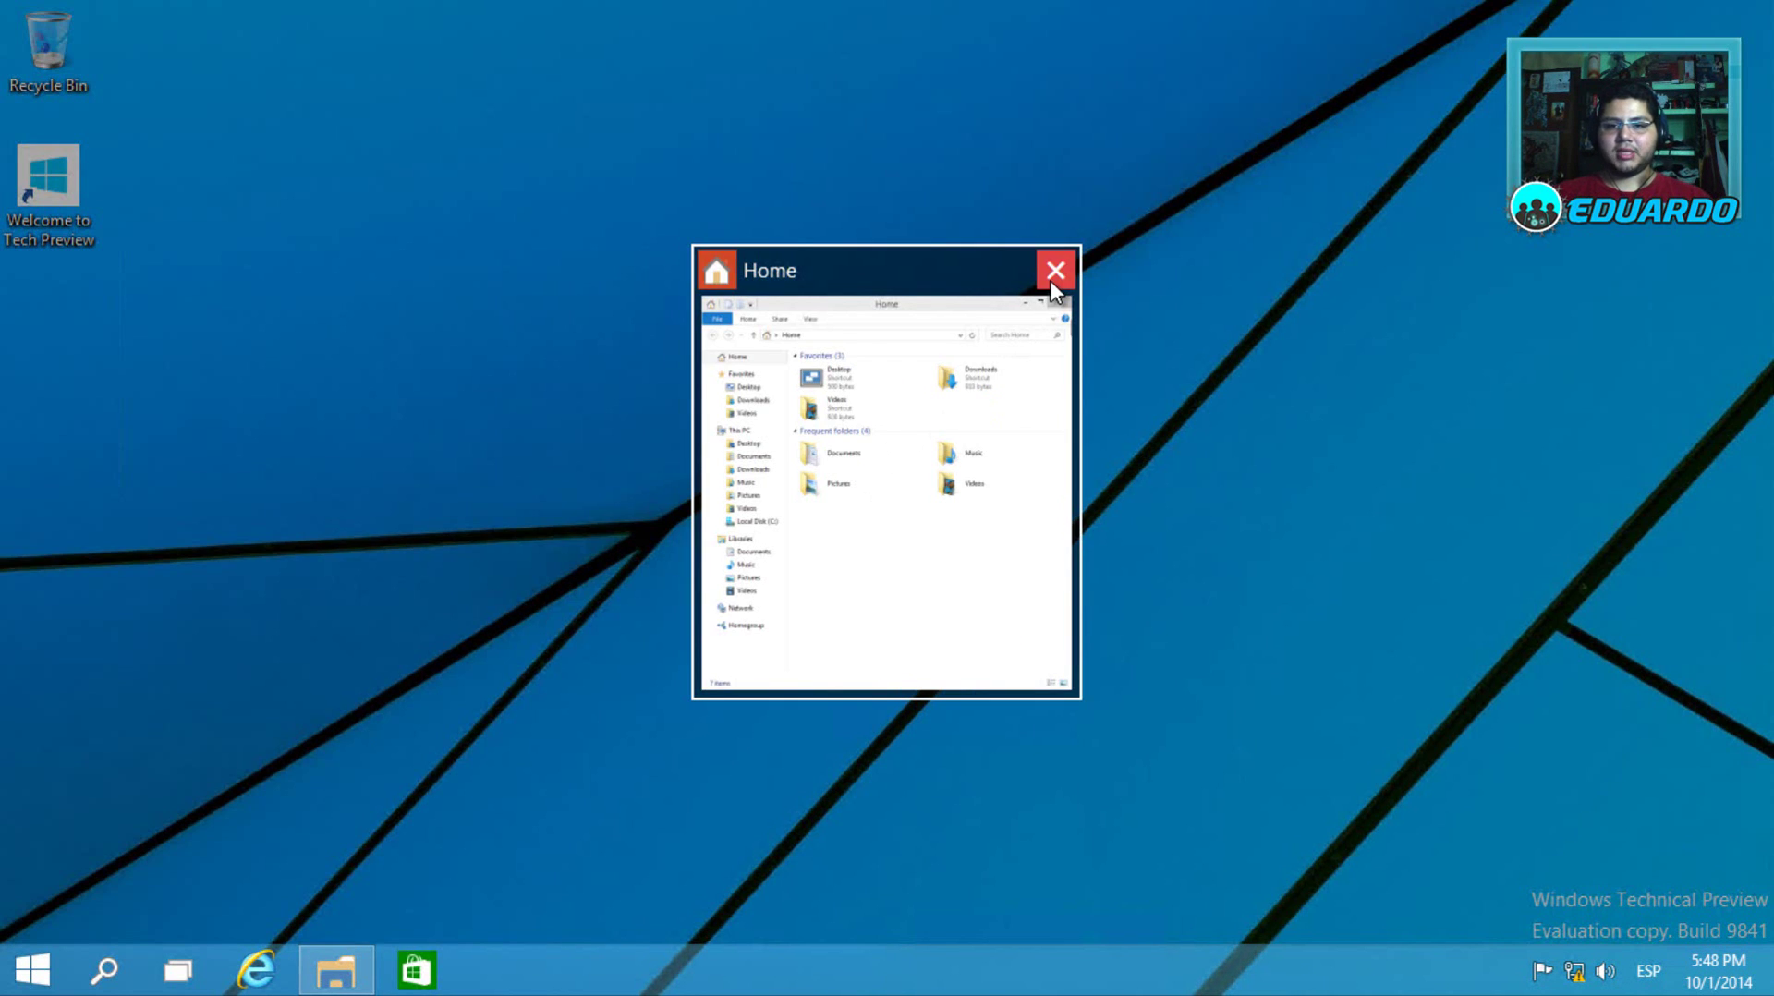
{"action": "left_click", "coordinate": [1056, 270]}
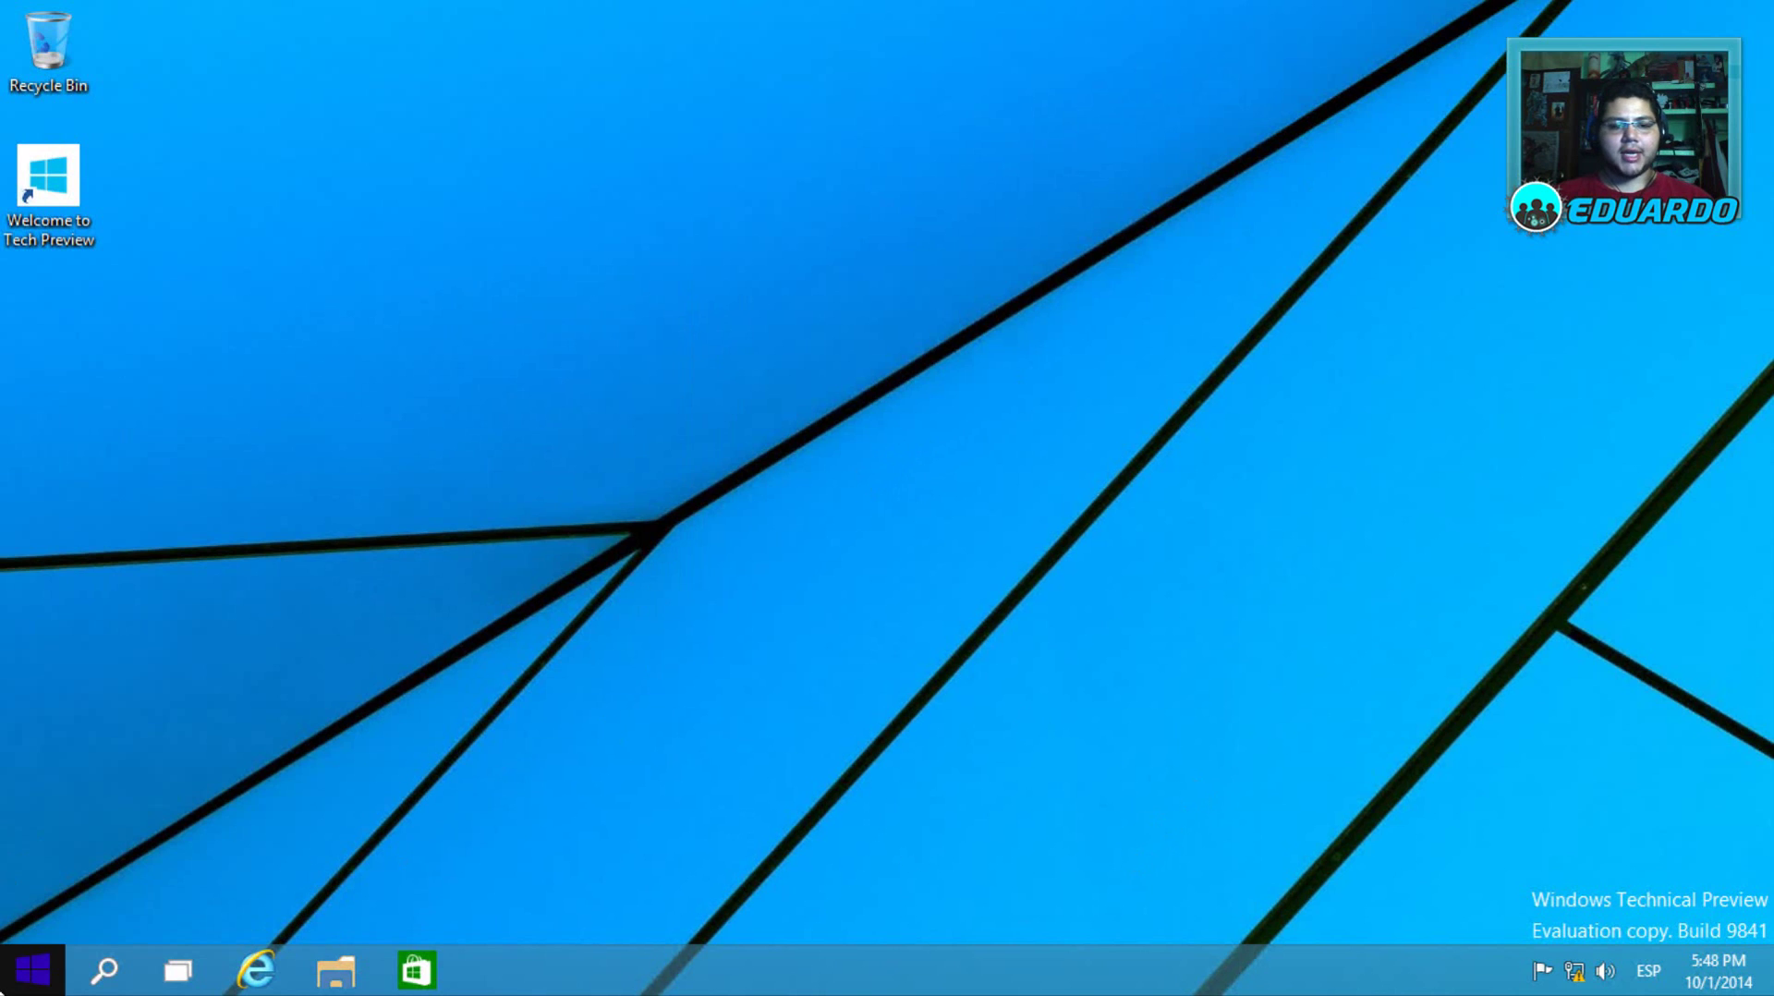
- Launch Windows PowerShell from the Start menu and move it aside
{"action": "left_click", "coordinate": [32, 971]}
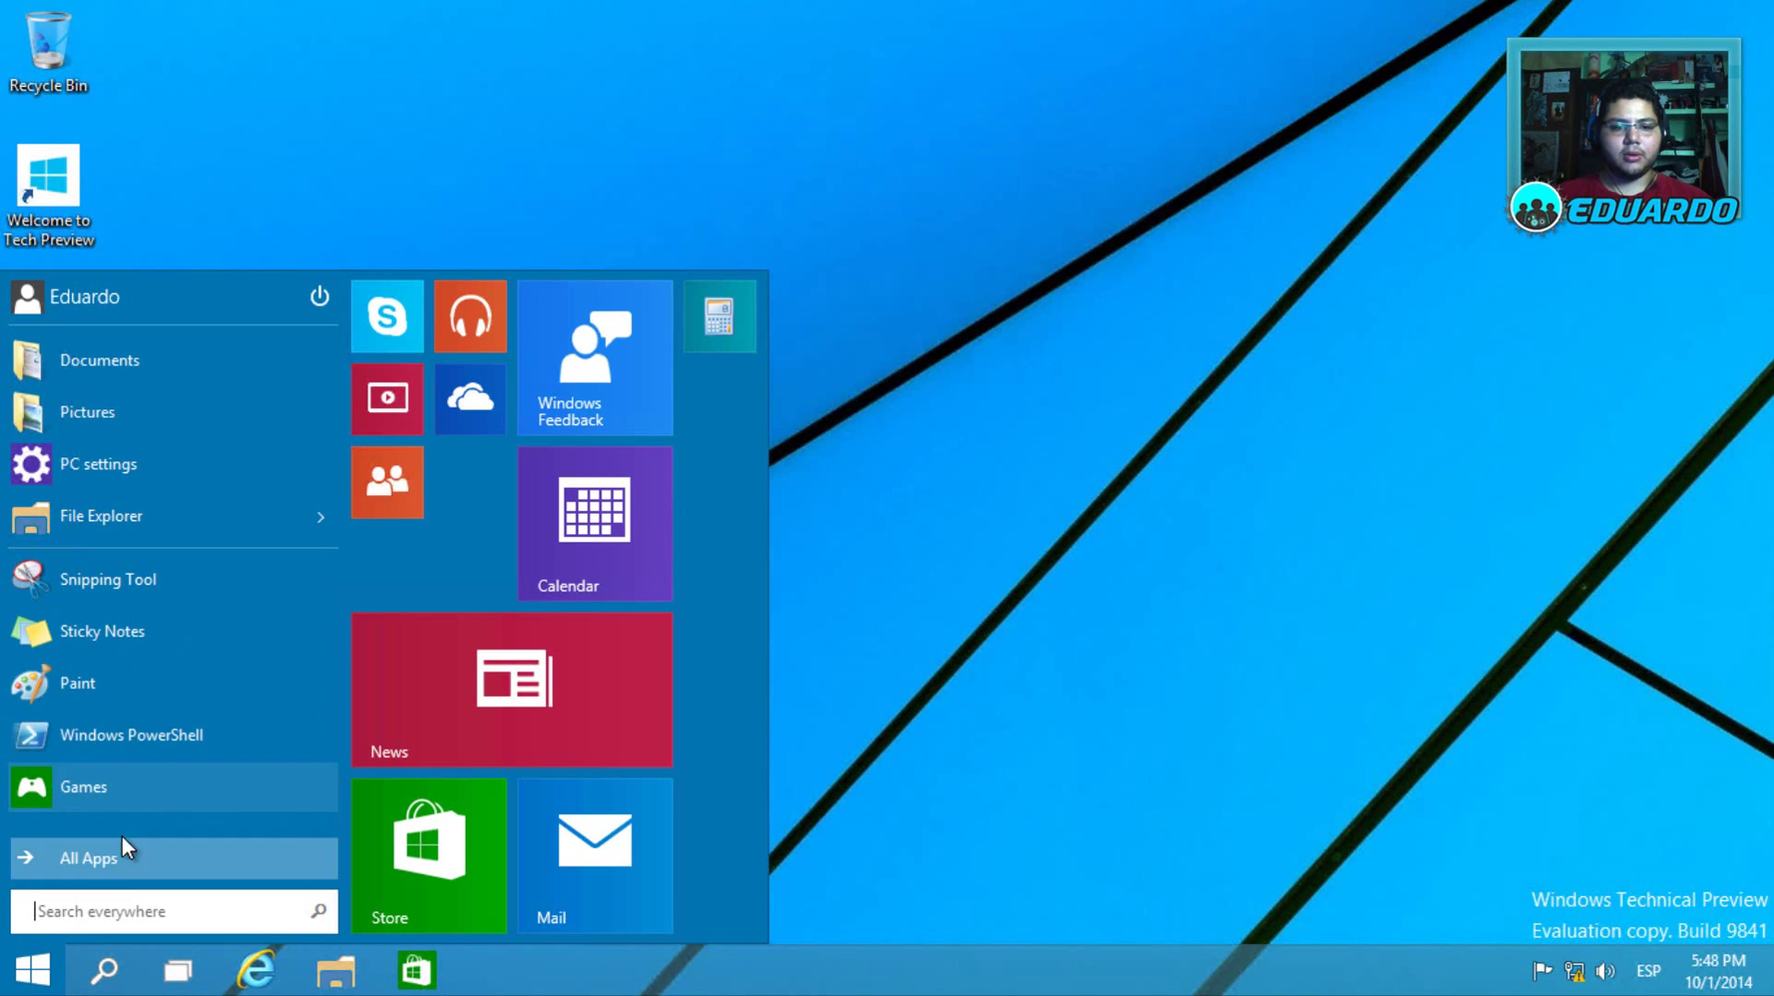
{"action": "left_click", "coordinate": [141, 737]}
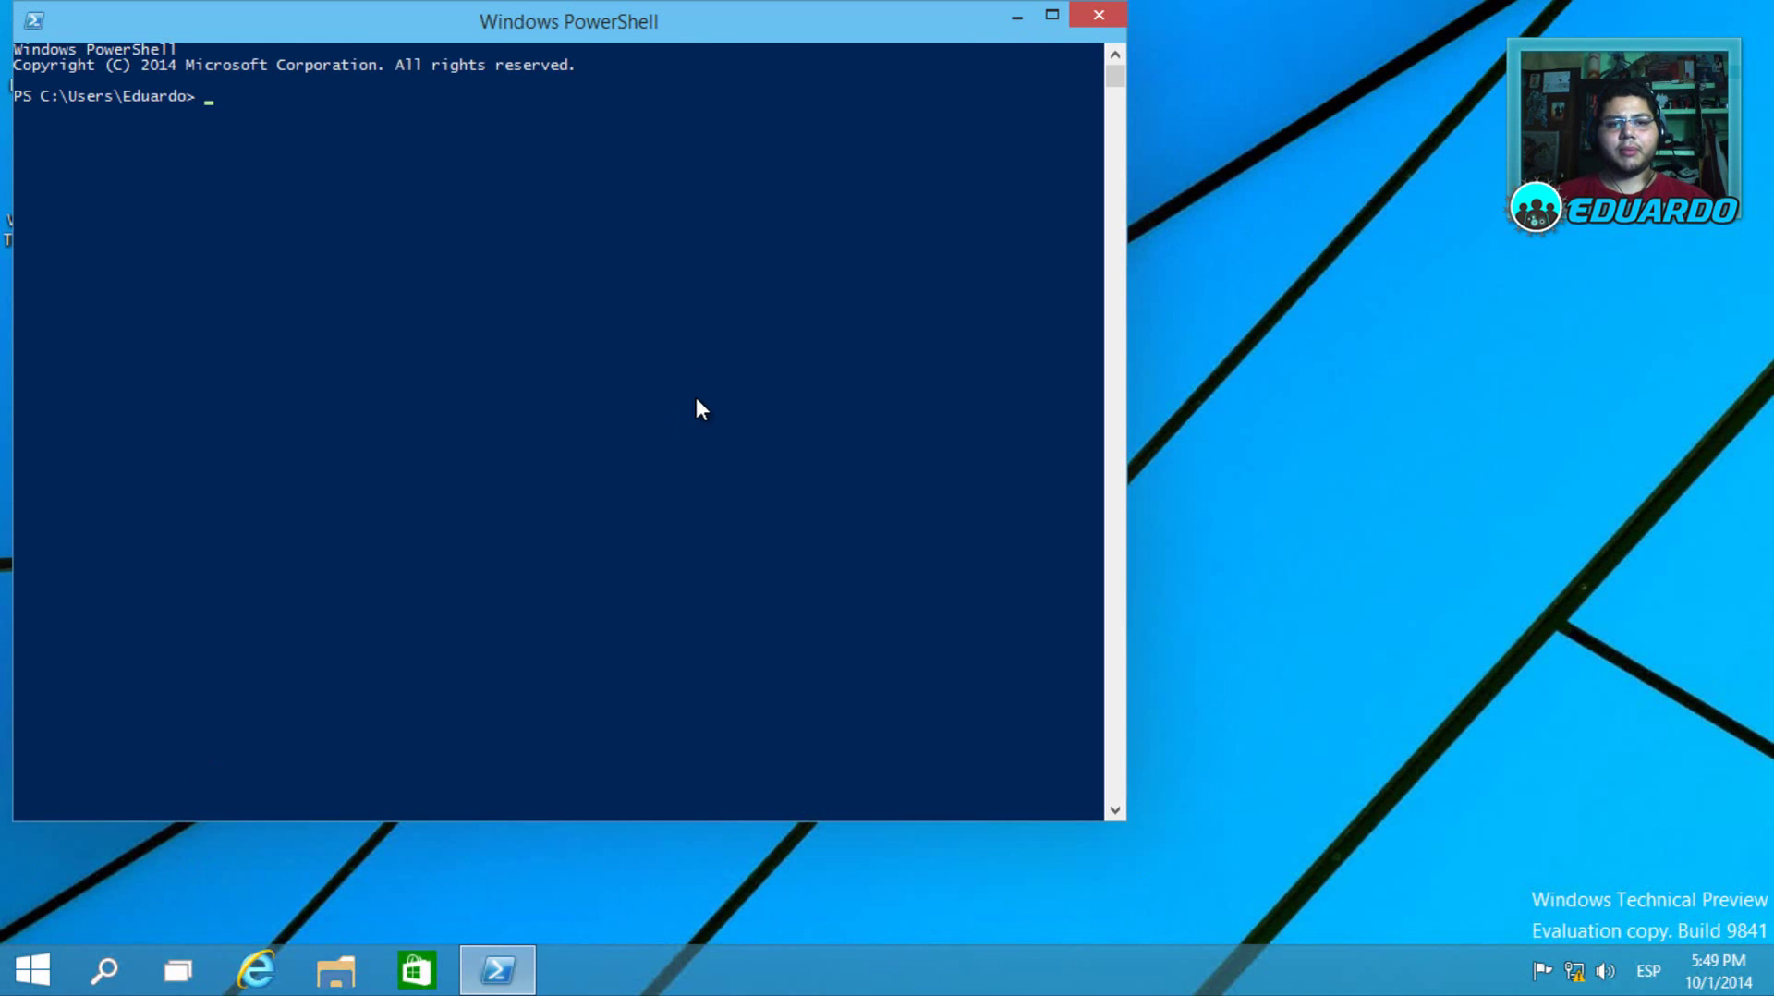
{"action": "left_click_drag", "start_coordinate": [689, 31], "coordinate": [823, 74]}
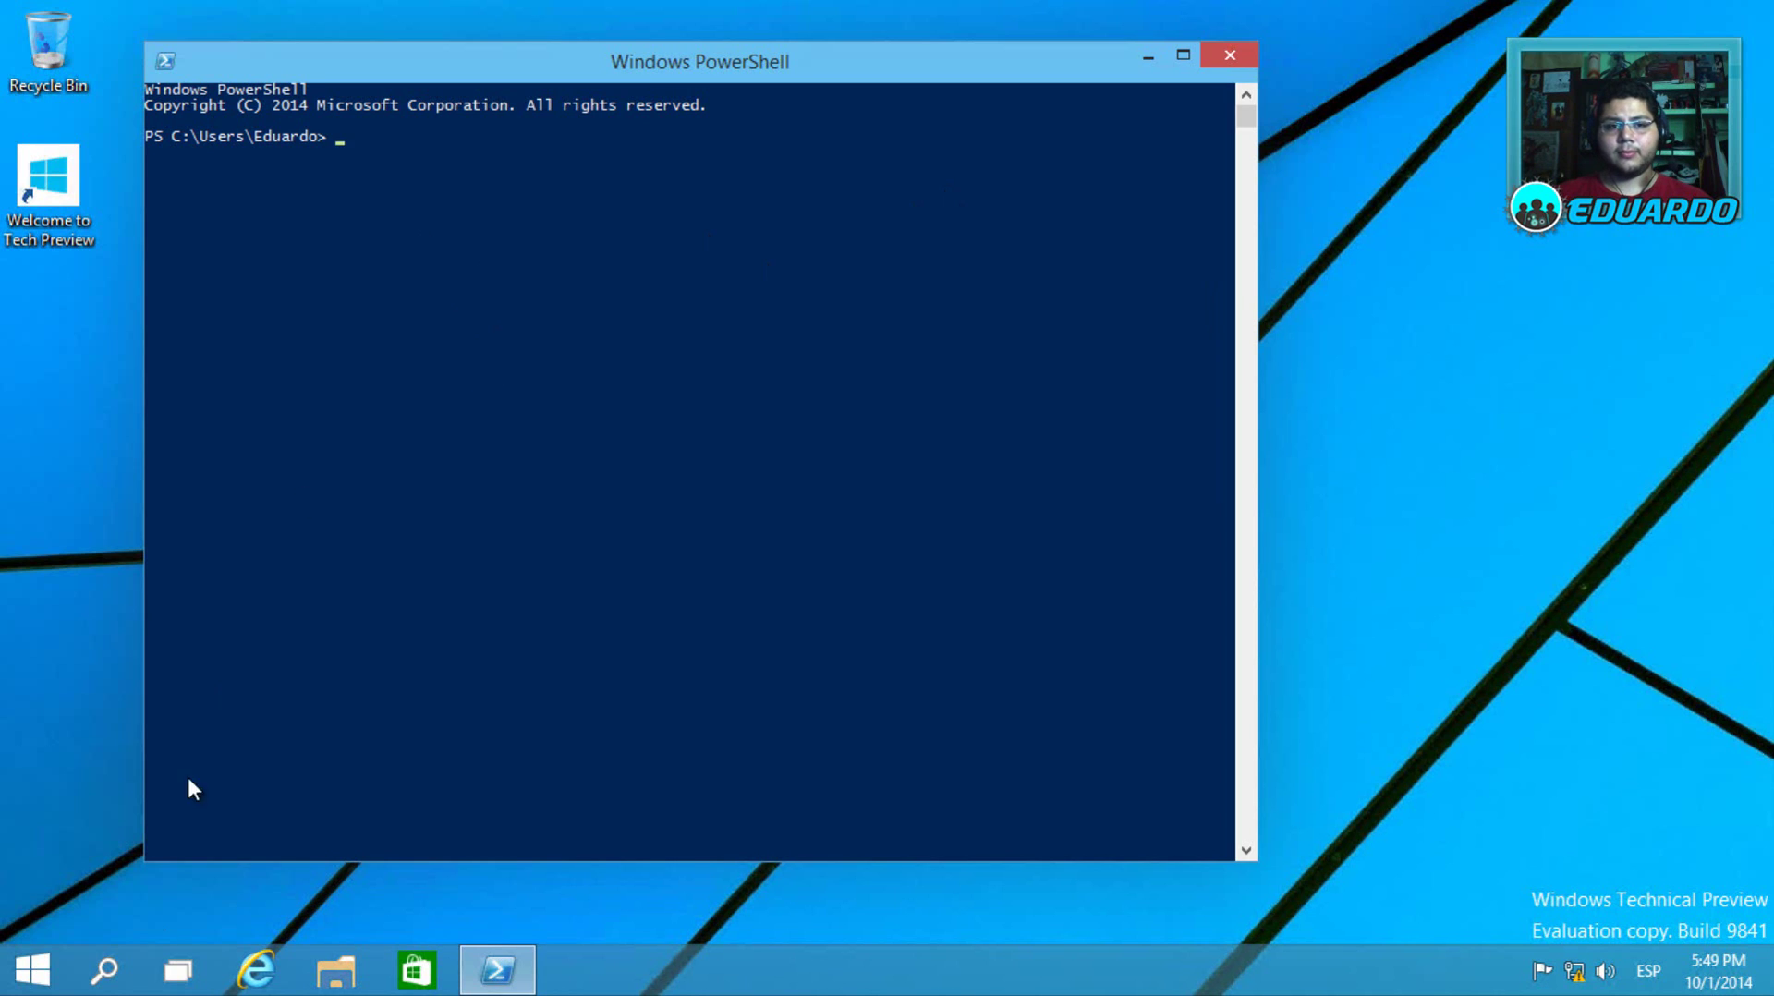
- Search Start for 'cmd', open Command Prompt, and move it to the lower right
{"action": "left_click", "coordinate": [32, 970]}
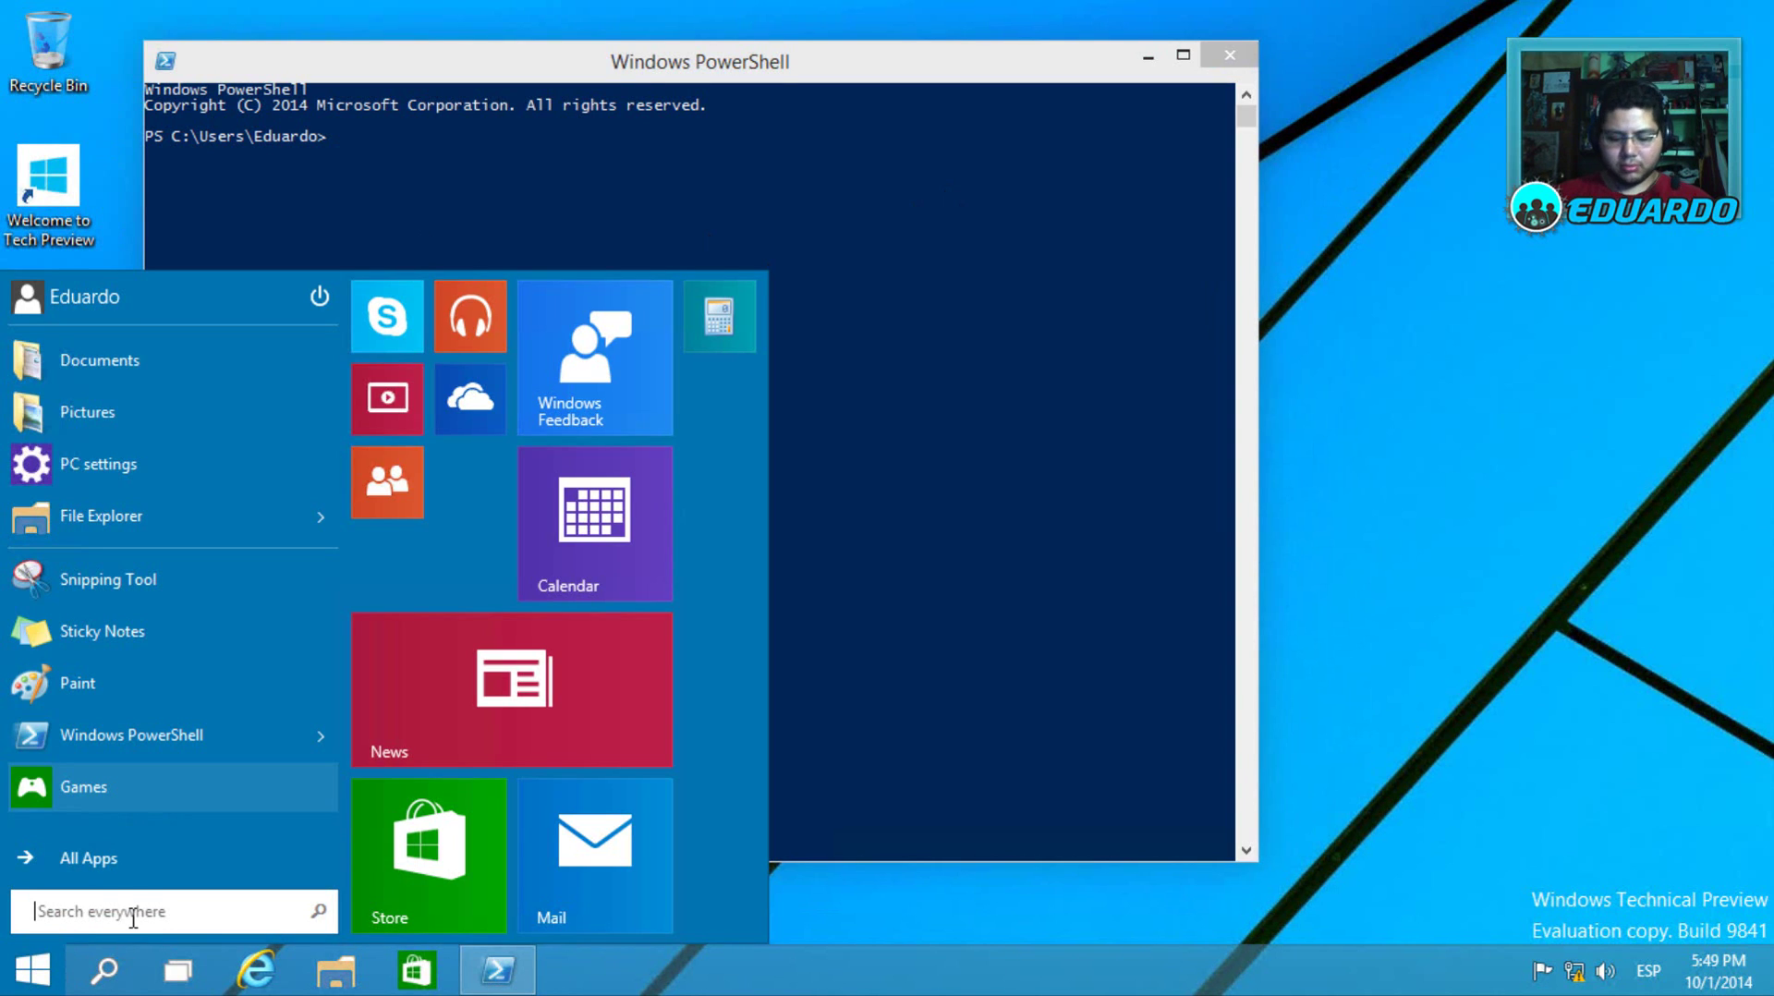
{"action": "type", "text": "cmd"}
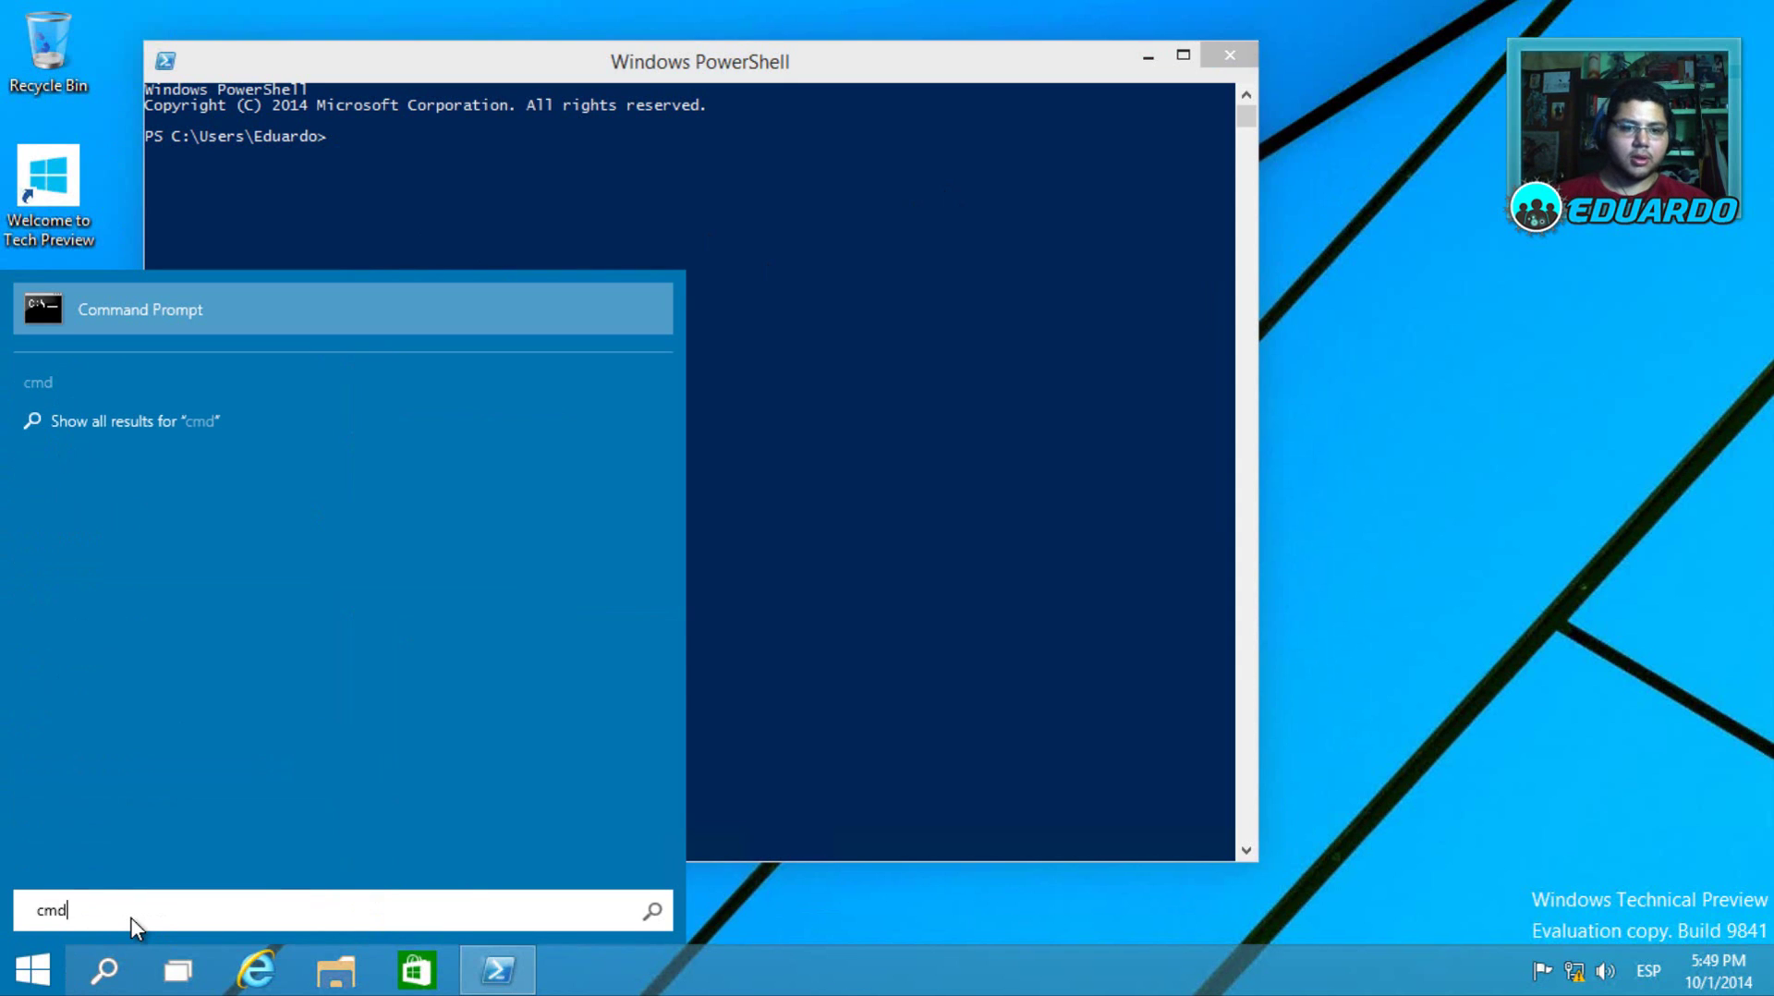
{"action": "left_click", "coordinate": [146, 329]}
{"action": "left_click_drag", "start_coordinate": [317, 68], "coordinate": [824, 315]}
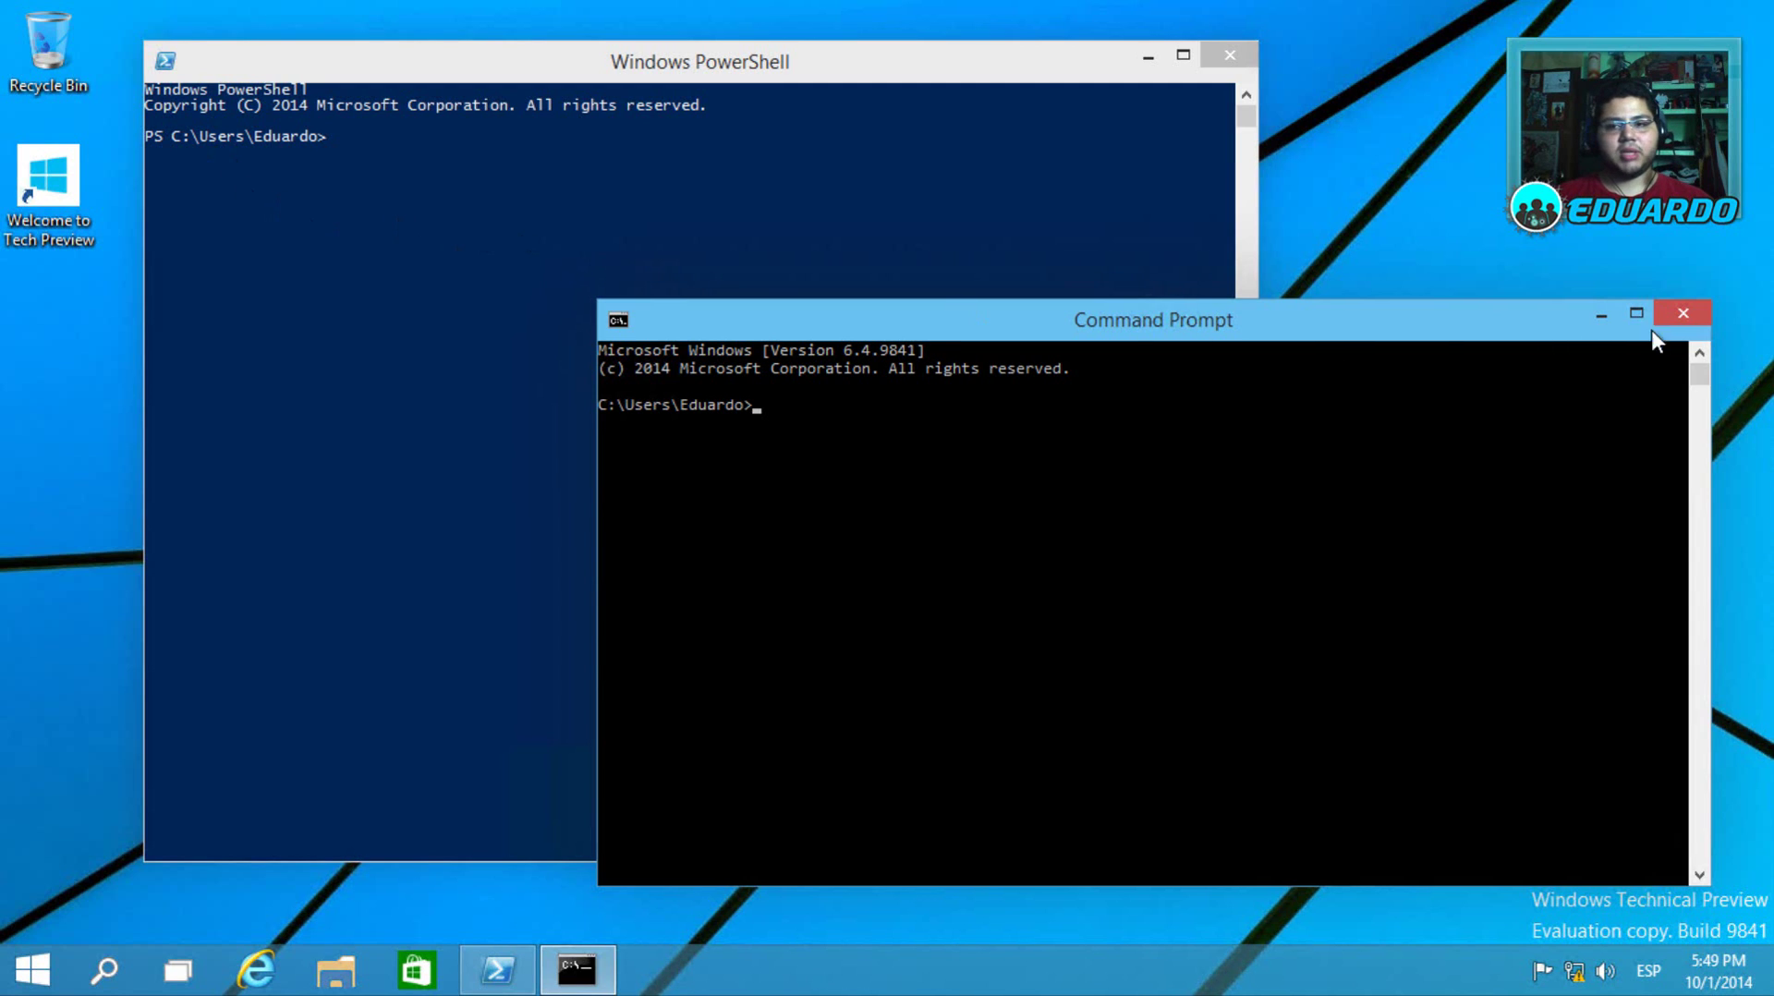
- Close Command Prompt and enter 'ipconfig' at the PowerShell prompt
{"action": "left_click", "coordinate": [1681, 314]}
{"action": "left_click", "coordinate": [681, 258]}
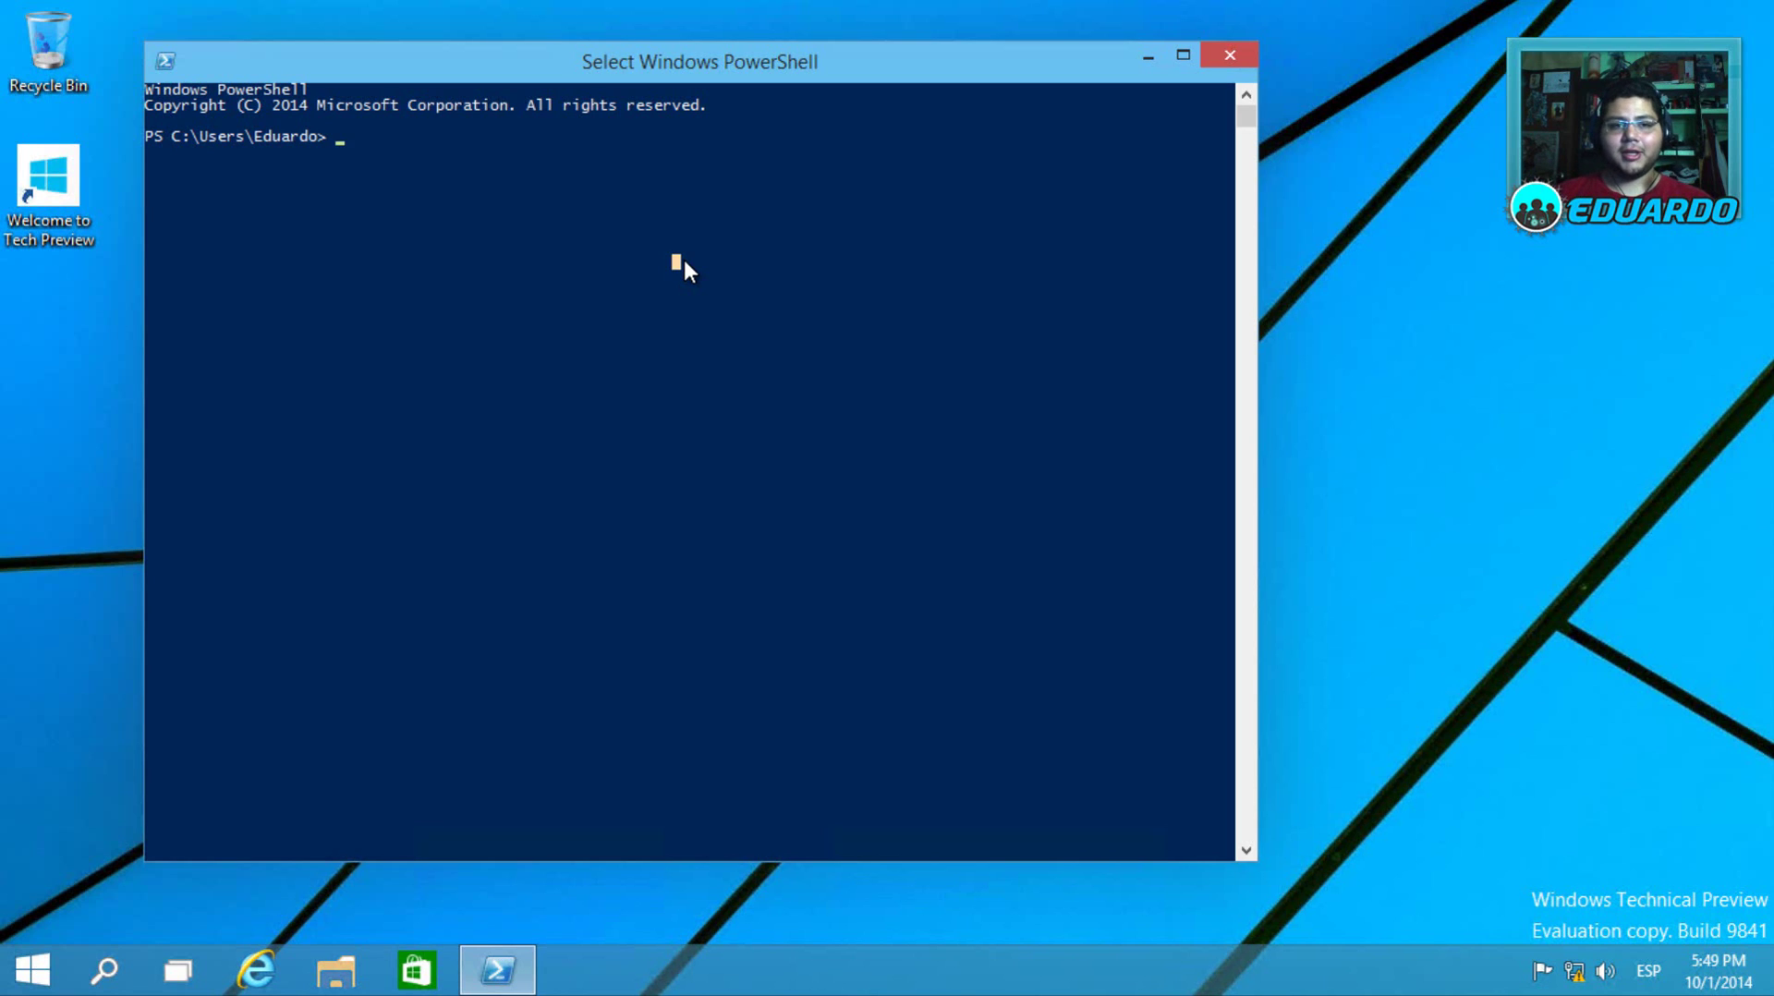
{"action": "key", "text": "Escape"}
{"action": "type", "text": "ipco"}
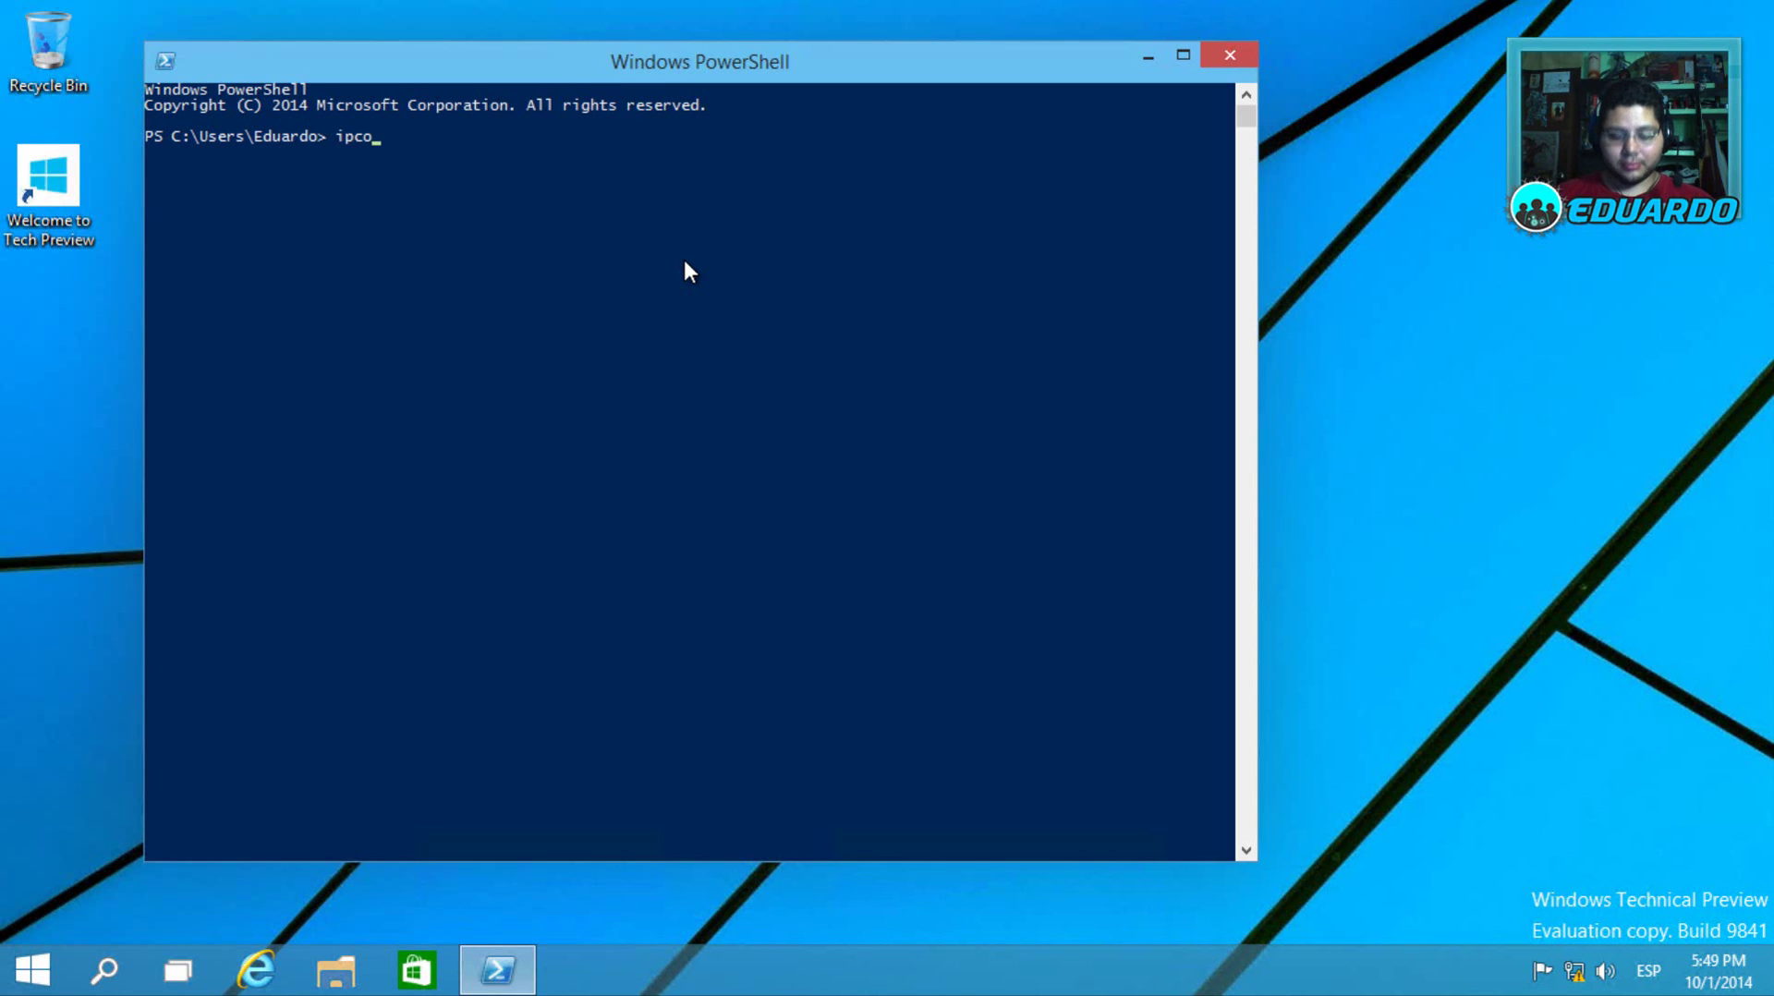
{"action": "type", "text": "nfig"}
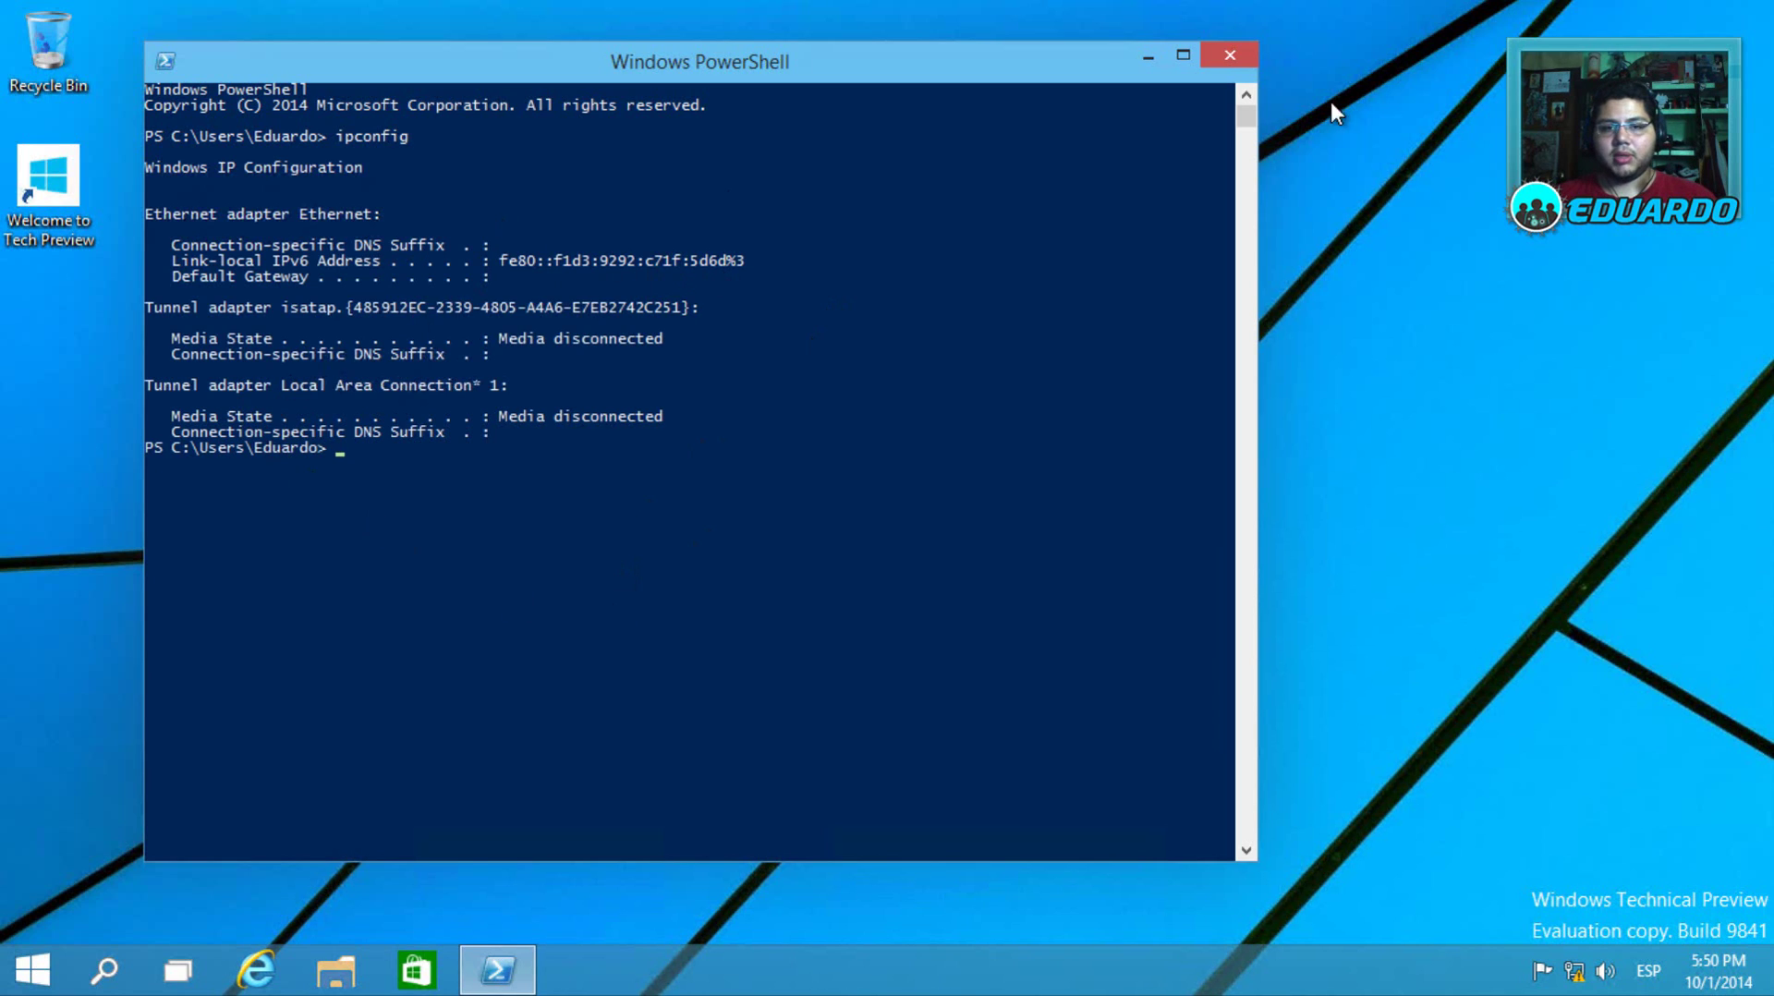
- Close PowerShell and show its administrator and ISE tasks in the Start menu
{"action": "left_click", "coordinate": [1220, 64]}
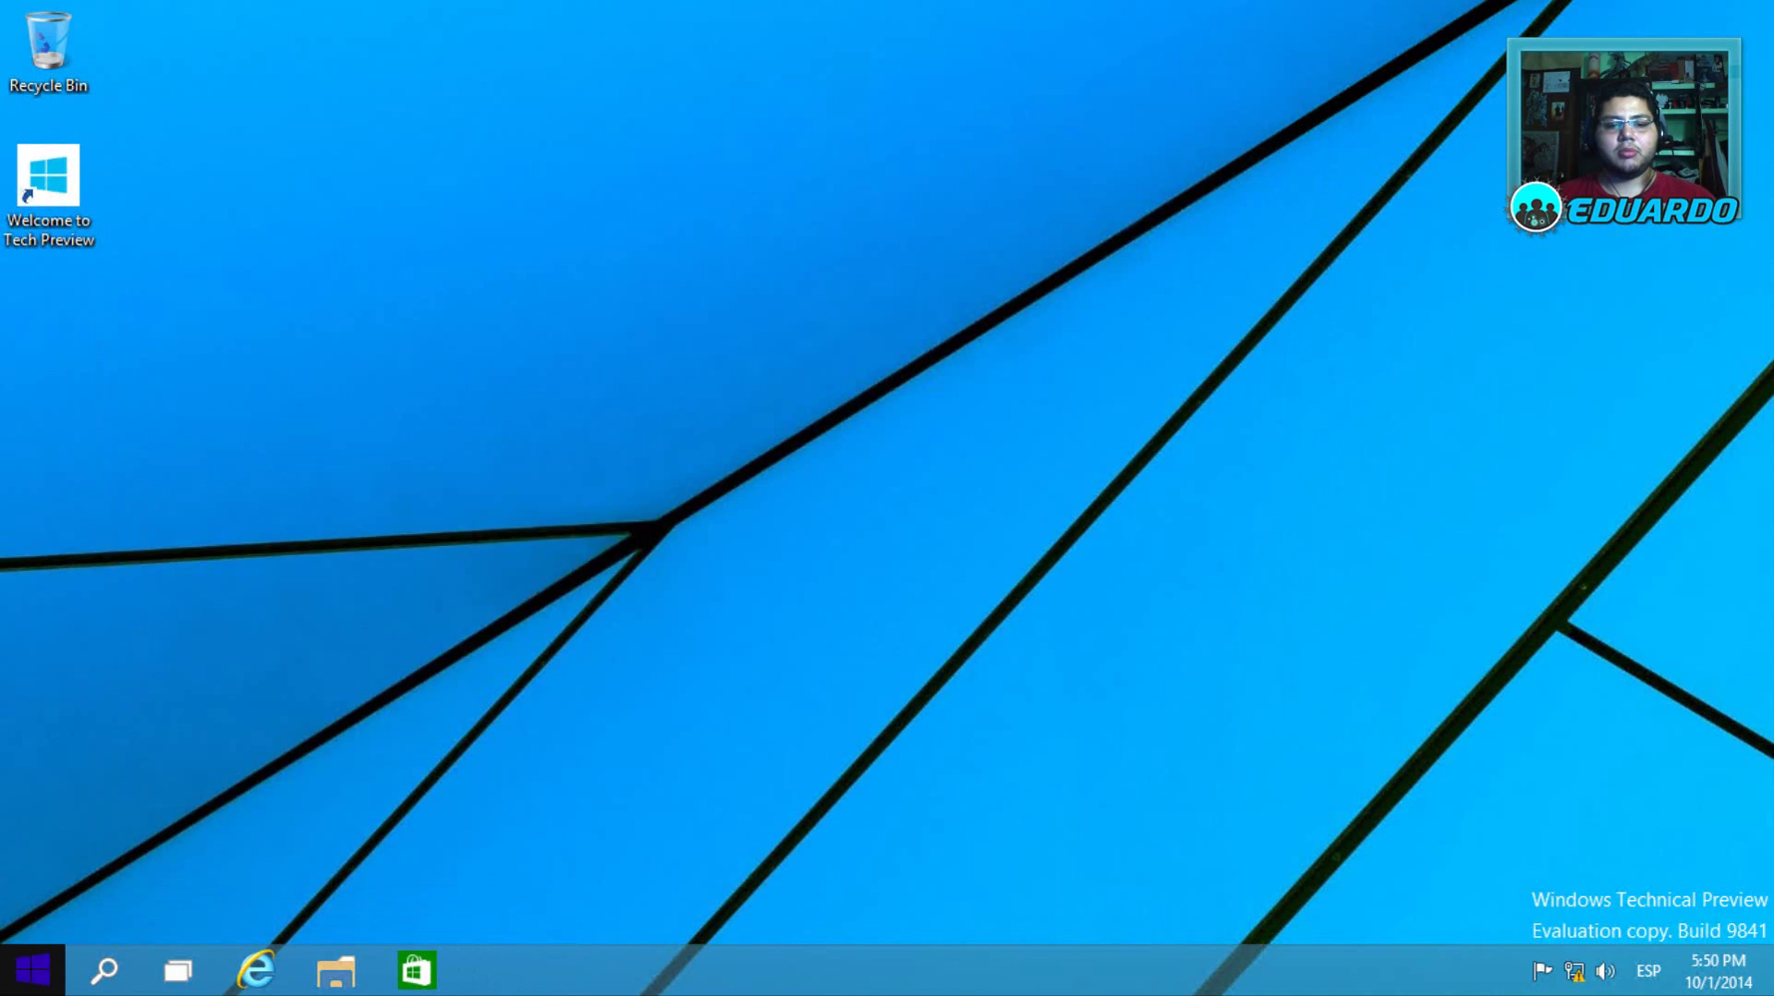
{"action": "left_click", "coordinate": [33, 970]}
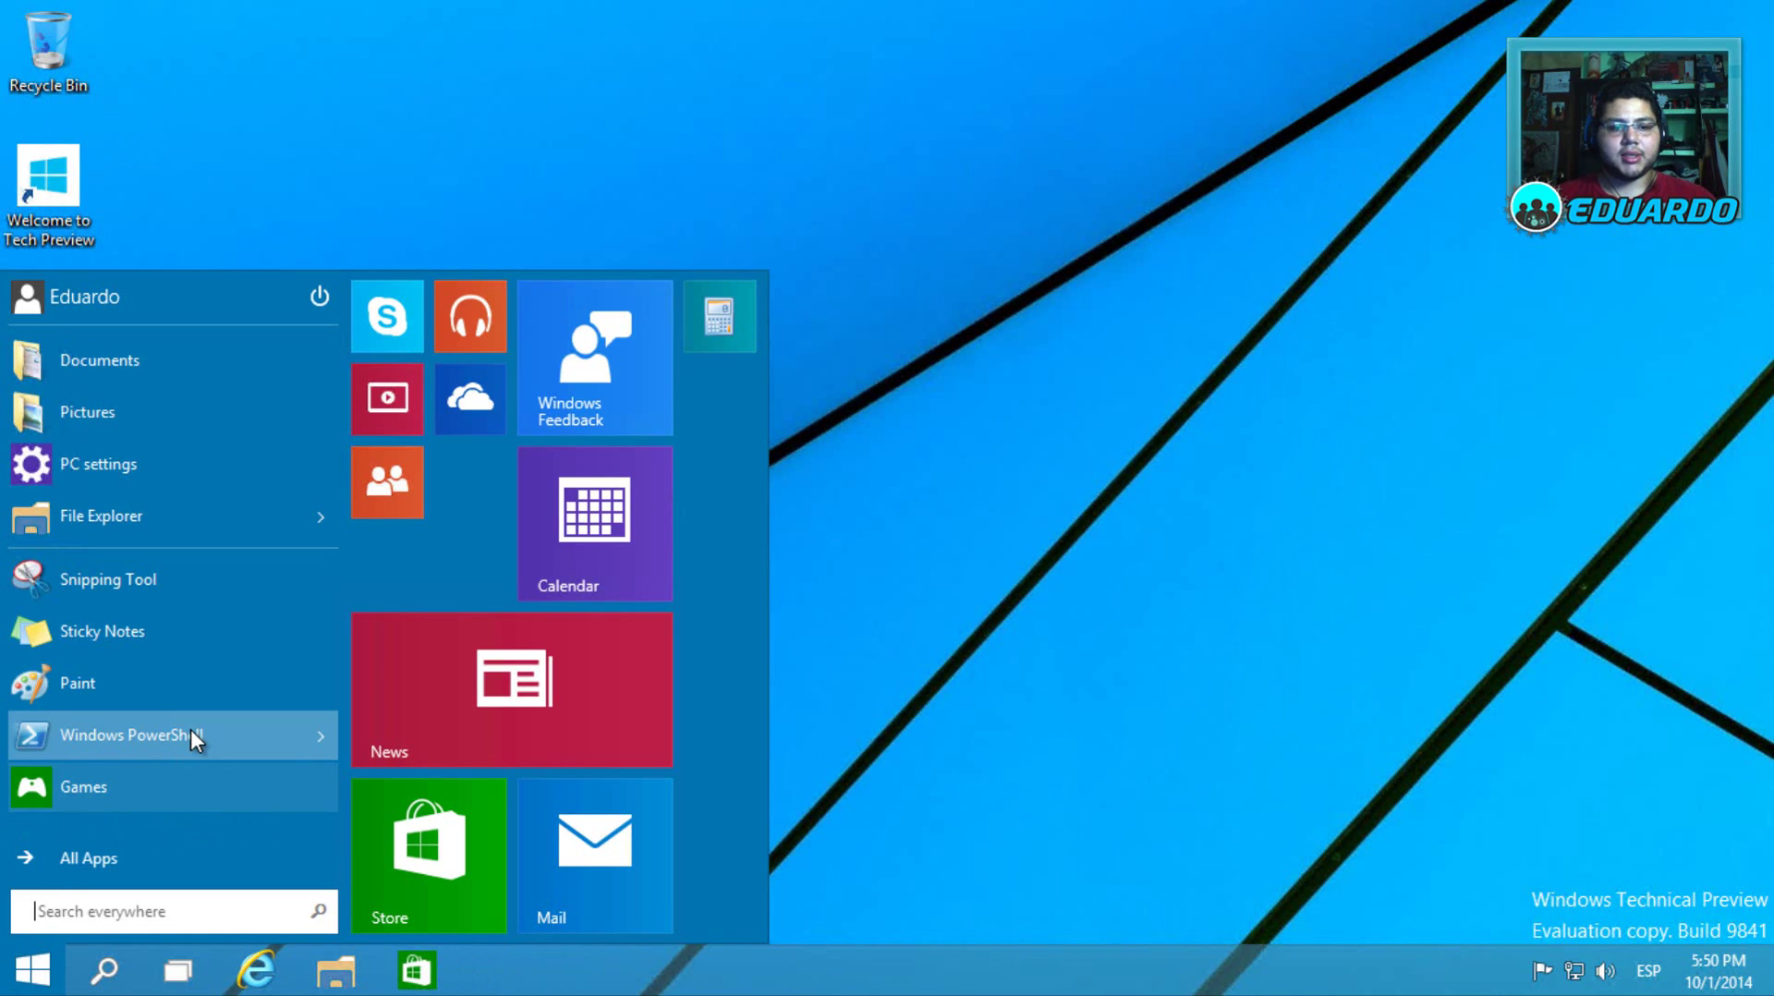
{"action": "left_click", "coordinate": [319, 734]}
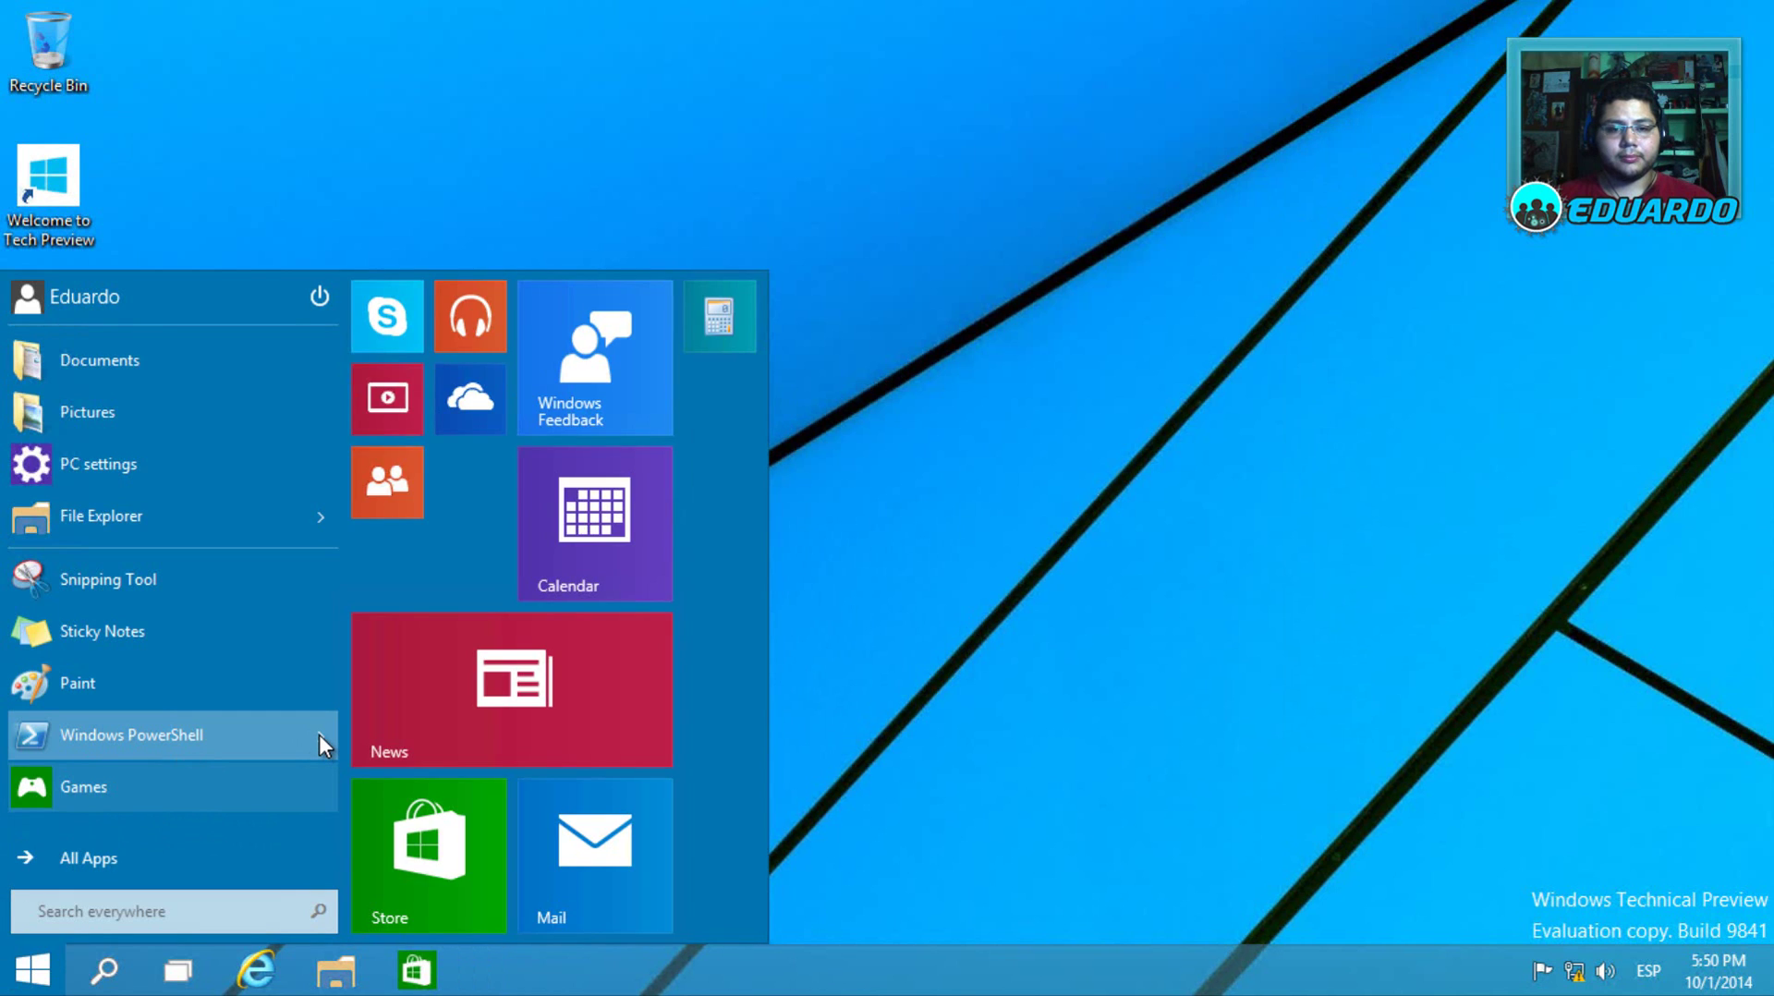
{"action": "mouse_move", "coordinate": [319, 734]}
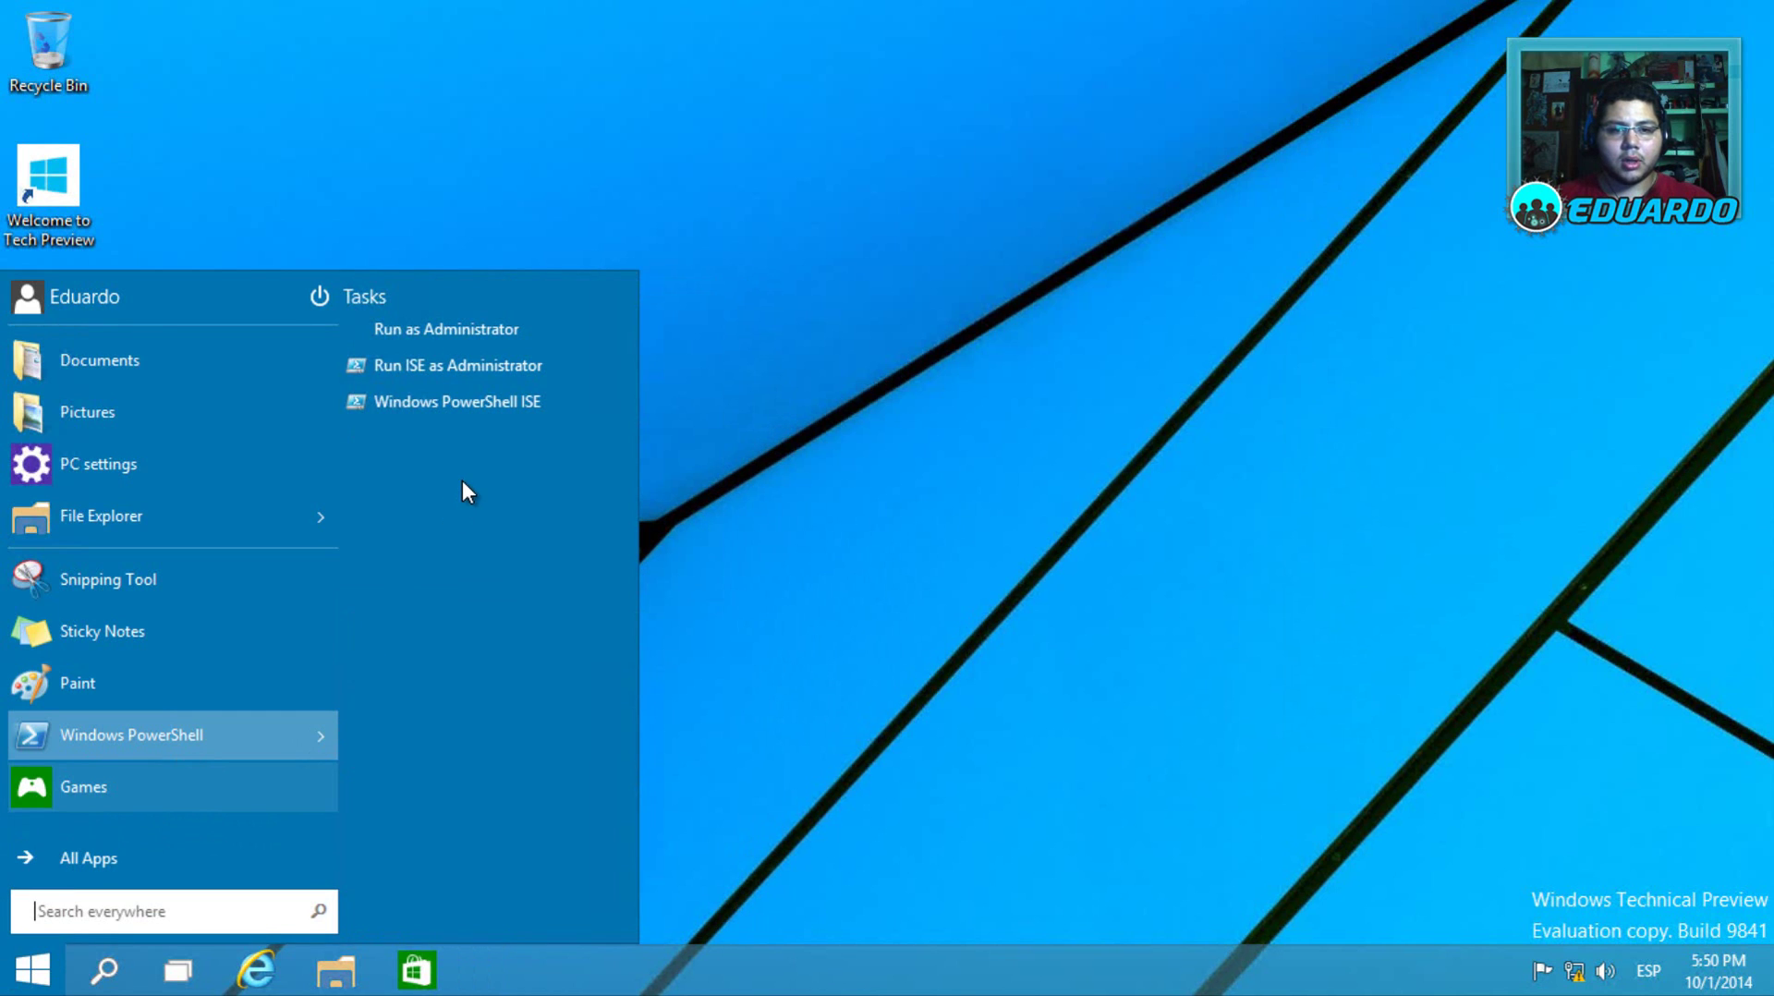
- Run PowerShell ISE as Administrator and approve the UAC prompt
{"action": "left_click", "coordinate": [449, 368]}
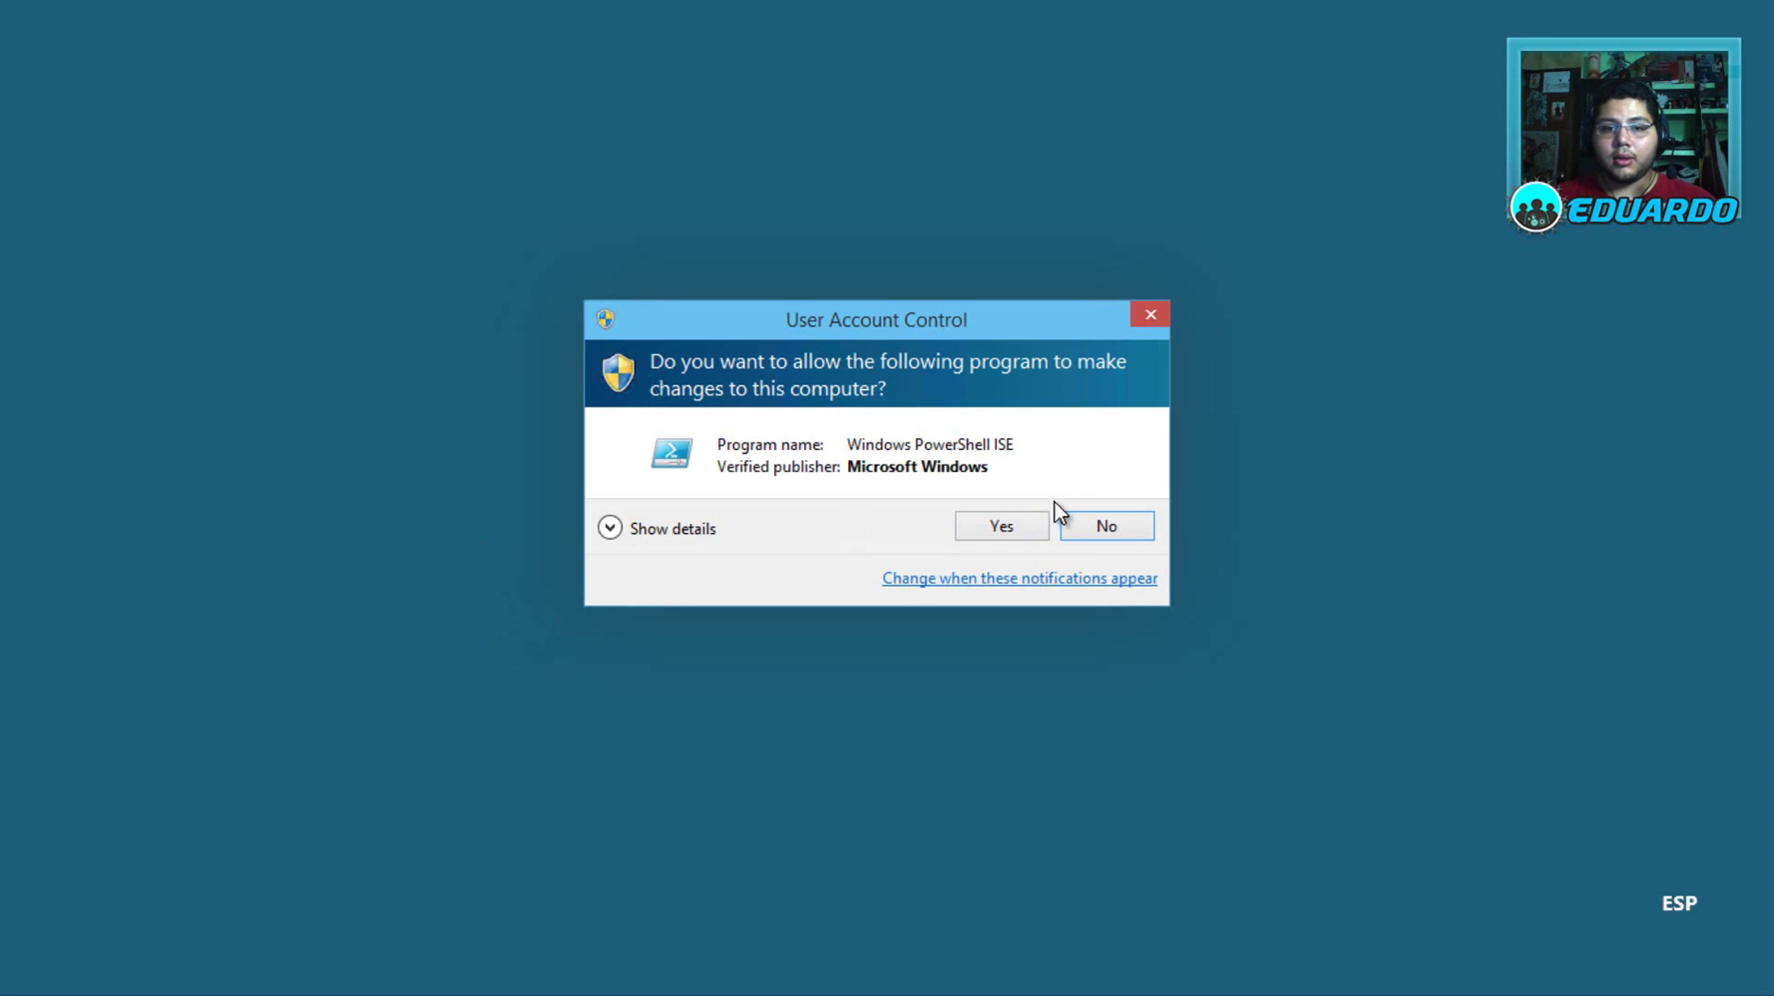
{"action": "left_click", "coordinate": [1001, 525]}
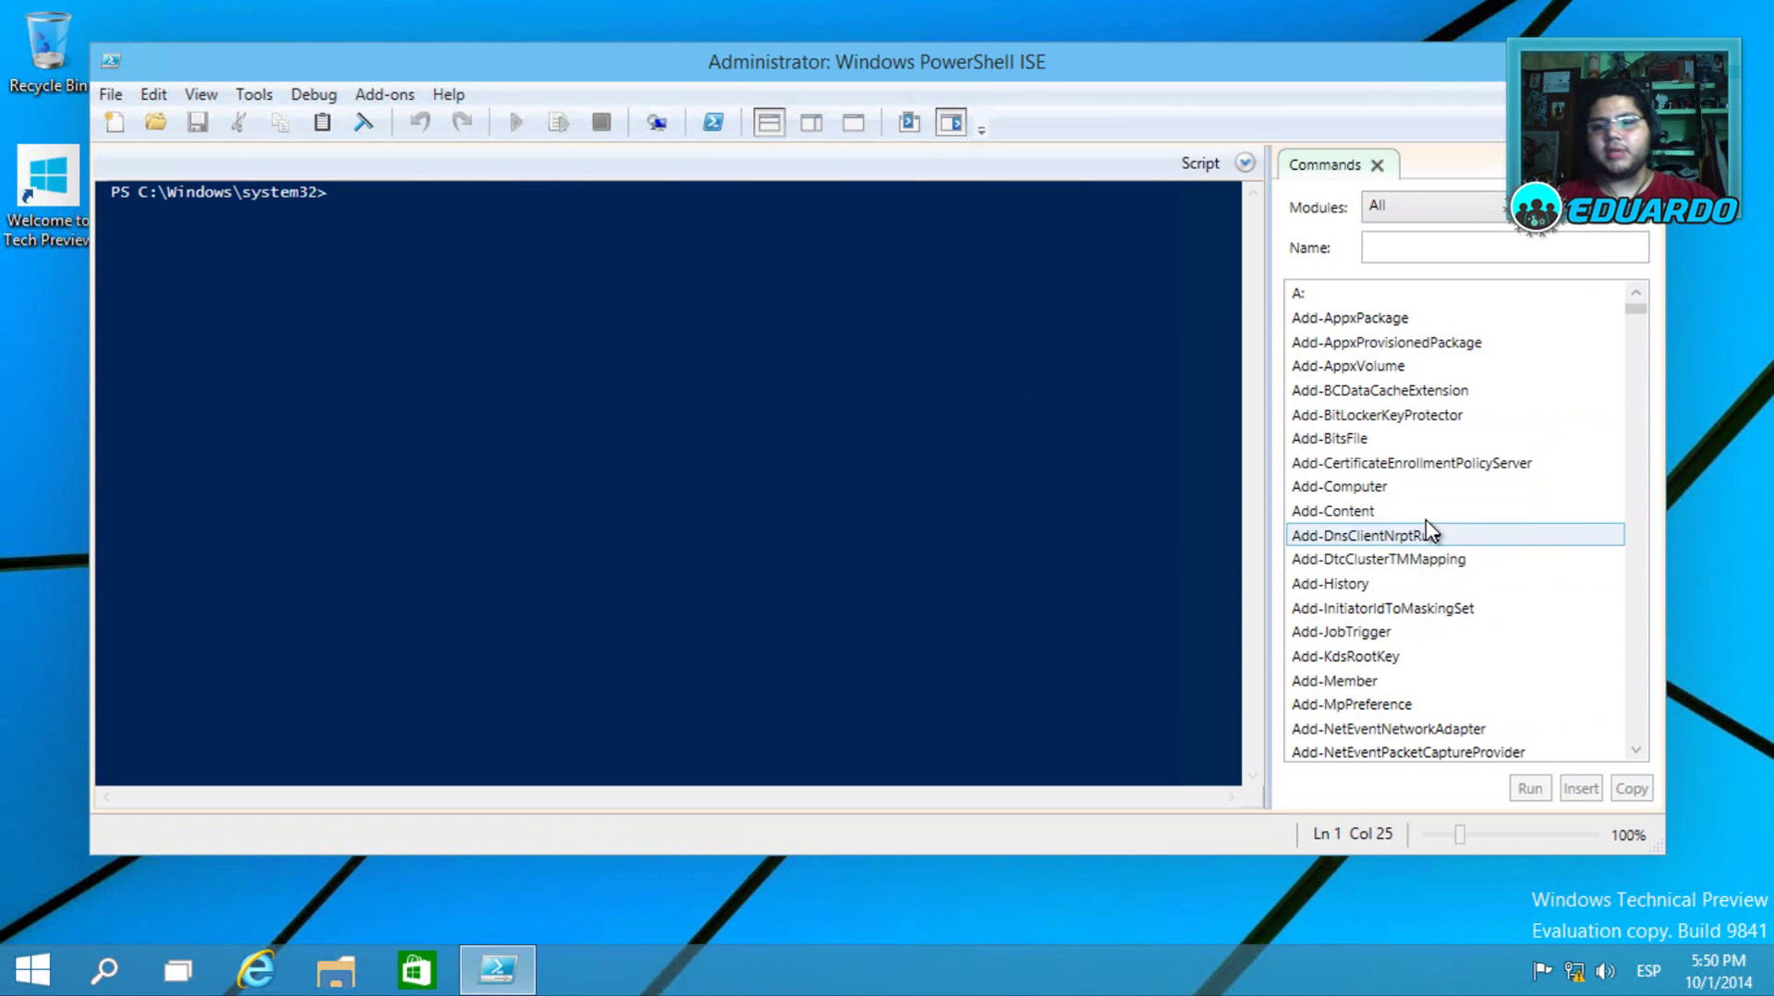
- Maximize the PowerShell ISE window and scroll through the Commands pane
{"action": "scroll", "coordinate": [1460, 503], "scroll_direction": "down", "scroll_amount": 2}
{"action": "scroll", "coordinate": [1534, 490], "scroll_direction": "down", "scroll_amount": 7}
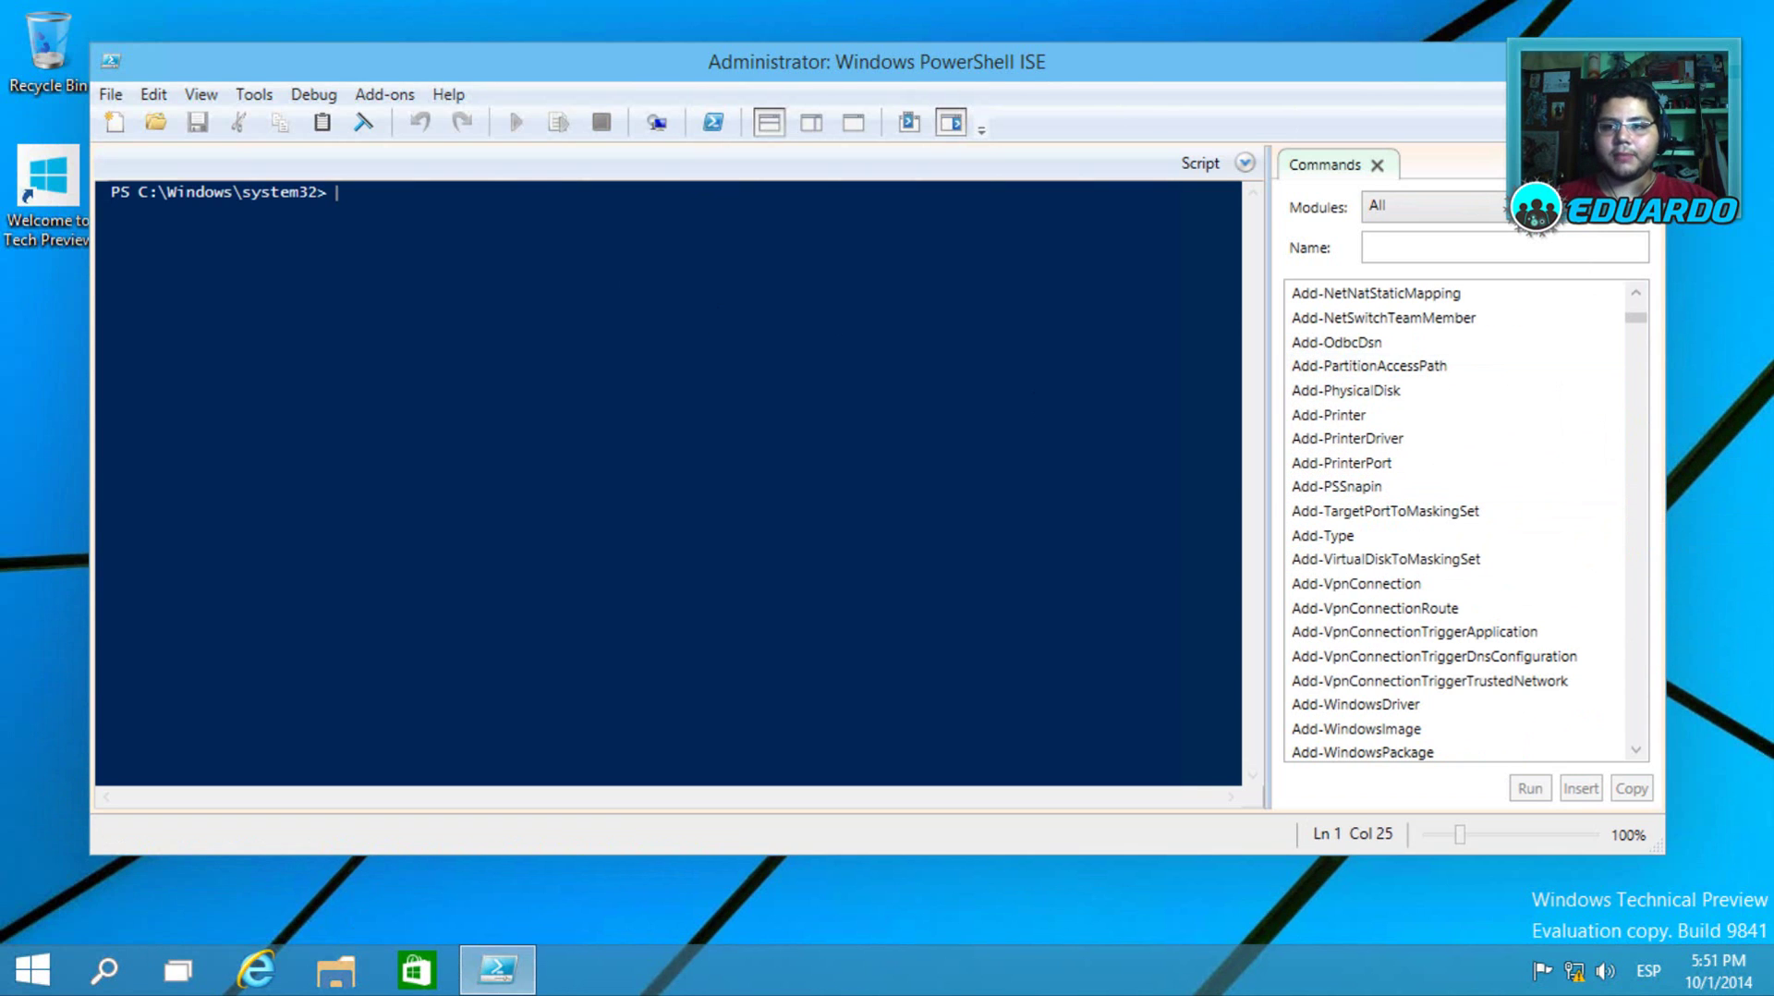
{"action": "key", "text": "super+Up"}
{"action": "scroll", "coordinate": [1619, 555], "scroll_direction": "down", "scroll_amount": 5}
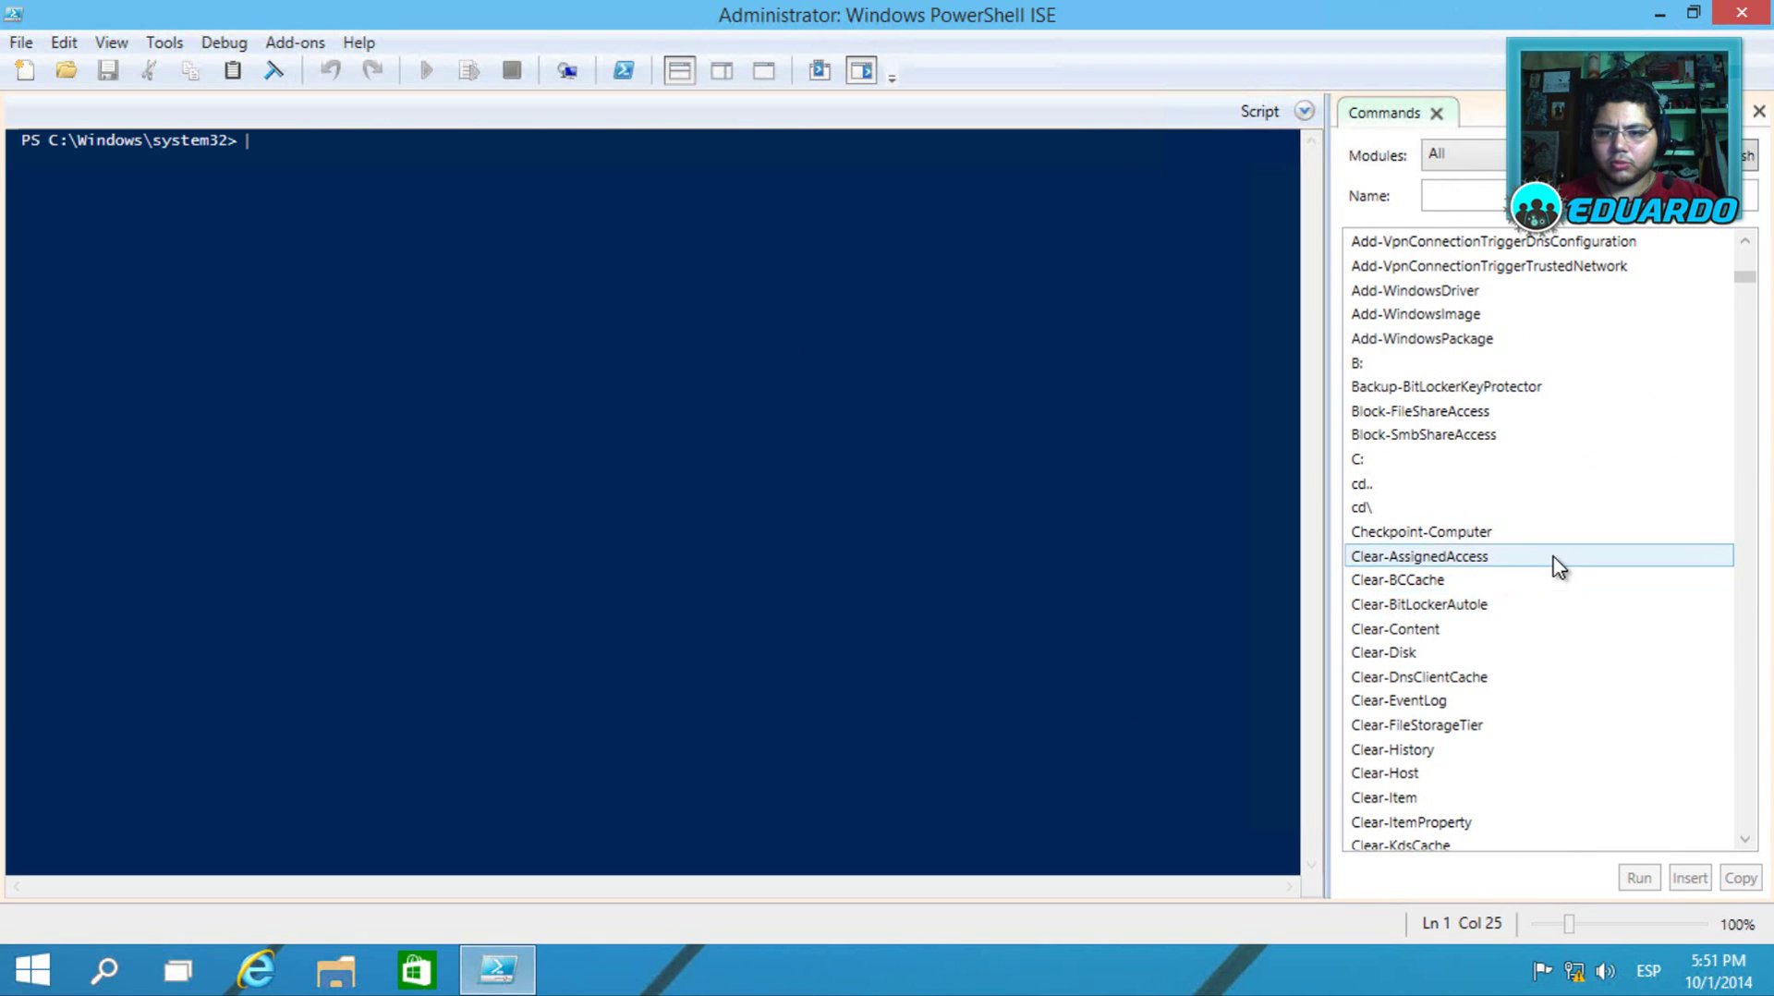
{"action": "scroll", "coordinate": [1562, 573], "scroll_direction": "down", "scroll_amount": 10}
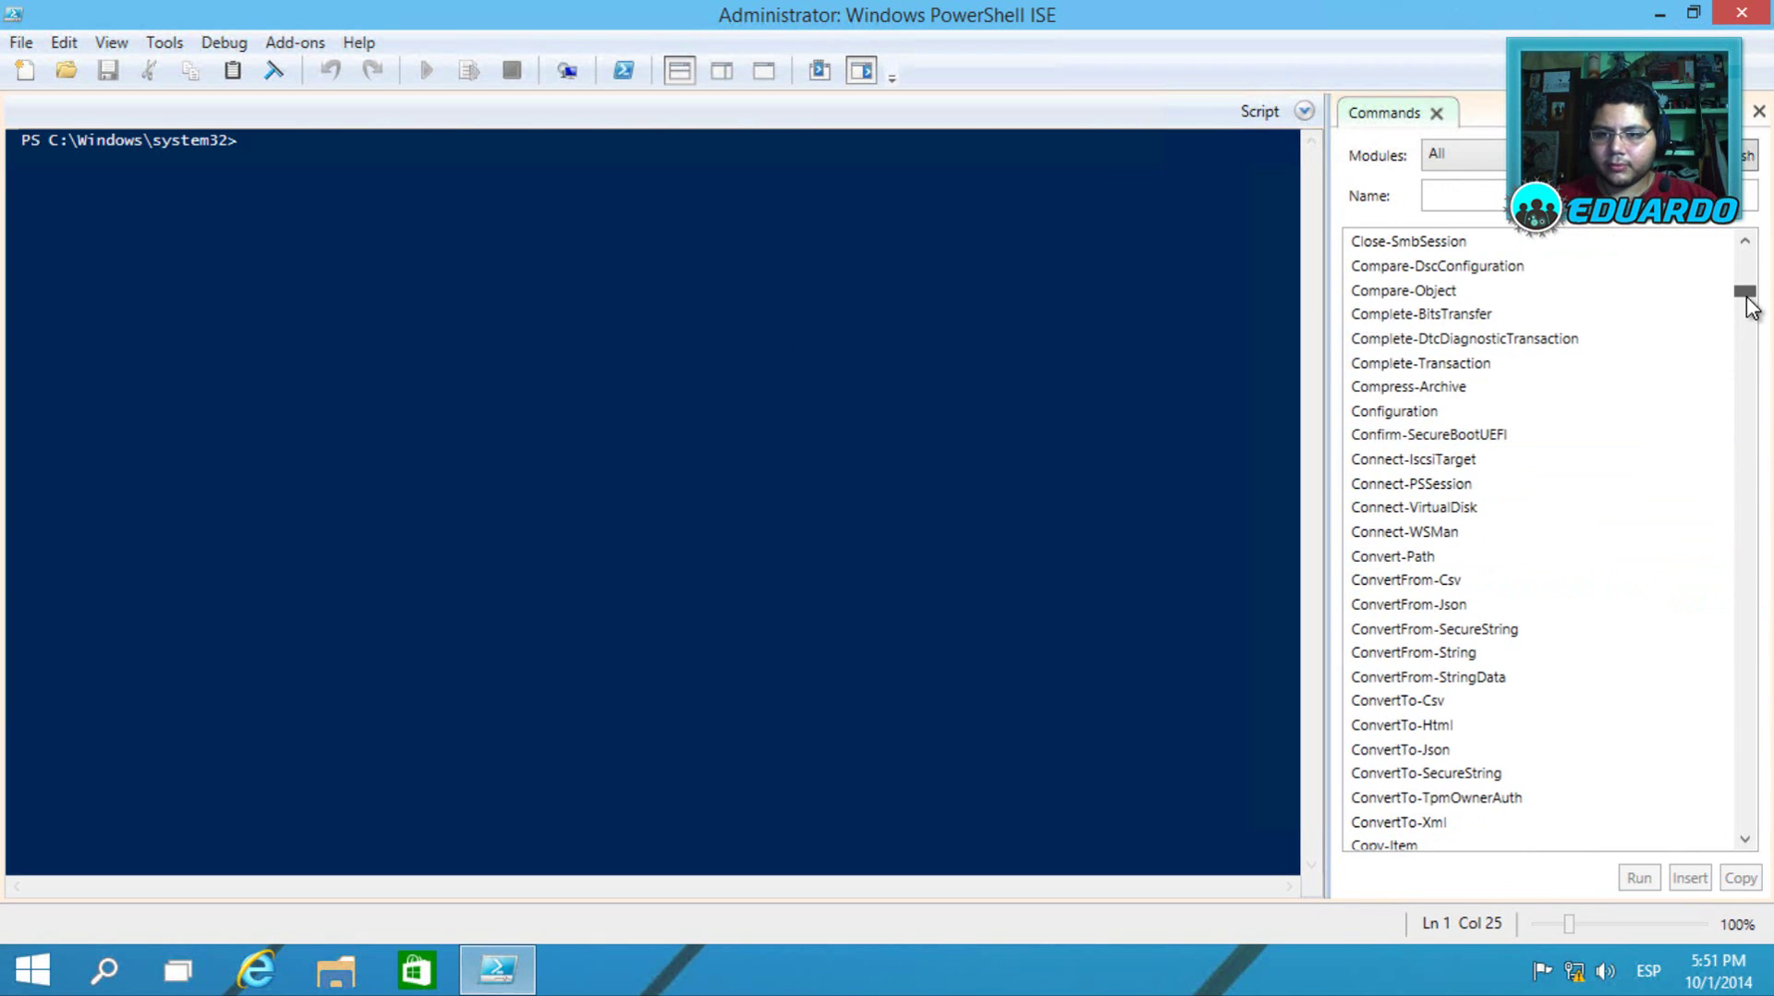
{"action": "left_click_drag", "start_coordinate": [1749, 308], "coordinate": [1746, 540]}
- Browse the Modules dropdown list and close it with All still selected
{"action": "left_click", "coordinate": [1591, 154]}
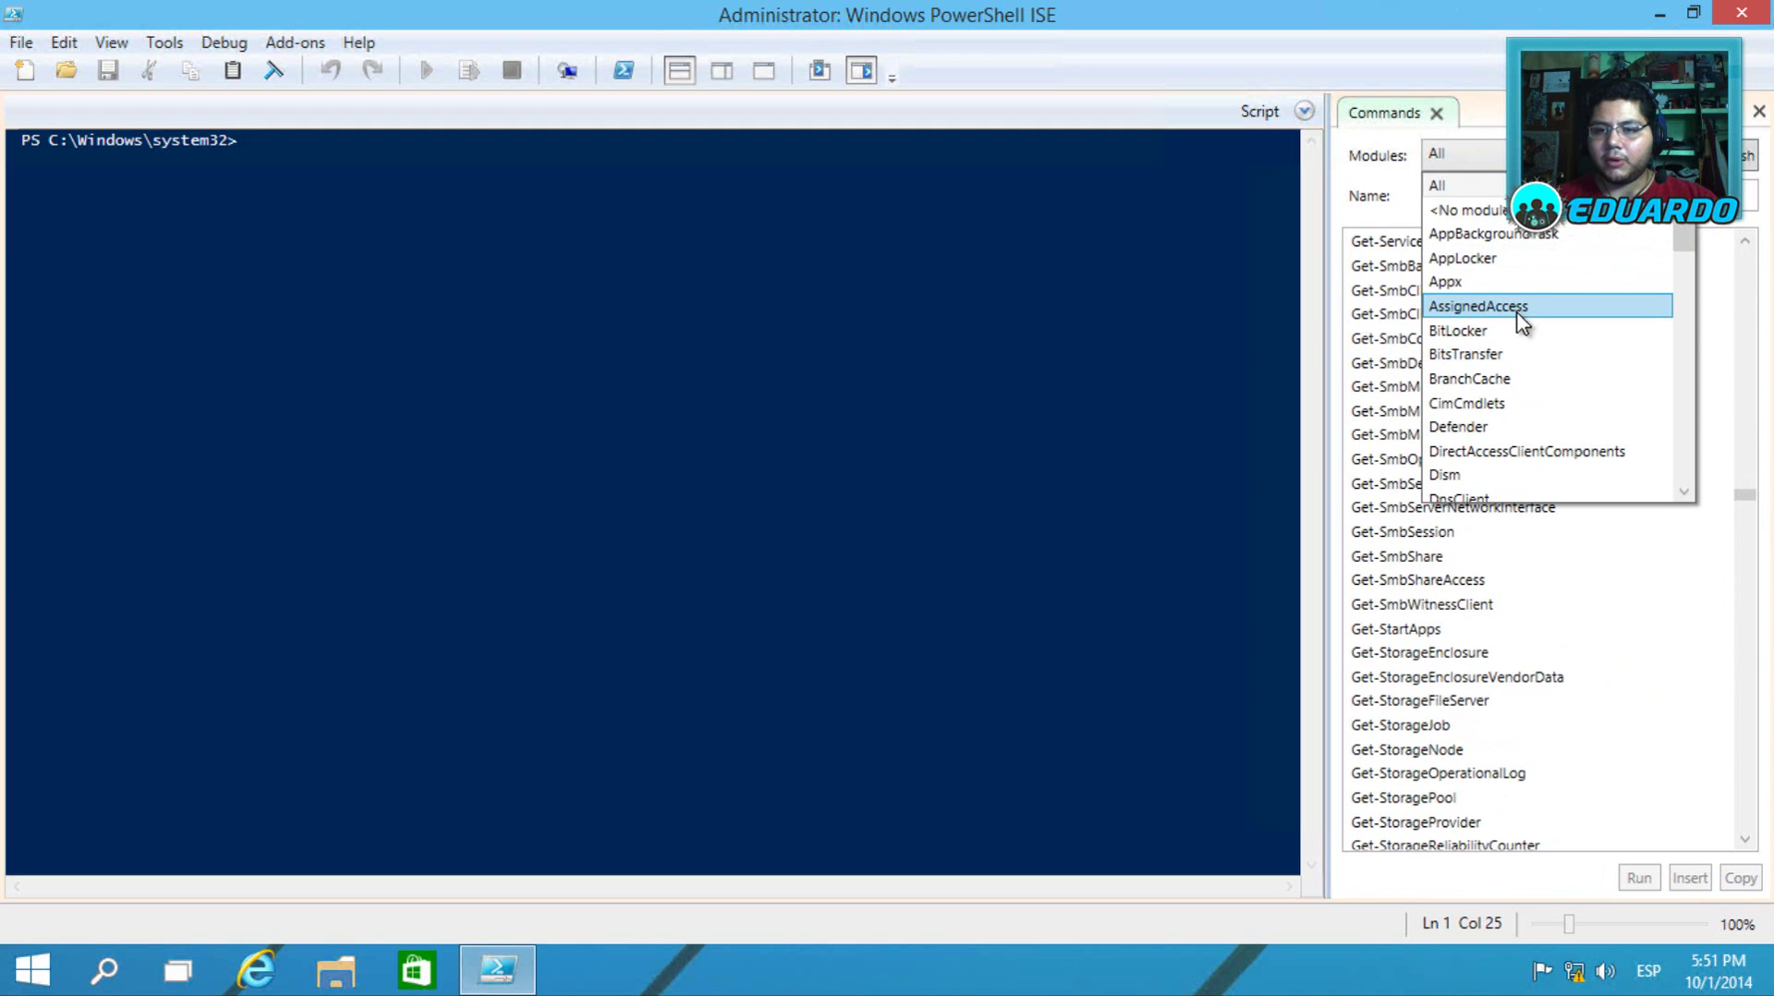
{"action": "scroll", "coordinate": [1539, 351], "scroll_direction": "down", "scroll_amount": 5}
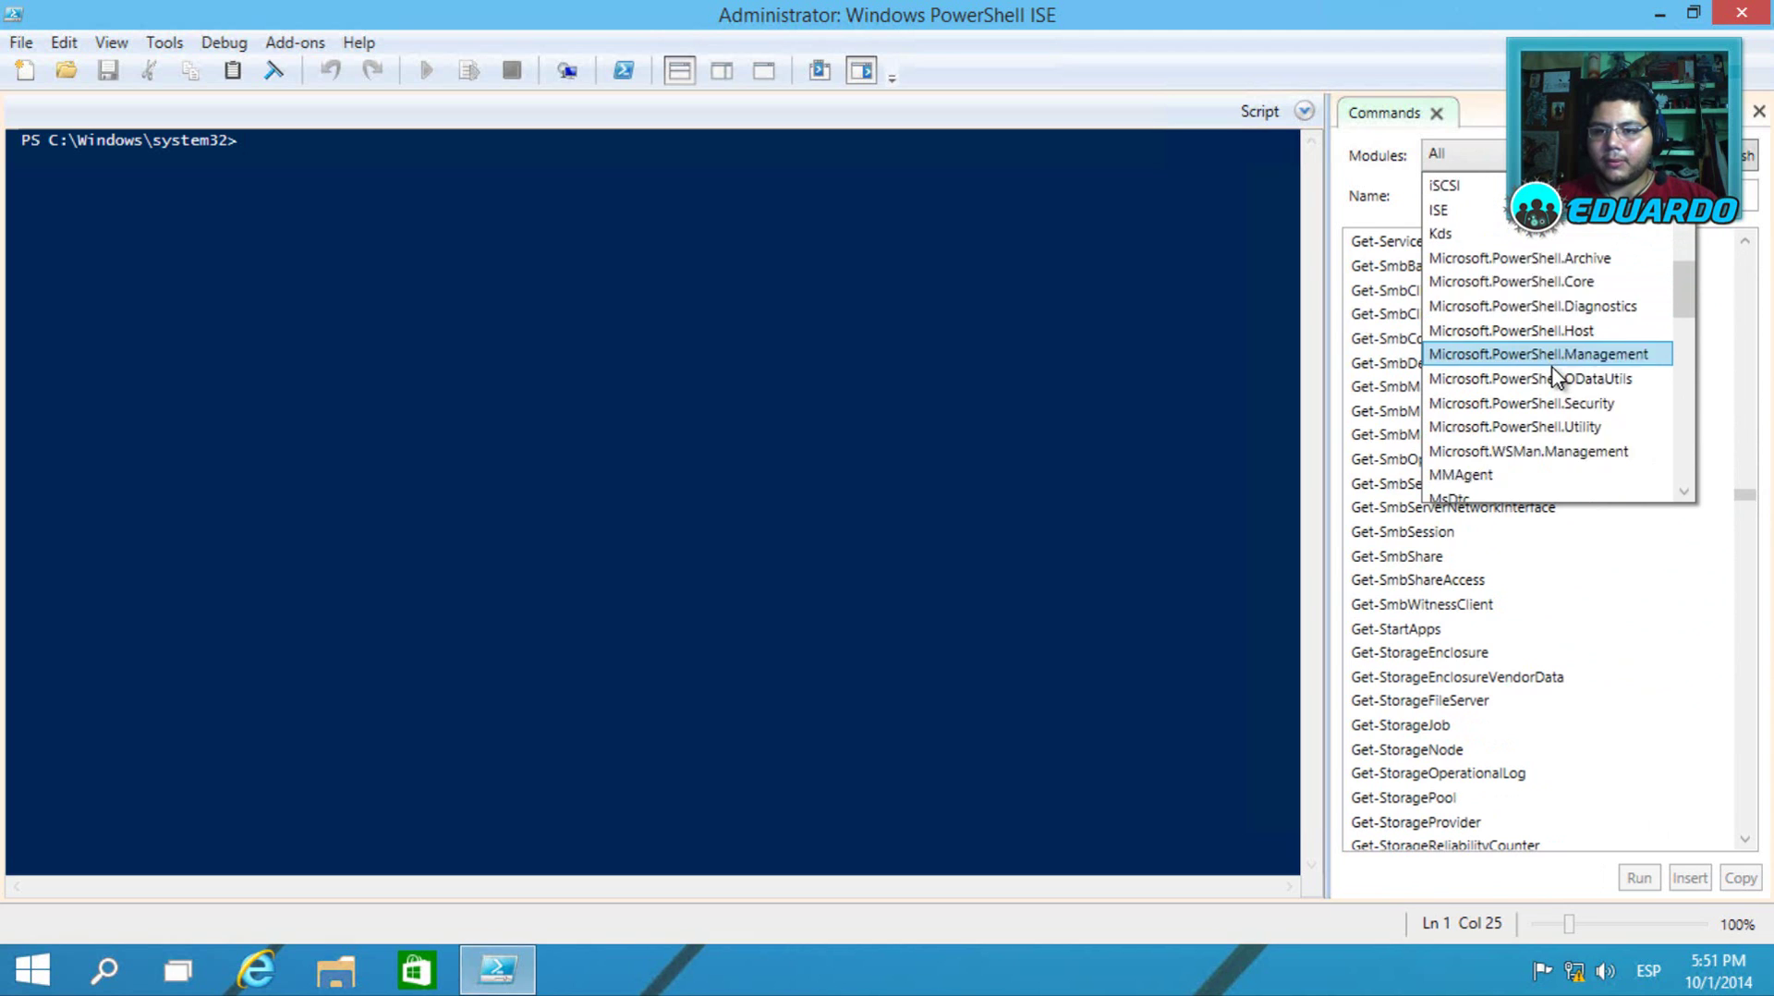
{"action": "scroll", "coordinate": [1557, 377], "scroll_direction": "down", "scroll_amount": 3}
{"action": "scroll", "coordinate": [1559, 377], "scroll_direction": "down", "scroll_amount": 3}
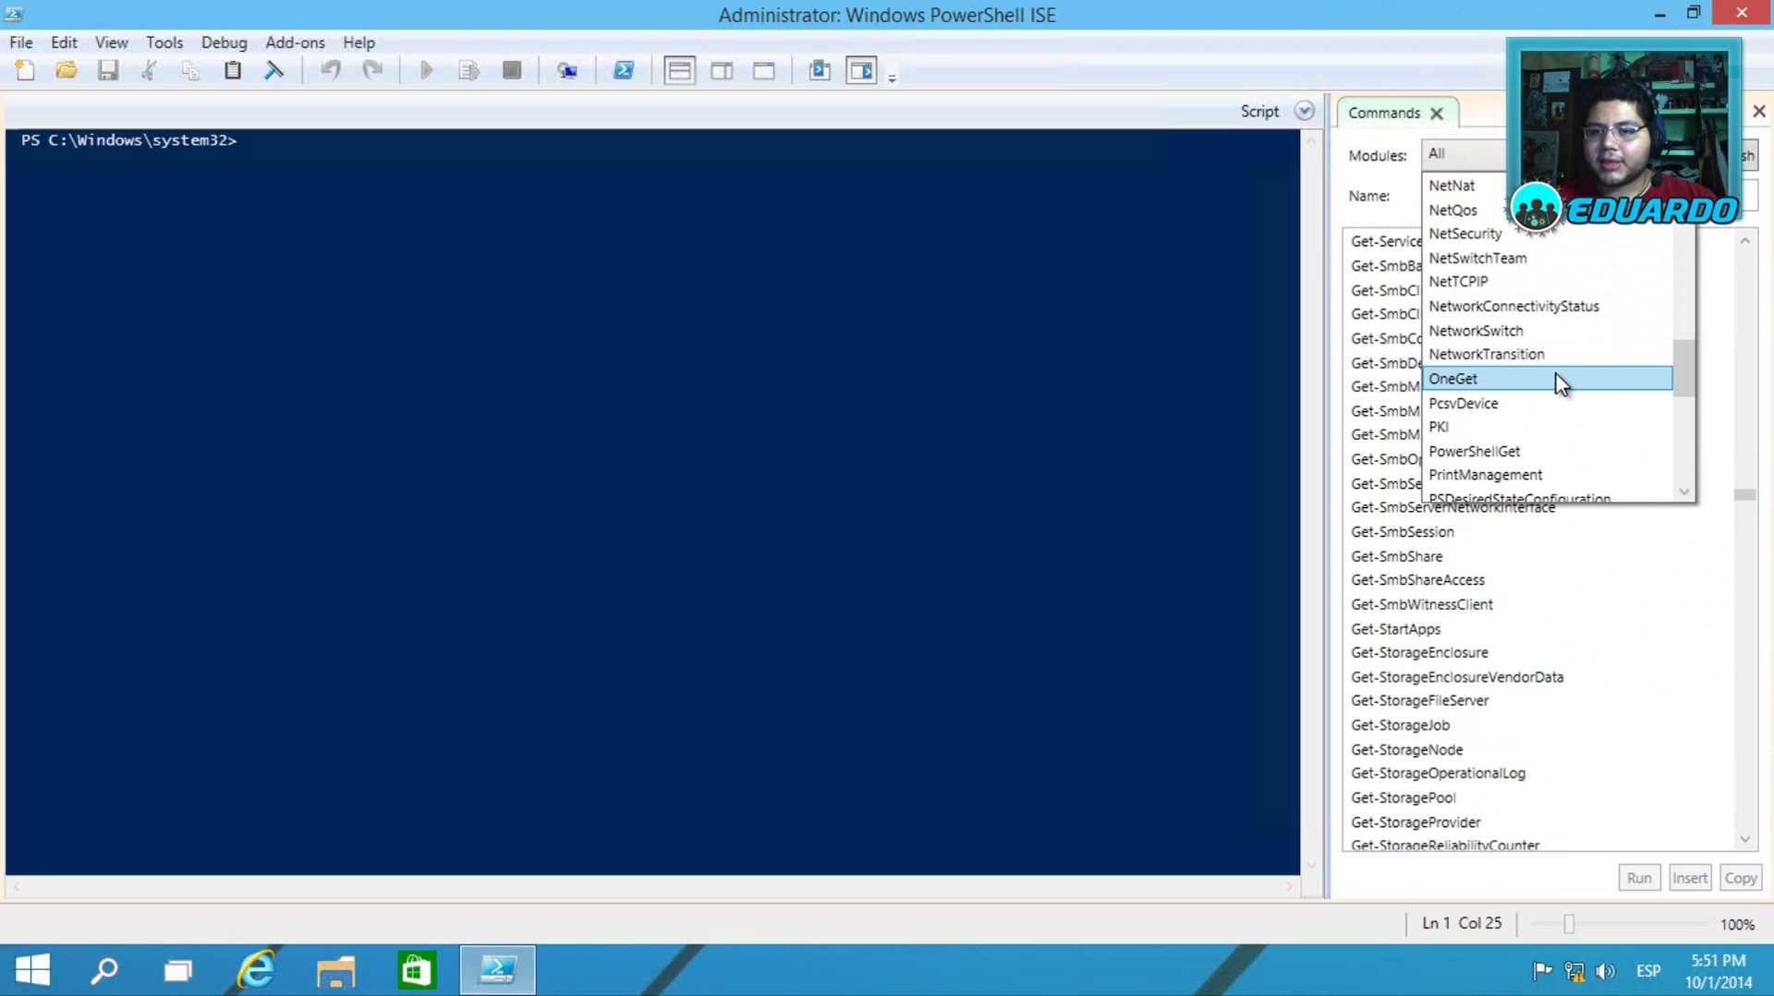
{"action": "scroll", "coordinate": [1560, 384], "scroll_direction": "down", "scroll_amount": 1}
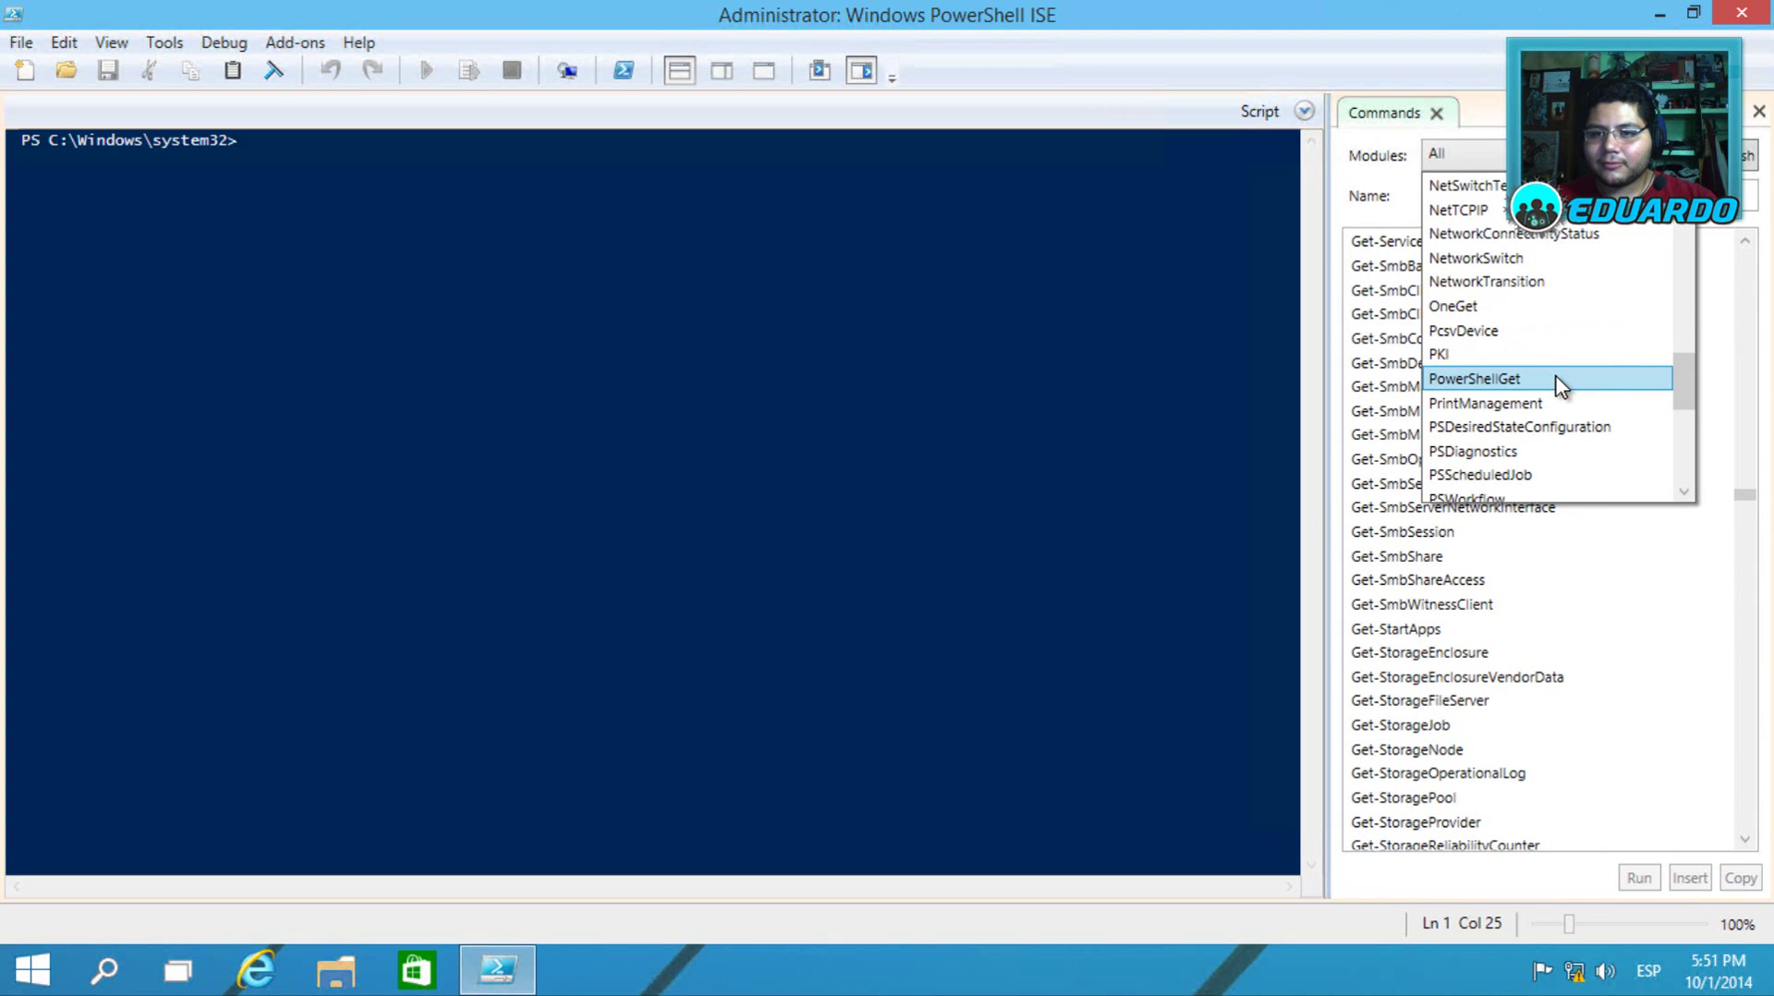
{"action": "scroll", "coordinate": [1560, 386], "scroll_direction": "down", "scroll_amount": 2}
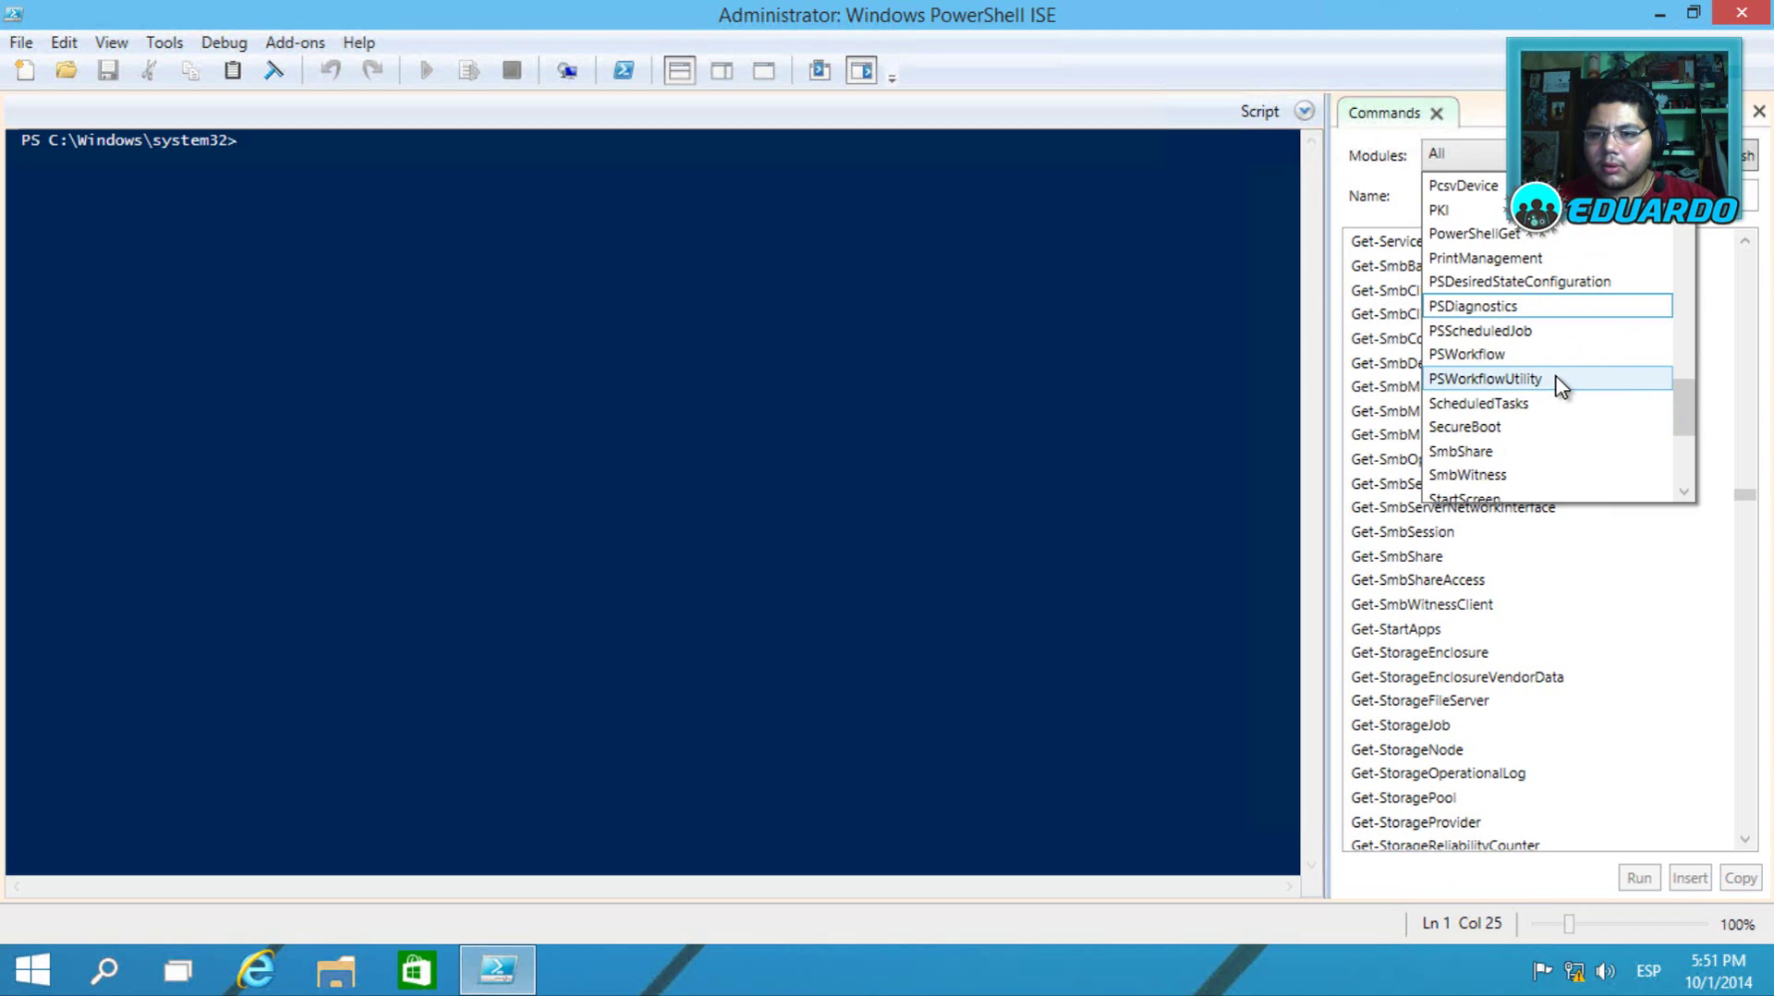
{"action": "scroll", "coordinate": [1560, 386], "scroll_direction": "down", "scroll_amount": 3}
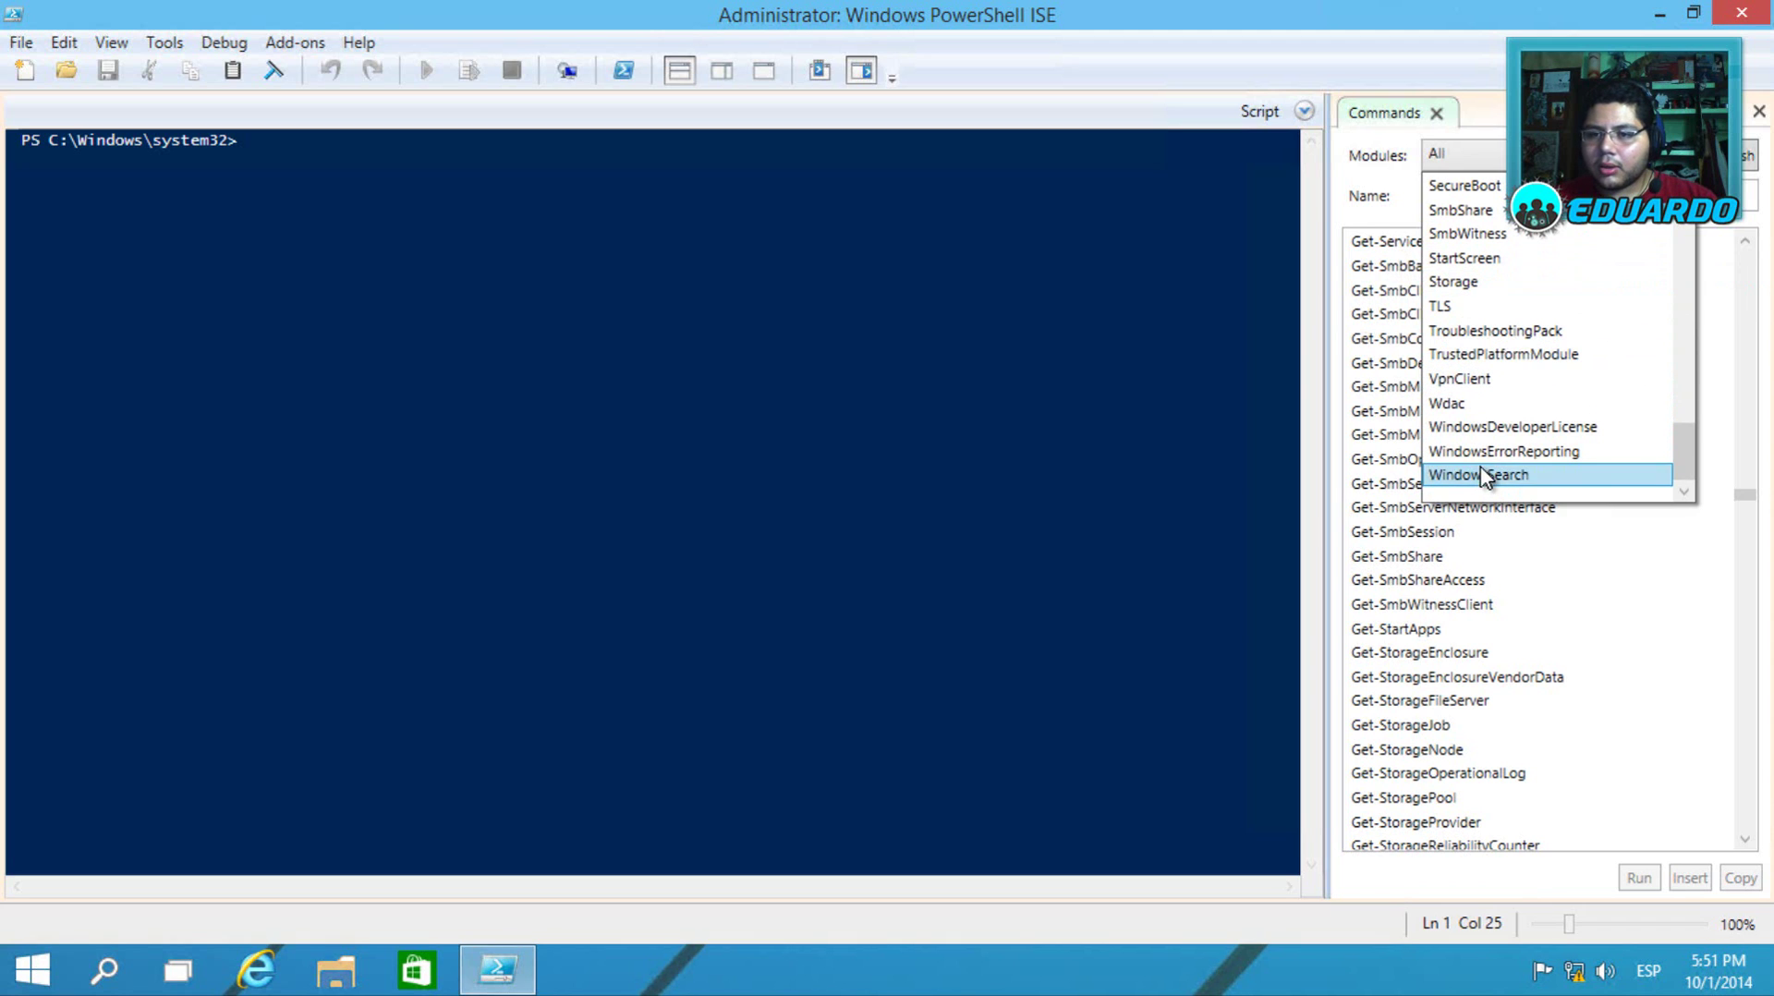
{"action": "left_click", "coordinate": [1367, 191]}
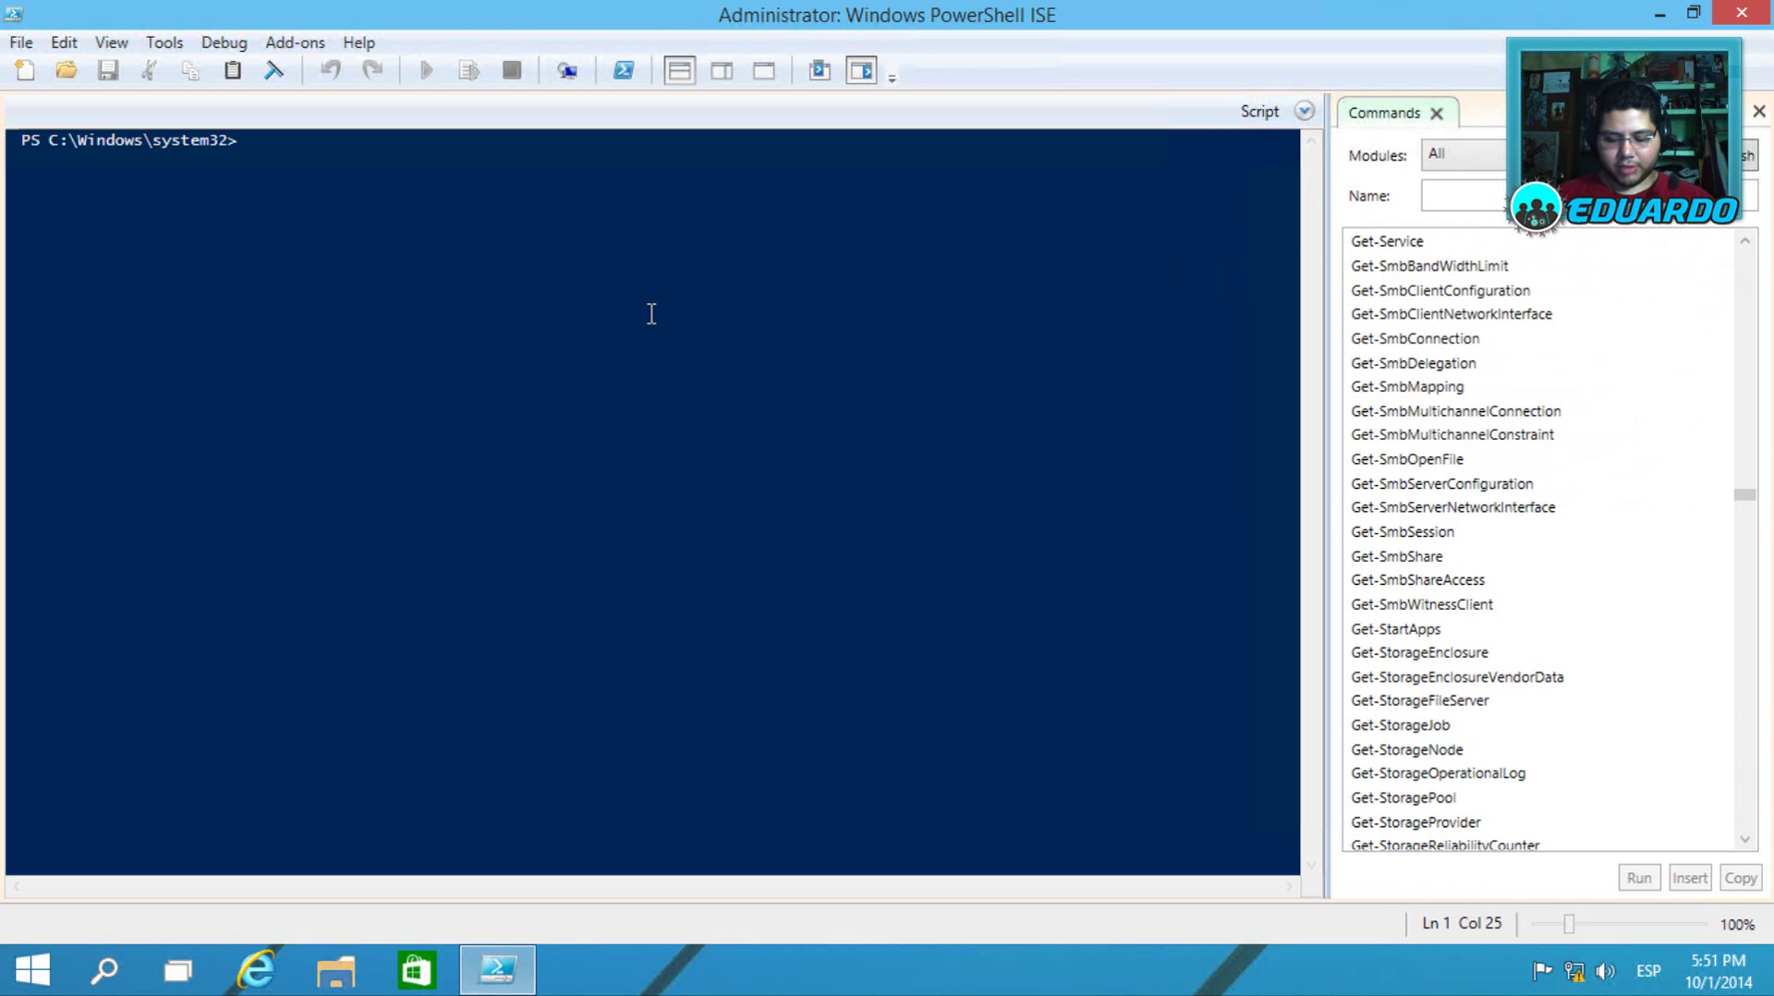
- Complete 'ip' to ipconfig.exe and run it to show the Ethernet and tunnel adapter configuration
{"action": "type", "text": "ip"}
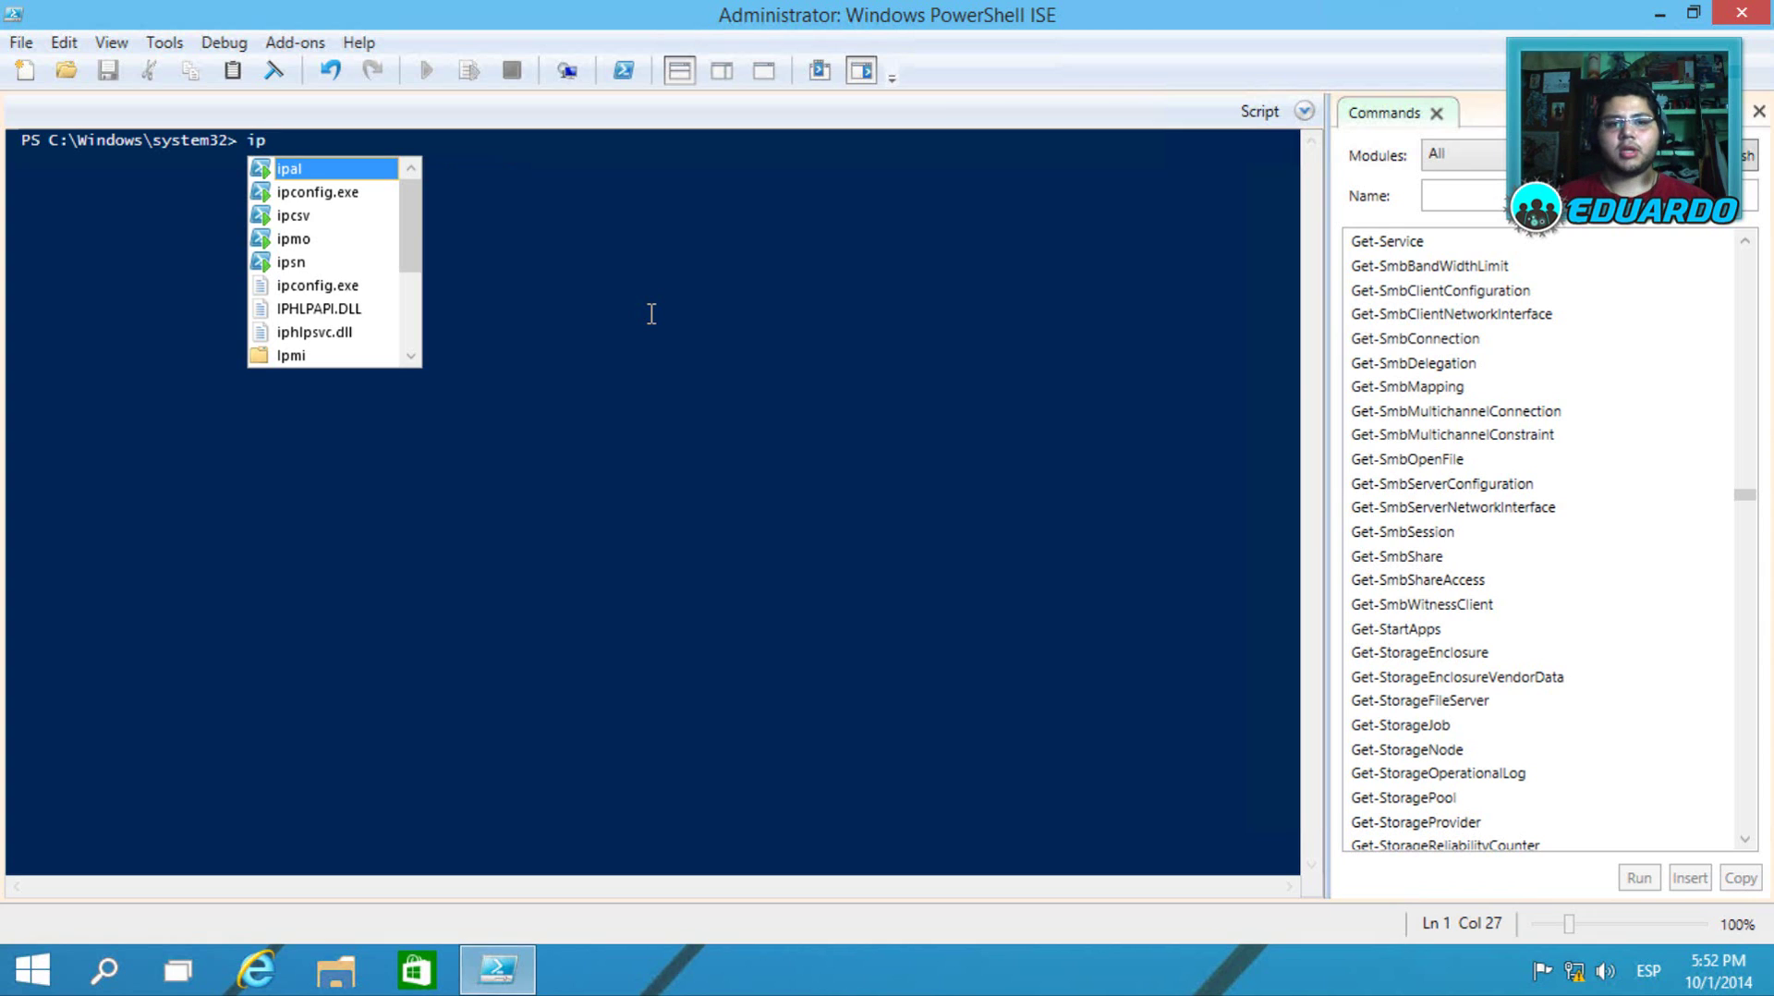
{"action": "key", "text": "Down"}
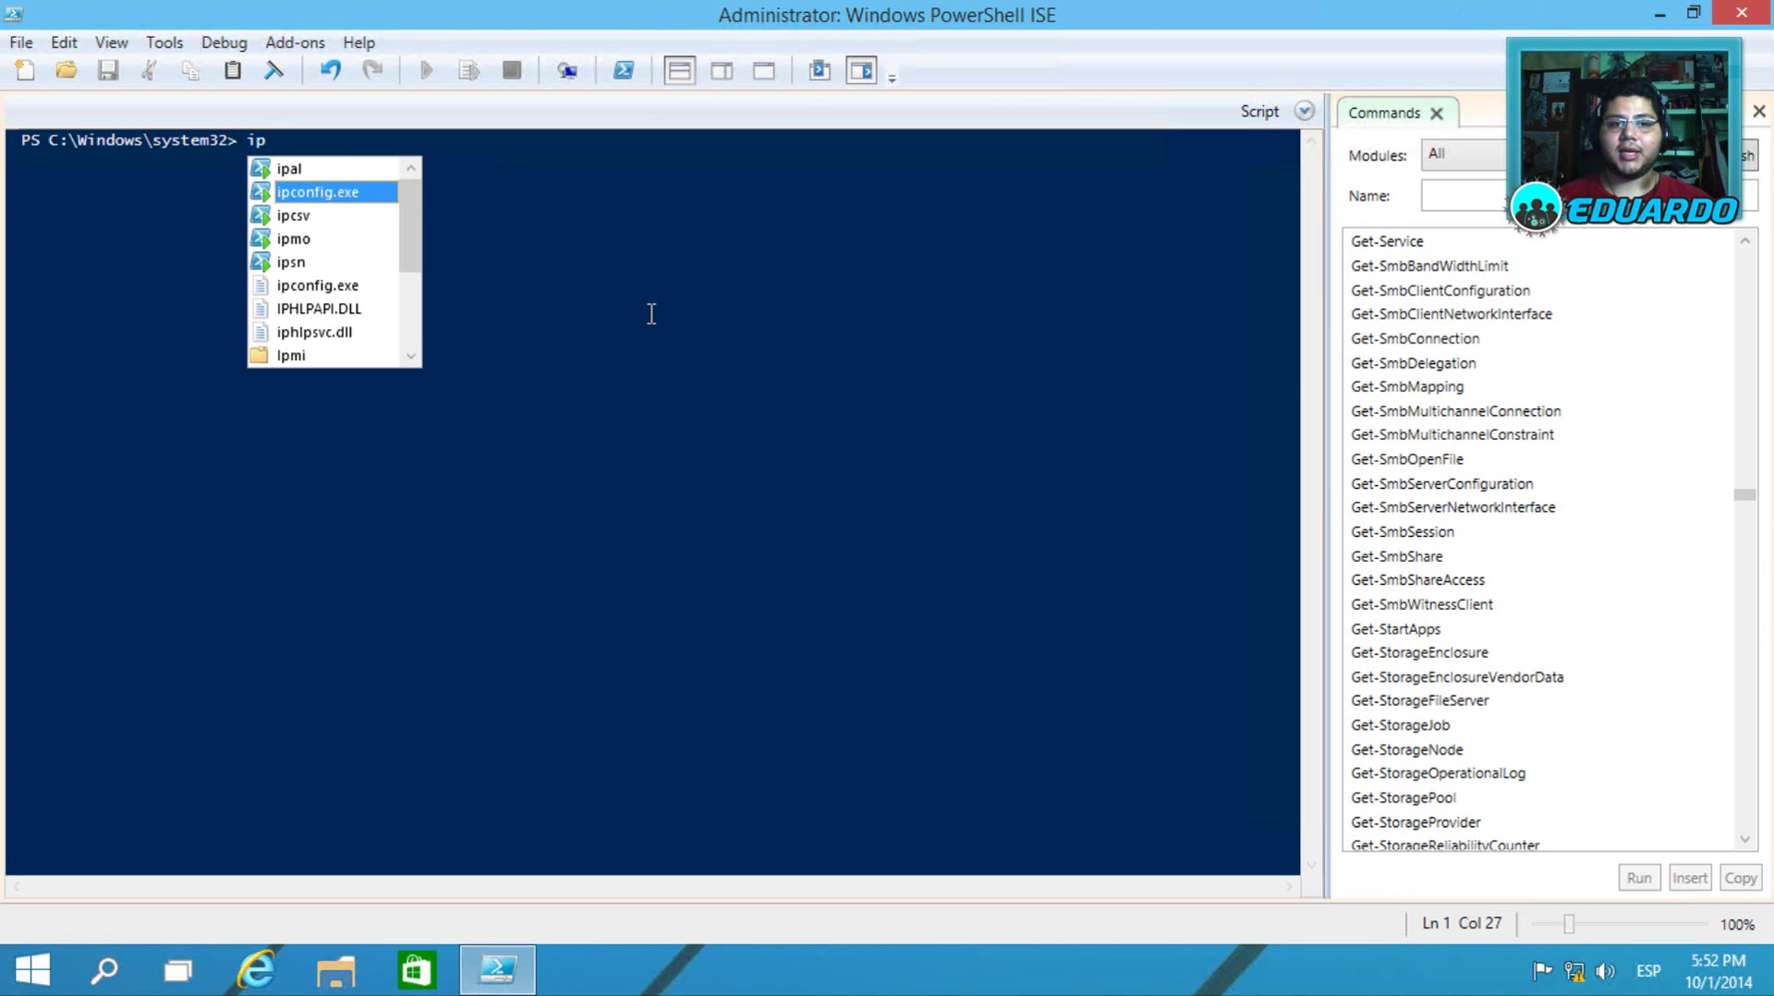
{"action": "key", "text": "Return"}
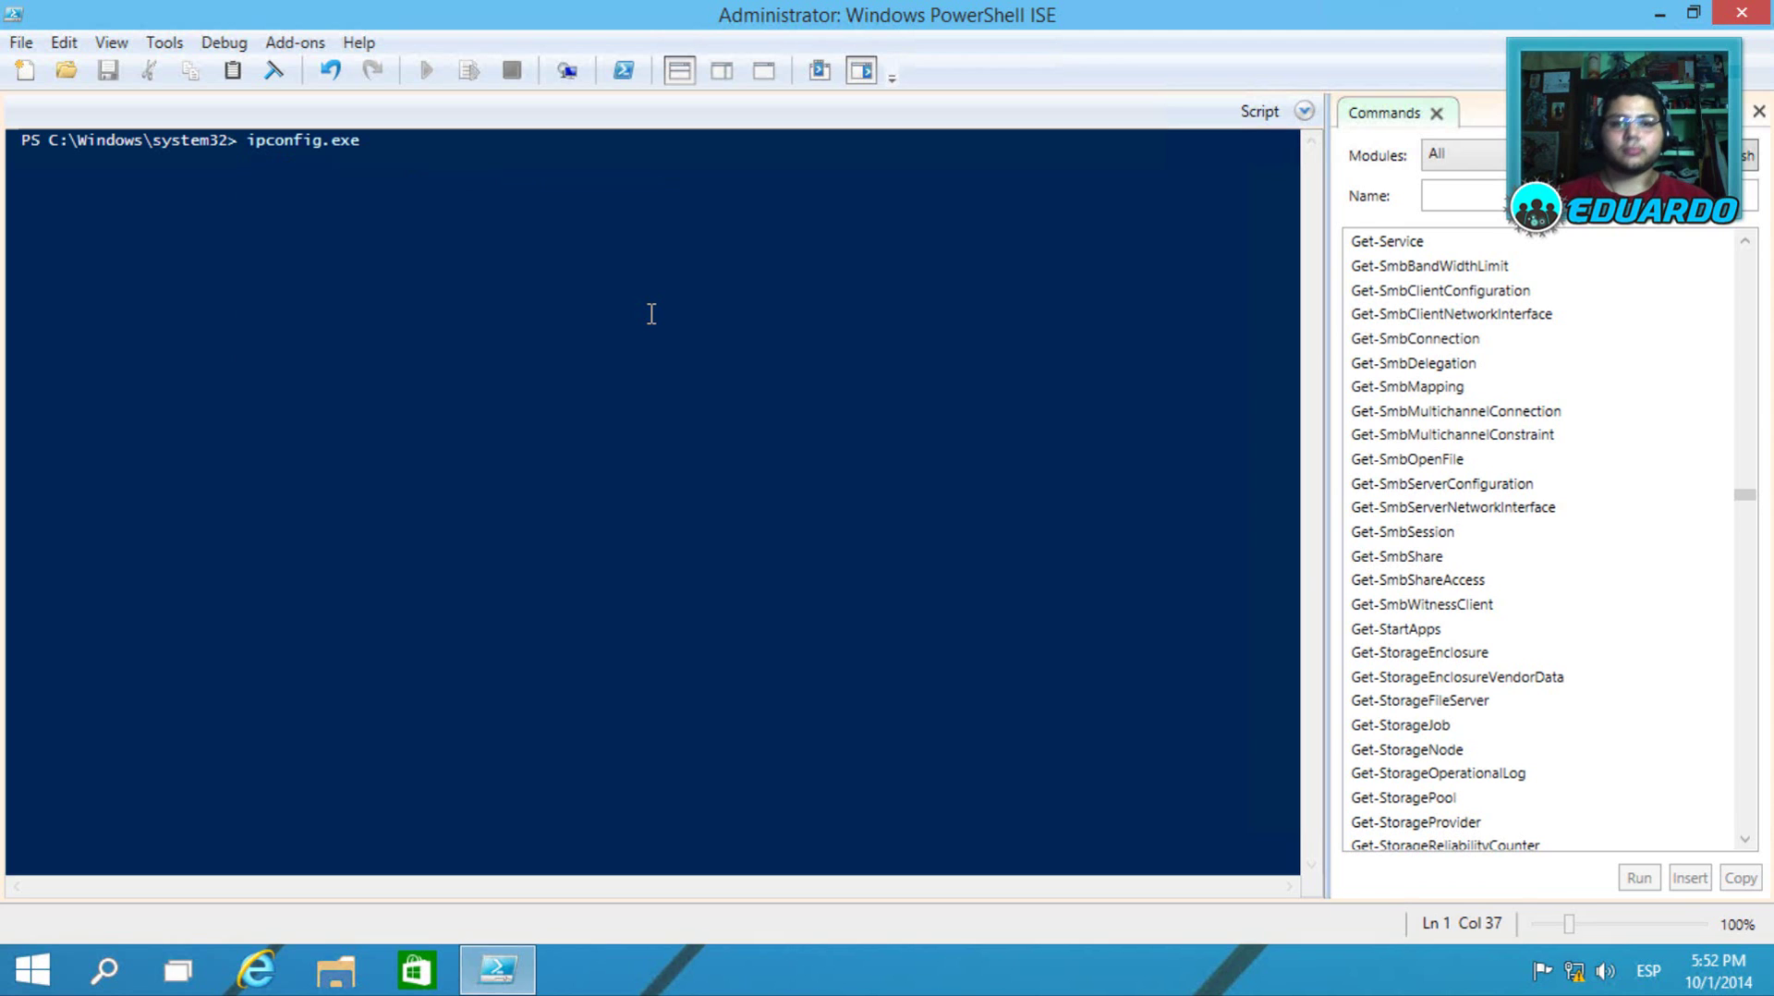
{"action": "key", "text": "Return"}
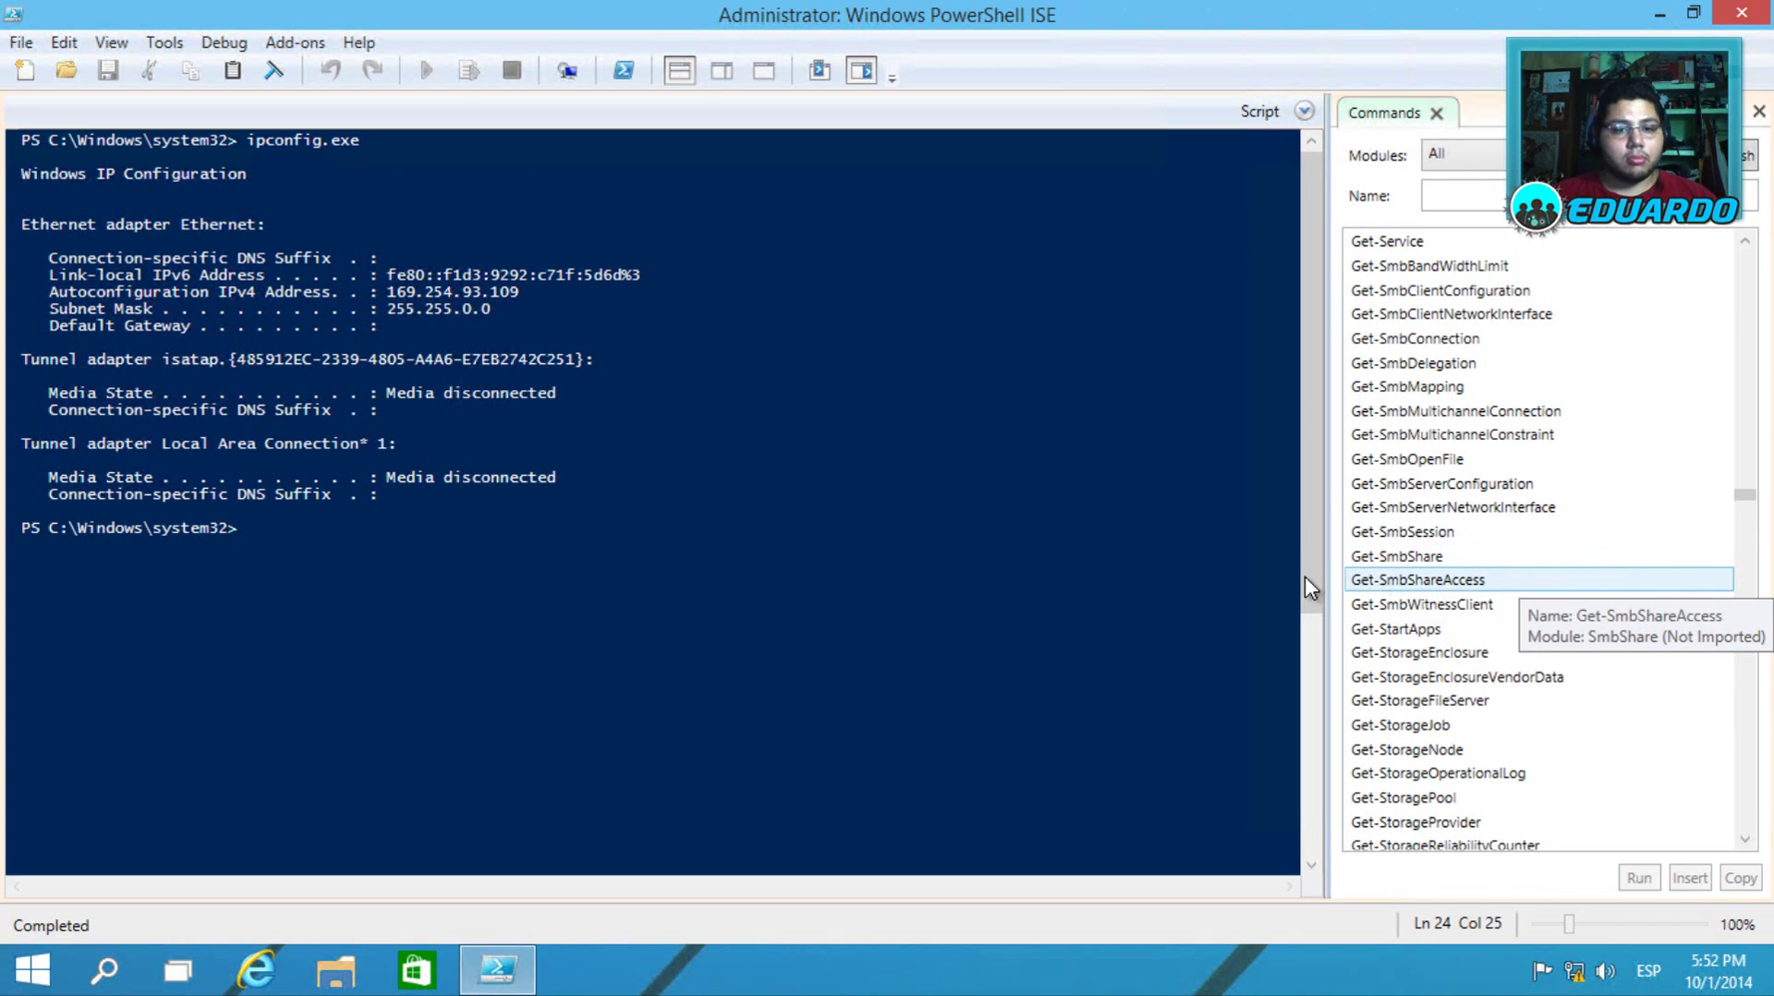
- Scroll the Commands pane, then close PowerShell ISE, leaving the desktop empty
{"action": "scroll", "coordinate": [1550, 576], "scroll_direction": "down", "scroll_amount": 3}
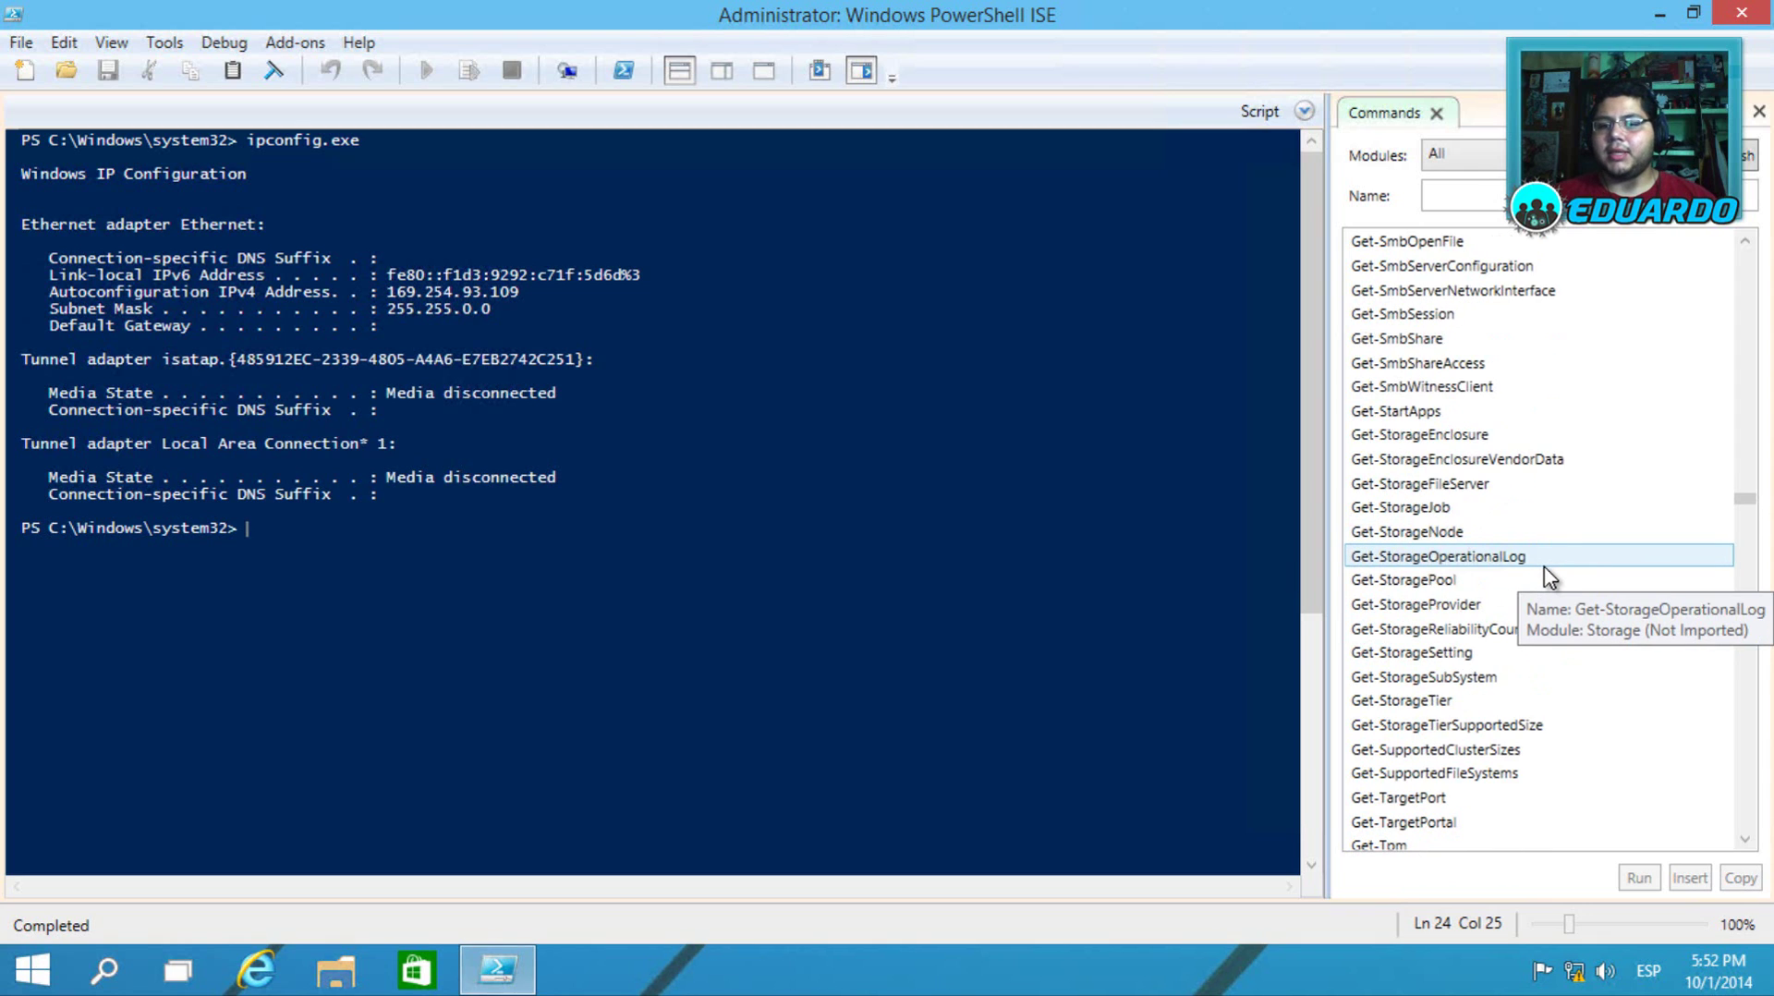
{"action": "scroll", "coordinate": [1549, 577], "scroll_direction": "down", "scroll_amount": 4}
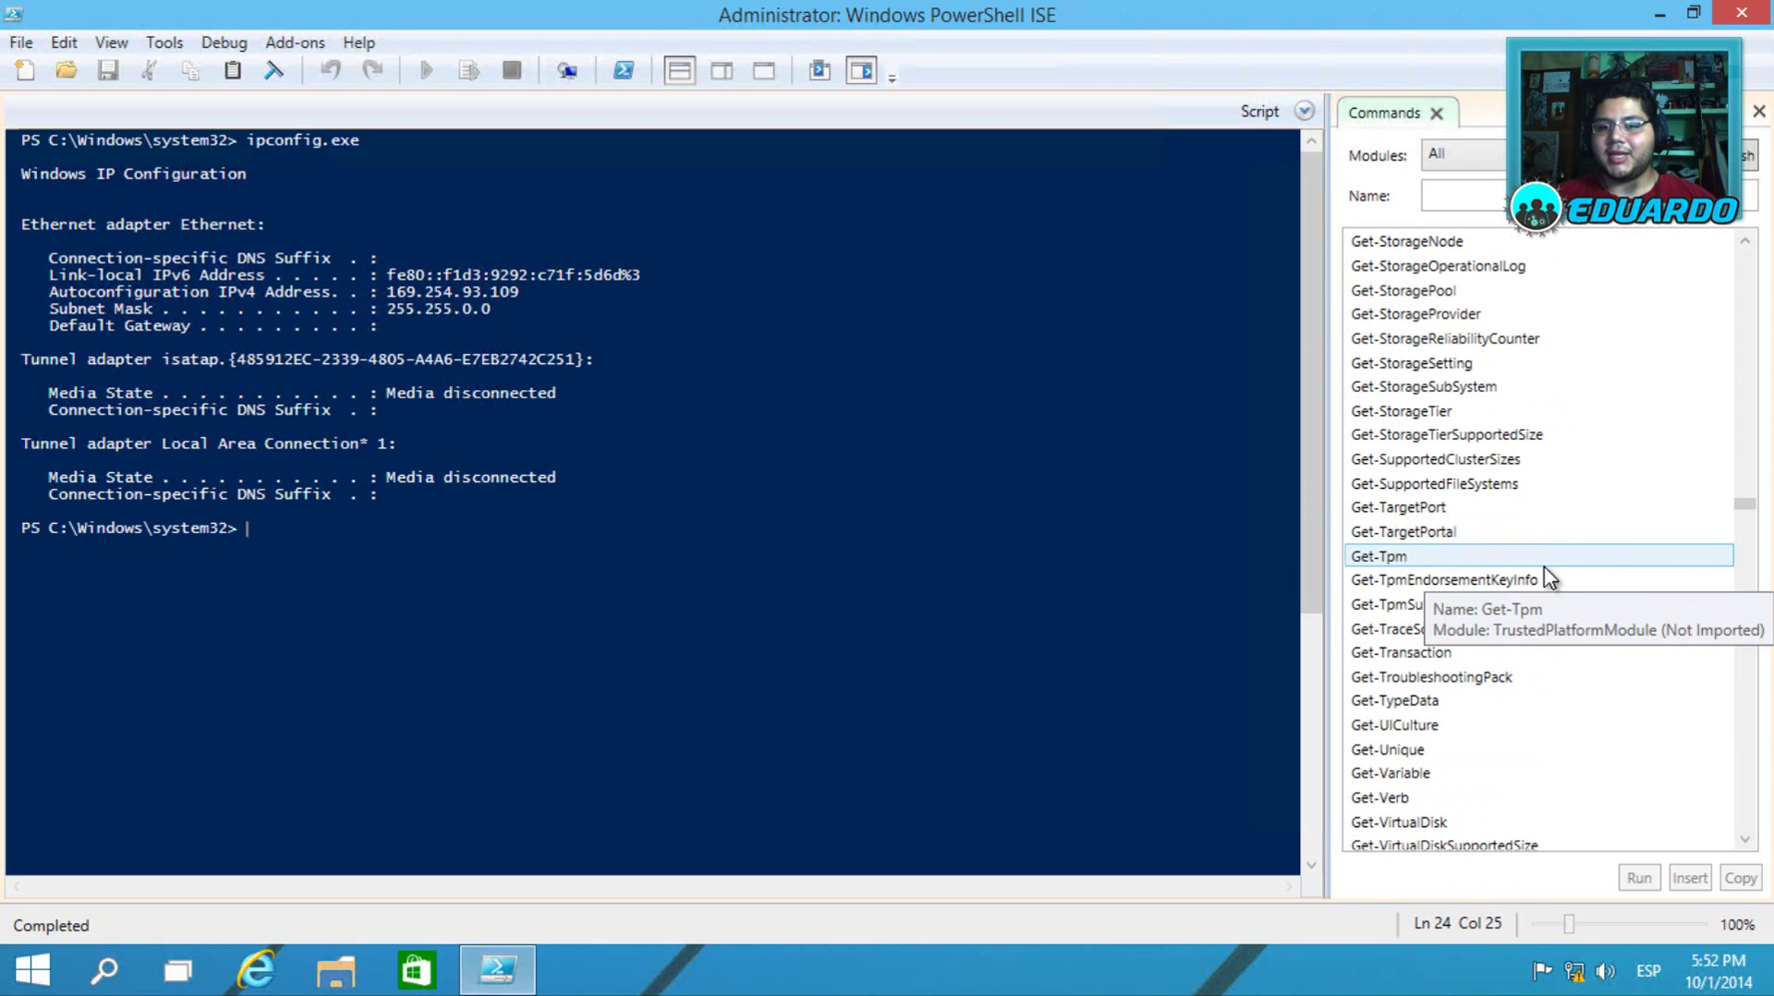
{"action": "scroll", "coordinate": [1550, 577], "scroll_direction": "down", "scroll_amount": 3}
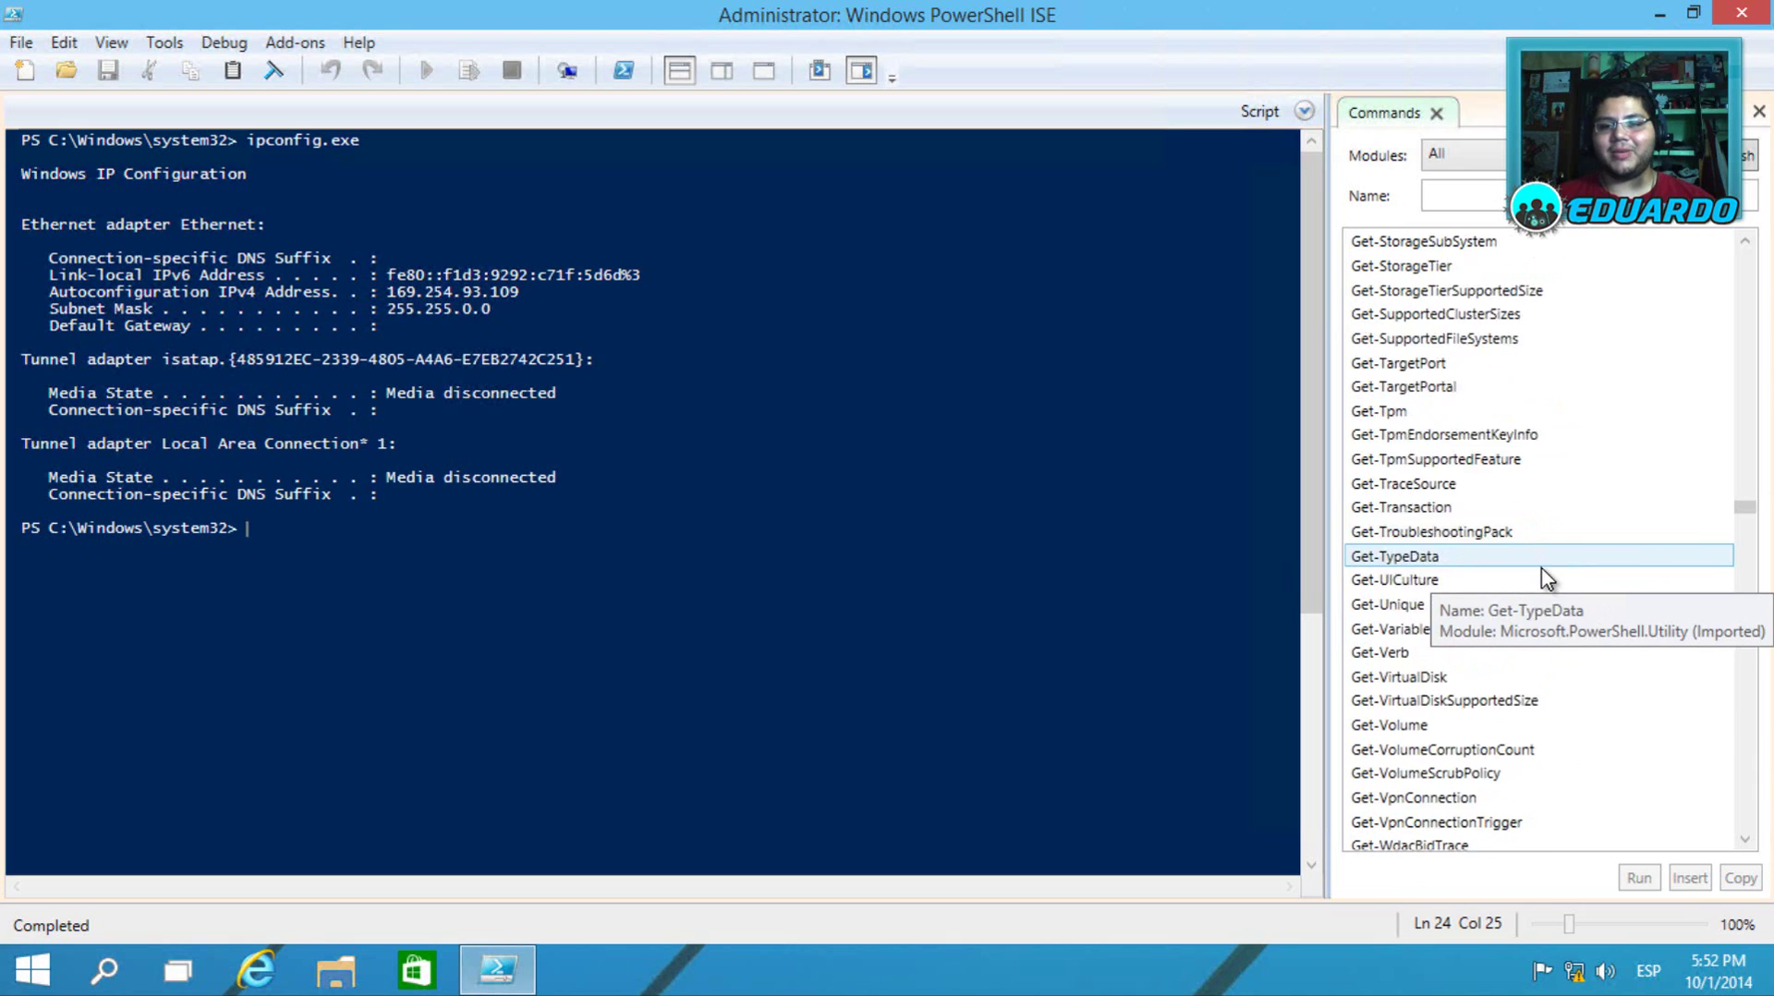
{"action": "scroll", "coordinate": [1548, 578], "scroll_direction": "down", "scroll_amount": 4}
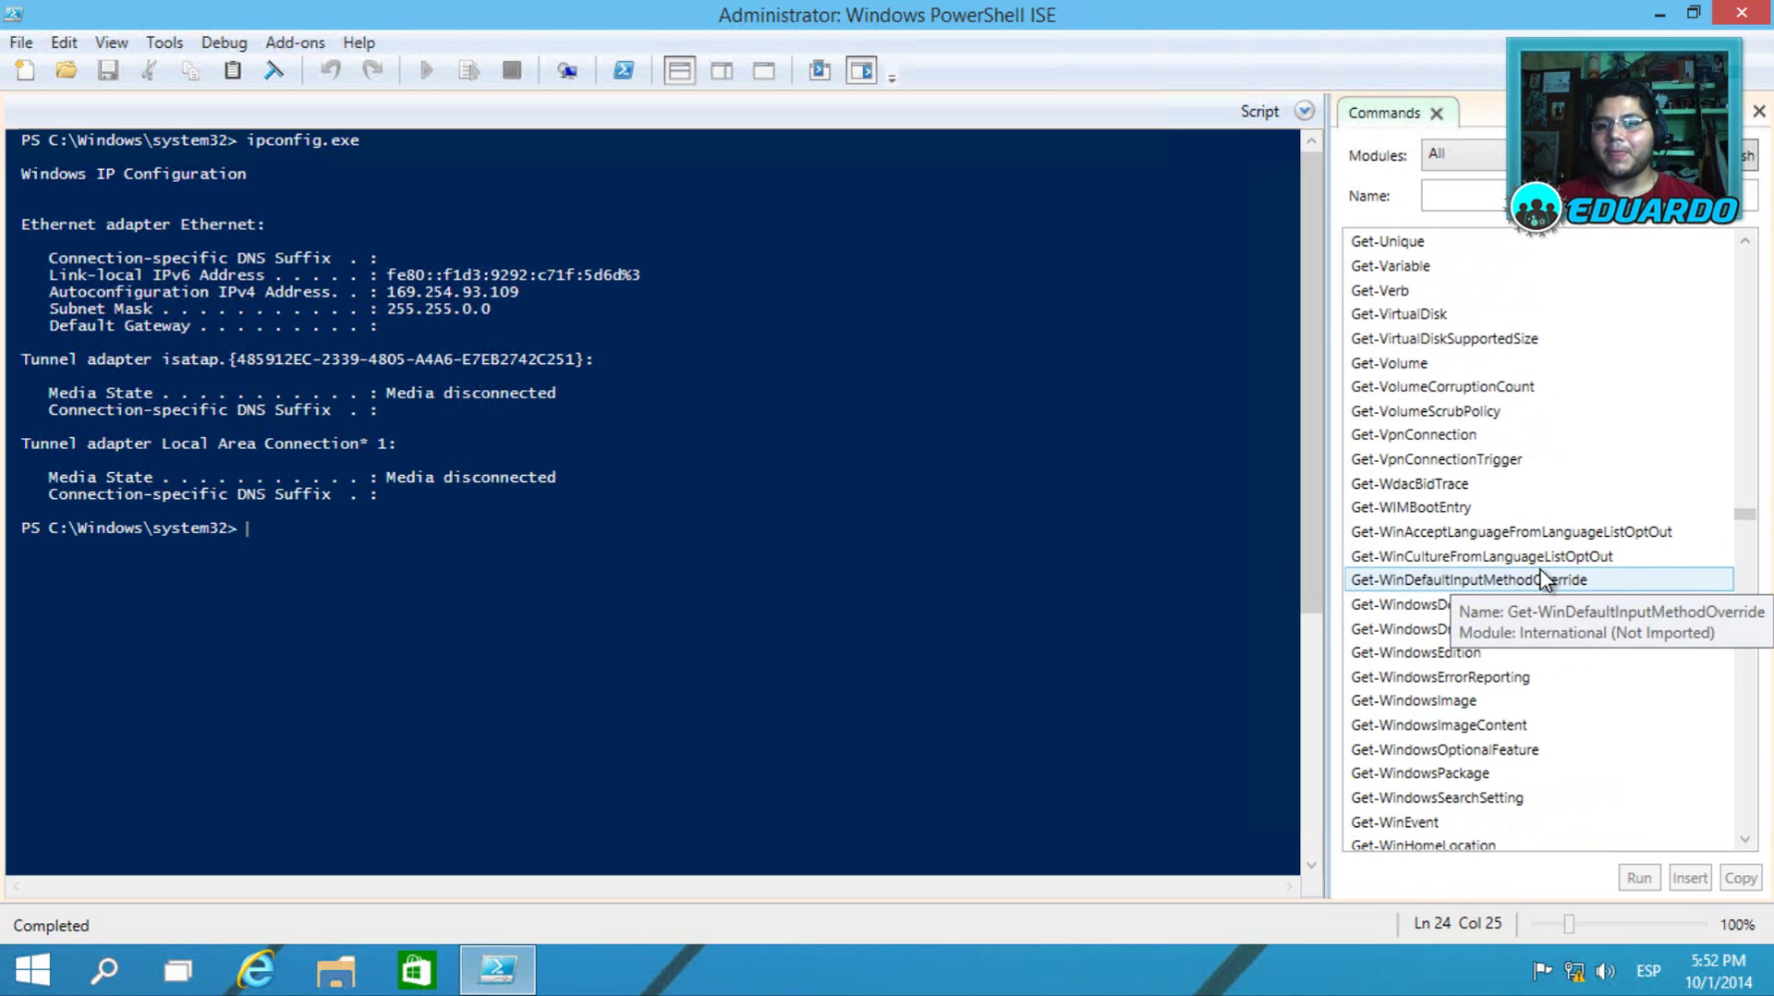
{"action": "scroll", "coordinate": [1548, 579], "scroll_direction": "down", "scroll_amount": 2}
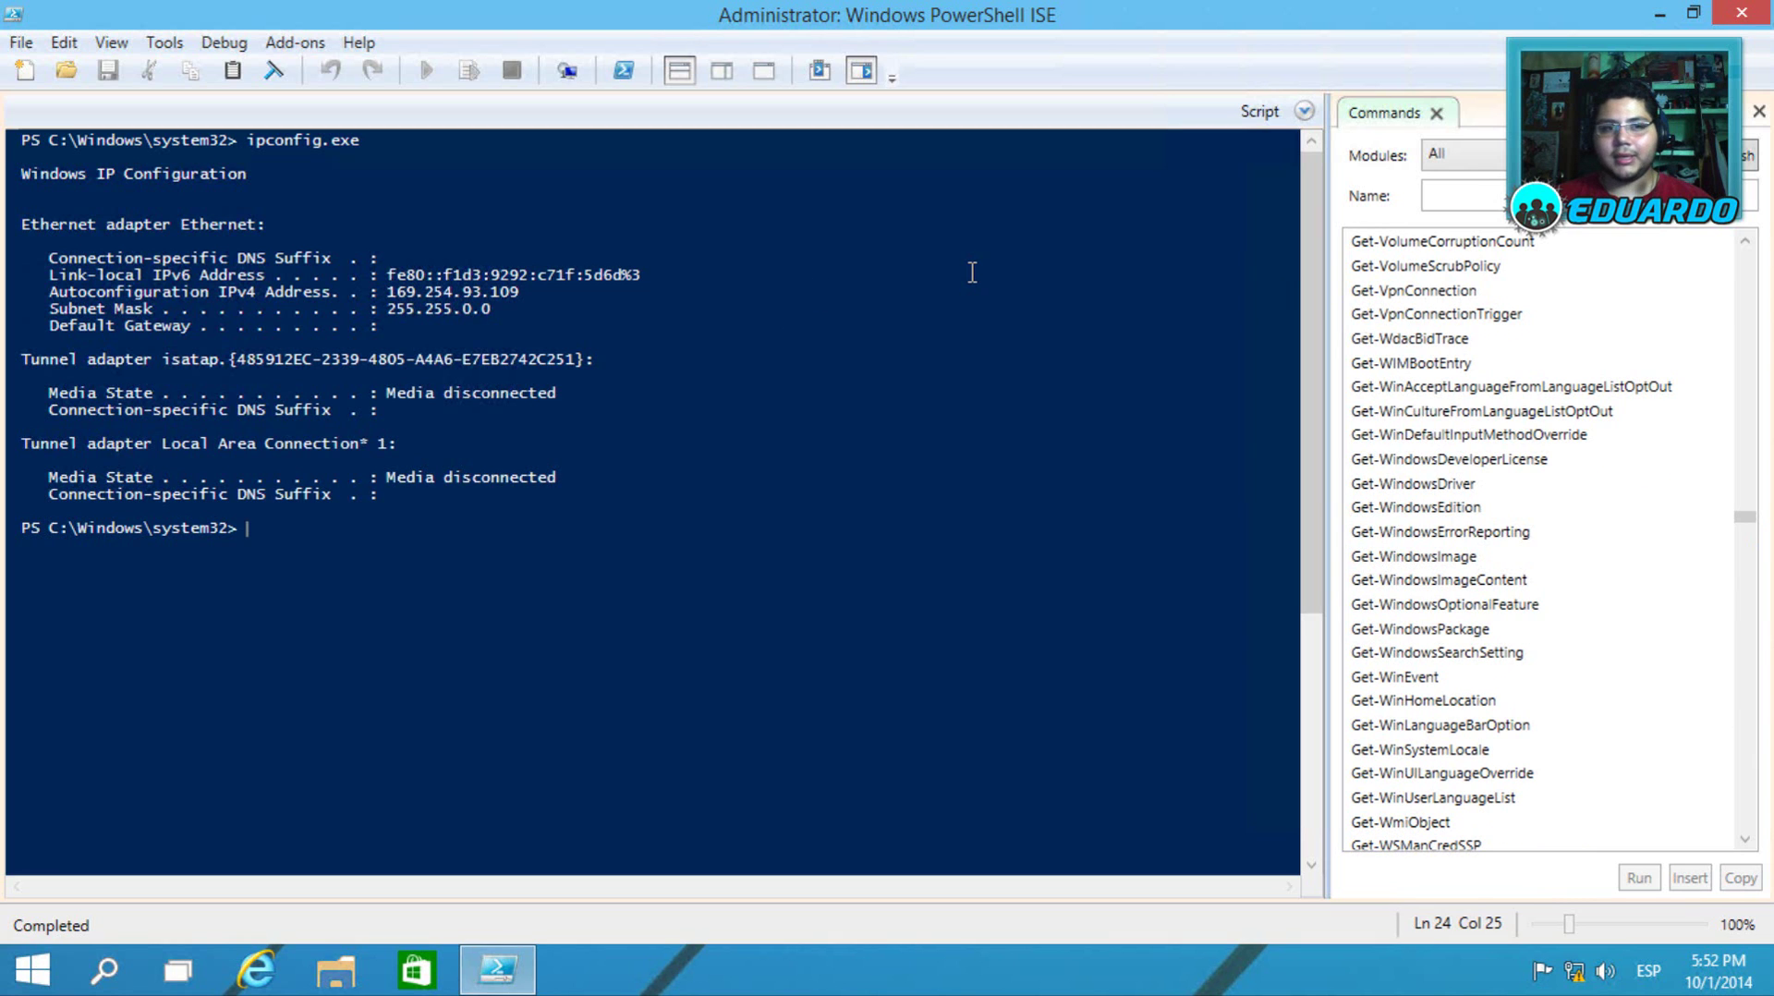
{"action": "scroll", "coordinate": [973, 268], "scroll_direction": "down", "scroll_amount": 4}
{"action": "scroll", "coordinate": [972, 268], "scroll_direction": "up", "scroll_amount": 4}
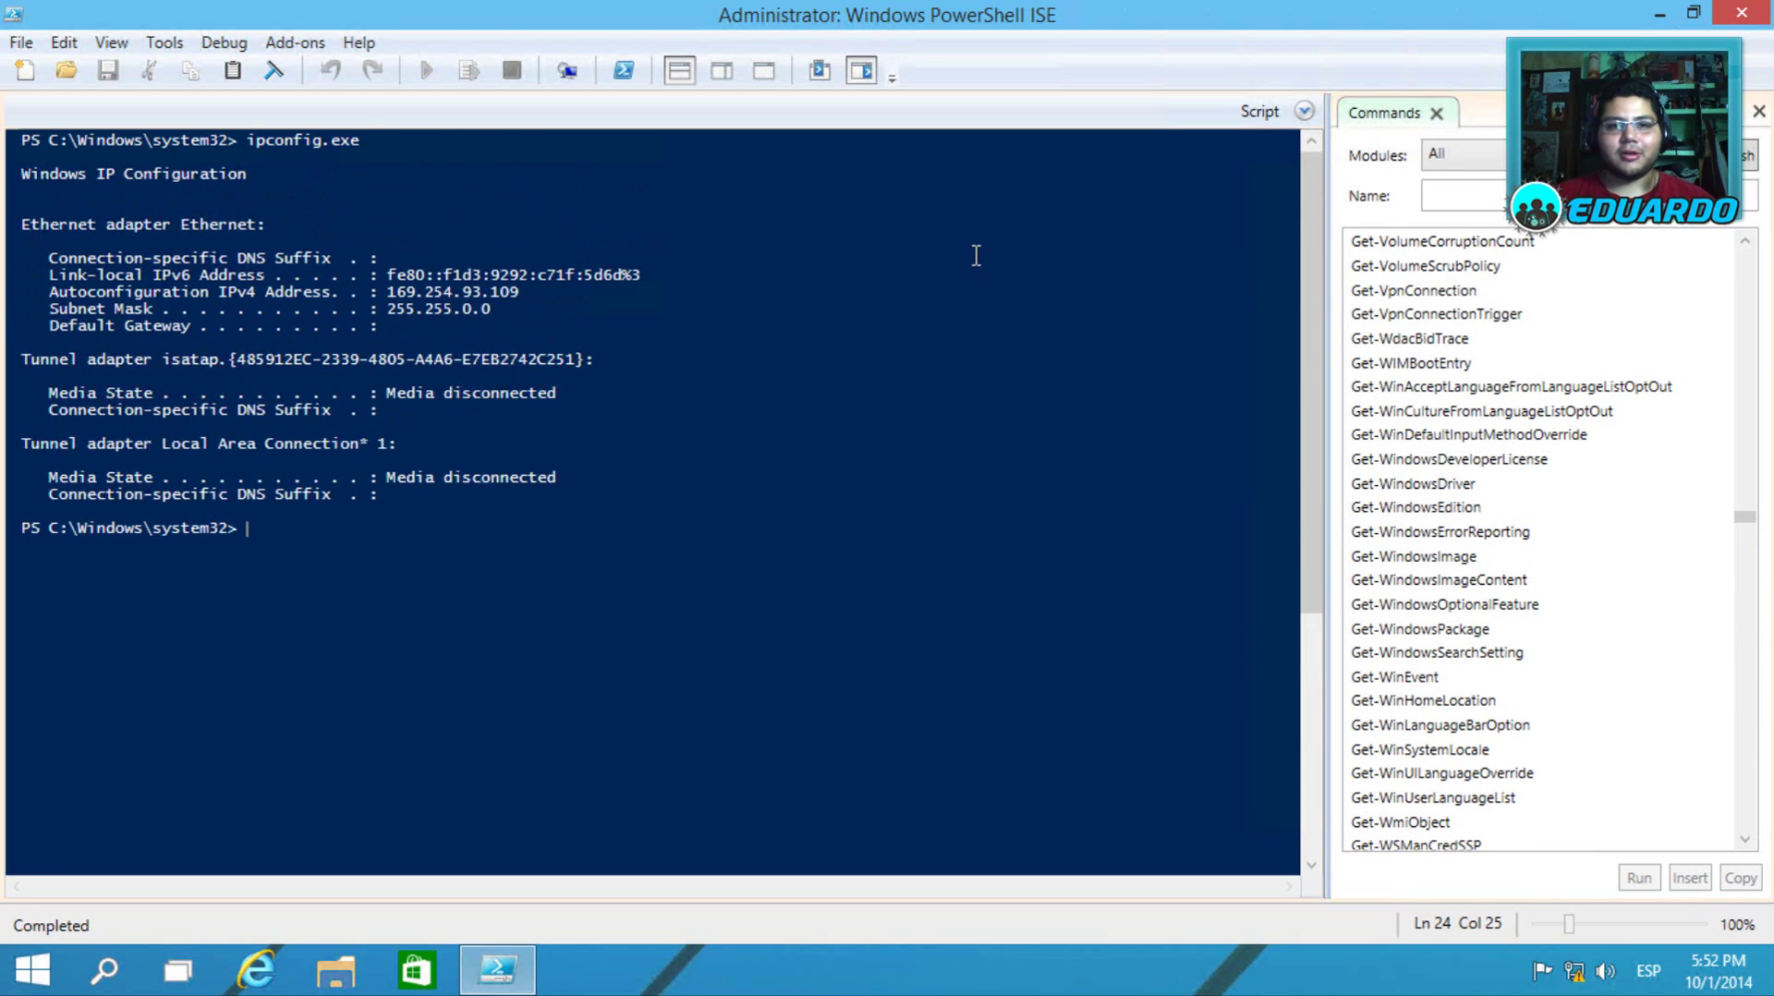
{"action": "left_click", "coordinate": [1743, 13]}
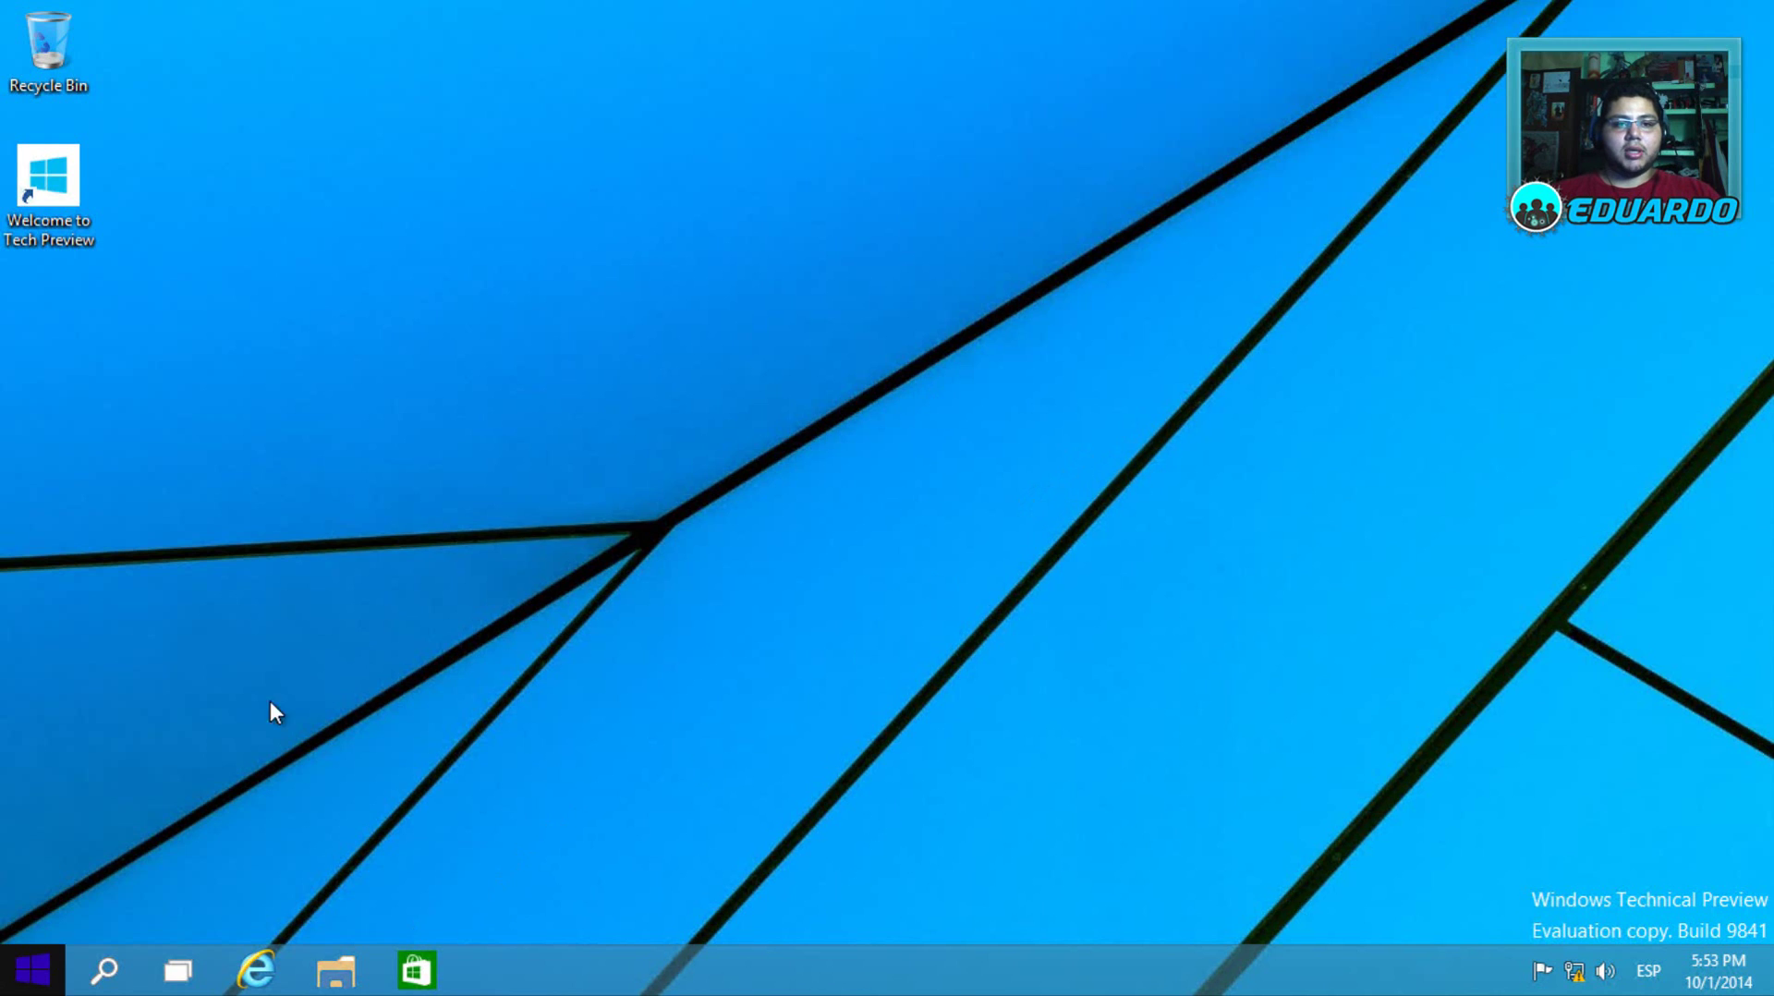
- Take the virtual machine out of full screen and switch to the host's Chrome window
{"action": "right_click", "coordinate": [1011, 31]}
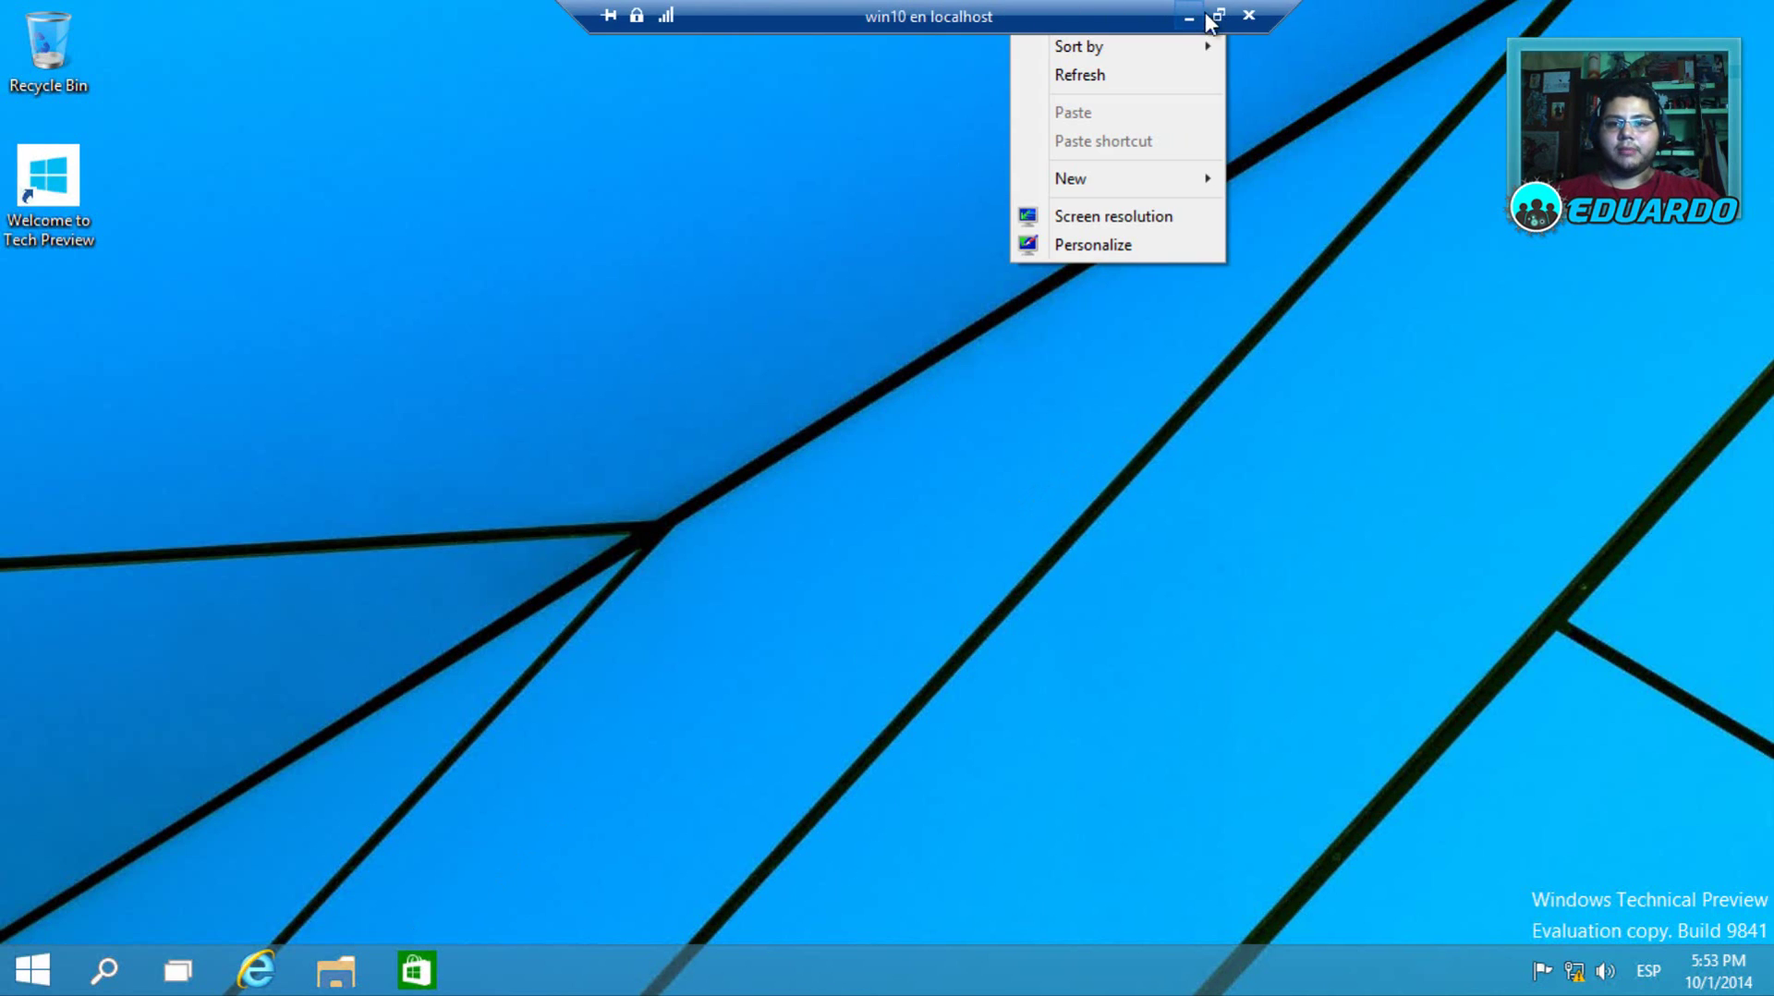
{"action": "left_click", "coordinate": [1218, 13]}
{"action": "left_click", "coordinate": [427, 971]}
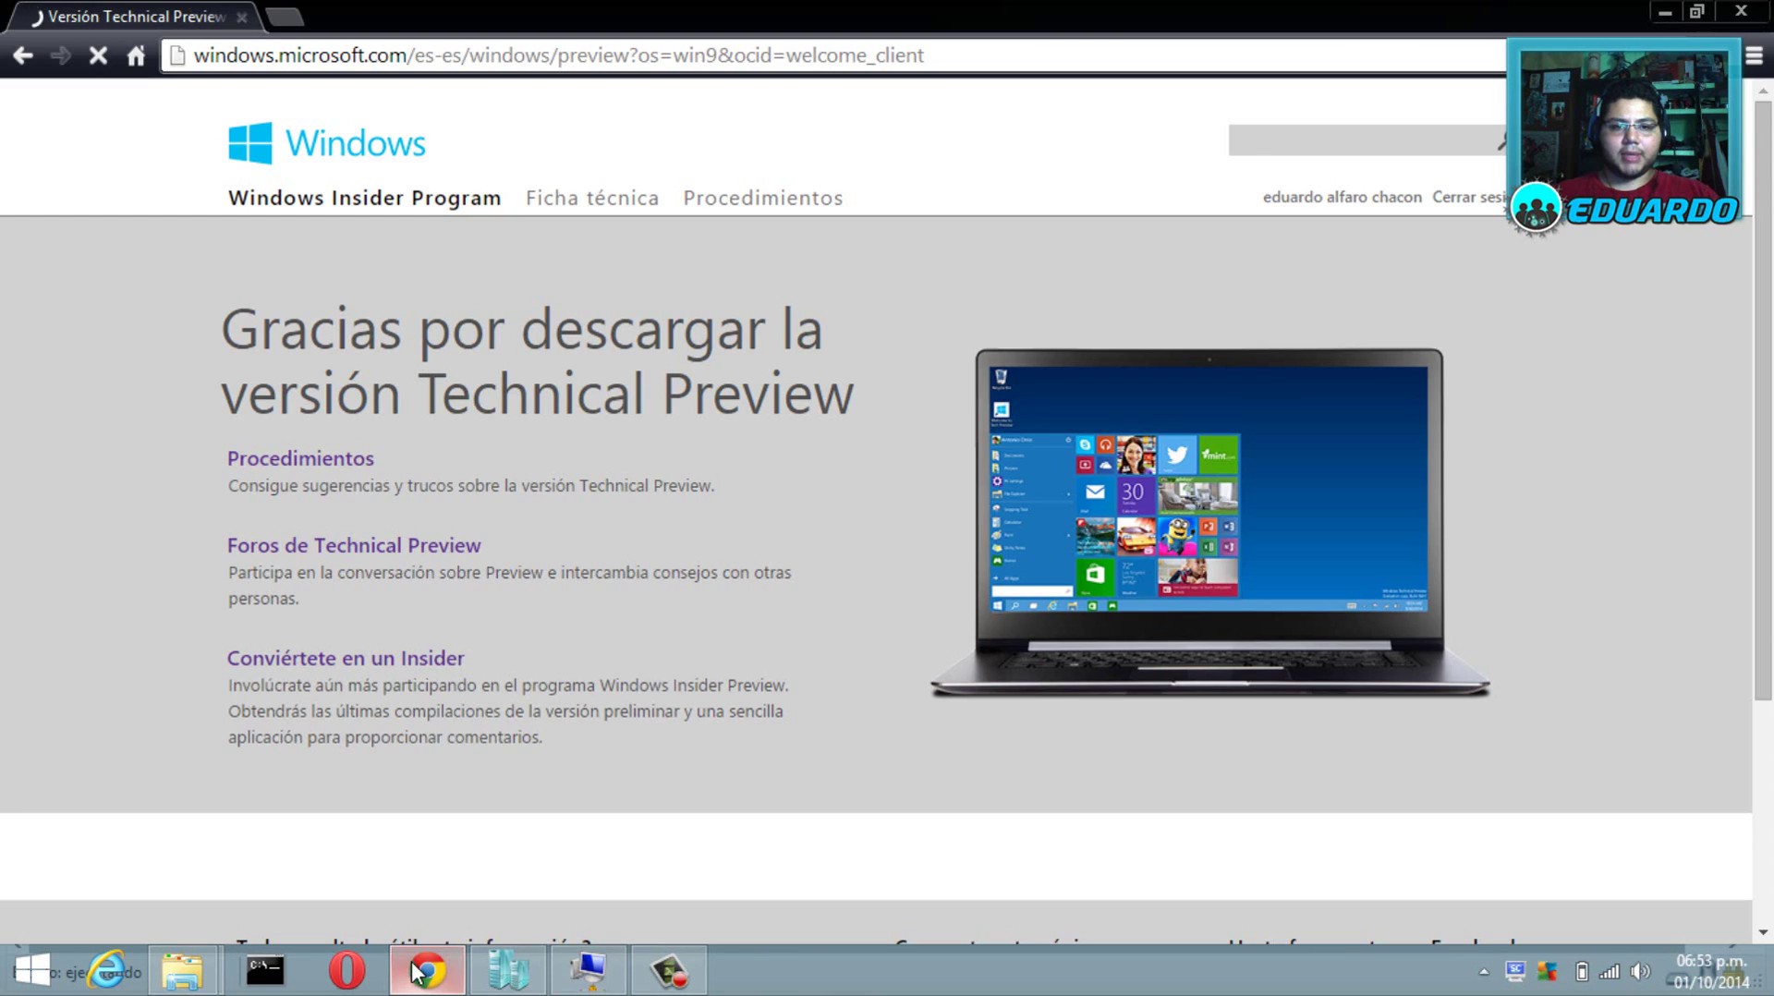
- Scroll through the Windows Technical Preview thank-you page in Chrome
{"action": "scroll", "coordinate": [296, 684], "scroll_direction": "down", "scroll_amount": 4}
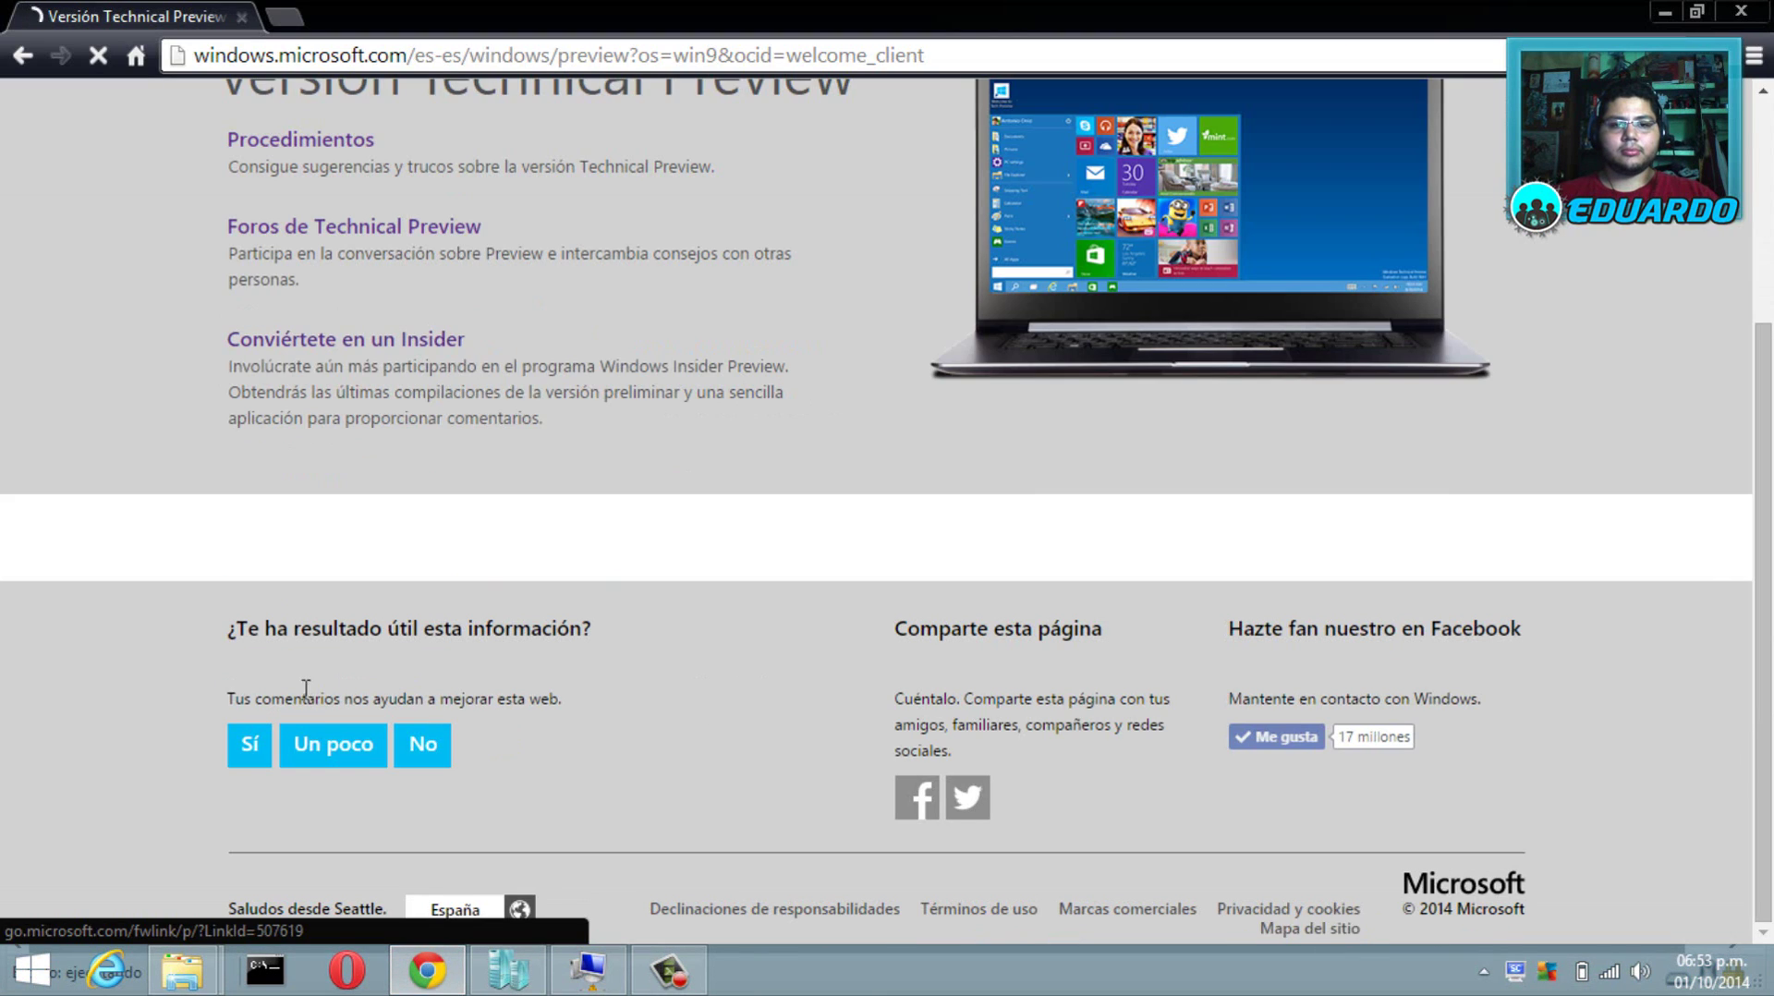
{"action": "scroll", "coordinate": [329, 695], "scroll_direction": "up", "scroll_amount": 4}
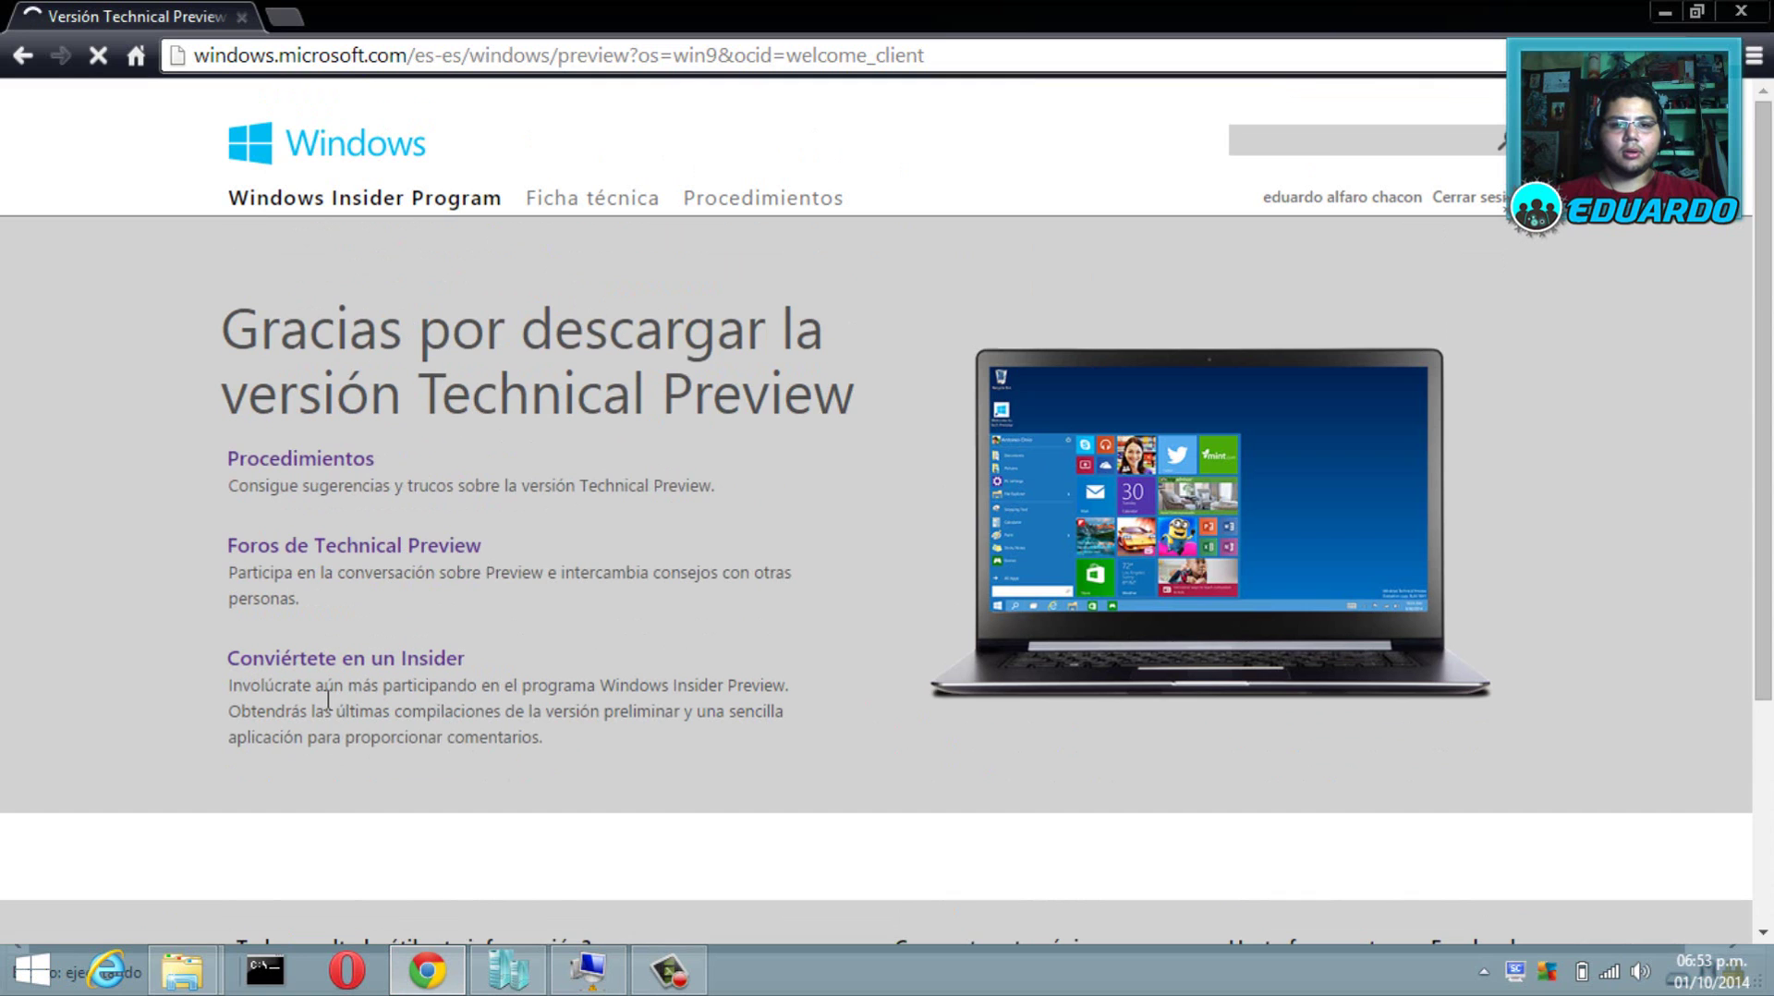
{"action": "scroll", "coordinate": [326, 707], "scroll_direction": "down", "scroll_amount": 2}
{"action": "scroll", "coordinate": [323, 712], "scroll_direction": "down", "scroll_amount": 2}
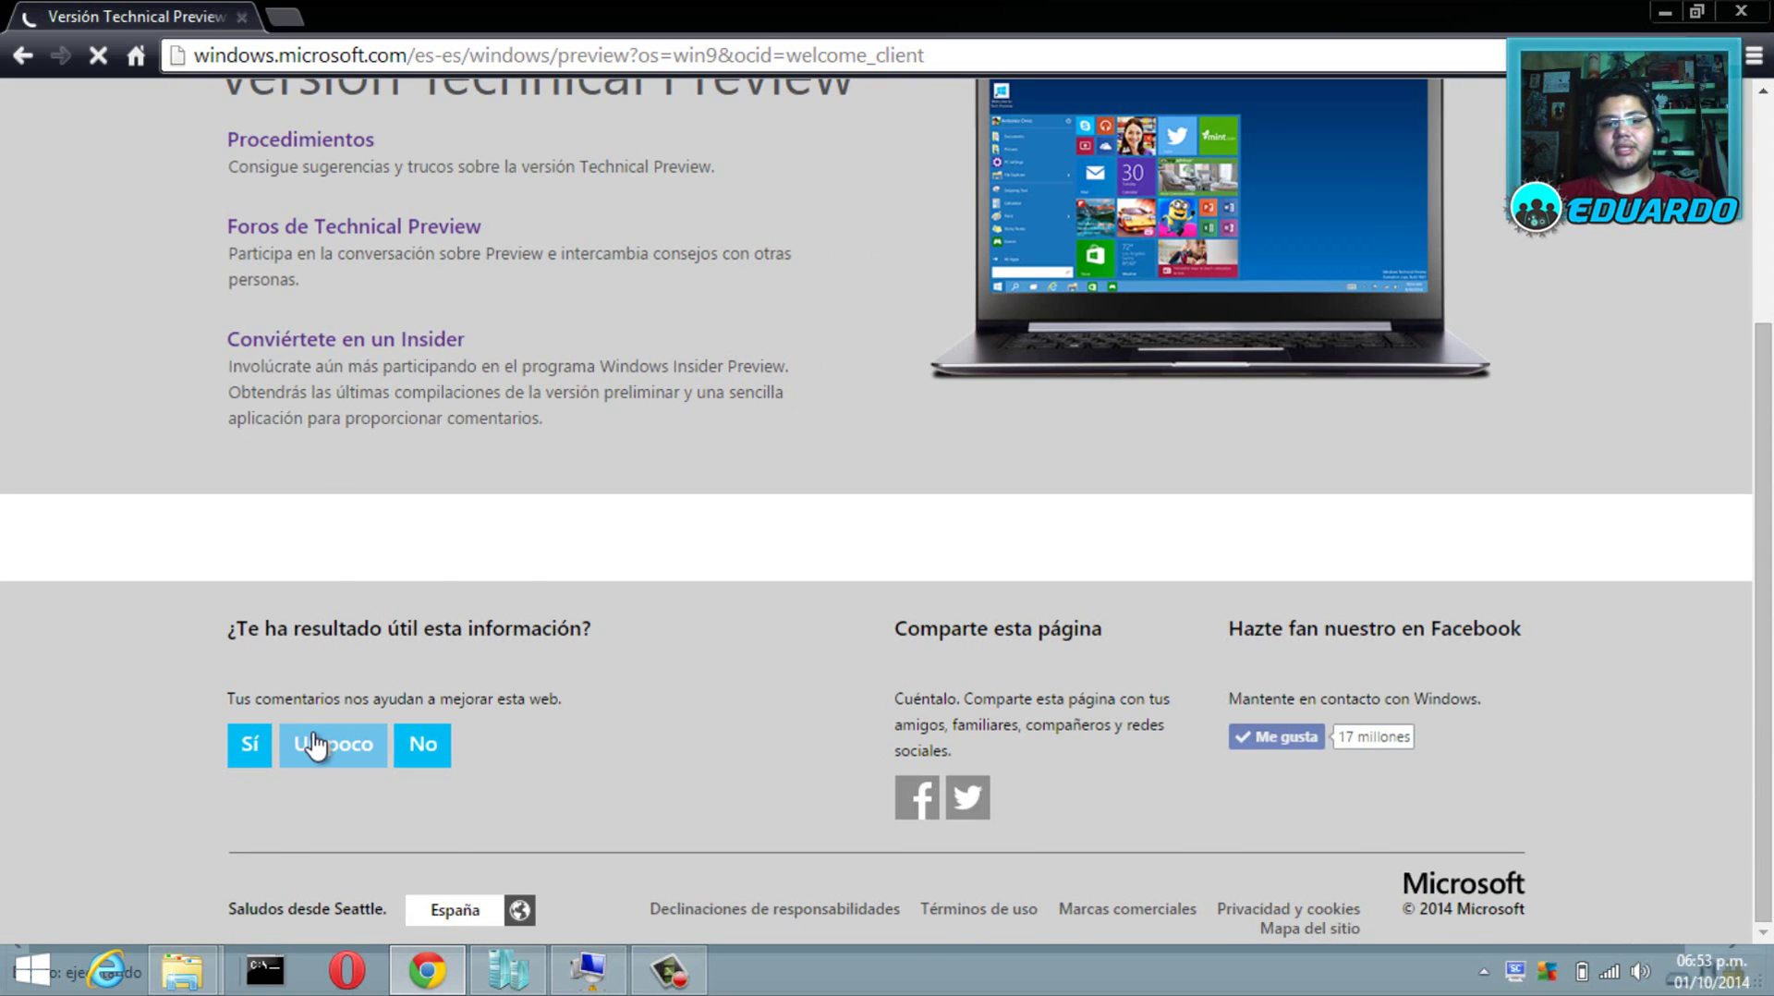
{"action": "scroll", "coordinate": [314, 739], "scroll_direction": "up", "scroll_amount": 4}
- Return to the VM, dismiss the desktop menu, and scroll the window down to reveal the guest taskbar
{"action": "key", "text": "alt+Tab"}
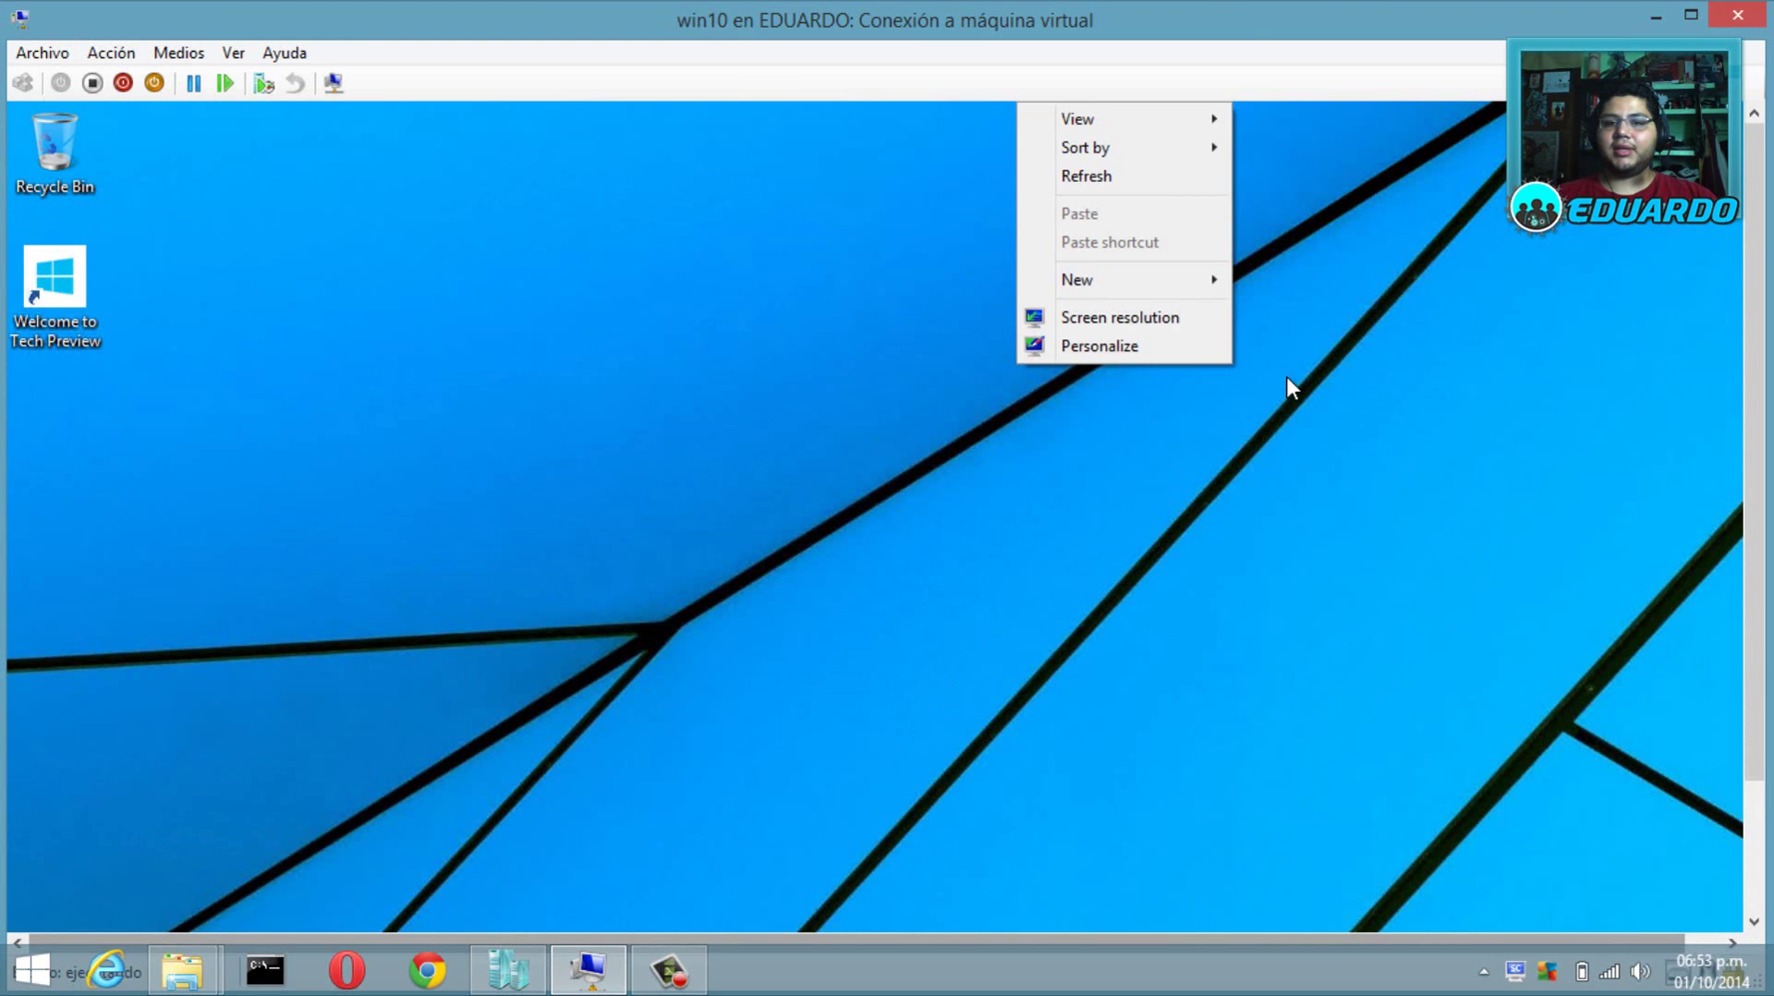
{"action": "left_click", "coordinate": [64, 322]}
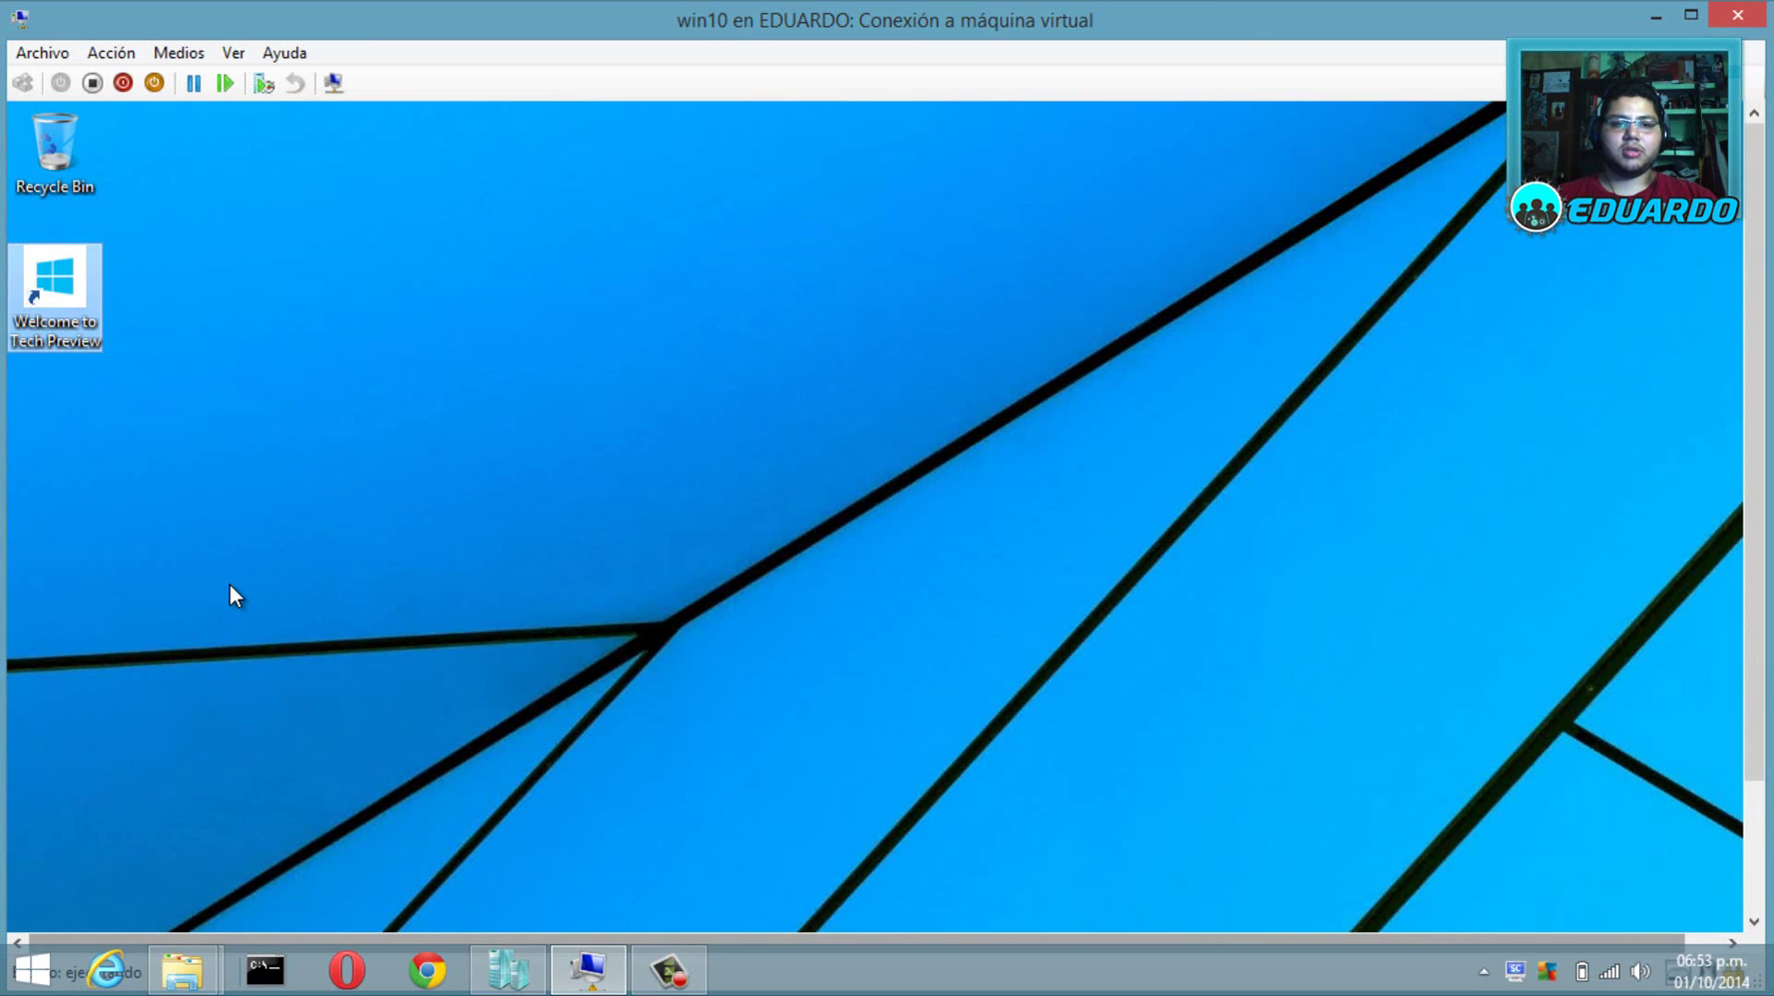
{"action": "left_click", "coordinate": [855, 725]}
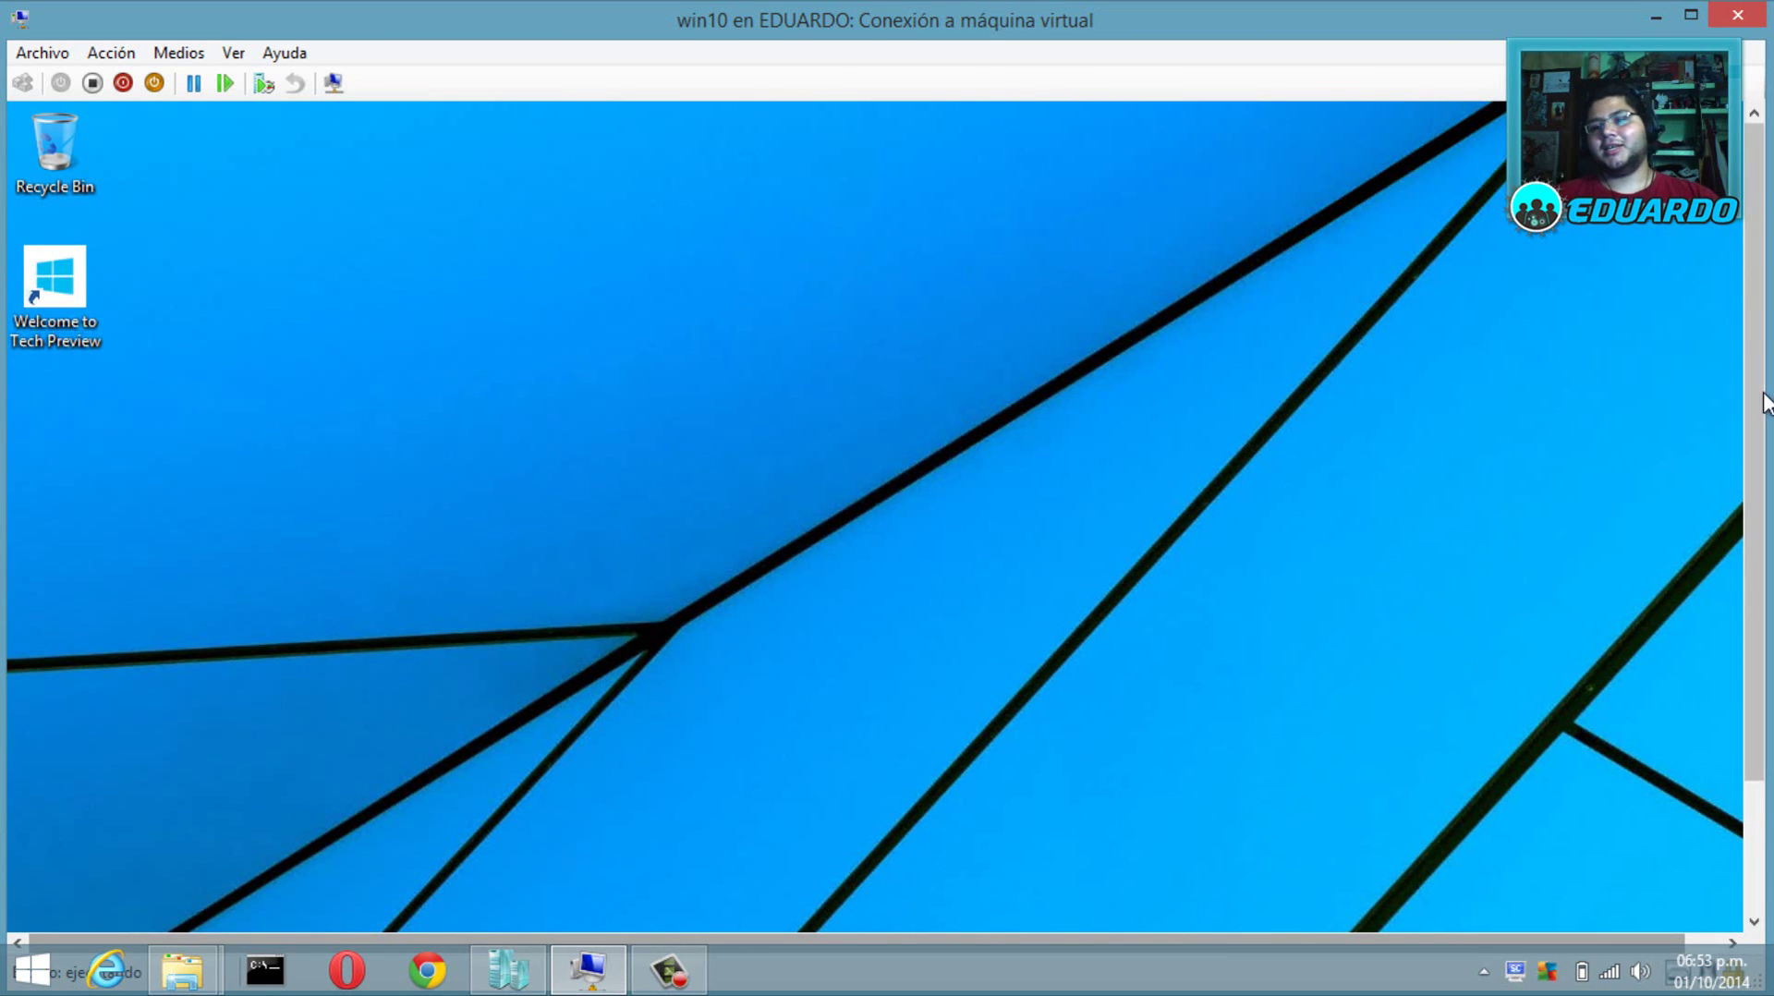
{"action": "scroll", "coordinate": [1704, 571], "scroll_direction": "down", "scroll_amount": 3}
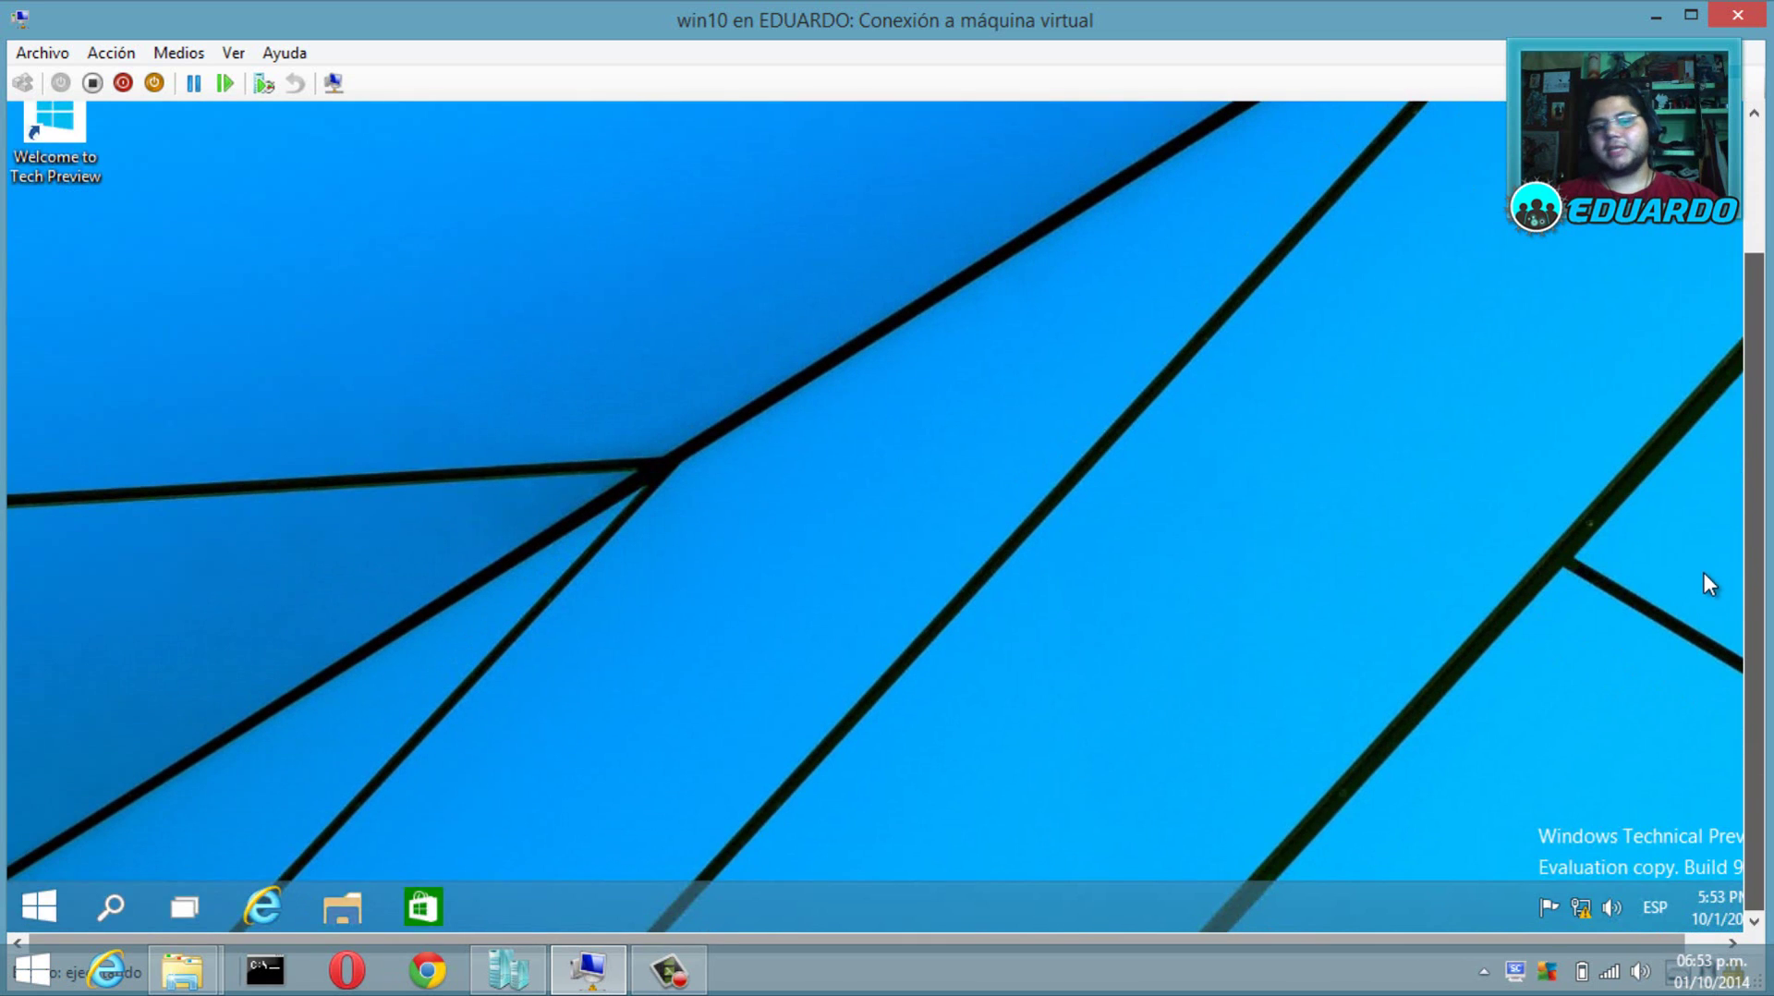
{"action": "scroll", "coordinate": [1704, 573], "scroll_direction": "up", "scroll_amount": 3}
{"action": "mouse_move", "coordinate": [1743, 309]}
{"action": "left_mouse_down"}
{"action": "mouse_move", "coordinate": [1740, 442]}
{"action": "mouse_move", "coordinate": [1739, 274]}
{"action": "left_mouse_up"}
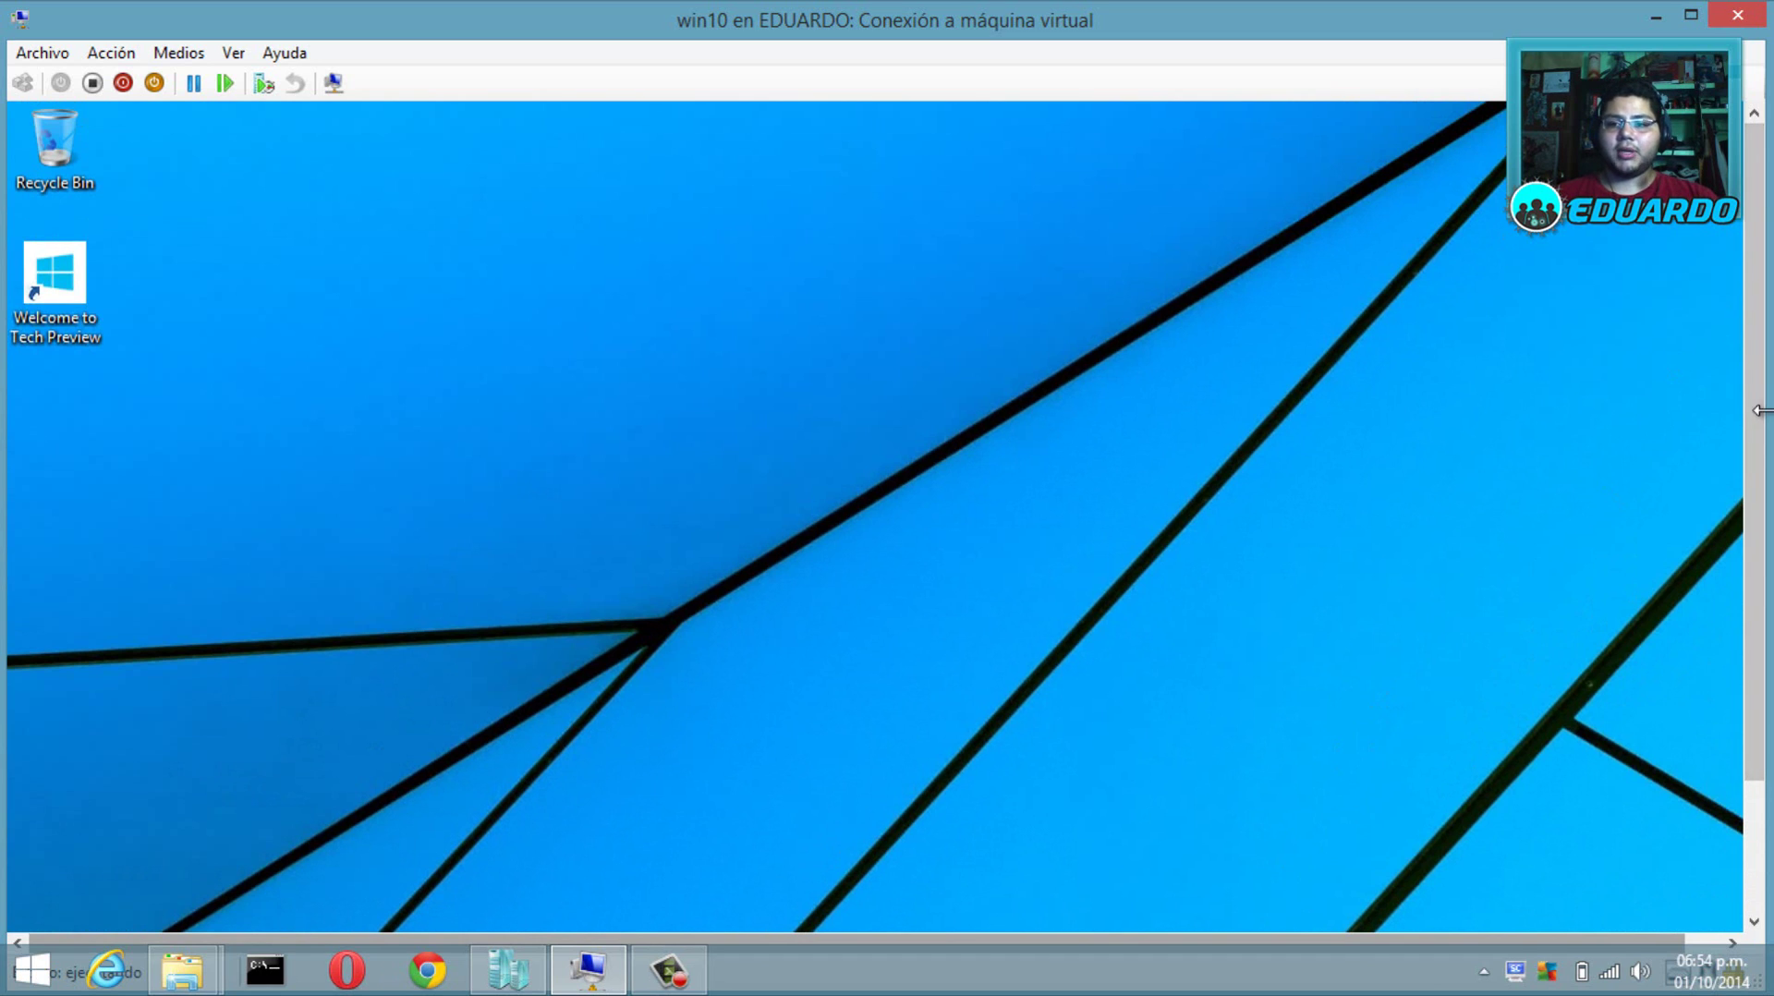
{"action": "left_click_drag", "start_coordinate": [1754, 388], "coordinate": [1737, 563]}
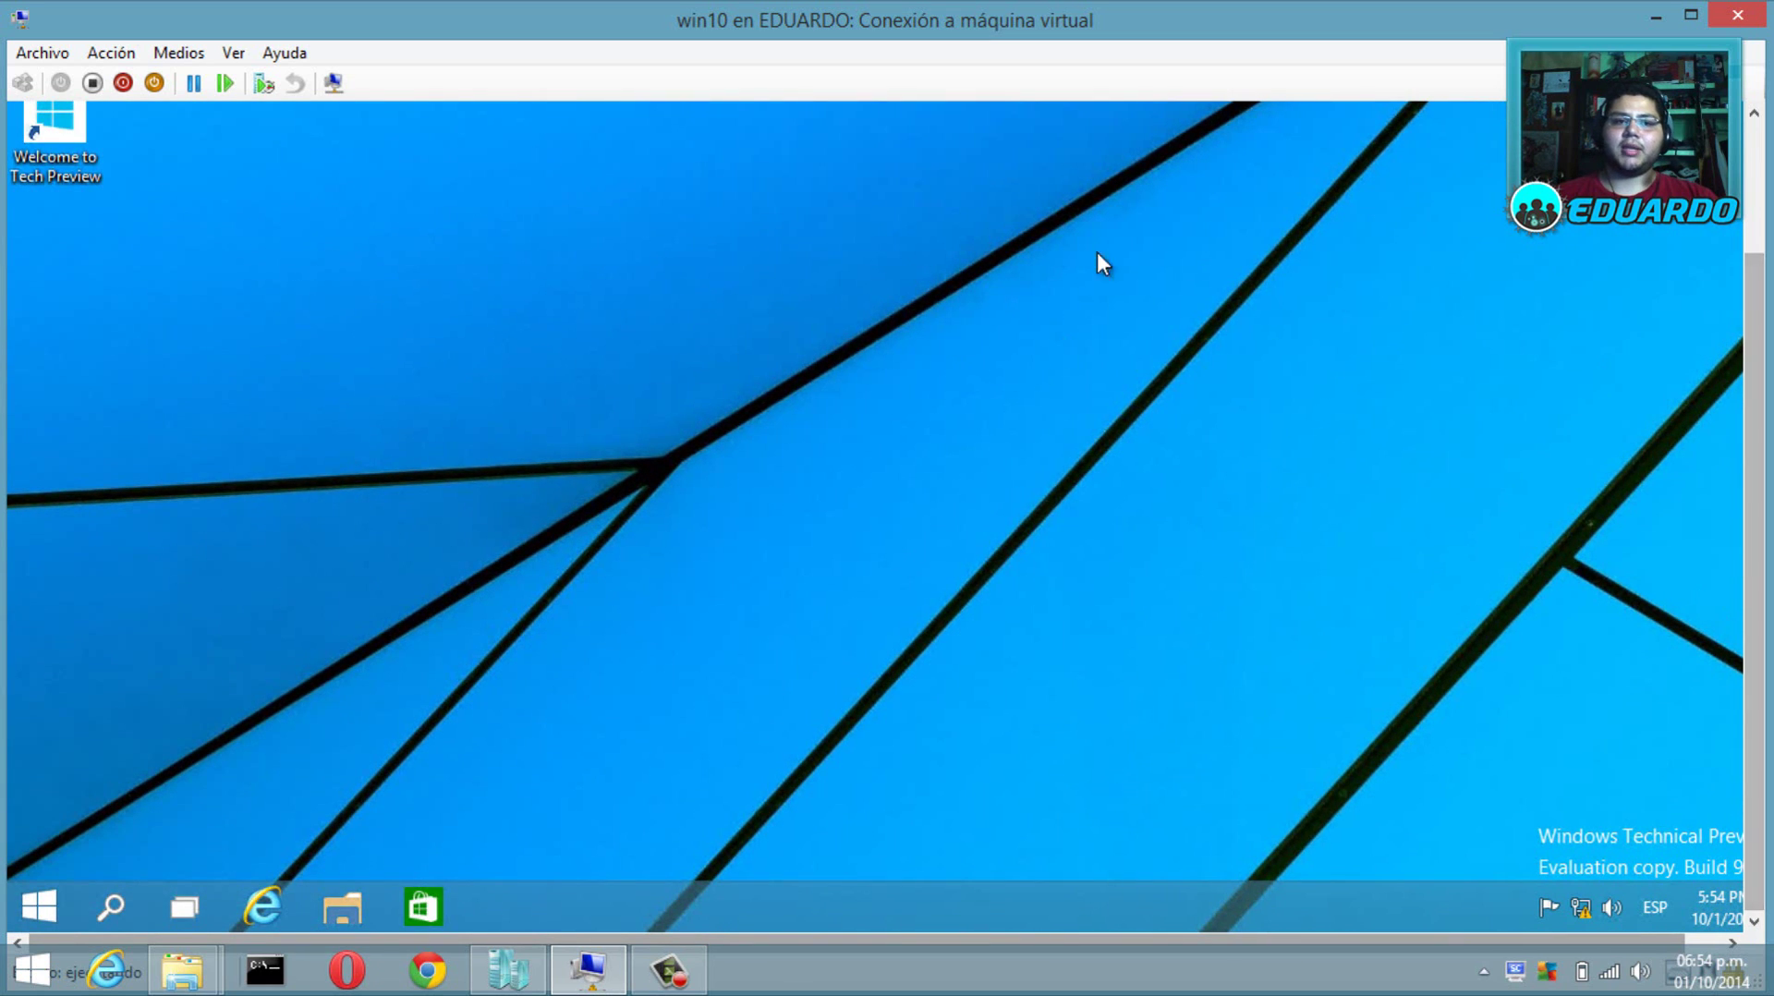
- Open Start, view the Disconnect, Shut down and Restart power options, then dismiss them
{"action": "left_click", "coordinate": [20, 907]}
{"action": "left_click", "coordinate": [326, 232]}
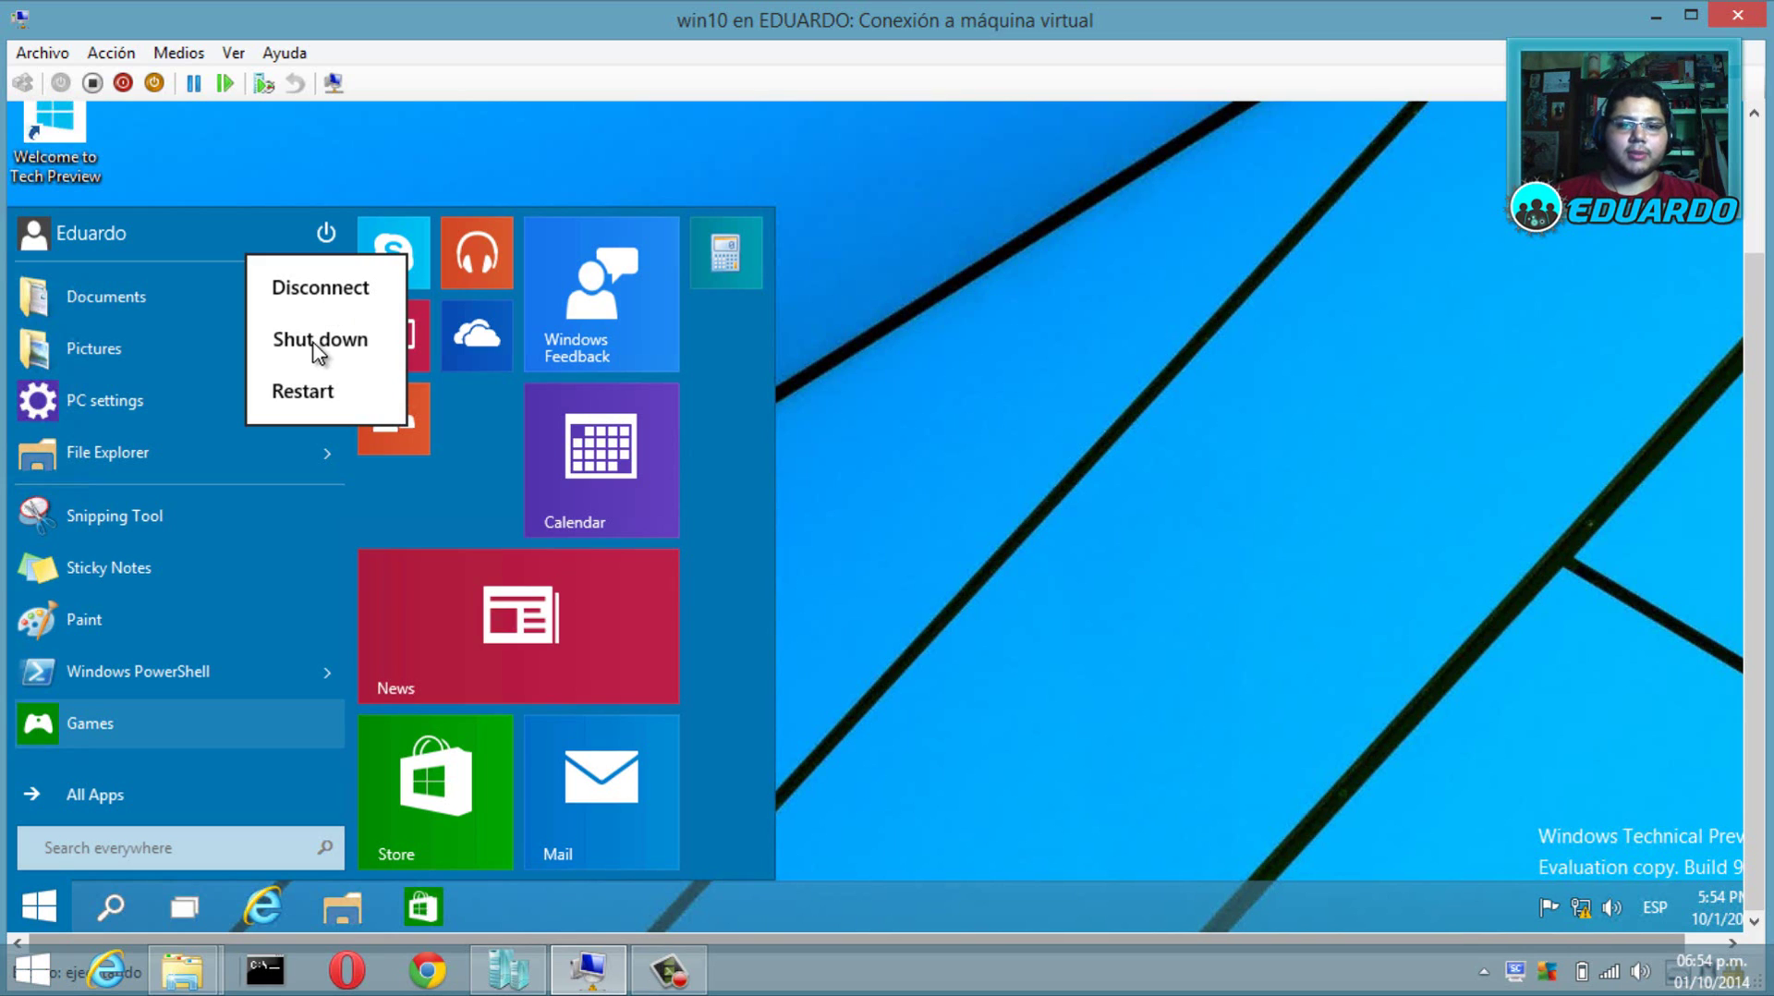
{"action": "key", "text": "Escape"}
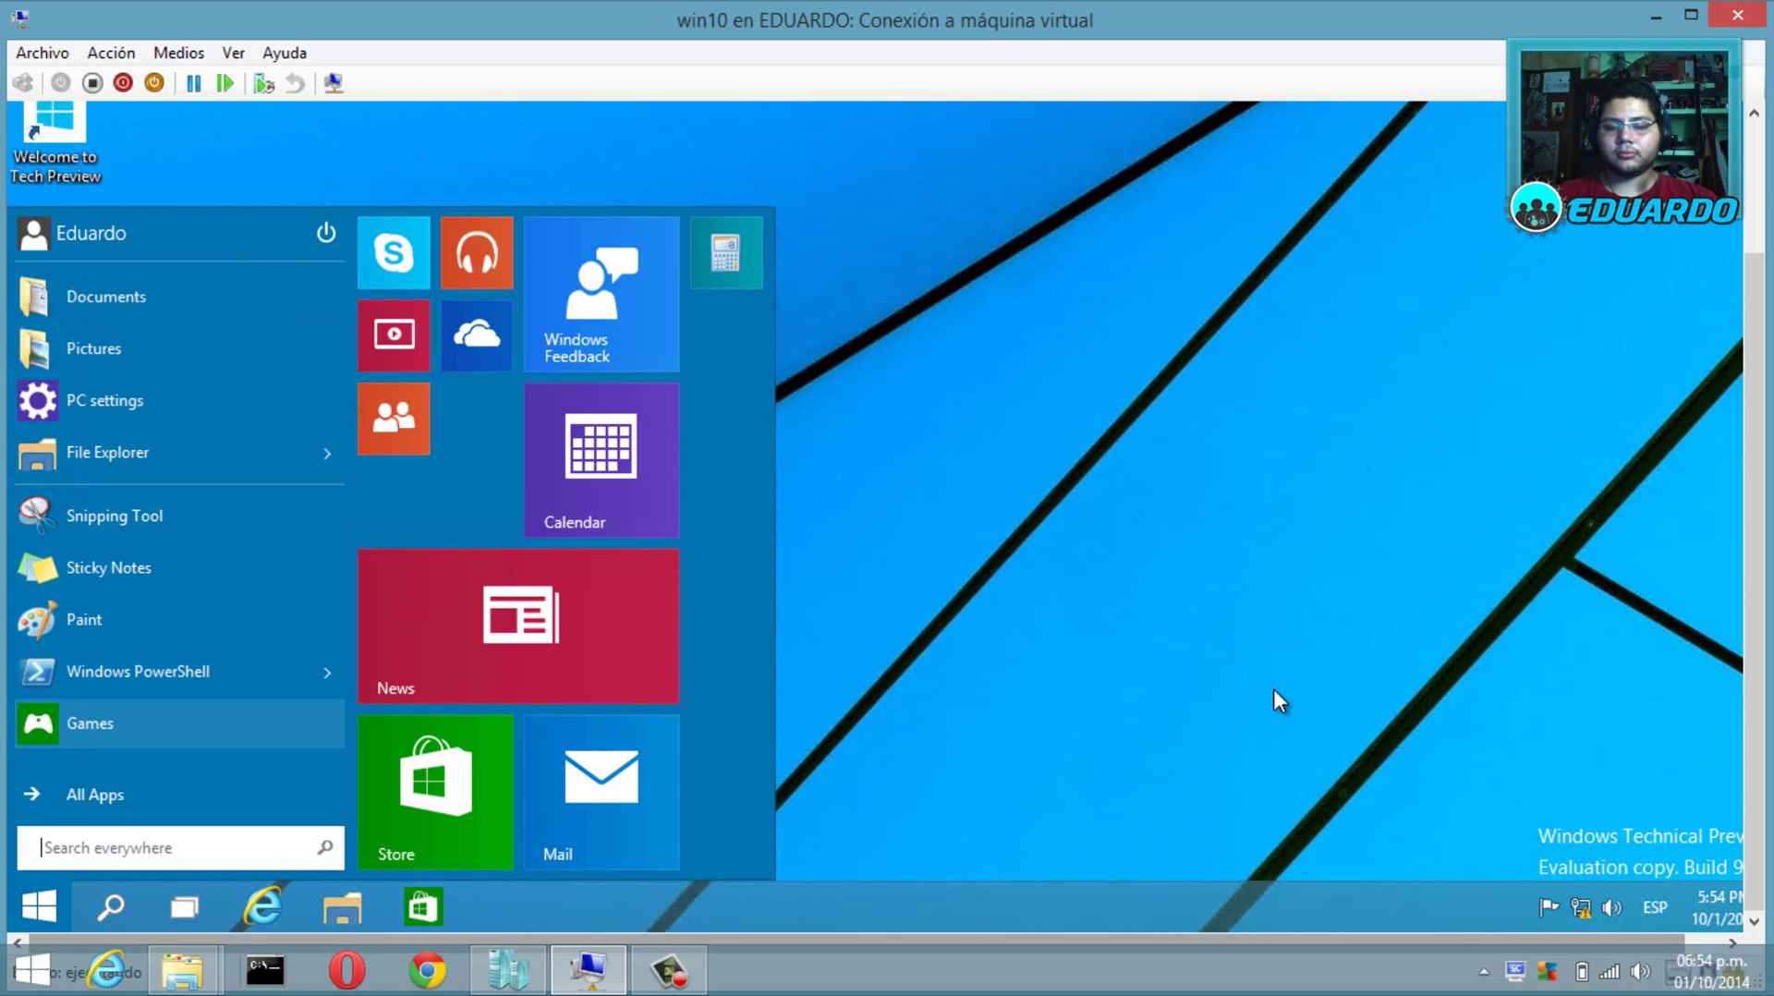